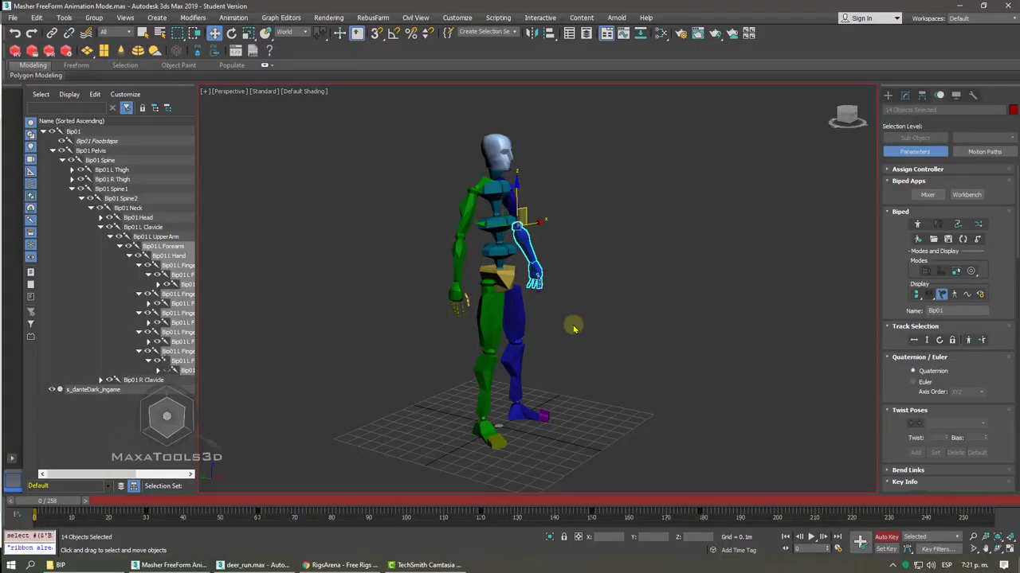
# - Orbit to a front view, toggle the character skin on and off, and select the left hand bone
pyautogui.keyDown('alt'); pyautogui.moveTo(574, 326); pyautogui.dragTo(605, 386, button='middle'); pyautogui.keyUp('alt')
pyautogui.hotkey('alt', 'x')
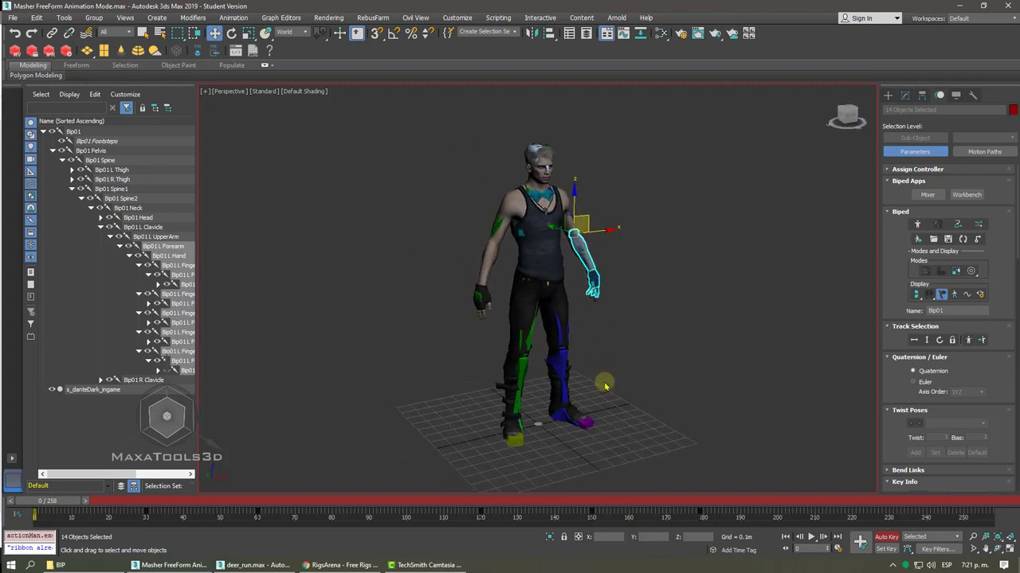
pyautogui.hotkey('alt', 'x')
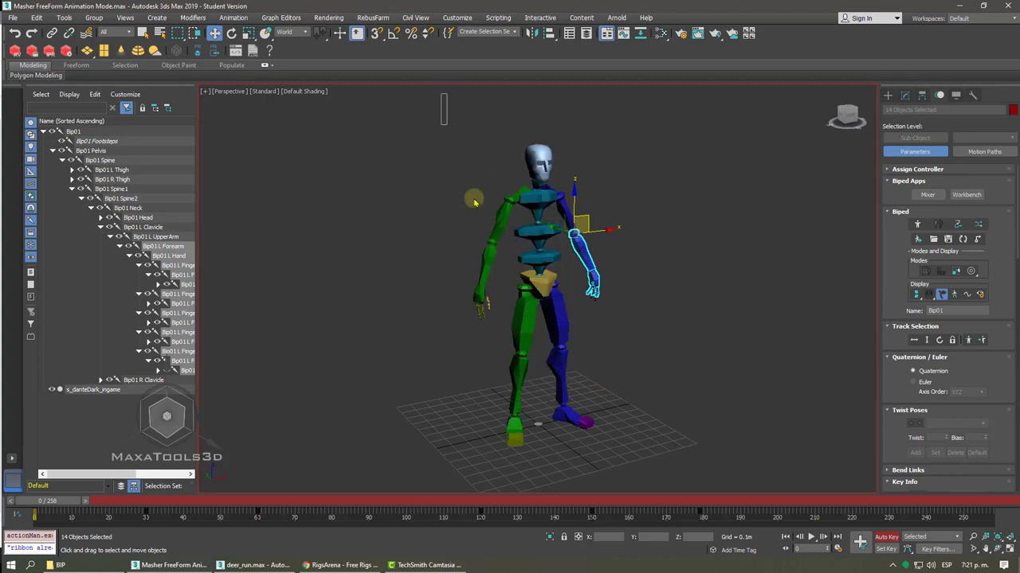
pyautogui.hotkey('ctrl', 'a')
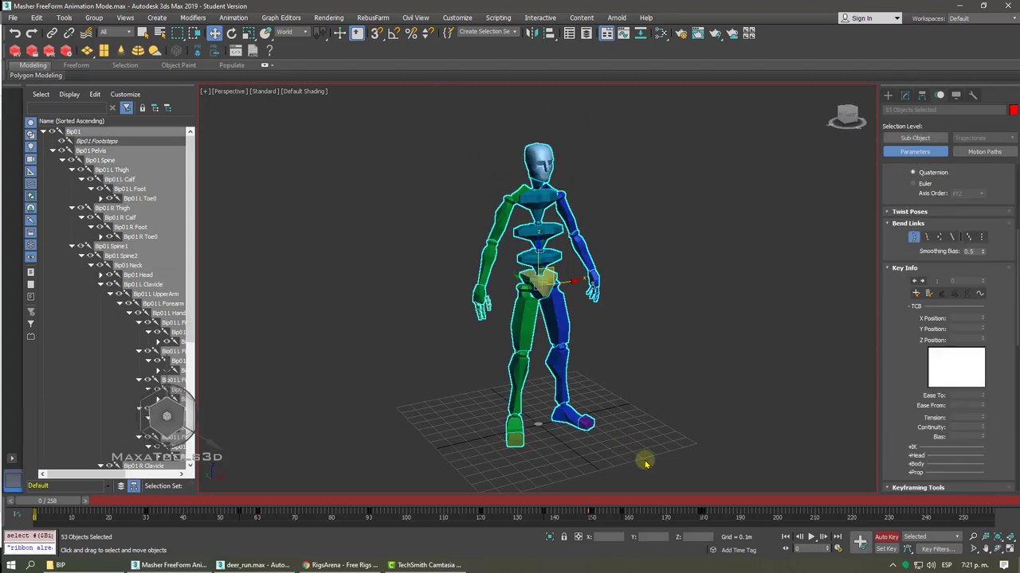
pyautogui.keyDown('alt'); pyautogui.moveTo(645, 464); pyautogui.dragTo(617, 390, button='middle'); pyautogui.keyUp('alt')
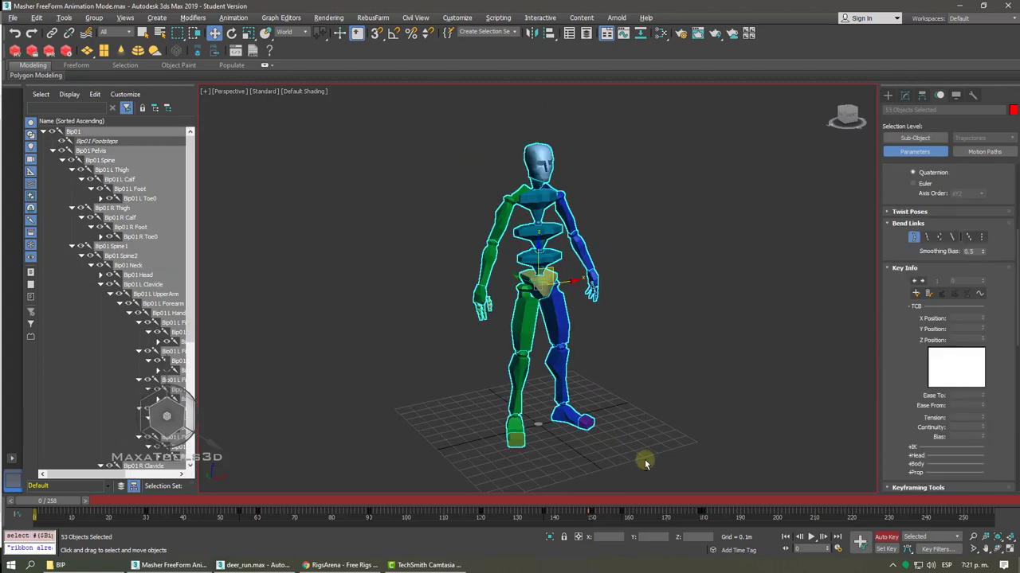
pyautogui.click(617, 390)
pyautogui.moveTo(608, 213); pyautogui.dragTo(580, 273)
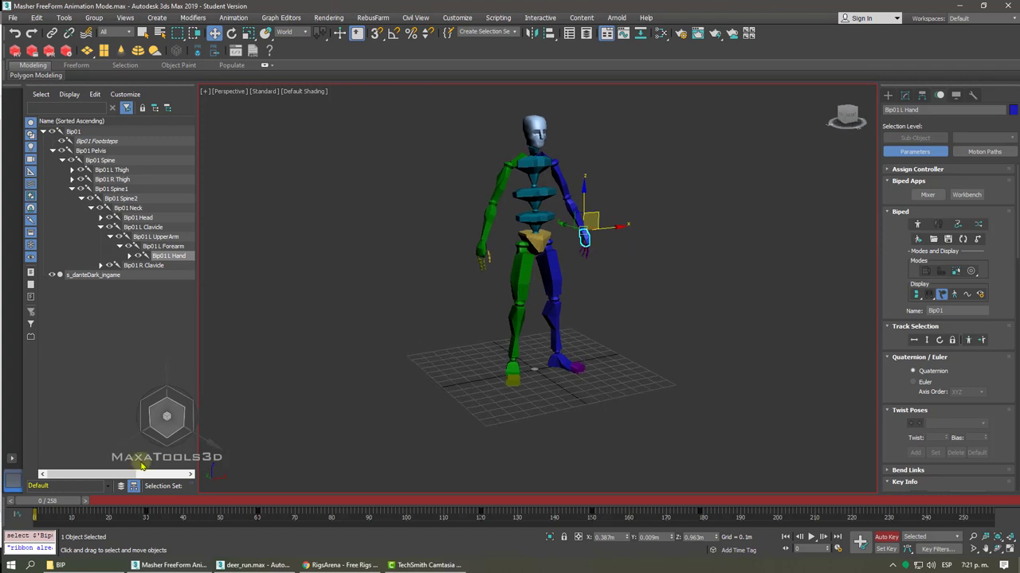
# - Scrub through the animation and select Bip01 R Foot with Select and Move
pyautogui.moveTo(42, 503); pyautogui.dragTo(422, 511)
pyautogui.moveTo(897, 386); pyautogui.dragTo(894, 133)
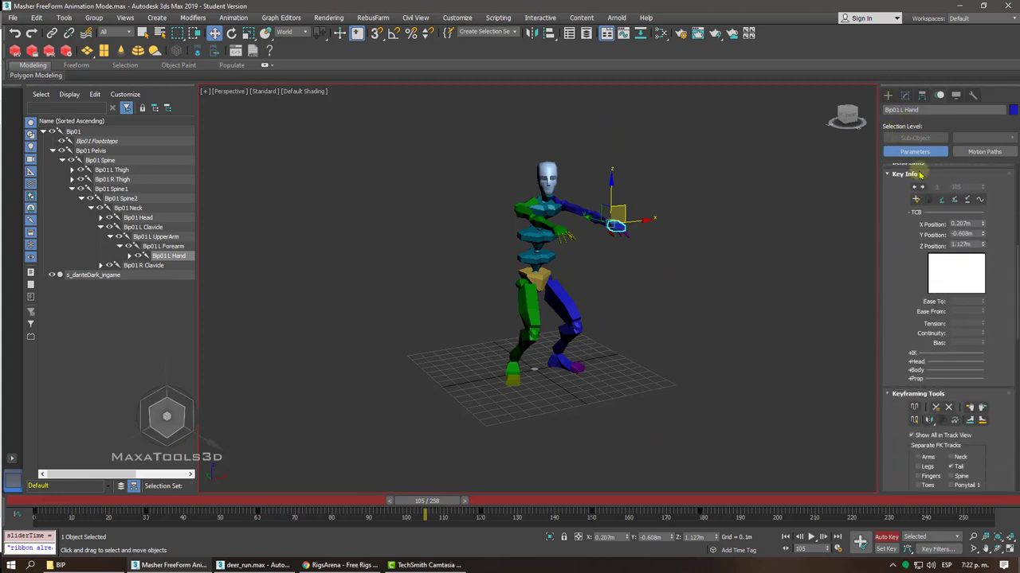
pyautogui.moveTo(67, 505)
pyautogui.mouseDown()
pyautogui.moveTo(28, 510)
pyautogui.moveTo(699, 492)
pyautogui.moveTo(484, 500)
pyautogui.moveTo(587, 500)
pyautogui.moveTo(489, 500)
pyautogui.moveTo(664, 484)
pyautogui.mouseUp()
pyautogui.press('w')
pyautogui.click(512, 370)
# - Step forward to frame 172 and zoom in and out on the crouching pose
pyautogui.press('w')
pyautogui.scroll(3, 626, 447)
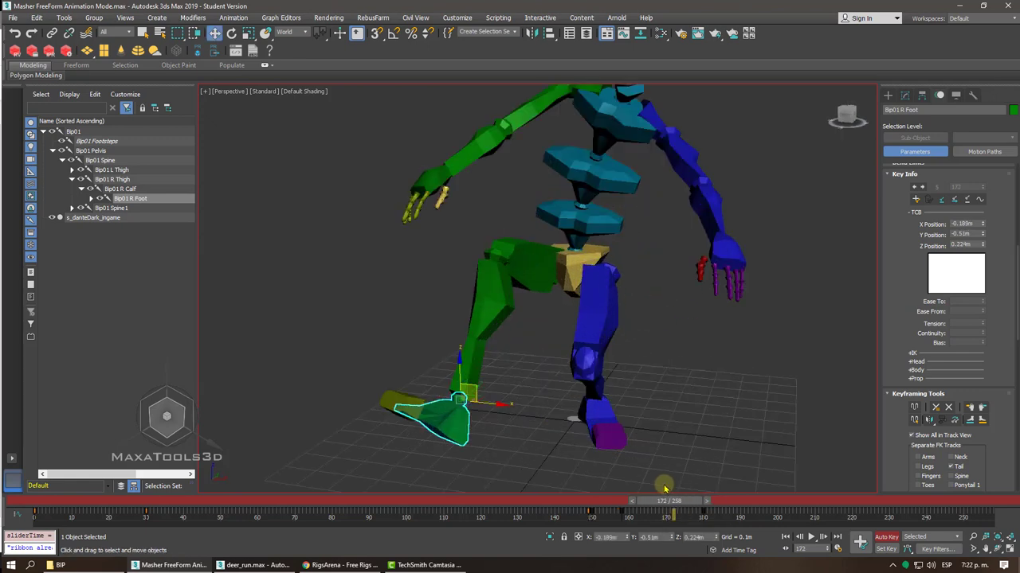
pyautogui.scroll(2, 626, 448)
pyautogui.scroll(-1, 626, 448)
pyautogui.scroll(-2, 590, 406)
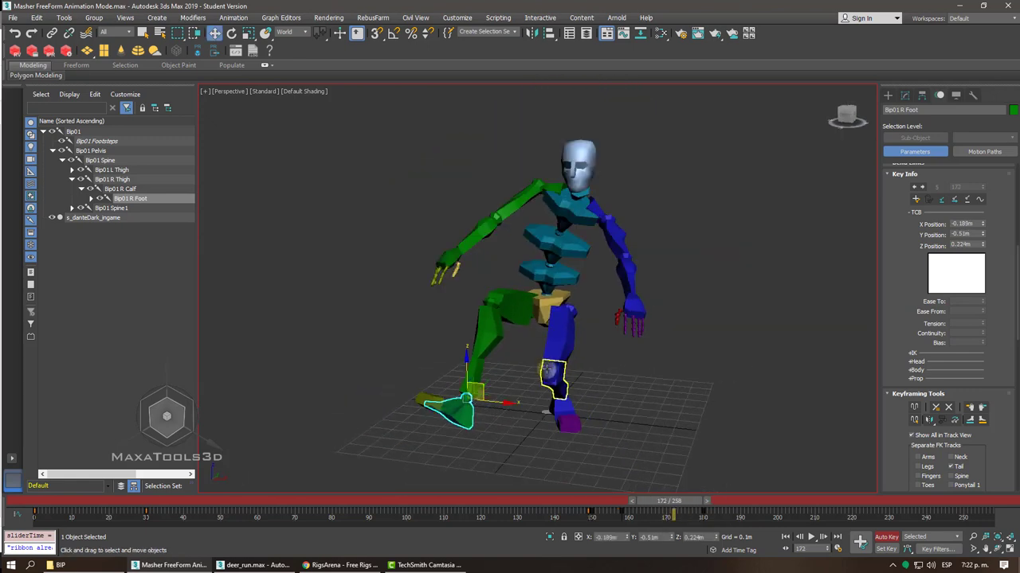
pyautogui.scroll(-1, 547, 369)
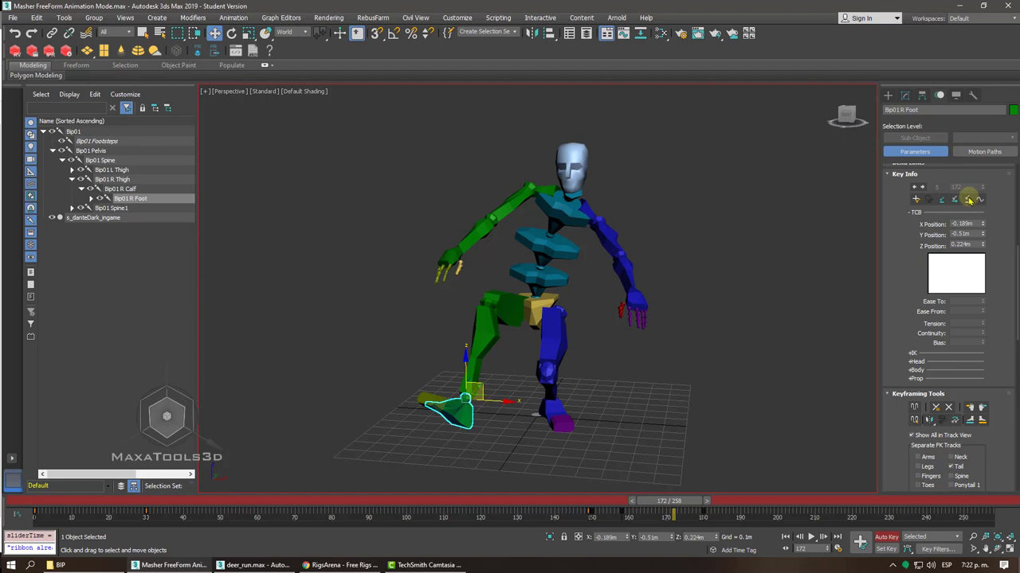
# - Orbit and zoom onto the right foot and switch the view to wireframe
pyautogui.moveTo(637, 239)
pyautogui.keyDown('alt'); pyautogui.mouseDown(button='middle')
pyautogui.moveTo(744, 285)
pyautogui.moveTo(521, 367)
pyautogui.mouseUp(button='middle'); pyautogui.keyUp('alt')
pyautogui.scroll(3, 521, 366)
pyautogui.scroll(3, 521, 372)
pyautogui.press('F3')
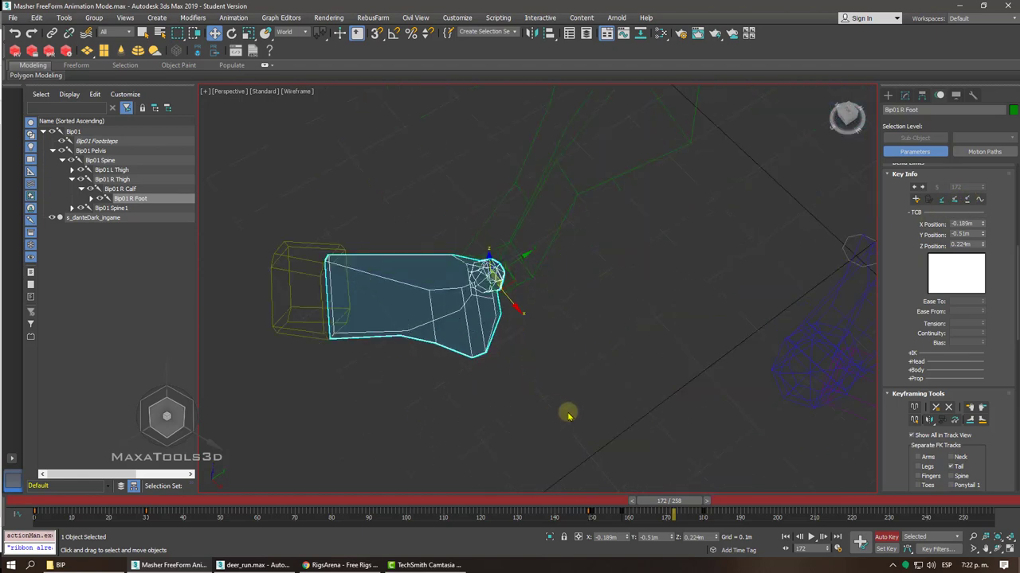
# - Scrub to the right foot's key near frame 150 and pull back to see the whole rig
pyautogui.moveTo(669, 501); pyautogui.dragTo(571, 504)
pyautogui.press('w')
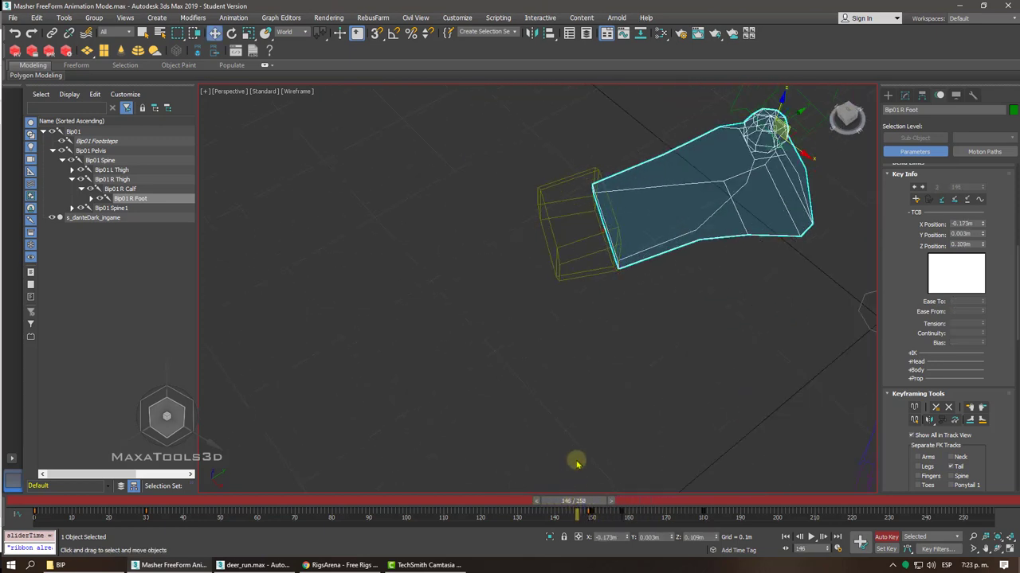
pyautogui.keyDown('alt'); pyautogui.moveTo(587, 365); pyautogui.dragTo(598, 259, button='middle'); pyautogui.keyUp('alt')
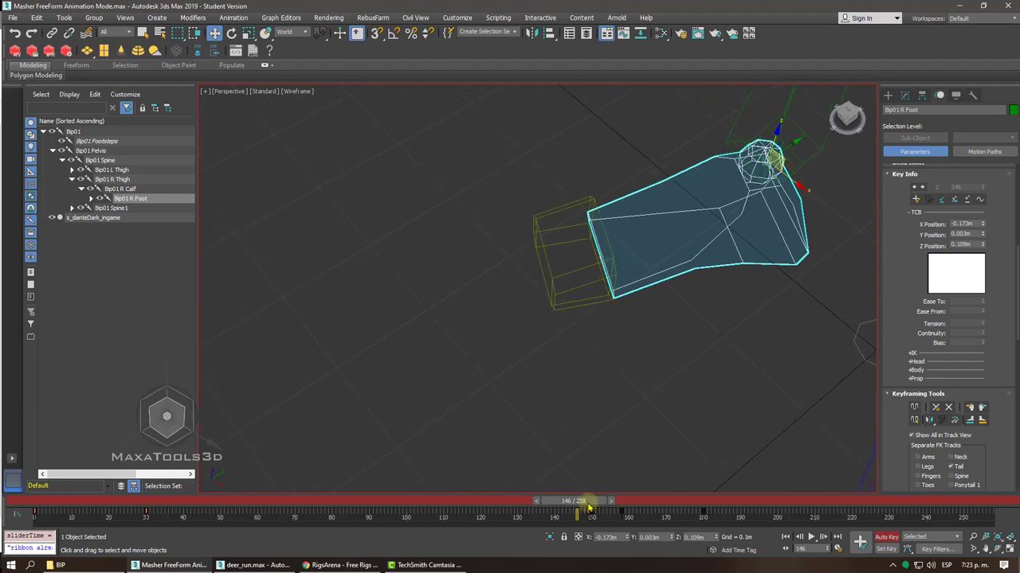
pyautogui.moveTo(588, 508)
pyautogui.mouseDown()
pyautogui.moveTo(605, 508)
pyautogui.moveTo(575, 501)
pyautogui.moveTo(614, 502)
pyautogui.mouseUp()
pyautogui.press('w')
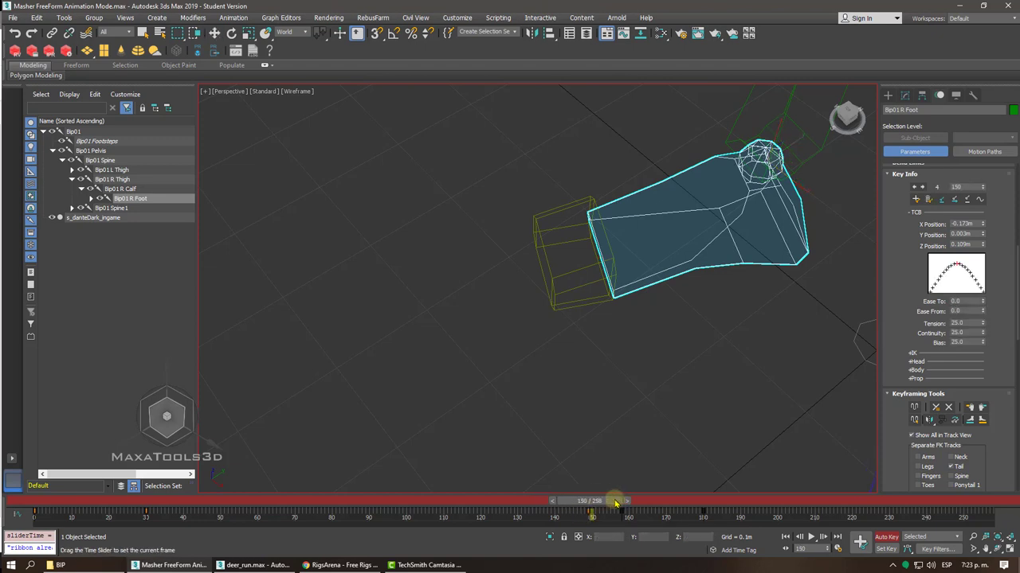
pyautogui.press('w')
pyautogui.keyDown('alt'); pyautogui.moveTo(605, 446); pyautogui.dragTo(637, 415, button='middle'); pyautogui.keyUp('alt')
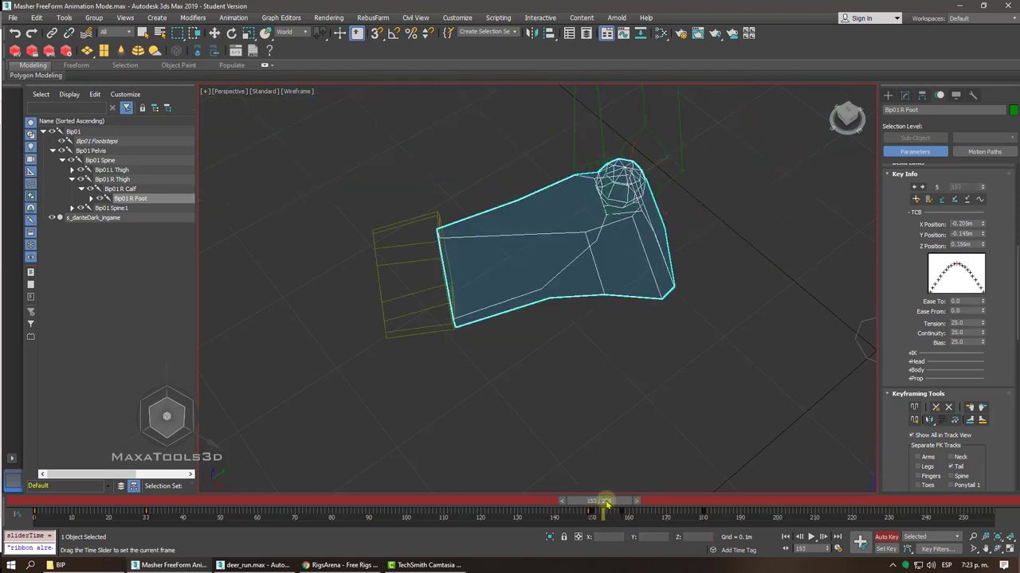
pyautogui.scroll(-3, 645, 400)
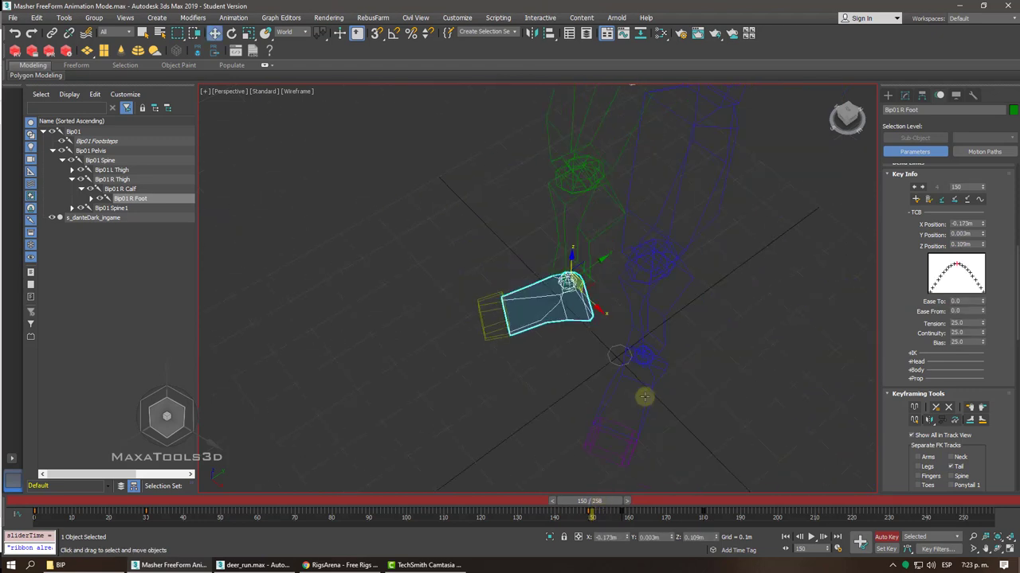
# - Select Bip01 L Foot and scrub to its key at frame 137 (X 0.045m, Y 0.003m, Z 0.238m)
pyautogui.click(643, 397)
pyautogui.moveTo(587, 500); pyautogui.dragTo(567, 502)
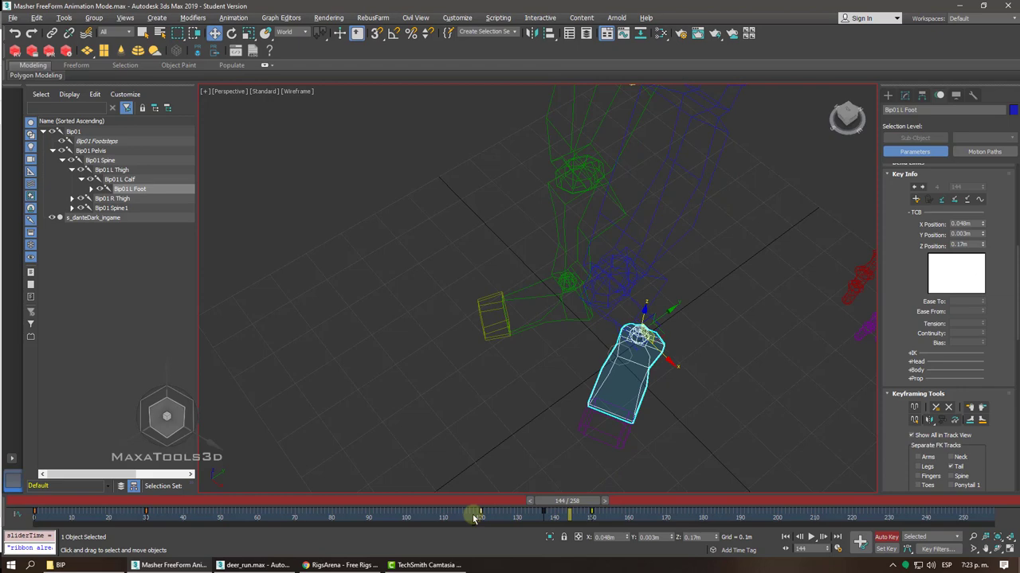
pyautogui.moveTo(580, 508); pyautogui.dragTo(601, 514)
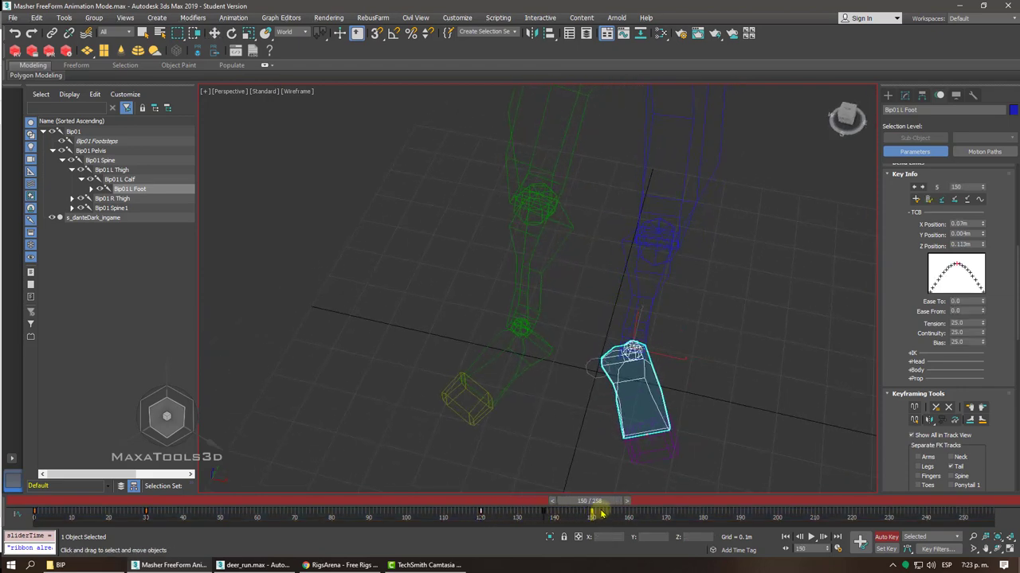
pyautogui.moveTo(601, 514)
pyautogui.mouseDown()
pyautogui.moveTo(480, 514)
pyautogui.moveTo(550, 507)
pyautogui.mouseUp()
pyautogui.press('w')
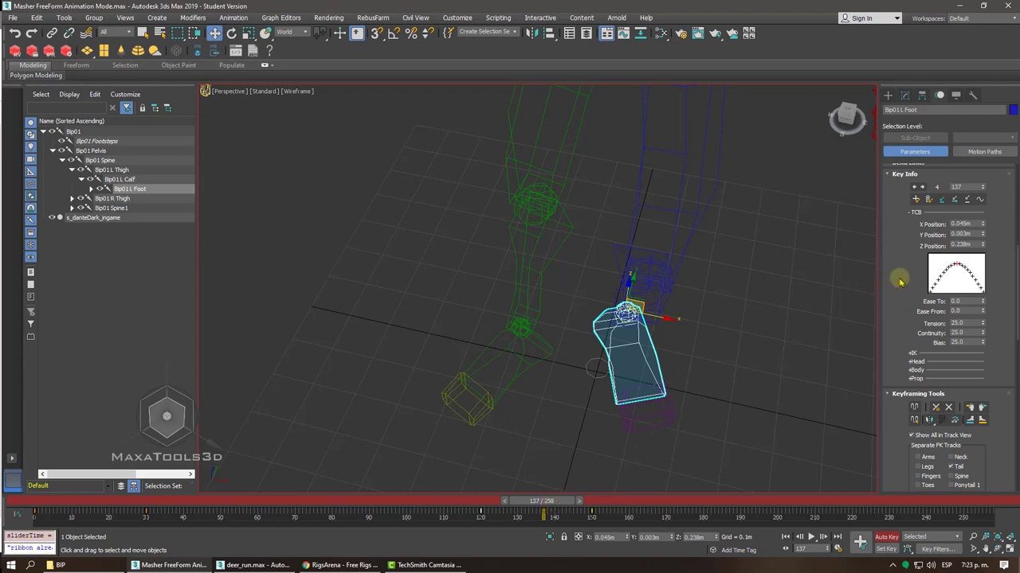
pyautogui.moveTo(899, 278)
pyautogui.mouseDown()
pyautogui.moveTo(888, 356)
pyautogui.moveTo(895, 270)
pyautogui.mouseUp()
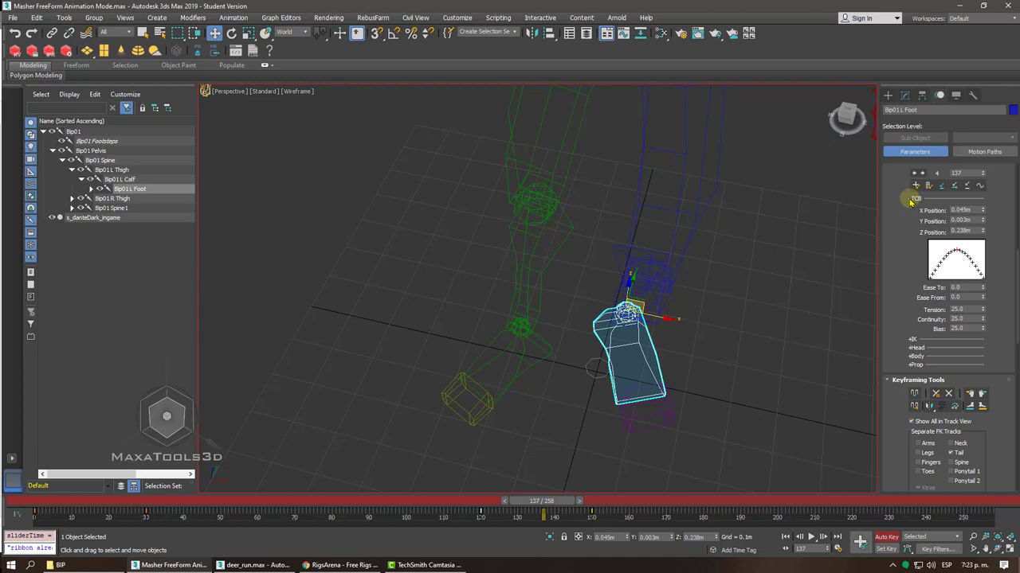
# - Swap TCB for IK key settings, open the pivot-selection grid, and frame Bip01 R Foot at frame 149
pyautogui.click(912, 200)
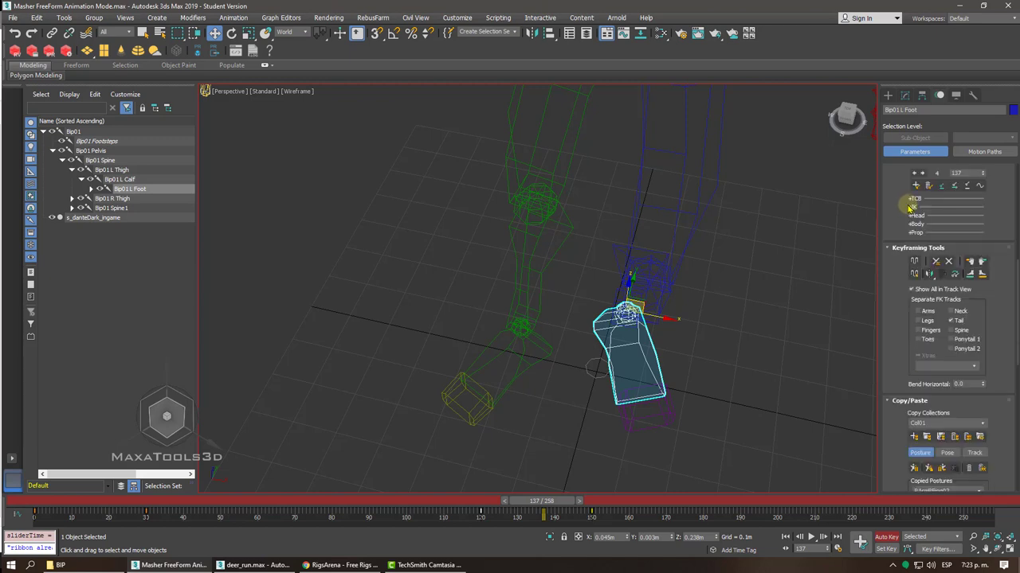
pyautogui.click(911, 207)
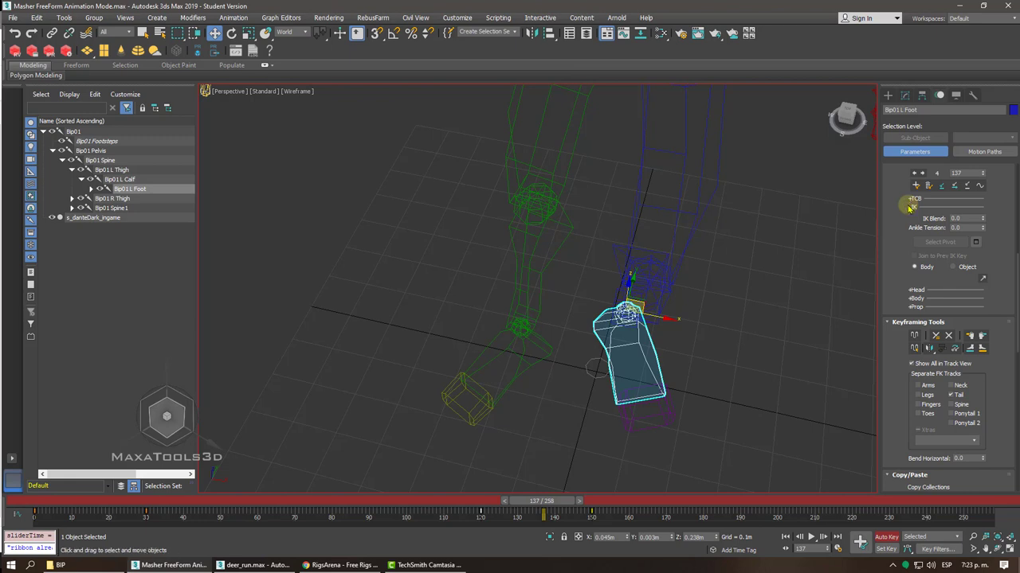
pyautogui.click(976, 244)
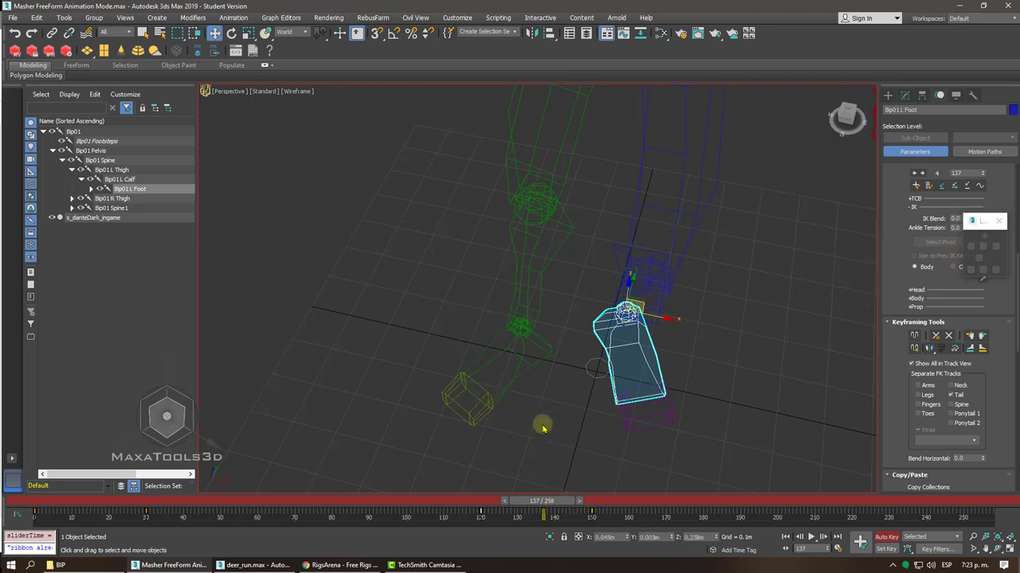
pyautogui.click(497, 374)
pyautogui.moveTo(565, 501); pyautogui.dragTo(610, 500)
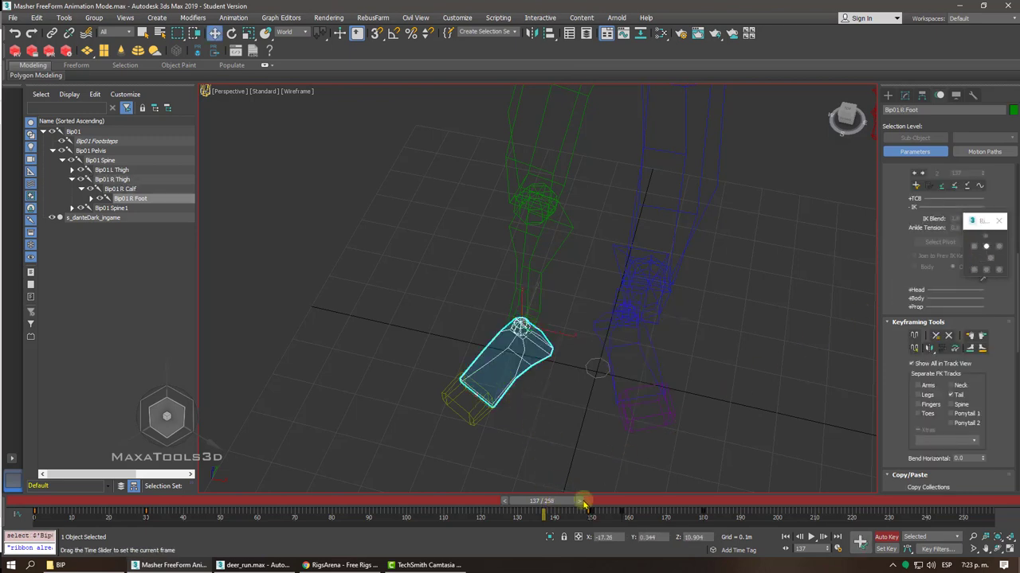
pyautogui.press('z')
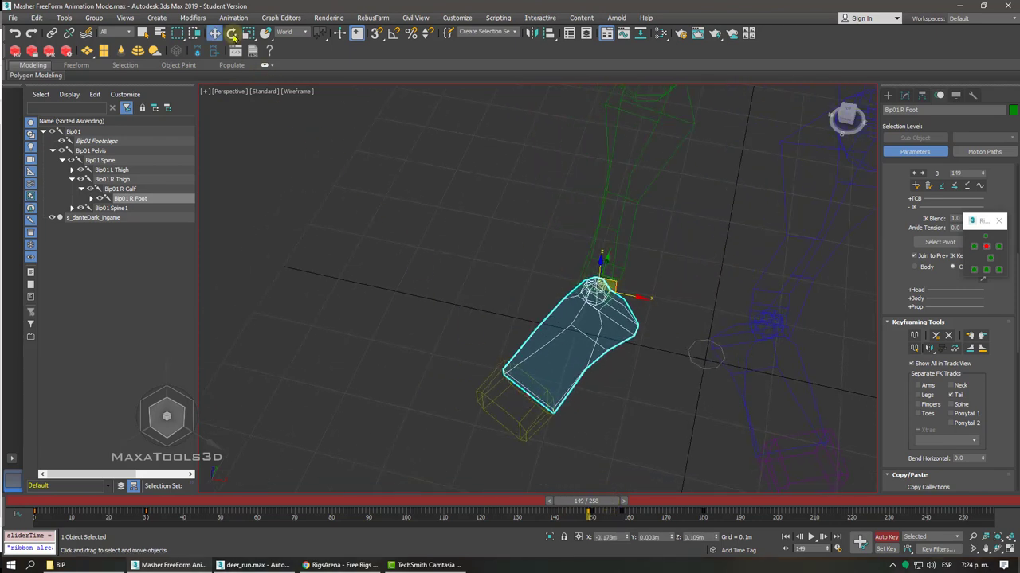
# - Rotate the right foot in local space, settling on a tilt of about 5.6 degrees around Y
pyautogui.click(231, 34)
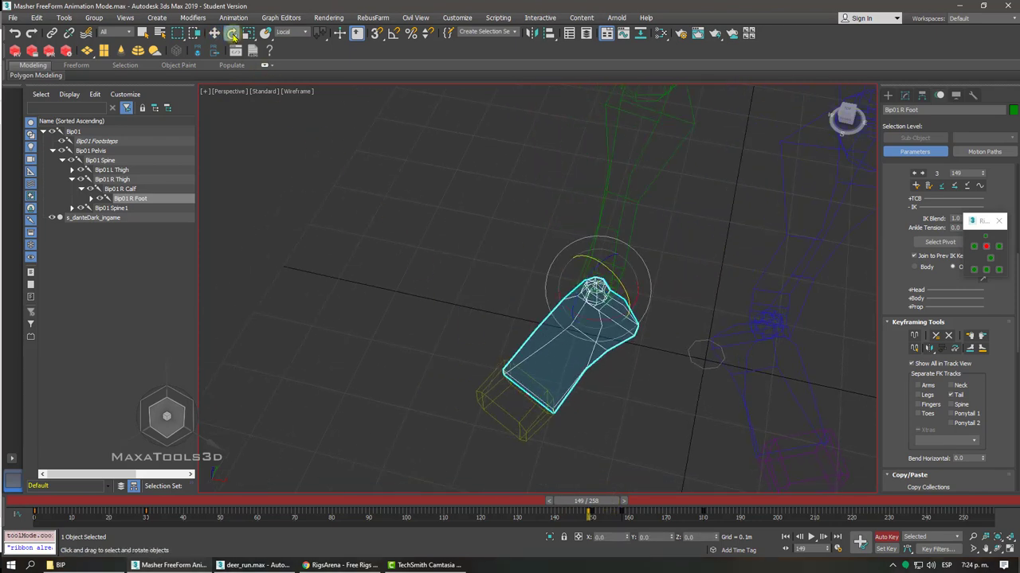
pyautogui.moveTo(581, 282)
pyautogui.mouseDown()
pyautogui.moveTo(561, 293)
pyautogui.moveTo(590, 289)
pyautogui.moveTo(583, 293)
pyautogui.mouseUp()
pyautogui.scroll(2, 581, 293)
pyautogui.scroll(3, 582, 293)
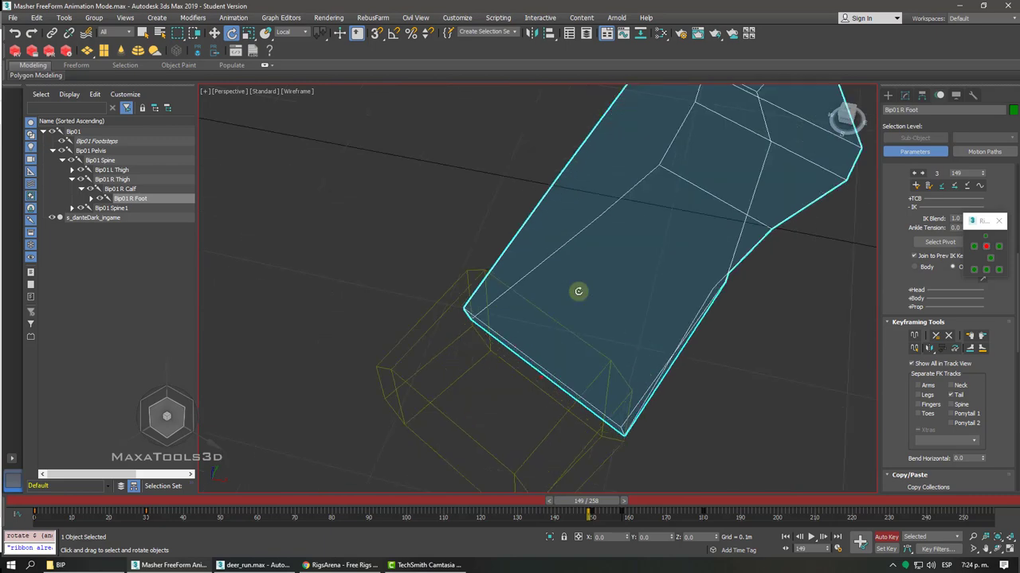
pyautogui.scroll(-5, 579, 296)
pyautogui.keyDown('alt'); pyautogui.moveTo(579, 297); pyautogui.dragTo(583, 281, button='middle'); pyautogui.keyUp('alt')
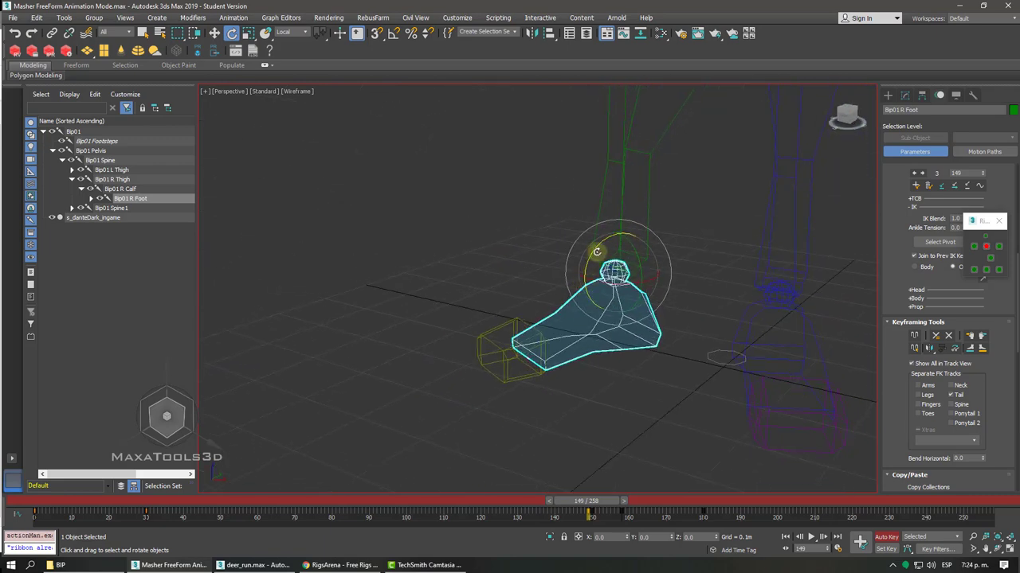
pyautogui.moveTo(596, 252); pyautogui.dragTo(614, 255)
pyautogui.hotkey('ctrl', 'z')
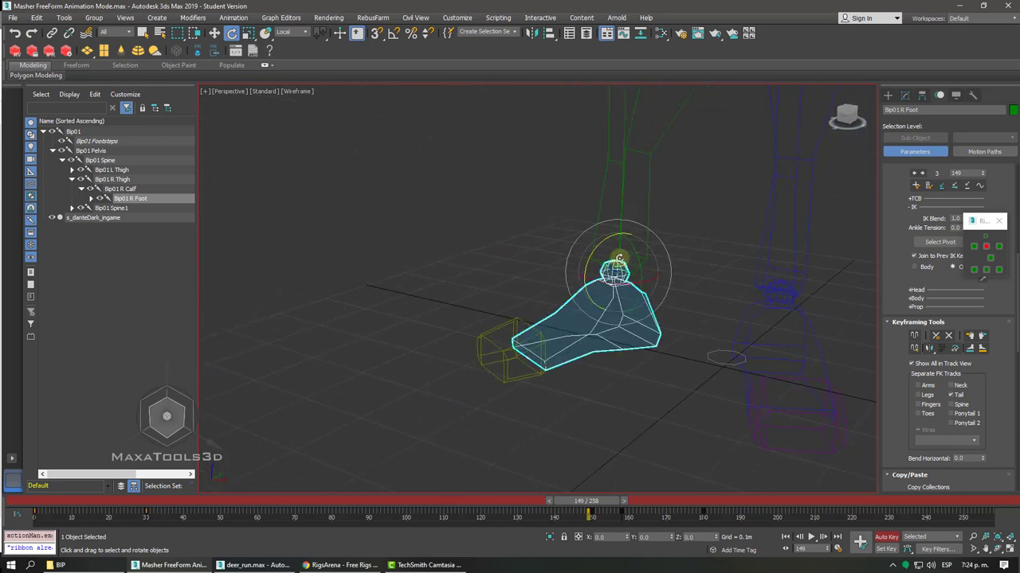
pyautogui.keyDown('alt'); pyautogui.moveTo(618, 258); pyautogui.dragTo(637, 256, button='middle'); pyautogui.keyUp('alt')
pyautogui.moveTo(637, 256); pyautogui.dragTo(628, 258)
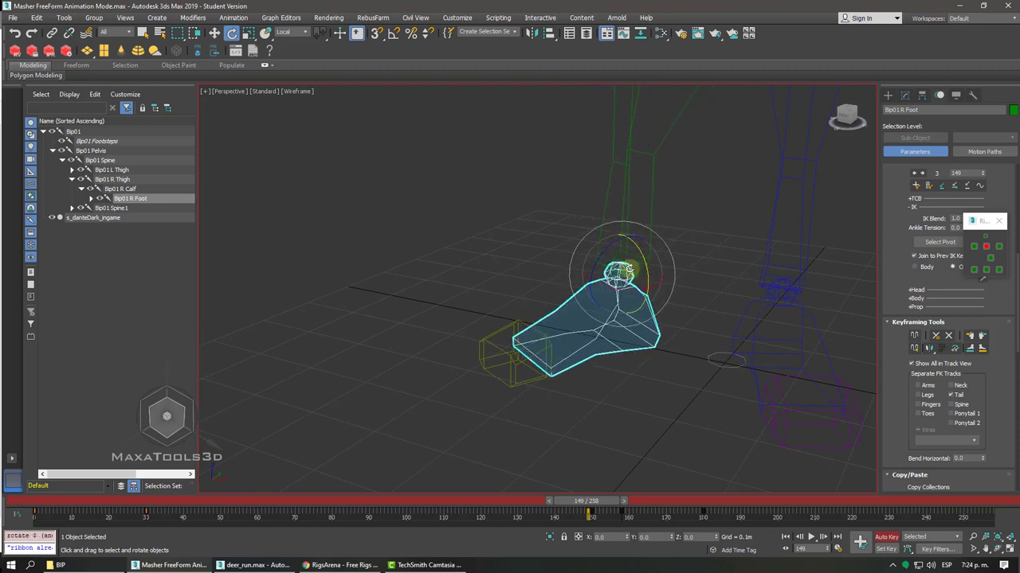
pyautogui.moveTo(628, 269); pyautogui.dragTo(657, 267)
# - Try left, centre, bottom-left and bottom-centre foot pivots, test-rotating the foot and undoing it
pyautogui.click(1001, 221)
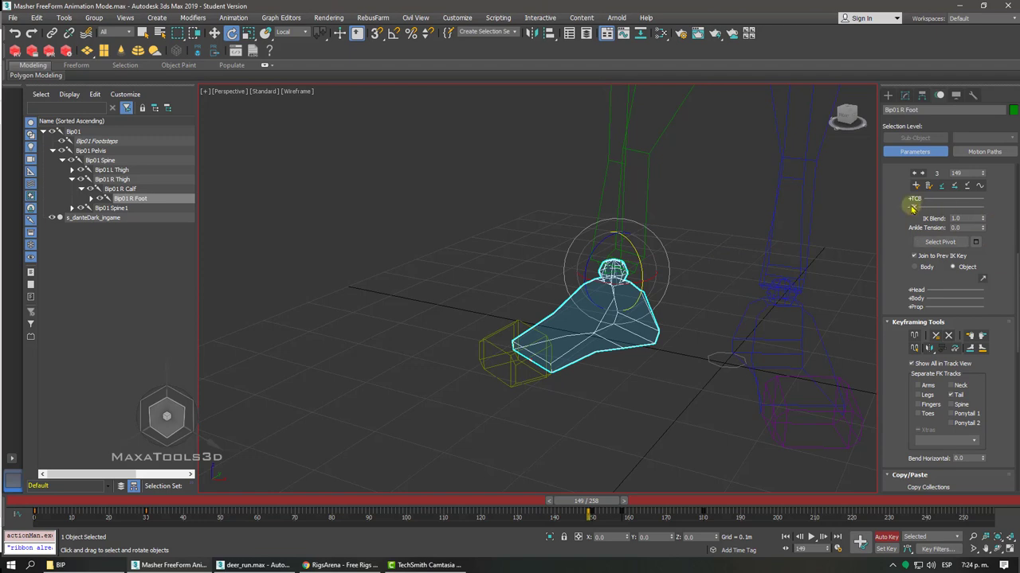
pyautogui.click(975, 244)
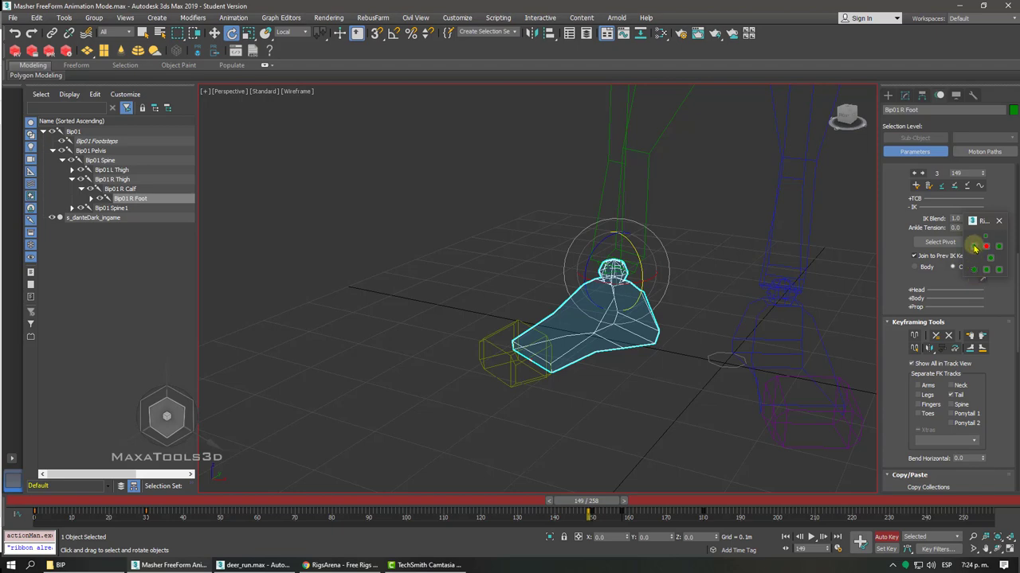
pyautogui.scroll(2, 562, 386)
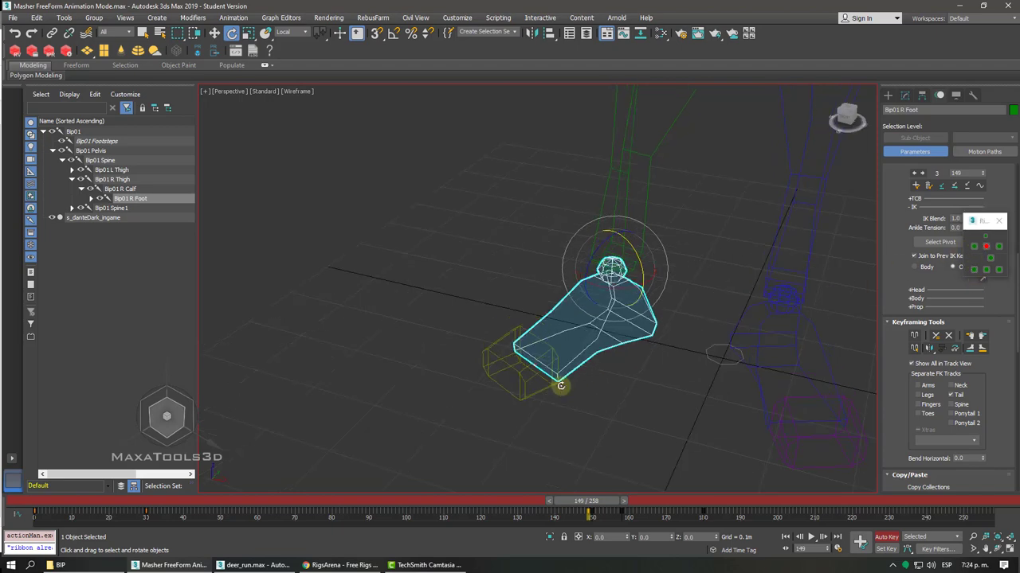
pyautogui.scroll(3, 561, 387)
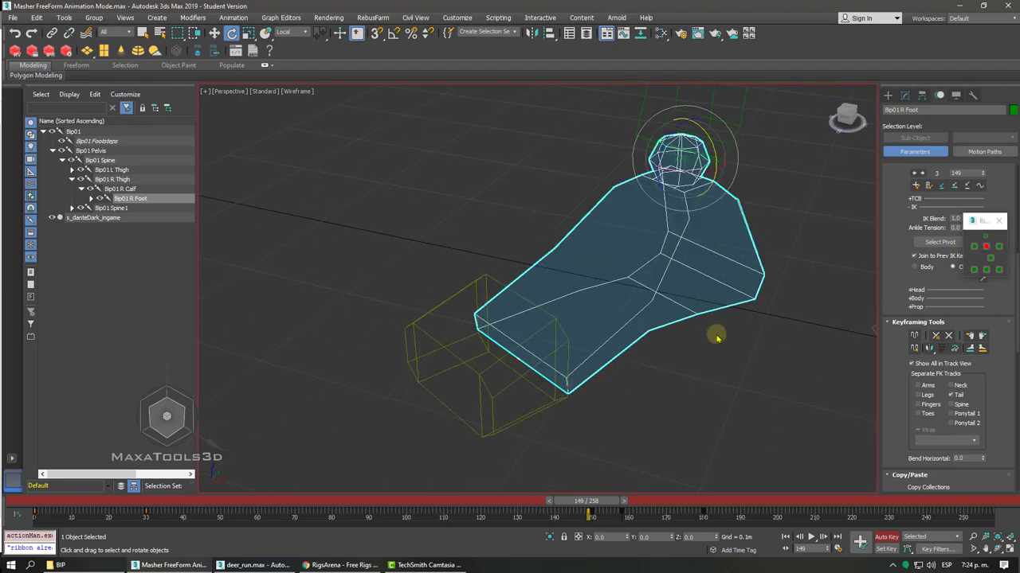
pyautogui.click(975, 247)
pyautogui.click(985, 247)
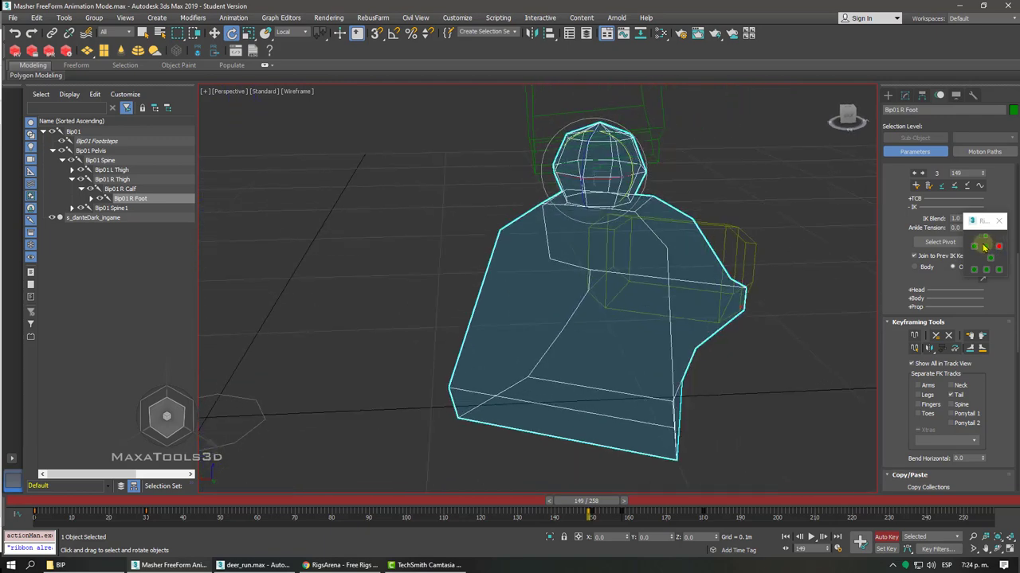
pyautogui.click(985, 246)
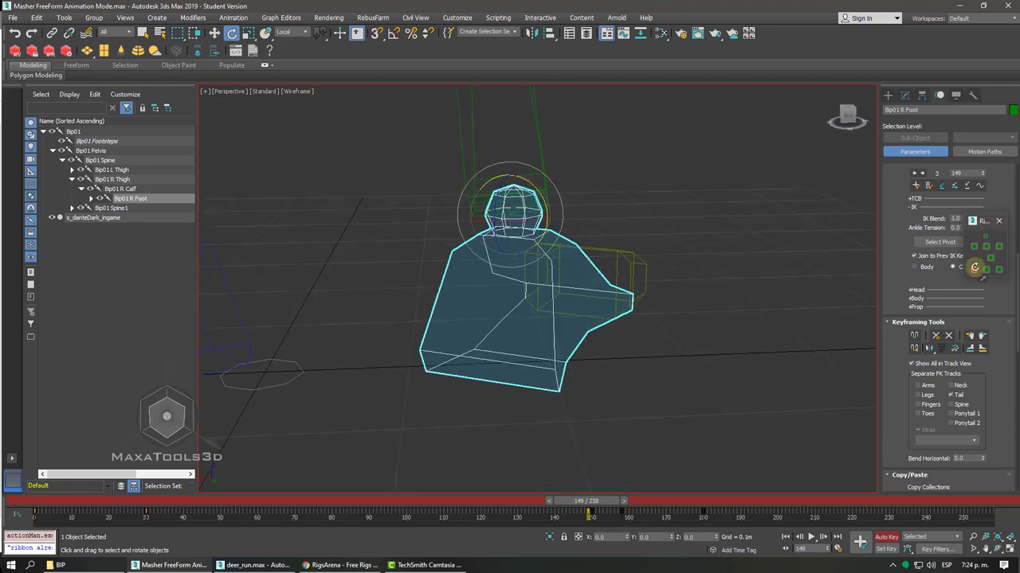
pyautogui.click(975, 271)
pyautogui.click(986, 270)
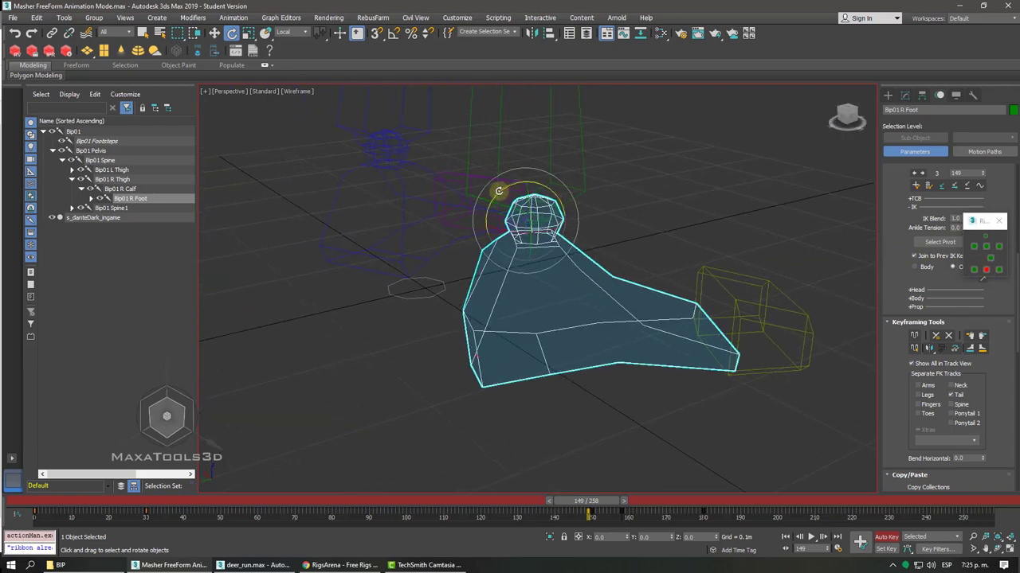
pyautogui.moveTo(498, 191)
pyautogui.mouseDown()
pyautogui.moveTo(500, 205)
pyautogui.moveTo(529, 222)
pyautogui.mouseUp()
pyautogui.hotkey('ctrl', 'z')
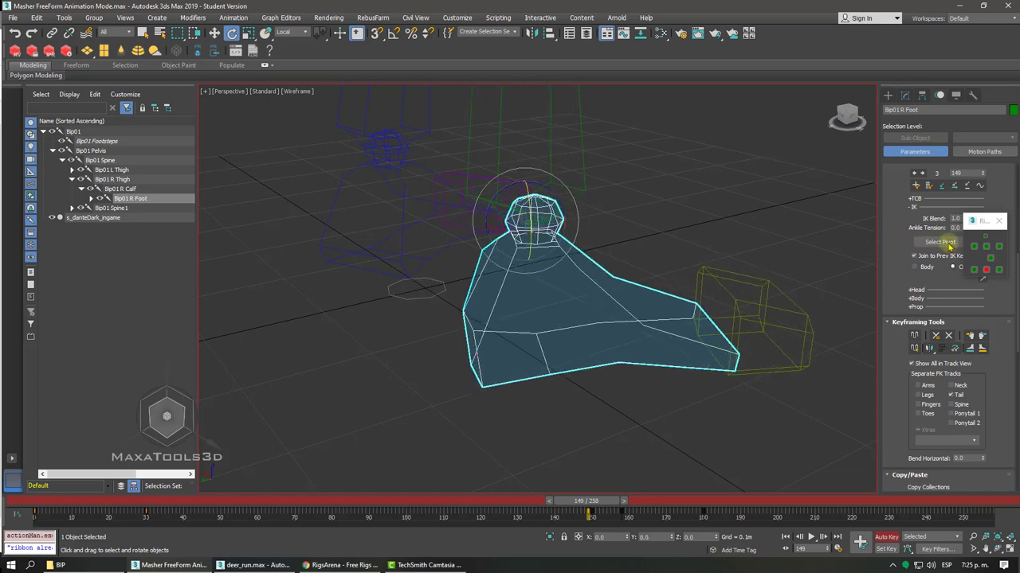
# - Set the right foot to pivot from its top-centre point and scrub back to frame 0
pyautogui.click(985, 246)
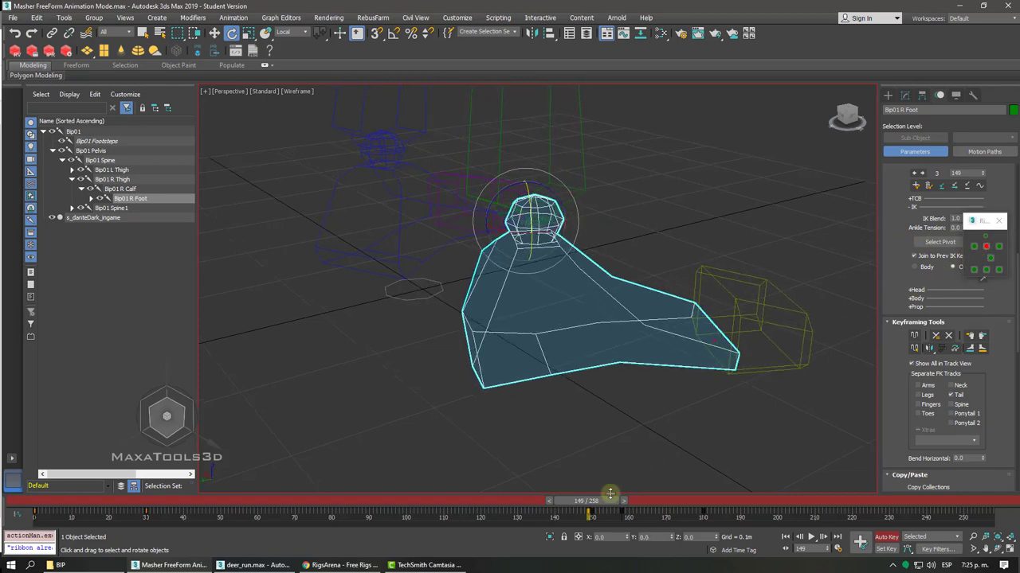
pyautogui.moveTo(609, 500); pyautogui.dragTo(44, 502)
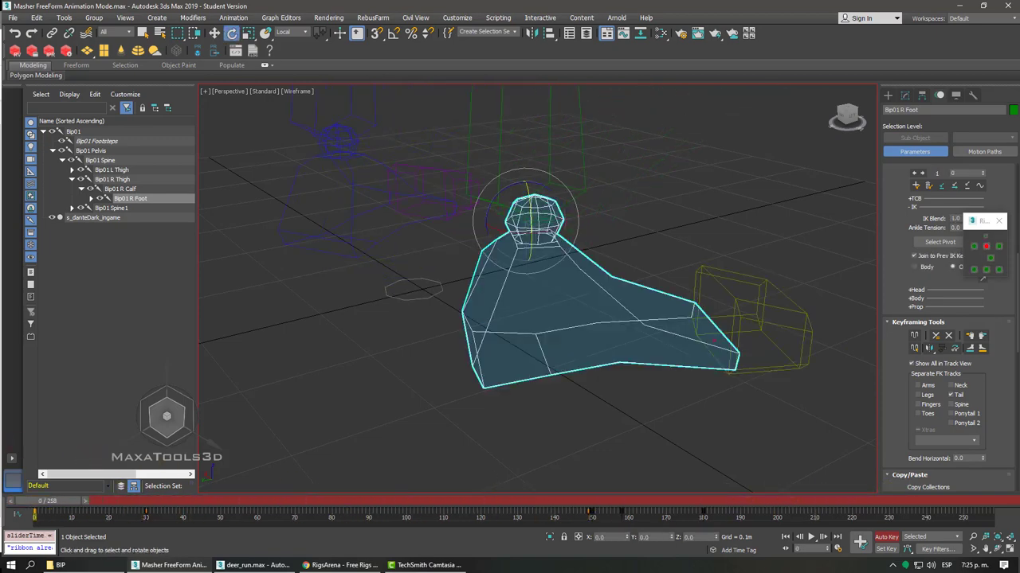
pyautogui.scroll(-5, 534, 278)
pyautogui.keyDown('alt'); pyautogui.moveTo(534, 278); pyautogui.dragTo(534, 358, button='middle'); pyautogui.keyUp('alt')
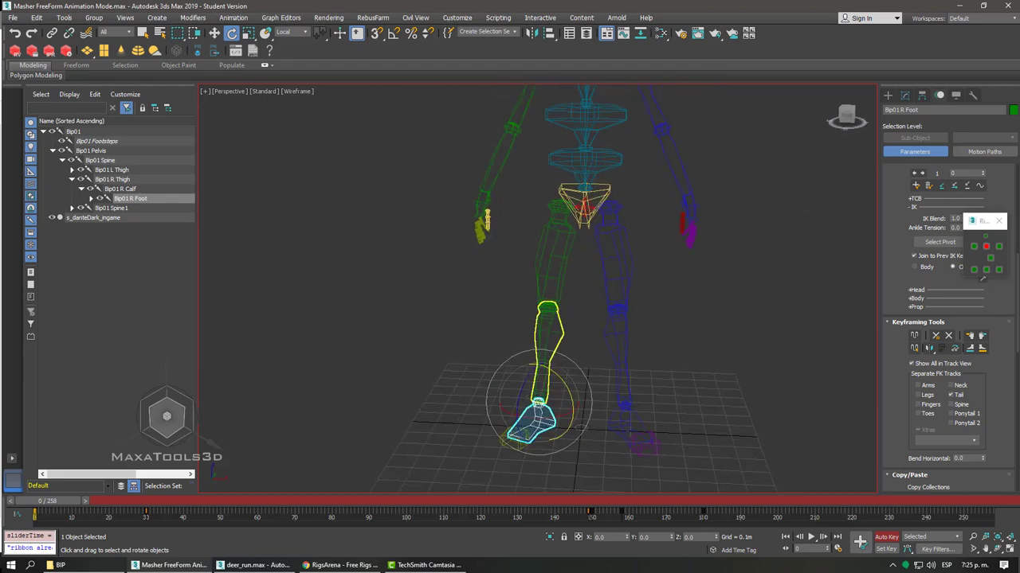
# - Close the Select Pivot popup, preview a later pose, and jump back to frame 0
pyautogui.scroll(-3, 530, 390)
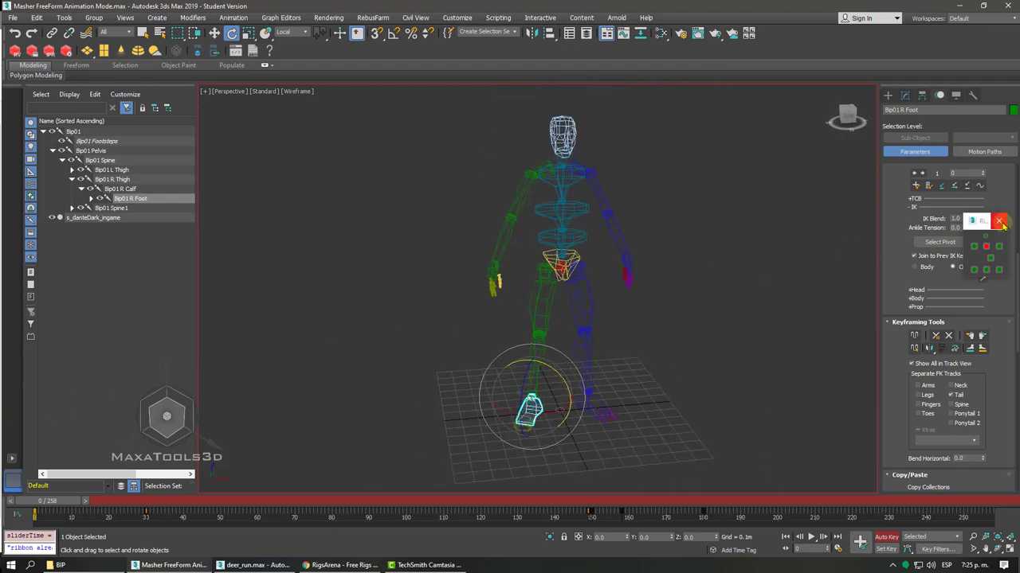
pyautogui.click(999, 221)
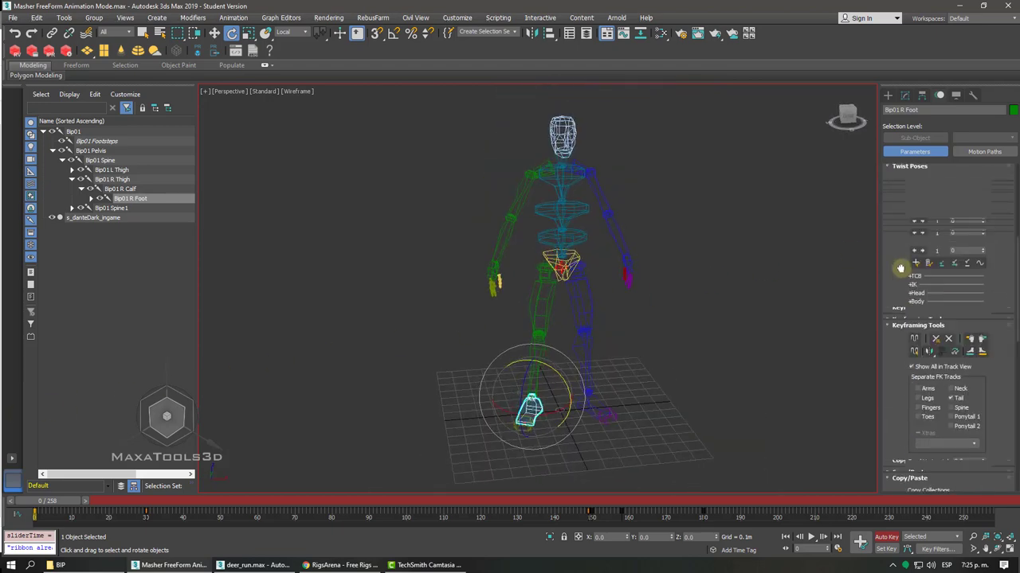
pyautogui.moveTo(890, 210); pyautogui.dragTo(873, 434)
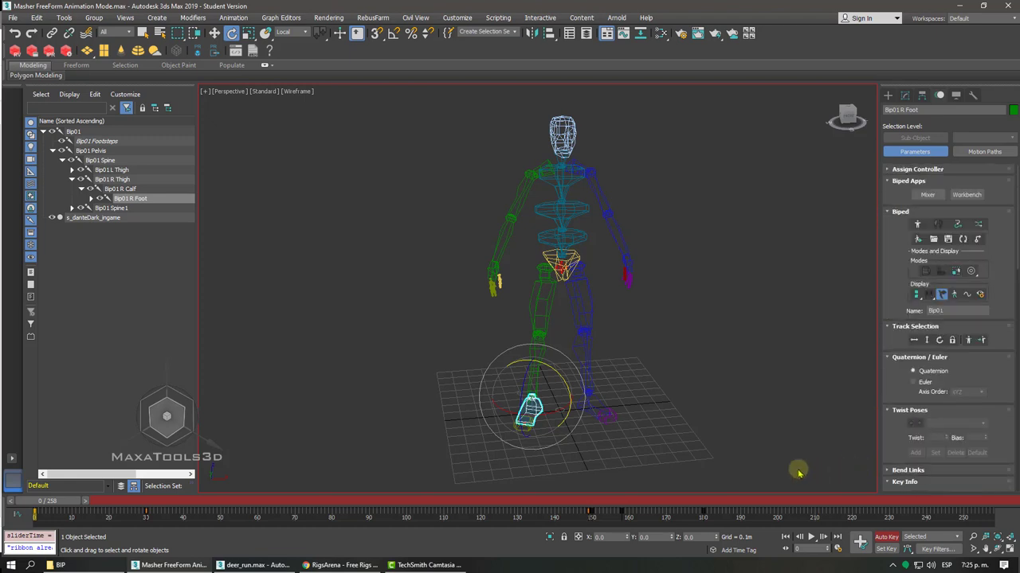
pyautogui.moveTo(32, 500); pyautogui.dragTo(356, 500)
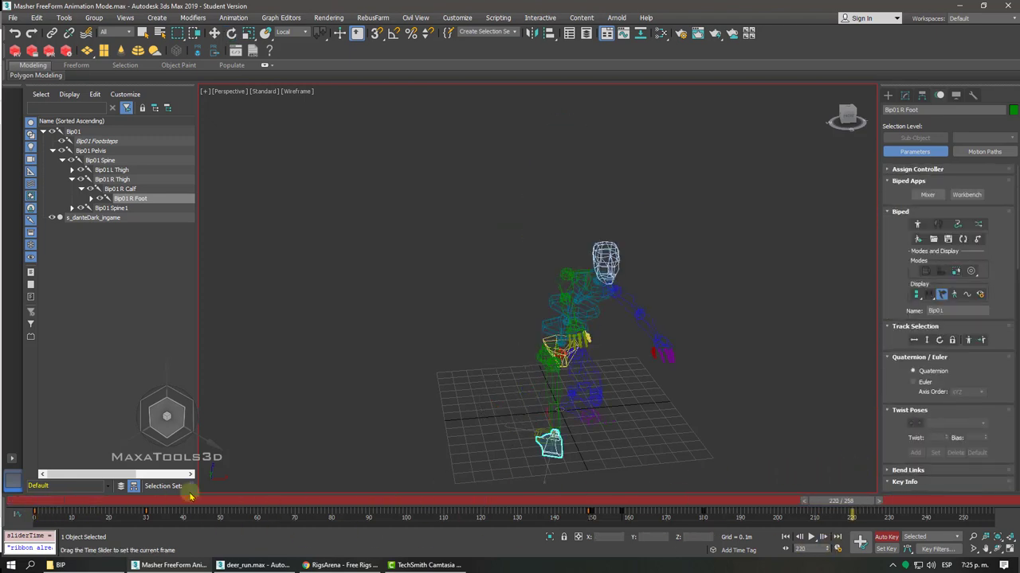
pyautogui.press('Home')
pyautogui.press('e')
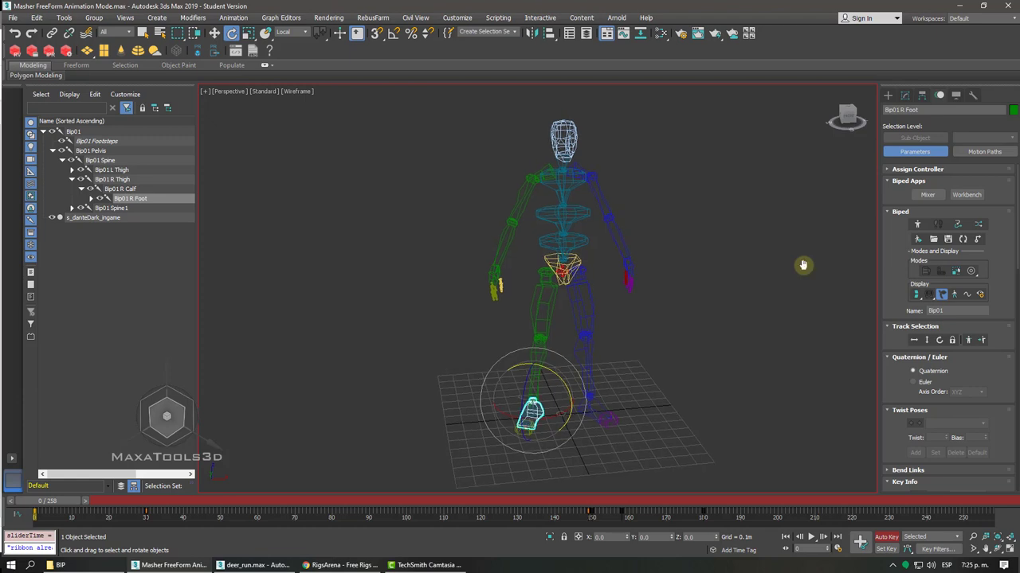
pyautogui.click(811, 537)
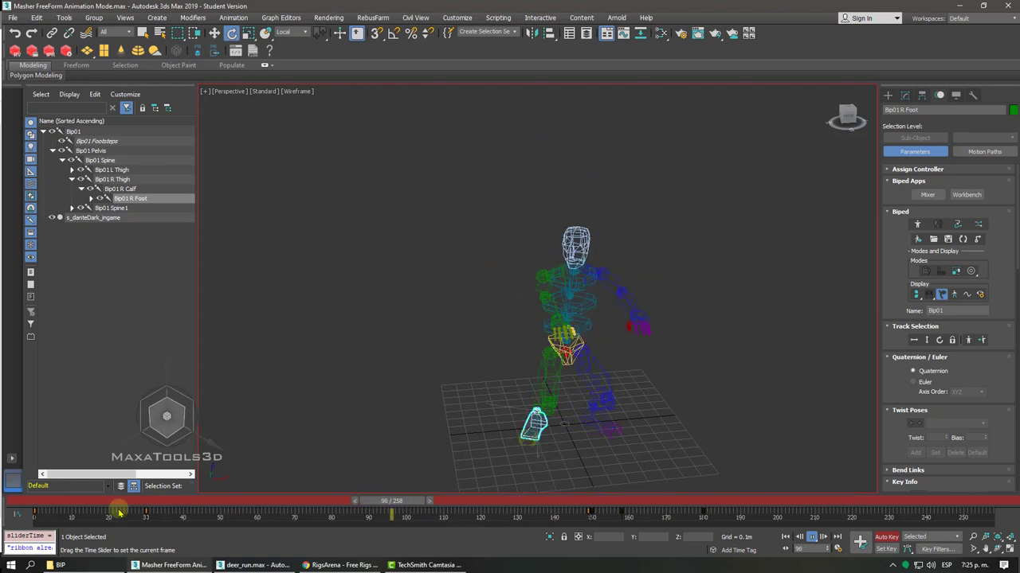
pyautogui.press('Home')
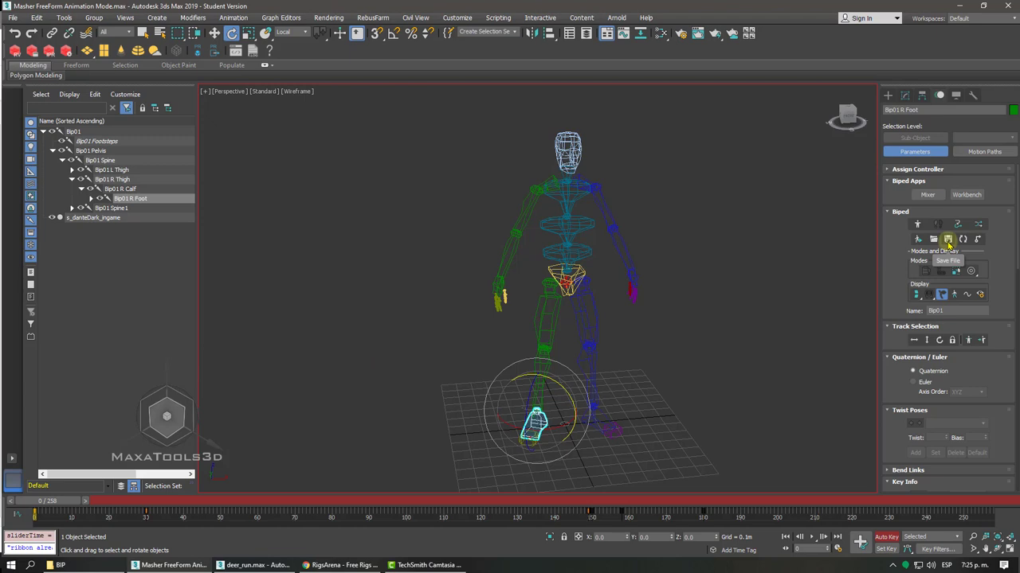
pyautogui.click(948, 240)
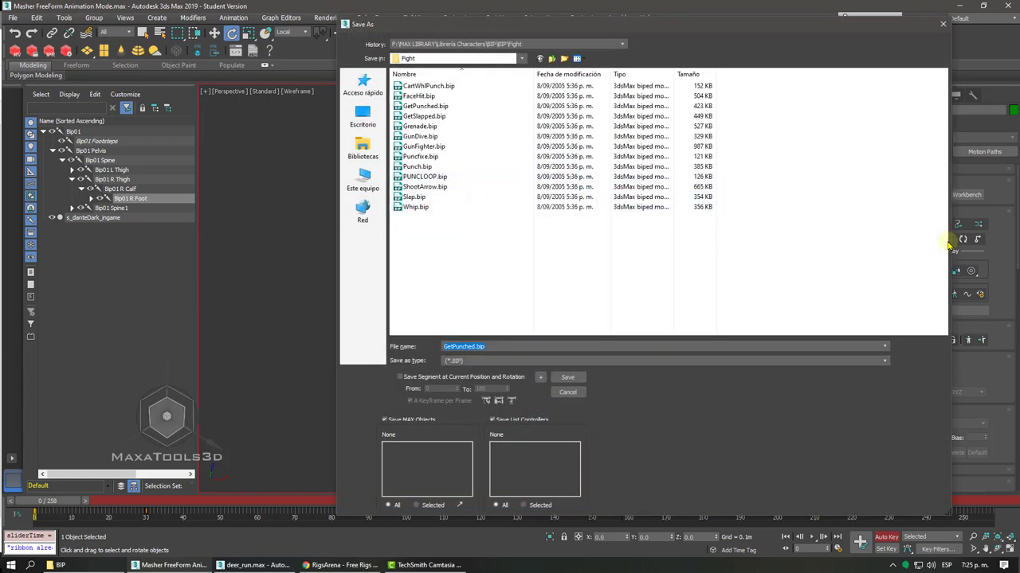
# - Save the motion as Masher Sent.bip in the parent BIP folder, then reopen the dialog to confirm
pyautogui.click(552, 59)
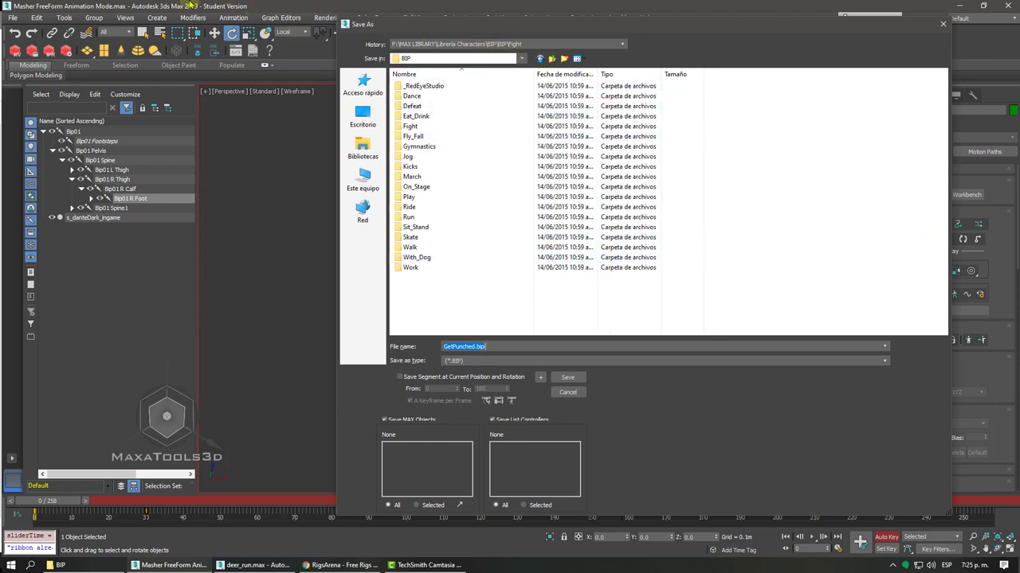
pyautogui.write('Masher Sent')
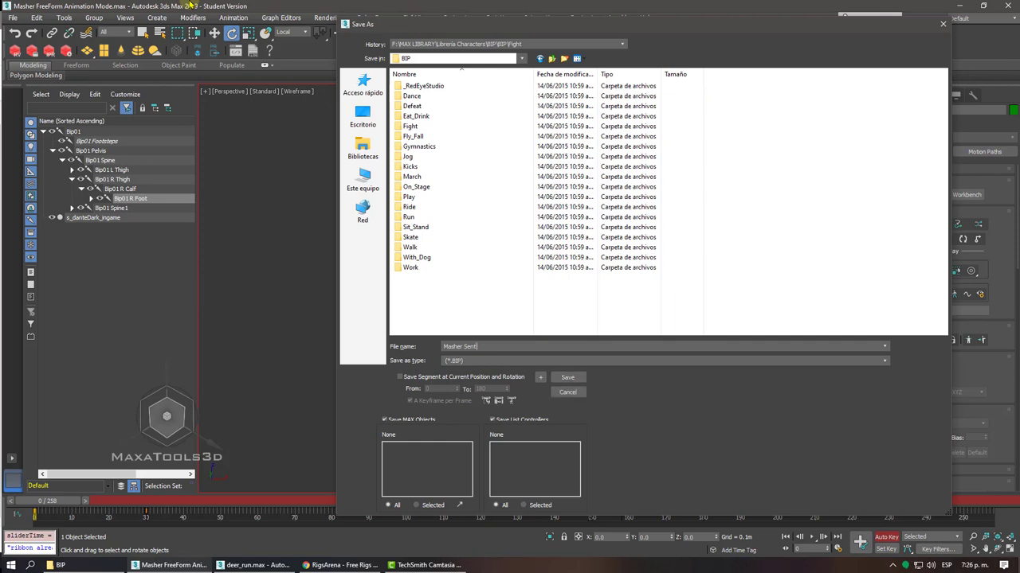
pyautogui.click(565, 376)
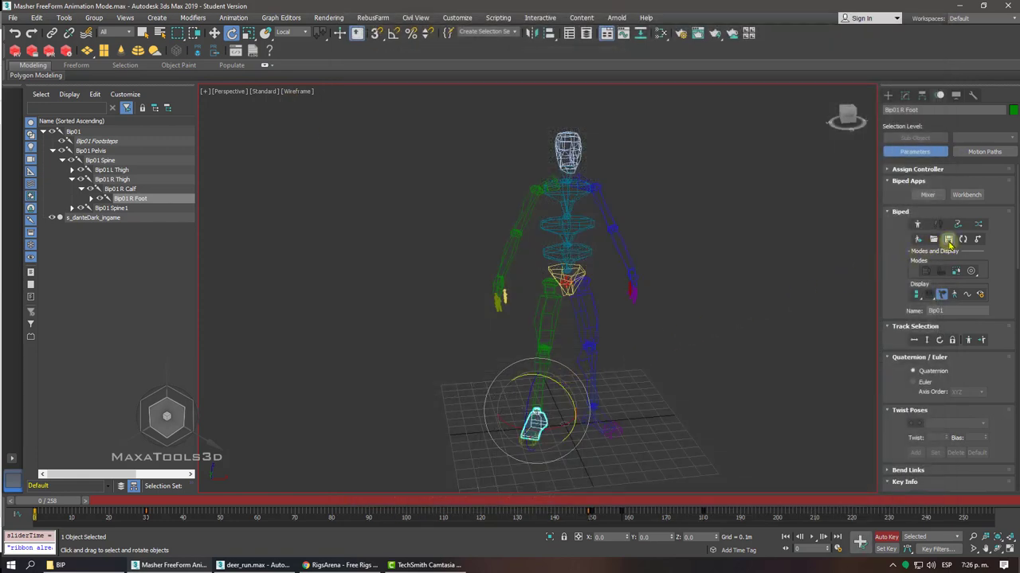
pyautogui.click(949, 242)
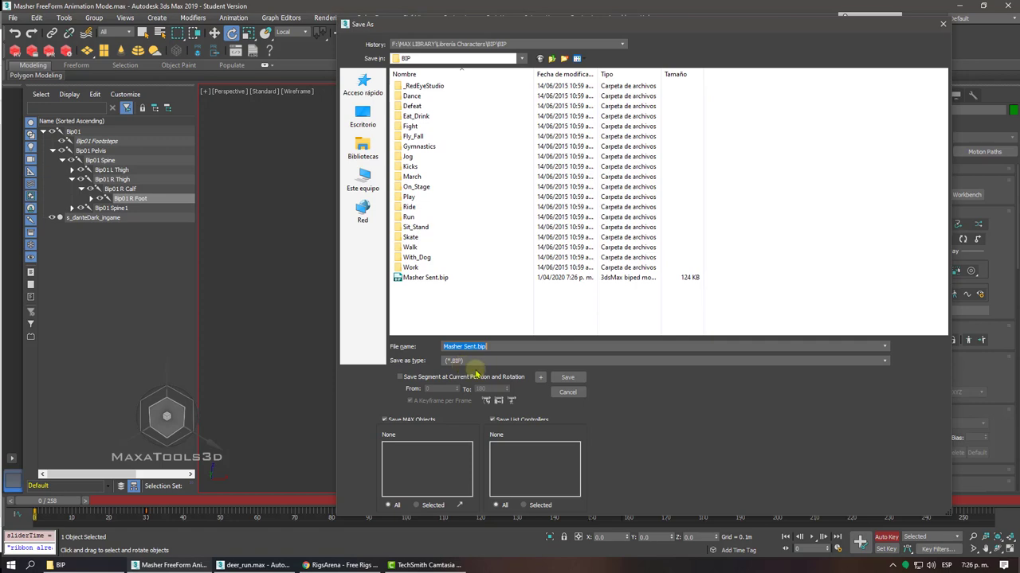
pyautogui.click(564, 378)
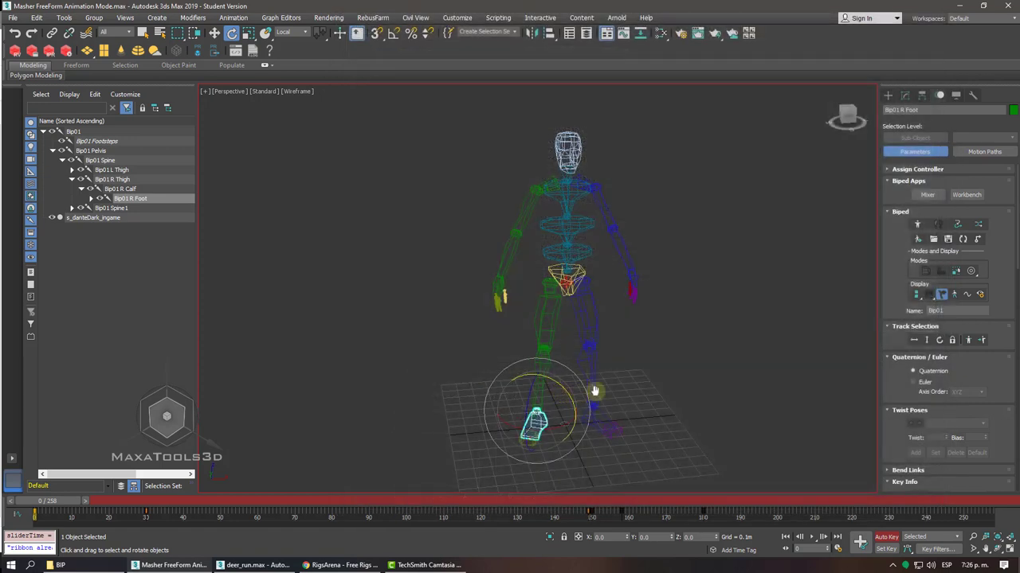
# - Box-select every biped part, apply Clear All Animation, and check the timeline for leftover motion
pyautogui.moveTo(897, 385); pyautogui.dragTo(871, 147)
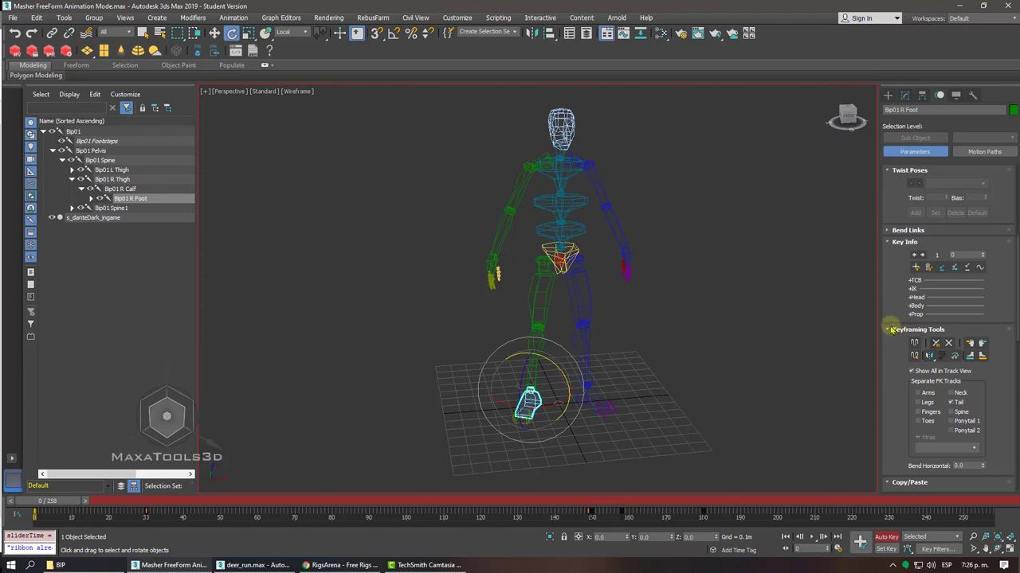
pyautogui.moveTo(404, 97); pyautogui.dragTo(690, 475)
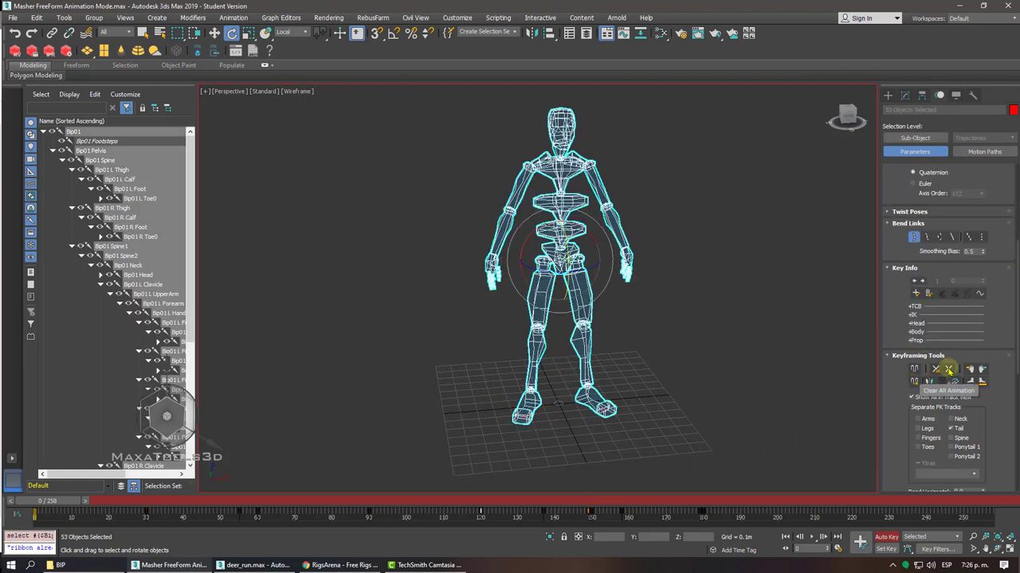
pyautogui.click(947, 370)
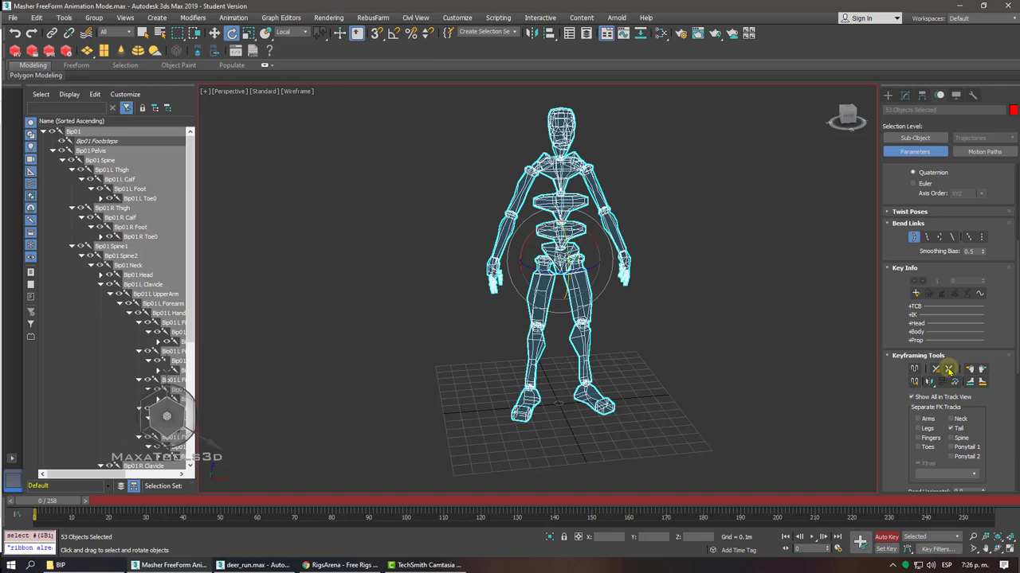
pyautogui.moveTo(63, 501)
pyautogui.mouseDown()
pyautogui.moveTo(889, 482)
pyautogui.moveTo(36, 501)
pyautogui.mouseUp()
# - Return to frame 0, clear the selection, and switch the viewport to shaded display
pyautogui.press('e')
pyautogui.click(403, 439)
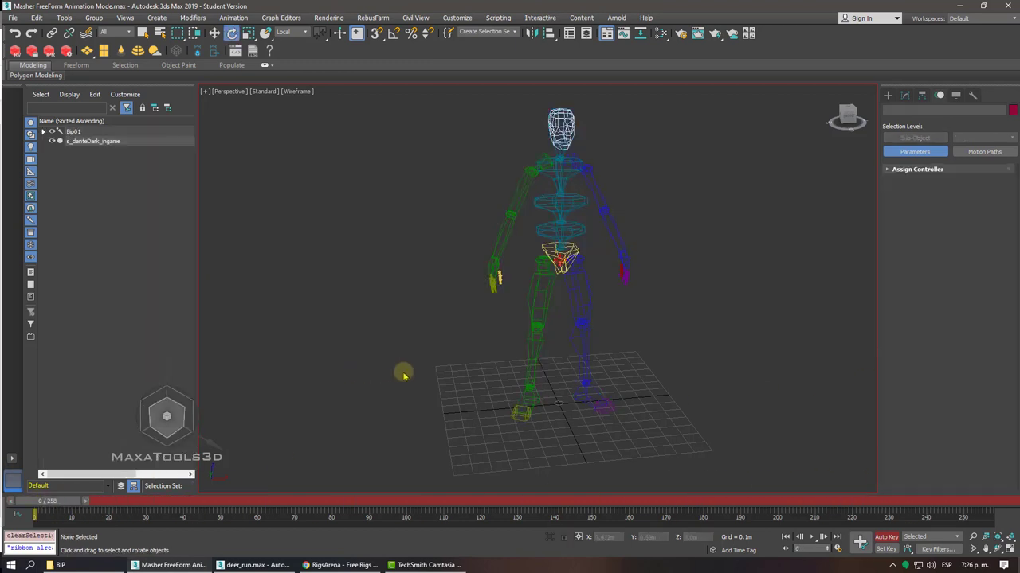
pyautogui.moveTo(403, 438)
pyautogui.keyDown('alt'); pyautogui.mouseDown(button='middle')
pyautogui.moveTo(562, 371)
pyautogui.moveTo(635, 385)
pyautogui.moveTo(621, 407)
pyautogui.mouseUp(button='middle'); pyautogui.keyUp('alt')
pyautogui.press('F3')
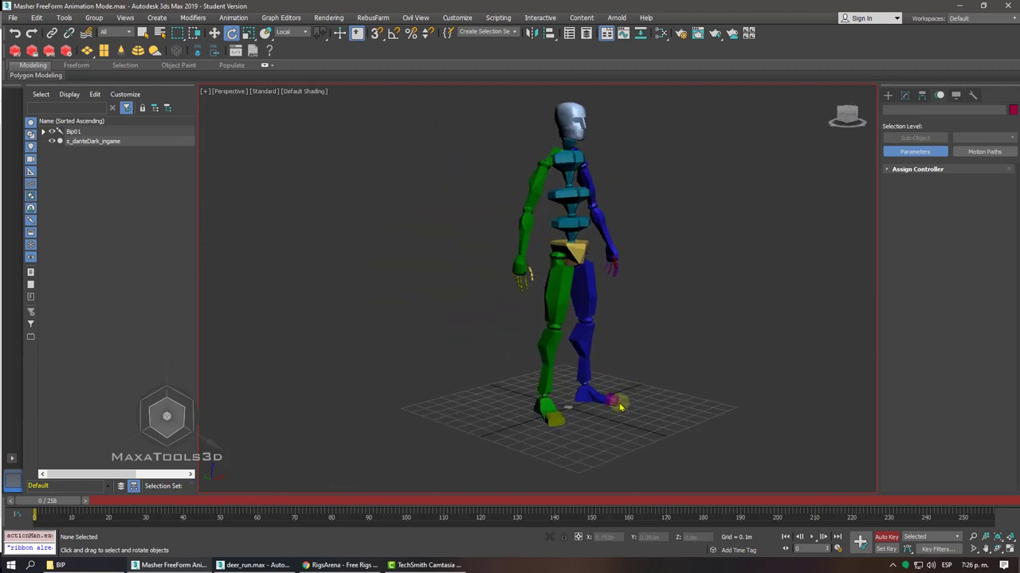
# - Select both of the biped's legs and feet and orbit the view to face them
pyautogui.moveTo(520, 435); pyautogui.dragTo(615, 410)
pyautogui.keyDown('alt'); pyautogui.moveTo(617, 411); pyautogui.dragTo(539, 366, button='middle'); pyautogui.keyUp('alt')
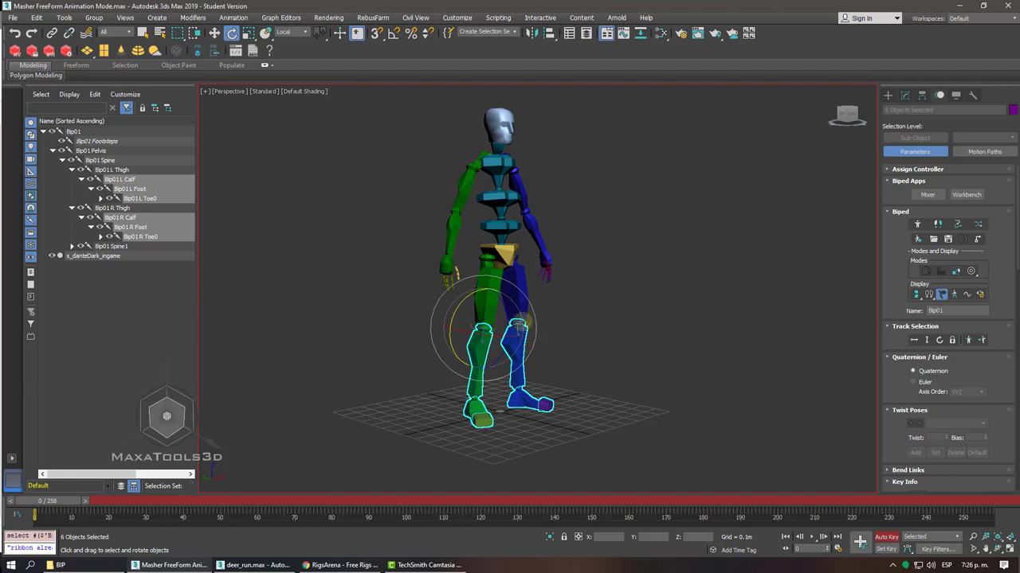
pyautogui.keyDown('alt'); pyautogui.moveTo(519, 249); pyautogui.dragTo(517, 239, button='middle'); pyautogui.keyUp('alt')
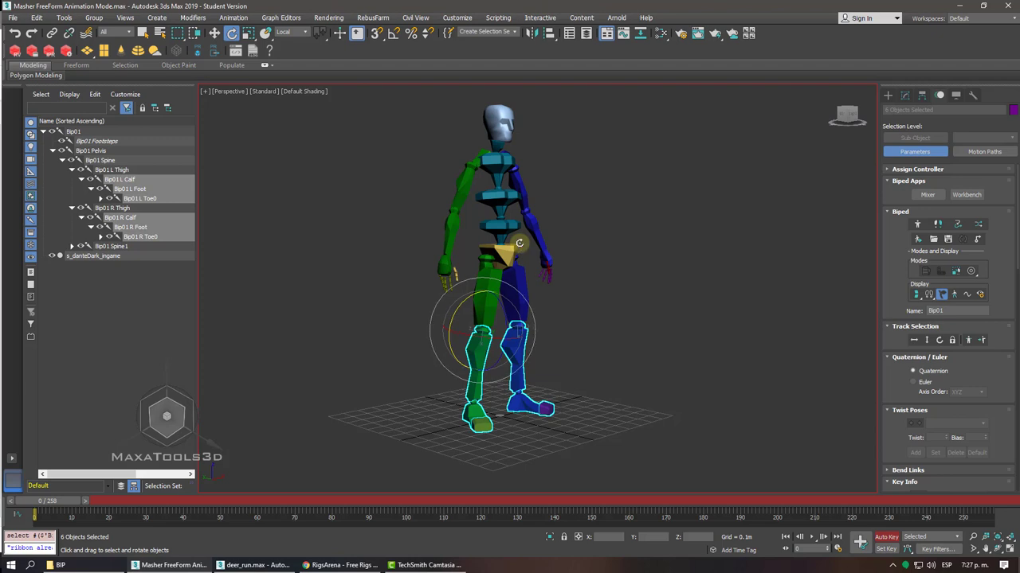
pyautogui.keyDown('alt'); pyautogui.moveTo(519, 243); pyautogui.dragTo(526, 243, button='middle'); pyautogui.keyUp('alt')
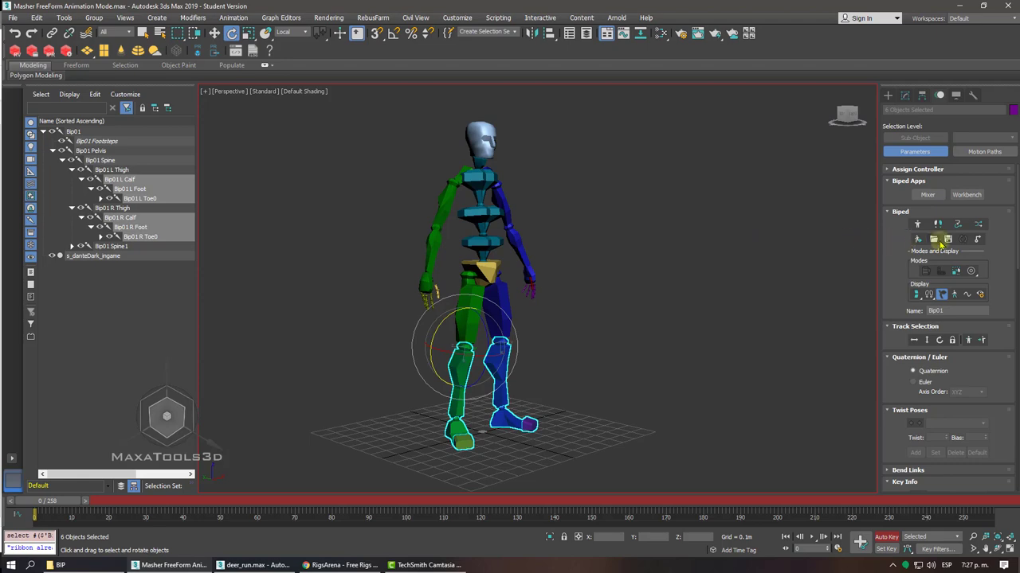
# - Open the biped file loader and go into the Walk motions folder
pyautogui.click(934, 239)
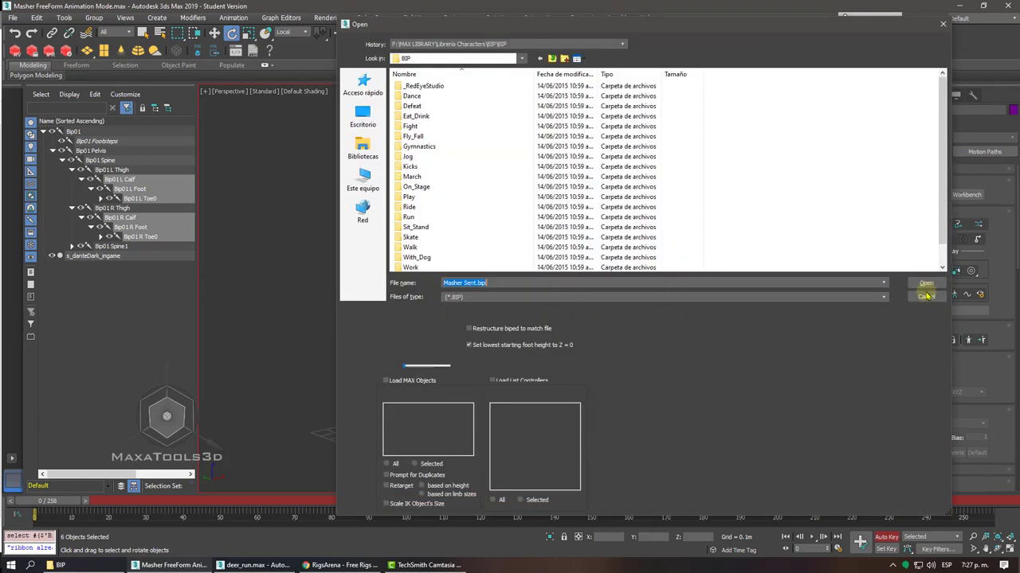
pyautogui.click(926, 283)
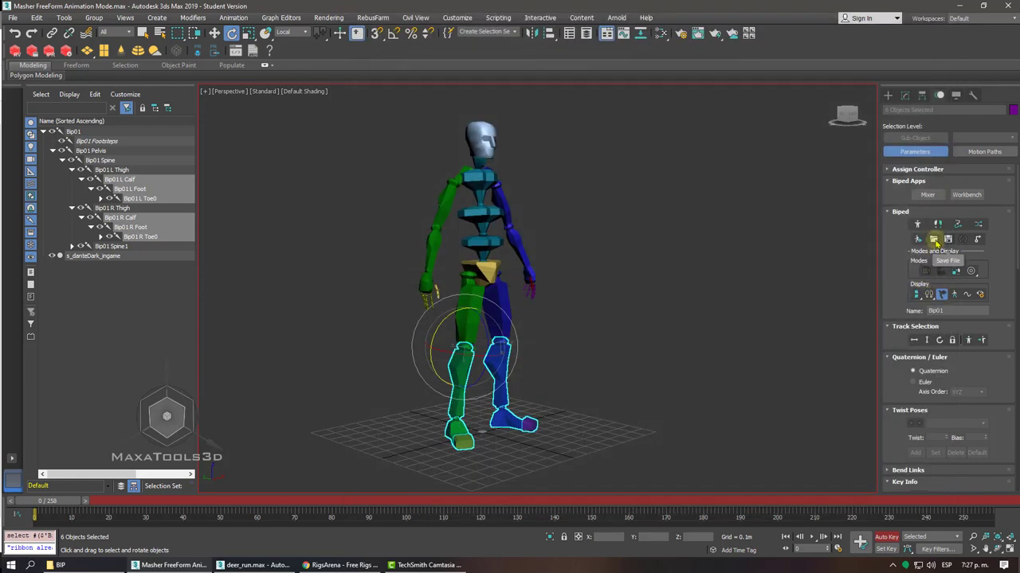
pyautogui.click(934, 240)
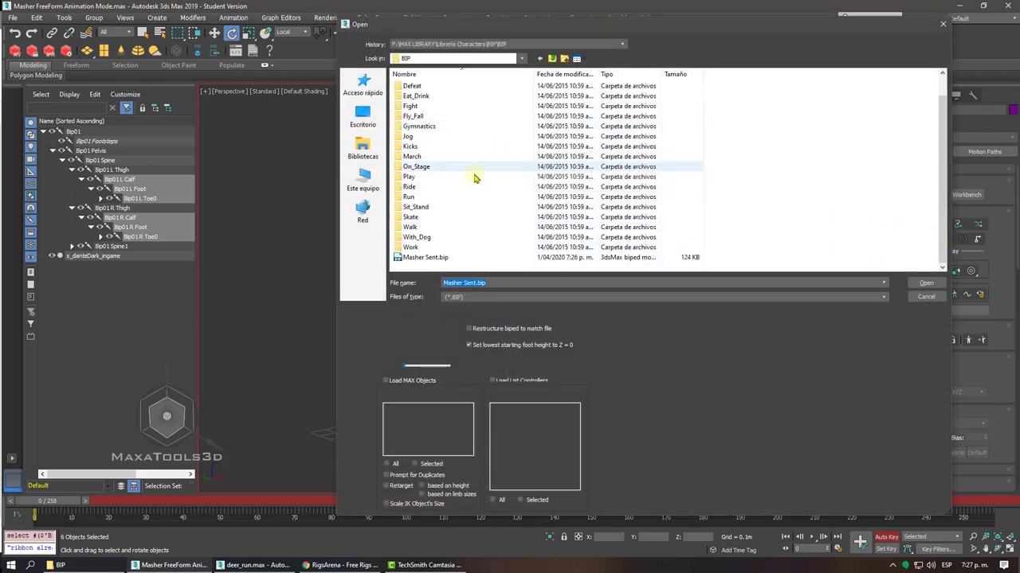
pyautogui.doubleClick(412, 230)
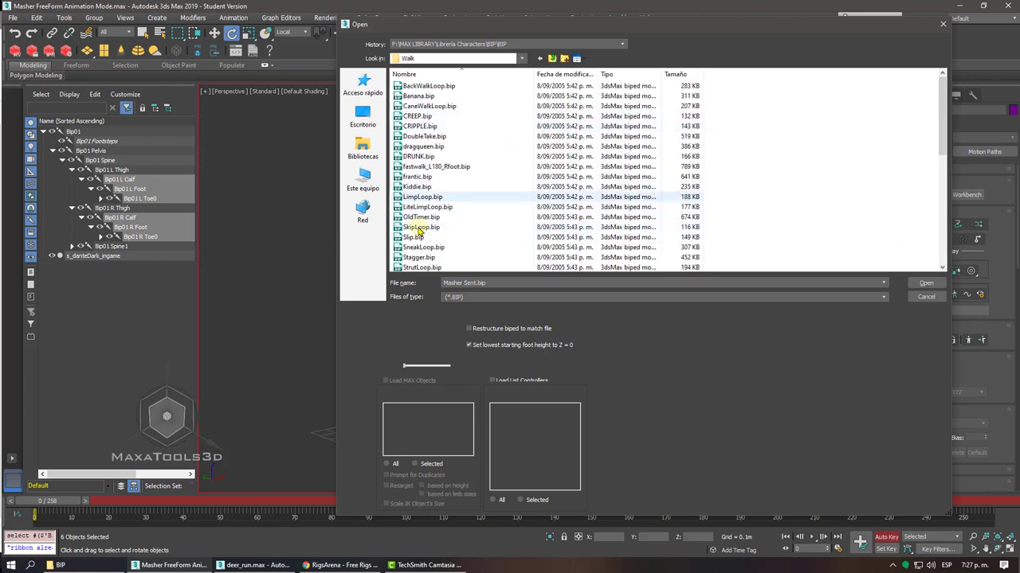
# - Choose DoubleTake.bip, scrub its preview, and load it onto the biped
pyautogui.scroll(-2, 418, 231)
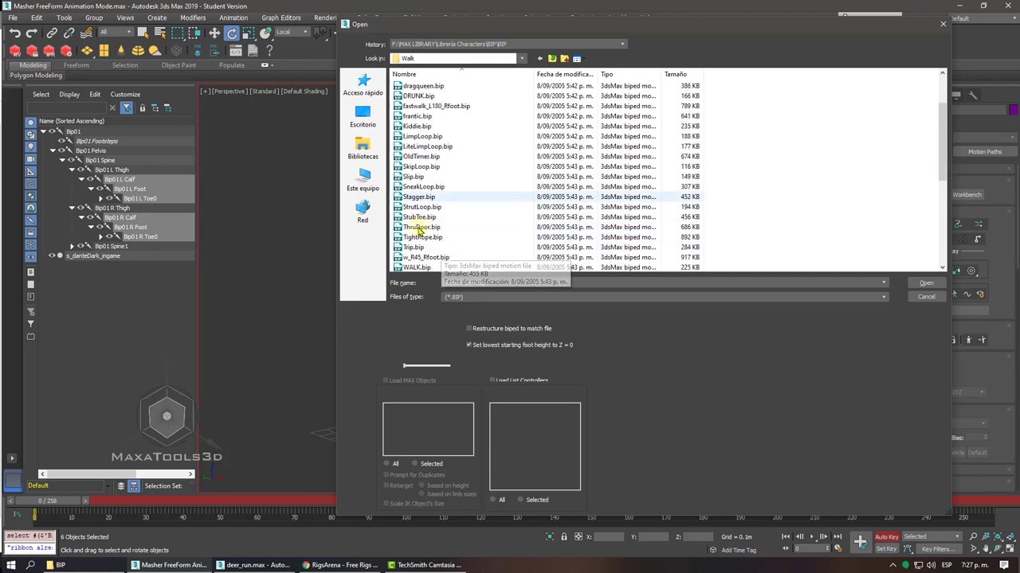
pyautogui.scroll(2, 420, 231)
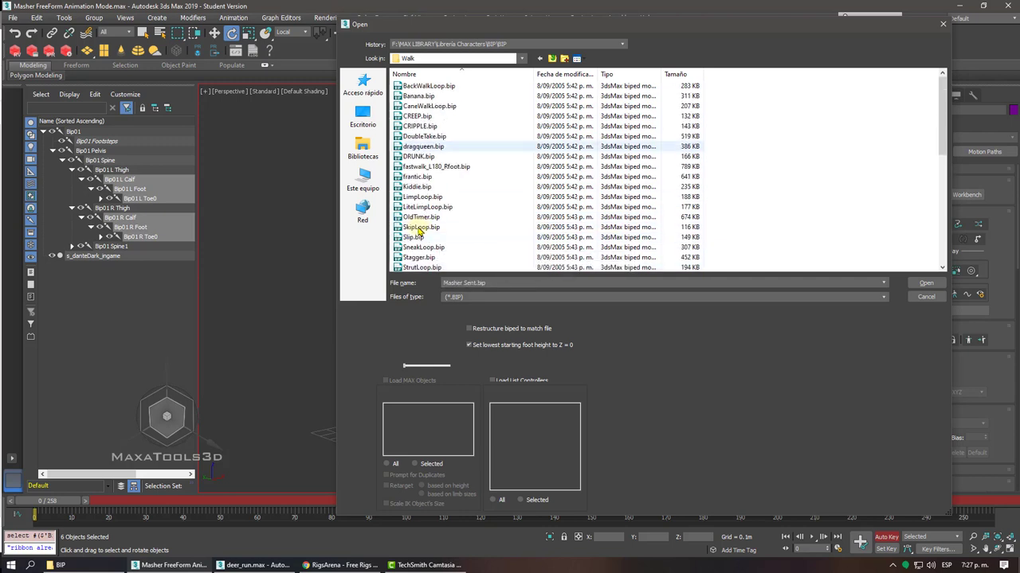
pyautogui.click(428, 137)
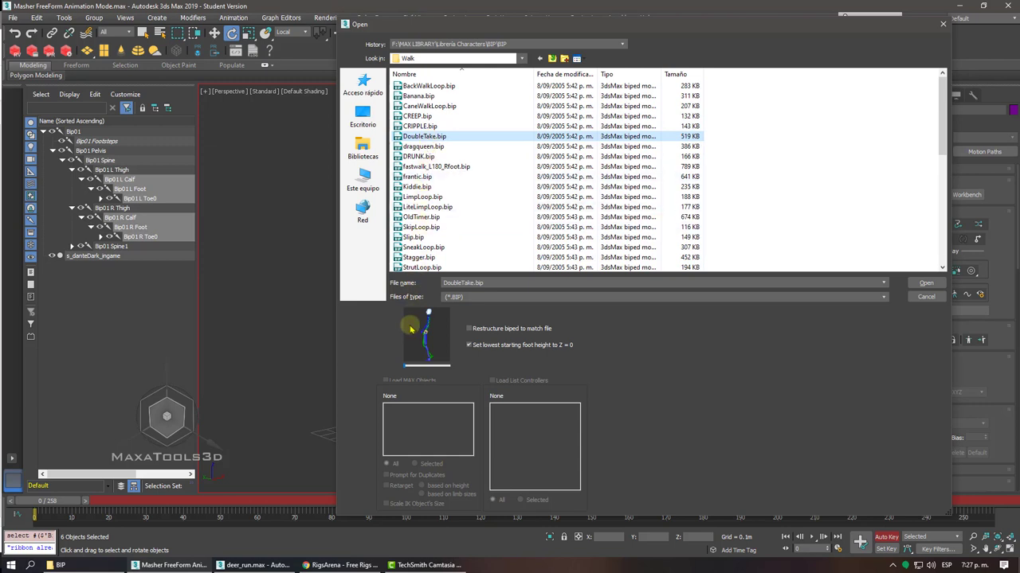
pyautogui.click(407, 367)
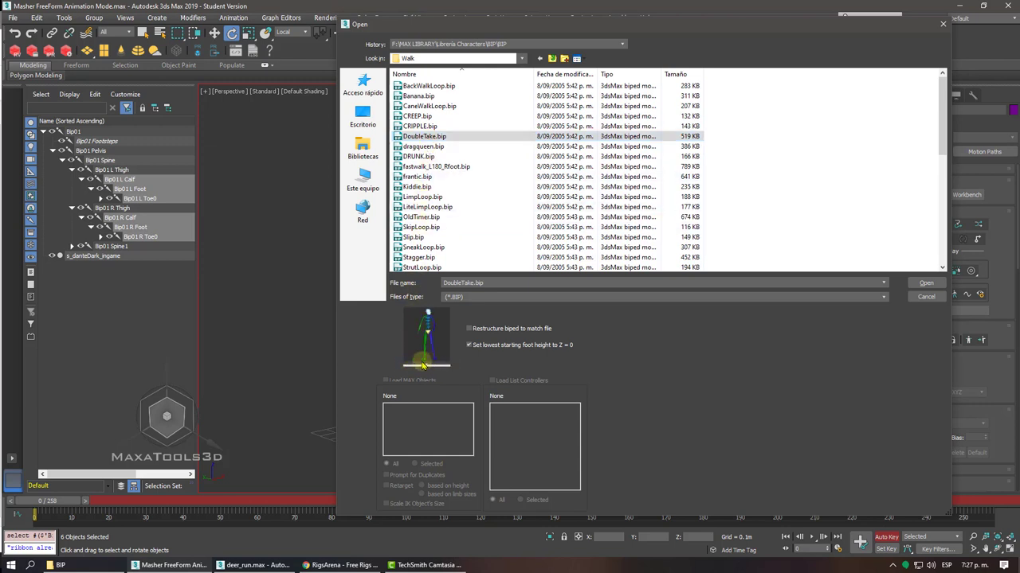
pyautogui.moveTo(423, 365); pyautogui.dragTo(450, 367)
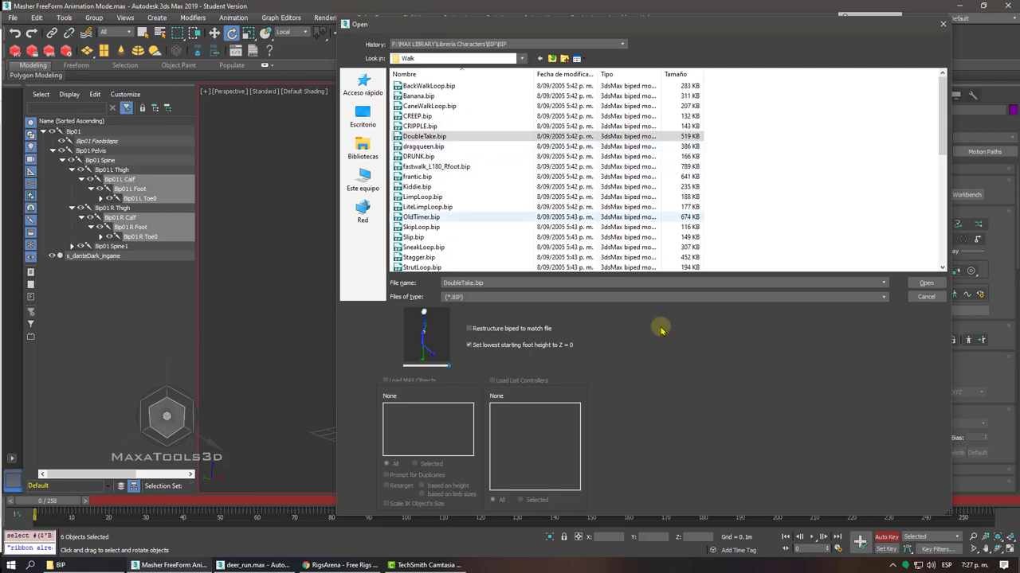
pyautogui.click(926, 283)
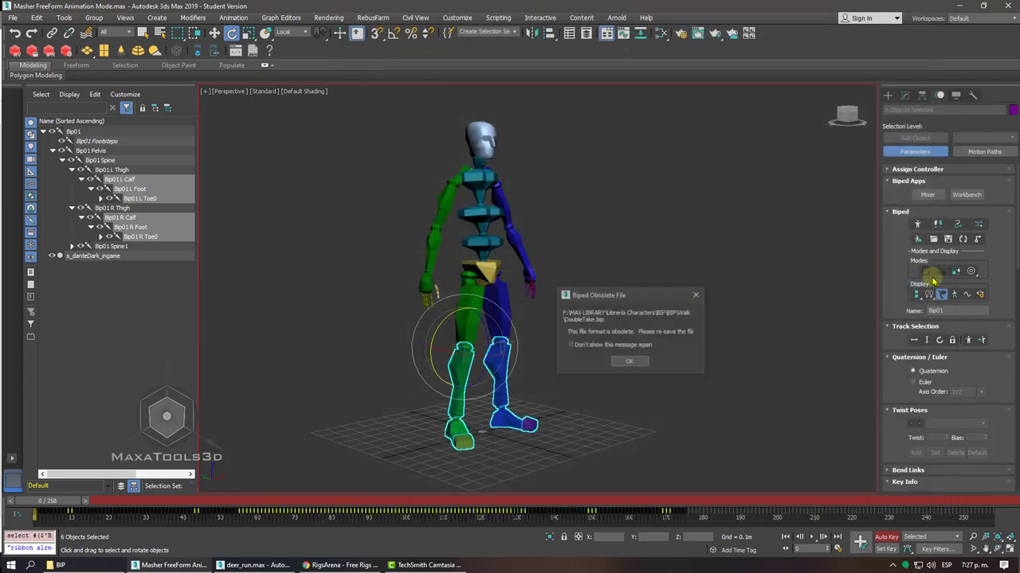
# - Dismiss the obsolete-file warning, select the keys from frame 0 to 180, then select Bip01 L Calf
pyautogui.moveTo(632, 299); pyautogui.dragTo(657, 182)
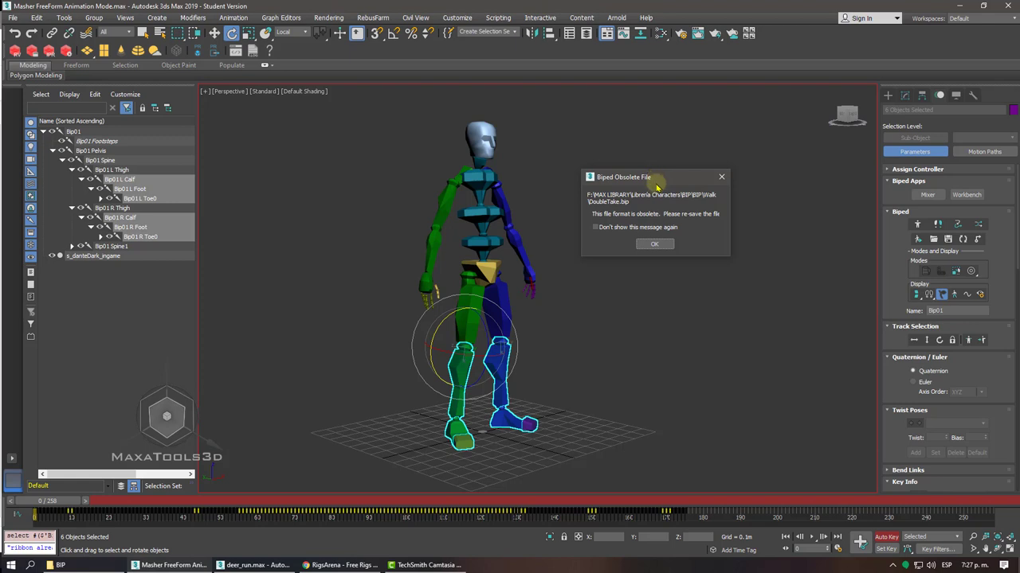
pyautogui.click(655, 245)
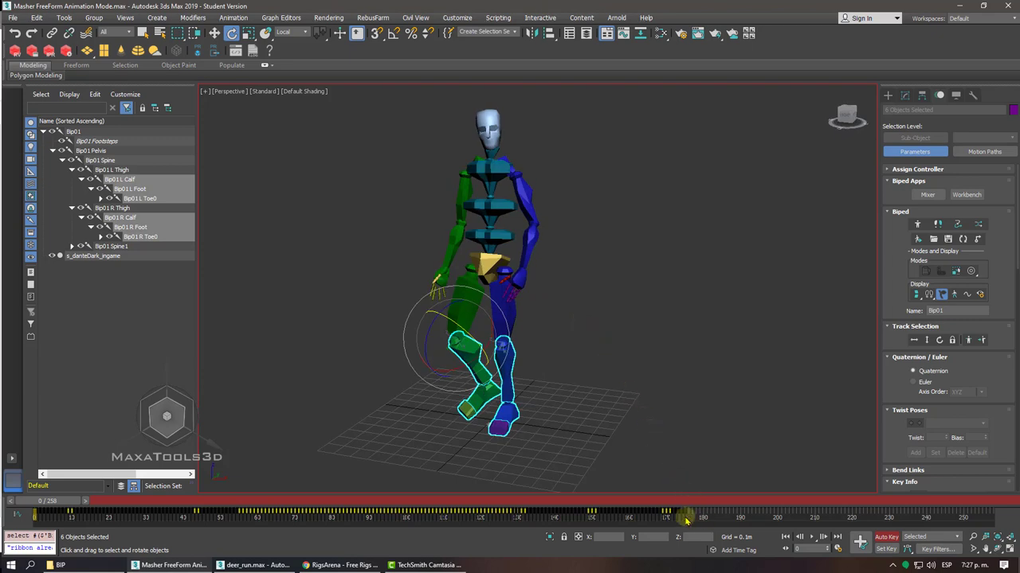
pyautogui.moveTo(687, 519); pyautogui.dragTo(24, 518)
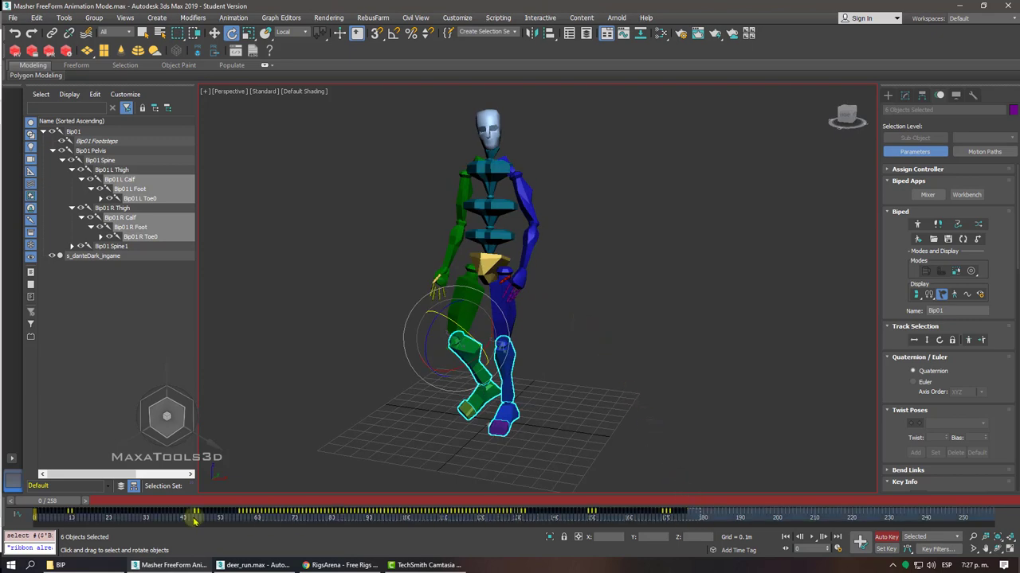
pyautogui.click(591, 400)
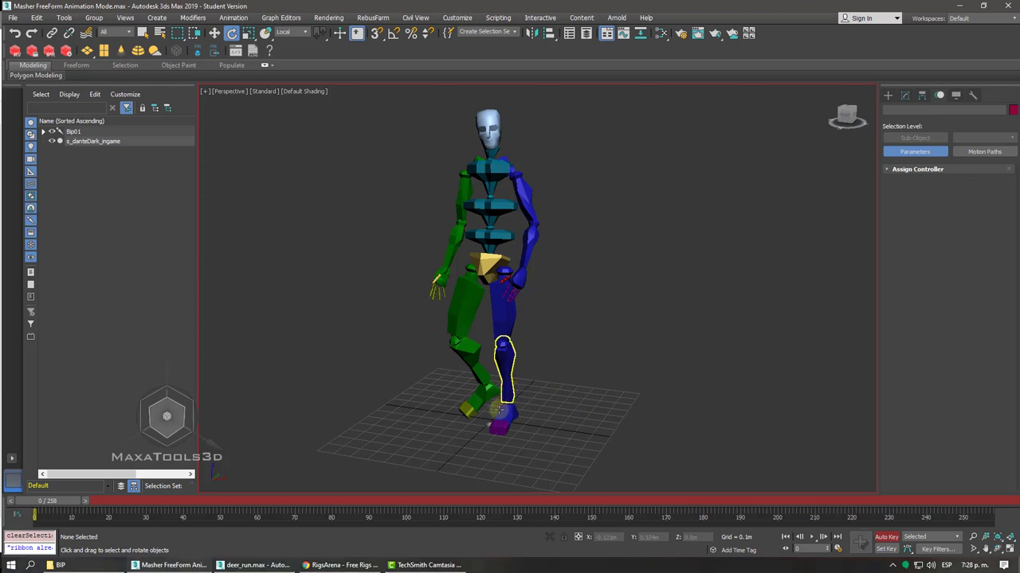
pyautogui.click(499, 412)
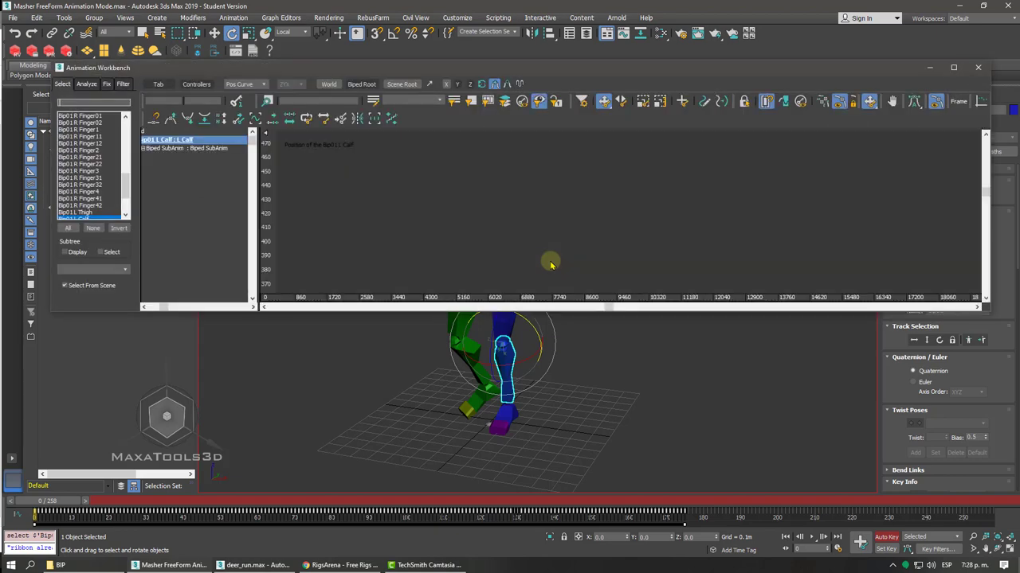
pyautogui.scroll(3, 549, 263)
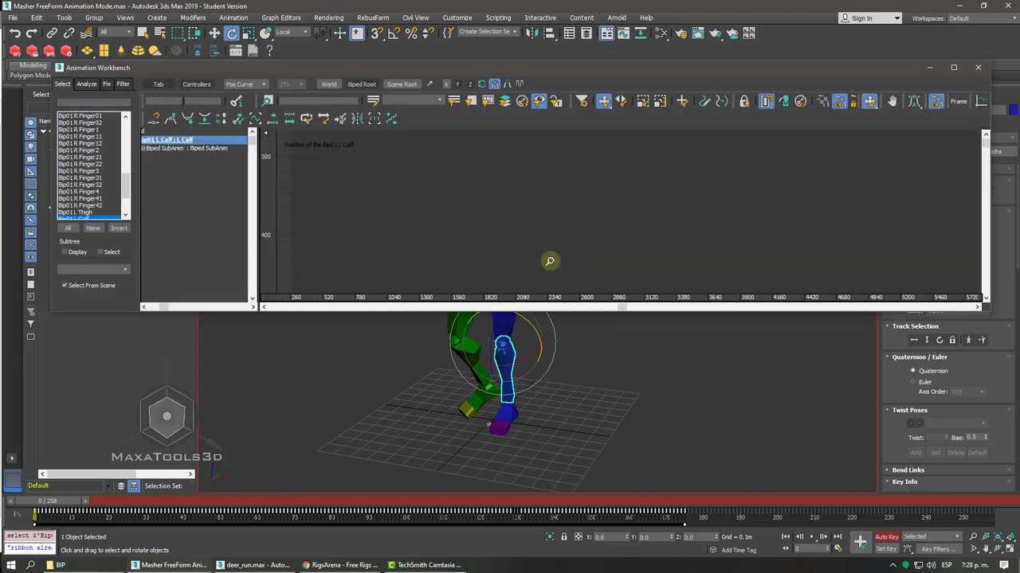
pyautogui.scroll(2, 550, 262)
pyautogui.scroll(2, 550, 261)
pyautogui.scroll(2, 550, 261)
pyautogui.scroll(2, 550, 261)
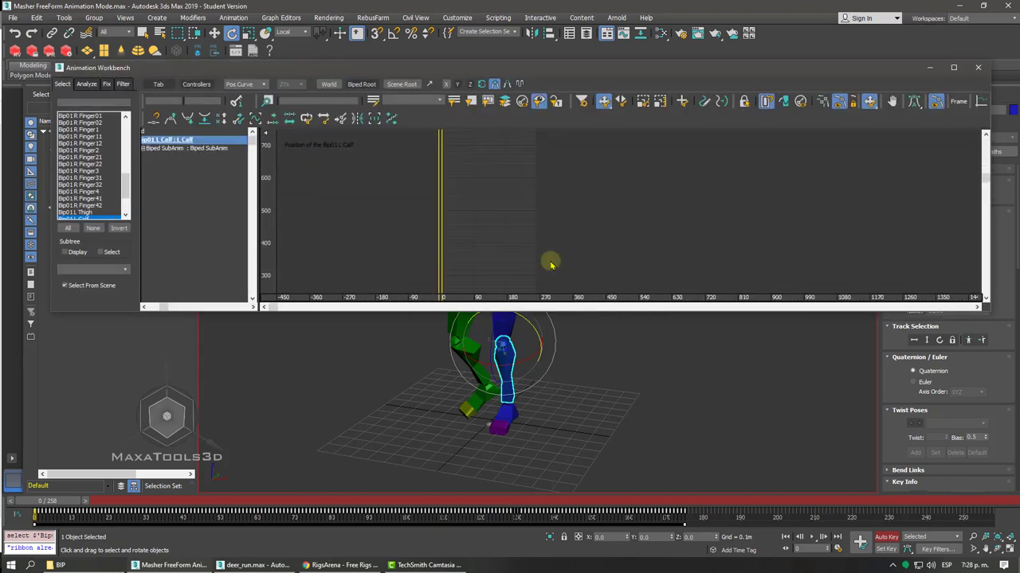
pyautogui.scroll(2, 550, 261)
pyautogui.scroll(1, 550, 262)
pyautogui.scroll(1, 550, 261)
pyautogui.scroll(1, 550, 261)
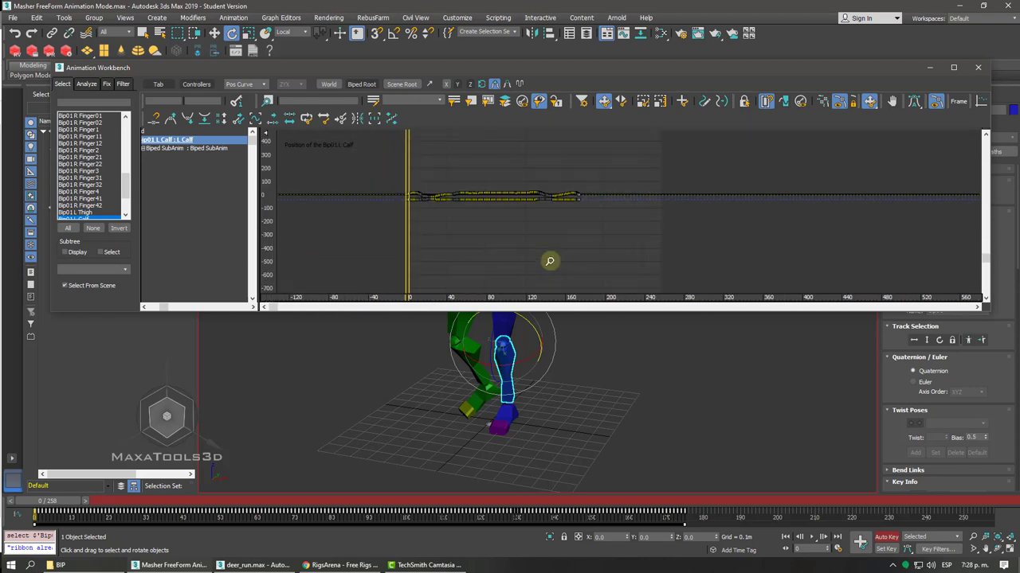
pyautogui.scroll(1, 550, 263)
pyautogui.scroll(1, 550, 263)
pyautogui.scroll(1, 549, 261)
pyautogui.scroll(1, 549, 261)
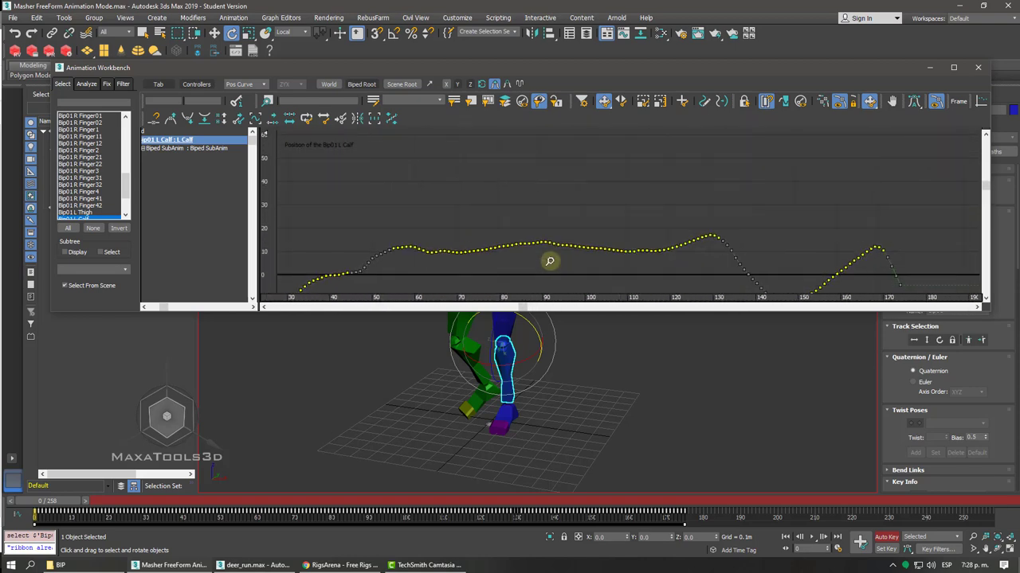
pyautogui.scroll(1, 549, 259)
pyautogui.keyDown('alt'); pyautogui.scroll(2, 548, 260); pyautogui.keyUp('alt')
pyautogui.keyDown('alt'); pyautogui.scroll(2, 535, 255); pyautogui.keyUp('alt')
pyautogui.keyDown('alt'); pyautogui.scroll(2, 451, 219); pyautogui.keyUp('alt')
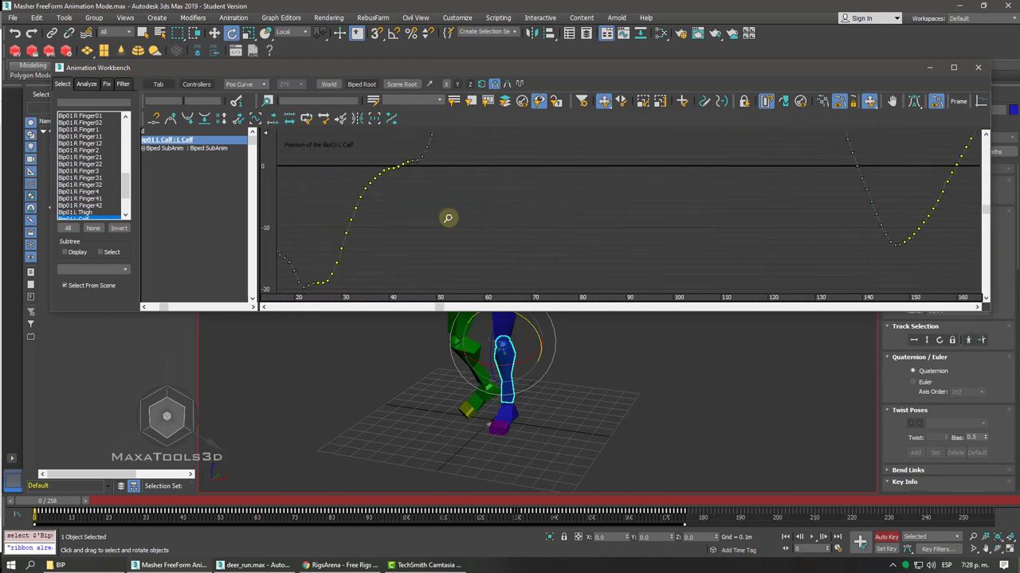
pyautogui.keyDown('alt'); pyautogui.scroll(2, 437, 215); pyautogui.keyUp('alt')
pyautogui.click(436, 215)
pyautogui.moveTo(348, 207); pyautogui.dragTo(388, 249)
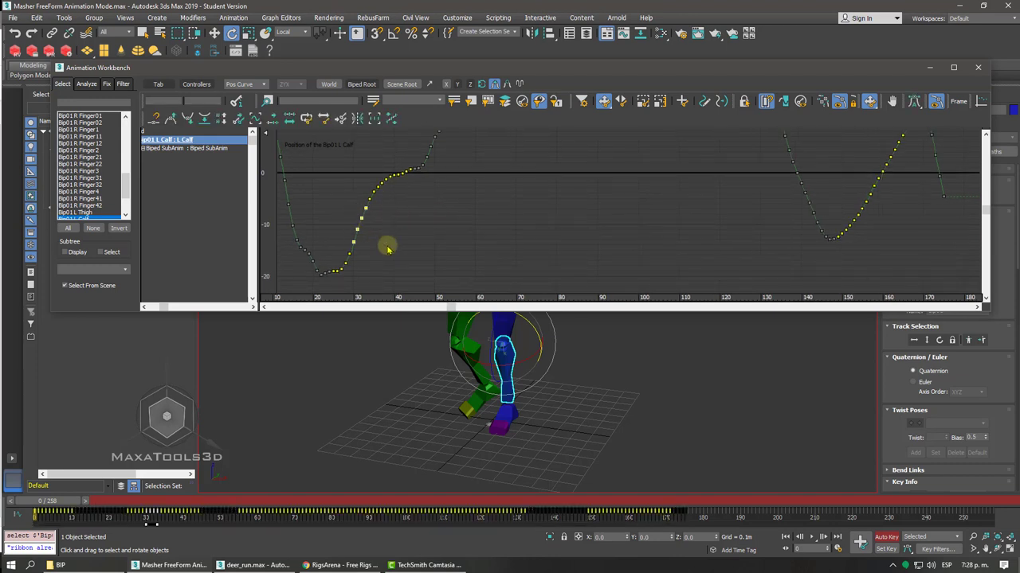
pyautogui.press('Delete')
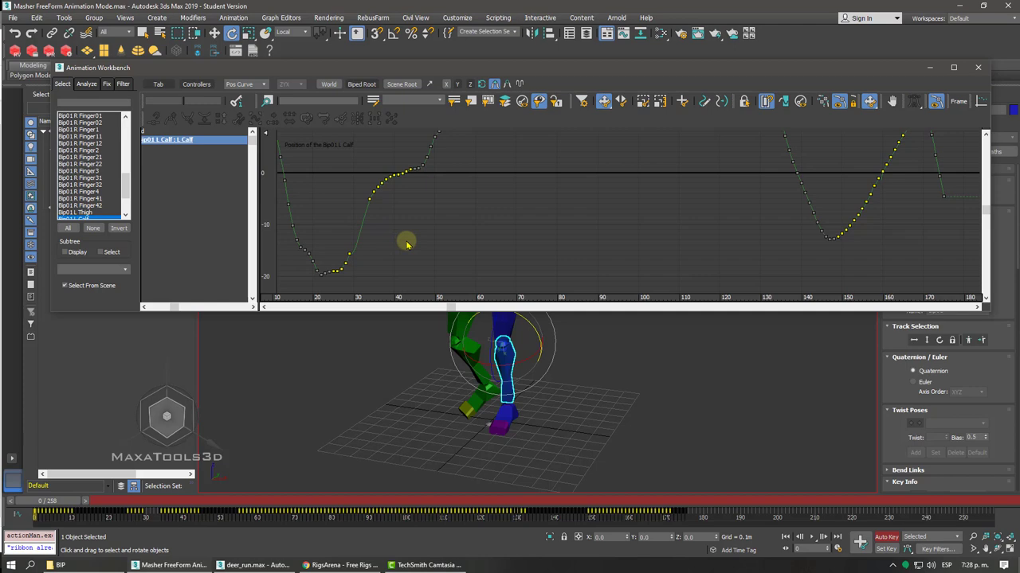
pyautogui.hotkey('ctrl', 'z')
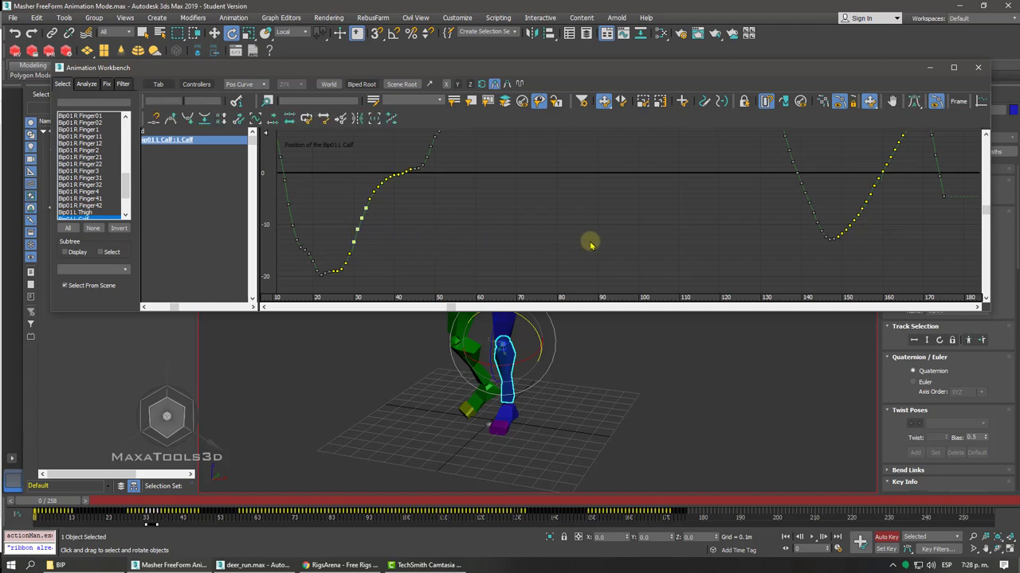
pyautogui.scroll(-5, 590, 244)
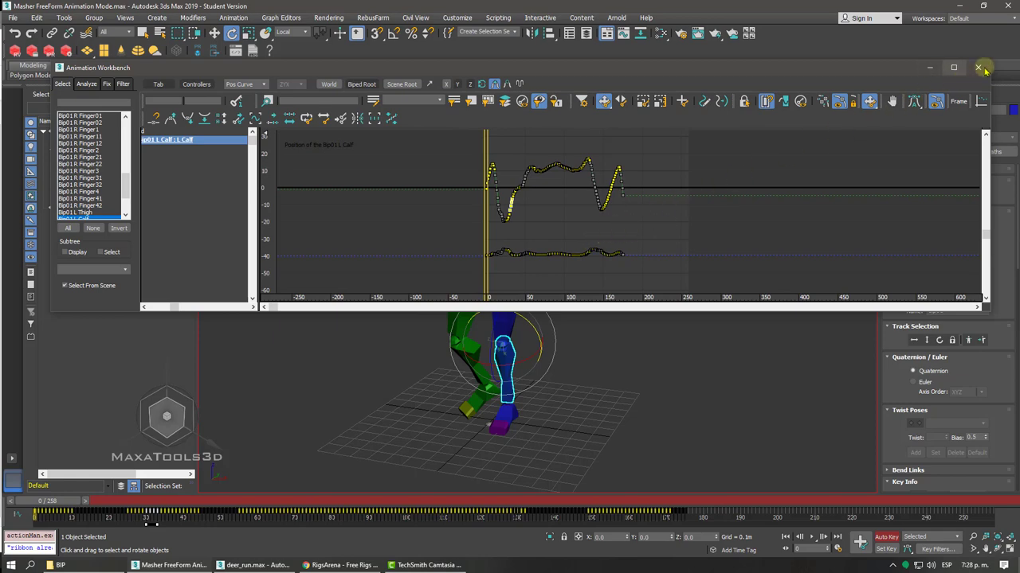
pyautogui.click(978, 68)
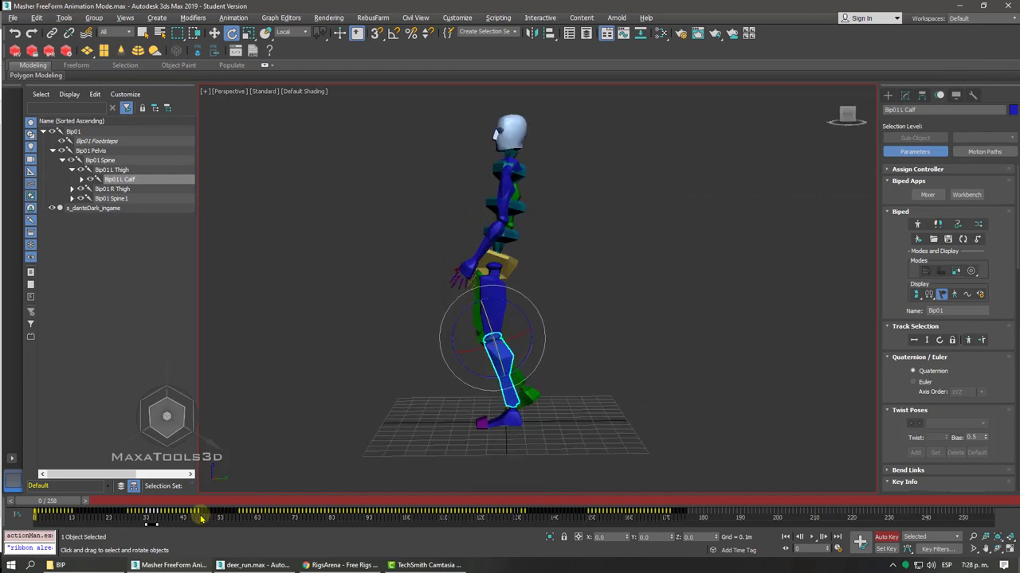
# - Open the Motion Capture utility and dismiss the MIDI device error with Aceptar
pyautogui.keyDown('alt'); pyautogui.moveTo(359, 398); pyautogui.dragTo(405, 401, button='middle'); pyautogui.keyUp('alt')
pyautogui.click(972, 94)
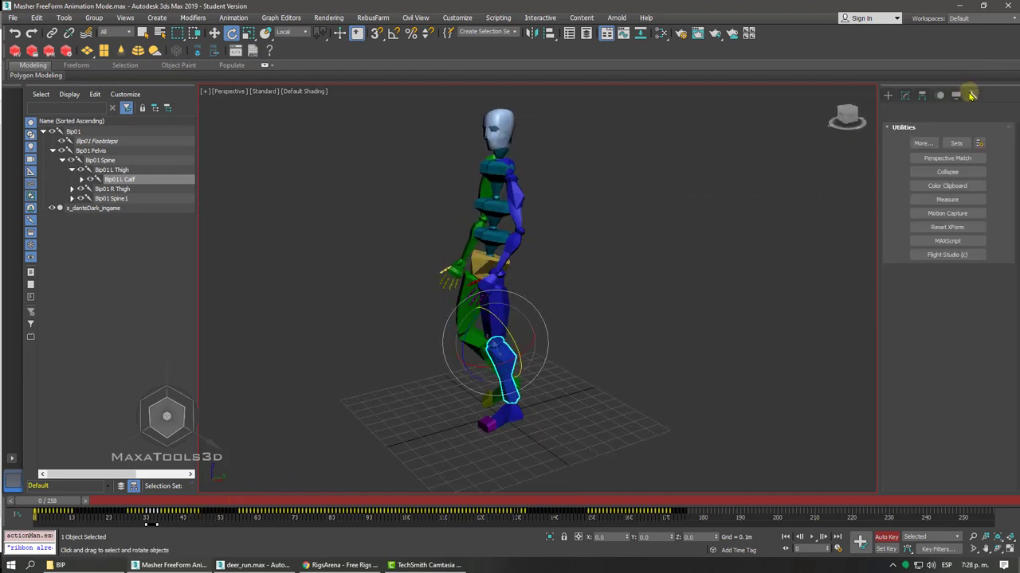
pyautogui.click(948, 215)
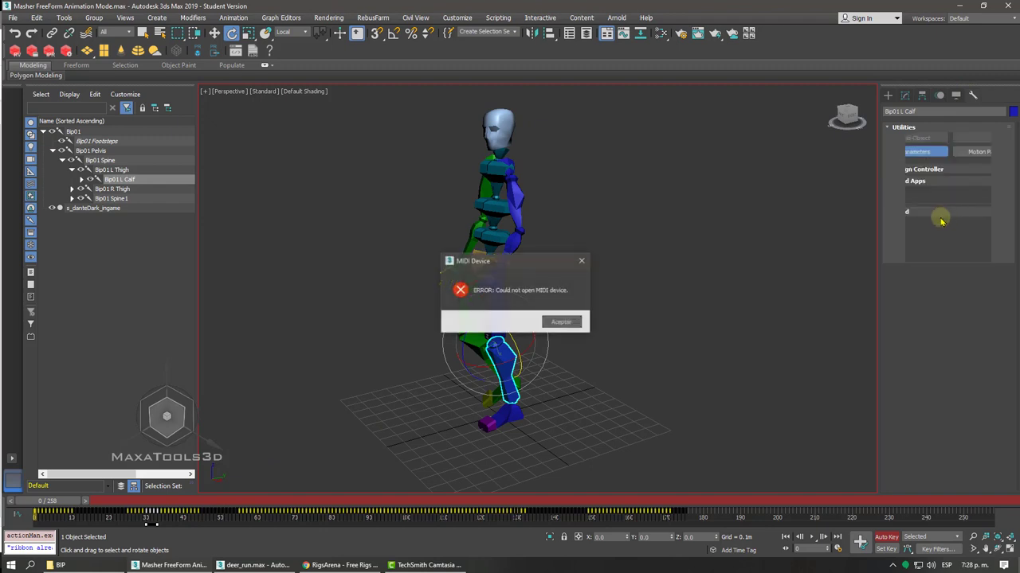
pyautogui.click(560, 323)
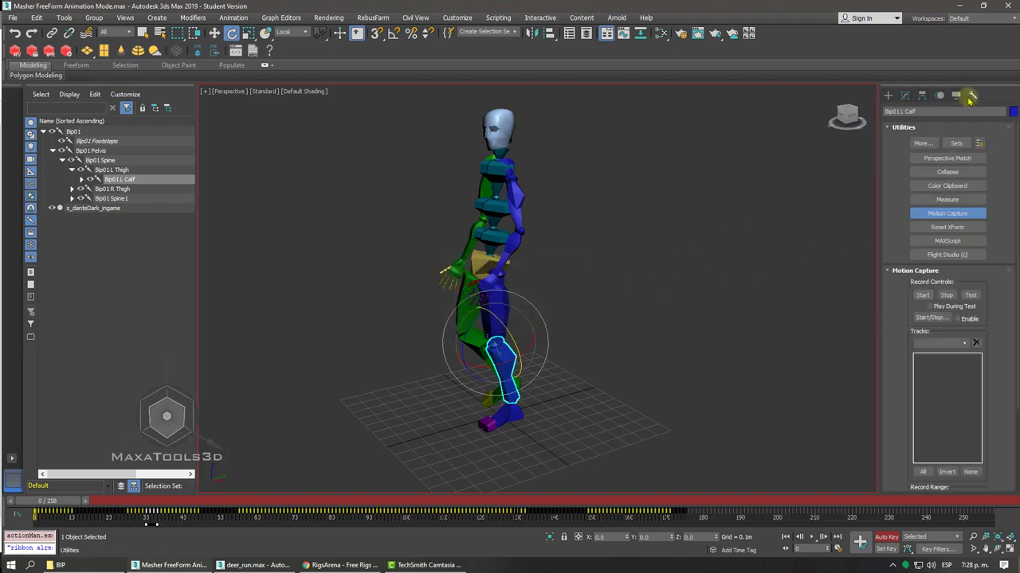
# - Show the spline object types and scrub the walk back to frame 0
pyautogui.click(888, 96)
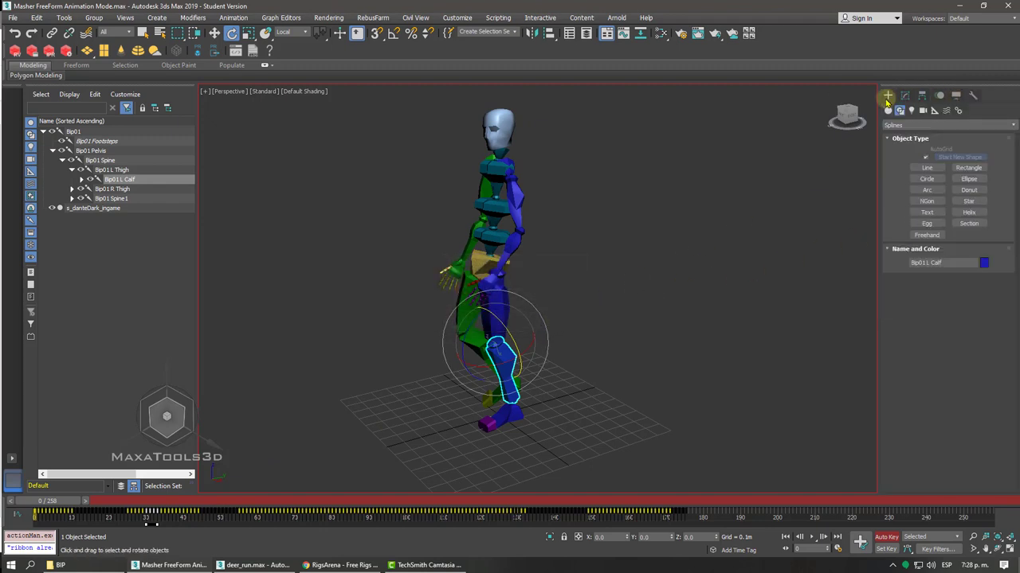
pyautogui.moveTo(54, 503); pyautogui.dragTo(42, 503)
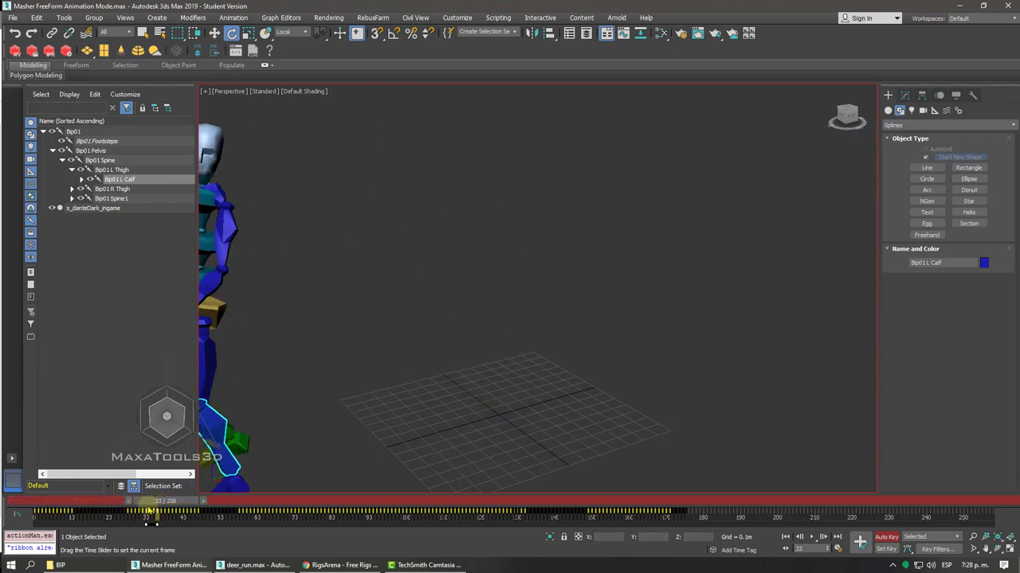
pyautogui.moveTo(307, 353); pyautogui.dragTo(704, 308, button='middle')
pyautogui.scroll(-2, 704, 309)
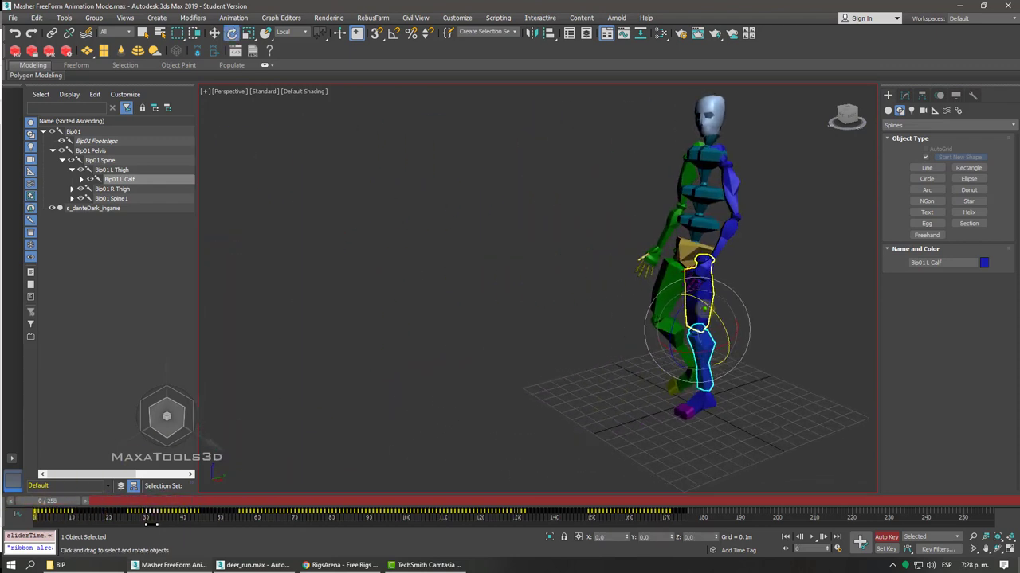
pyautogui.scroll(-2, 704, 308)
pyautogui.scroll(-1, 704, 308)
pyautogui.scroll(2, 647, 271)
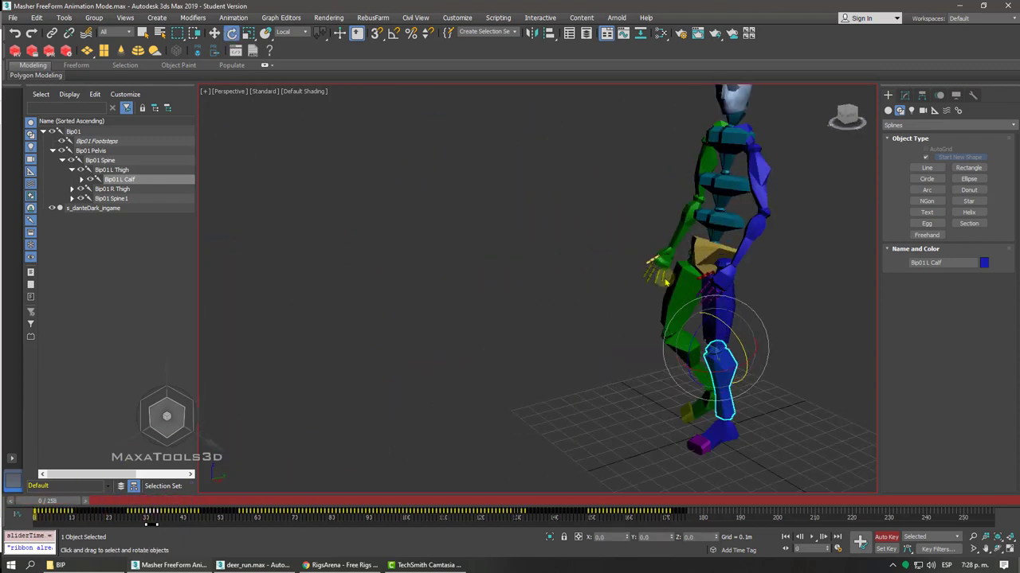
pyautogui.scroll(3, 647, 269)
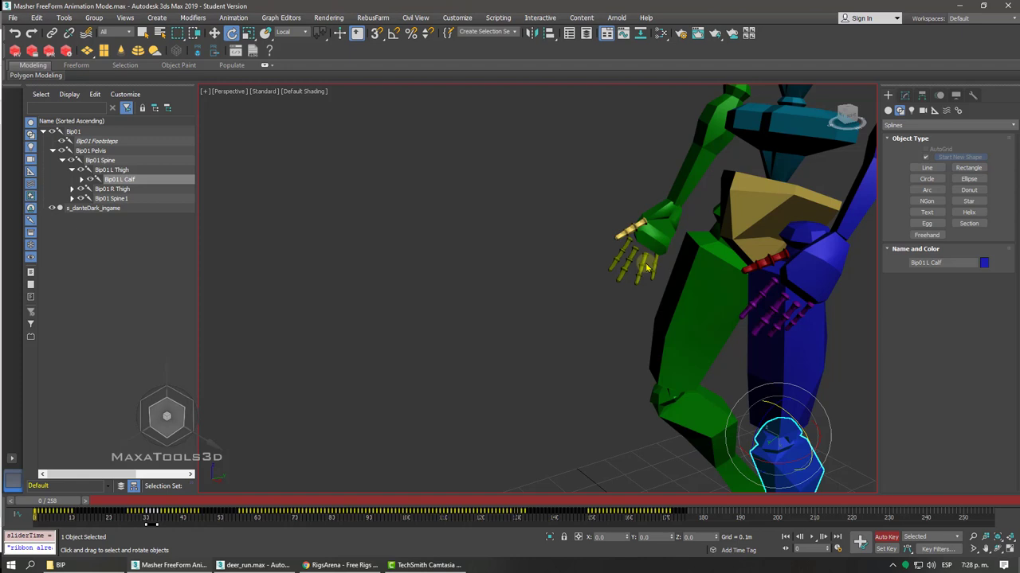
pyautogui.scroll(-3, 647, 268)
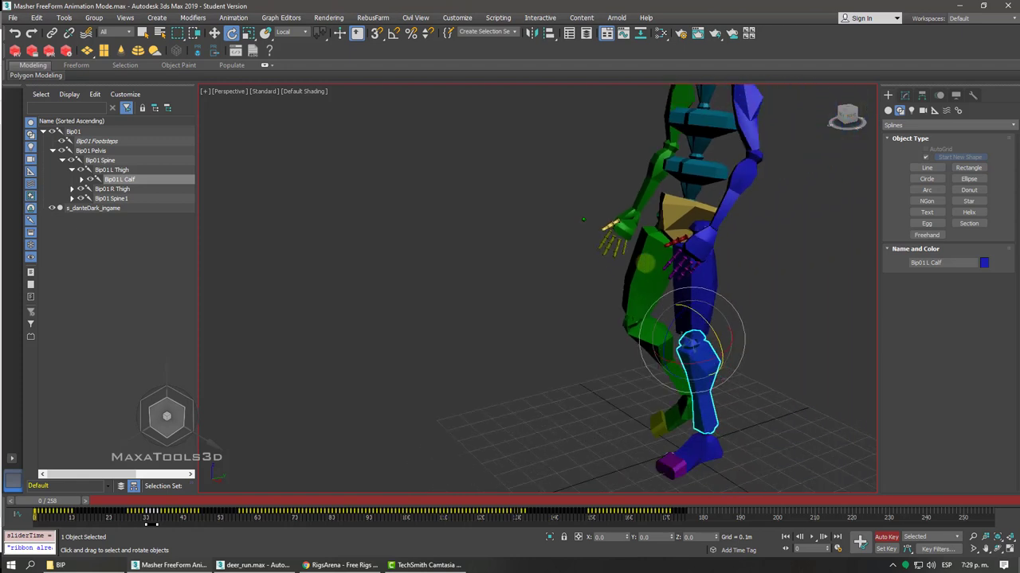
pyautogui.scroll(-2, 603, 275)
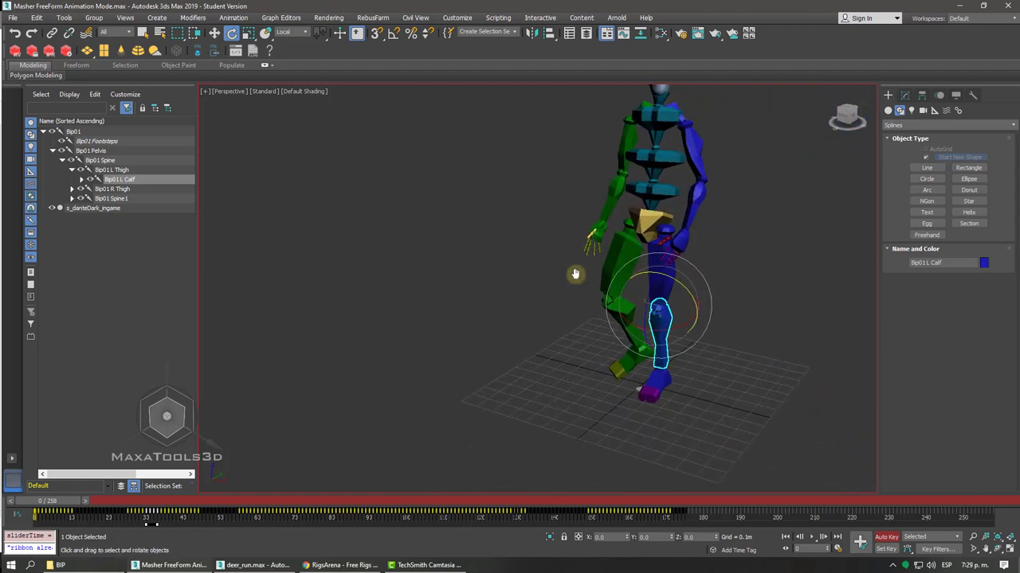
# - Play the DoubleTake walk, stop it, and rewind to frame 0, orbiting to view from behind
pyautogui.keyDown('alt'); pyautogui.moveTo(578, 278); pyautogui.dragTo(575, 275, button='middle'); pyautogui.keyUp('alt')
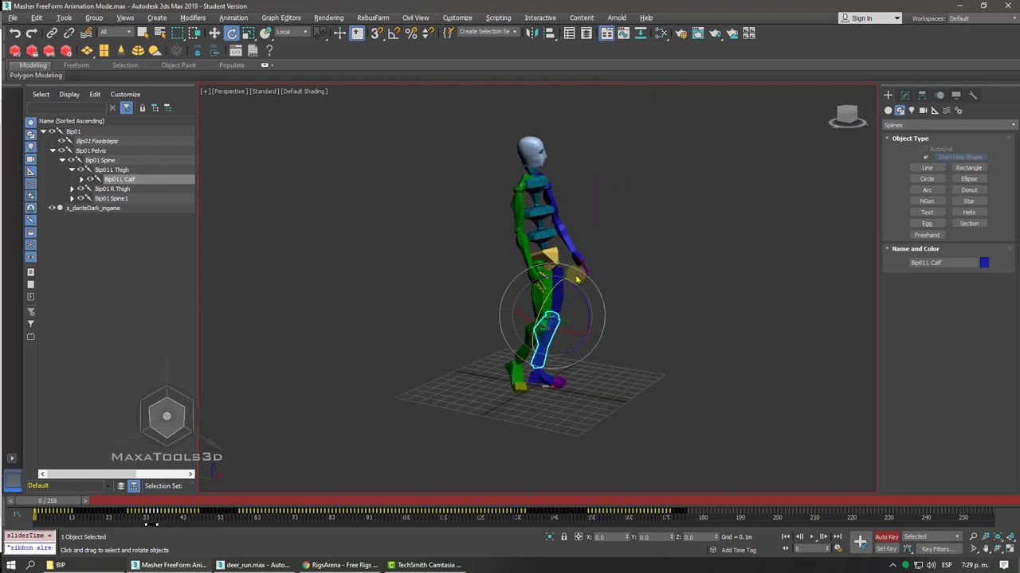
pyautogui.moveTo(54, 502); pyautogui.dragTo(12, 495)
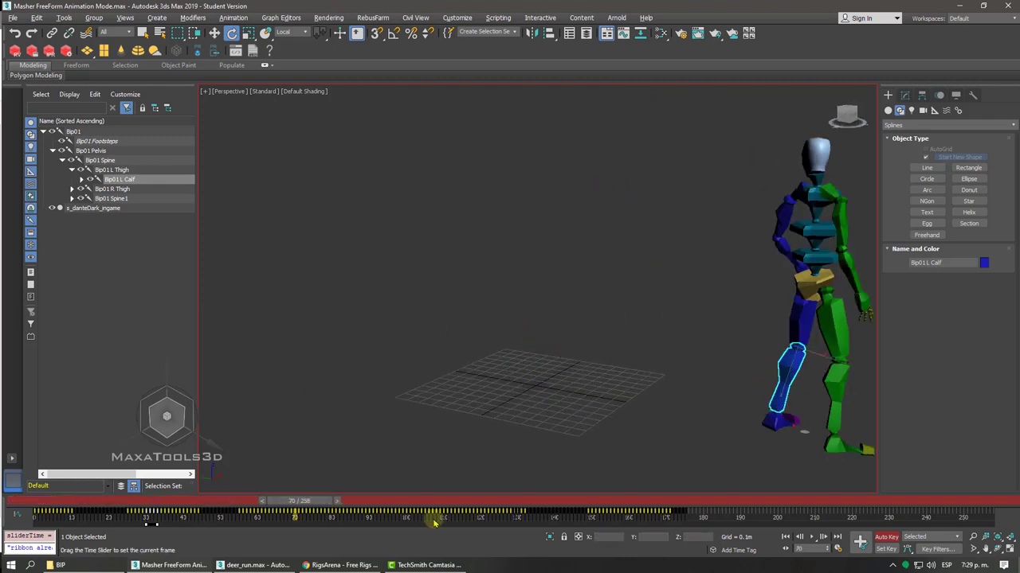
pyautogui.press('e')
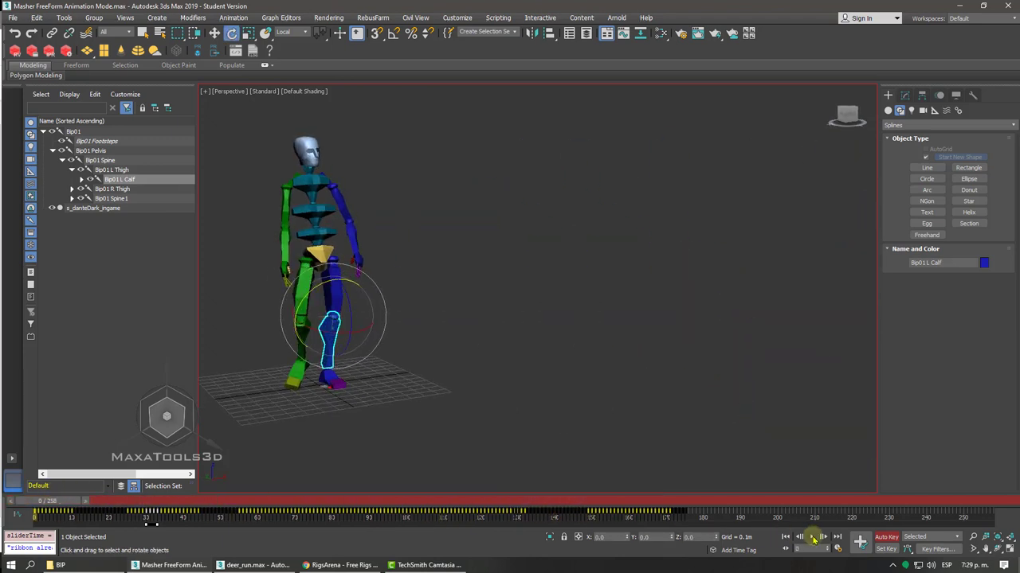
pyautogui.click(813, 539)
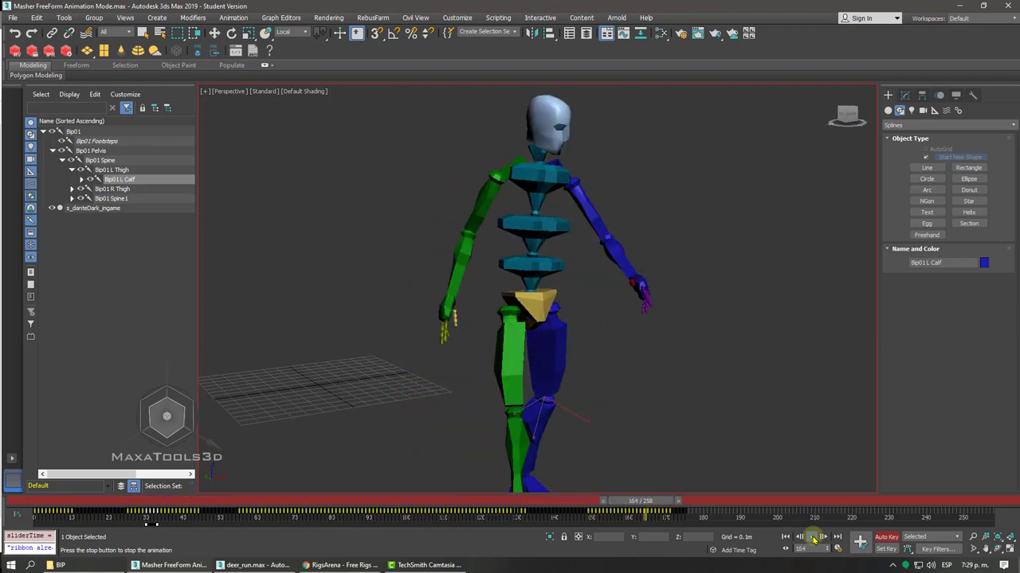
pyautogui.click(814, 539)
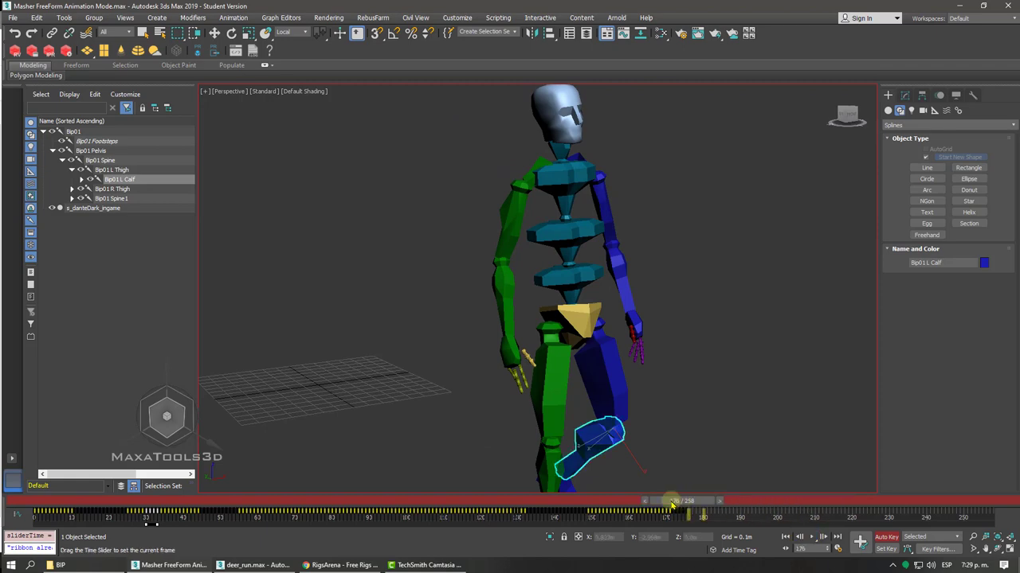
pyautogui.moveTo(693, 501); pyautogui.dragTo(36, 508)
pyautogui.press('e')
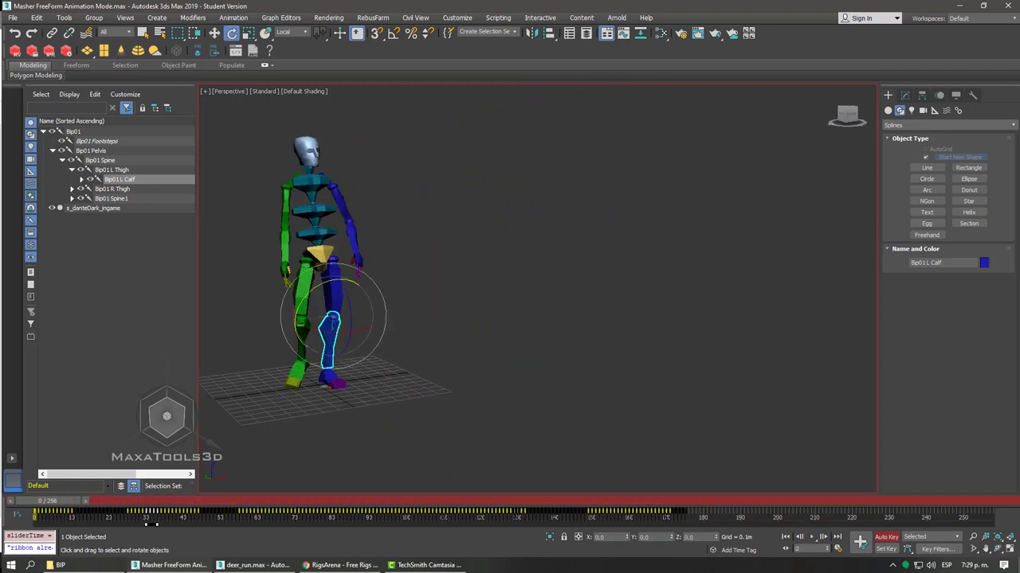
pyautogui.moveTo(478, 319)
pyautogui.keyDown('alt'); pyautogui.mouseDown(button='middle')
pyautogui.moveTo(383, 319)
pyautogui.moveTo(120, 403)
pyautogui.mouseUp(button='middle'); pyautogui.keyUp('alt')
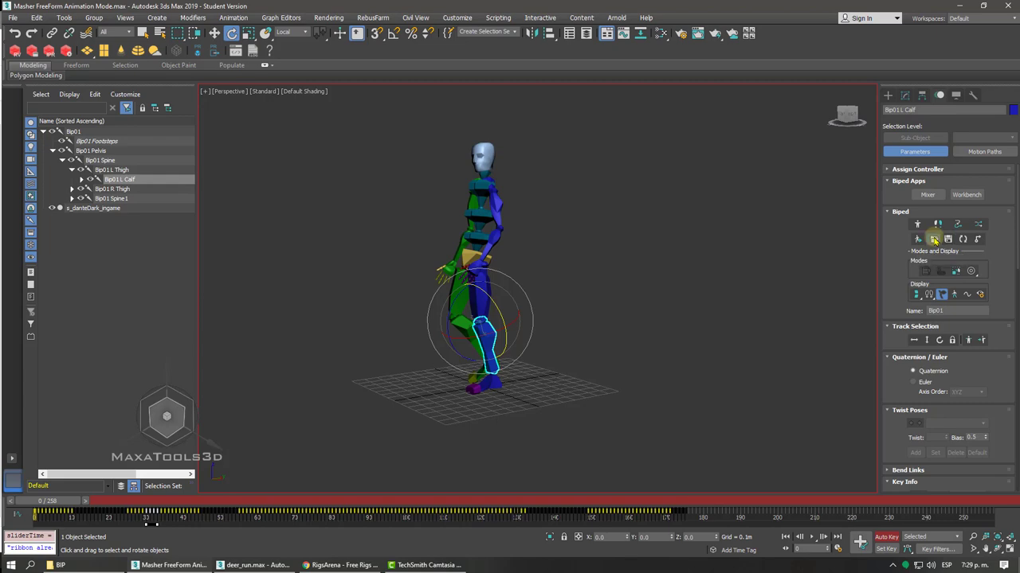
pyautogui.click(934, 240)
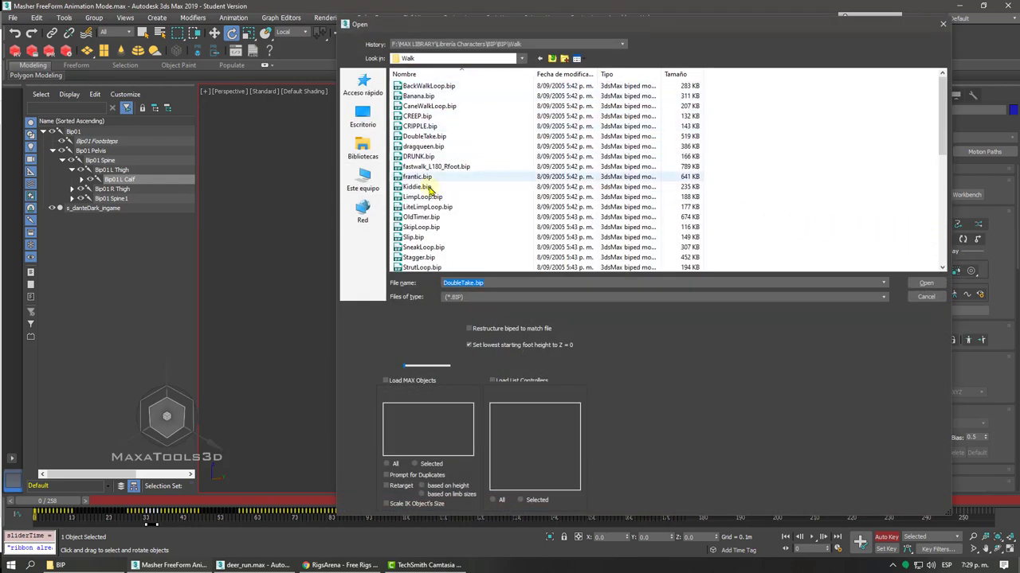
pyautogui.scroll(-5, 434, 191)
pyautogui.scroll(2, 430, 191)
pyautogui.scroll(2, 430, 191)
pyautogui.scroll(1, 461, 159)
pyautogui.click(552, 58)
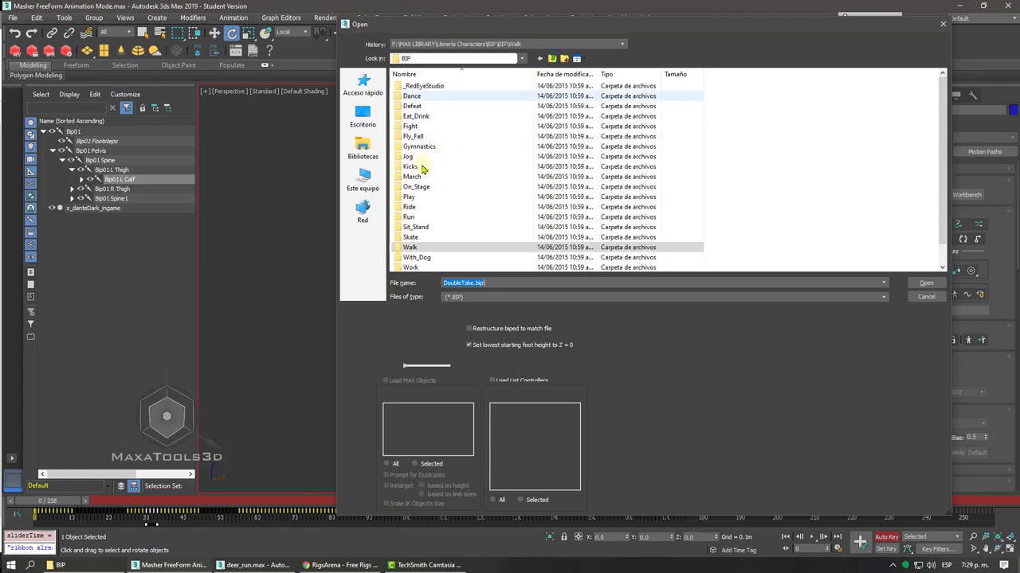
pyautogui.scroll(1, 422, 168)
pyautogui.scroll(-1, 423, 168)
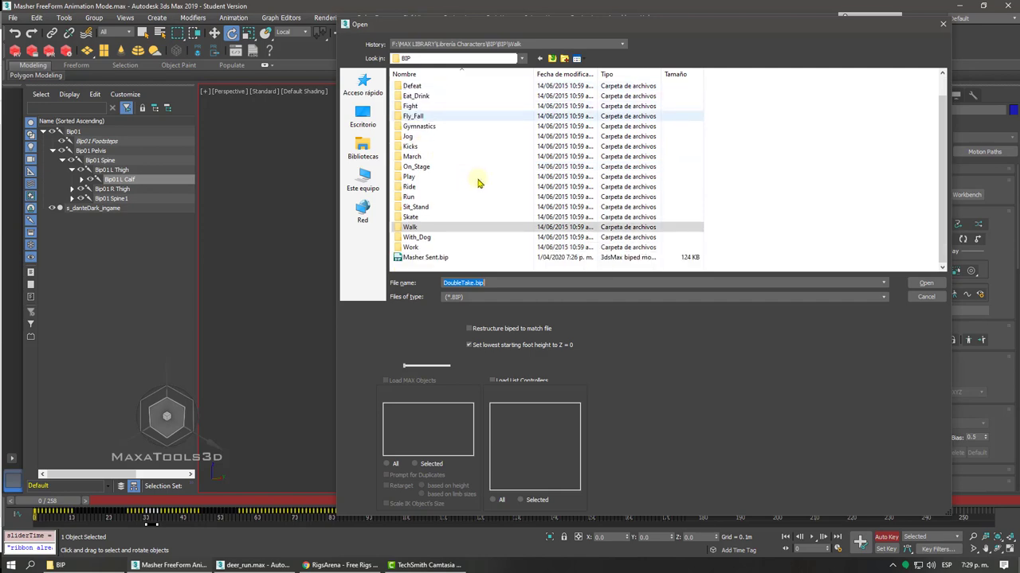
pyautogui.click(920, 296)
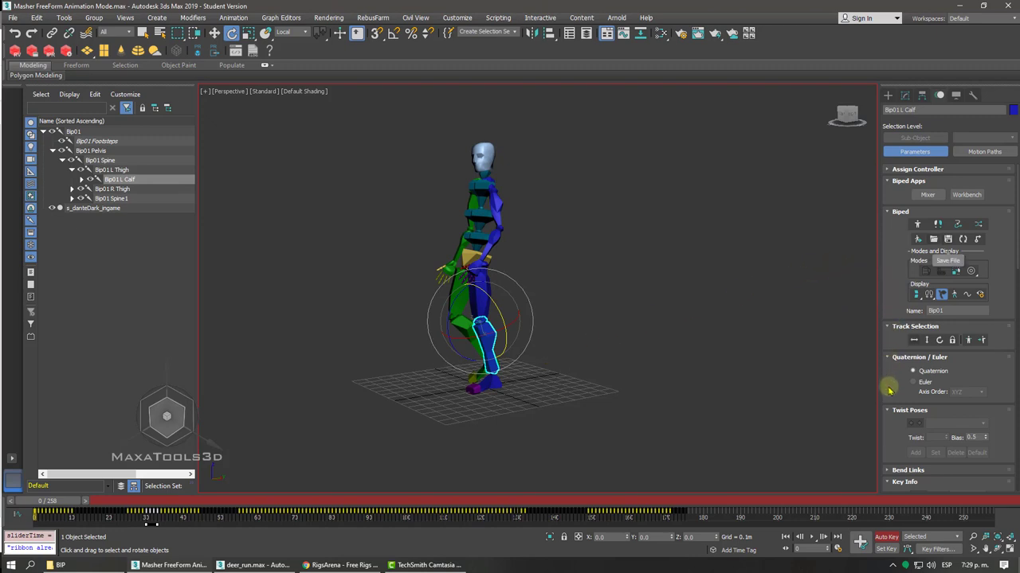
# - Open the Motion Capture Load File dialog, check its file types, and cancel it
pyautogui.moveTo(890, 391); pyautogui.dragTo(872, 82)
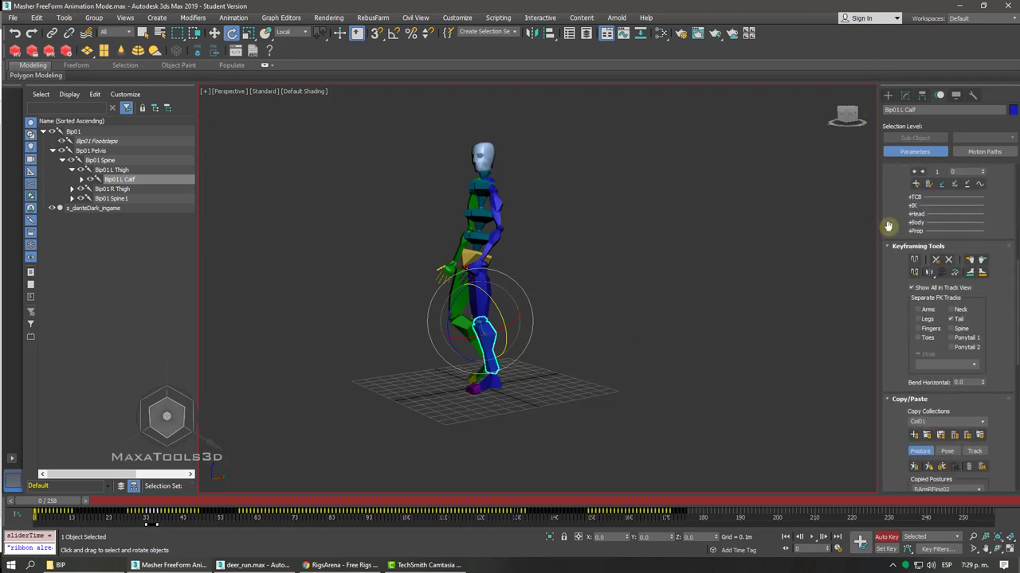
pyautogui.moveTo(899, 347); pyautogui.dragTo(891, 5)
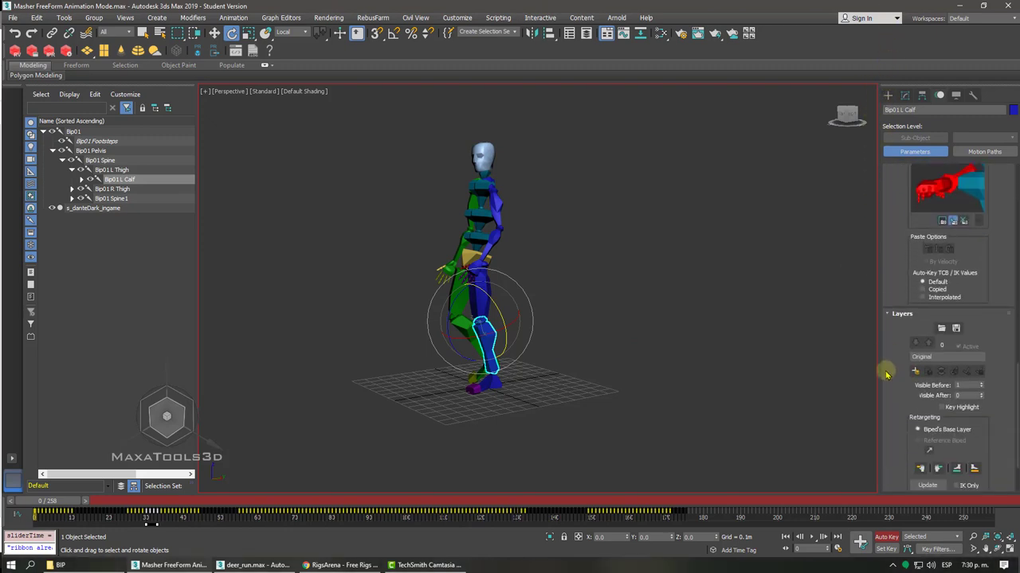
pyautogui.moveTo(886, 375); pyautogui.dragTo(870, 53)
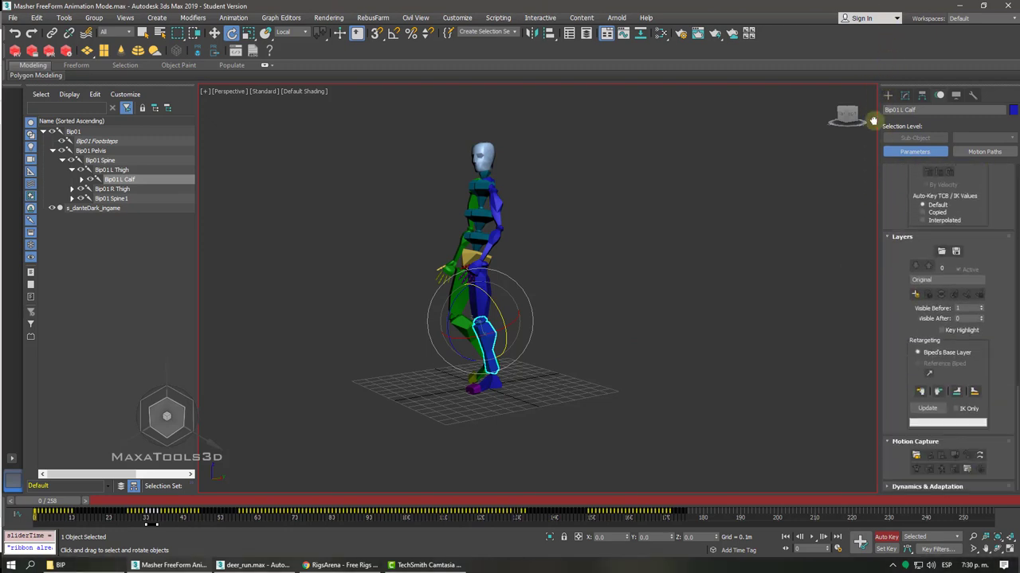
pyautogui.click(916, 456)
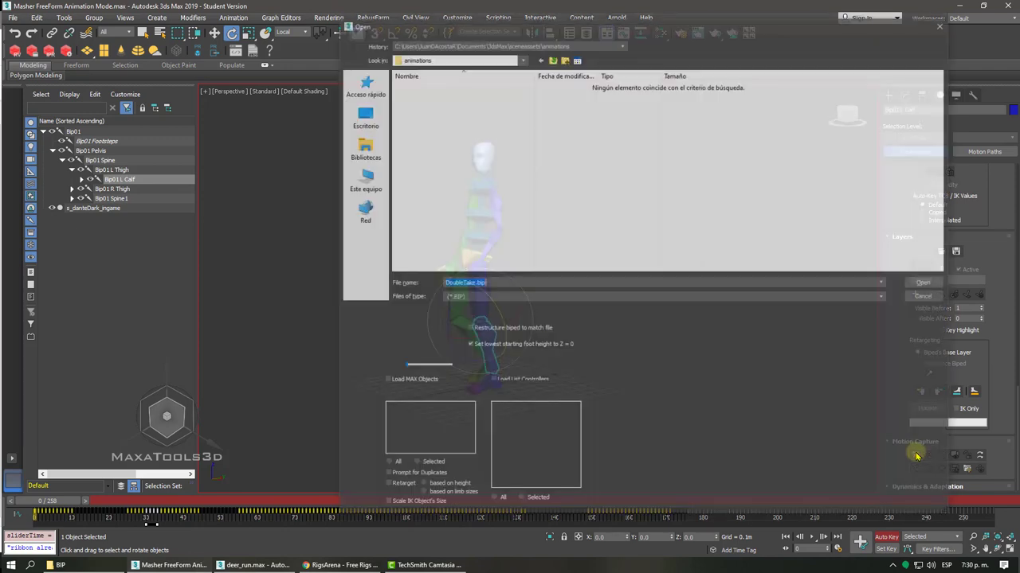
pyautogui.click(456, 297)
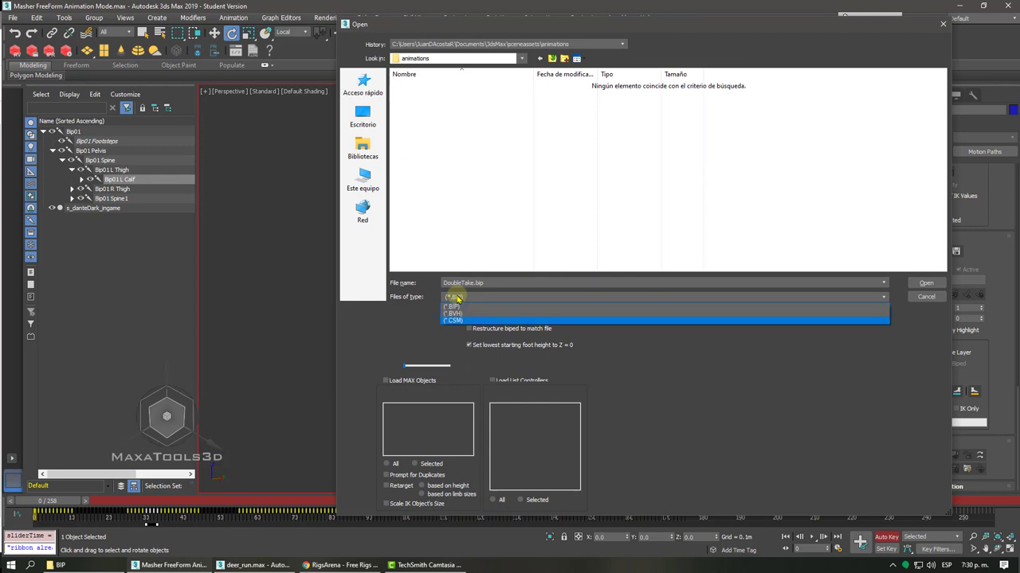
pyautogui.click(713, 419)
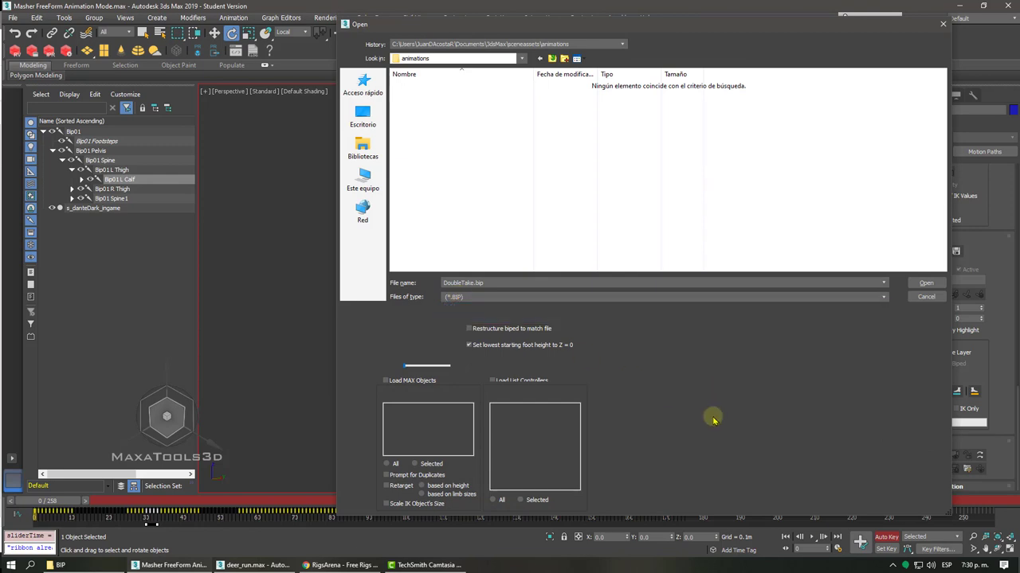
pyautogui.click(925, 297)
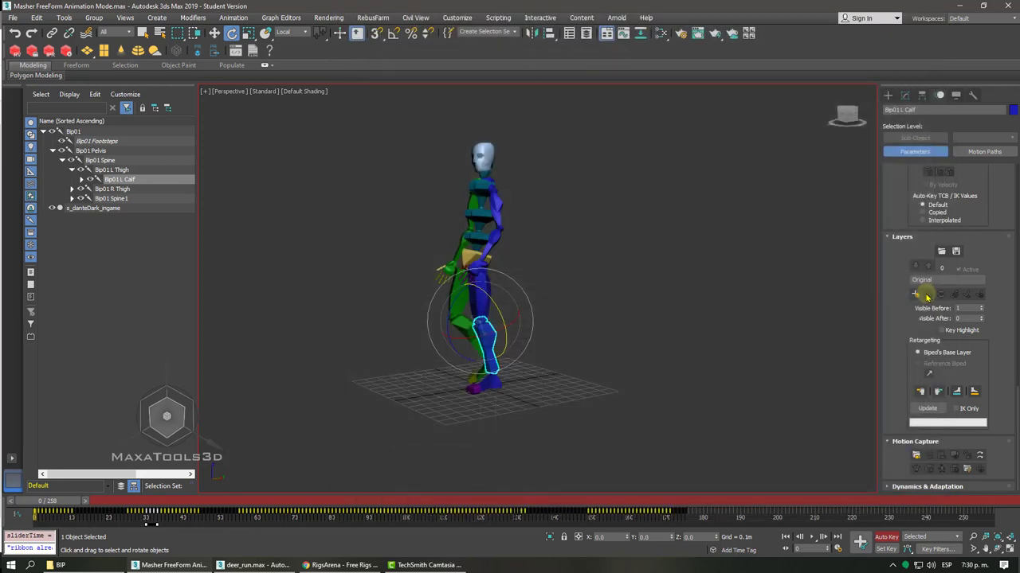
# - Collapse the Copy/Paste, Keyframing Tools and Key Info rollouts in the Motion panel
pyautogui.moveTo(890, 252); pyautogui.dragTo(892, 351)
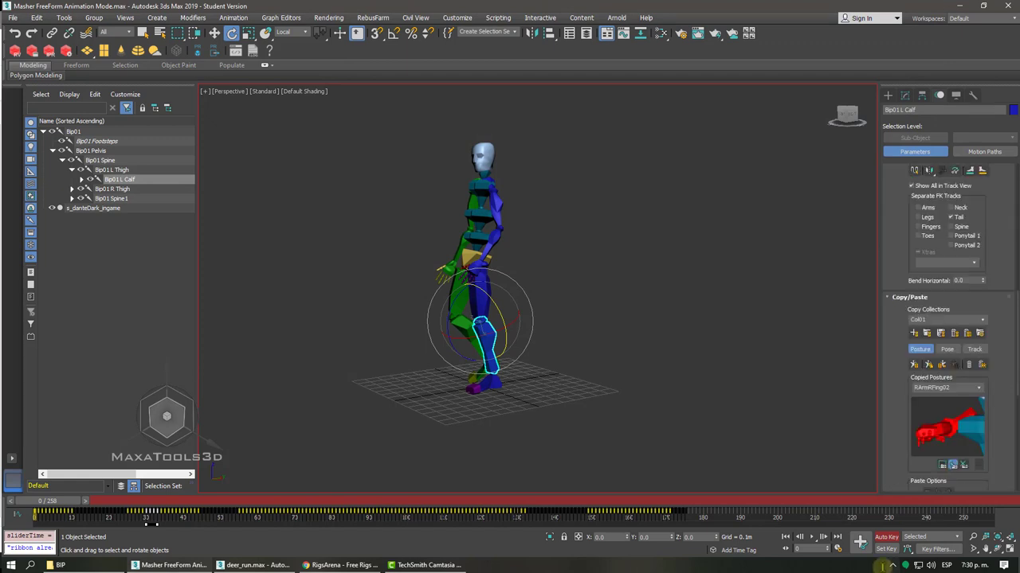
pyautogui.scroll(5, 899, 278)
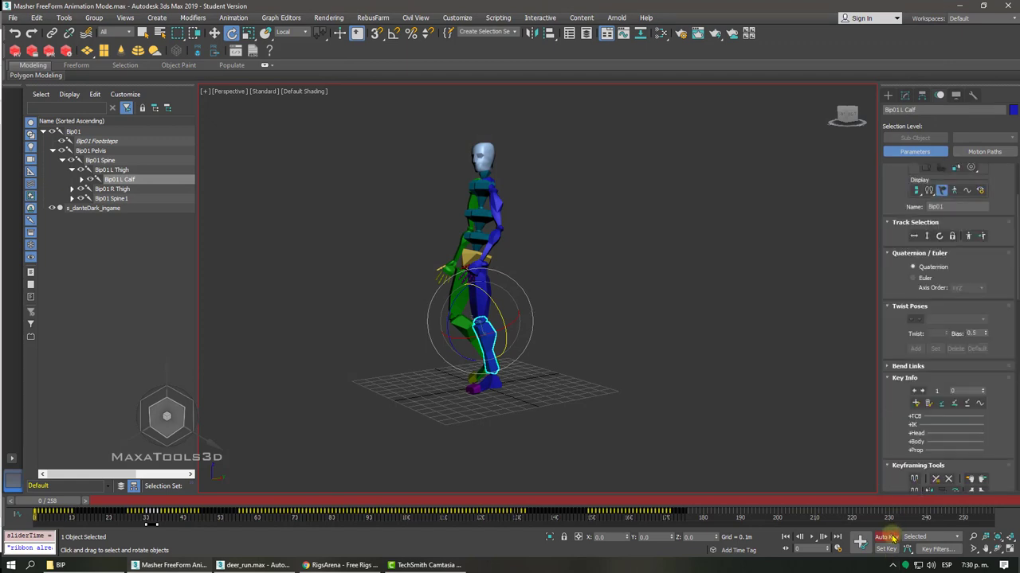
pyautogui.scroll(-3, 896, 344)
pyautogui.scroll(-3, 897, 344)
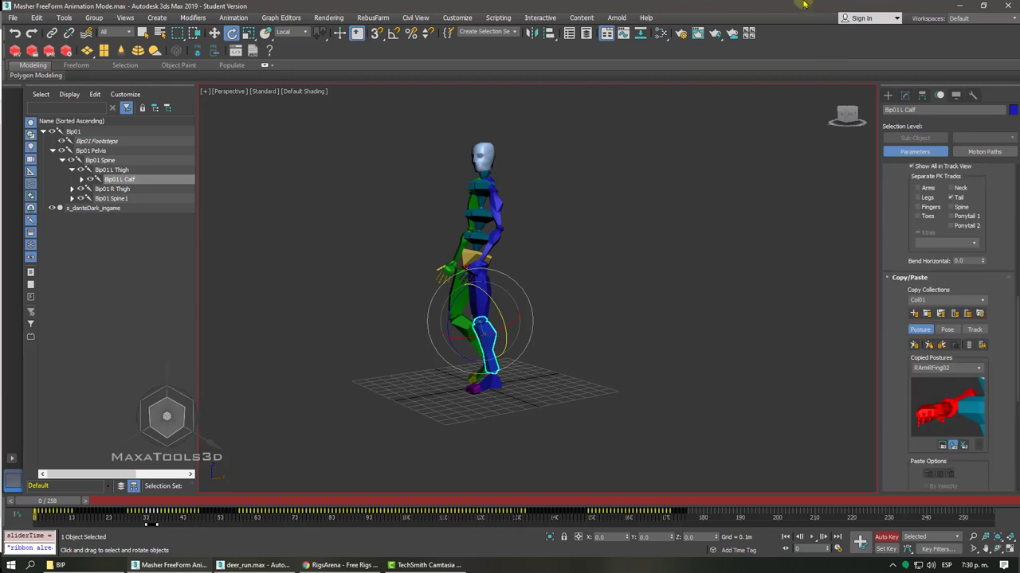
pyautogui.click(897, 278)
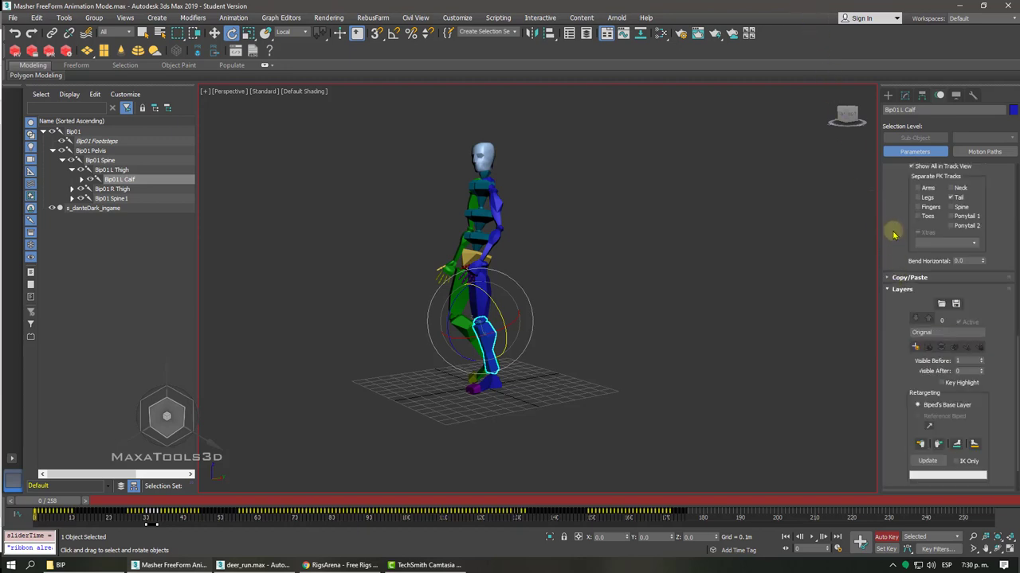
pyautogui.moveTo(893, 235); pyautogui.dragTo(894, 409)
pyautogui.click(892, 340)
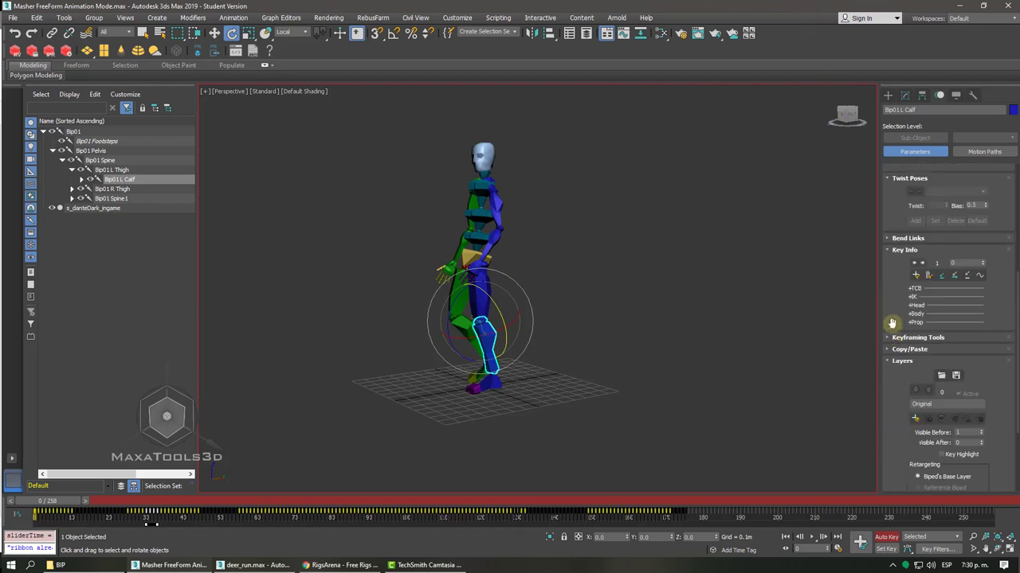
pyautogui.click(897, 253)
pyautogui.scroll(-2, 886, 251)
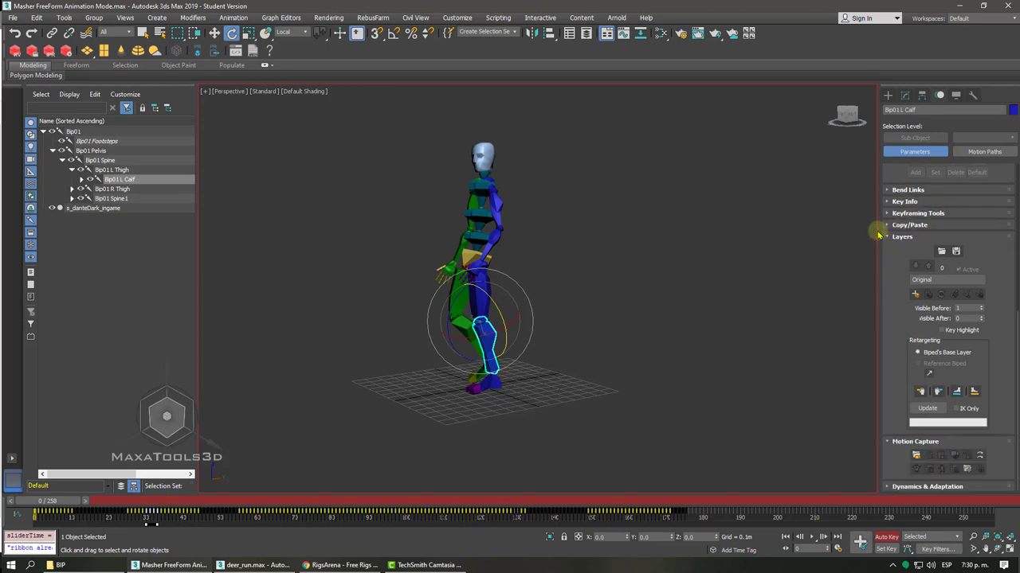
# - Move to frame 47 and select Bip01 Head with the Rotate tool active
pyautogui.moveTo(78, 501)
pyautogui.mouseDown()
pyautogui.moveTo(244, 508)
pyautogui.moveTo(47, 502)
pyautogui.moveTo(5, 486)
pyautogui.moveTo(307, 490)
pyautogui.moveTo(297, 489)
pyautogui.mouseUp()
pyautogui.press('e')
pyautogui.click(460, 165)
pyautogui.press('q')
pyautogui.press('e')
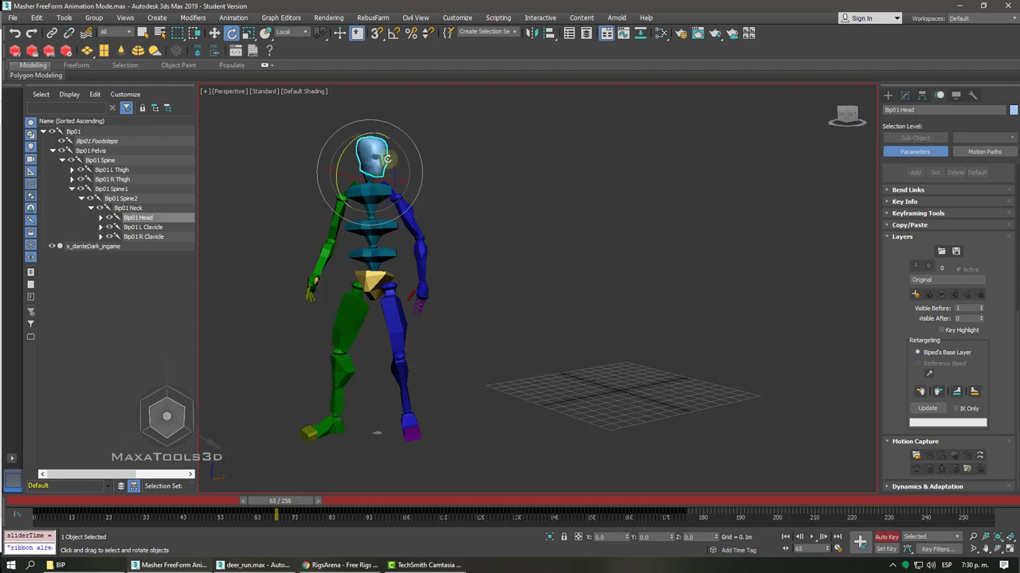
# - Rotate Bip01 Head to face forward around frame 67, then scrub to frame 38 to check
pyautogui.moveTo(390, 156)
pyautogui.mouseDown()
pyautogui.moveTo(388, 145)
pyautogui.moveTo(371, 221)
pyautogui.mouseUp()
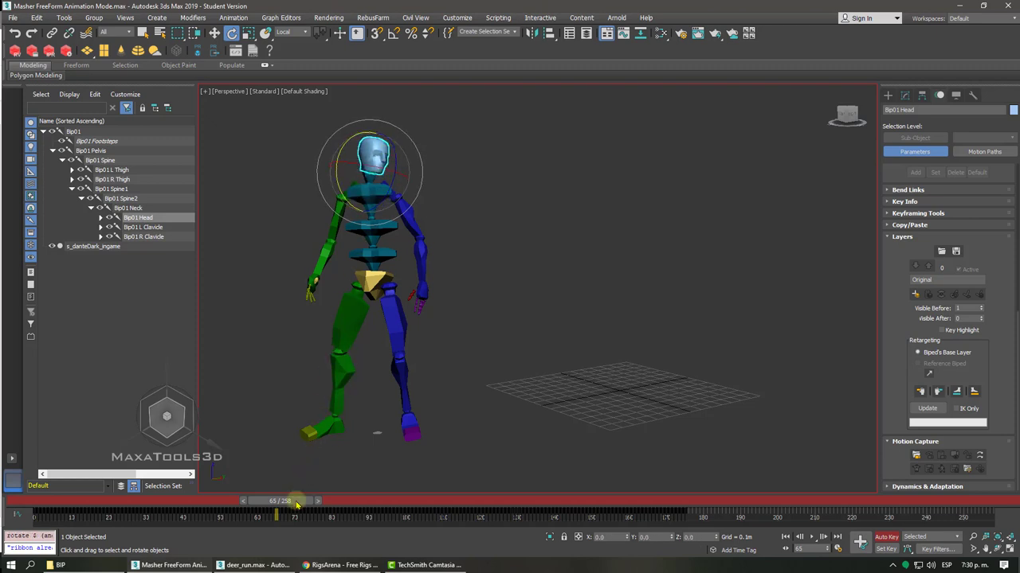
pyautogui.moveTo(296, 504); pyautogui.dragTo(305, 502)
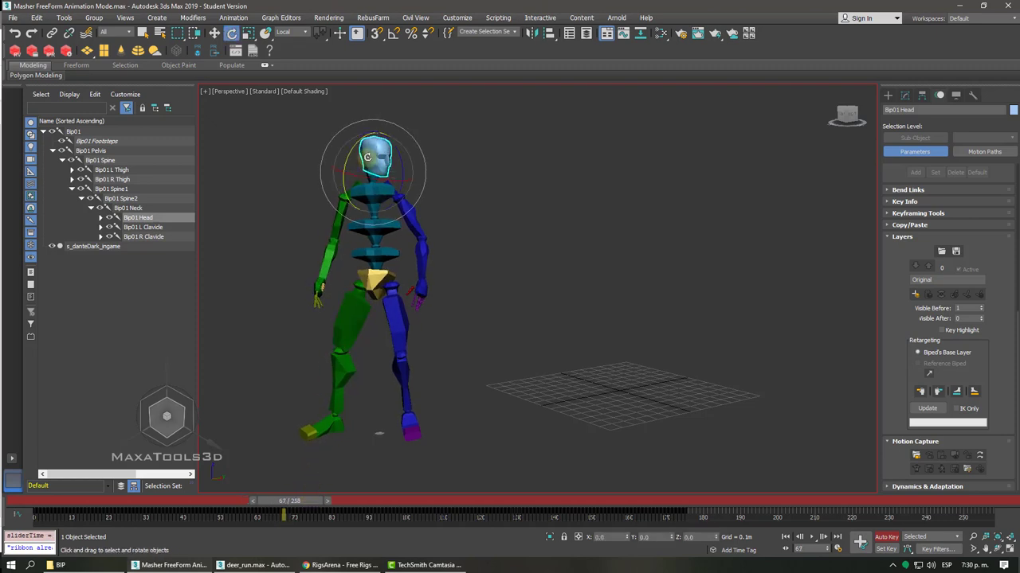
pyautogui.moveTo(367, 157); pyautogui.dragTo(362, 140)
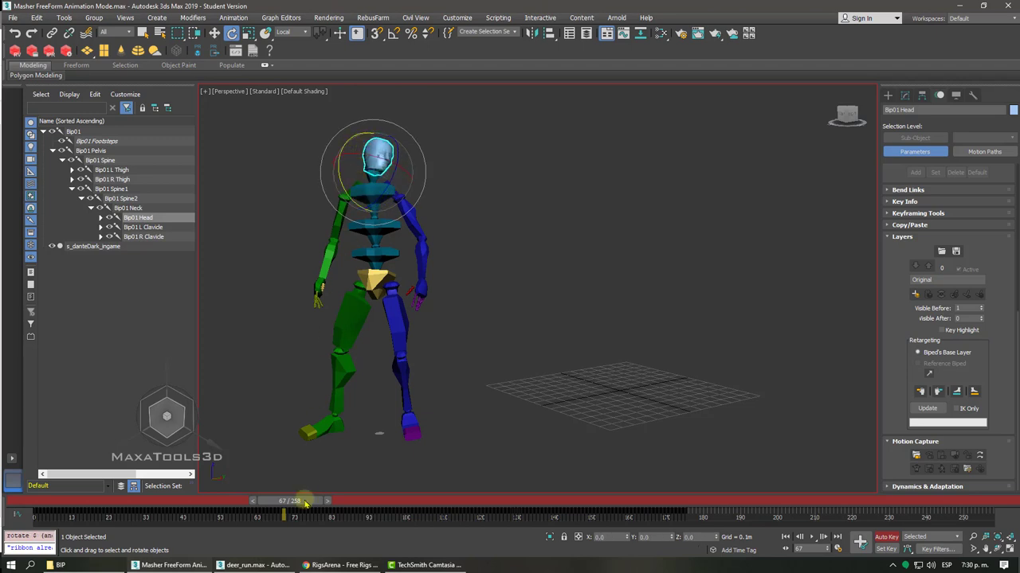
pyautogui.moveTo(305, 503)
pyautogui.mouseDown()
pyautogui.moveTo(268, 501)
pyautogui.moveTo(465, 502)
pyautogui.mouseUp()
pyautogui.moveTo(560, 501)
pyautogui.mouseDown()
pyautogui.moveTo(660, 501)
pyautogui.moveTo(206, 508)
pyautogui.mouseUp()
pyautogui.press('e')
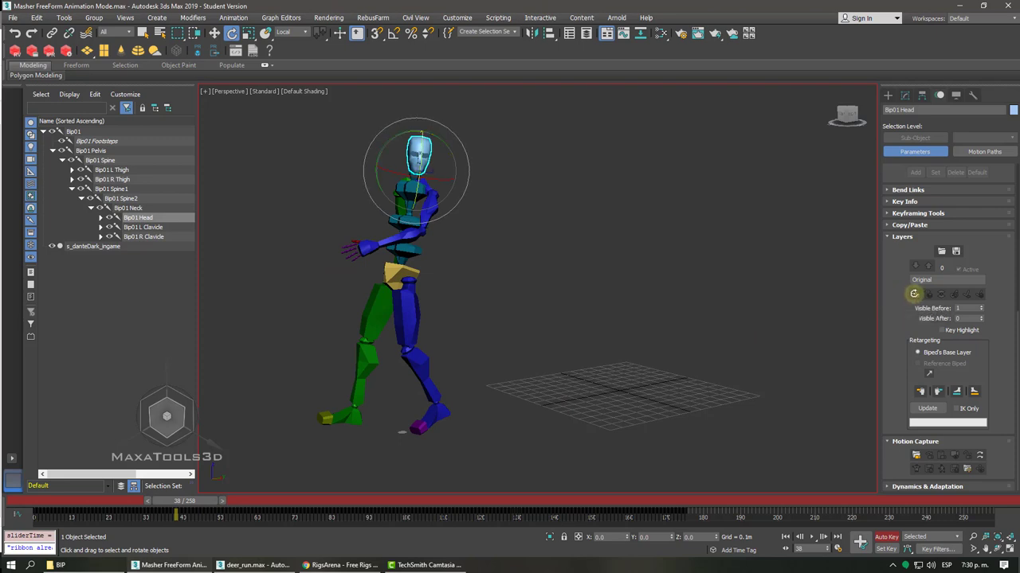
# - Add a new animation layer, Layer 1, and rename it Aniacion Head 2
pyautogui.click(915, 295)
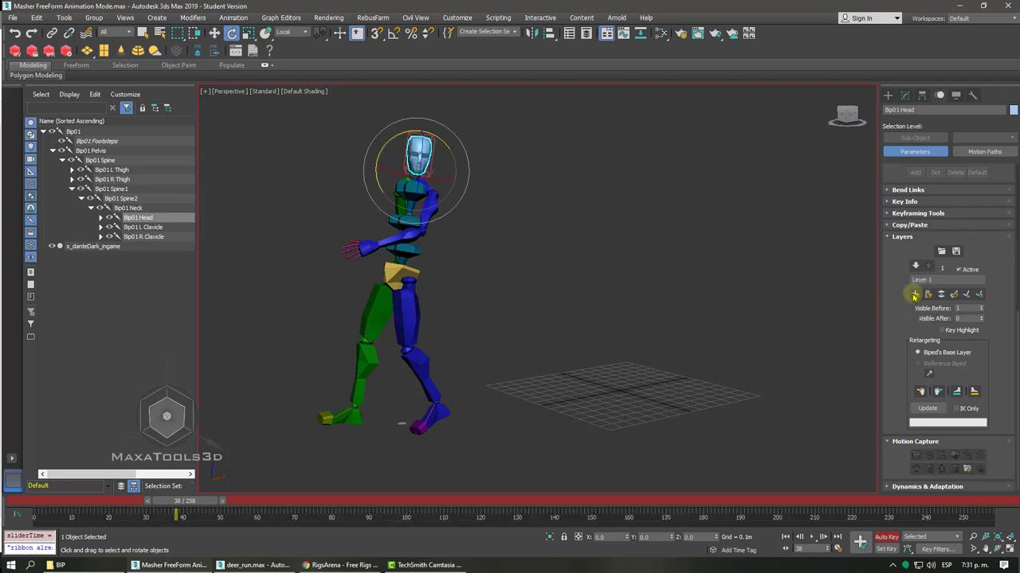
pyautogui.press('z')
pyautogui.press('z')
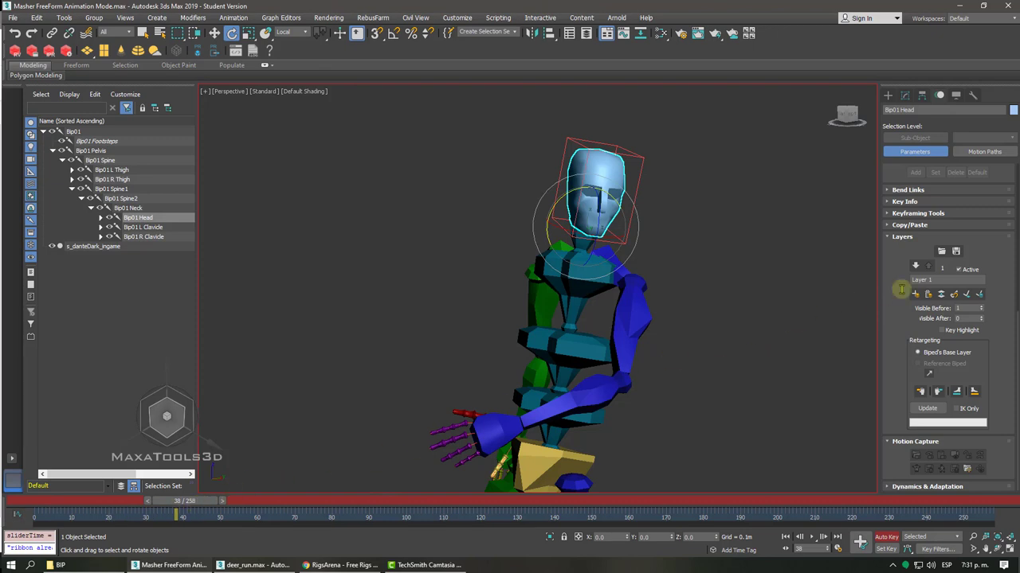
pyautogui.click(937, 280)
pyautogui.write('Animacion Head 2')
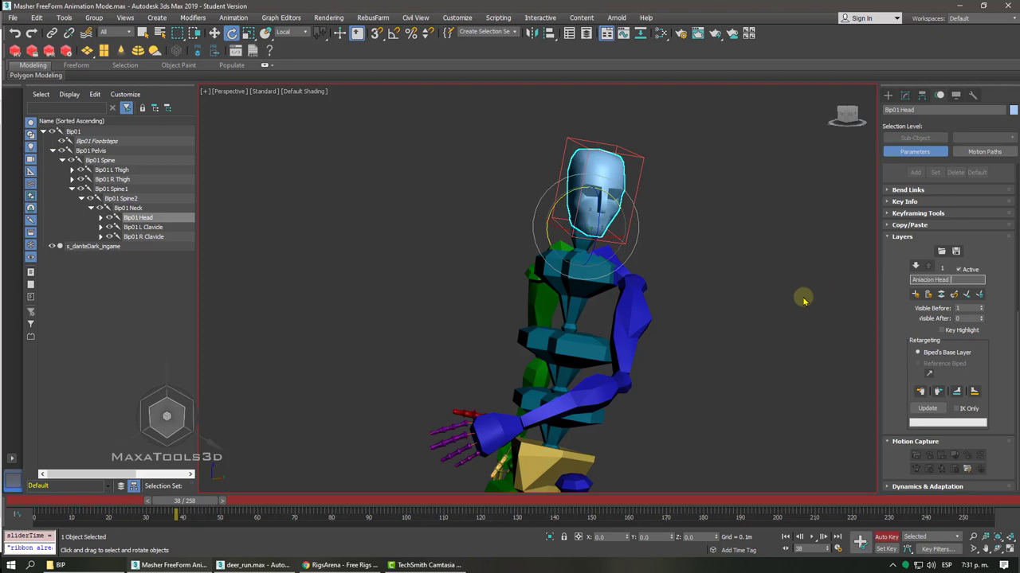
# - Switch to the Original layer and back to the head layer, then rewind to frame 0
pyautogui.click(917, 266)
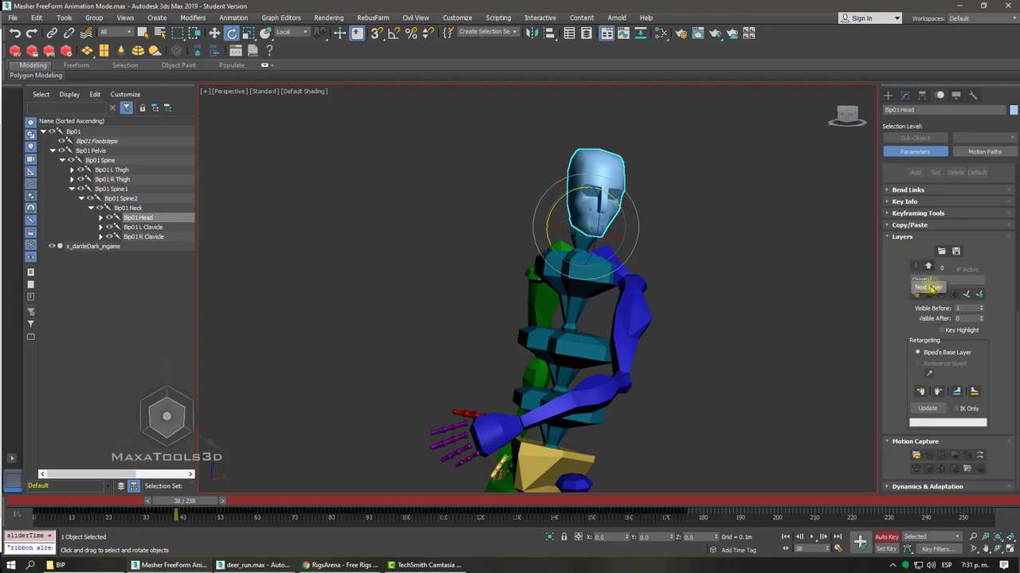
pyautogui.click(929, 267)
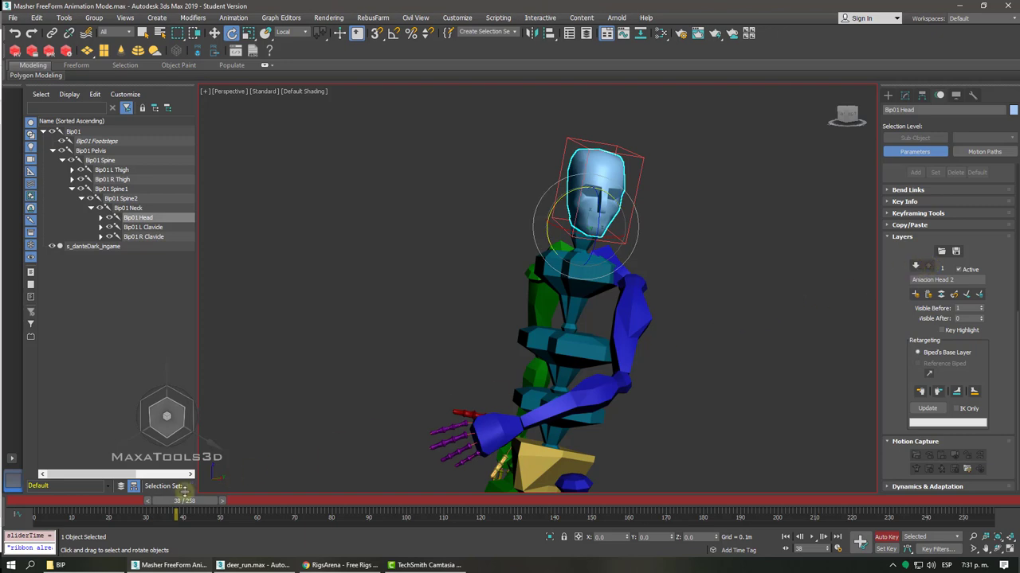
pyautogui.moveTo(184, 491); pyautogui.dragTo(36, 501)
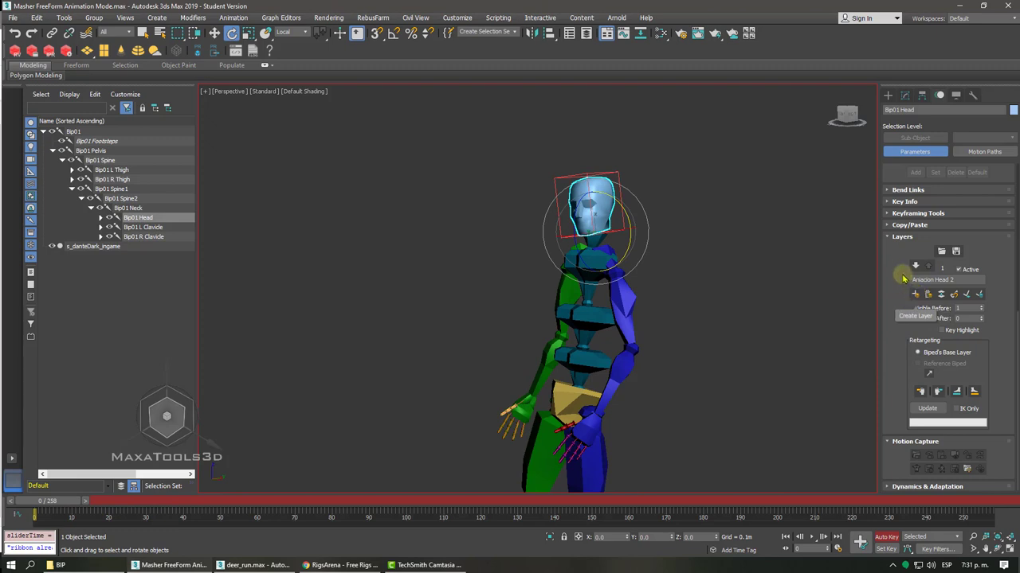
# - Expand Key Info and turn the head about 30 degrees at frame 35
pyautogui.scroll(2, 903, 278)
pyautogui.click(904, 238)
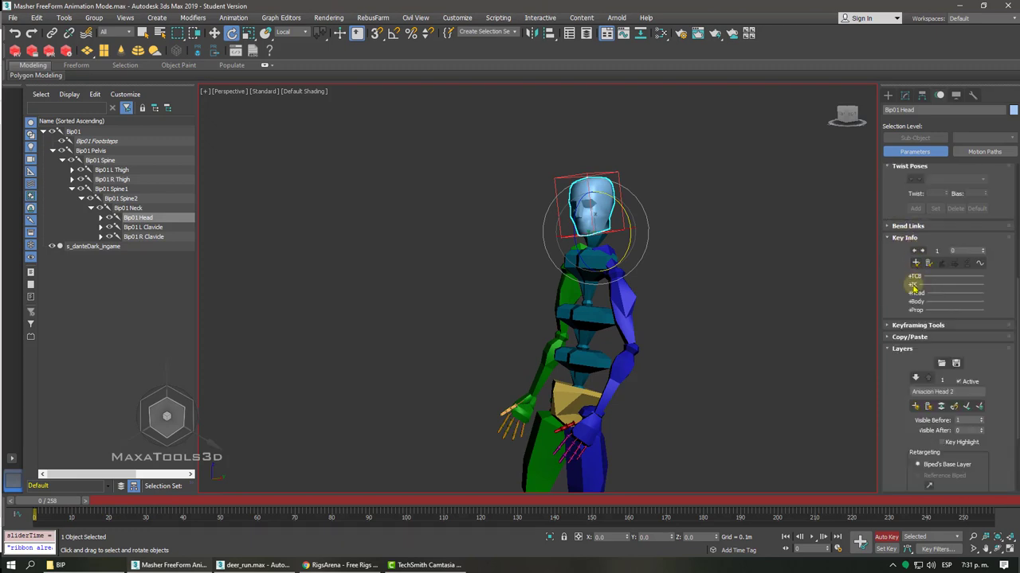
pyautogui.moveTo(895, 388); pyautogui.dragTo(894, 313)
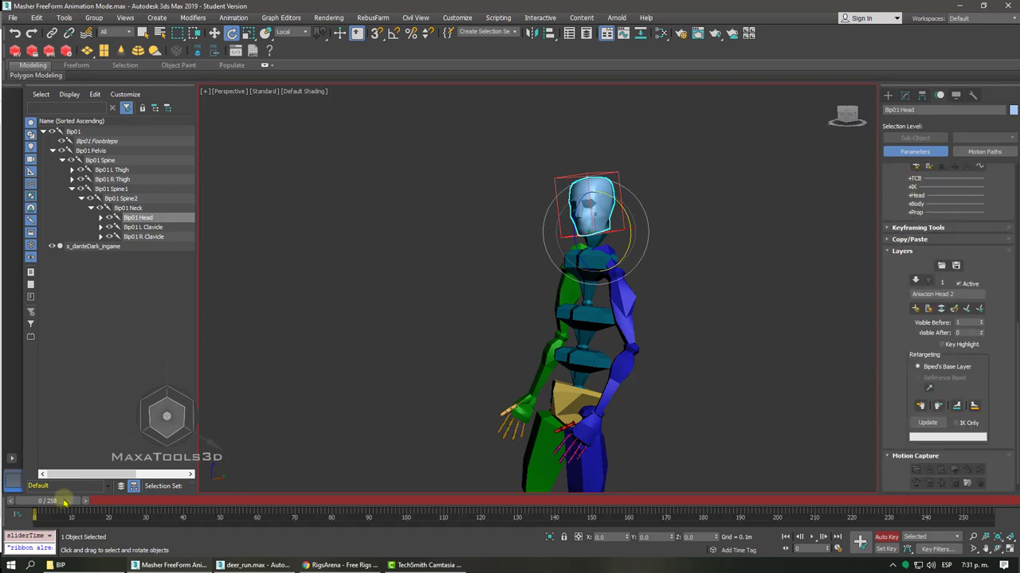
pyautogui.moveTo(64, 502); pyautogui.dragTo(171, 501)
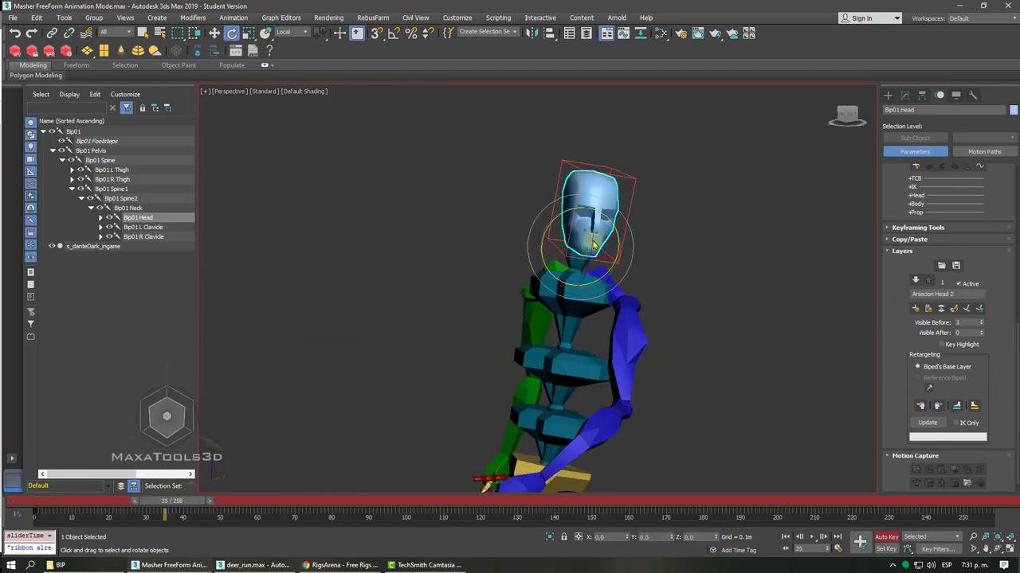
pyautogui.moveTo(592, 240); pyautogui.dragTo(594, 208)
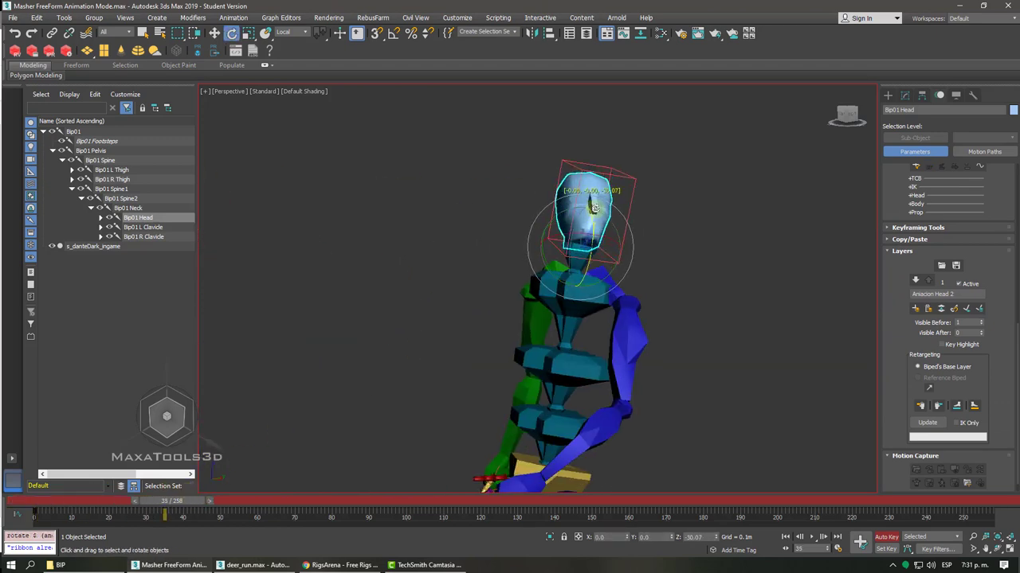
pyautogui.moveTo(190, 498); pyautogui.dragTo(196, 504)
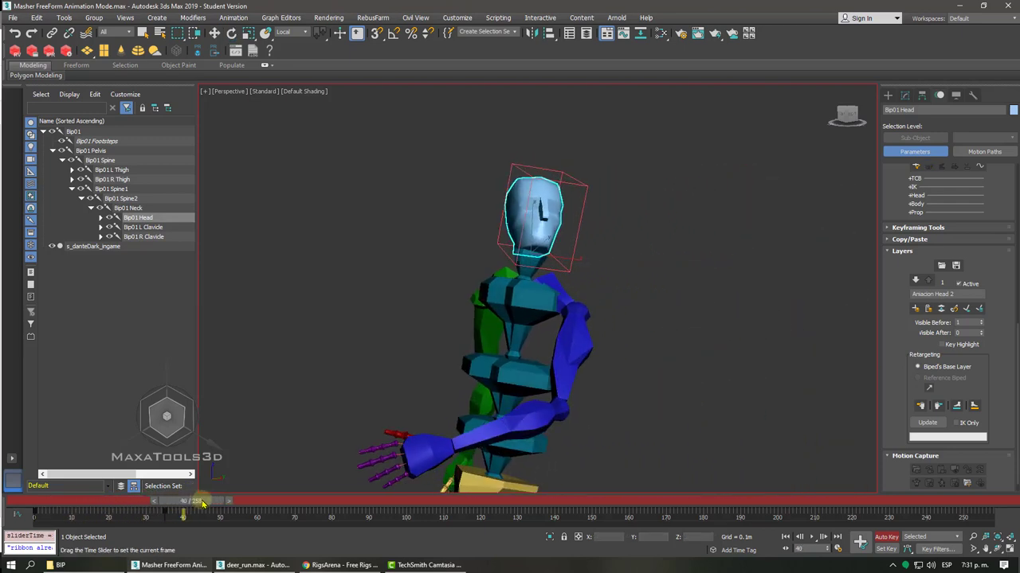
# - Key further head rotations at frames 40 and 69, scrubbing to review each
pyautogui.press('e')
pyautogui.moveTo(505, 256); pyautogui.dragTo(490, 265)
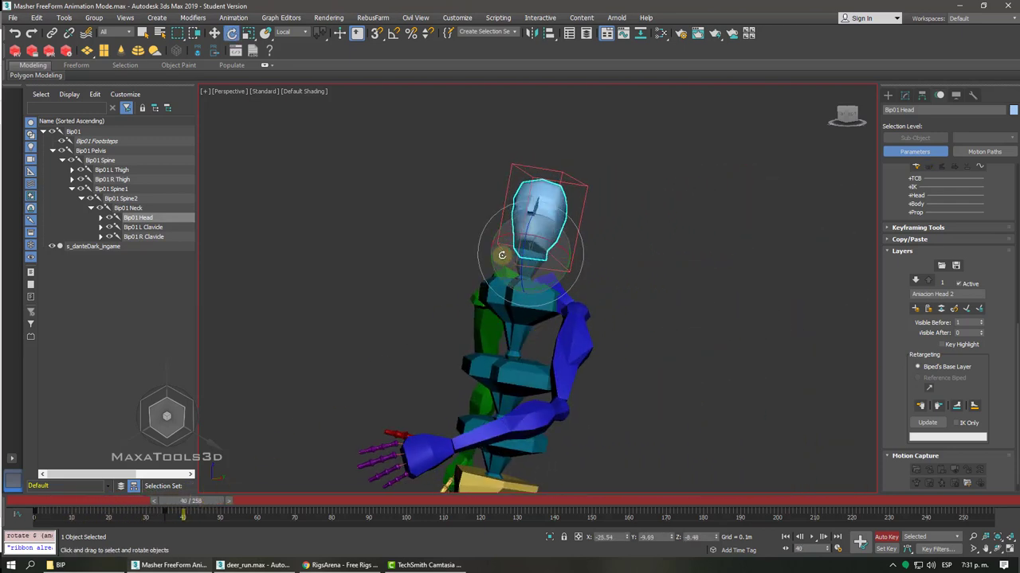
pyautogui.moveTo(185, 504); pyautogui.dragTo(312, 501)
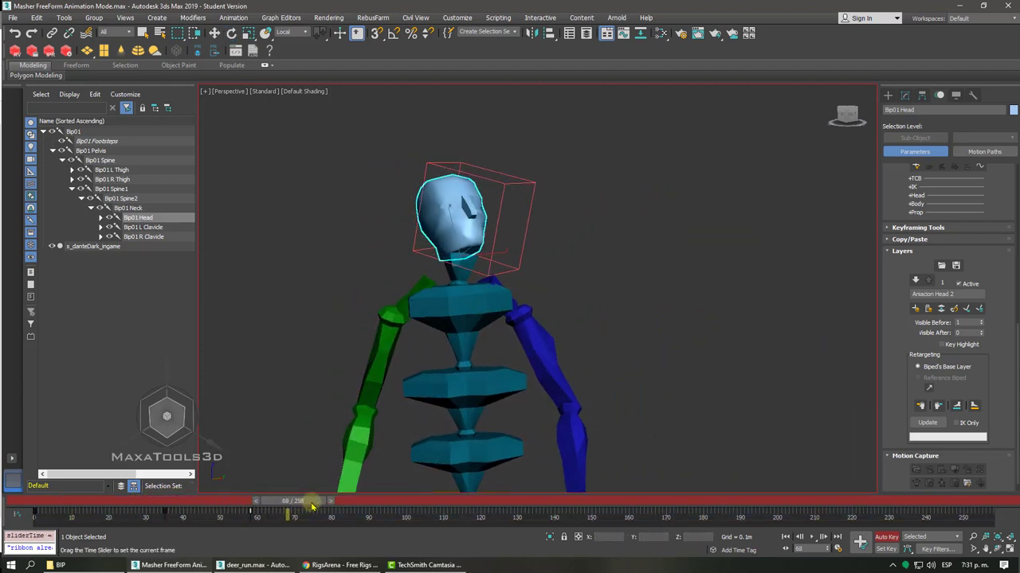
pyautogui.press('e')
pyautogui.moveTo(464, 277)
pyautogui.mouseDown()
pyautogui.moveTo(501, 268)
pyautogui.moveTo(462, 218)
pyautogui.mouseUp()
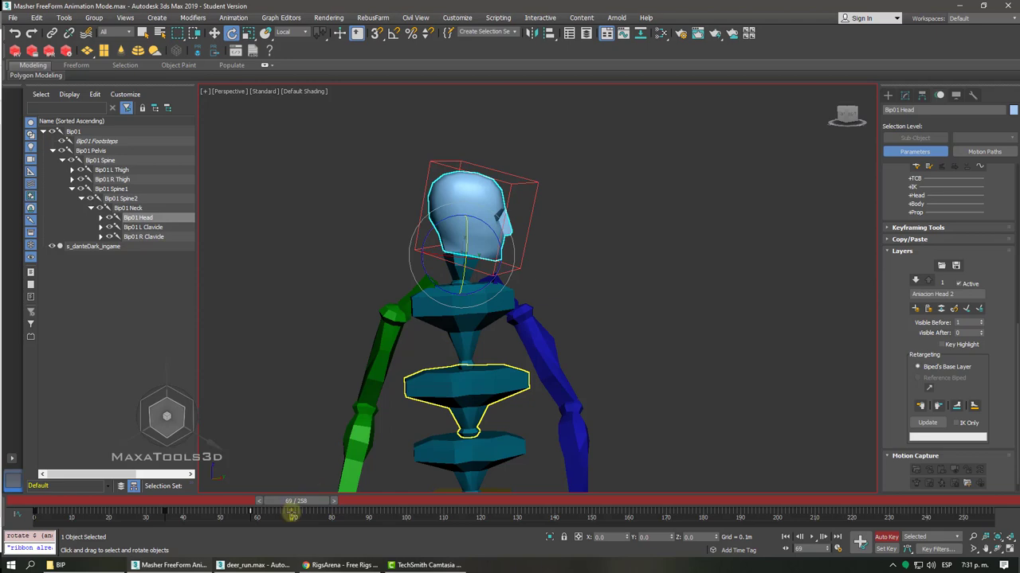
pyautogui.moveTo(293, 516)
pyautogui.mouseDown()
pyautogui.moveTo(146, 502)
pyautogui.moveTo(442, 536)
pyautogui.mouseUp()
# - Rewind the walk and play it, stopping near frame 155
pyautogui.scroll(-5, 539, 394)
pyautogui.press('e')
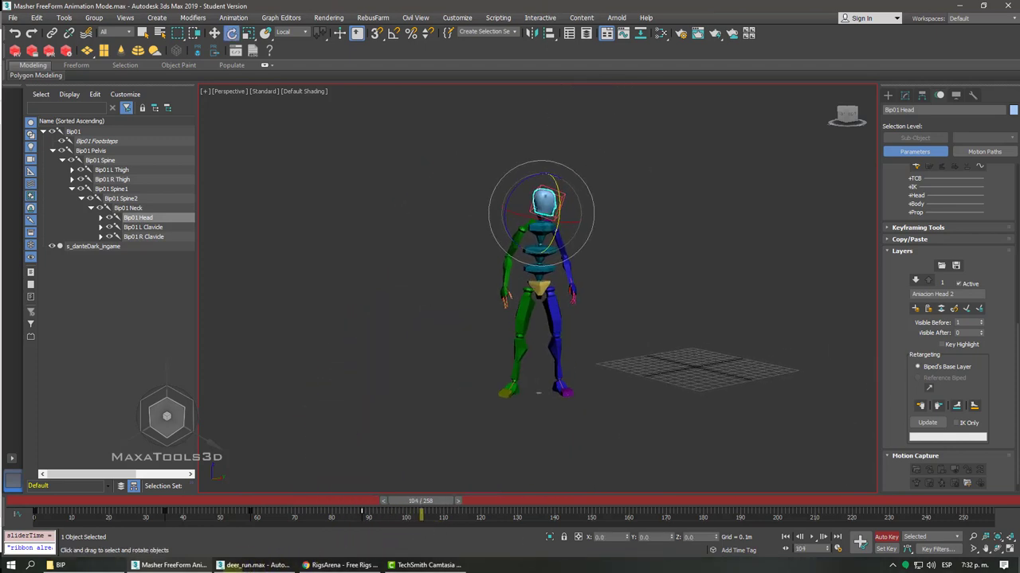
pyautogui.rightClick(255, 565)
pyautogui.moveTo(420, 500); pyautogui.dragTo(12, 500)
pyautogui.click(813, 540)
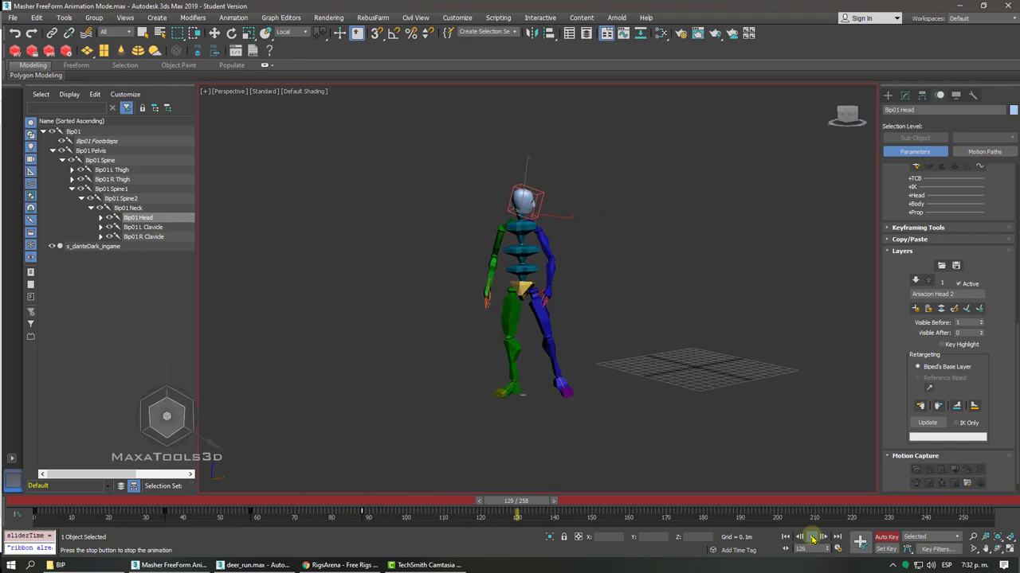
pyautogui.moveTo(681, 501); pyautogui.dragTo(573, 502)
# - Tilt Bip01 Head slightly at frame 145 and turn it to face forward at frame 169
pyautogui.press('e')
pyautogui.moveTo(508, 214); pyautogui.dragTo(511, 214)
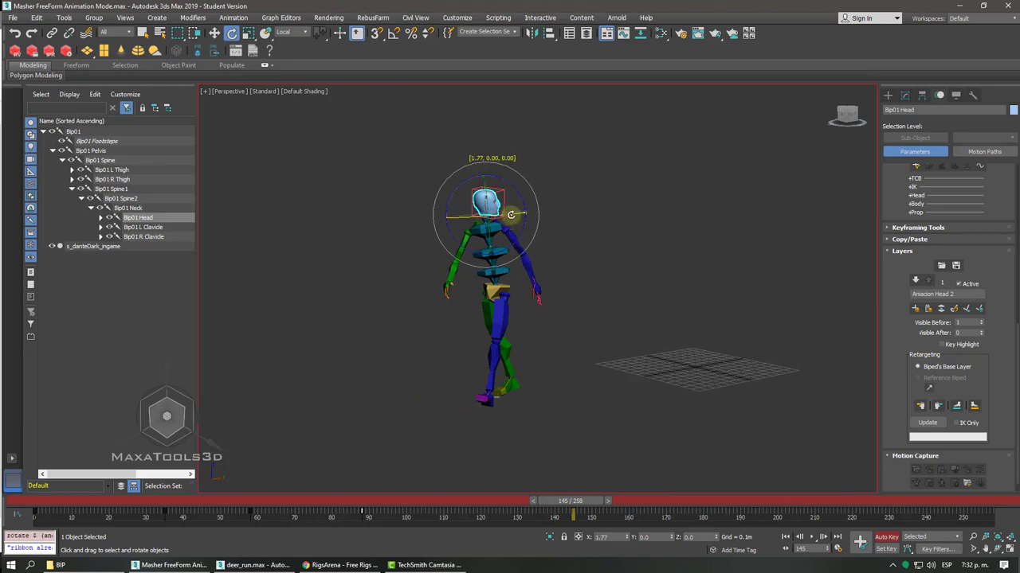
pyautogui.keyDown('alt'); pyautogui.moveTo(513, 214); pyautogui.dragTo(514, 219, button='middle'); pyautogui.keyUp('alt')
pyautogui.scroll(3, 515, 229)
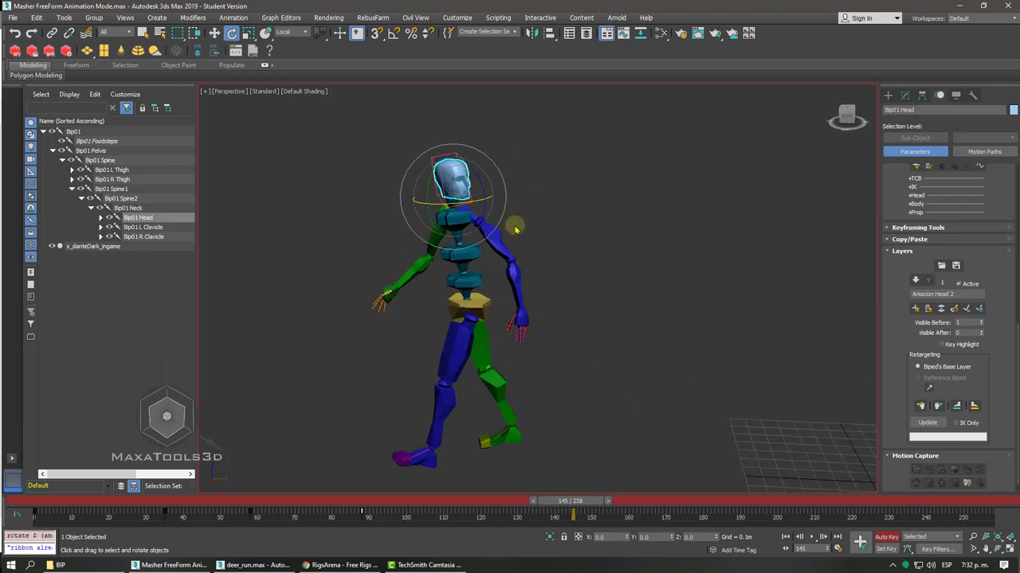
pyautogui.moveTo(590, 502); pyautogui.dragTo(678, 503)
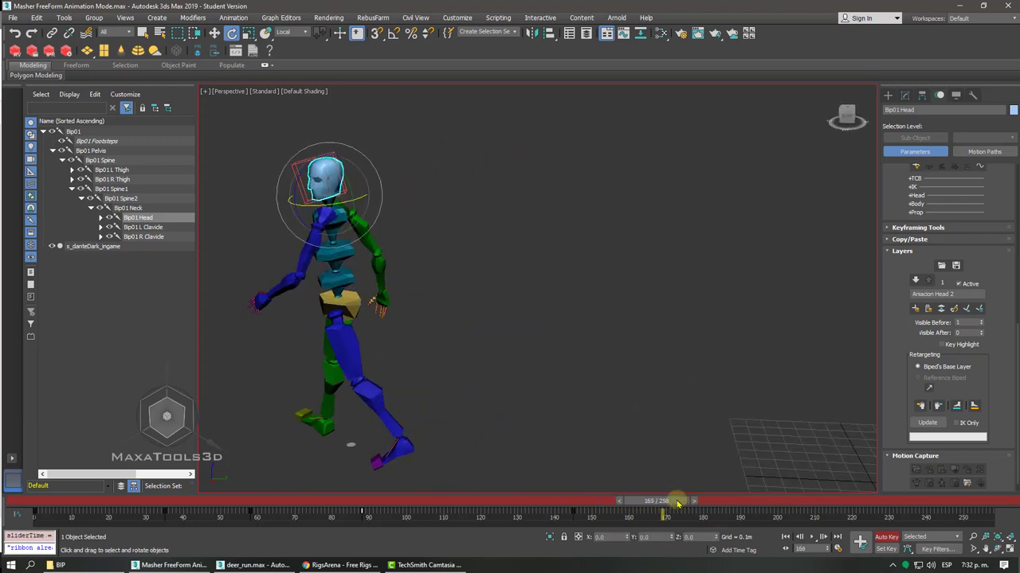
pyautogui.moveTo(328, 205); pyautogui.dragTo(381, 214)
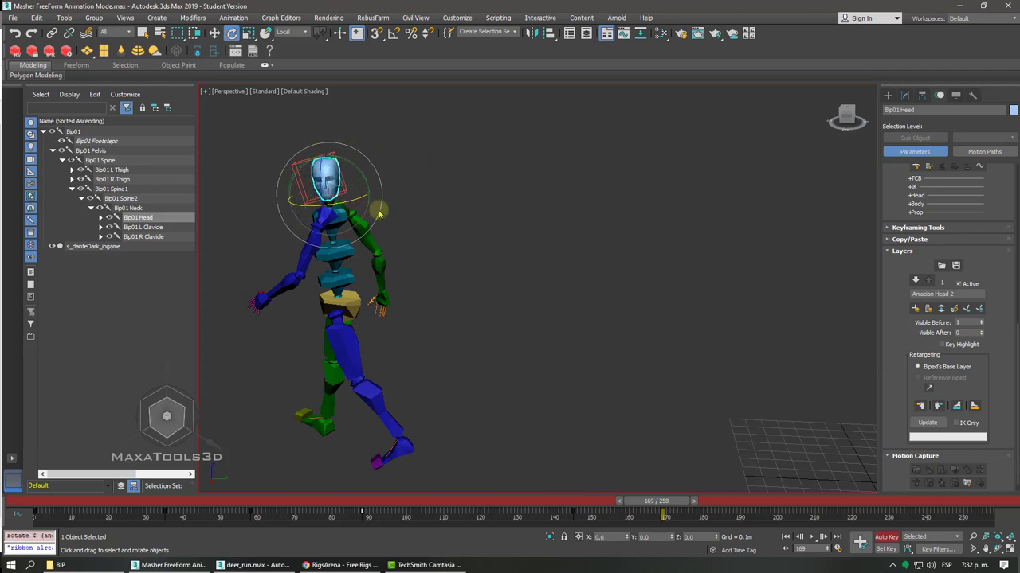
# - Rewind to about frame 80 and replay the walk to review the head turns
pyautogui.moveTo(664, 506); pyautogui.dragTo(197, 475)
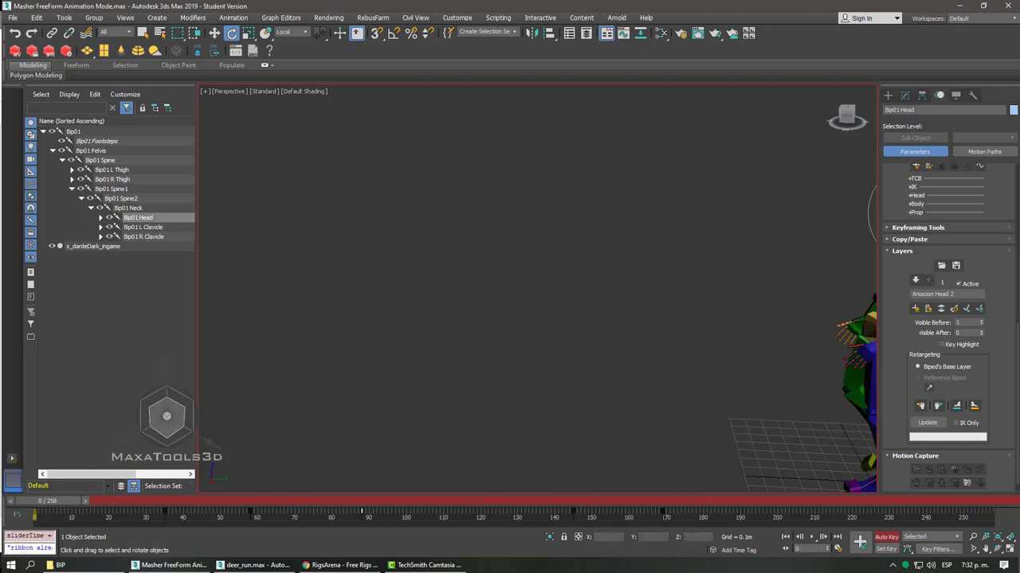
pyautogui.click(811, 537)
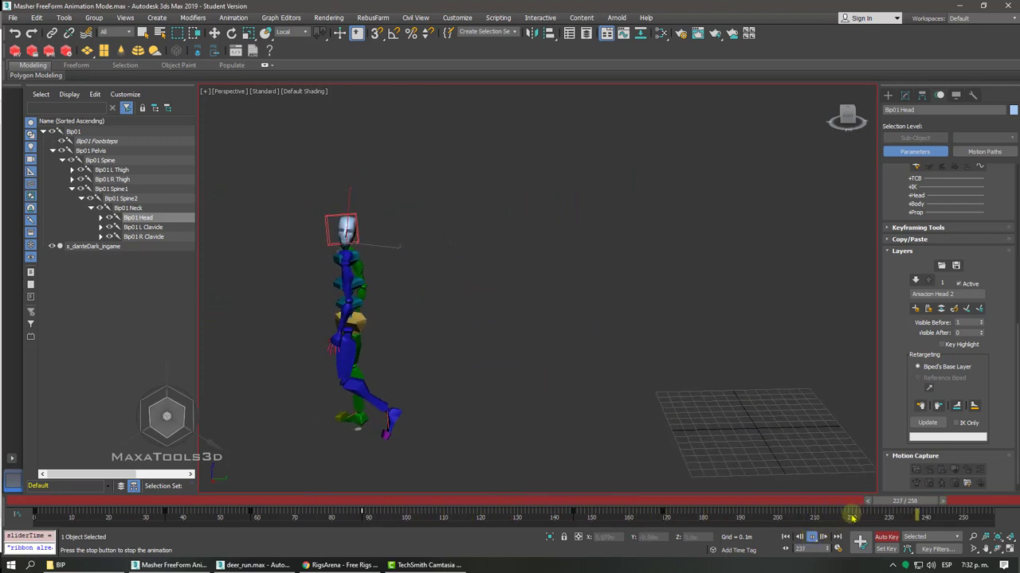
pyautogui.moveTo(868, 501)
pyautogui.mouseDown()
pyautogui.moveTo(316, 486)
pyautogui.moveTo(61, 446)
pyautogui.mouseUp()
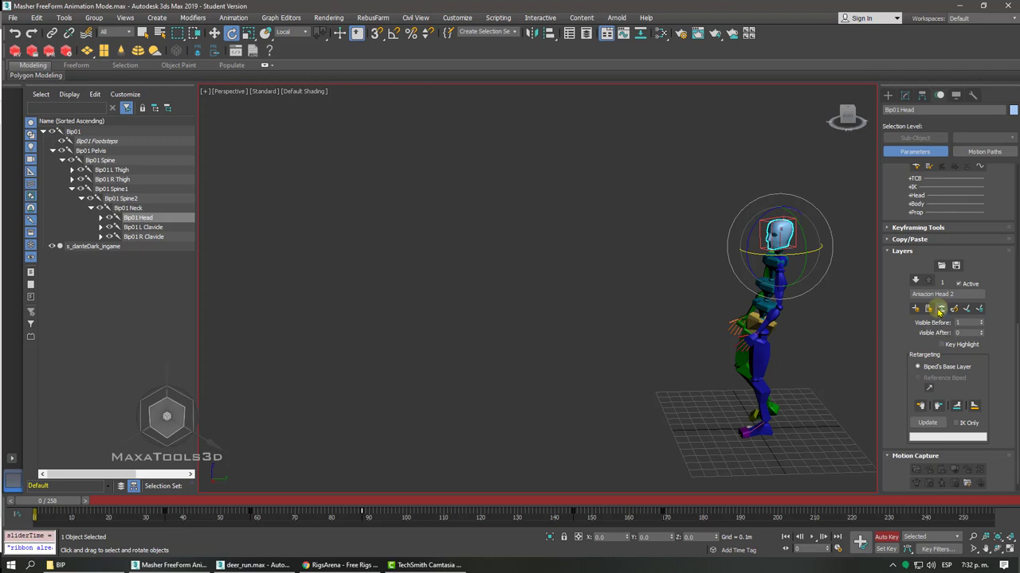
# - Switch to the Original base layer, scrub its walk, and return to frame 0
pyautogui.click(940, 309)
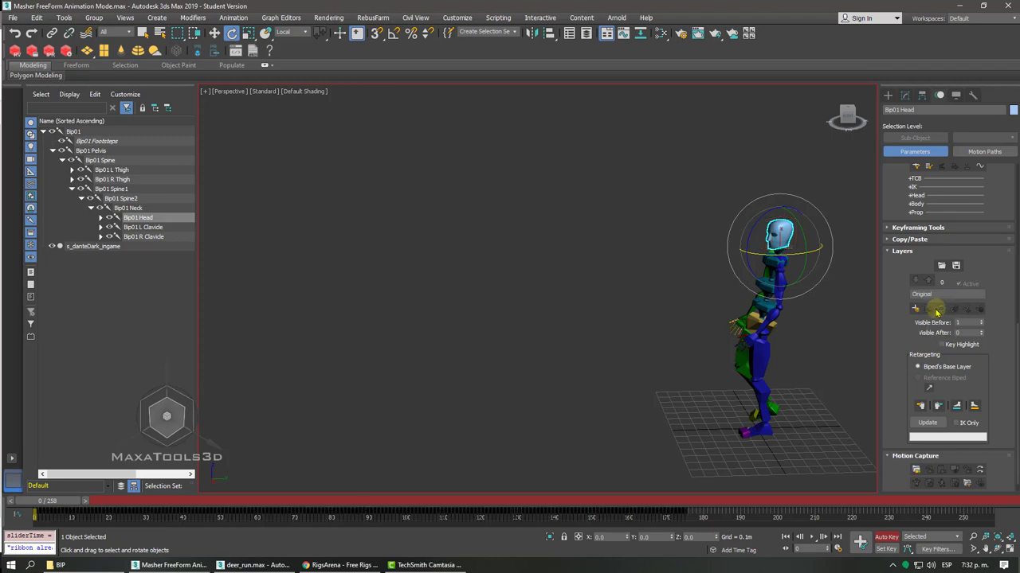
pyautogui.moveTo(50, 501)
pyautogui.mouseDown()
pyautogui.moveTo(119, 518)
pyautogui.moveTo(276, 526)
pyautogui.moveTo(334, 545)
pyautogui.moveTo(720, 554)
pyautogui.moveTo(34, 514)
pyautogui.mouseUp()
pyautogui.press('e')
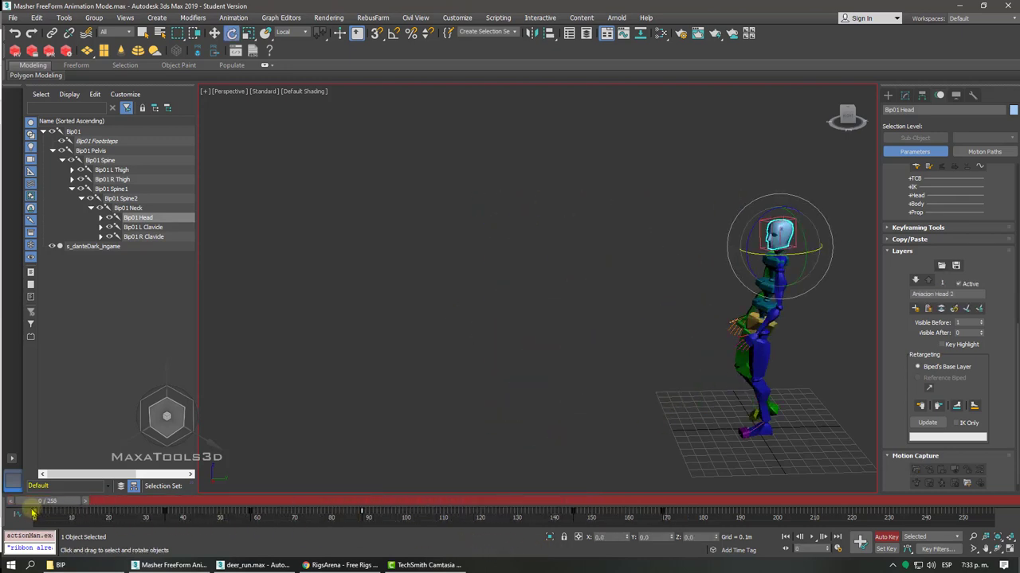
# - Select Bip01 L Thigh, reconfirm the Original layer, orbit, and scroll to the Biped rollout
pyautogui.click(759, 354)
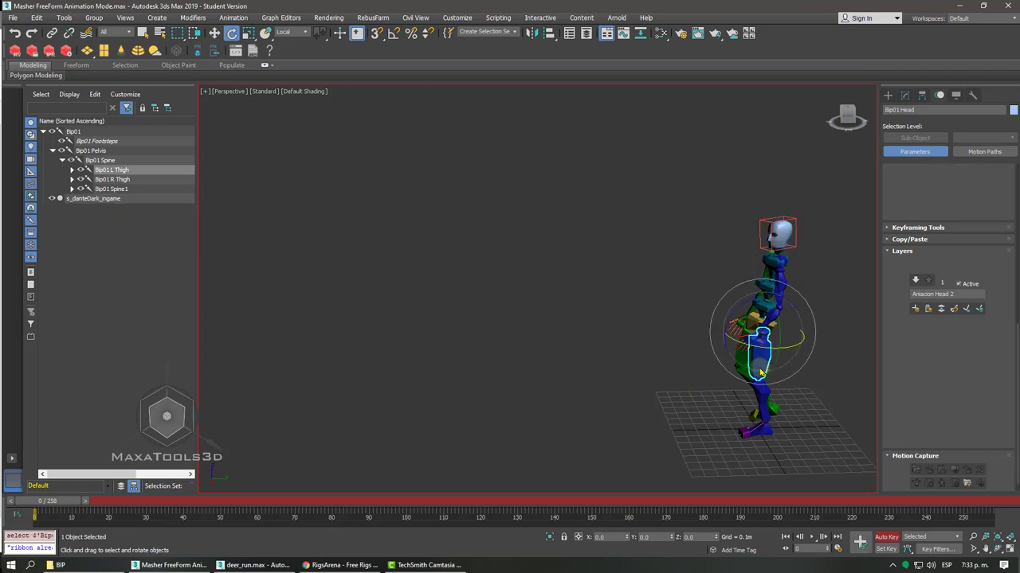
pyautogui.moveTo(781, 422); pyautogui.dragTo(761, 372, button='middle')
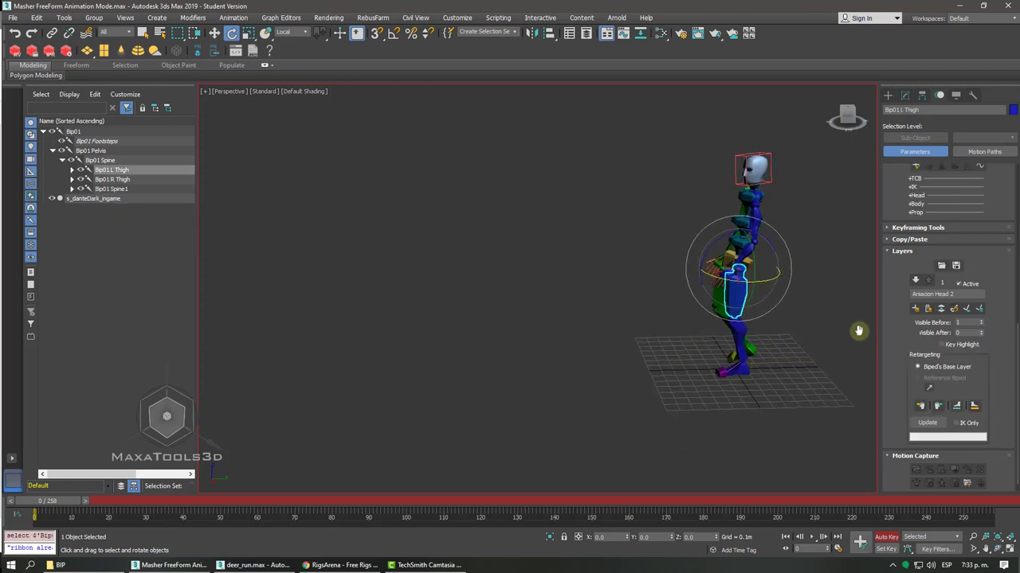
pyautogui.click(960, 294)
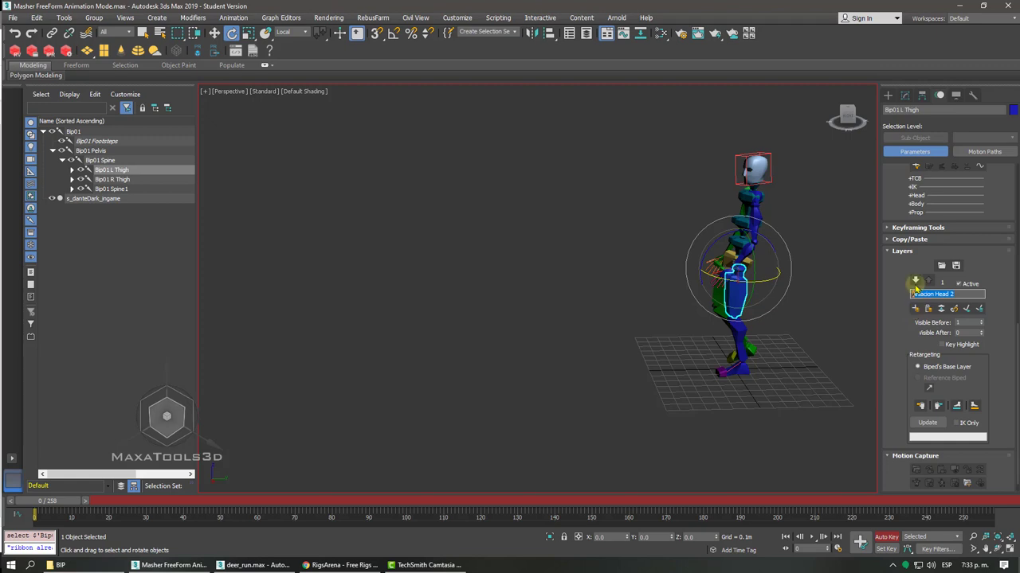
pyautogui.click(915, 282)
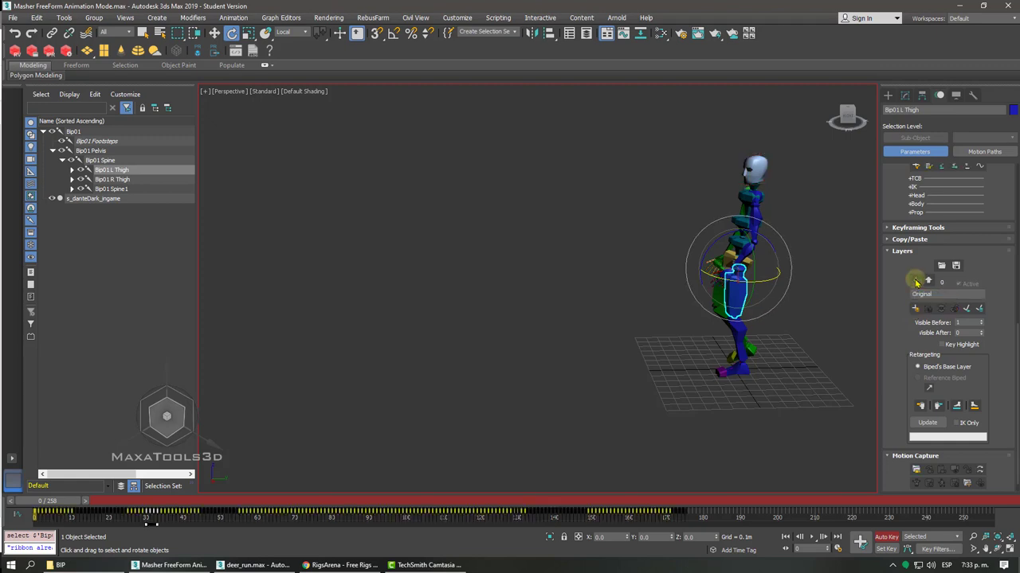
pyautogui.keyDown('alt'); pyautogui.moveTo(840, 282); pyautogui.dragTo(637, 294, button='middle'); pyautogui.keyUp('alt')
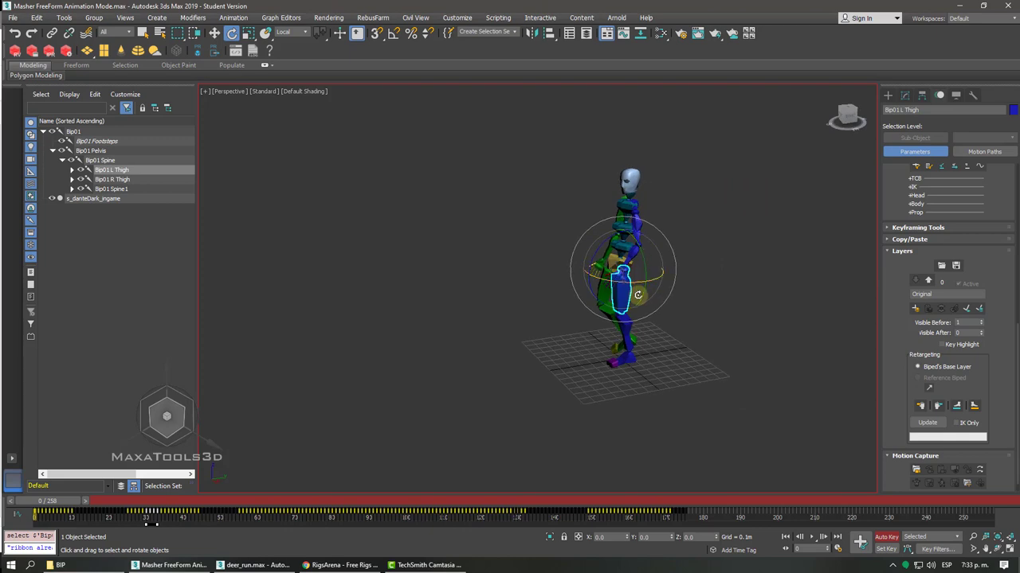
pyautogui.keyDown('alt'); pyautogui.moveTo(639, 300); pyautogui.dragTo(857, 211, button='middle'); pyautogui.keyUp('alt')
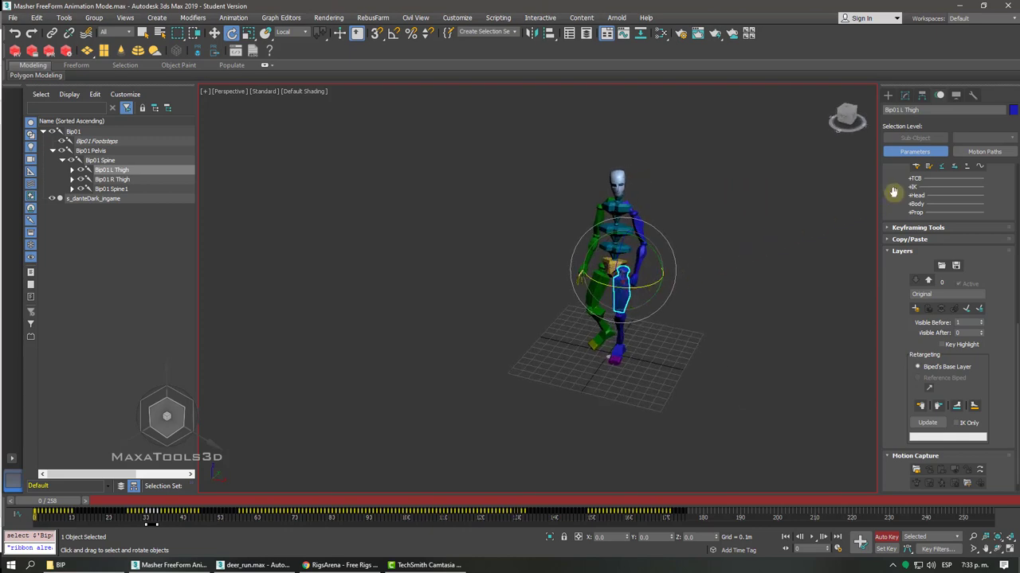
pyautogui.moveTo(893, 192); pyautogui.dragTo(877, 466)
pyautogui.moveTo(896, 192); pyautogui.dragTo(897, 234)
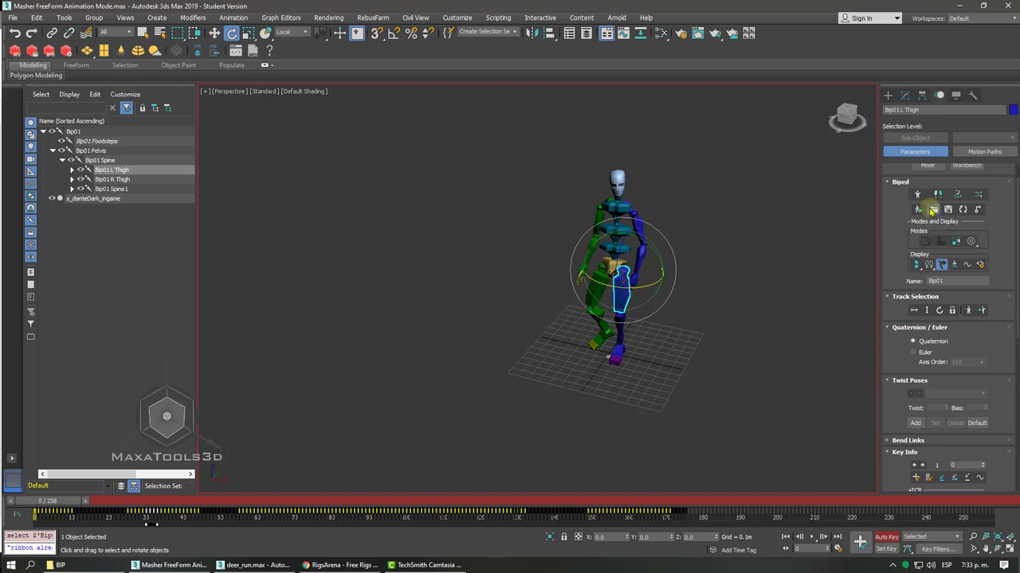
# - Cancel loading a biped motion file and turn off Auto Key
pyautogui.click(930, 211)
pyautogui.click(918, 297)
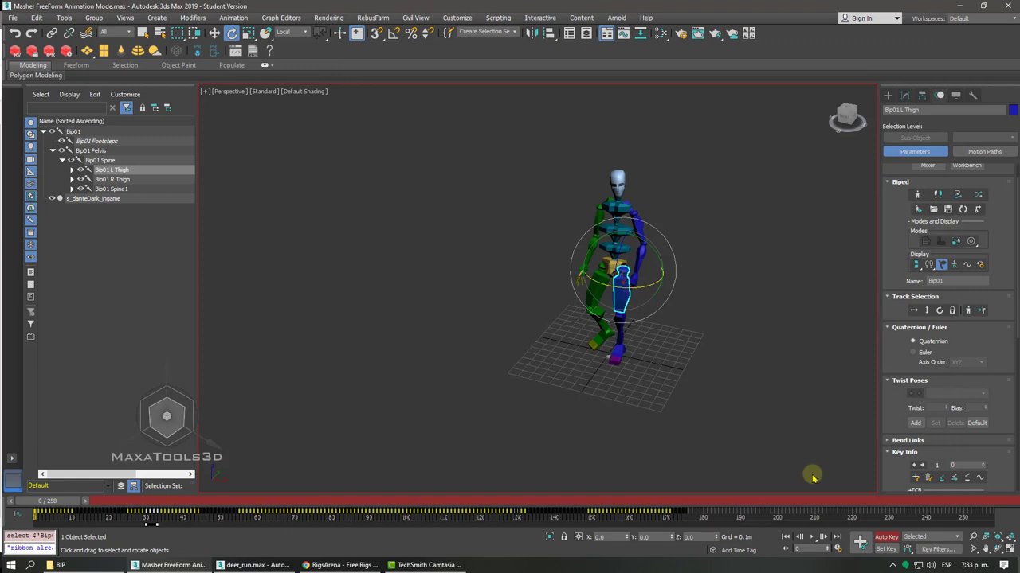
pyautogui.click(884, 538)
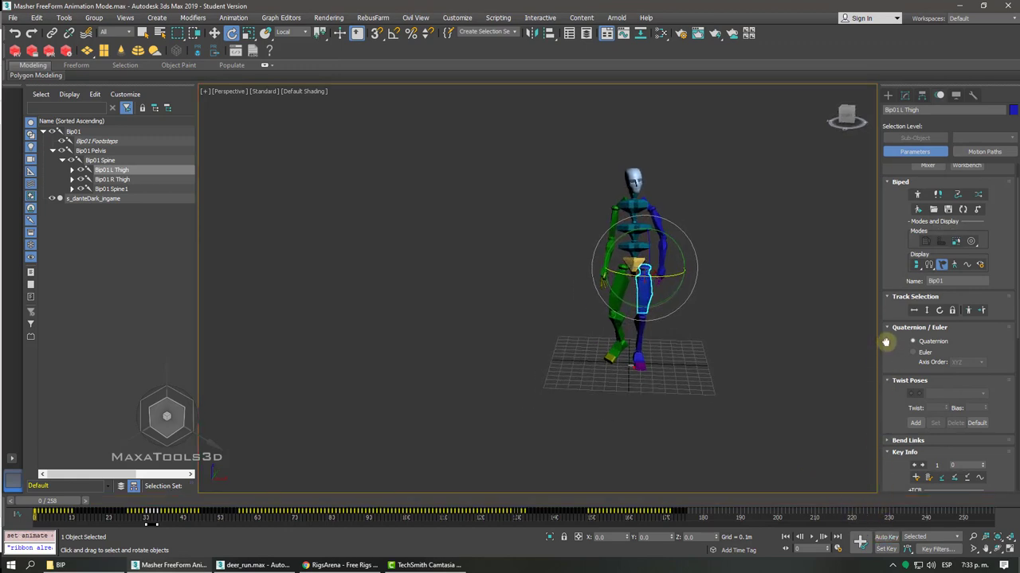
# - Use Keyframing Tools' Clear All Animation, then scrub to confirm the biped stays static
pyautogui.moveTo(885, 342); pyautogui.dragTo(857, 200)
pyautogui.moveTo(890, 345)
pyautogui.mouseDown()
pyautogui.moveTo(888, 142)
pyautogui.moveTo(883, 387)
pyautogui.moveTo(913, 422)
pyautogui.mouseUp()
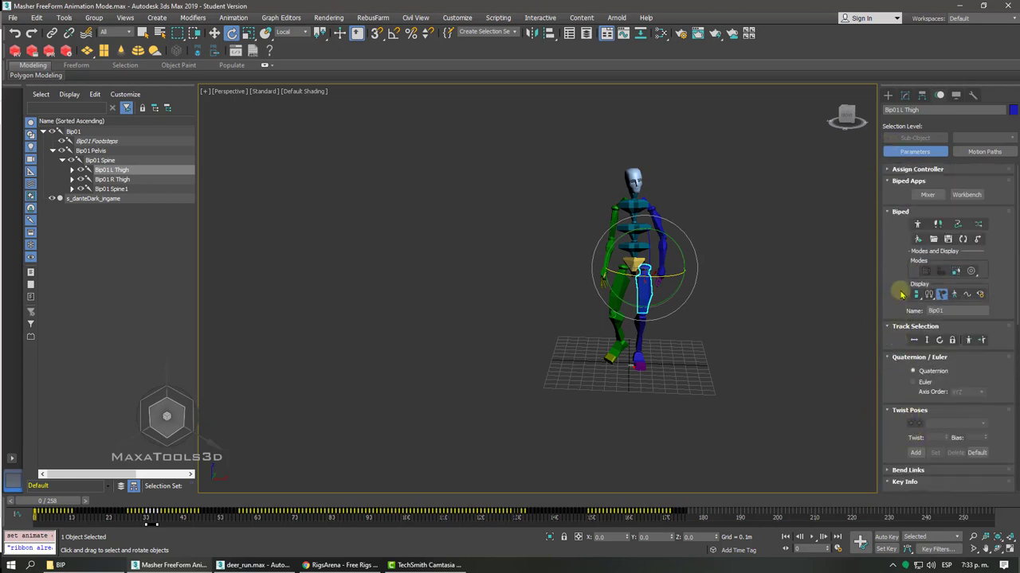
pyautogui.moveTo(901, 295); pyautogui.dragTo(892, 133)
pyautogui.moveTo(893, 344); pyautogui.dragTo(896, 273)
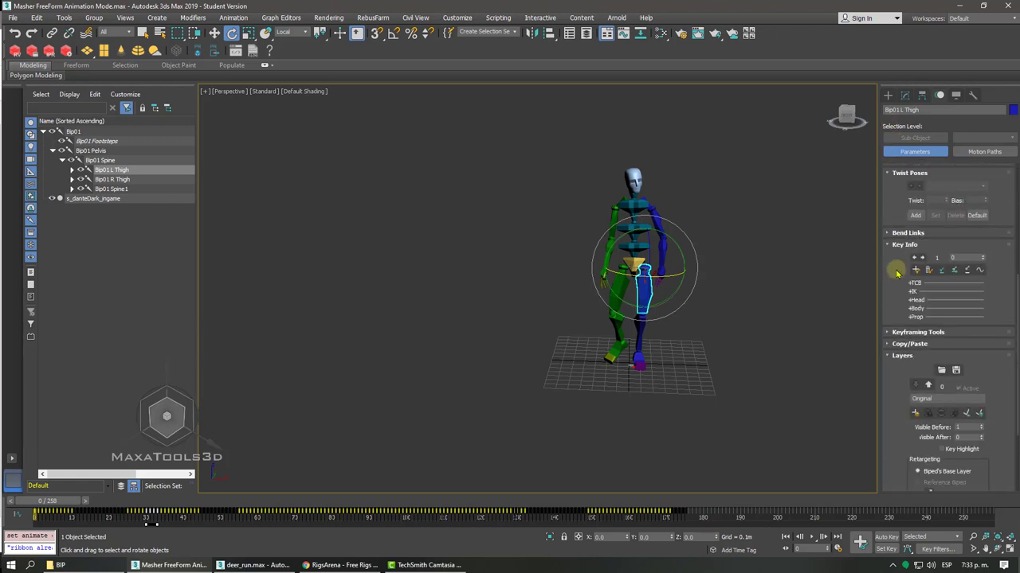
pyautogui.click(894, 333)
pyautogui.click(949, 345)
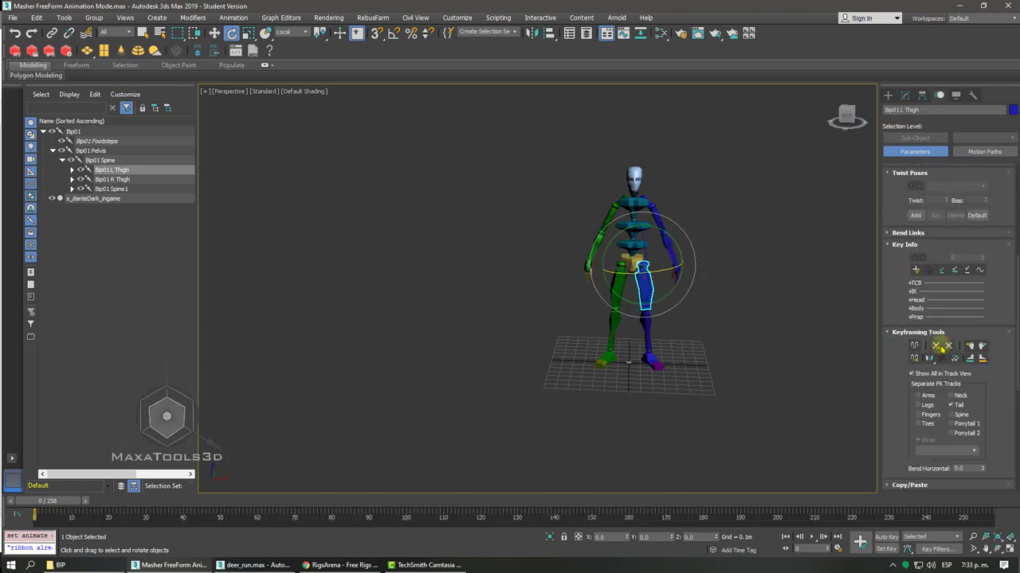
pyautogui.moveTo(36, 510); pyautogui.dragTo(57, 514)
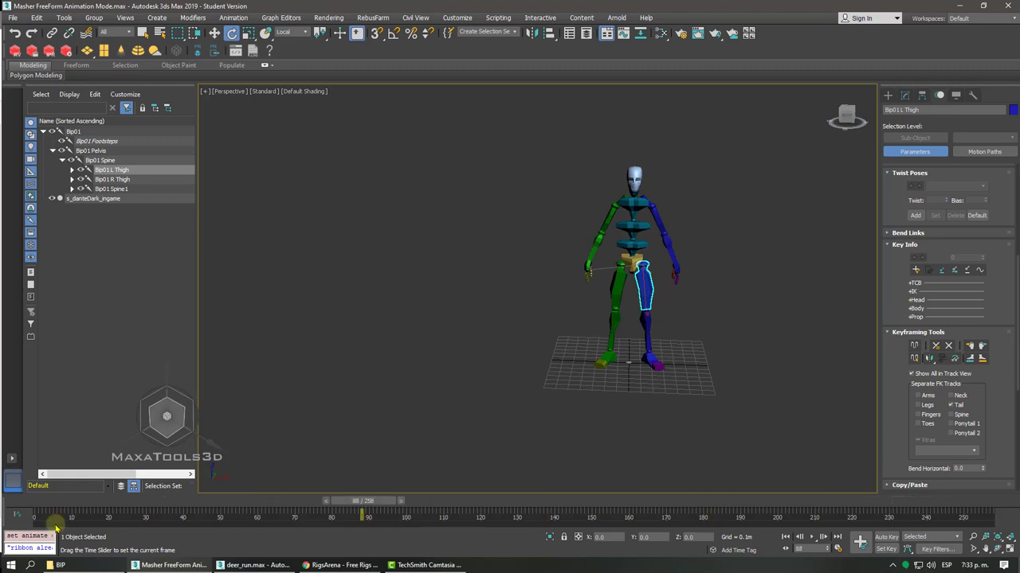
# - Select Bip01 L UpperArm and switch to the Scale tool
pyautogui.scroll(5, 484, 271)
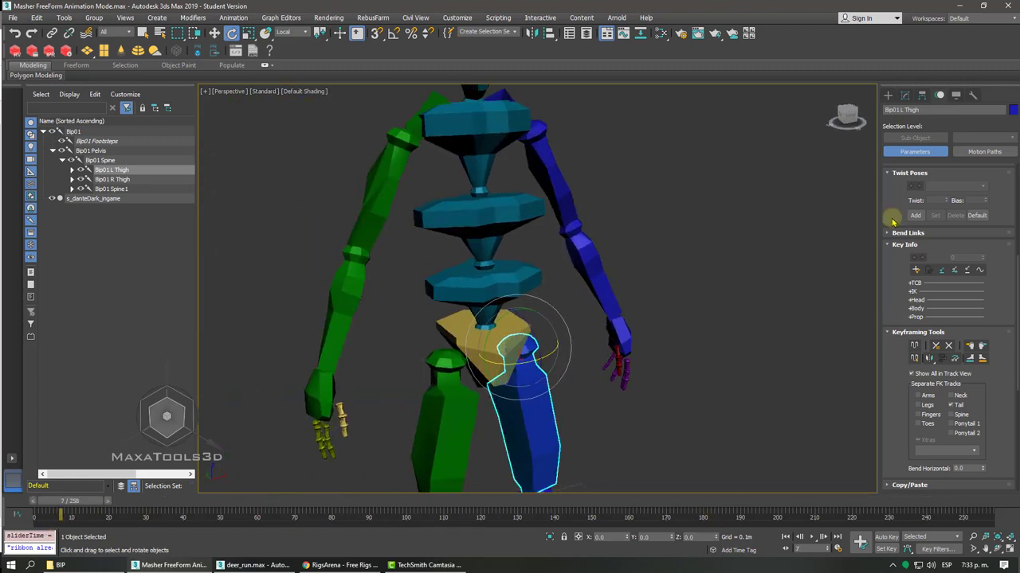
pyautogui.scroll(5, 900, 359)
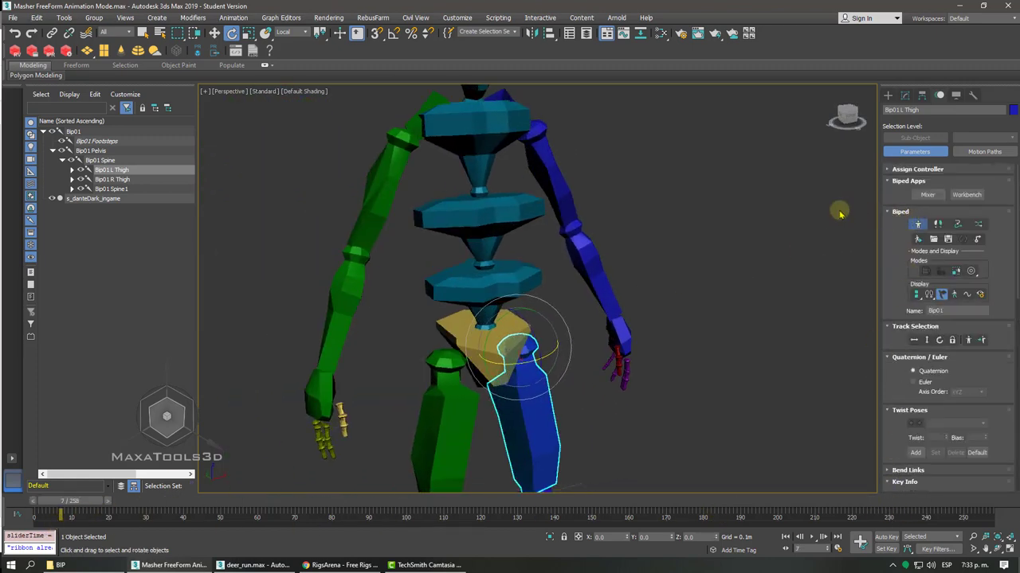
pyautogui.click(550, 159)
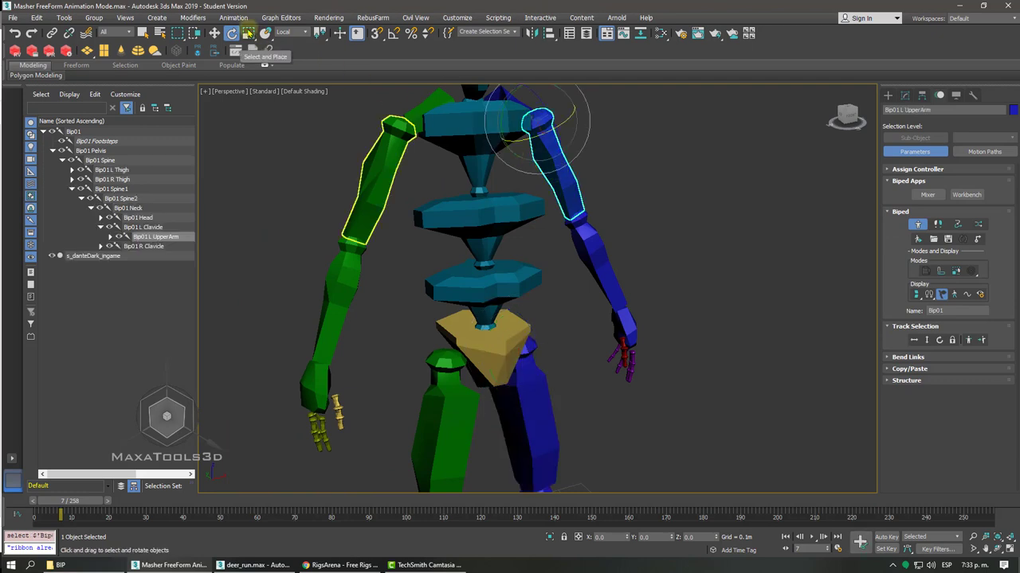
pyautogui.click(247, 33)
pyautogui.keyDown('alt'); pyautogui.moveTo(430, 335); pyautogui.dragTo(488, 352, button='middle'); pyautogui.keyUp('alt')
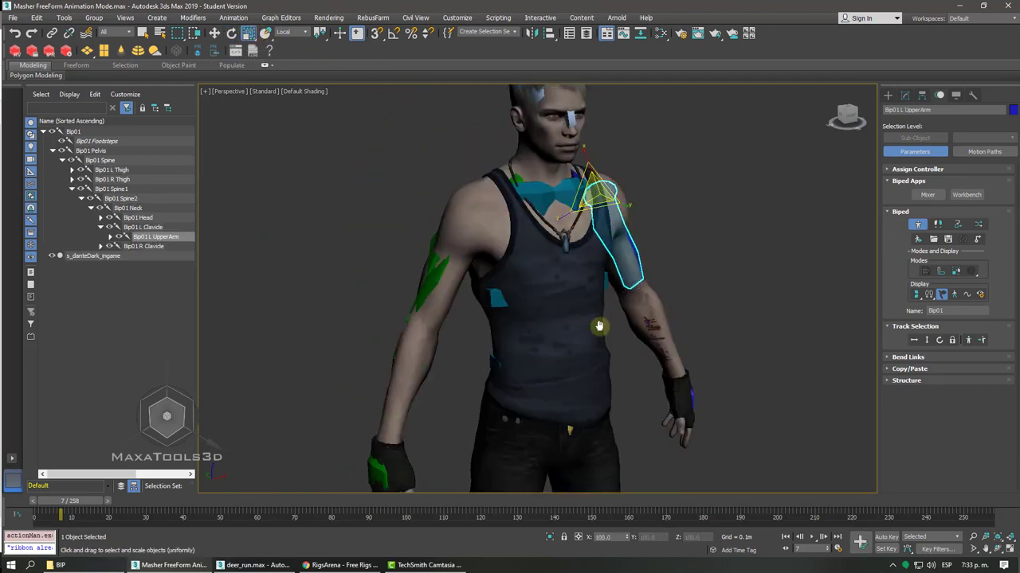
# - Zoom and turn the view front-on, switch to Move, and bring up deer_run.max
pyautogui.scroll(-3, 599, 326)
pyautogui.scroll(3, 599, 327)
pyautogui.scroll(2, 599, 327)
pyautogui.scroll(3, 599, 327)
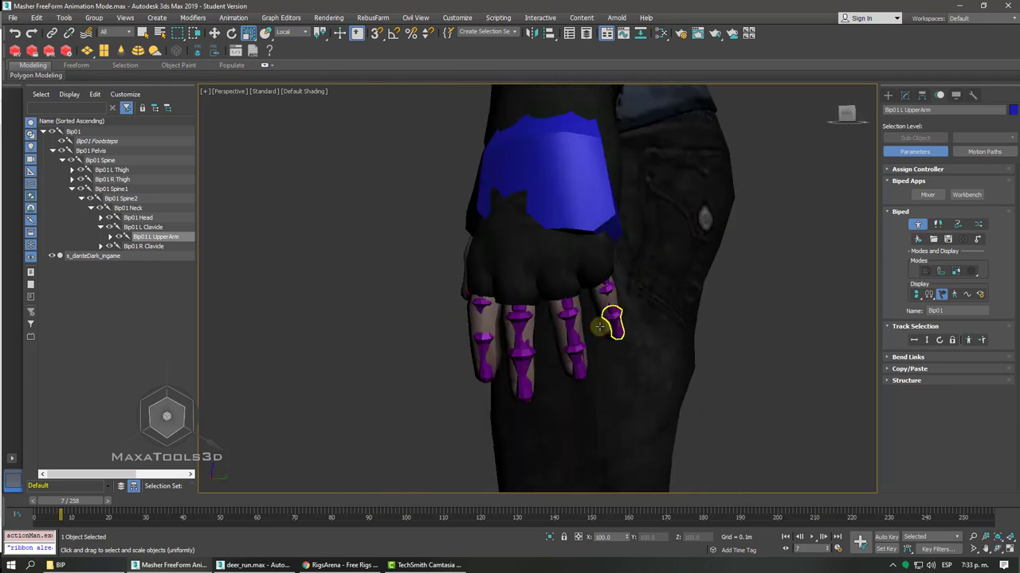
pyautogui.scroll(-2, 599, 327)
pyautogui.scroll(-2, 599, 326)
pyautogui.scroll(-2, 599, 327)
pyautogui.scroll(-1, 599, 327)
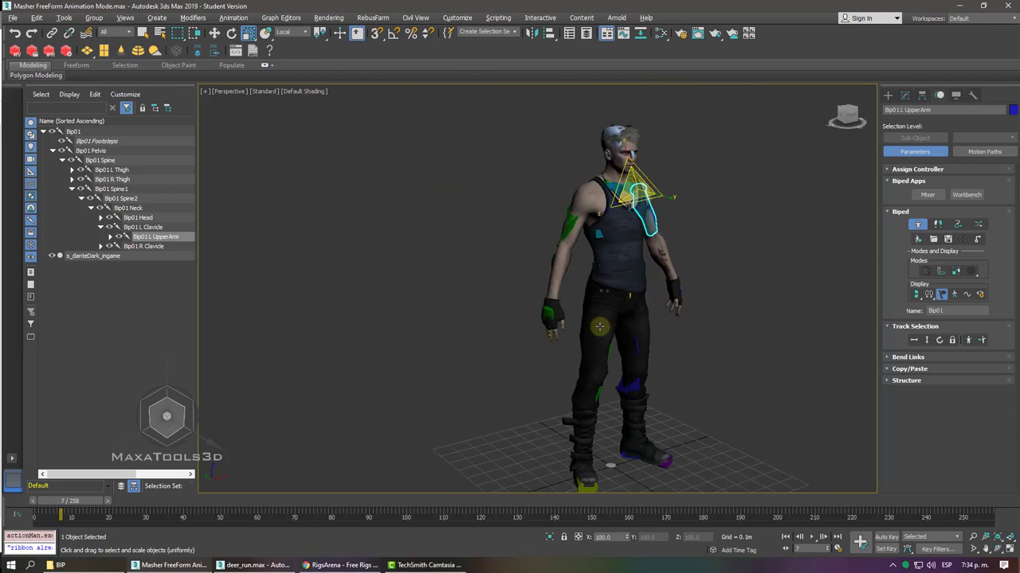
pyautogui.keyDown('alt'); pyautogui.moveTo(599, 326); pyautogui.dragTo(599, 326, button='middle'); pyautogui.keyUp('alt')
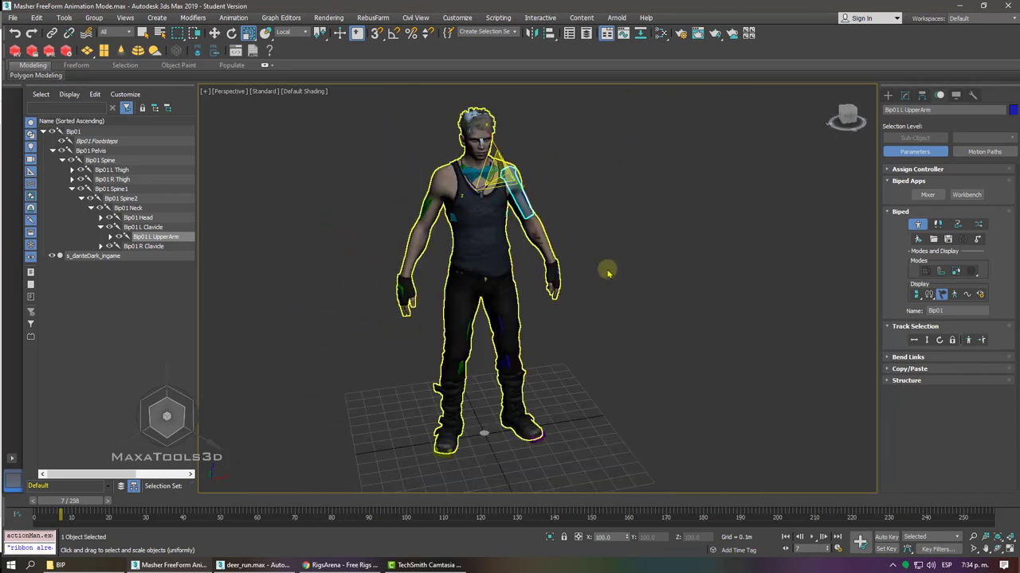
pyautogui.press('w')
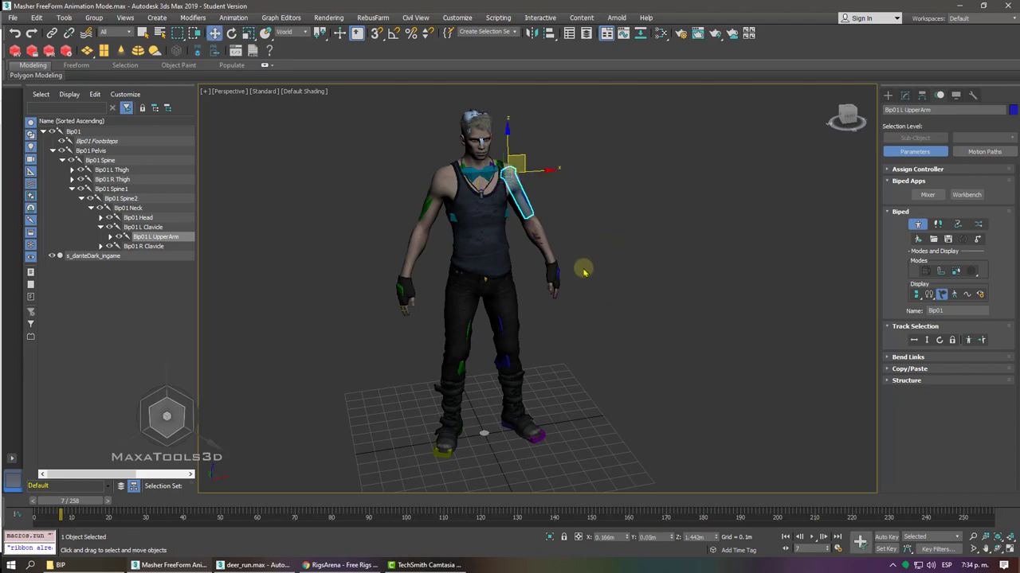
pyautogui.click(231, 564)
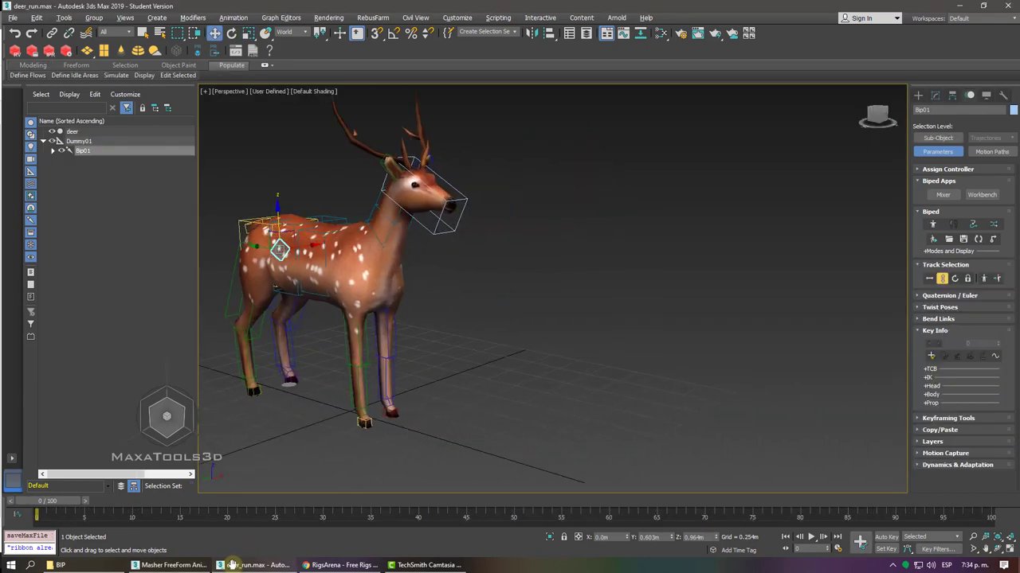
# - Create a new standing biped, Bip002, beside the deer via Create > Systems > Biped
pyautogui.keyDown('alt'); pyautogui.moveTo(446, 335); pyautogui.dragTo(658, 278, button='middle'); pyautogui.keyUp('alt')
pyautogui.click(915, 98)
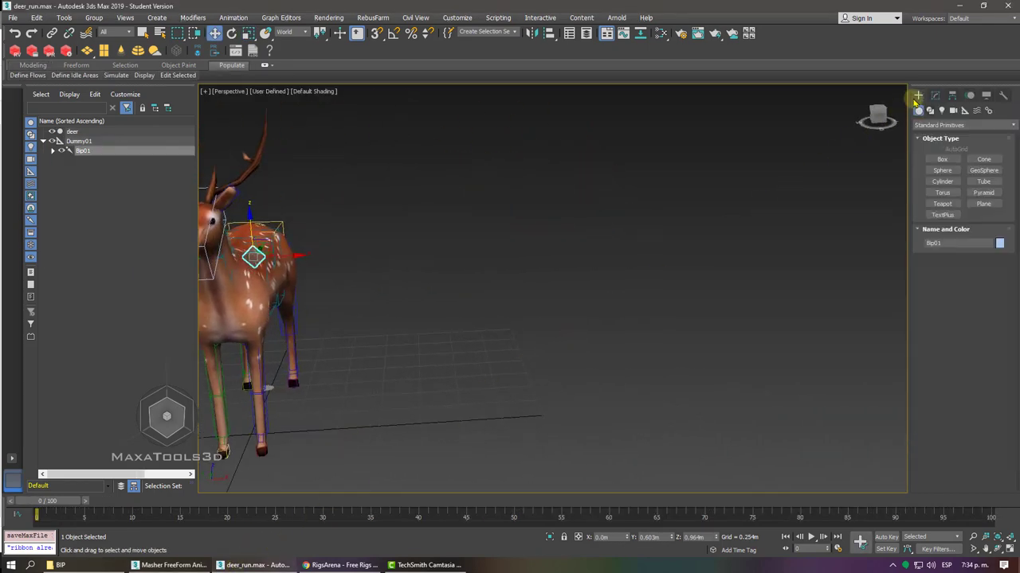
pyautogui.click(990, 110)
pyautogui.click(941, 170)
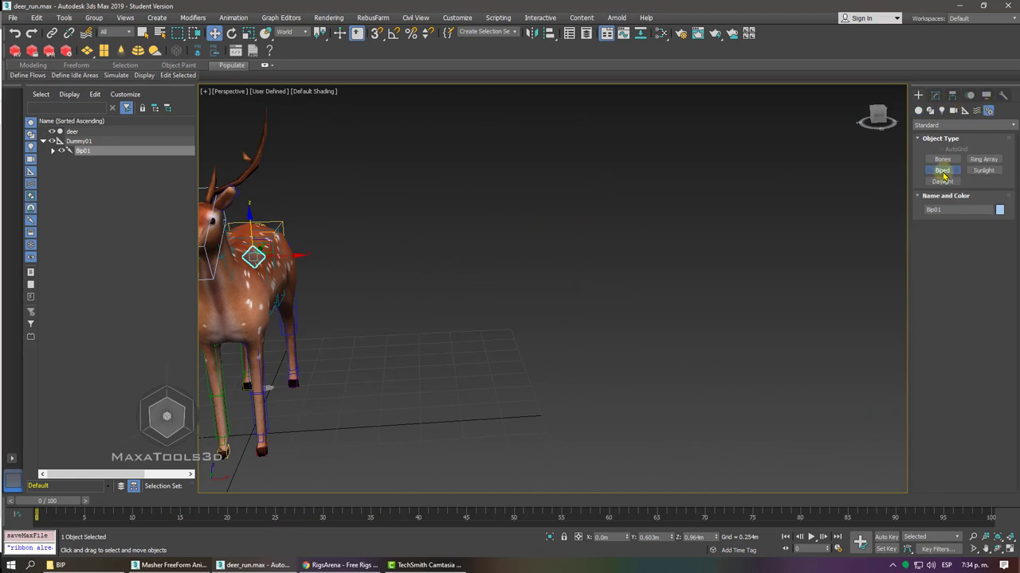
pyautogui.moveTo(514, 392); pyautogui.dragTo(518, 203)
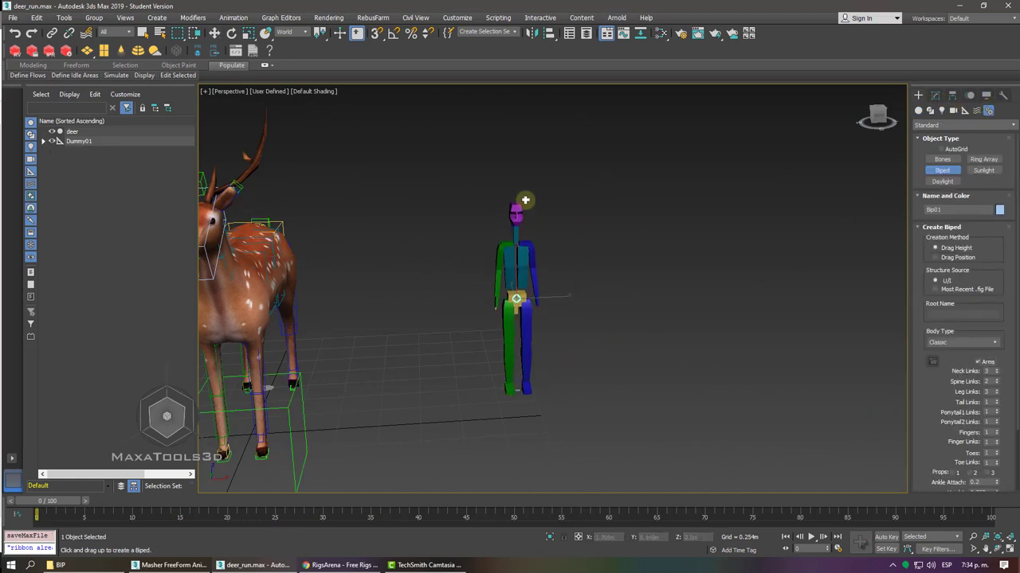
# - Orbit around the deer and new biped, then switch to the Masher FreeForm scene
pyautogui.keyDown('alt'); pyautogui.moveTo(587, 246); pyautogui.dragTo(586, 242, button='middle'); pyautogui.keyUp('alt')
pyautogui.keyDown('alt'); pyautogui.moveTo(586, 243); pyautogui.dragTo(587, 242, button='middle'); pyautogui.keyUp('alt')
pyautogui.click(171, 565)
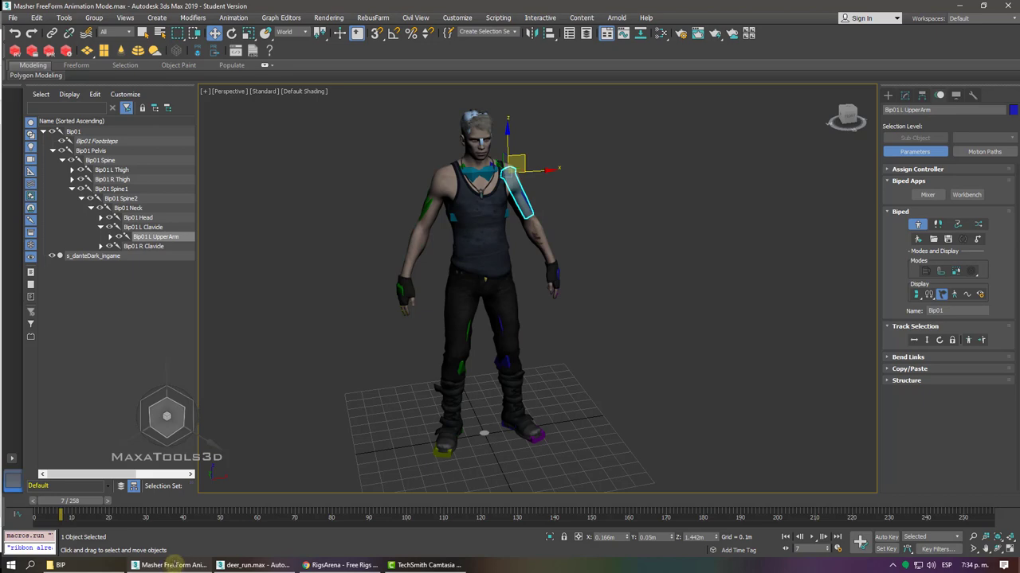
# - Hide the Masher mesh, save the biped figure as FIG.fig, and return to deer_run.max
pyautogui.hotkey('shift', 'g')
pyautogui.hotkey('shift', 'g')
pyautogui.hotkey('shift', 'g')
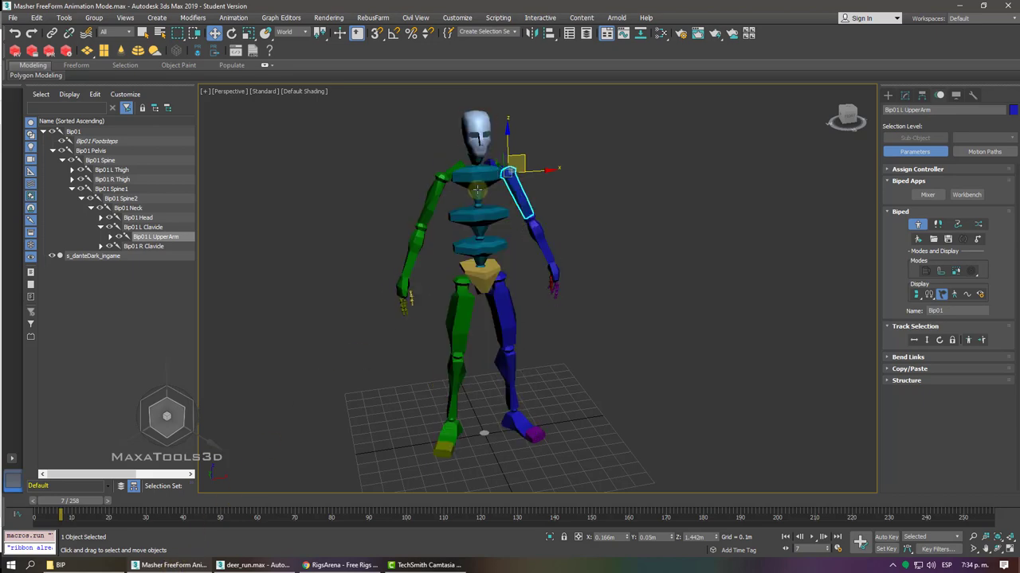
pyautogui.hotkey('shift', 'z')
pyautogui.hotkey('shift', 'z')
pyautogui.hotkey('shift', 'z')
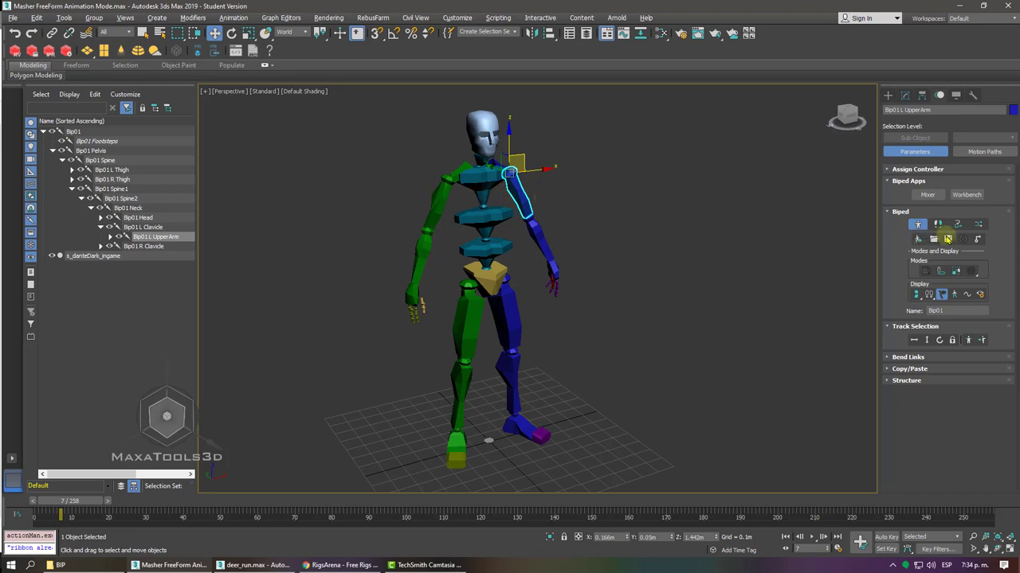
pyautogui.click(948, 239)
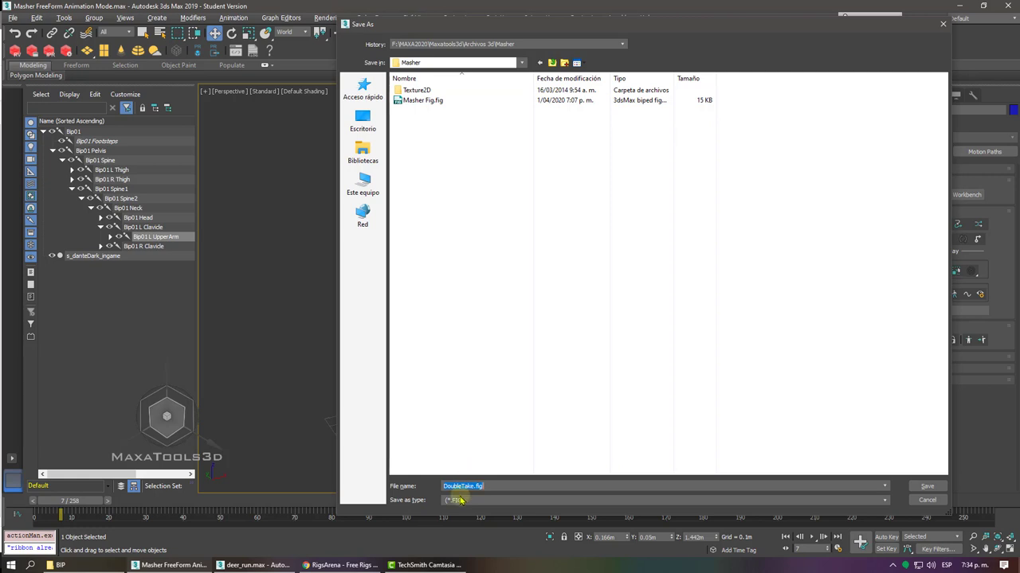
pyautogui.click(927, 486)
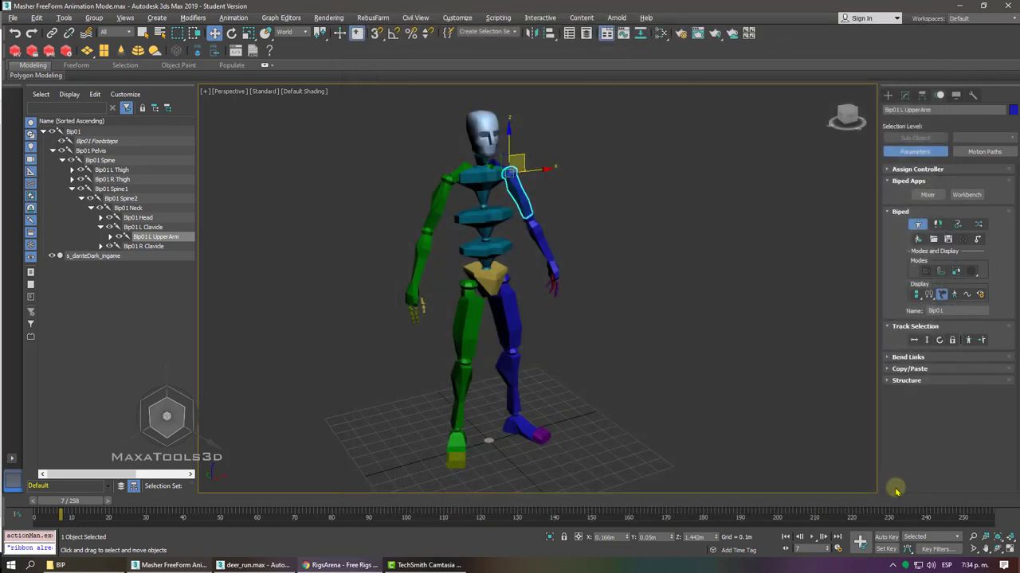
pyautogui.click(247, 566)
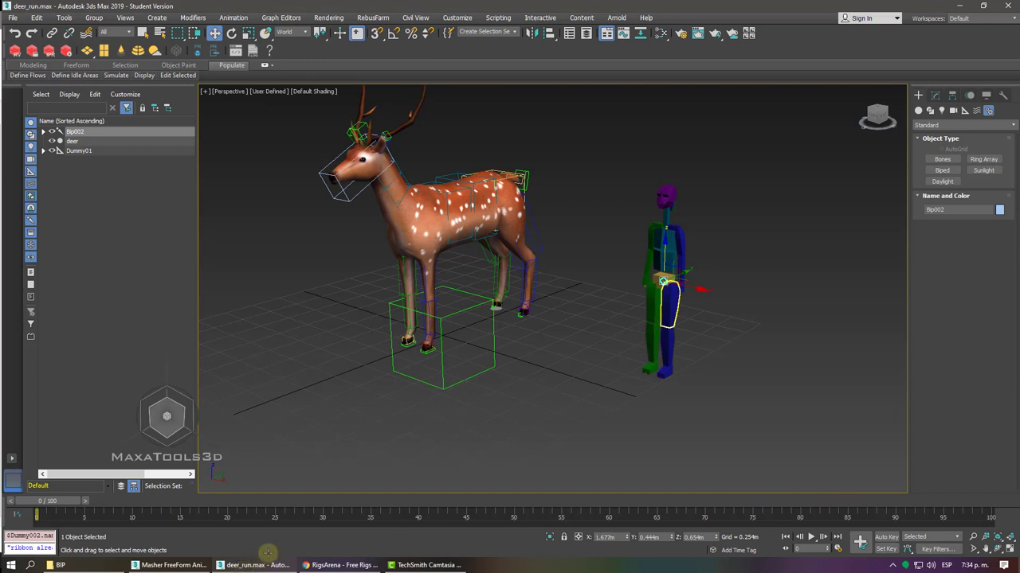
# - Enter Figure Mode on the new biped and load the FIG.fig figure file
pyautogui.click(951, 95)
pyautogui.click(969, 96)
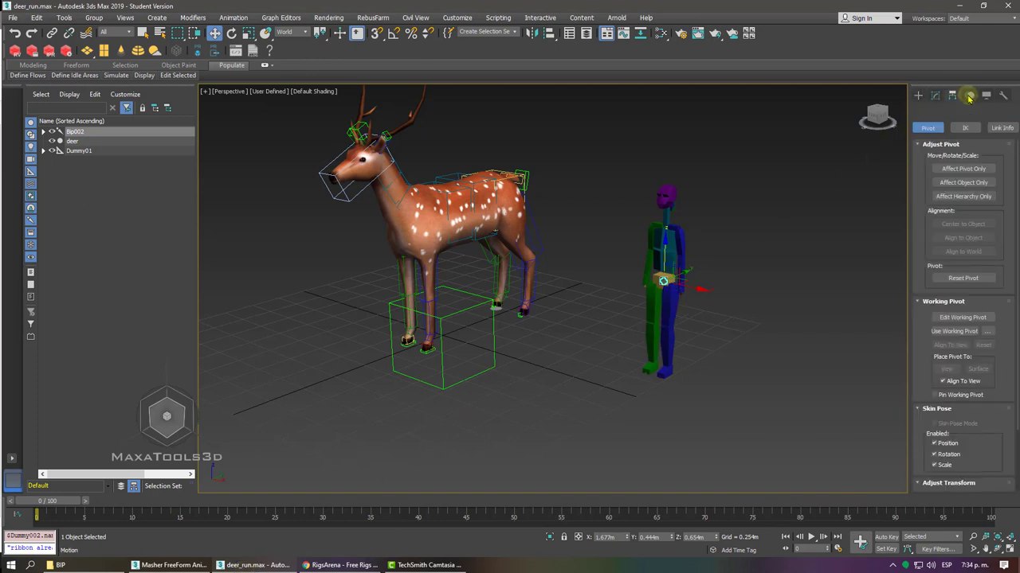
pyautogui.click(970, 97)
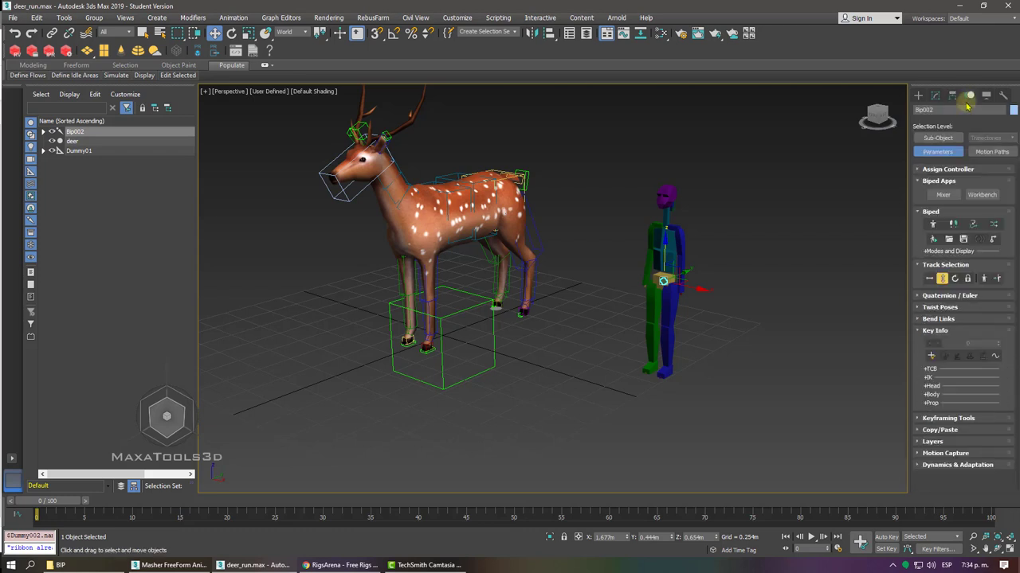
pyautogui.click(933, 227)
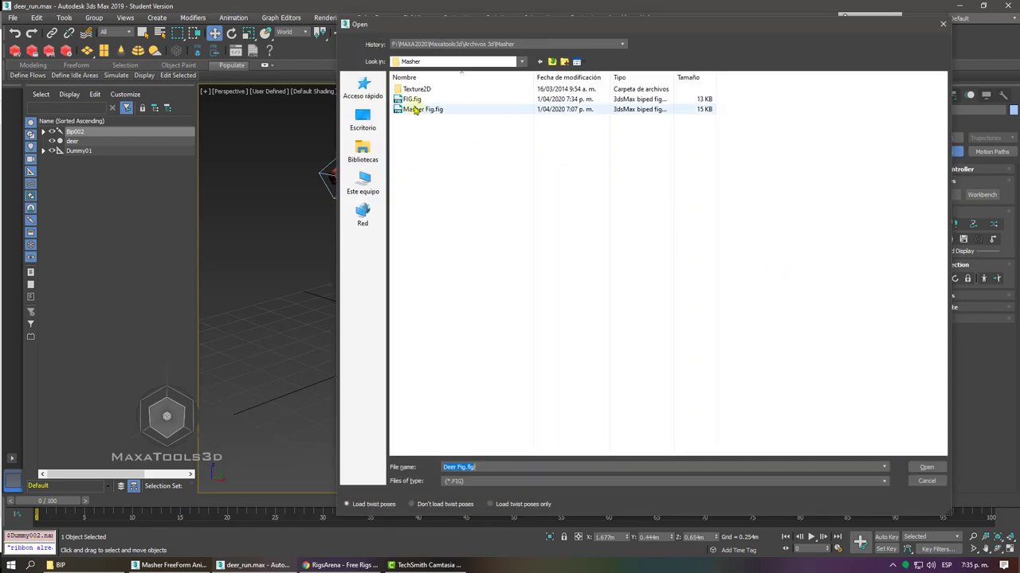
pyautogui.click(408, 101)
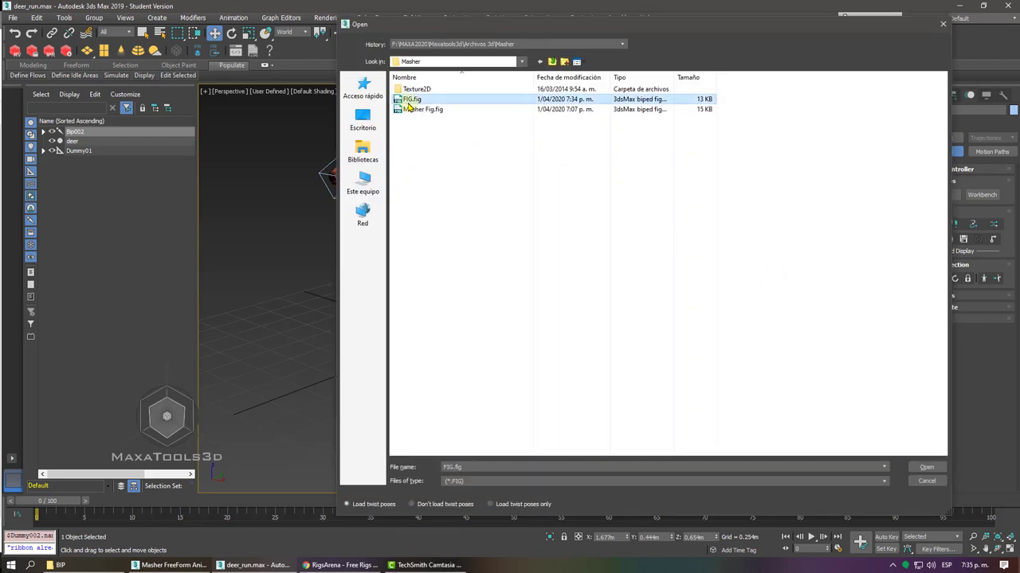
pyautogui.click(924, 468)
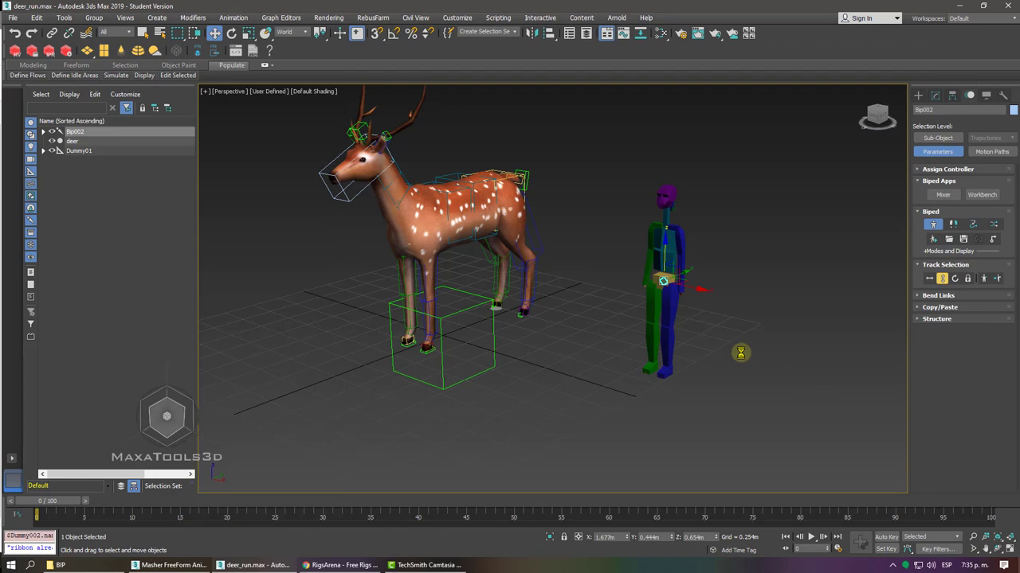
# - Frame the enlarged biped and set its Structure body type to Skeleton
pyautogui.press('z')
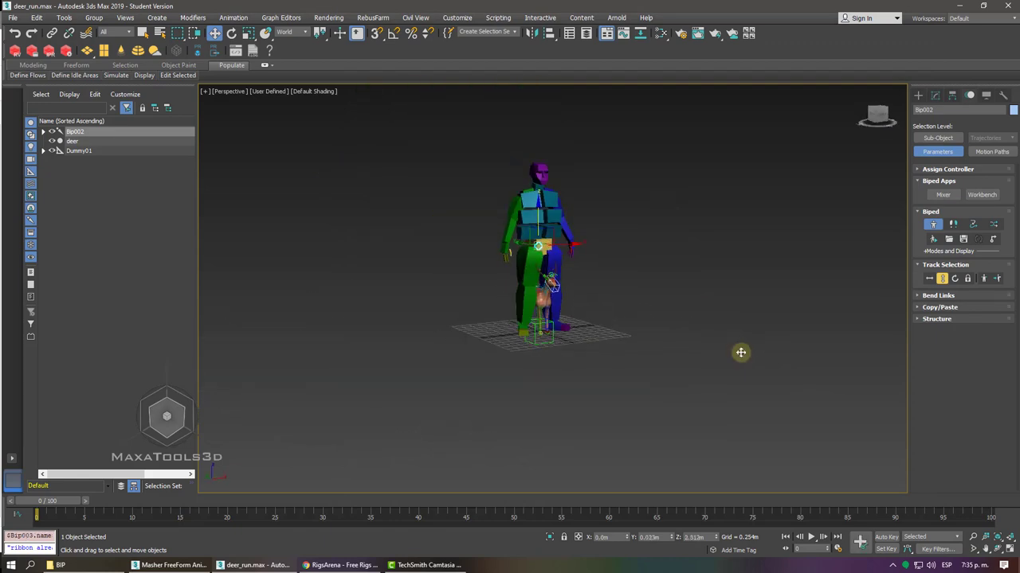
pyautogui.keyDown('alt'); pyautogui.moveTo(741, 353); pyautogui.dragTo(741, 356, button='middle'); pyautogui.keyUp('alt')
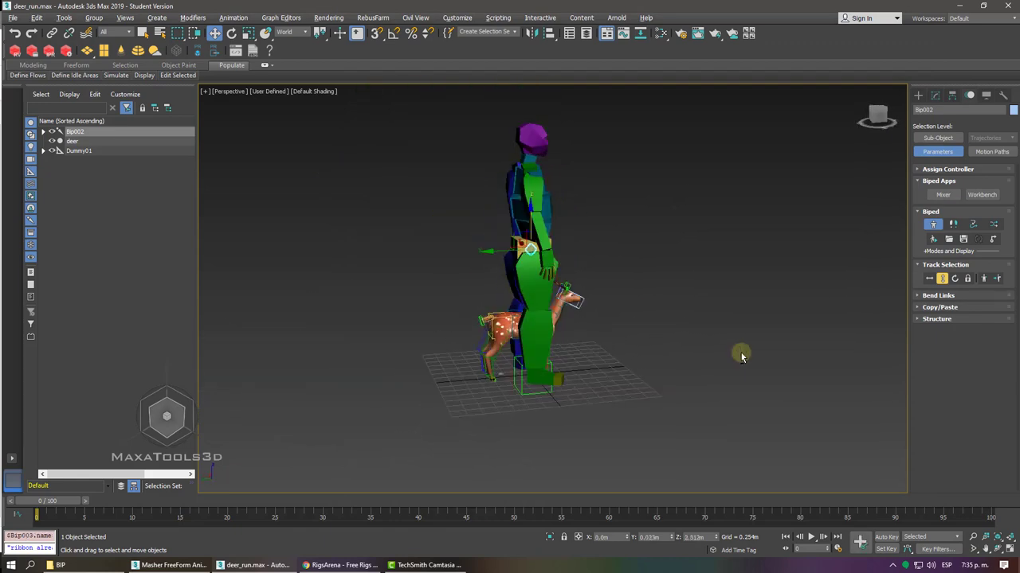
pyautogui.hotkey('shift', 'z')
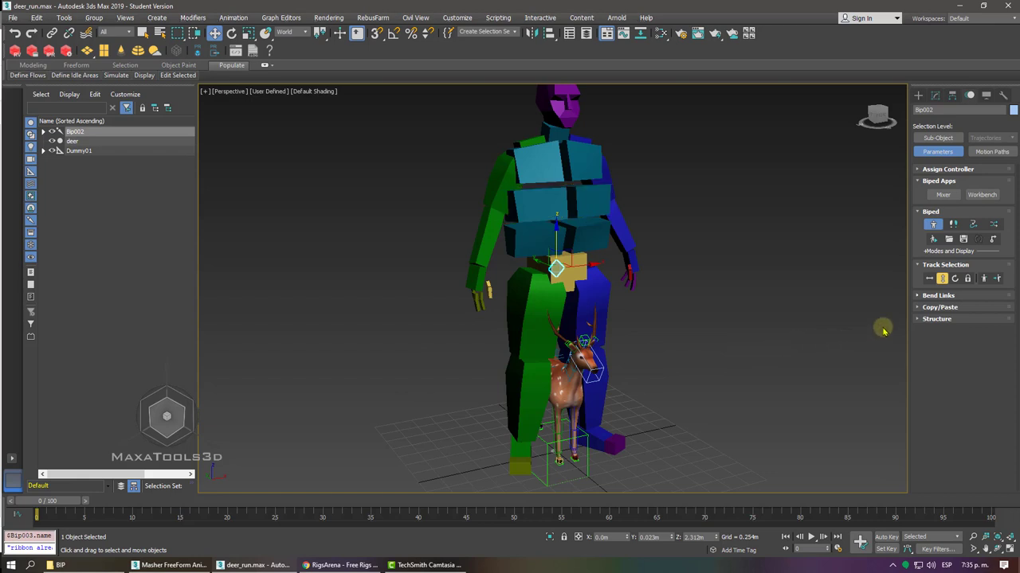
pyautogui.click(936, 318)
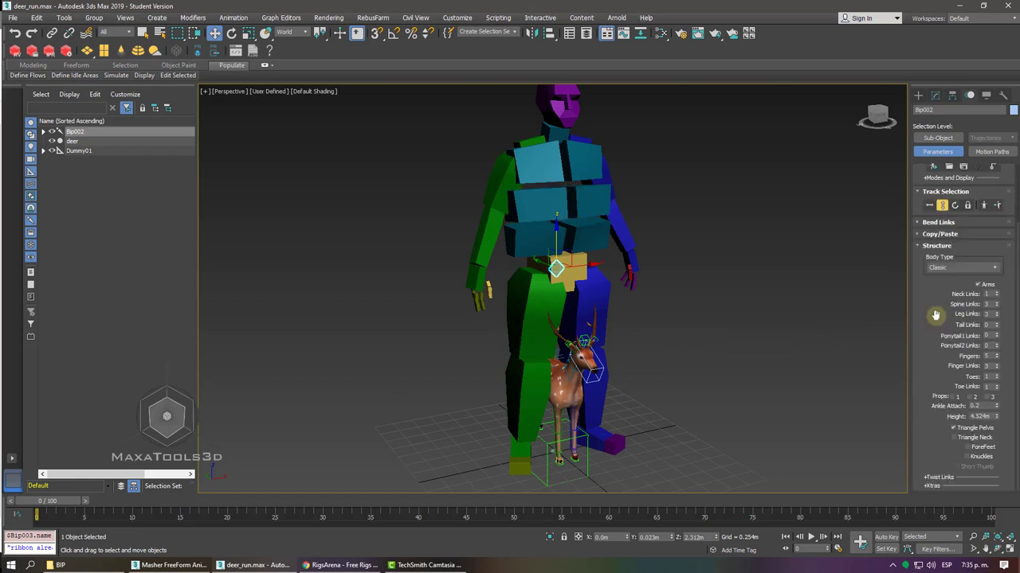
pyautogui.click(996, 268)
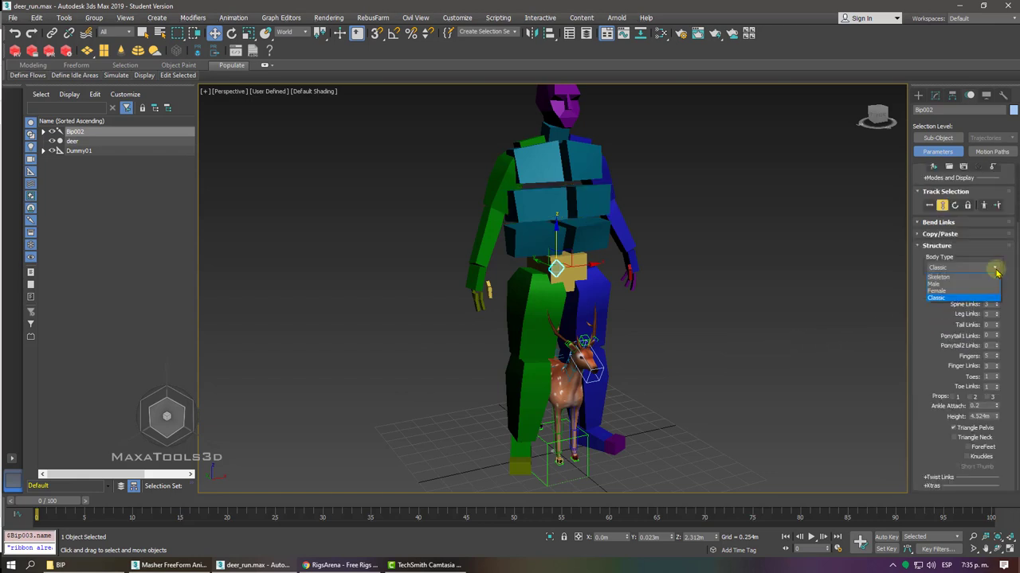
pyautogui.click(946, 278)
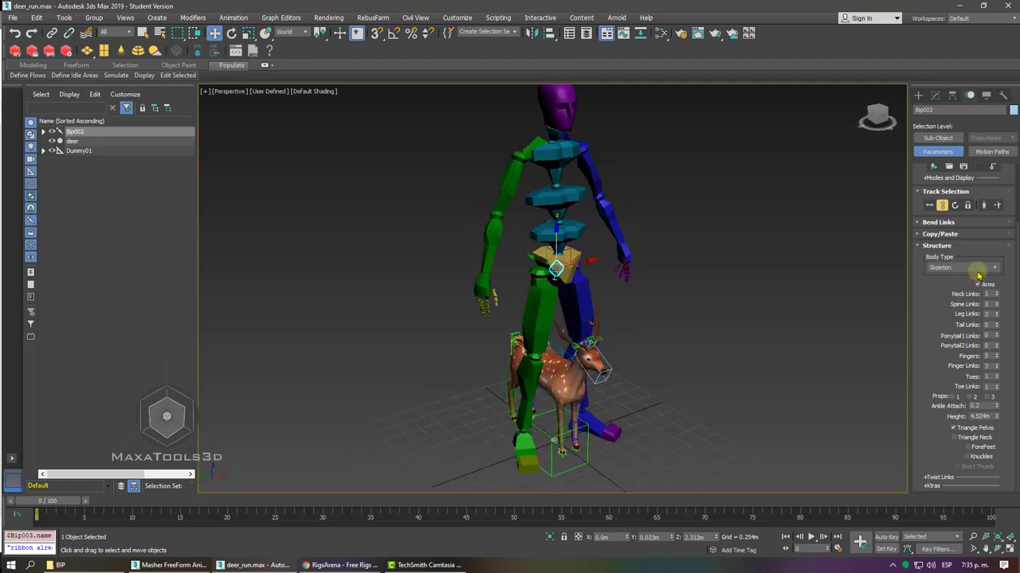
# - Try the Male, Female and Classic body types, then return to Skeleton
pyautogui.click(980, 275)
pyautogui.click(955, 285)
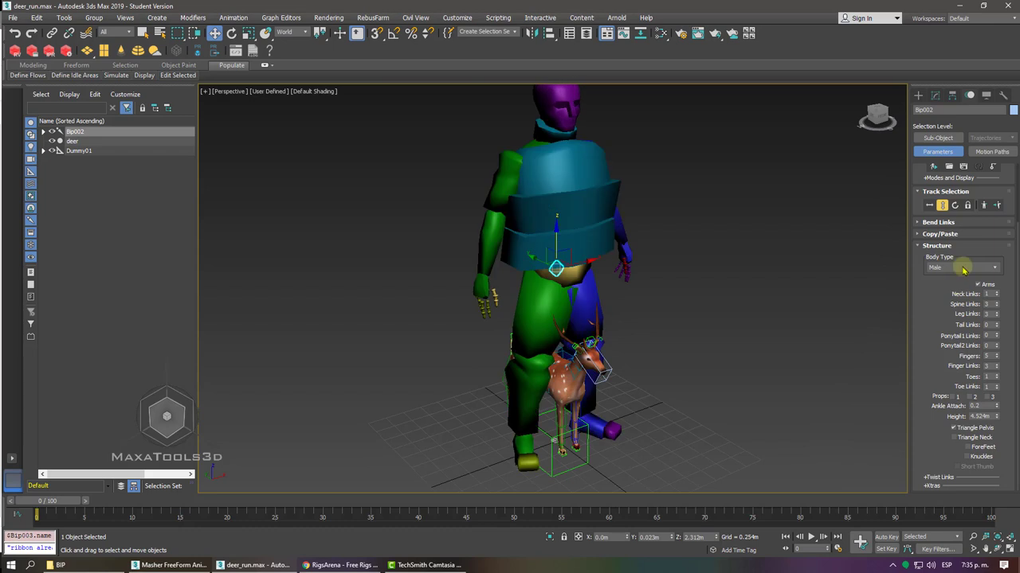
pyautogui.click(964, 268)
pyautogui.click(942, 293)
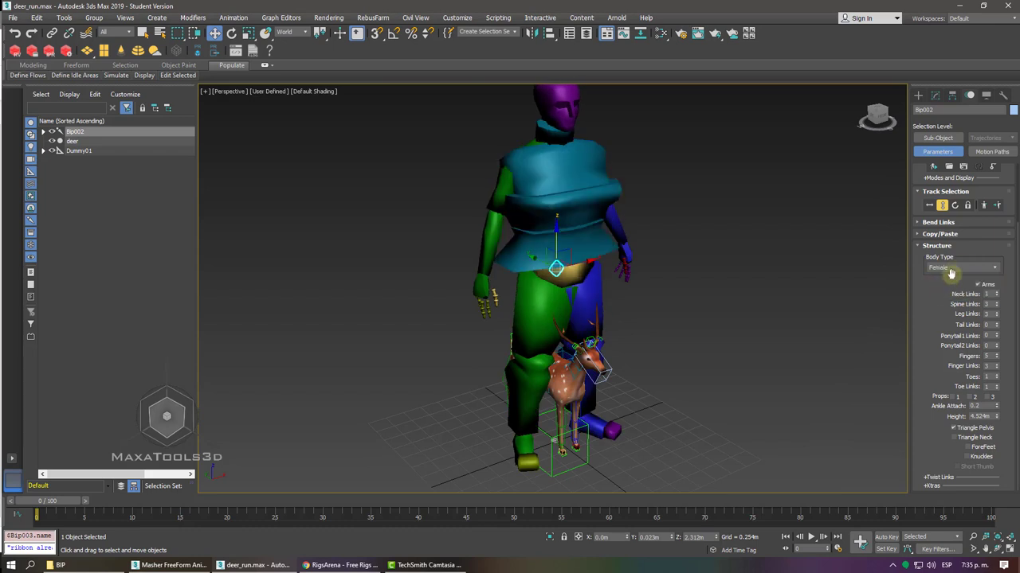
pyautogui.click(958, 270)
pyautogui.click(946, 298)
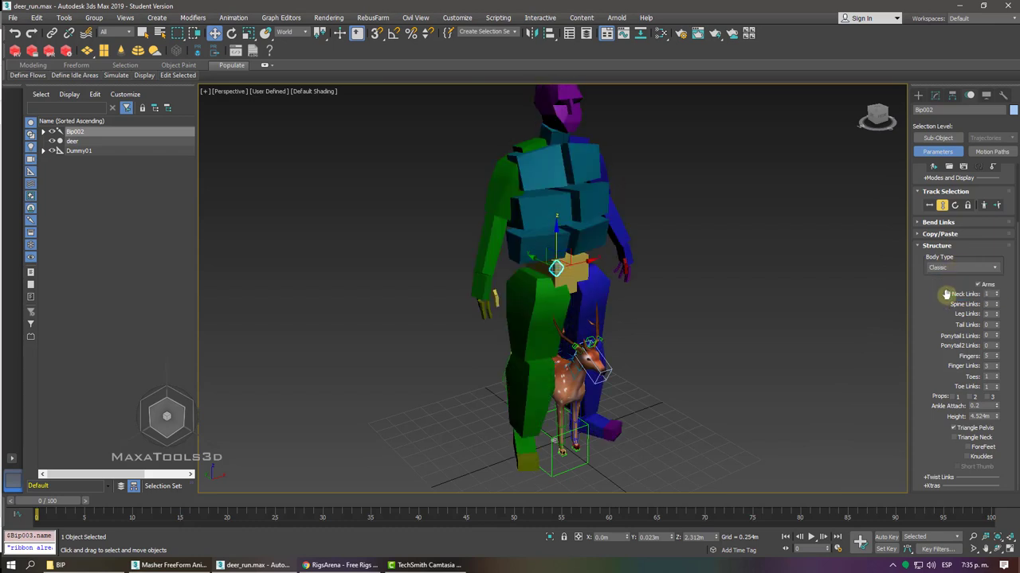
pyautogui.click(954, 269)
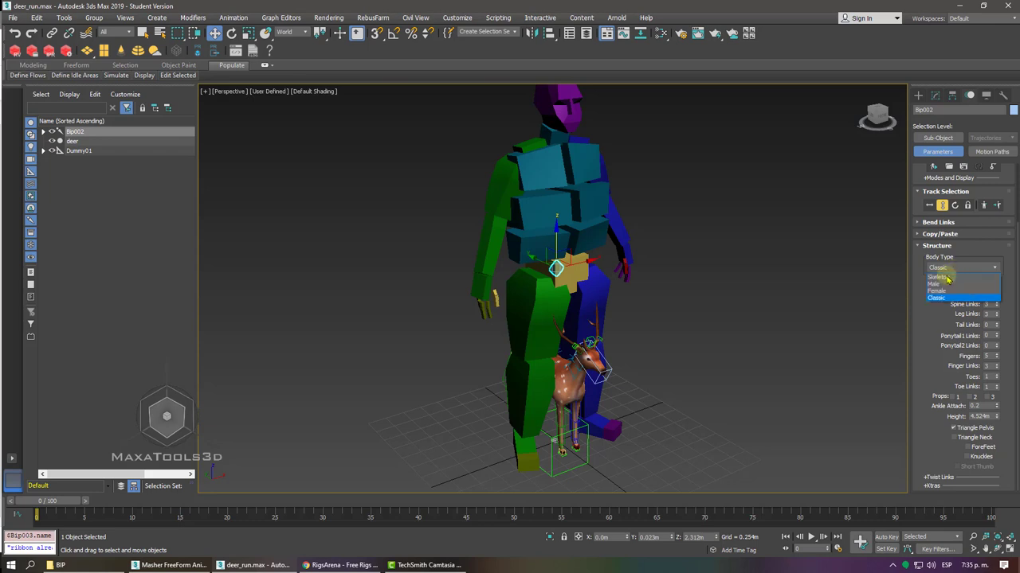
pyautogui.click(946, 279)
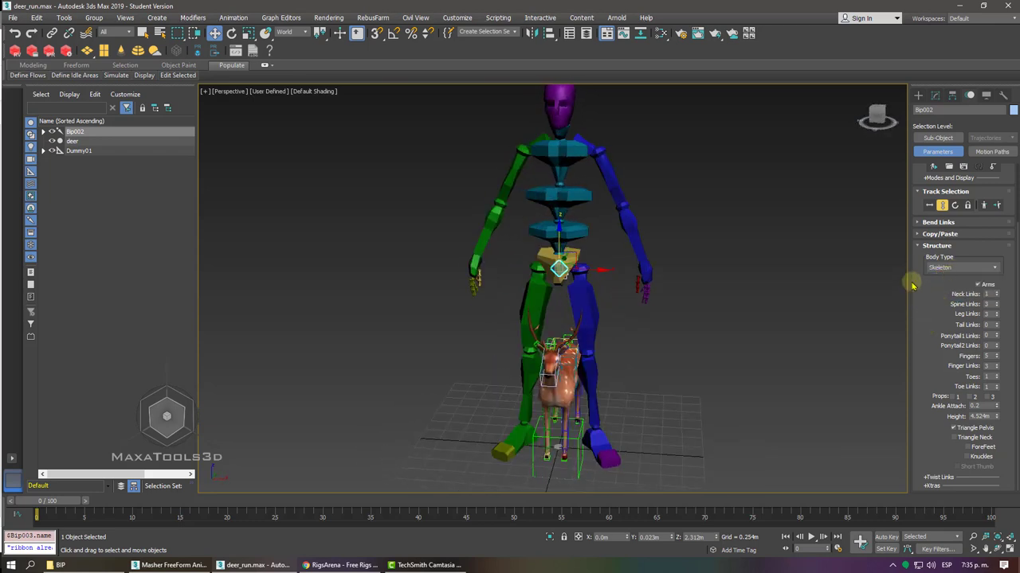
# - Look through the Copy/Paste and Bend Links rollouts and orbit around the biped and deer
pyautogui.moveTo(924, 308)
pyautogui.mouseDown()
pyautogui.moveTo(927, 382)
pyautogui.moveTo(932, 284)
pyautogui.mouseUp()
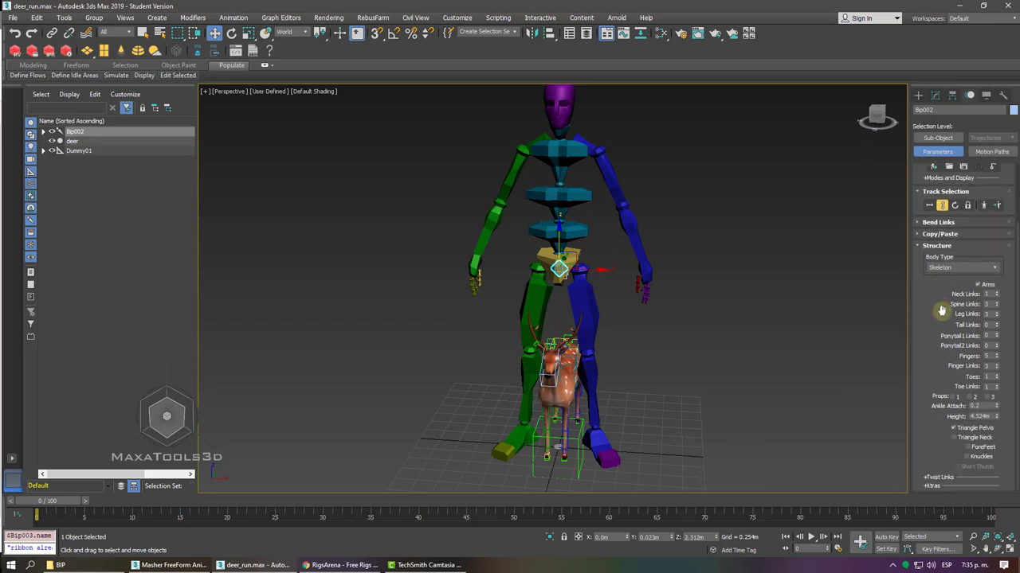
pyautogui.click(934, 238)
pyautogui.click(951, 225)
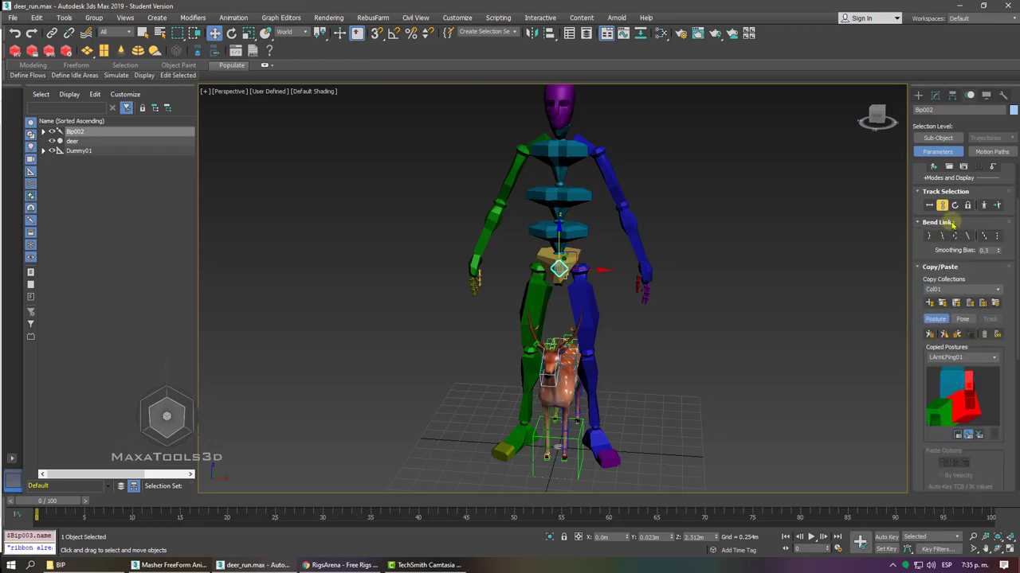
pyautogui.moveTo(921, 177); pyautogui.dragTo(926, 295)
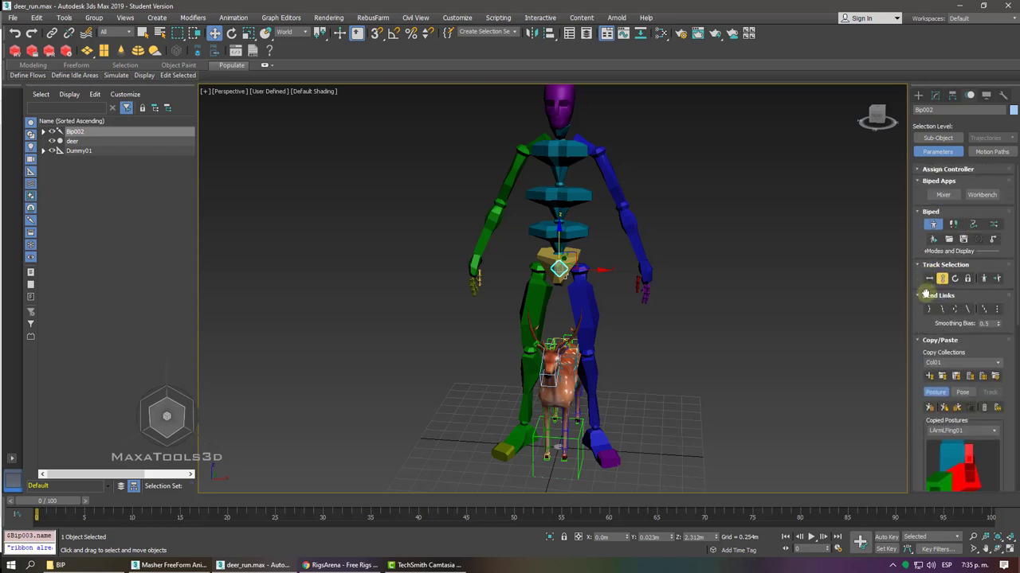
pyautogui.scroll(-2, 796, 284)
pyautogui.scroll(-2, 785, 285)
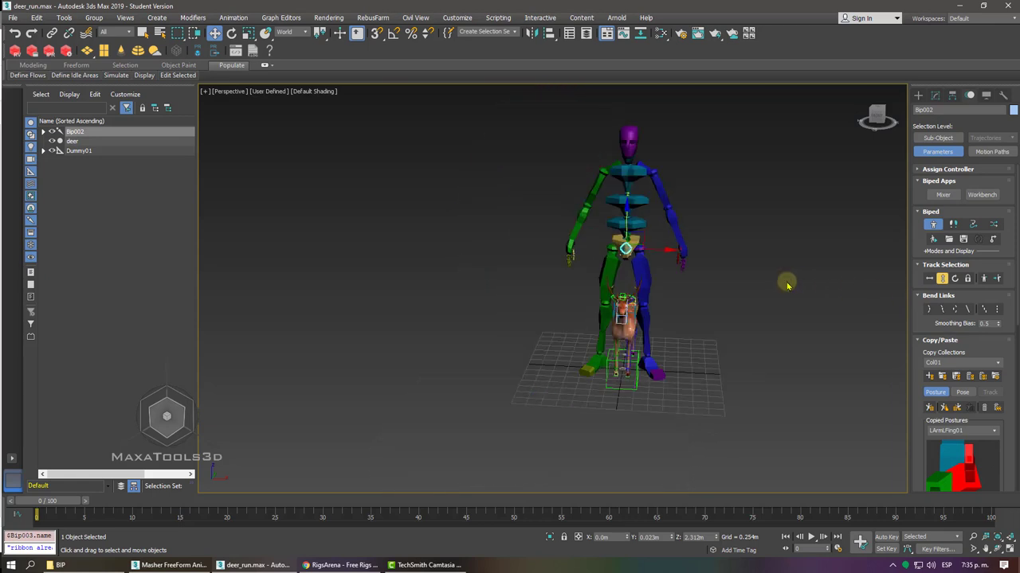
pyautogui.scroll(-1, 785, 282)
pyautogui.keyDown('alt'); pyautogui.moveTo(786, 284); pyautogui.dragTo(785, 282, button='middle'); pyautogui.keyUp('alt')
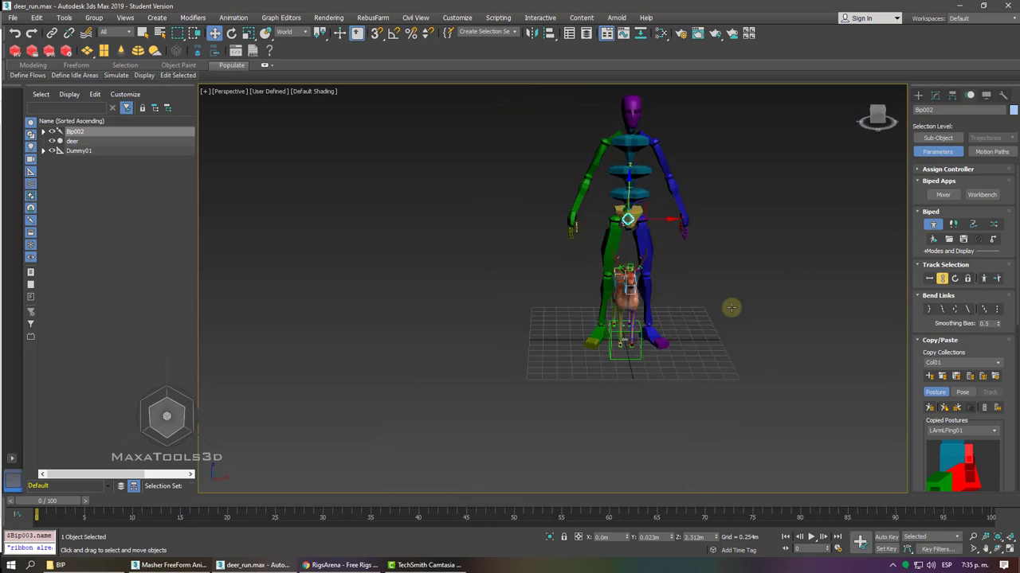
# - Delete the upright biped and hide the deer mesh
pyautogui.press('Delete')
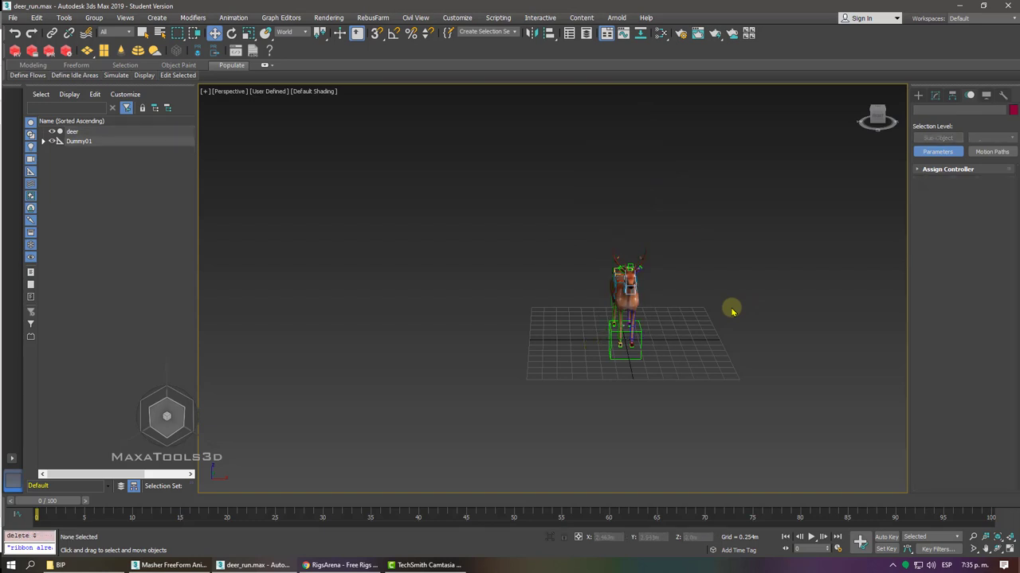
pyautogui.scroll(2, 731, 309)
pyautogui.scroll(3, 697, 309)
pyautogui.scroll(-2, 698, 308)
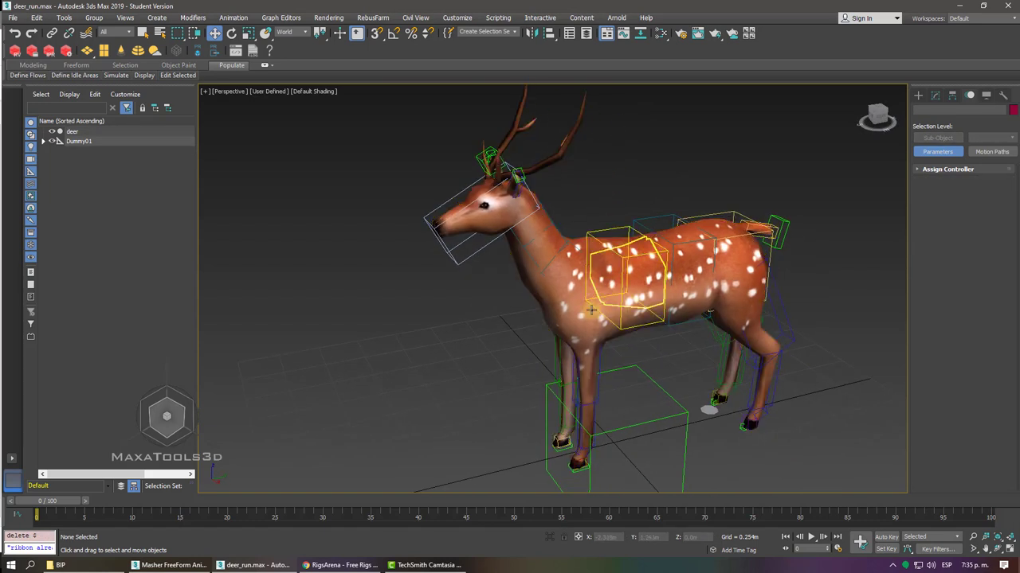
pyautogui.click(583, 311)
pyautogui.hotkey('alt', 'h')
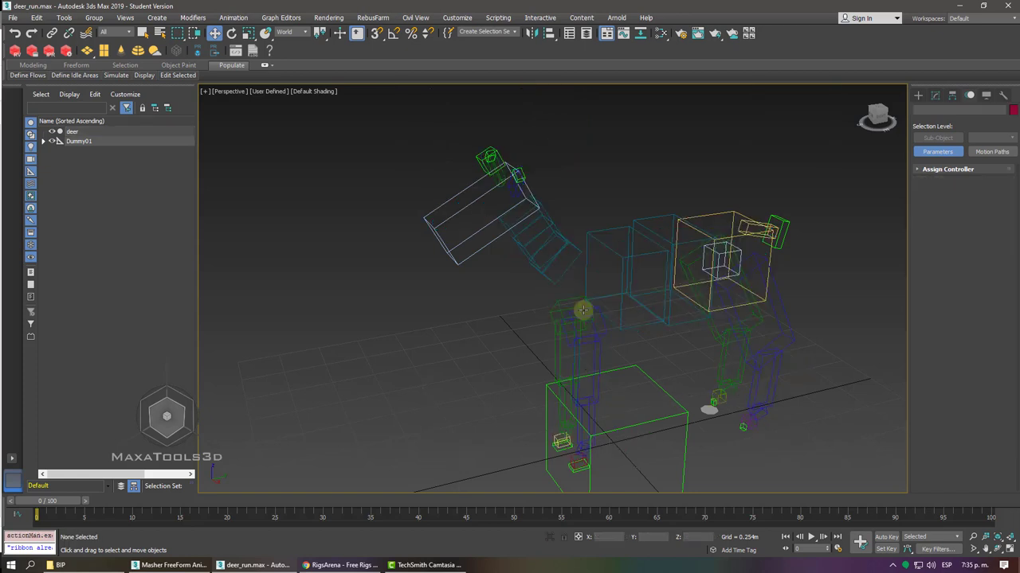
# - Box-select all the deer rig's bones and uncheck Renderable in Object Properties
pyautogui.click(655, 300)
pyautogui.keyDown('alt'); pyautogui.moveTo(655, 300); pyautogui.dragTo(651, 296, button='middle'); pyautogui.keyUp('alt')
pyautogui.scroll(-5, 480, 191)
pyautogui.moveTo(475, 188); pyautogui.dragTo(728, 398)
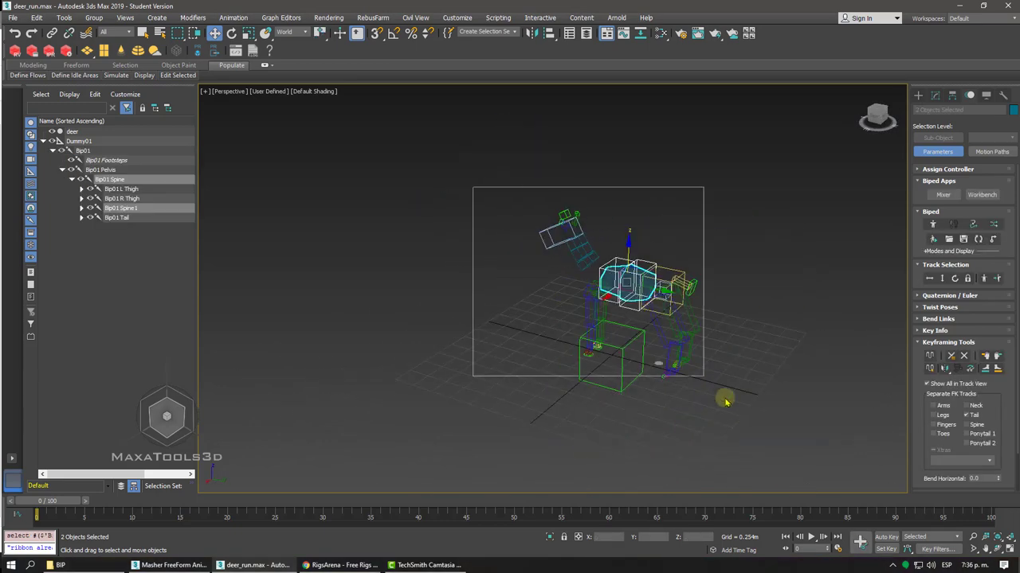
pyautogui.rightClick(667, 323)
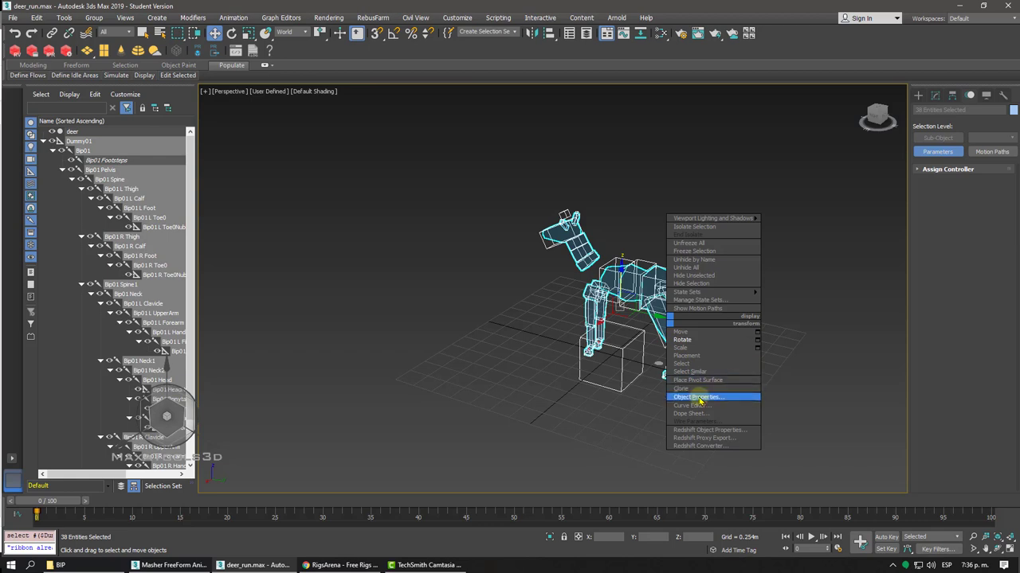
pyautogui.click(697, 396)
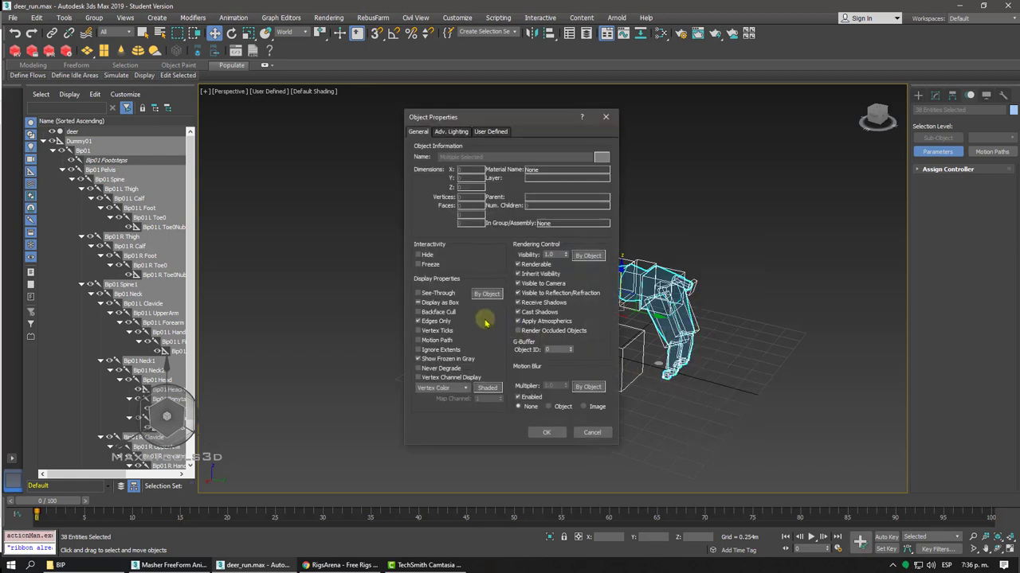
pyautogui.click(548, 432)
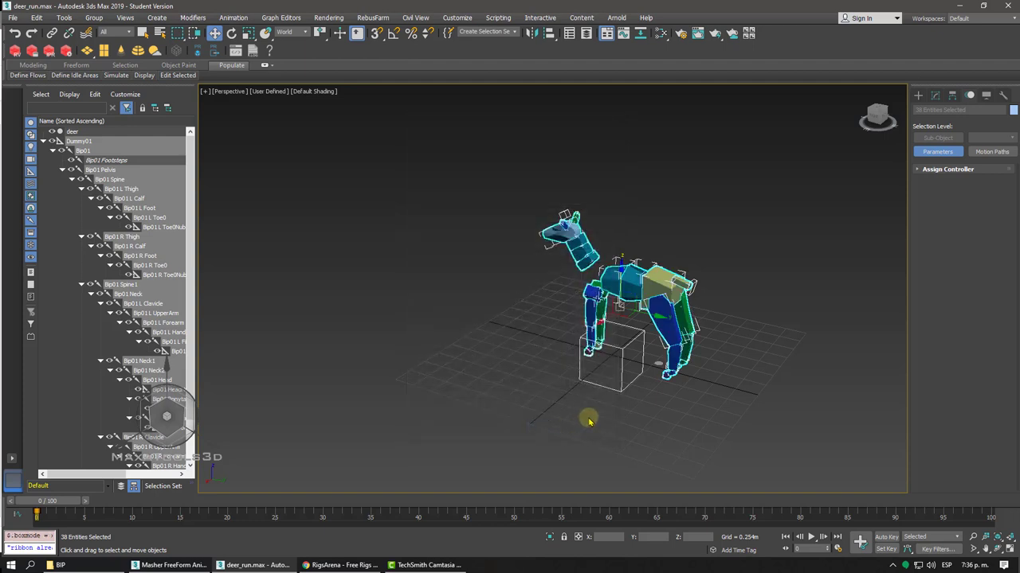
pyautogui.click(588, 417)
pyautogui.scroll(5, 587, 417)
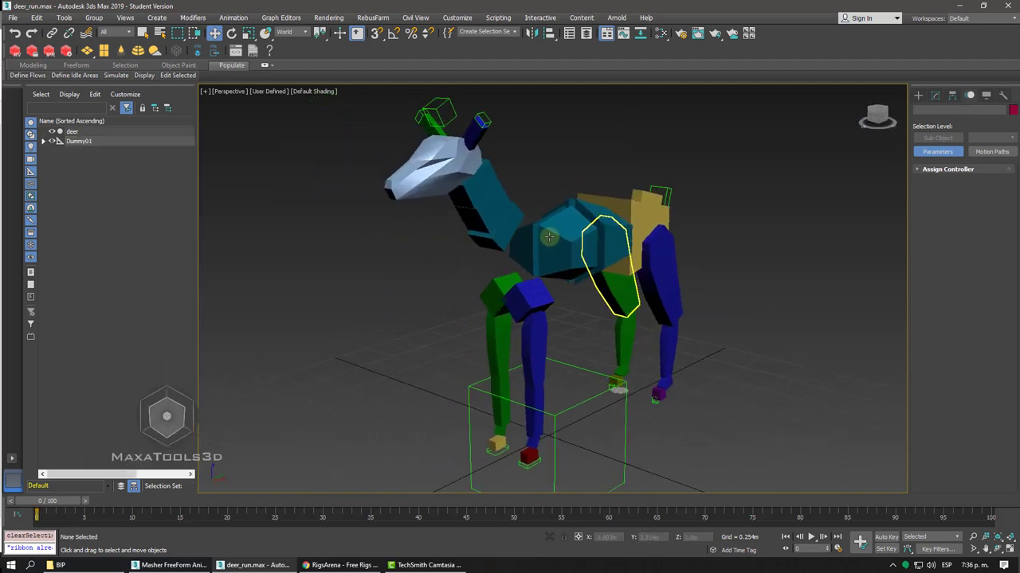
# - Select the chest spine piece and left front foot, toggling wireframe to inspect them
pyautogui.click(597, 280)
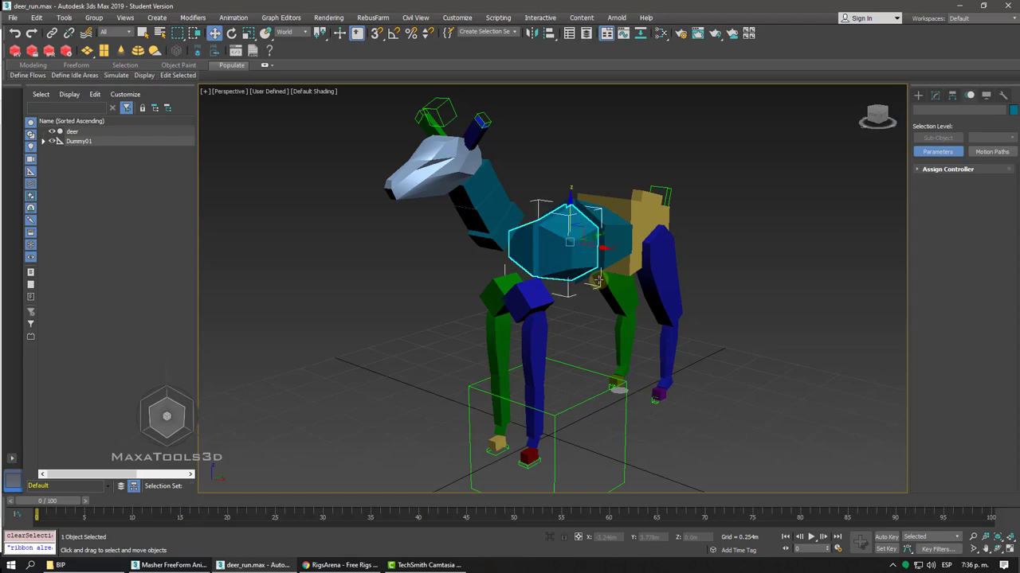
pyautogui.keyDown('alt'); pyautogui.moveTo(598, 280); pyautogui.dragTo(629, 307, button='middle'); pyautogui.keyUp('alt')
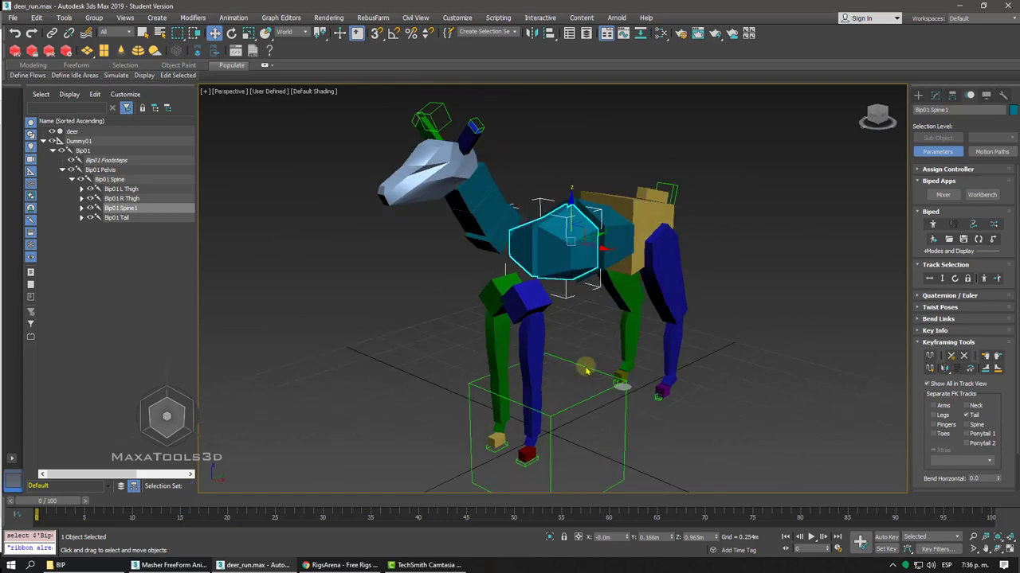
pyautogui.click(526, 453)
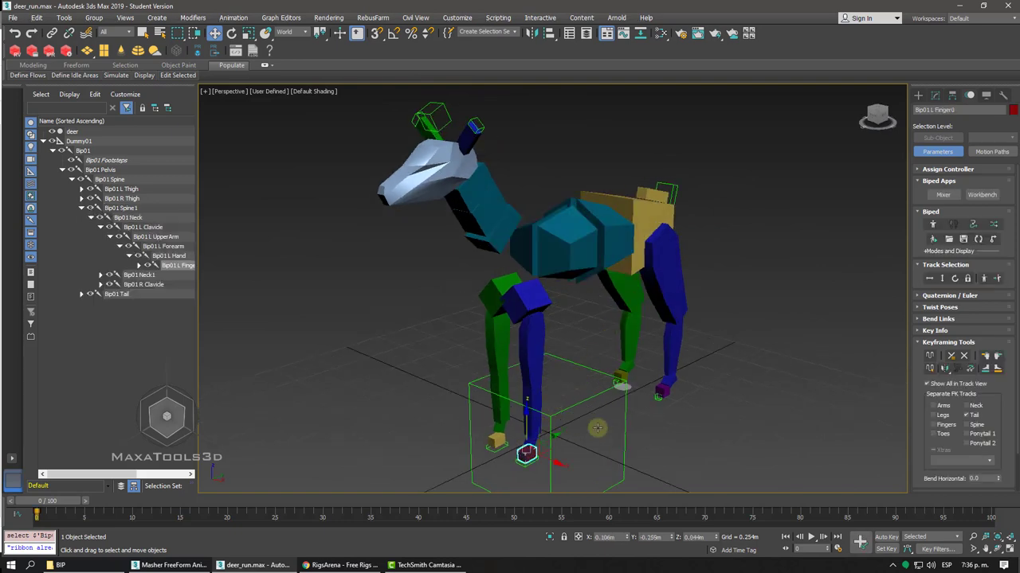
pyautogui.keyDown('alt'); pyautogui.moveTo(528, 449); pyautogui.dragTo(549, 358, button='middle'); pyautogui.keyUp('alt')
pyautogui.scroll(5, 518, 334)
pyautogui.press('F3')
pyautogui.scroll(3, 502, 309)
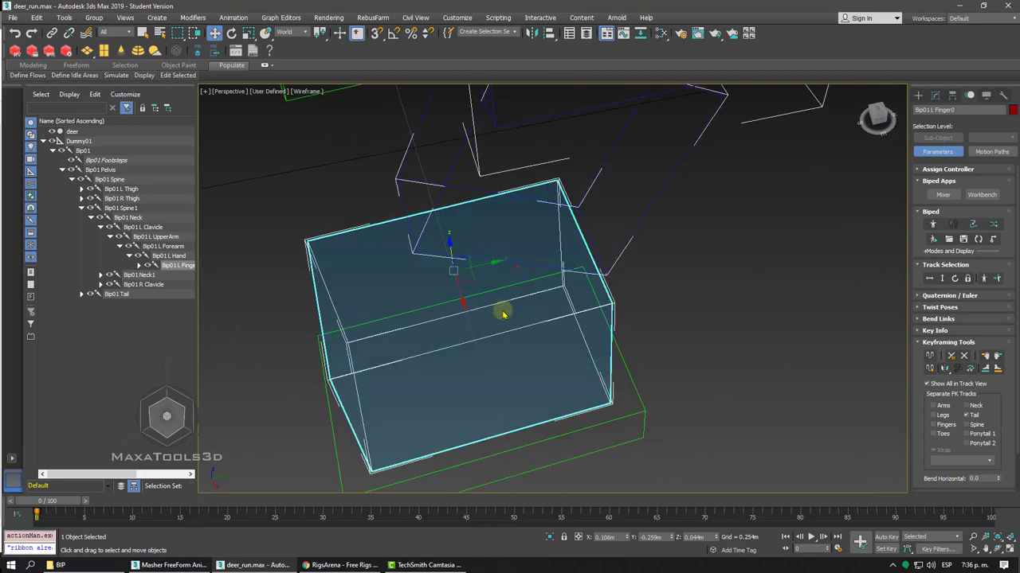
pyautogui.scroll(-3, 499, 312)
pyautogui.press('F3')
pyautogui.scroll(-1, 493, 303)
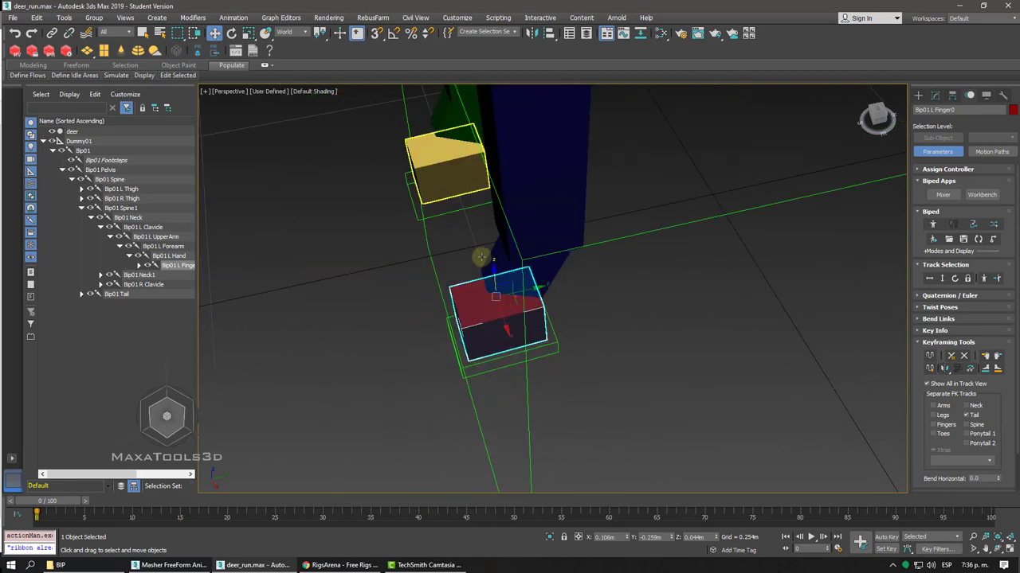
# - Select the right front foot in wireframe and switch to Body Horizontal movement
pyautogui.click(447, 168)
pyautogui.press('F3')
pyautogui.scroll(3, 446, 169)
pyautogui.scroll(-8, 447, 169)
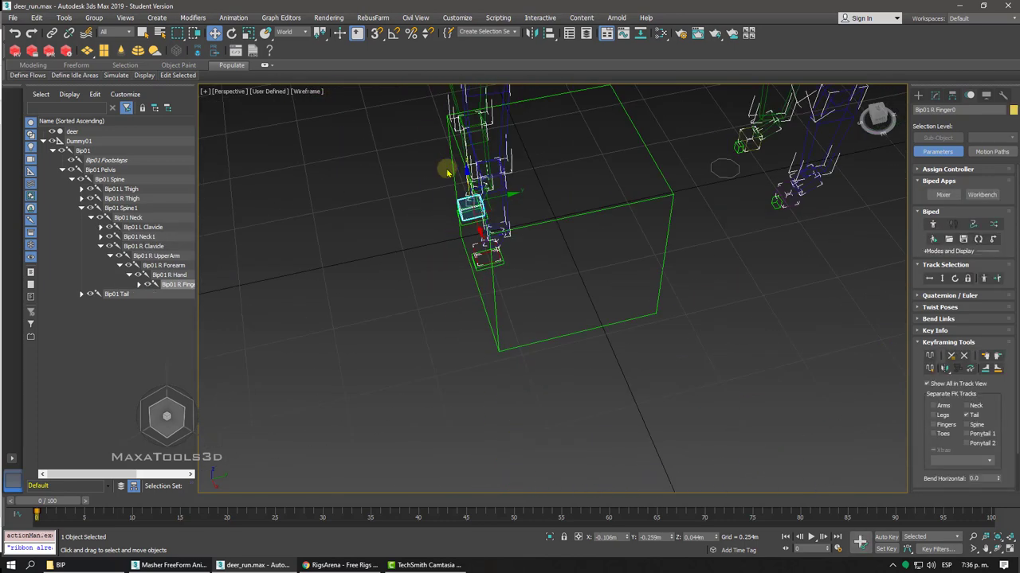
pyautogui.scroll(-3, 447, 168)
pyautogui.scroll(-1, 454, 169)
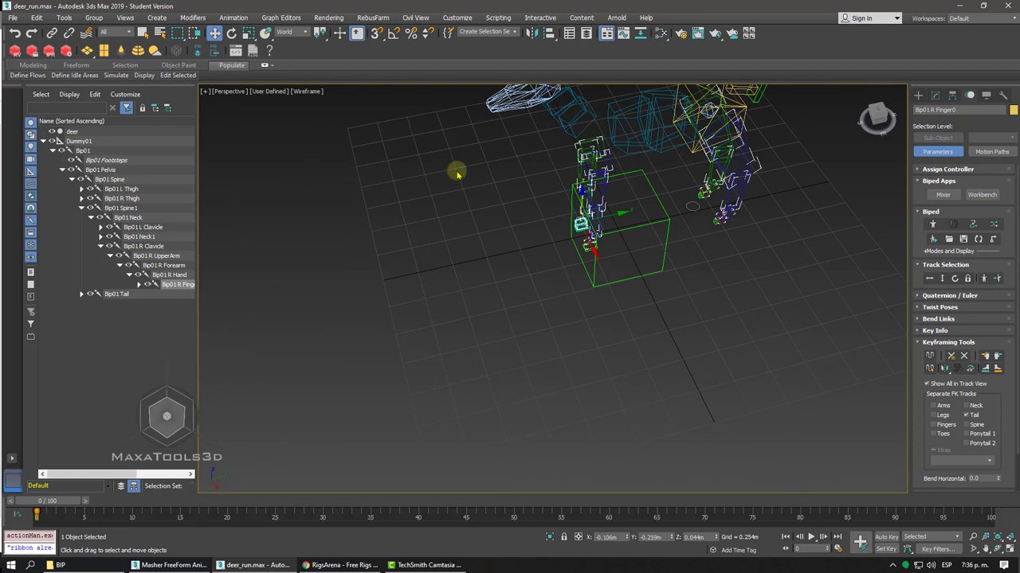
pyautogui.click(942, 279)
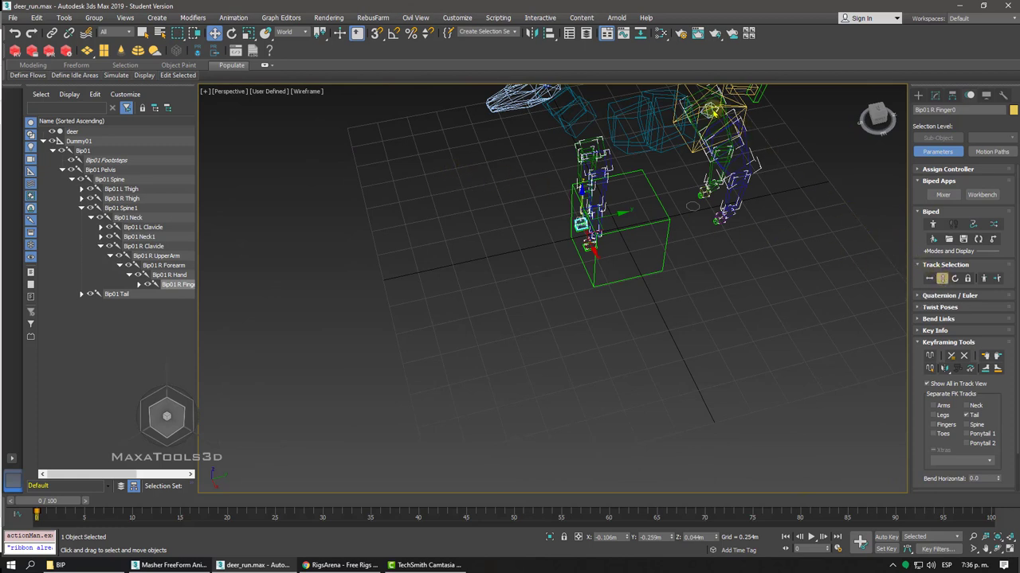
# - Lower the rig's centre of mass to bend the legs, then undo it
pyautogui.click(711, 112)
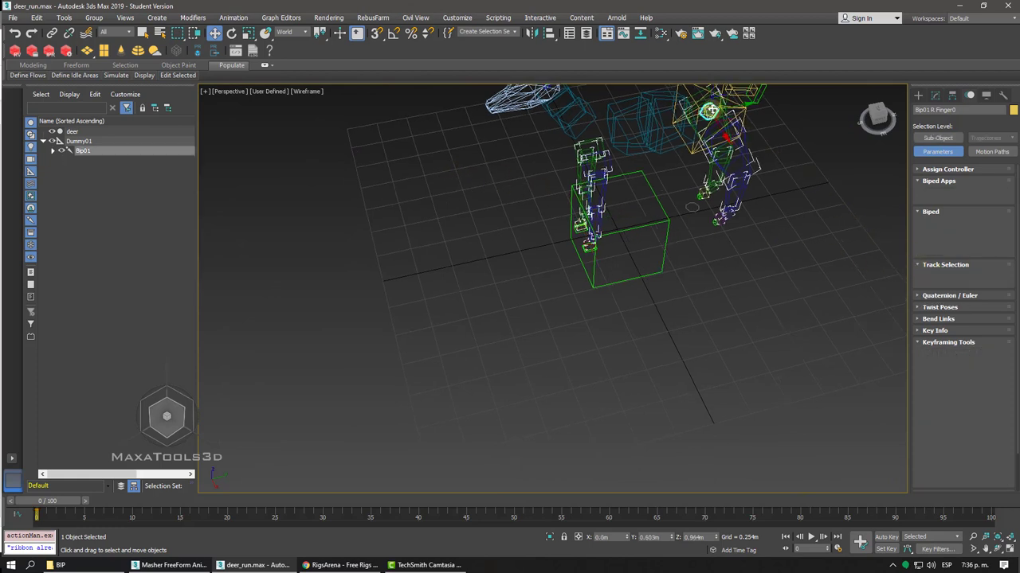
pyautogui.keyDown('alt'); pyautogui.moveTo(712, 112); pyautogui.dragTo(677, 141, button='middle'); pyautogui.keyUp('alt')
pyautogui.moveTo(673, 153); pyautogui.dragTo(663, 173)
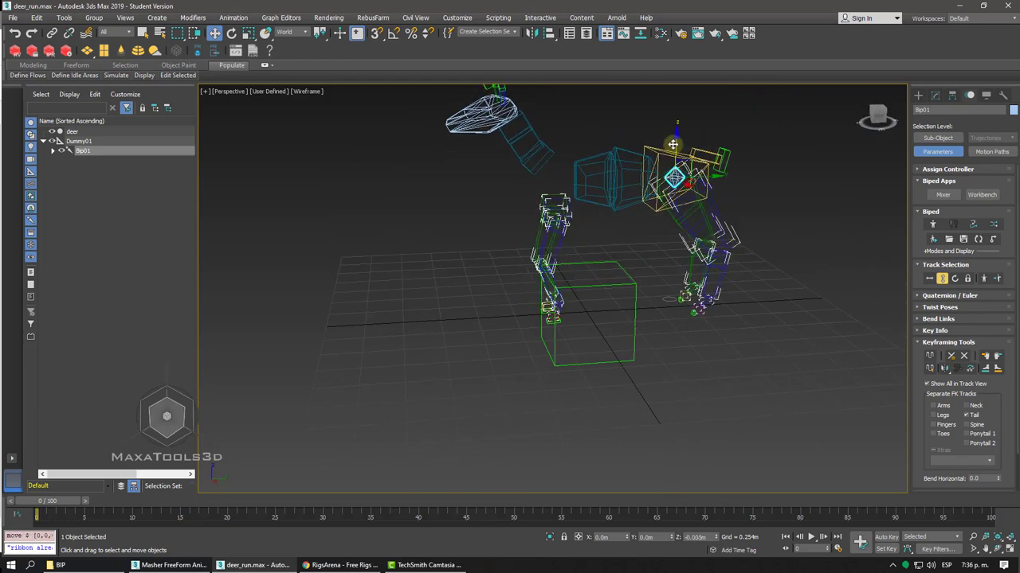
pyautogui.press('F3')
pyautogui.scroll(3, 663, 173)
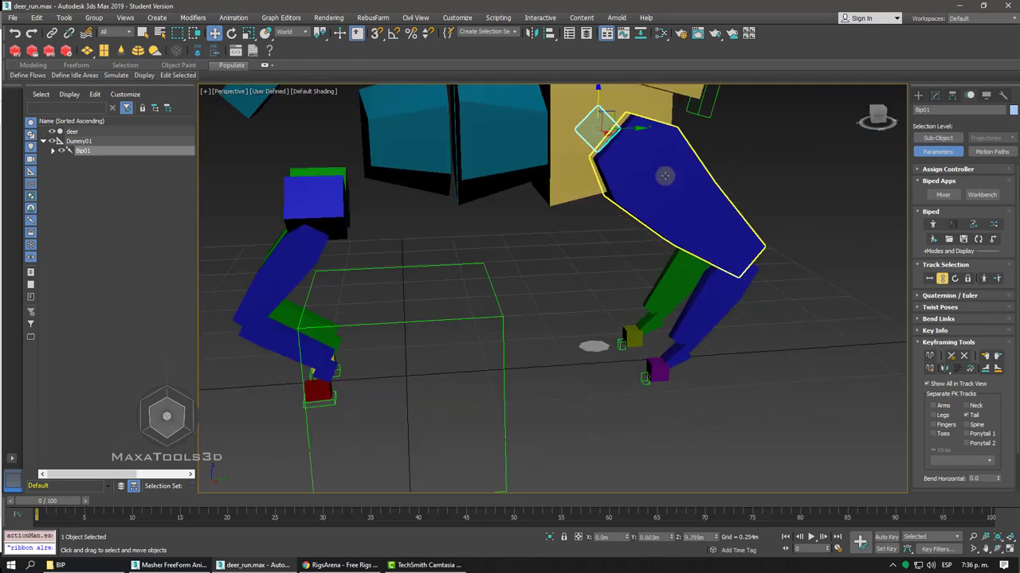
pyautogui.scroll(2, 664, 172)
pyautogui.scroll(2, 664, 175)
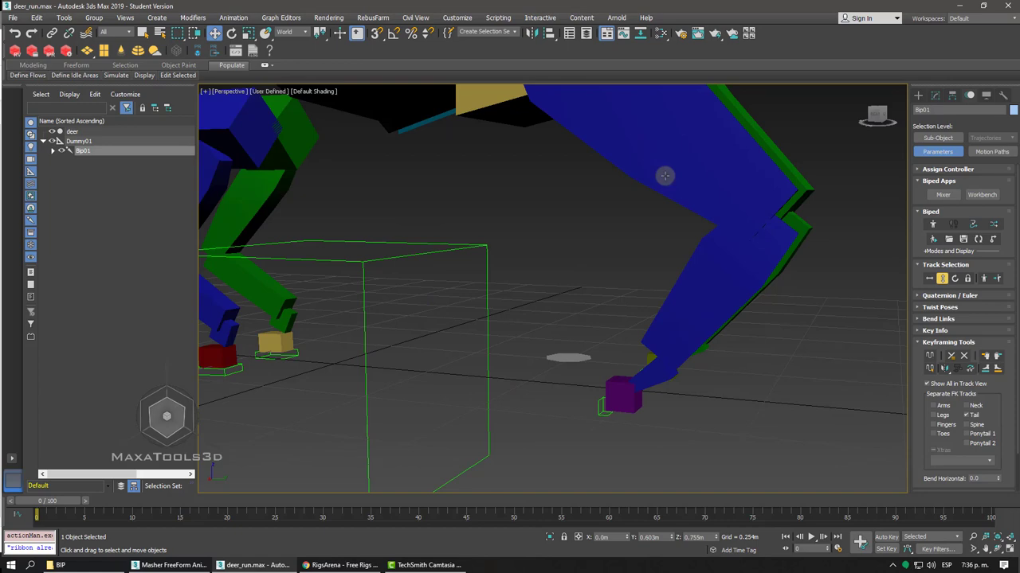
pyautogui.hotkey('ctrl', 'z')
# - Orbit to a front three-quarter view and select the deer's head bone
pyautogui.scroll(-5, 664, 175)
pyautogui.keyDown('alt'); pyautogui.moveTo(663, 175); pyautogui.dragTo(567, 194, button='middle'); pyautogui.keyUp('alt')
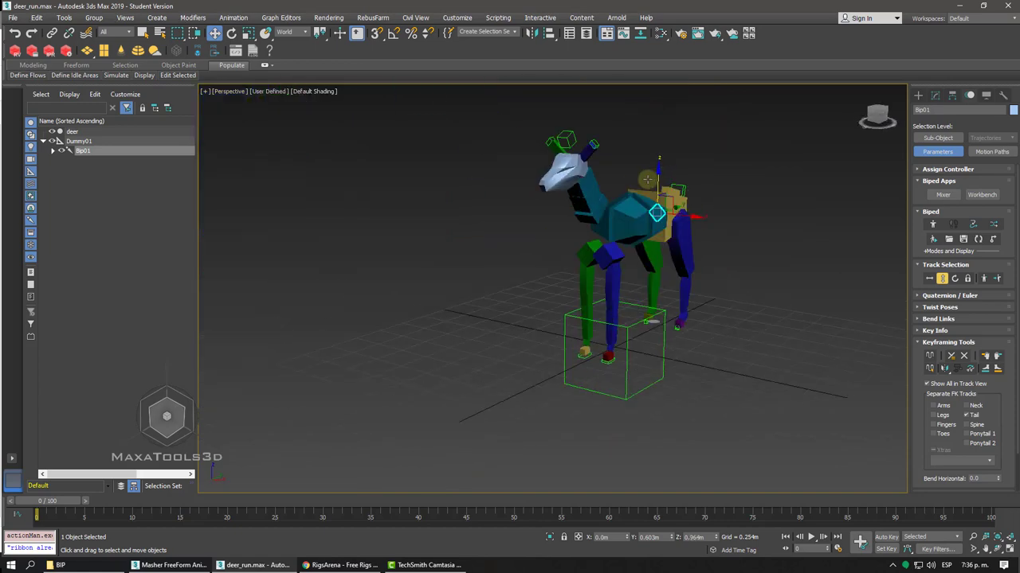
pyautogui.scroll(4, 567, 195)
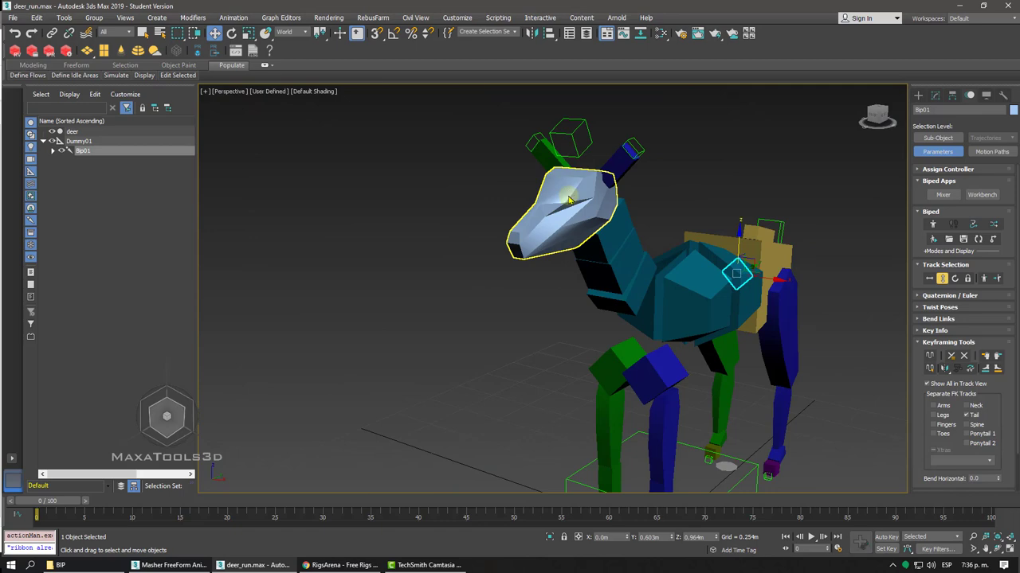
pyautogui.click(569, 200)
pyautogui.keyDown('alt'); pyautogui.moveTo(569, 197); pyautogui.dragTo(606, 191, button='middle'); pyautogui.keyUp('alt')
# - Toggle the head bone's Edit Poly modifier off and back on to compare the reshaping
pyautogui.click(935, 95)
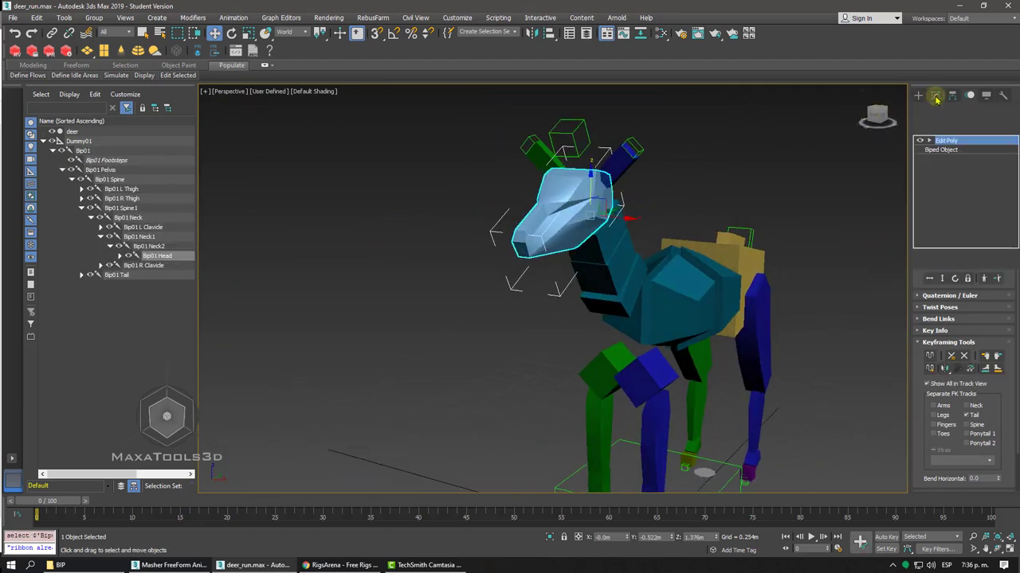
pyautogui.click(922, 141)
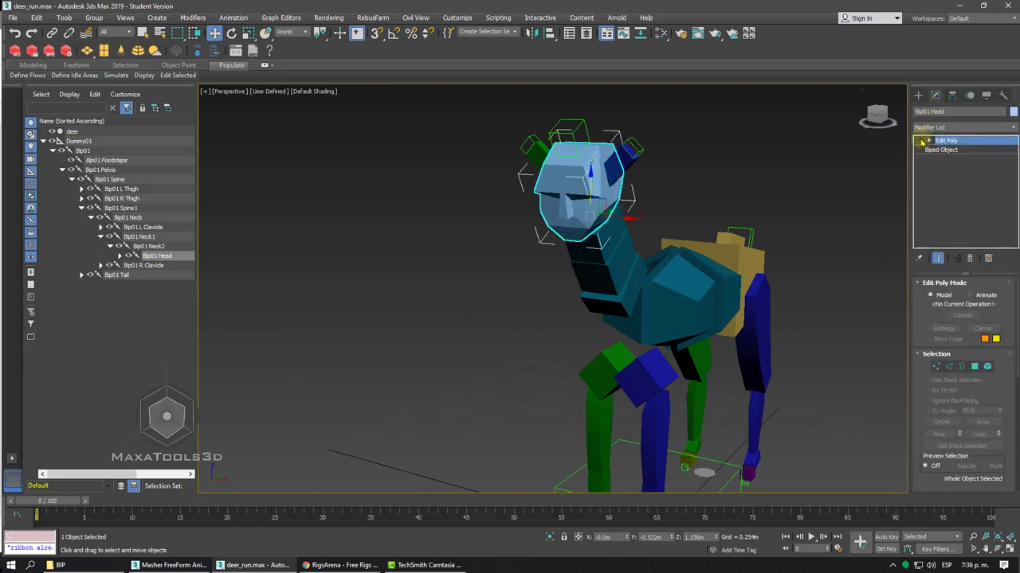
pyautogui.click(921, 141)
pyautogui.click(922, 141)
pyautogui.click(921, 141)
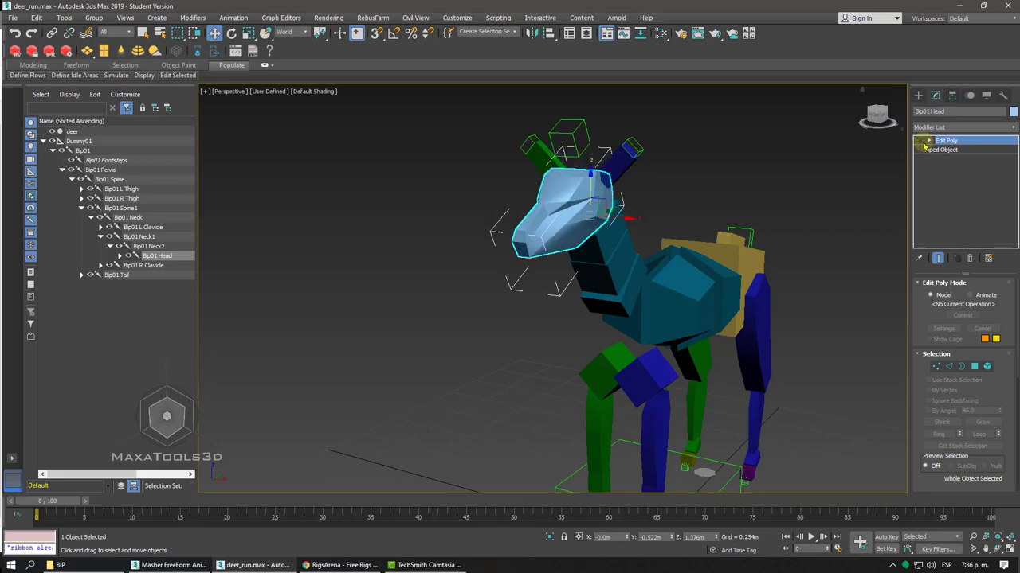
# - Show the textured deer mesh and rotate the Head and Neck1 bones to test the rig
pyautogui.keyDown('alt'); pyautogui.moveTo(866, 175); pyautogui.dragTo(618, 328, button='middle'); pyautogui.keyUp('alt')
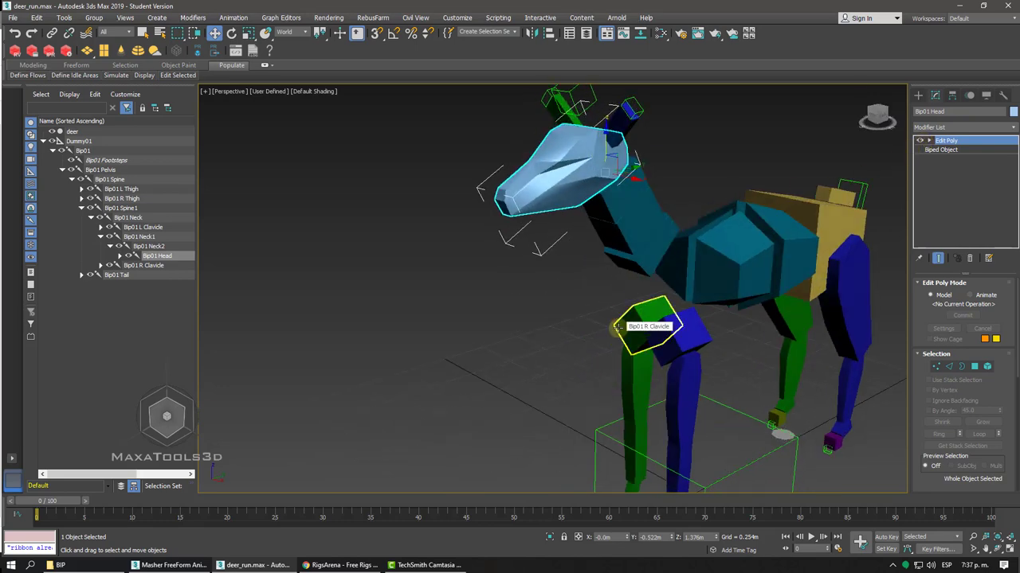
pyautogui.hotkey('shift', 'g')
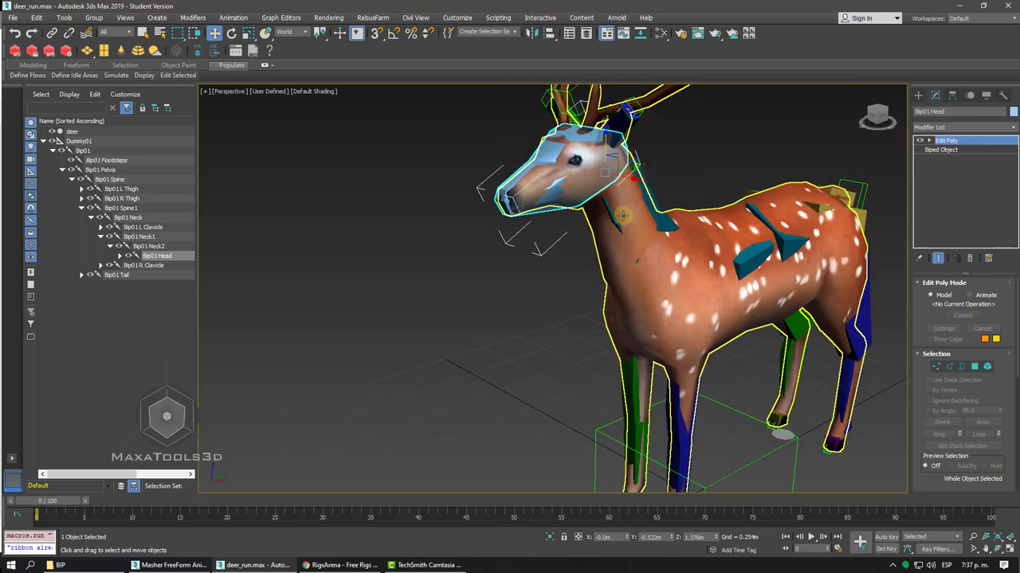
pyautogui.rightClick(622, 215)
pyautogui.click(631, 224)
pyautogui.moveTo(592, 196); pyautogui.dragTo(596, 191)
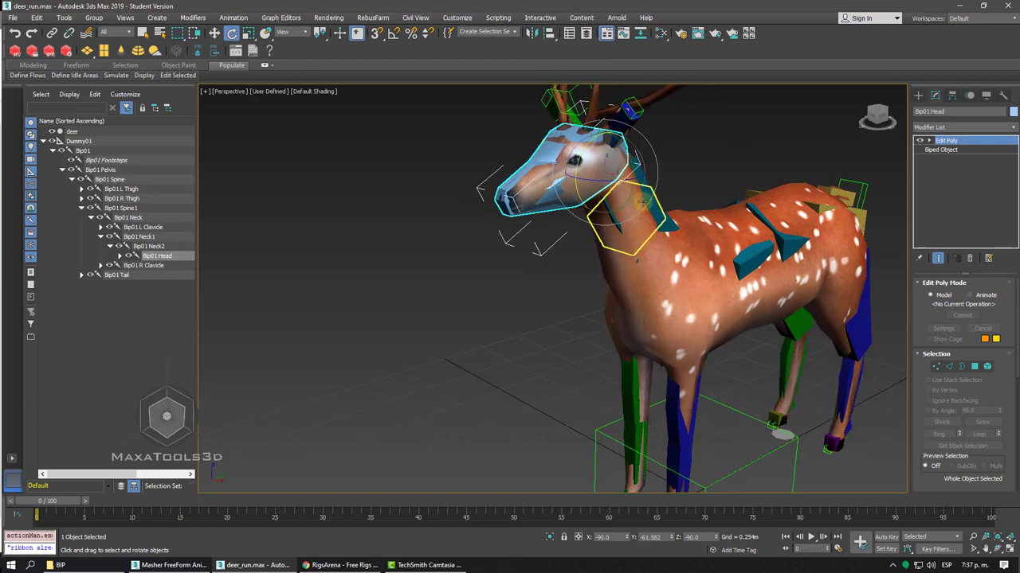
pyautogui.click(641, 211)
pyautogui.moveTo(645, 239)
pyautogui.mouseDown()
pyautogui.moveTo(650, 232)
pyautogui.moveTo(672, 262)
pyautogui.mouseUp()
pyautogui.moveTo(671, 262)
pyautogui.keyDown('alt'); pyautogui.mouseDown(button='middle')
pyautogui.moveTo(626, 228)
pyautogui.moveTo(607, 234)
pyautogui.moveTo(658, 256)
pyautogui.mouseUp(button='middle'); pyautogui.keyUp('alt')
# - Rotate the left hind thigh, then raise Bip01 L Foot and lower it back to the ground
pyautogui.click(658, 256)
pyautogui.moveTo(658, 256); pyautogui.dragTo(666, 288)
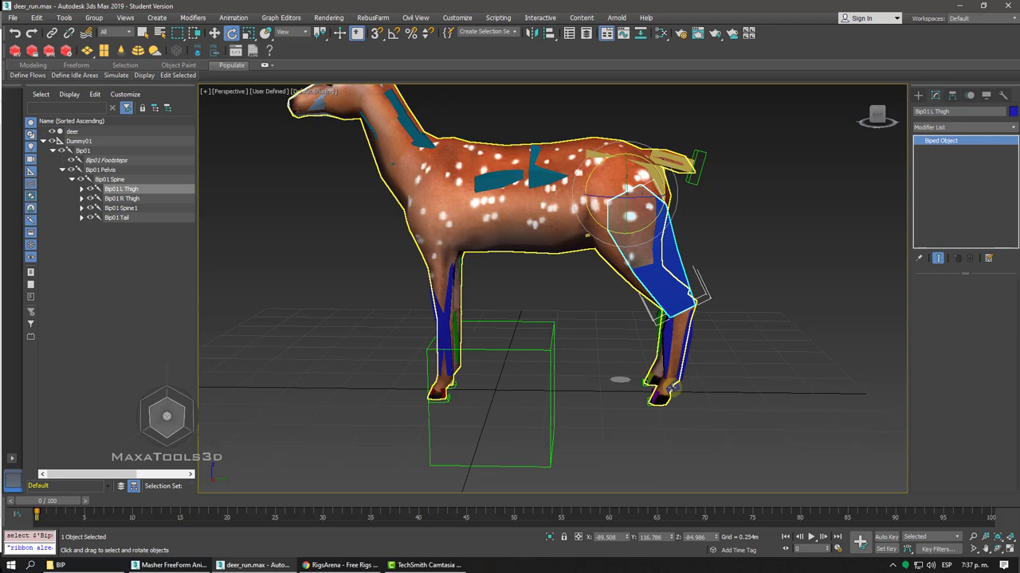
pyautogui.click(669, 388)
pyautogui.rightClick(720, 372)
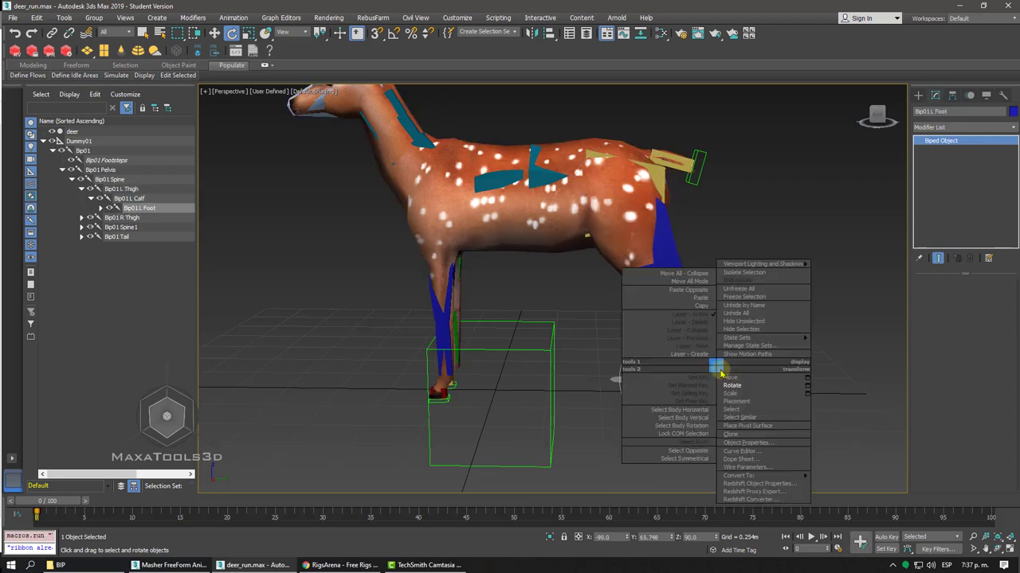
pyautogui.click(726, 377)
pyautogui.moveTo(680, 361)
pyautogui.mouseDown()
pyautogui.moveTo(665, 334)
pyautogui.moveTo(614, 346)
pyautogui.moveTo(706, 333)
pyautogui.moveTo(701, 301)
pyautogui.moveTo(675, 350)
pyautogui.mouseUp()
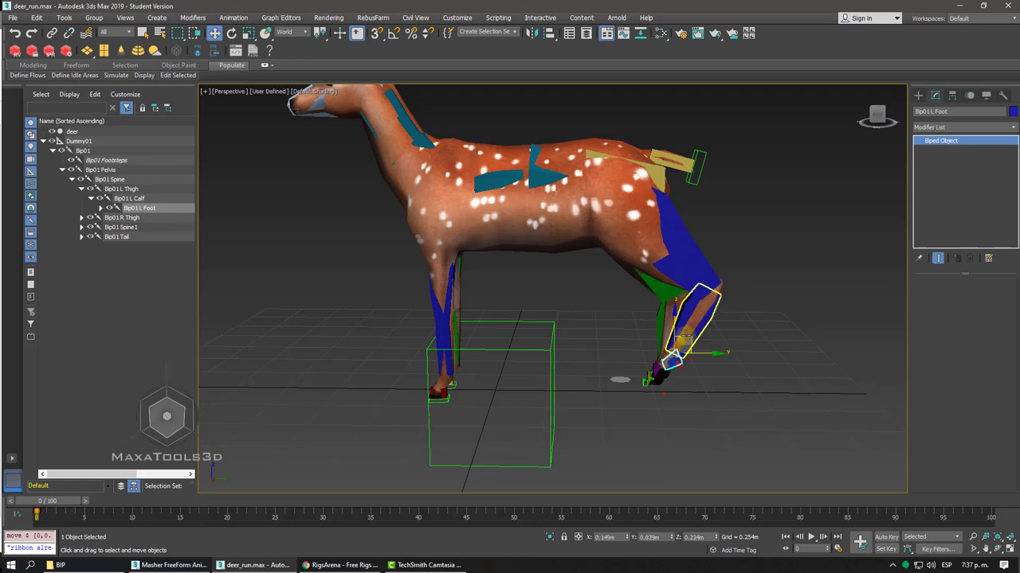
pyautogui.keyDown('alt'); pyautogui.moveTo(675, 351); pyautogui.dragTo(835, 216, button='middle'); pyautogui.keyUp('alt')
pyautogui.click(986, 94)
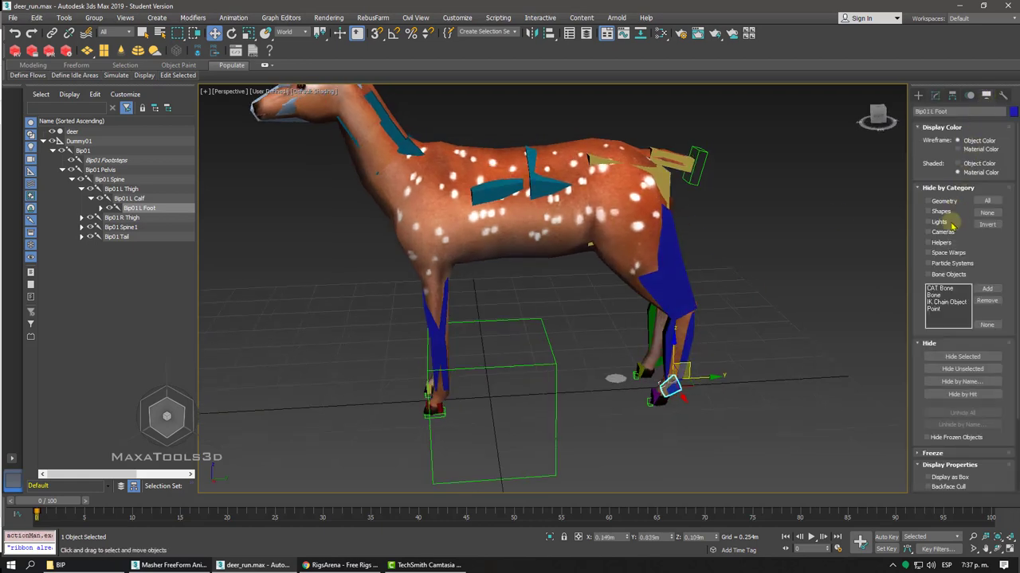
# - Test-render the deer with Bone Objects shown, then with Bone Objects hidden
pyautogui.click(938, 276)
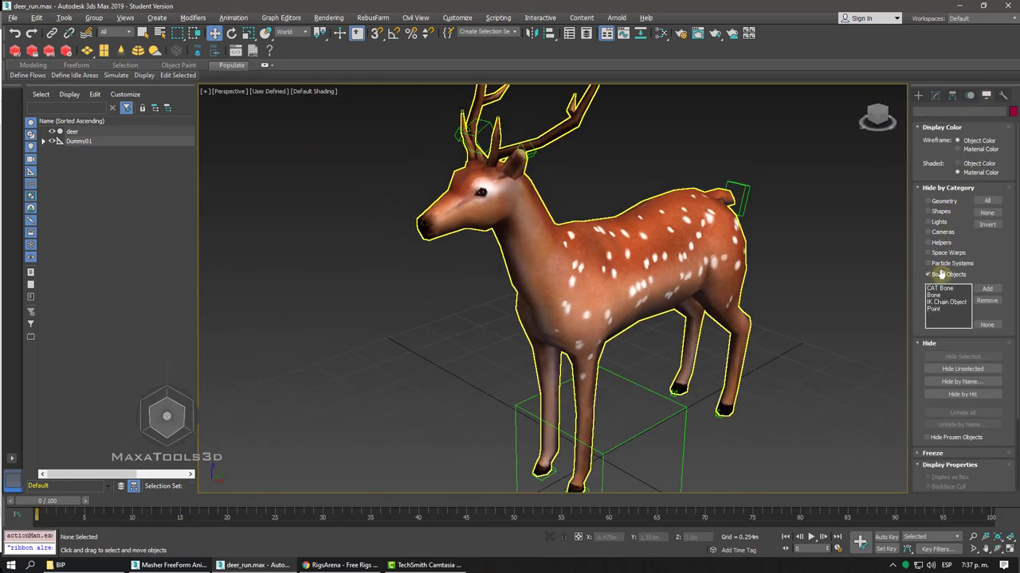
pyautogui.click(949, 275)
pyautogui.hotkey('shift', 'q')
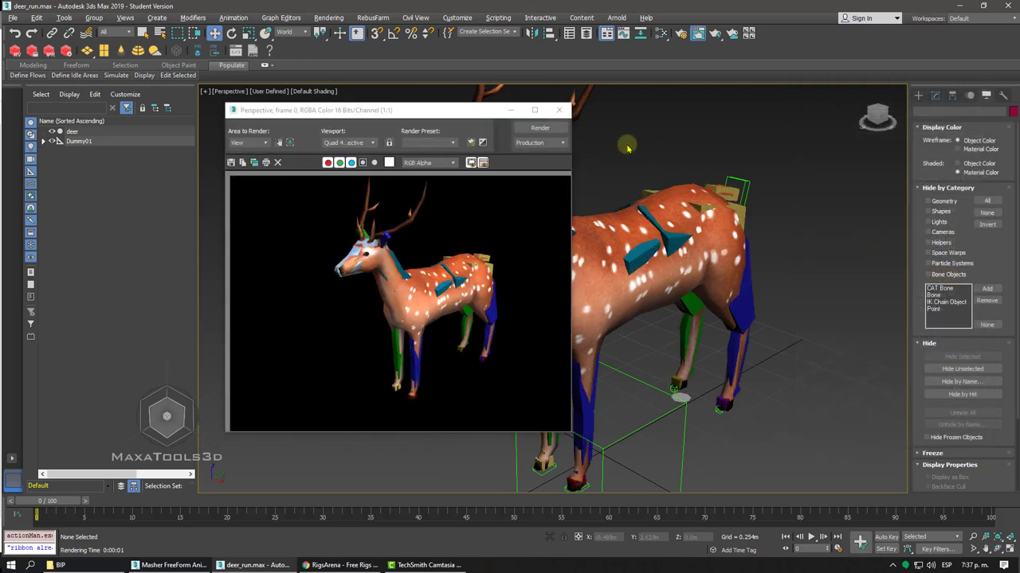
pyautogui.click(558, 110)
pyautogui.click(938, 276)
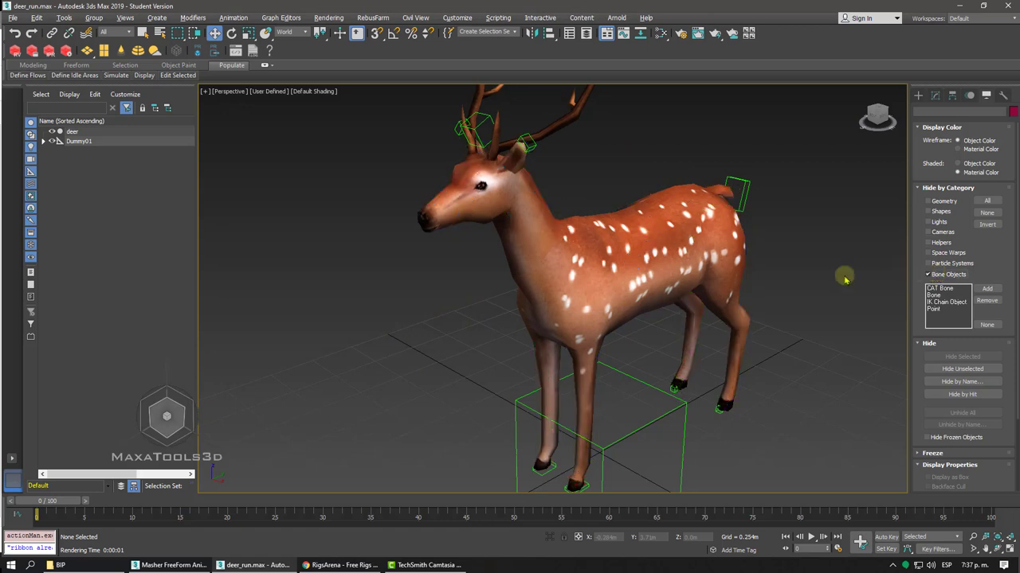
pyautogui.hotkey('shift', 'q')
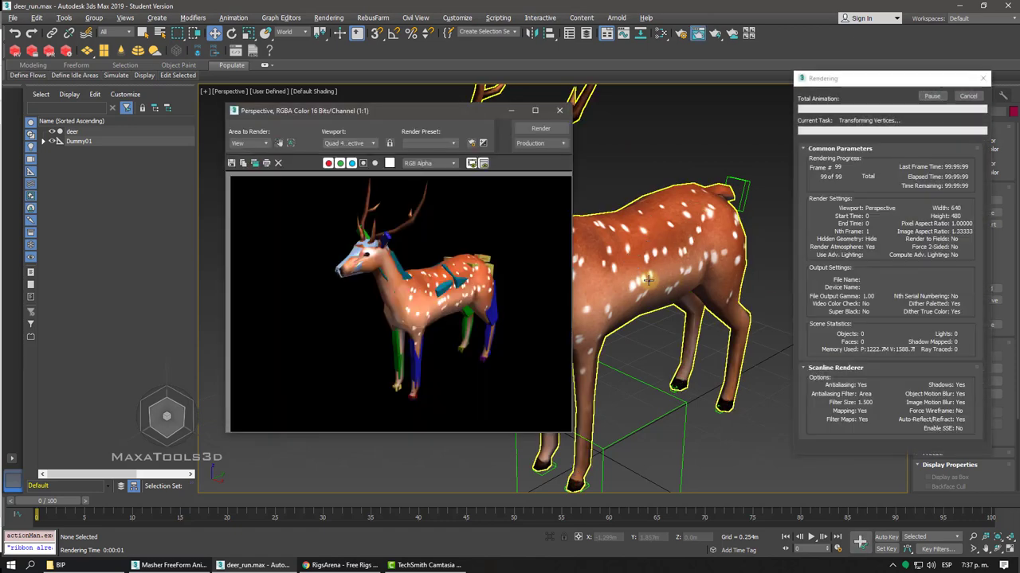
pyautogui.click(559, 110)
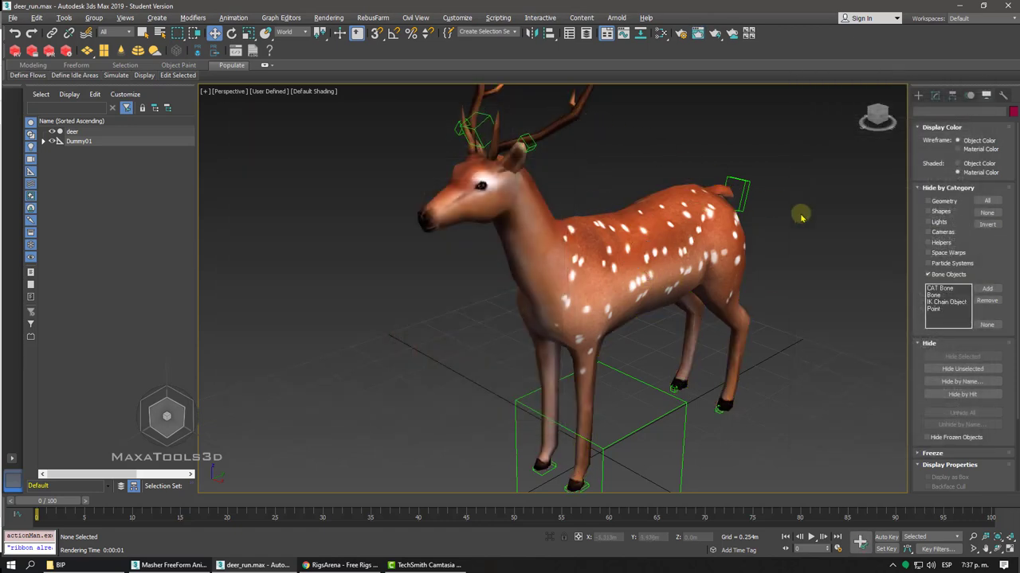
# - Show bone objects again, hide the Geometry category, and select the whole biped rig
pyautogui.click(943, 275)
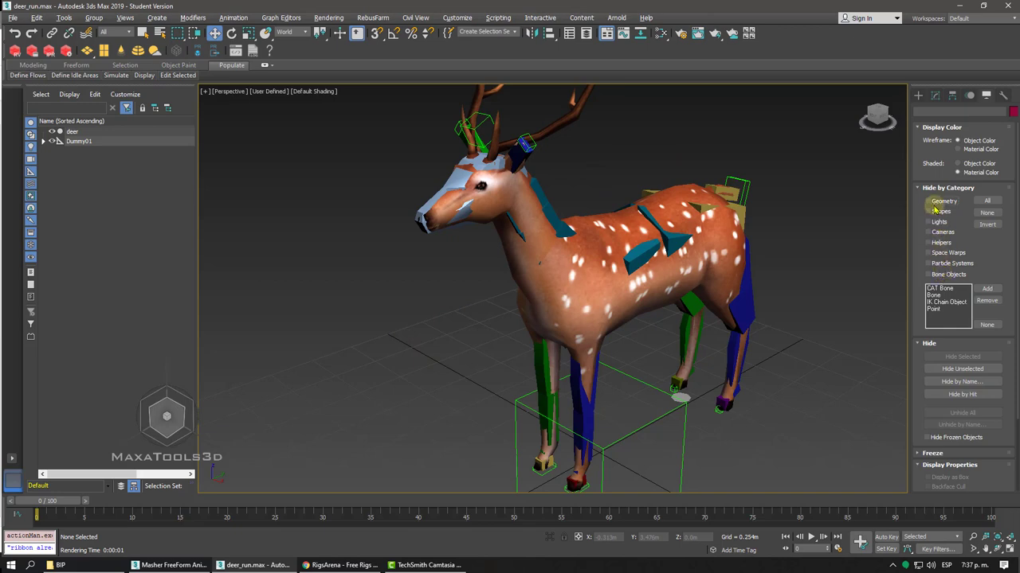
pyautogui.click(942, 201)
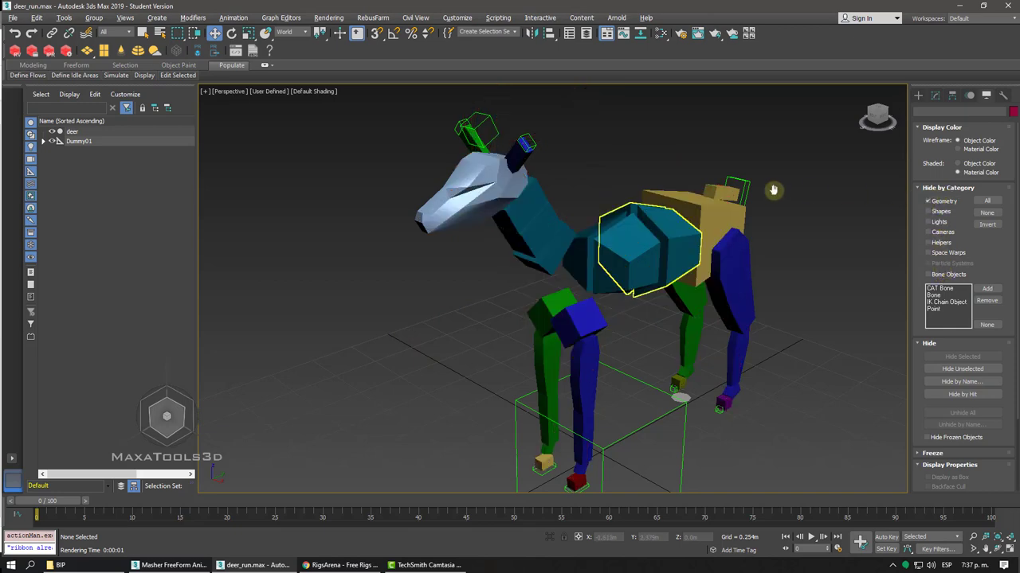
pyautogui.scroll(-5, 773, 193)
pyautogui.moveTo(519, 178); pyautogui.dragTo(819, 455)
# - In Object Properties, set the selected biped bones to Display as Box and not Renderable
pyautogui.rightClick(675, 285)
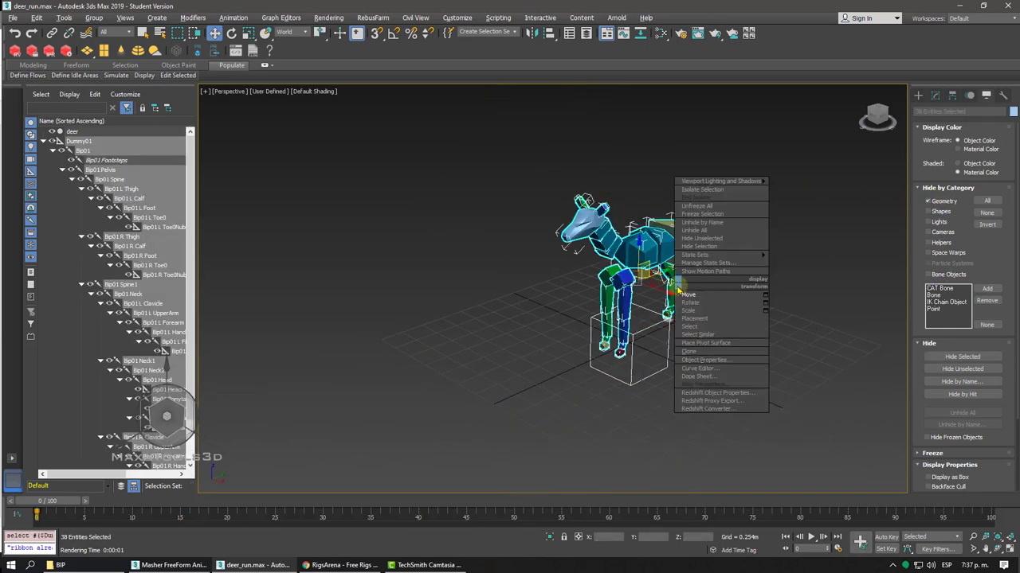
pyautogui.click(707, 360)
pyautogui.click(432, 303)
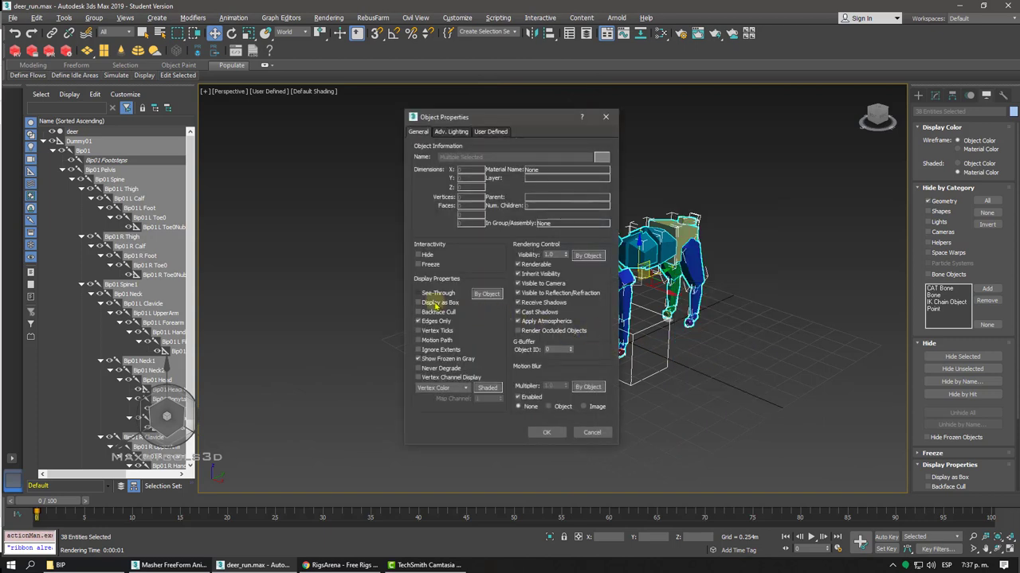
pyautogui.click(518, 264)
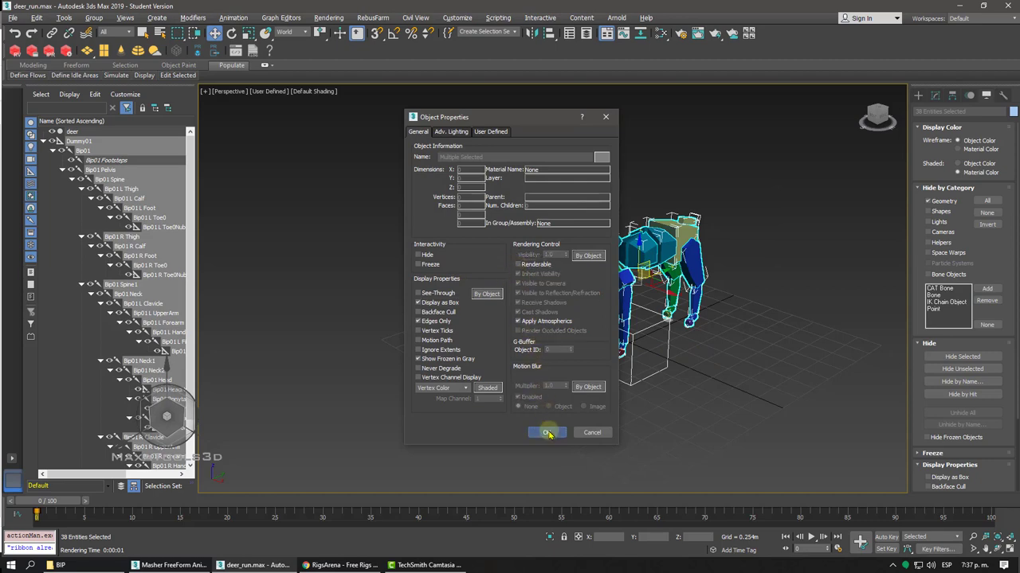
pyautogui.click(546, 433)
pyautogui.click(693, 366)
# - Render to confirm the bones are excluded, then unhide the deer mesh and render again
pyautogui.scroll(2, 637, 310)
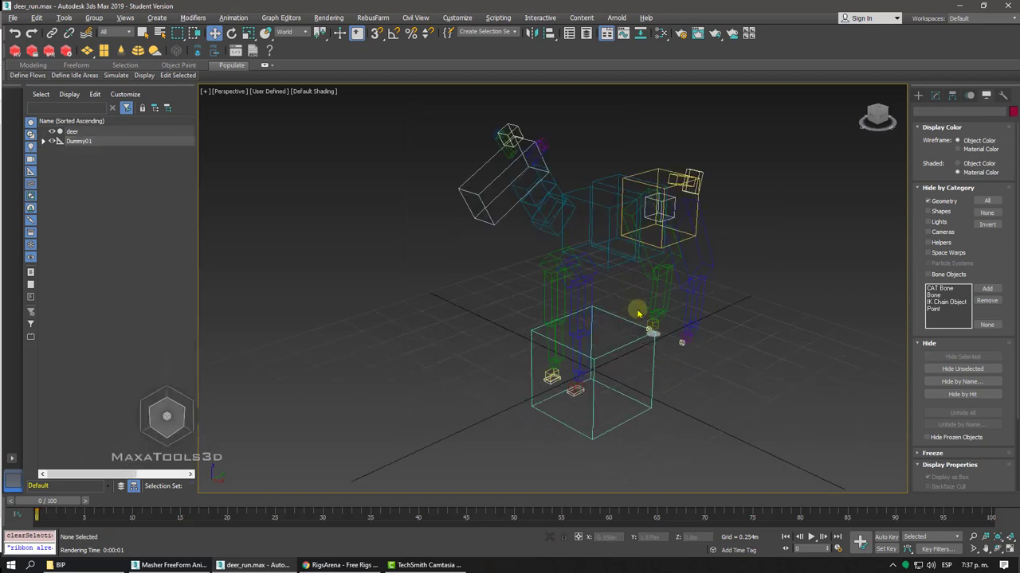
pyautogui.hotkey('shift', 'q')
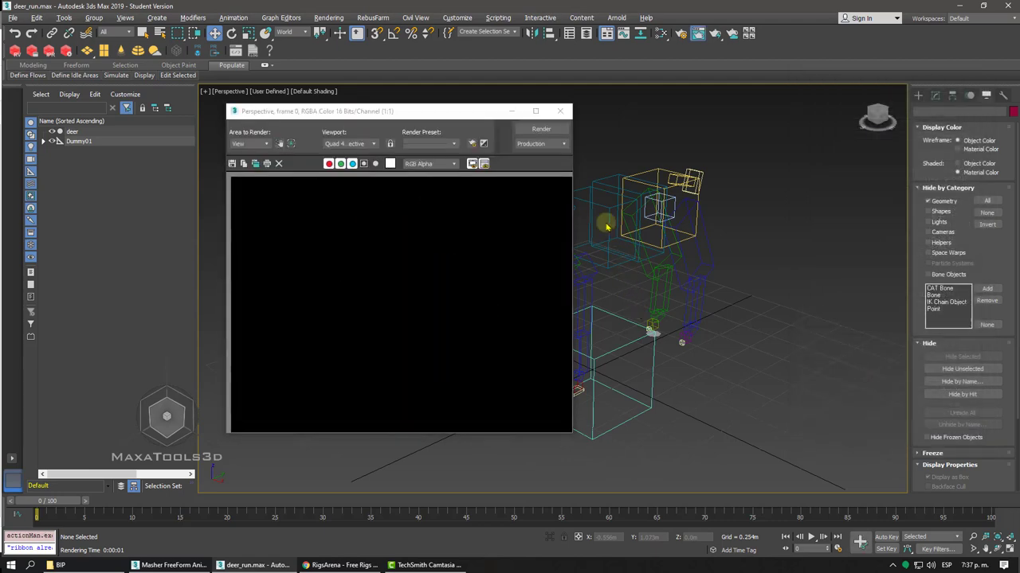
pyautogui.click(563, 111)
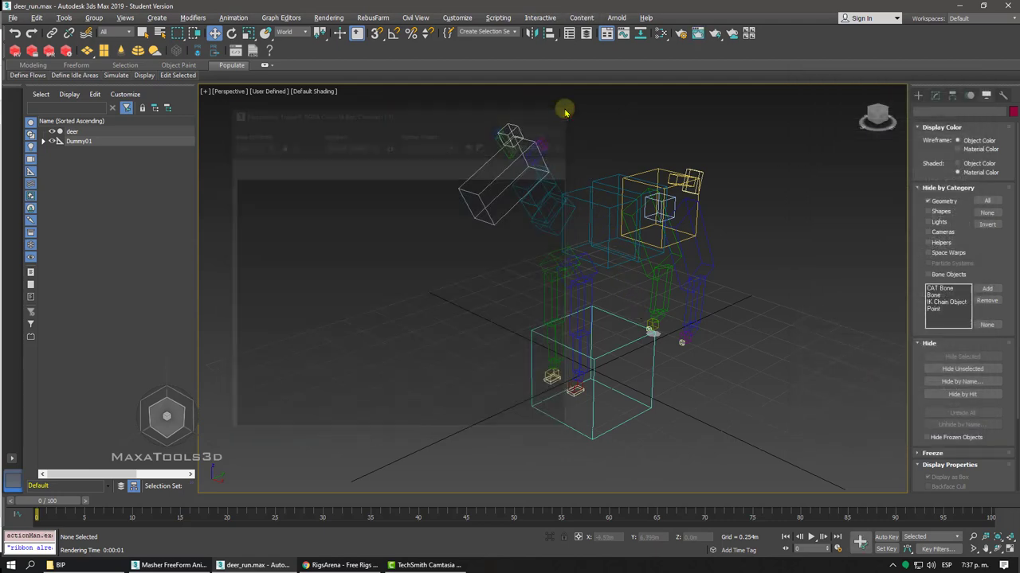
pyautogui.click(927, 201)
pyautogui.hotkey('shift', 'q')
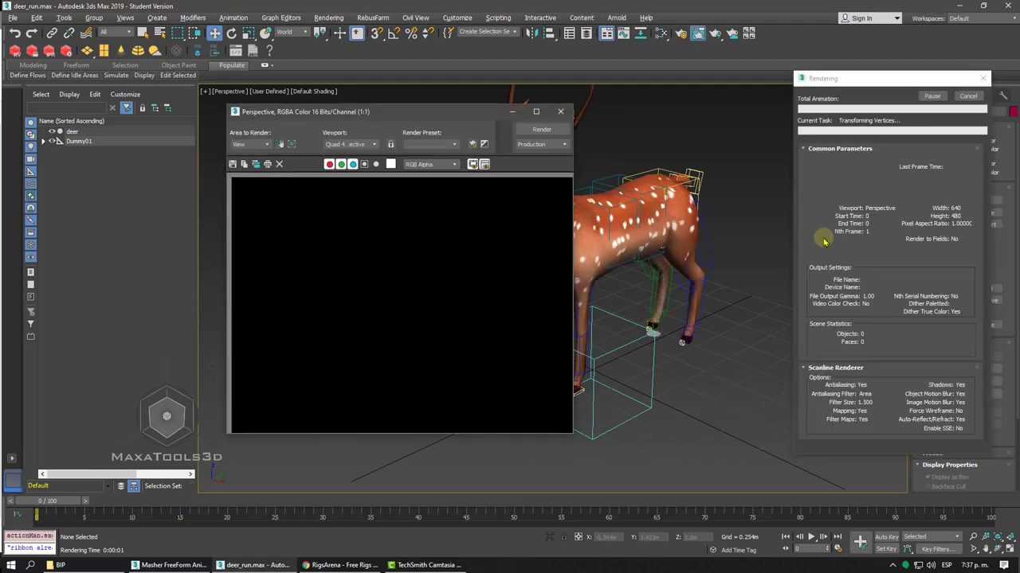
pyautogui.click(562, 112)
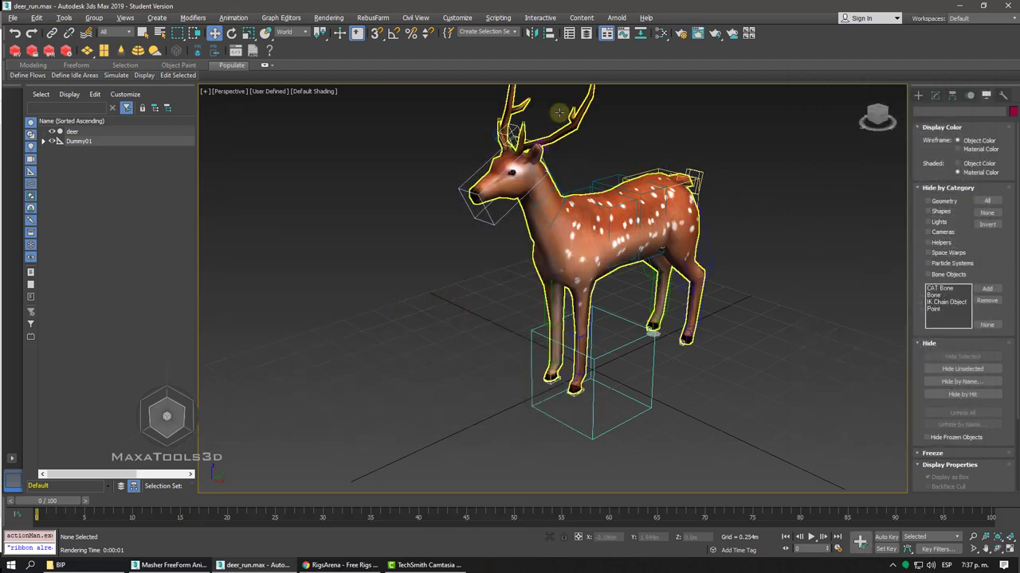
# - Select Bip01 Spine1, orbit around the deer, and switch to the Masher FreeForm Animation Mode.max scene
pyautogui.scroll(3, 573, 167)
pyautogui.scroll(2, 575, 169)
pyautogui.click(581, 184)
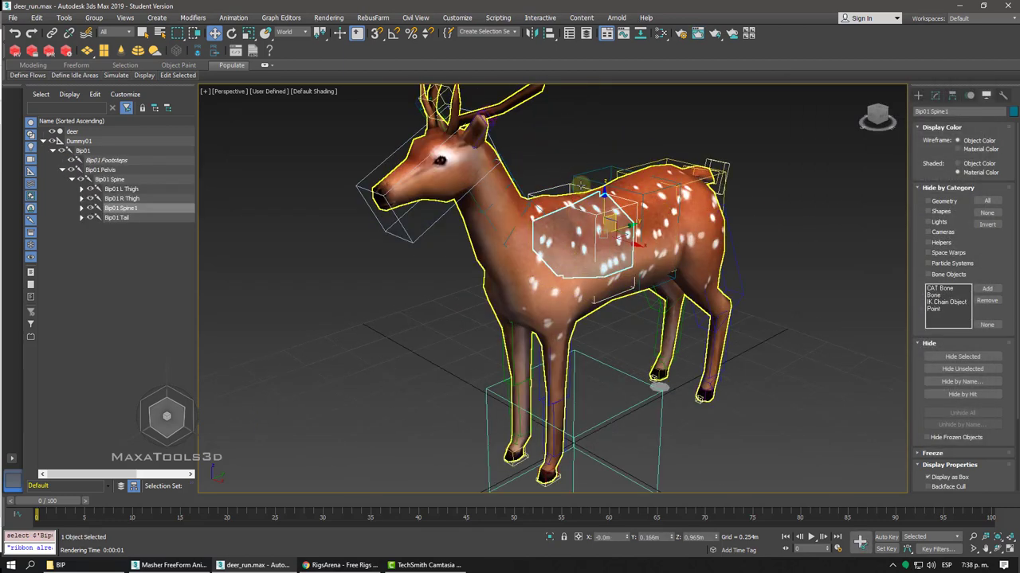
pyautogui.keyDown('alt'); pyautogui.moveTo(580, 184); pyautogui.dragTo(325, 464, button='middle'); pyautogui.keyUp('alt')
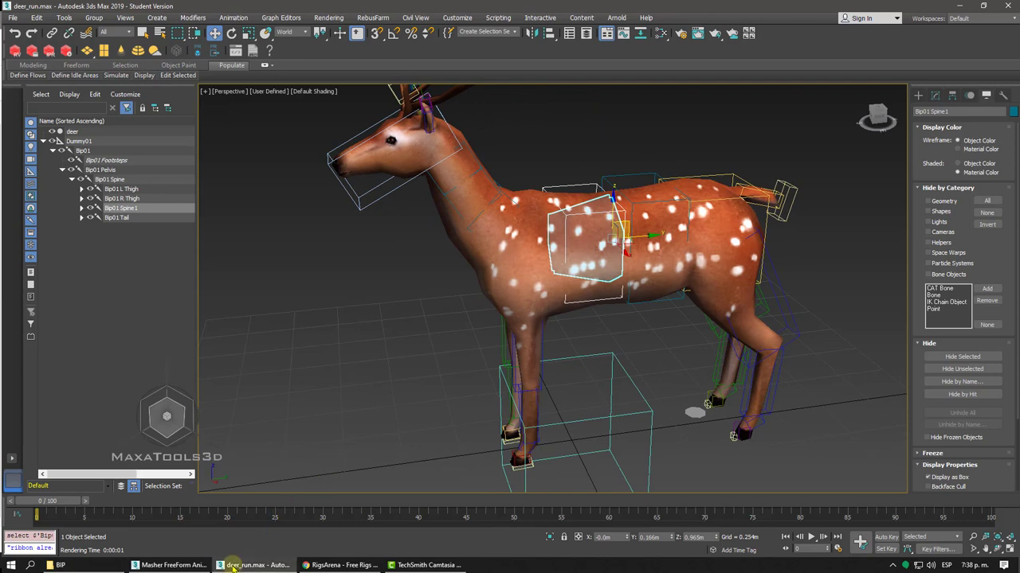
pyautogui.click(172, 565)
# - Load Deer Fig.fig from the Dr_rig deer folder onto the selected biped
pyautogui.click(478, 219)
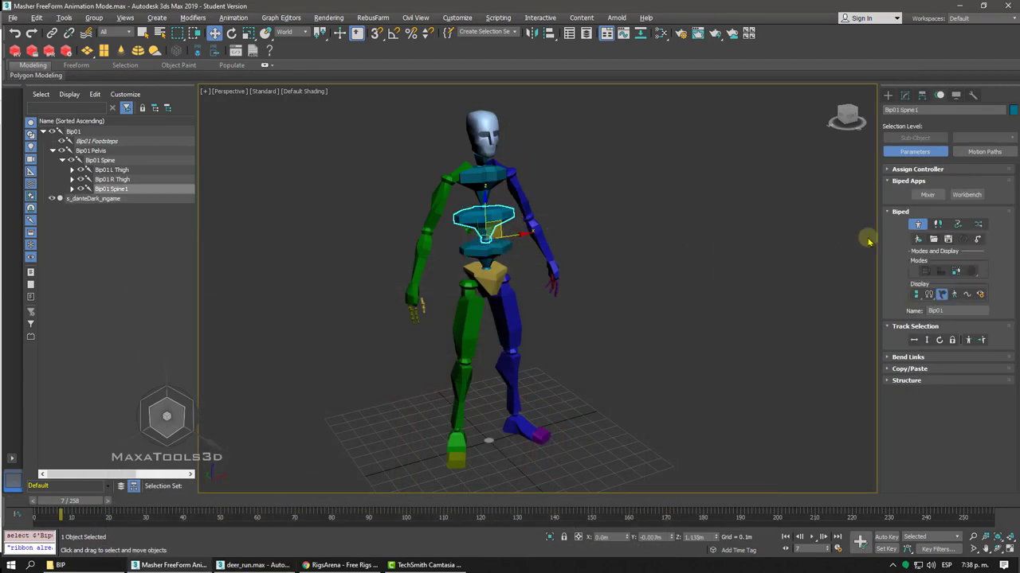
pyautogui.click(935, 239)
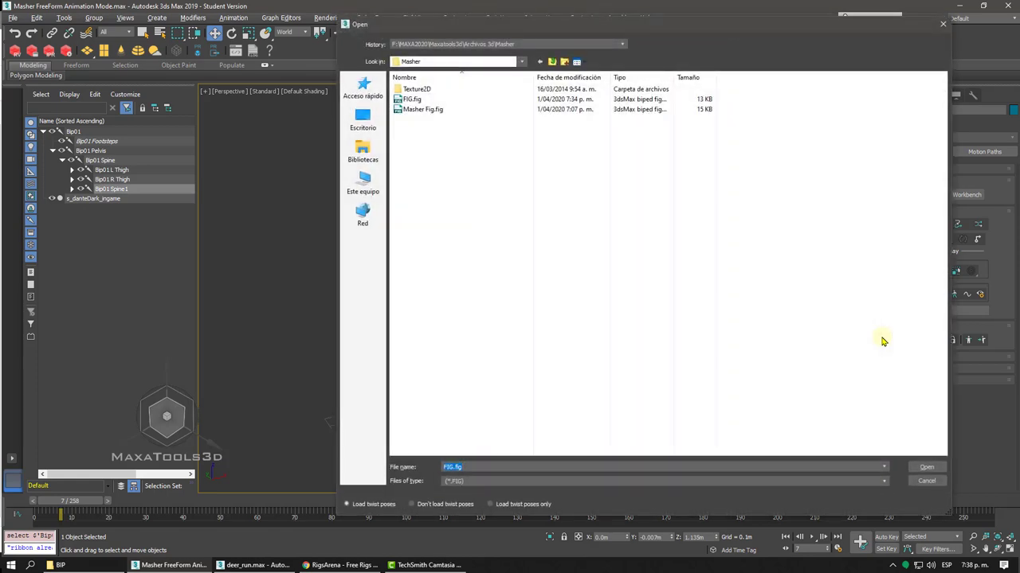
pyautogui.click(552, 62)
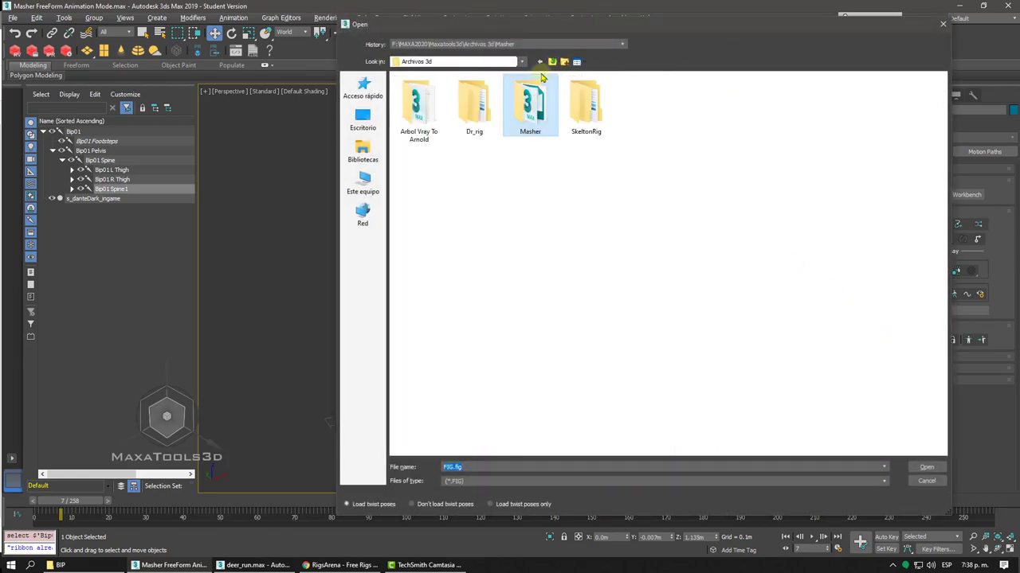
pyautogui.doubleClick(485, 116)
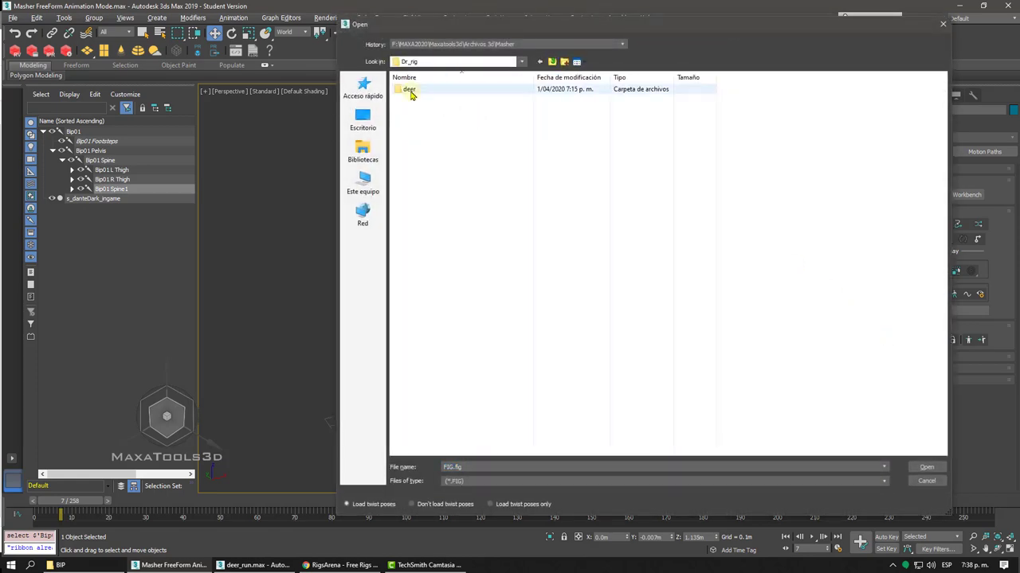
pyautogui.doubleClick(409, 91)
pyautogui.click(415, 94)
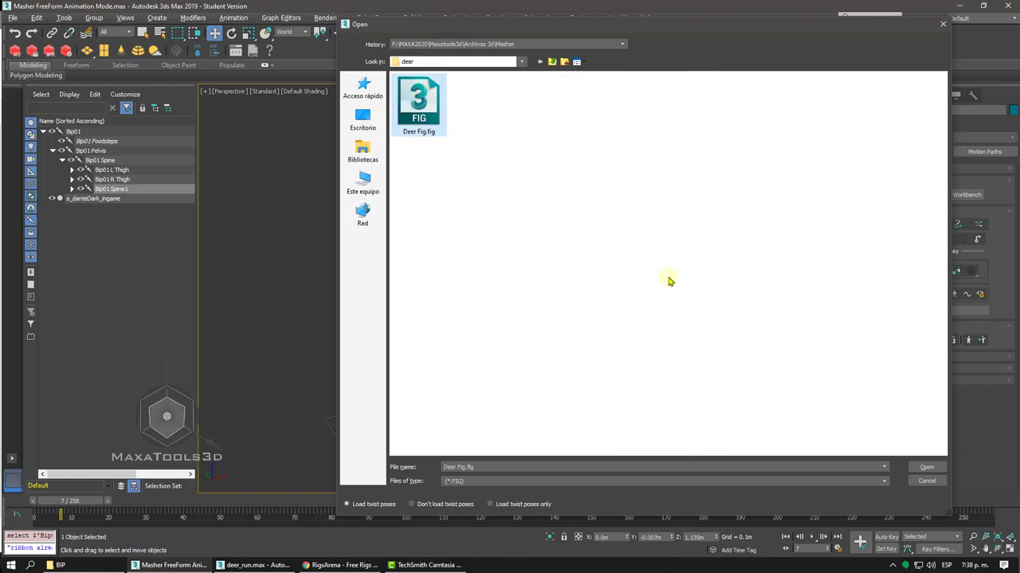
pyautogui.click(923, 467)
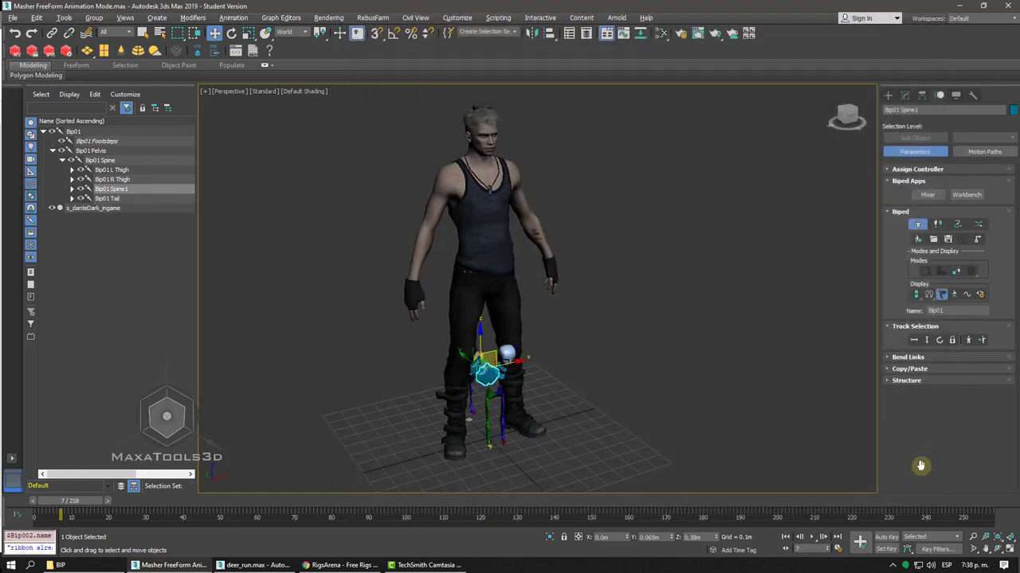
# - Isolate the spine to inspect it, restore the full scene, and orbit to a three-quarter view
pyautogui.hotkey('alt', 'q')
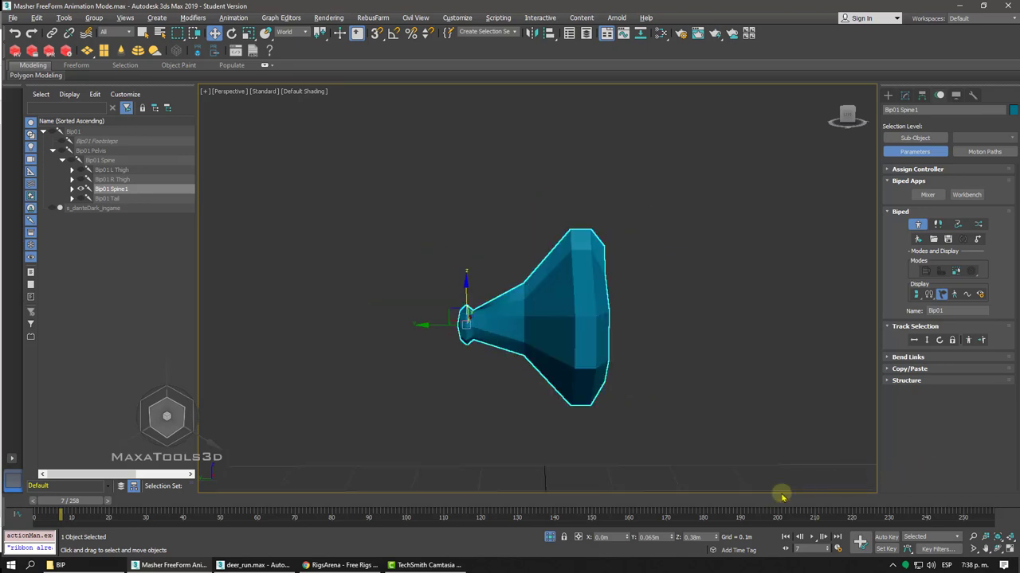
pyautogui.click(548, 537)
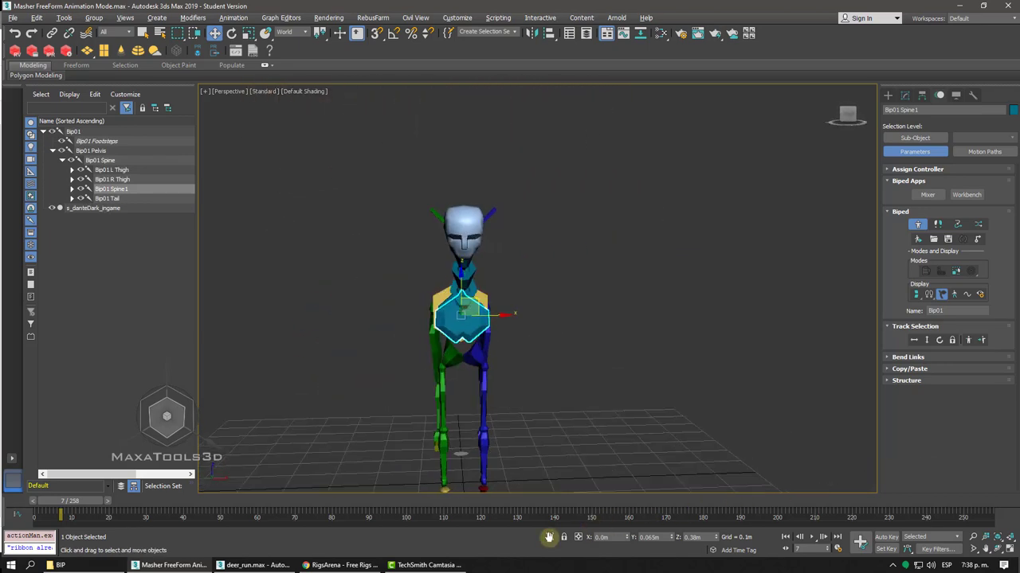
pyautogui.keyDown('alt'); pyautogui.moveTo(414, 319); pyautogui.dragTo(402, 312, button='middle'); pyautogui.keyUp('alt')
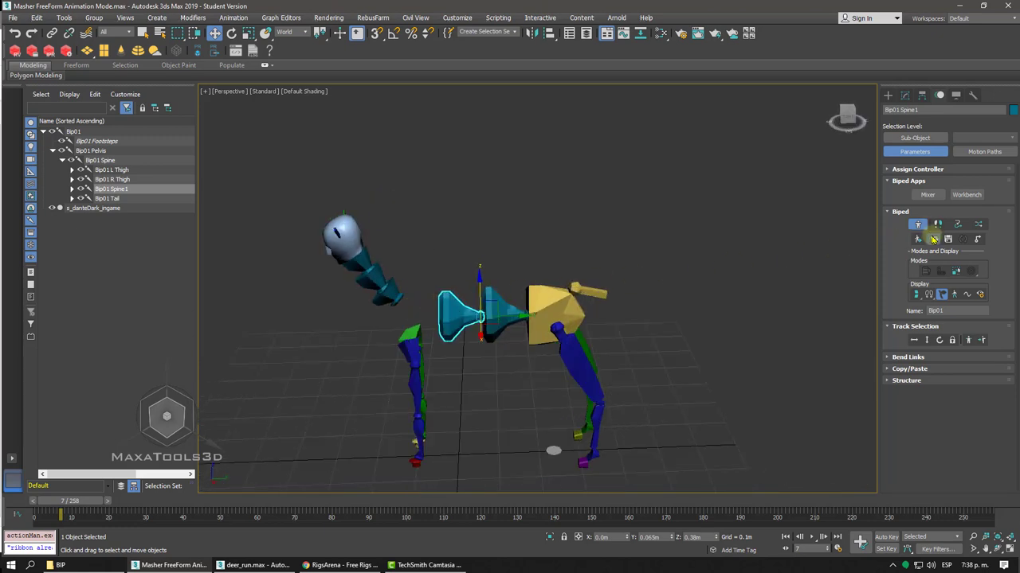
pyautogui.click(933, 240)
# - Load Masher Fig.fig from the Archivos 3d Masher folder and frame the whole character
pyautogui.click(551, 62)
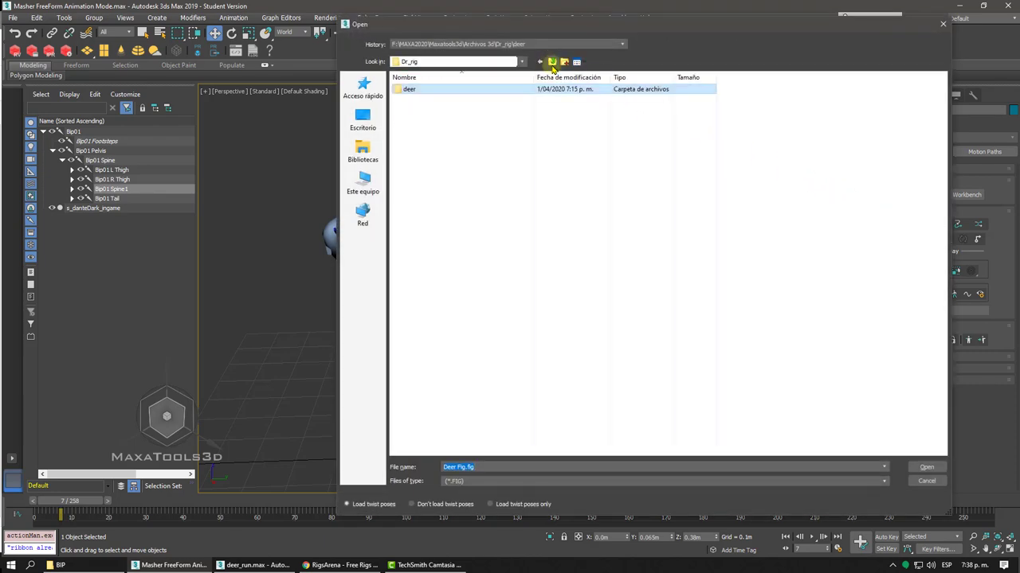
pyautogui.click(552, 62)
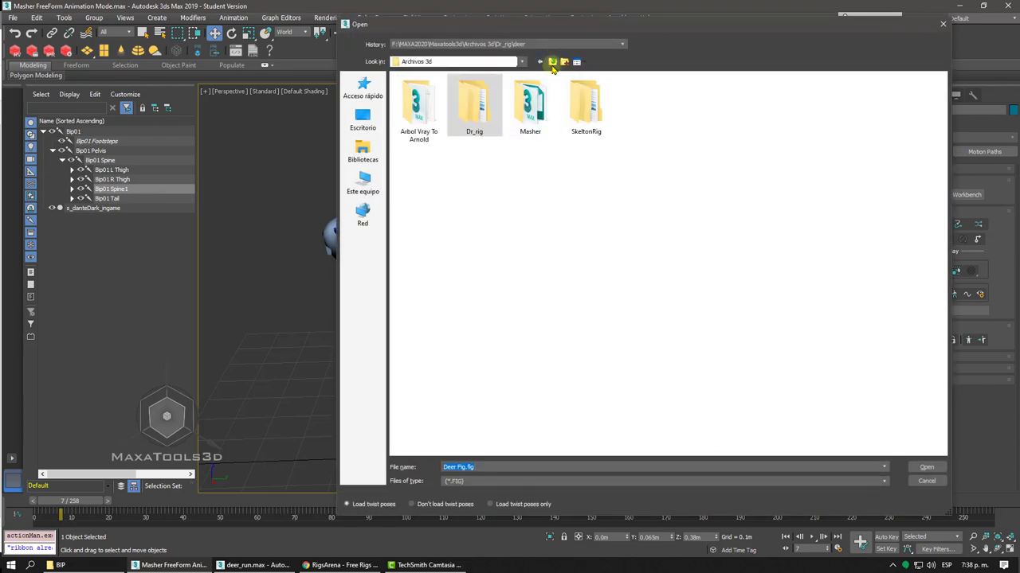
pyautogui.doubleClick(532, 102)
pyautogui.click(422, 109)
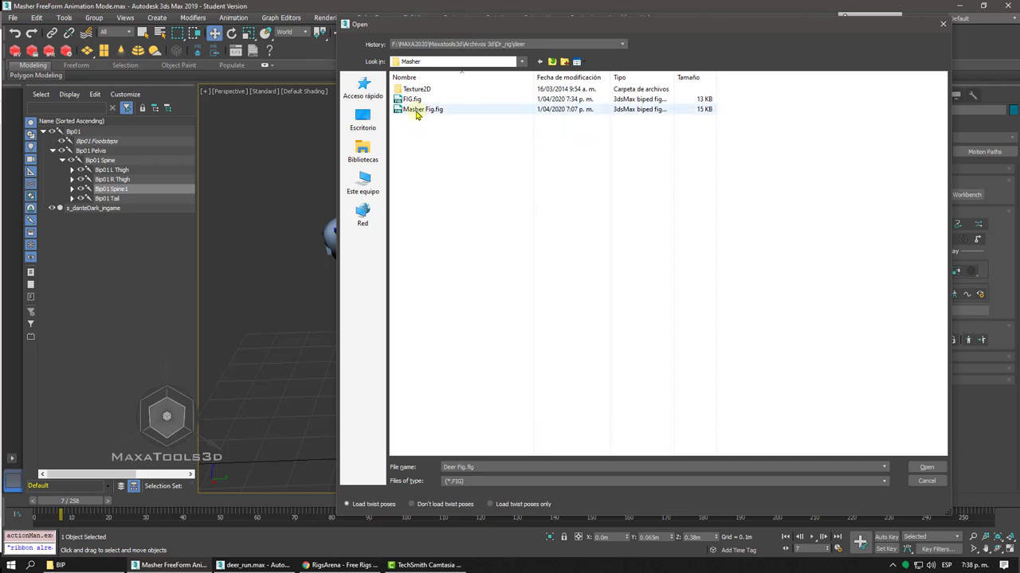
pyautogui.click(918, 466)
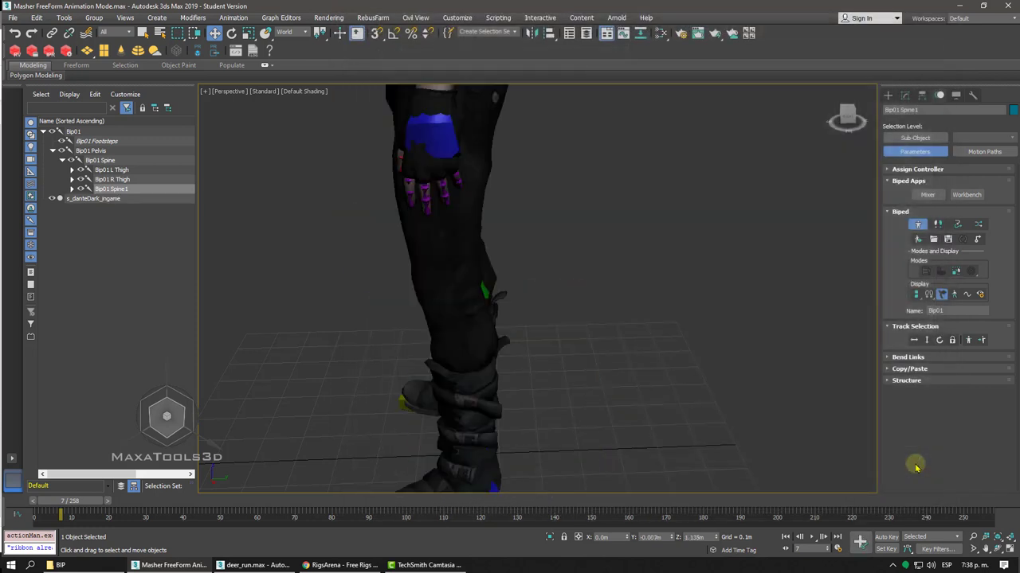
pyautogui.press('z')
pyautogui.keyDown('alt'); pyautogui.moveTo(916, 469); pyautogui.dragTo(481, 344, button='middle'); pyautogui.keyUp('alt')
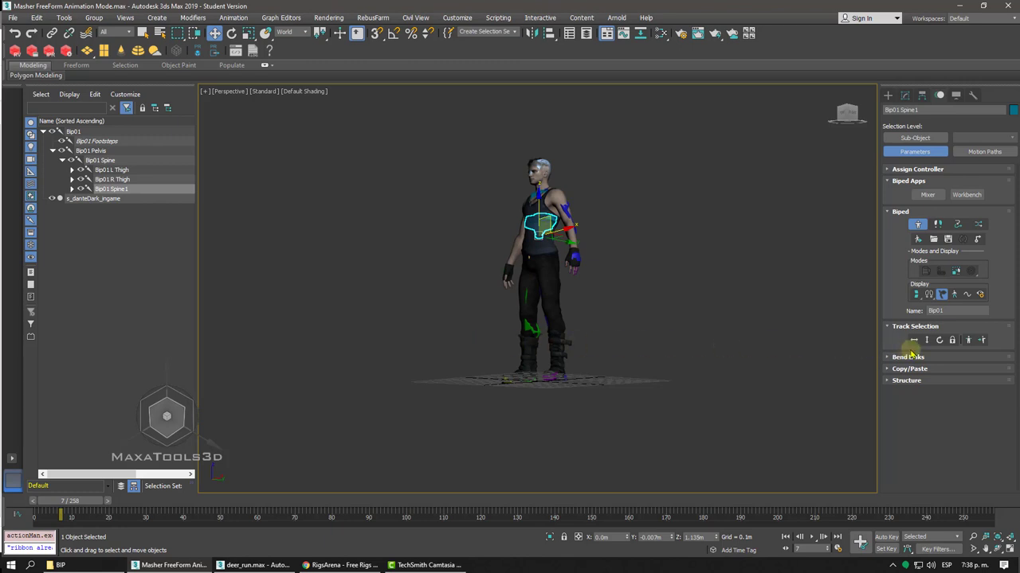
# - Turn off Figure Mode, hide the character mesh, select a foot, and orbit to a side view
pyautogui.click(919, 226)
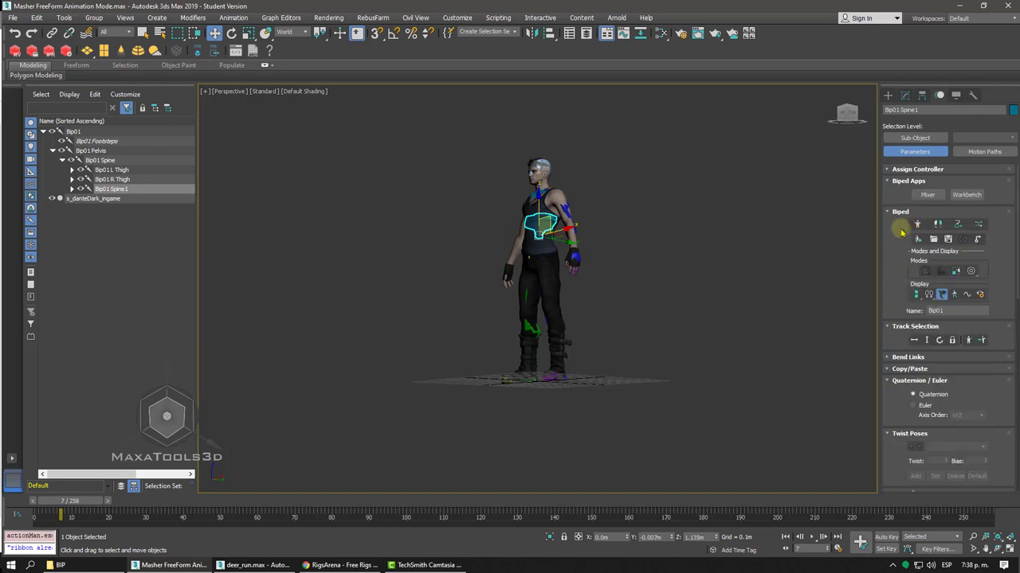
pyautogui.hotkey('shift', 'g')
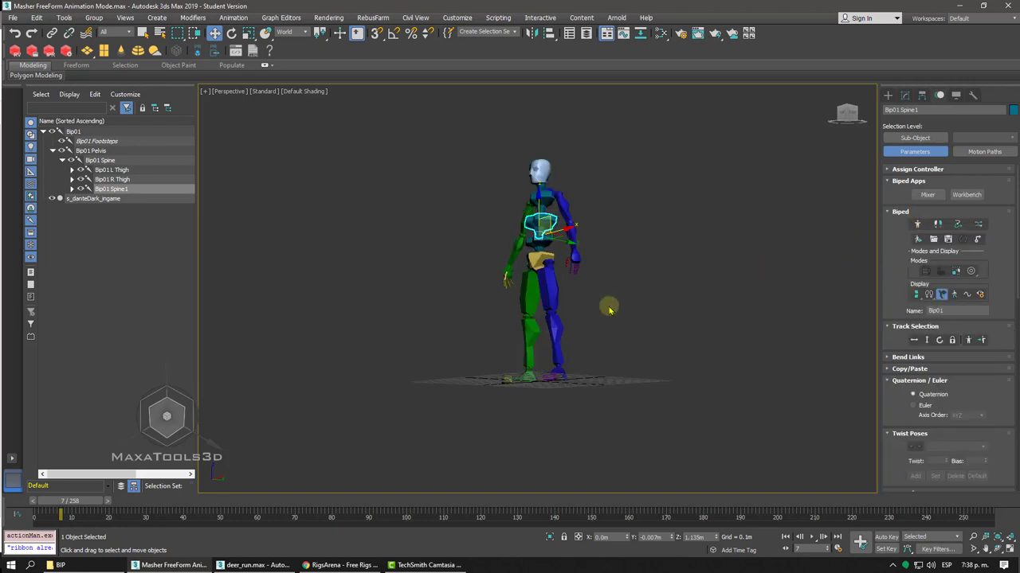
pyautogui.keyDown('alt'); pyautogui.moveTo(607, 305); pyautogui.dragTo(603, 299, button='middle'); pyautogui.keyUp('alt')
pyautogui.scroll(3, 603, 298)
pyautogui.click(494, 370)
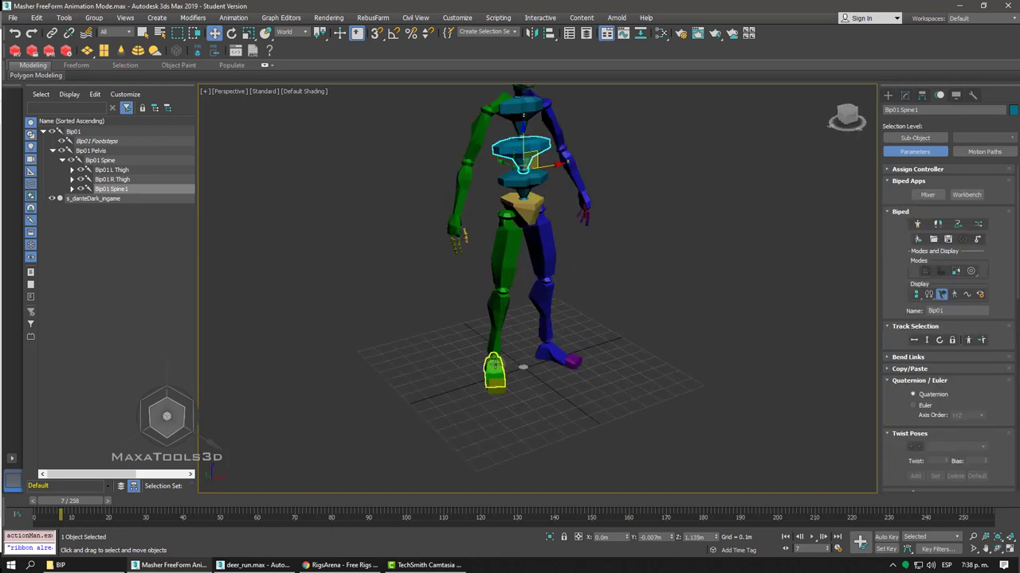
pyautogui.keyDown('alt'); pyautogui.moveTo(552, 360); pyautogui.dragTo(588, 356, button='middle'); pyautogui.keyUp('alt')
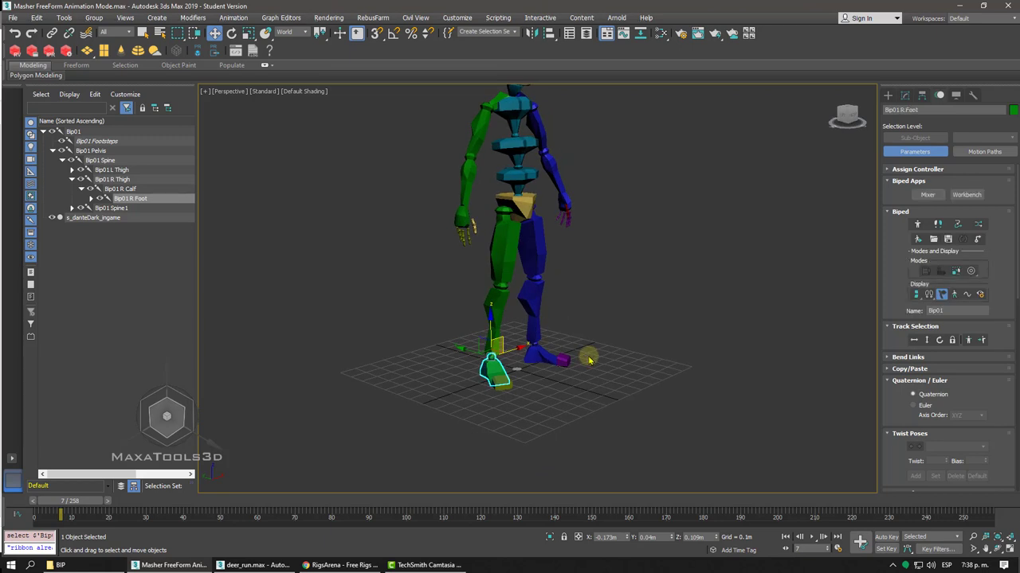
pyautogui.keyDown('alt'); pyautogui.moveTo(589, 360); pyautogui.dragTo(488, 379, button='middle'); pyautogui.keyUp('alt')
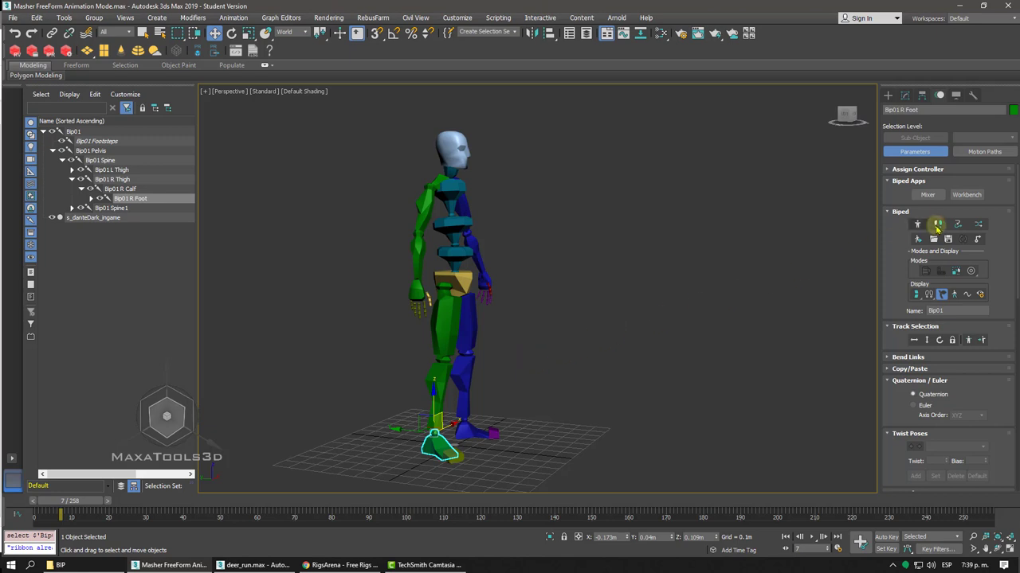
# - Put the biped in Footstep Mode with a Walk gait and open Create Multiple Footsteps
pyautogui.click(937, 225)
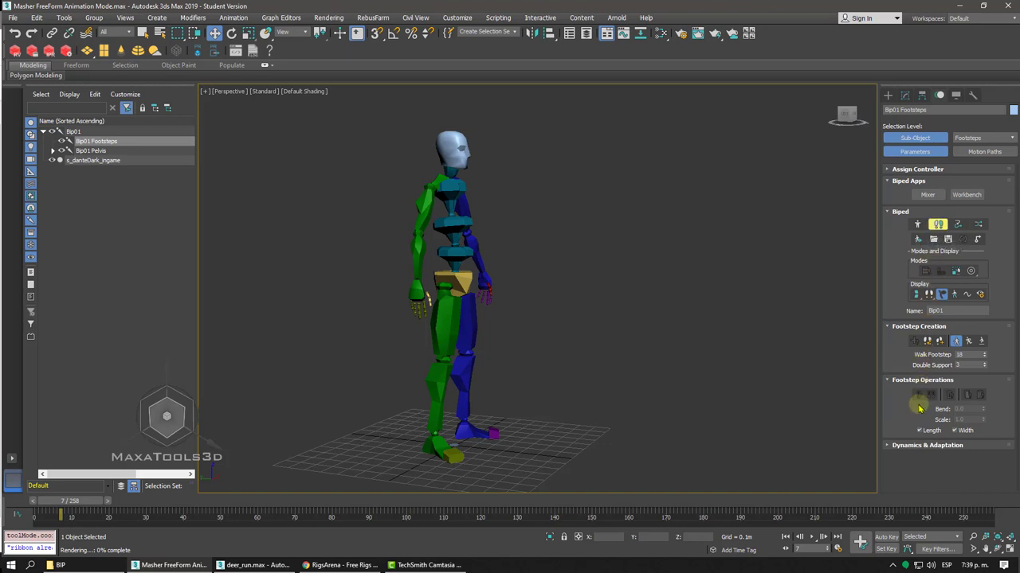
pyautogui.click(958, 344)
pyautogui.click(938, 343)
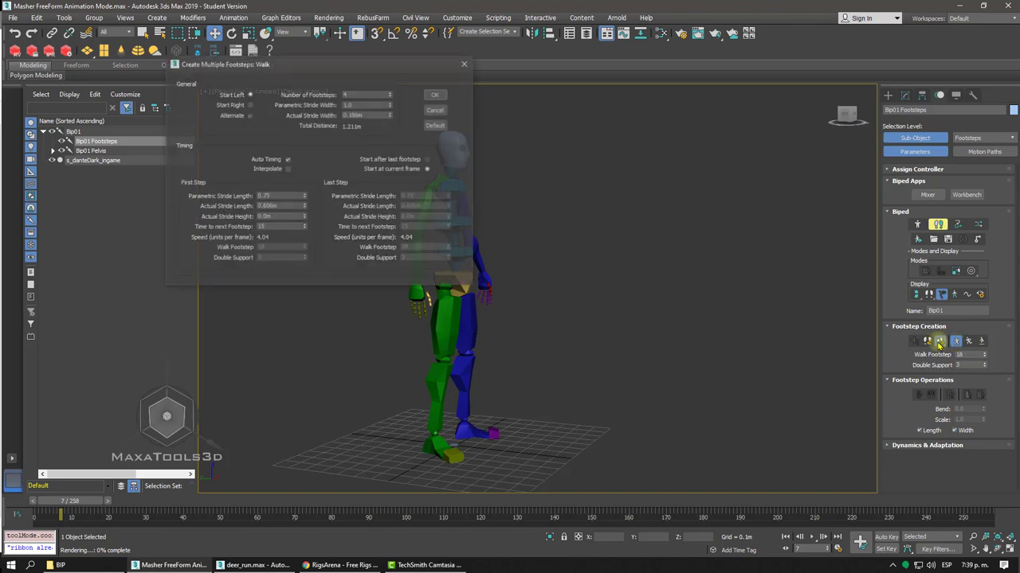
# - Create 8 walk footsteps for the biped
pyautogui.doubleClick(363, 95)
pyautogui.write('8')
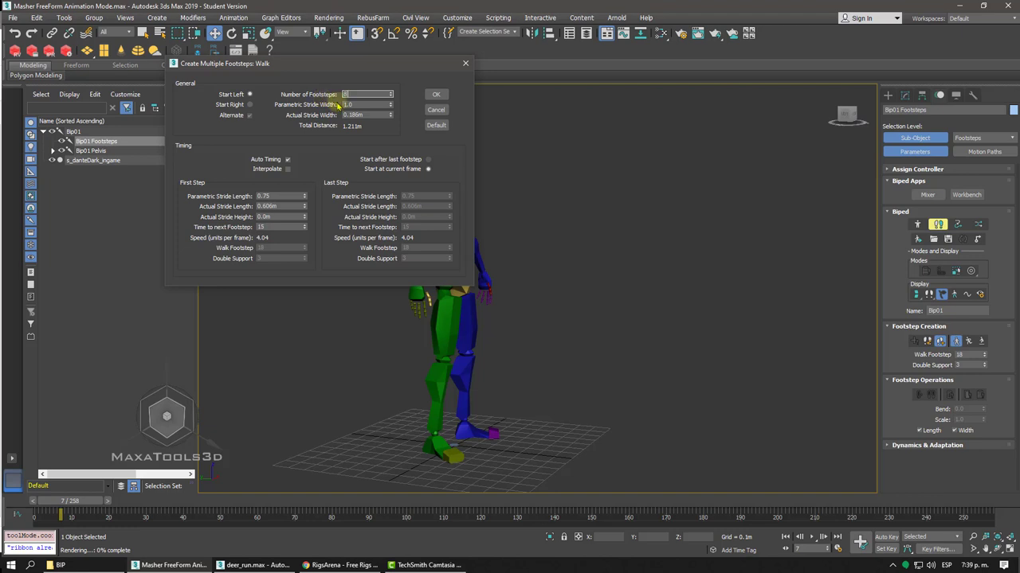
pyautogui.click(435, 95)
# - Delete the footsteps, reopen Create Multiple Footsteps, and review the First Step stride length and timing
pyautogui.scroll(-5, 405, 342)
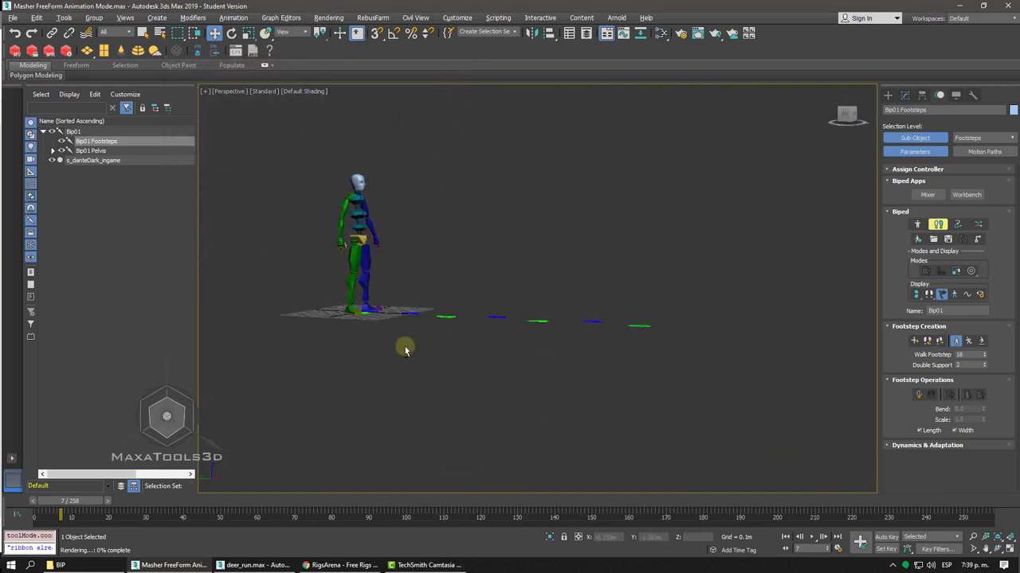
pyautogui.press('Delete')
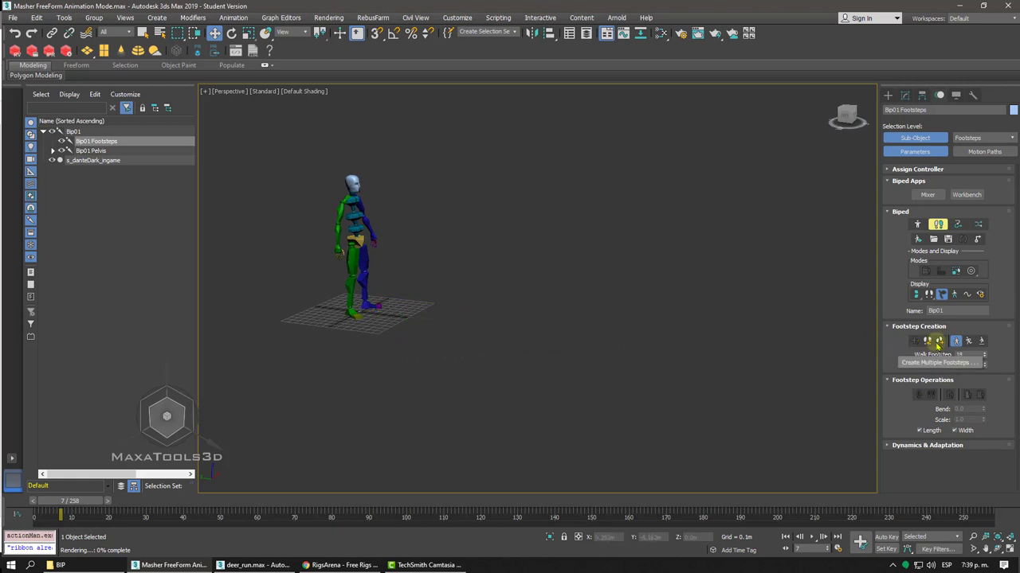
pyautogui.click(937, 342)
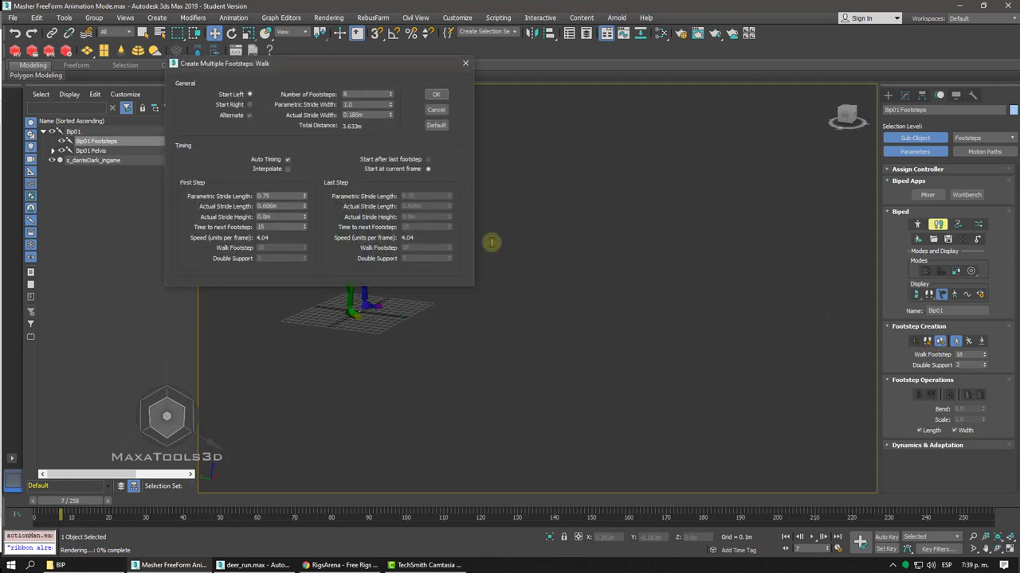
pyautogui.doubleClick(283, 196)
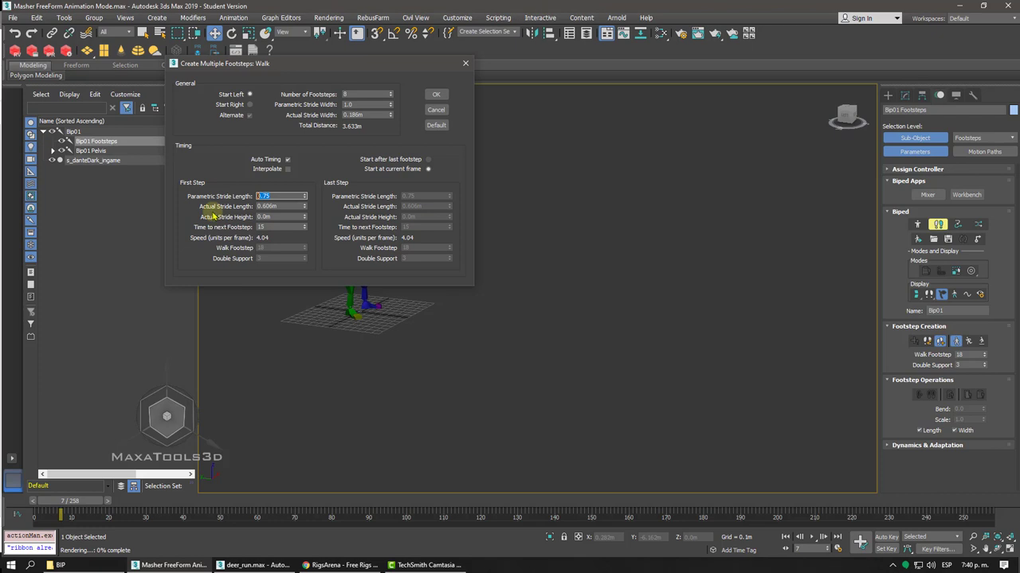
pyautogui.press('Tab')
pyautogui.press('Tab')
pyautogui.press('Tab')
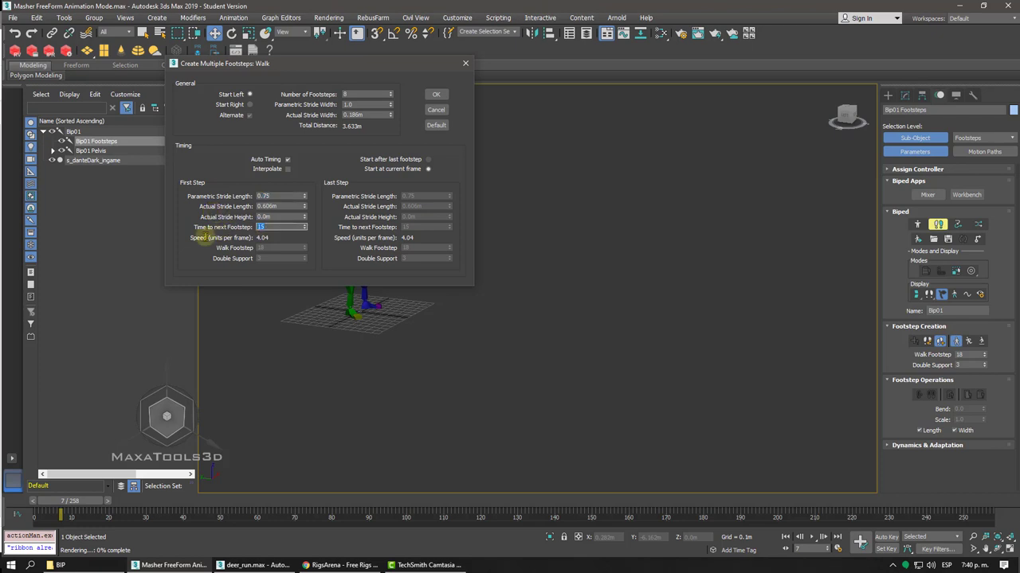
pyautogui.click(436, 94)
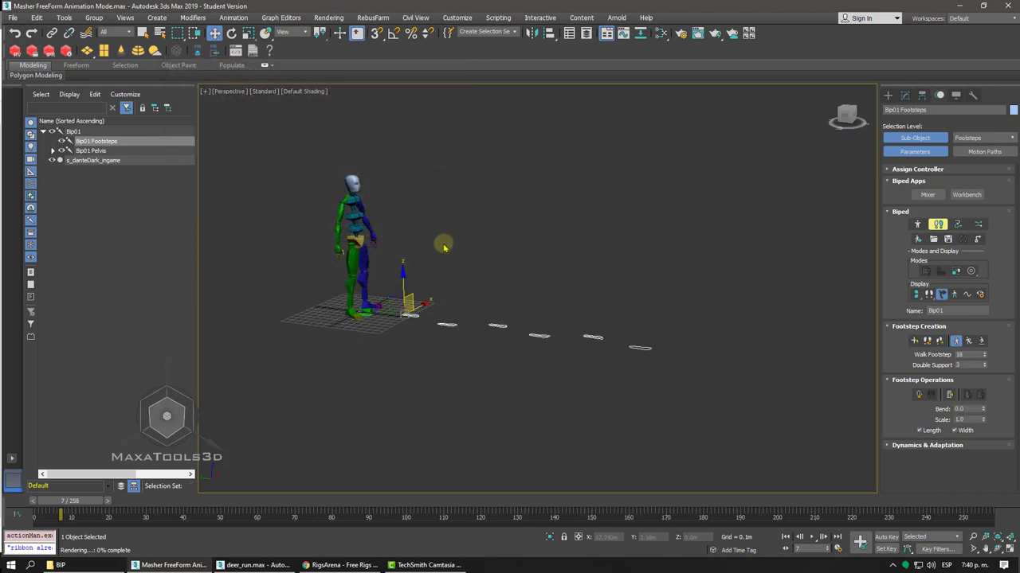
pyautogui.keyDown('alt'); pyautogui.moveTo(454, 358); pyautogui.dragTo(376, 341, button='middle'); pyautogui.keyUp('alt')
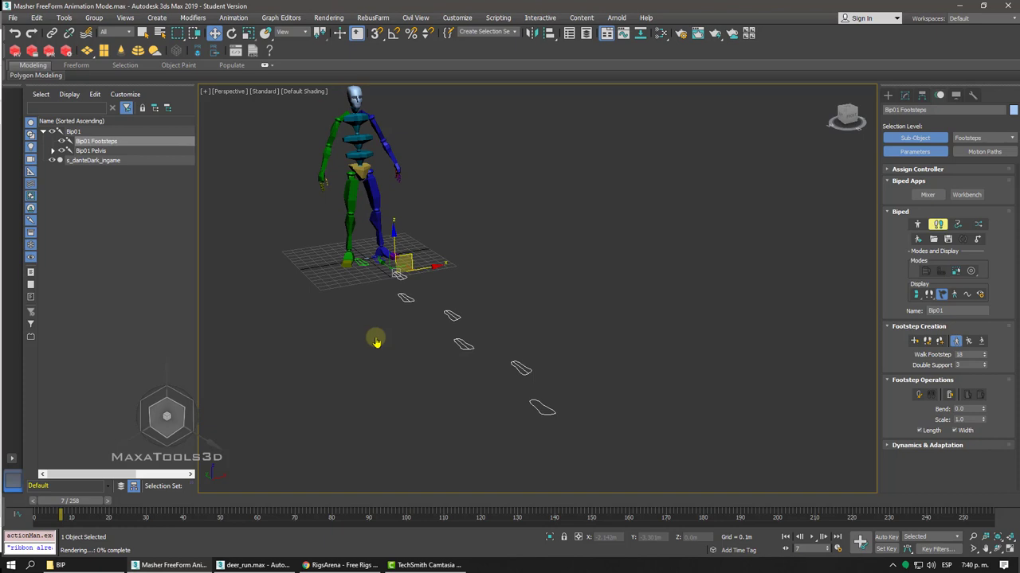
pyautogui.moveTo(376, 341)
pyautogui.keyDown('alt'); pyautogui.mouseDown(button='middle')
pyautogui.moveTo(526, 403)
pyautogui.moveTo(532, 417)
pyautogui.mouseUp(button='middle'); pyautogui.keyUp('alt')
pyautogui.click(525, 403)
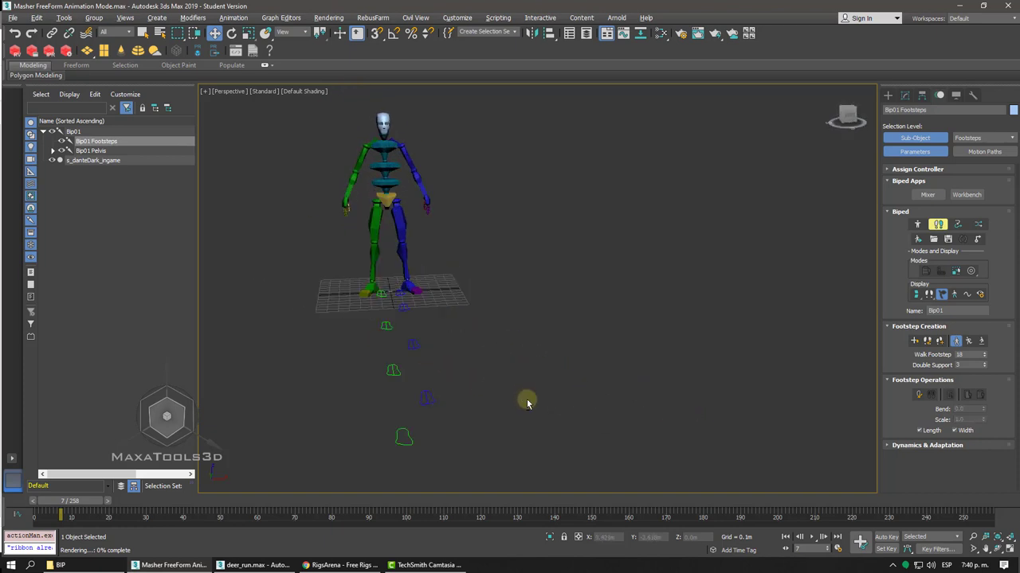
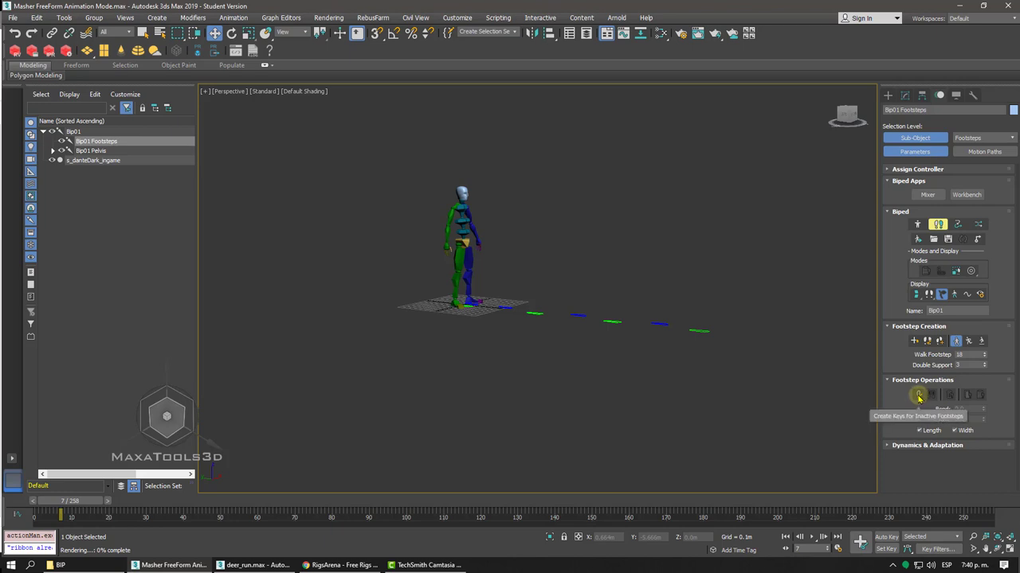
# - Generate keys for the inactive footsteps and frame the biped with its footstep trail
pyautogui.click(919, 396)
pyautogui.press('z')
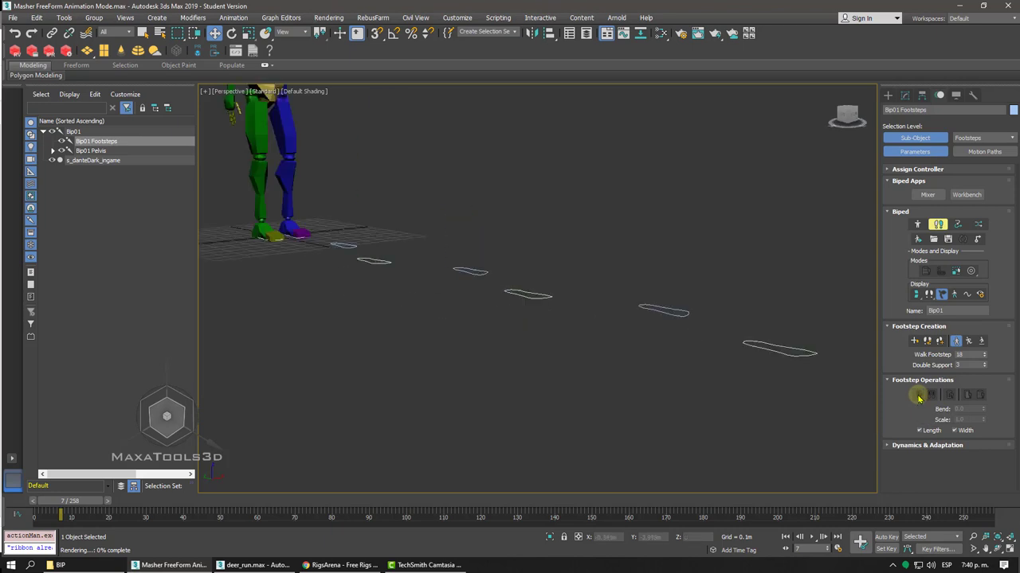
pyautogui.press('z')
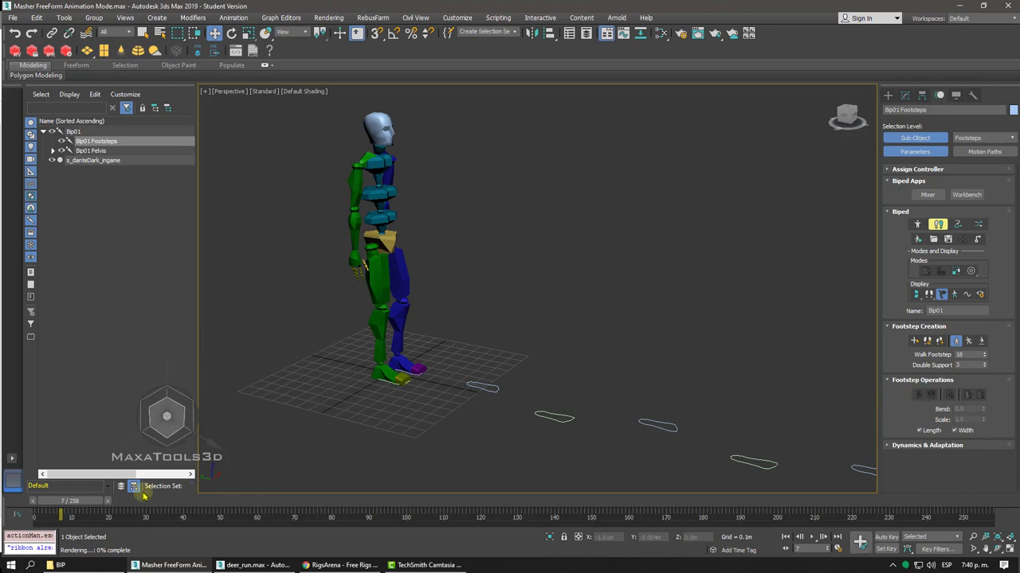
pyautogui.moveTo(62, 514)
pyautogui.mouseDown()
pyautogui.moveTo(36, 514)
pyautogui.moveTo(384, 517)
pyautogui.mouseUp()
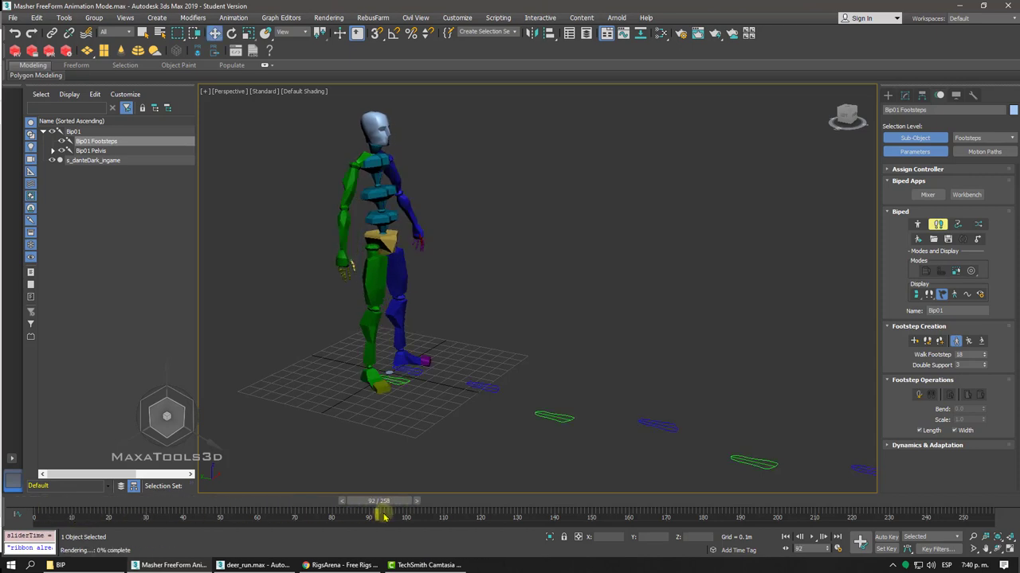
# - Deactivate the footsteps, recreate their keys, and play the walk before rewinding to frame 60
pyautogui.click(918, 396)
pyautogui.moveTo(385, 502)
pyautogui.mouseDown()
pyautogui.moveTo(489, 503)
pyautogui.moveTo(47, 502)
pyautogui.moveTo(279, 502)
pyautogui.mouseUp()
pyautogui.moveTo(336, 532)
pyautogui.mouseDown()
pyautogui.moveTo(239, 503)
pyautogui.moveTo(255, 504)
pyautogui.moveTo(318, 515)
pyautogui.moveTo(27, 496)
pyautogui.moveTo(172, 518)
pyautogui.moveTo(484, 494)
pyautogui.moveTo(398, 527)
pyautogui.moveTo(32, 510)
pyautogui.mouseUp()
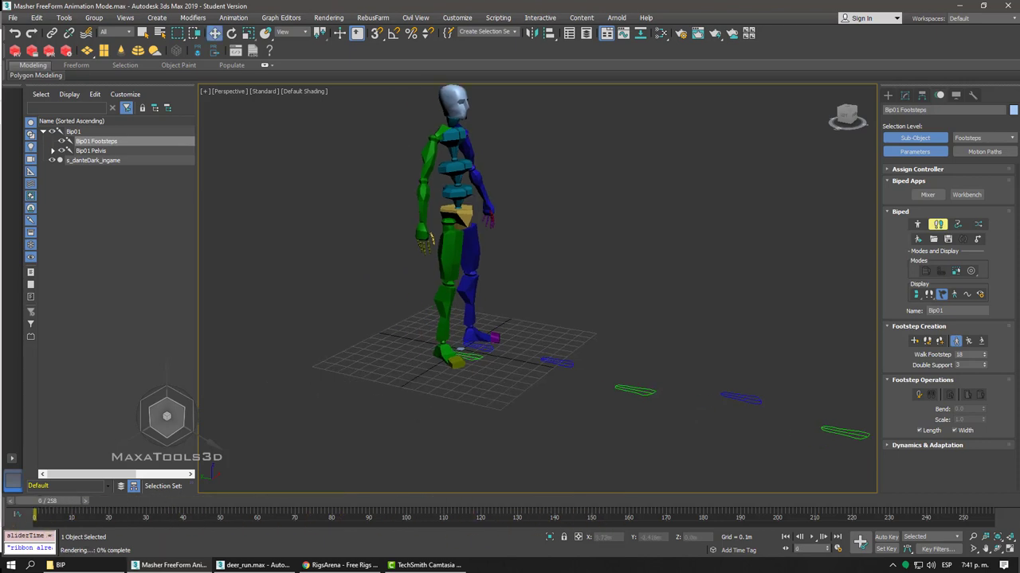
pyautogui.click(915, 396)
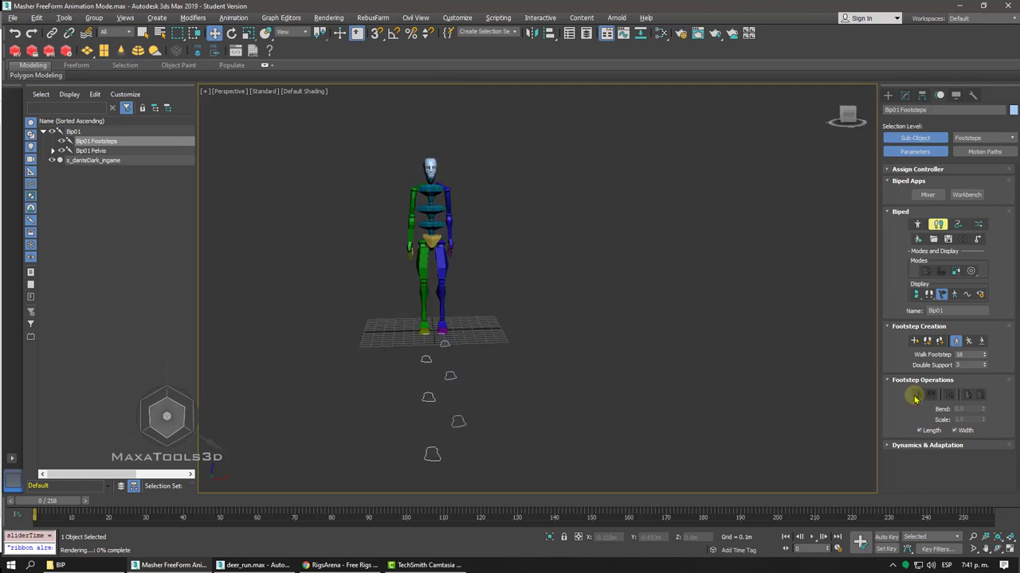
pyautogui.click(808, 538)
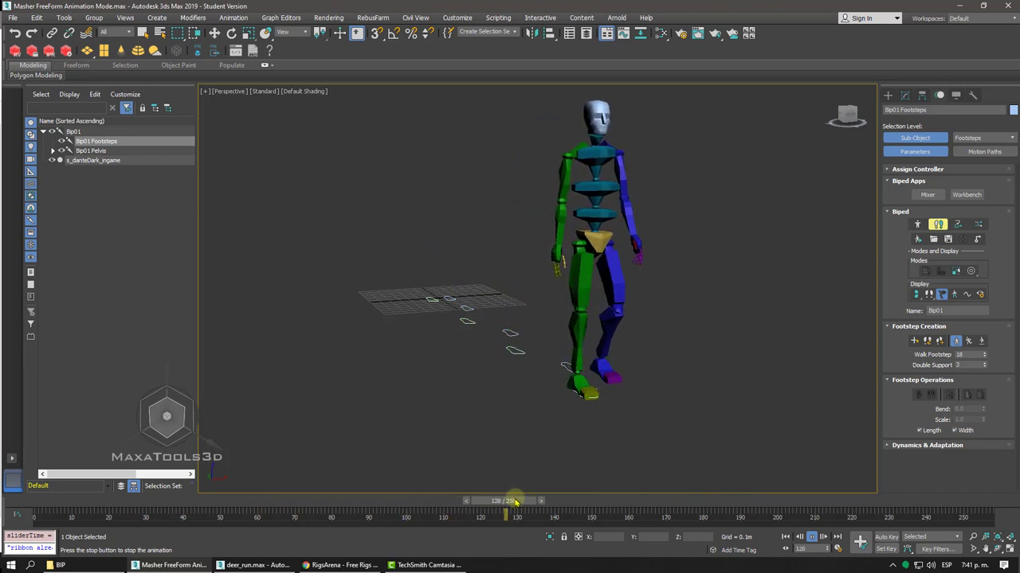
pyautogui.moveTo(514, 501); pyautogui.dragTo(51, 485)
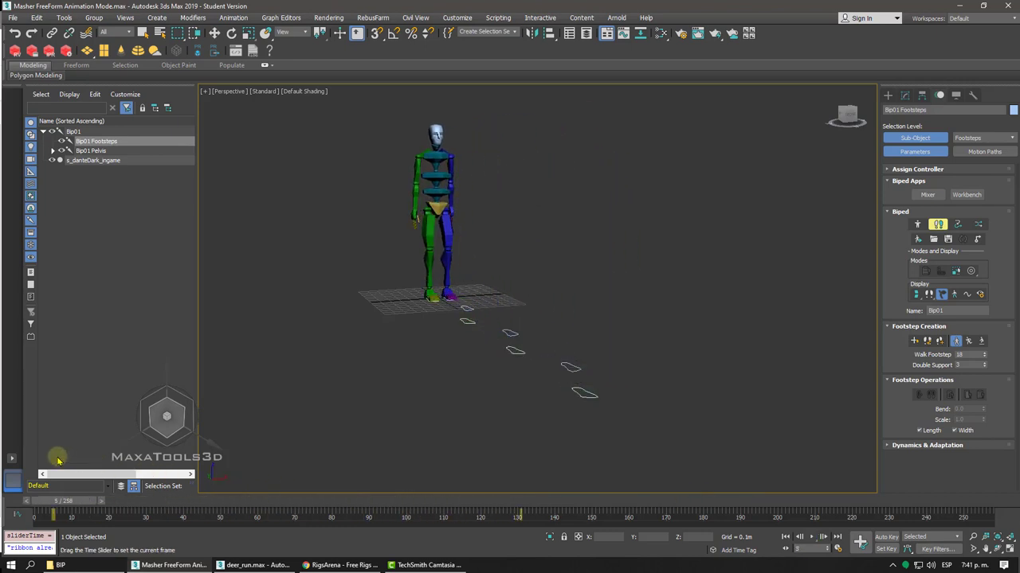
# - With the Move tool, raise the first footstep slightly in Z
pyautogui.press('w')
pyautogui.keyDown('alt'); pyautogui.moveTo(380, 337); pyautogui.dragTo(496, 297, button='middle'); pyautogui.keyUp('alt')
pyautogui.click(460, 311)
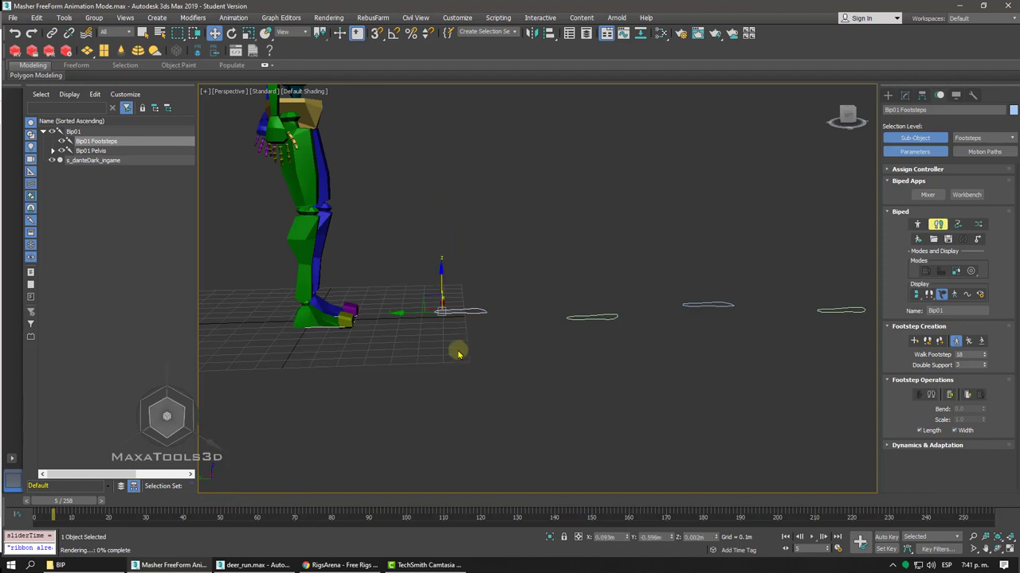
pyautogui.scroll(2, 457, 351)
pyautogui.scroll(3, 457, 351)
pyautogui.keyDown('alt'); pyautogui.moveTo(457, 352); pyautogui.dragTo(575, 323, button='middle'); pyautogui.keyUp('alt')
pyautogui.scroll(-5, 575, 323)
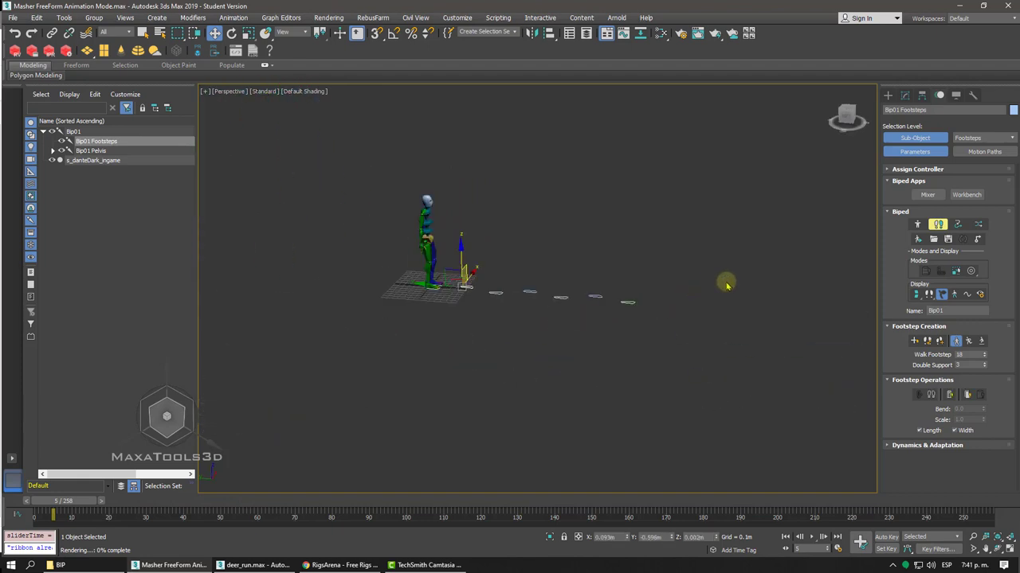
pyautogui.scroll(4, 511, 274)
pyautogui.scroll(1, 510, 274)
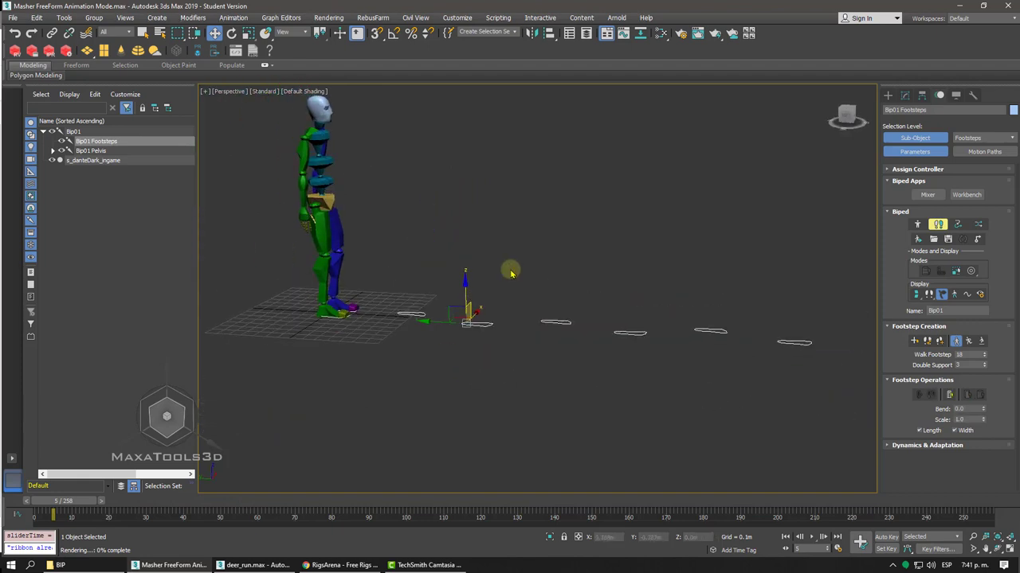
pyautogui.moveTo(466, 293); pyautogui.dragTo(466, 281)
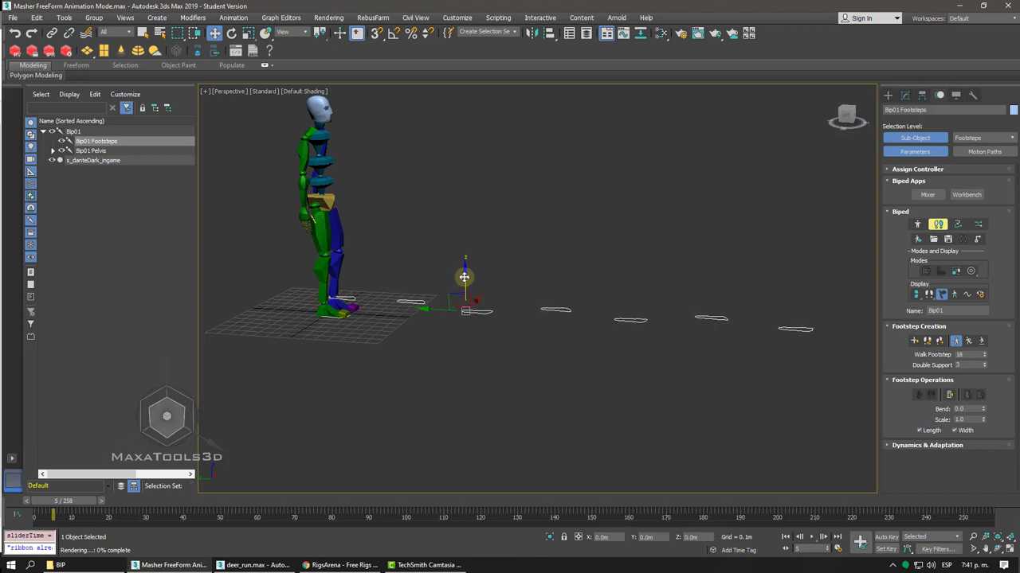
pyautogui.click(491, 333)
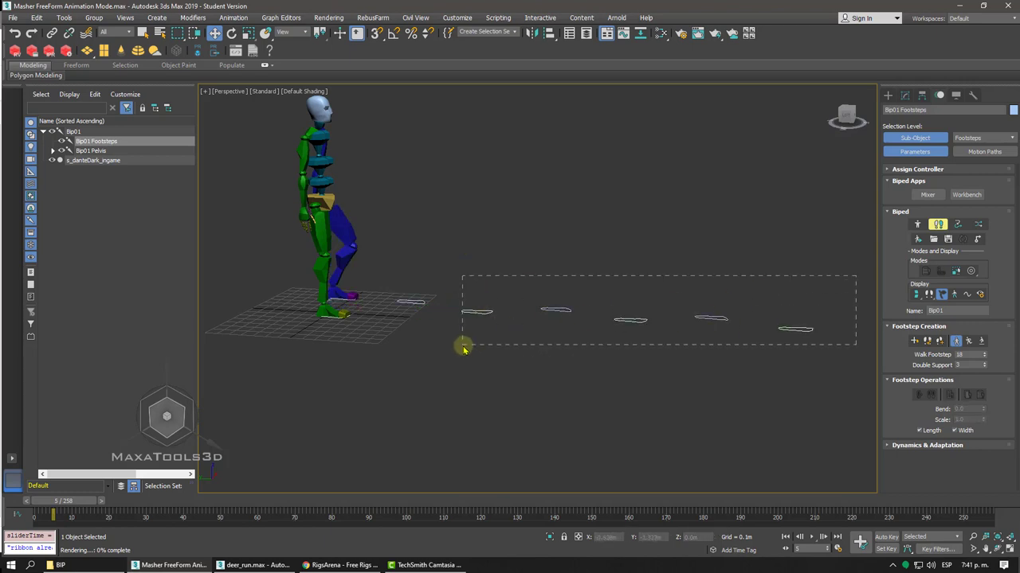
# - Raise the later footstep groups progressively higher, then play the climbing walk and return to frame 0
pyautogui.moveTo(464, 349); pyautogui.dragTo(458, 343)
pyautogui.moveTo(464, 278); pyautogui.dragTo(464, 252)
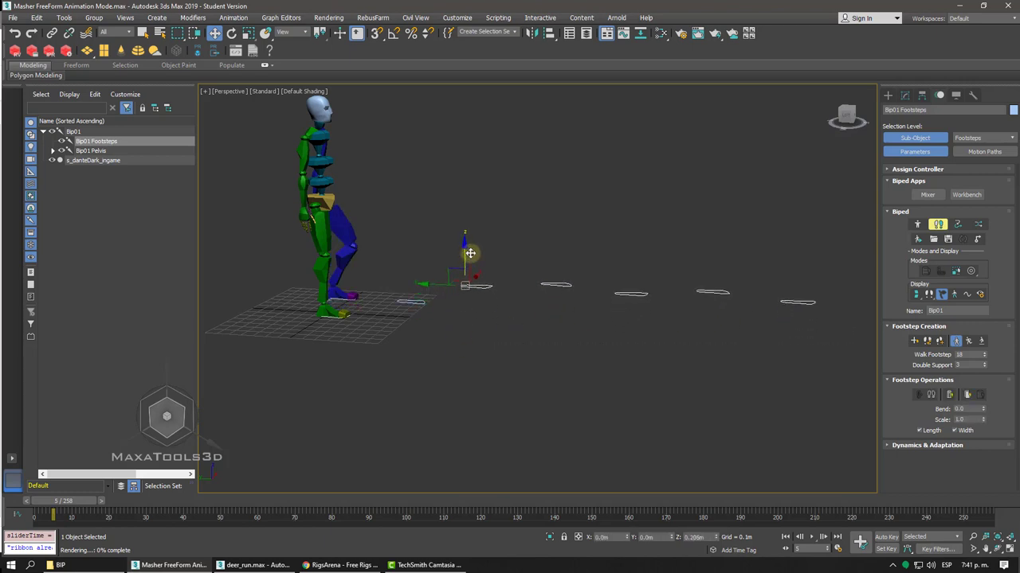
pyautogui.moveTo(645, 329); pyautogui.dragTo(627, 322)
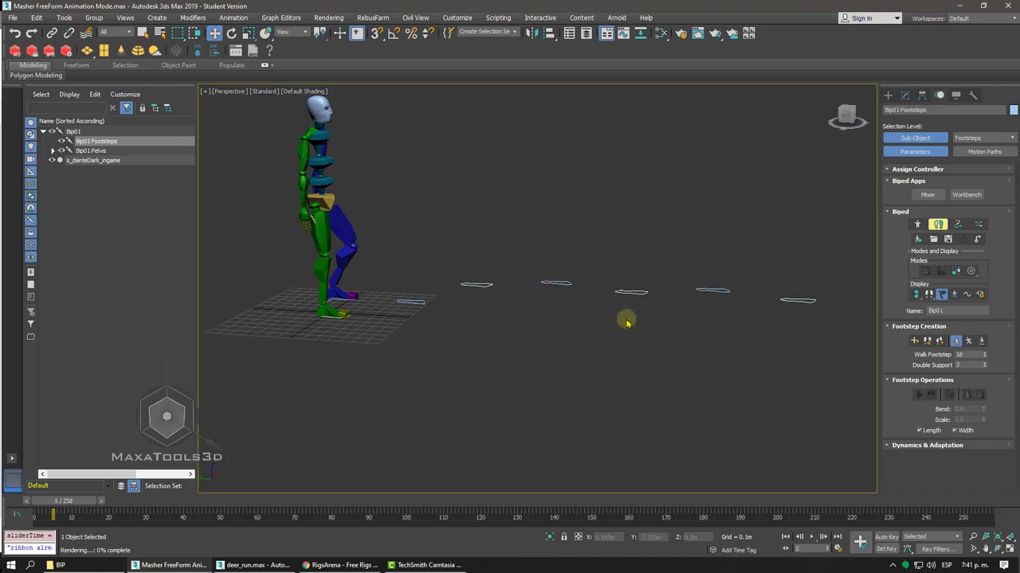
pyautogui.moveTo(558, 250); pyautogui.dragTo(836, 341)
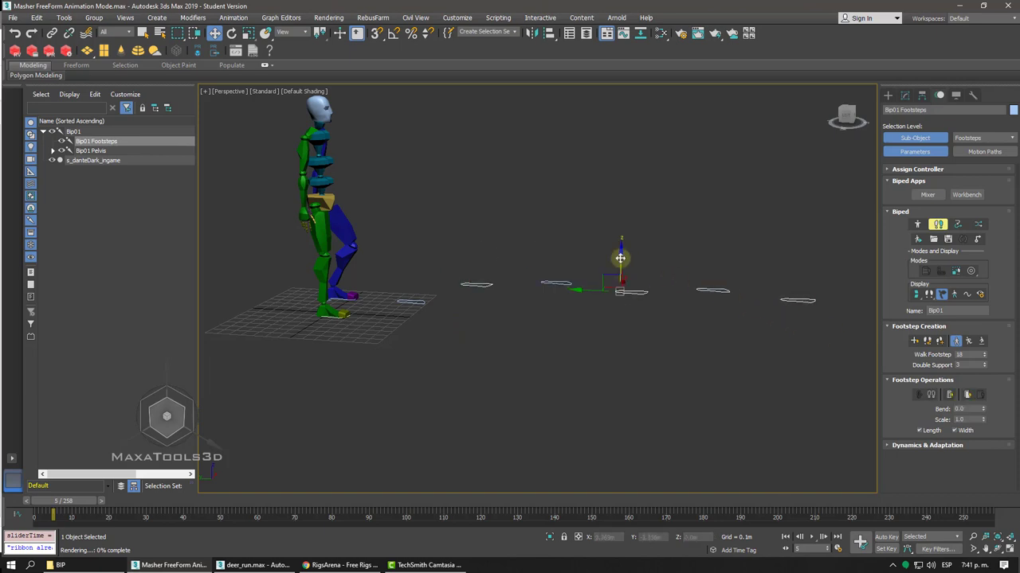
pyautogui.moveTo(620, 258); pyautogui.dragTo(619, 231)
pyautogui.moveTo(694, 221); pyautogui.dragTo(835, 314)
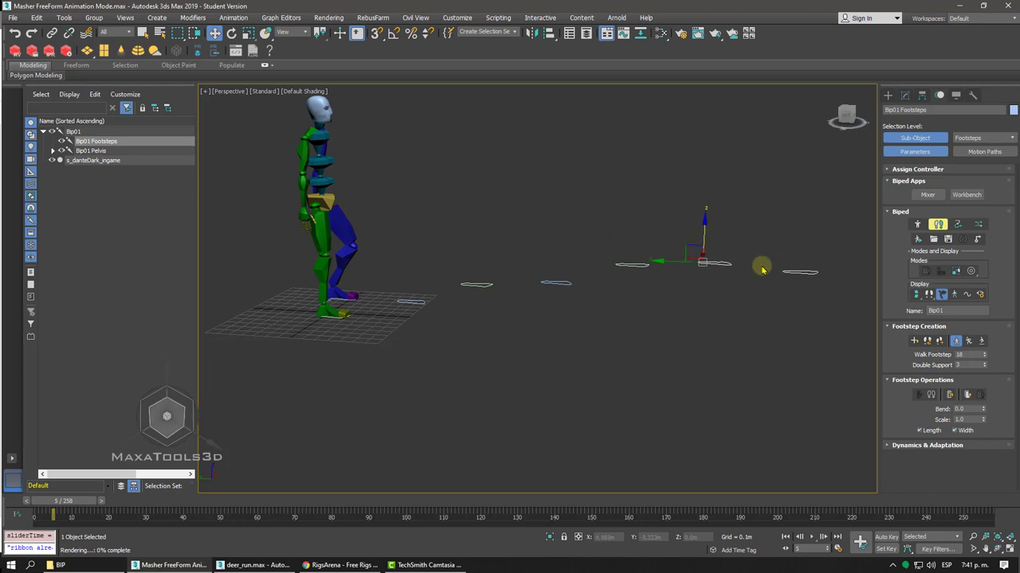
pyautogui.moveTo(706, 227); pyautogui.dragTo(705, 229)
pyautogui.click(812, 536)
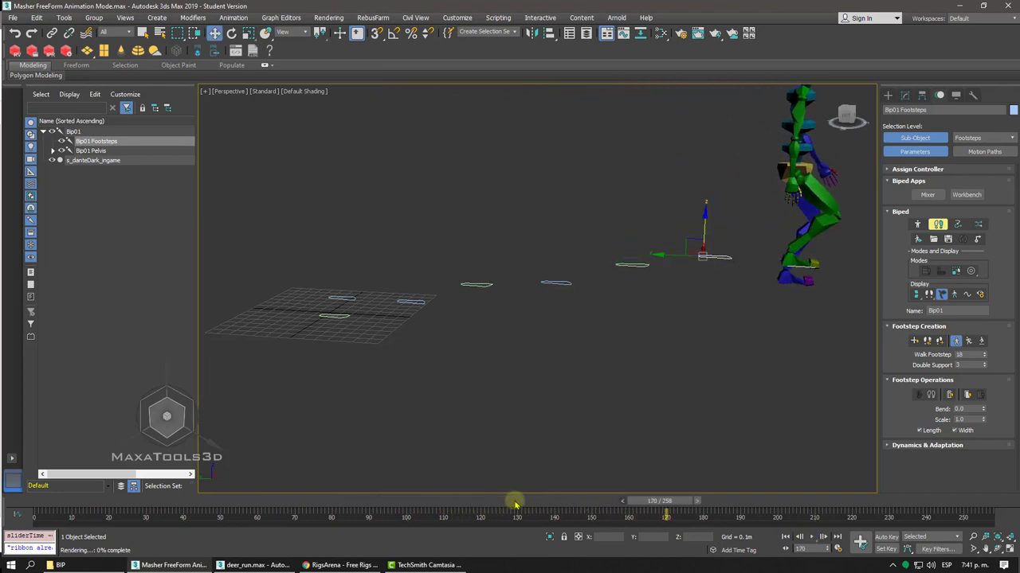
pyautogui.moveTo(582, 500); pyautogui.dragTo(36, 501)
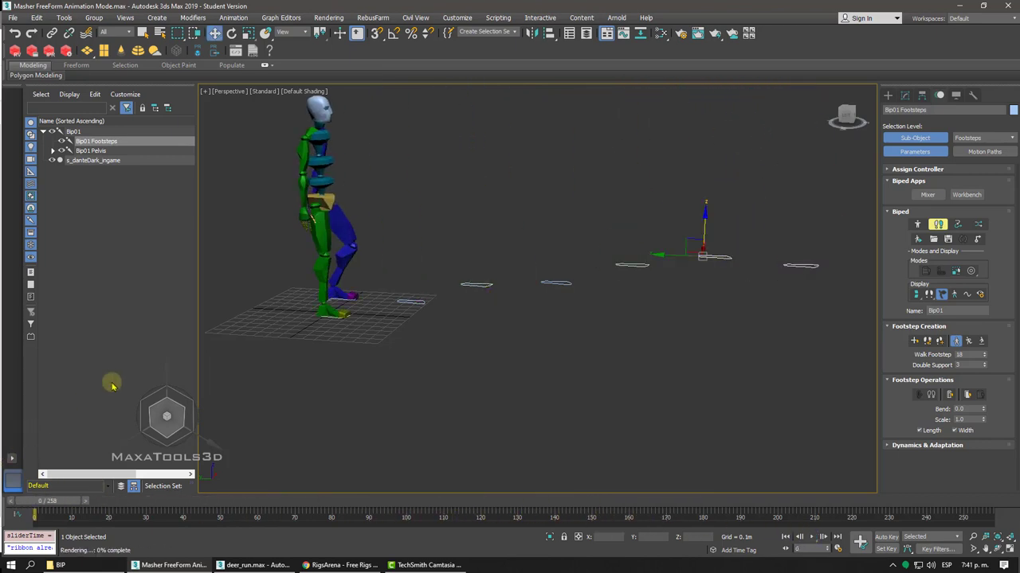
# - Undo the five footstep edits and the view changes, then scrub the walk to frame 46
pyautogui.hotkey('ctrl', 'z')
pyautogui.hotkey('ctrl', 'z')
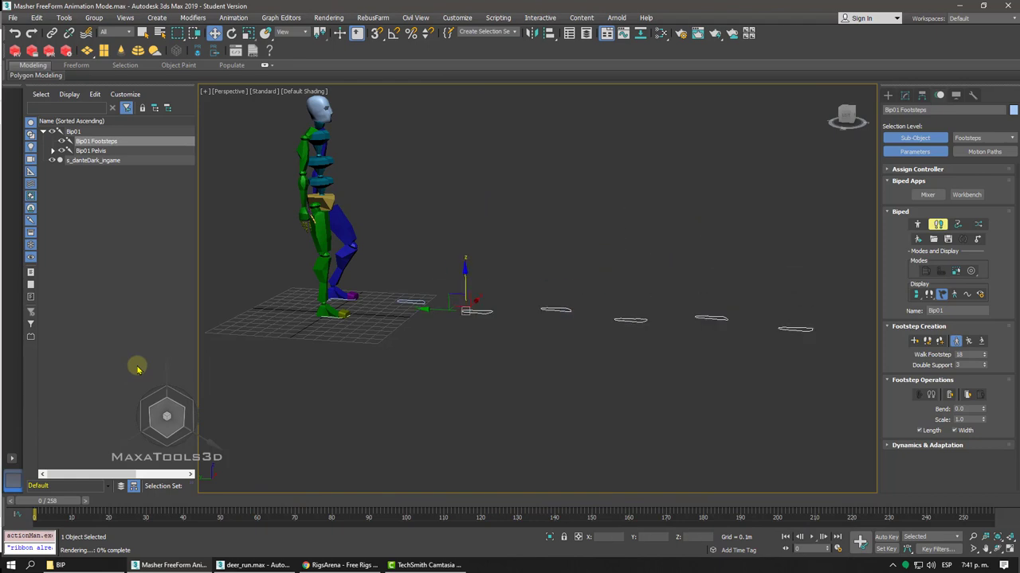
pyautogui.hotkey('ctrl', 'z')
pyautogui.hotkey('ctrl', 'z')
pyautogui.hotkey('ctrl', 'z')
pyautogui.hotkey('ctrl', 'z')
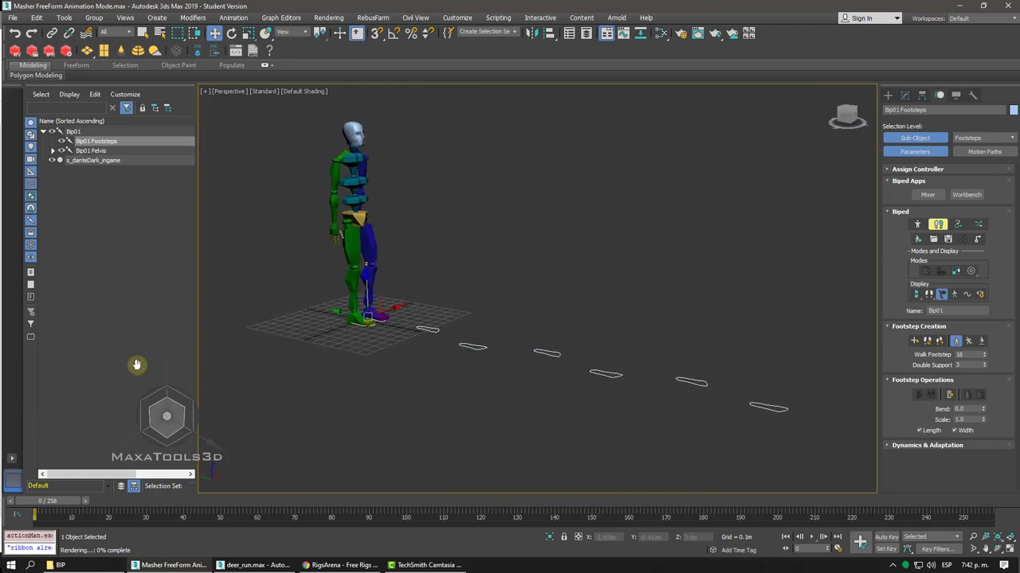
pyautogui.hotkey('ctrl', 'z')
pyautogui.hotkey('ctrl', 'z')
pyautogui.hotkey('ctrl', 'z')
pyautogui.hotkey('ctrl', 'z')
pyautogui.hotkey('ctrl', 'z')
pyautogui.hotkey('ctrl', 'z')
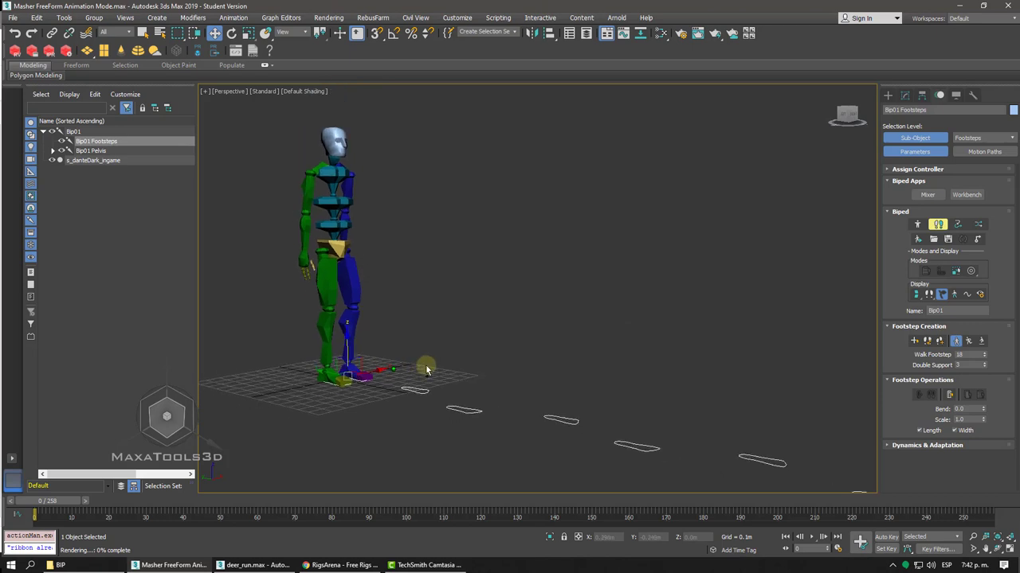
pyautogui.hotkey('ctrl', 'z')
pyautogui.hotkey('ctrl', 'z')
pyautogui.hotkey('ctrl', 'z')
pyautogui.hotkey('ctrl', 'z')
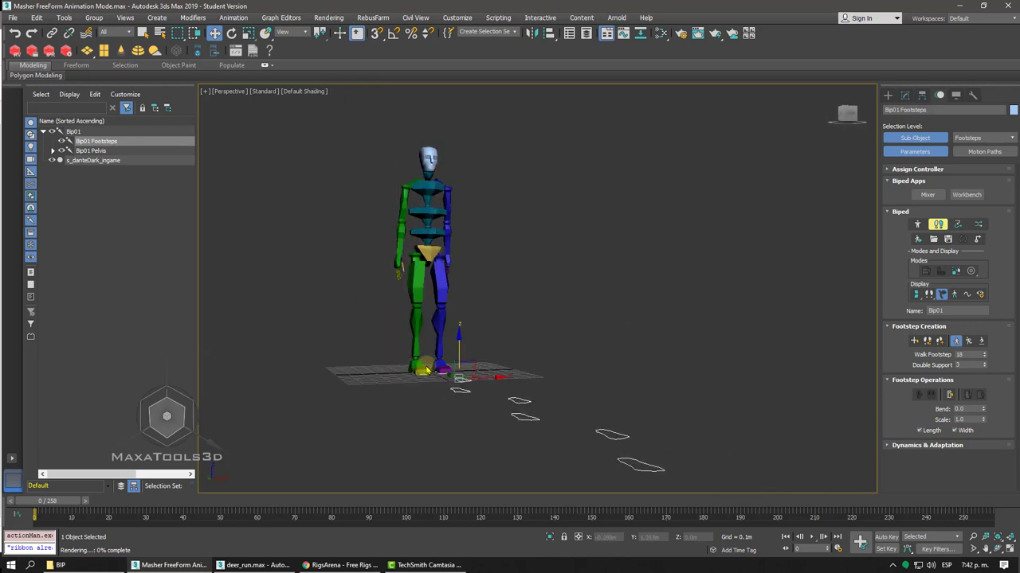
pyautogui.hotkey('ctrl', 'z')
pyautogui.hotkey('ctrl', 'z')
pyautogui.hotkey('ctrl', 'z')
pyautogui.hotkey('shift', 'z')
pyautogui.hotkey('shift', 'z')
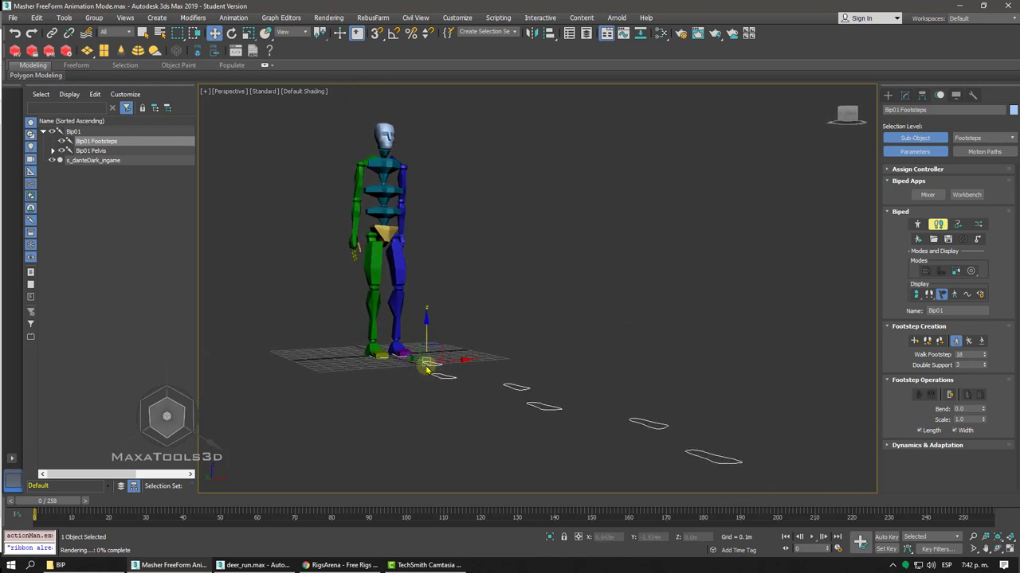
pyautogui.hotkey('shift', 'z')
pyautogui.hotkey('shift', 'z')
pyautogui.moveTo(55, 502)
pyautogui.mouseDown()
pyautogui.moveTo(473, 500)
pyautogui.moveTo(255, 501)
pyautogui.moveTo(225, 484)
pyautogui.mouseUp()
pyautogui.hotkey('shift', 'z')
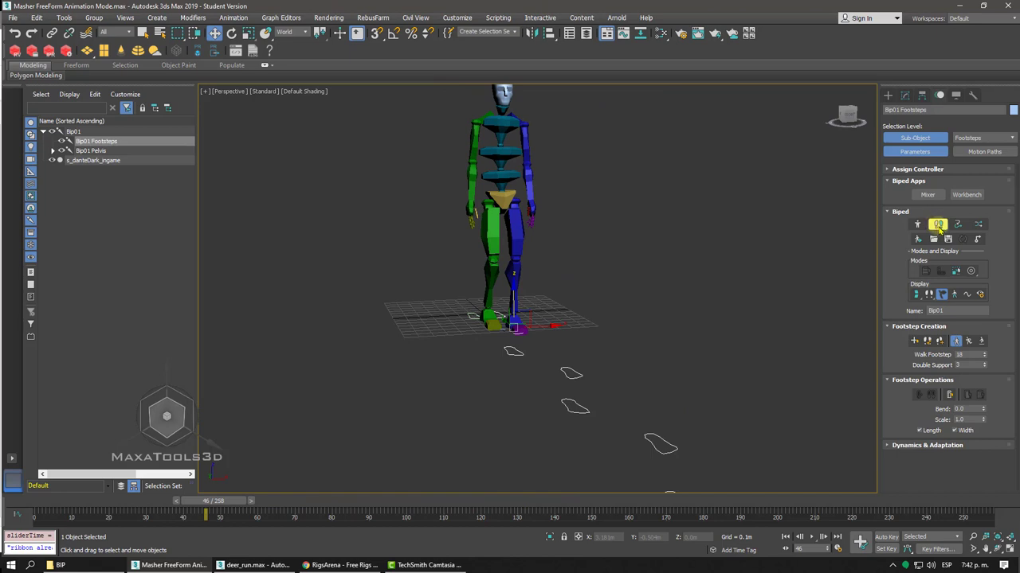
# - Turn off Footstep Mode, scrub the walk to about frame 62 in side view, and deselect the biped
pyautogui.click(938, 226)
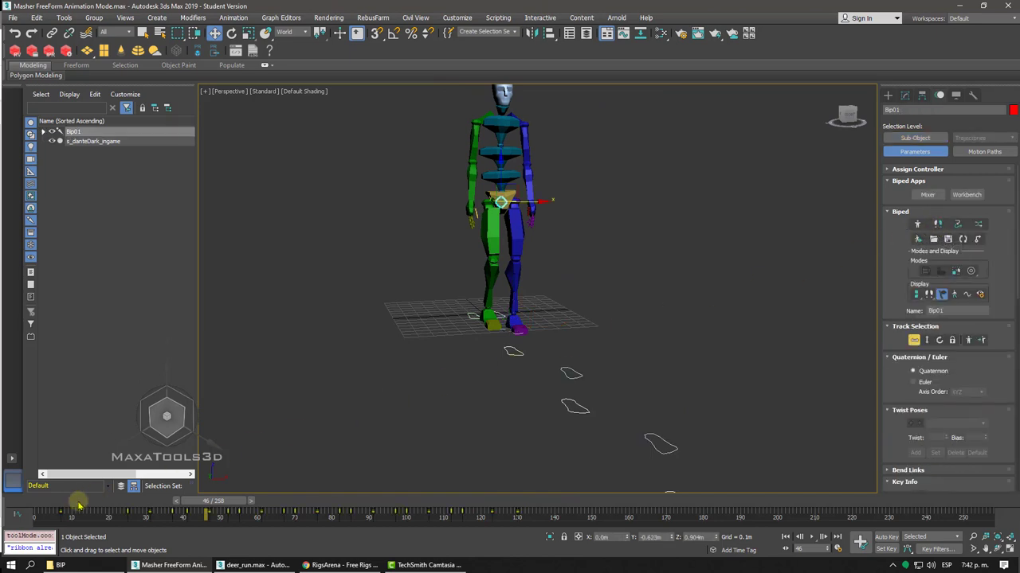
pyautogui.moveTo(79, 506)
pyautogui.mouseDown()
pyautogui.moveTo(329, 501)
pyautogui.moveTo(34, 506)
pyautogui.mouseUp()
pyautogui.press('w')
pyautogui.moveTo(510, 287)
pyautogui.keyDown('alt'); pyautogui.mouseDown(button='middle')
pyautogui.moveTo(605, 263)
pyautogui.moveTo(201, 501)
pyautogui.mouseUp(button='middle'); pyautogui.keyUp('alt')
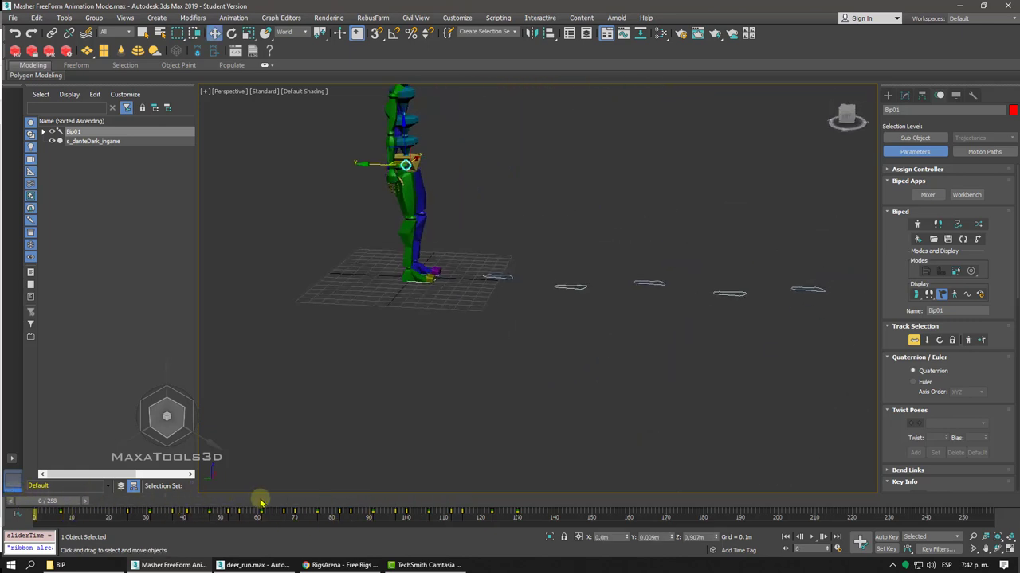
pyautogui.moveTo(261, 502); pyautogui.dragTo(268, 507)
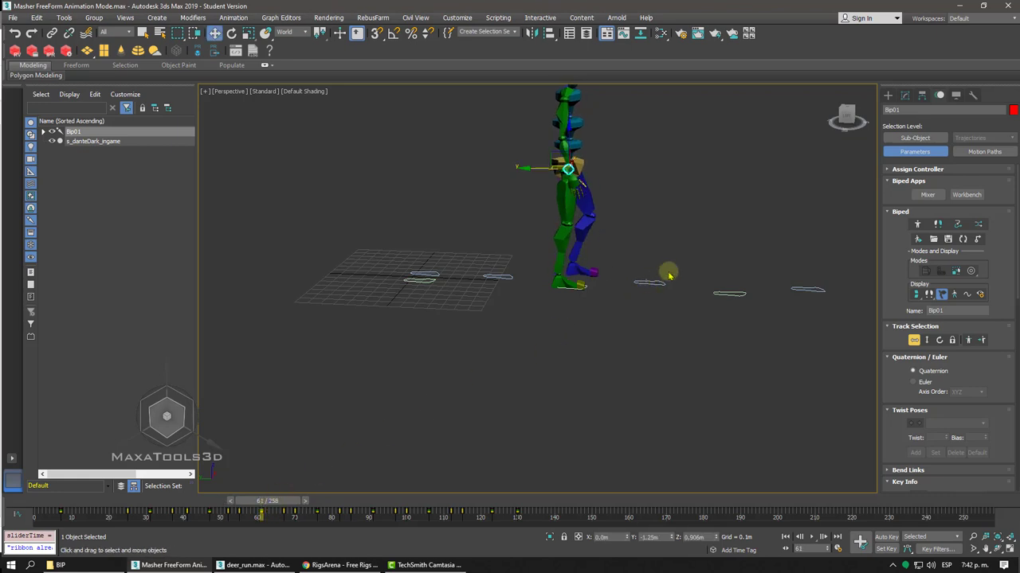
pyautogui.moveTo(665, 282); pyautogui.dragTo(631, 315)
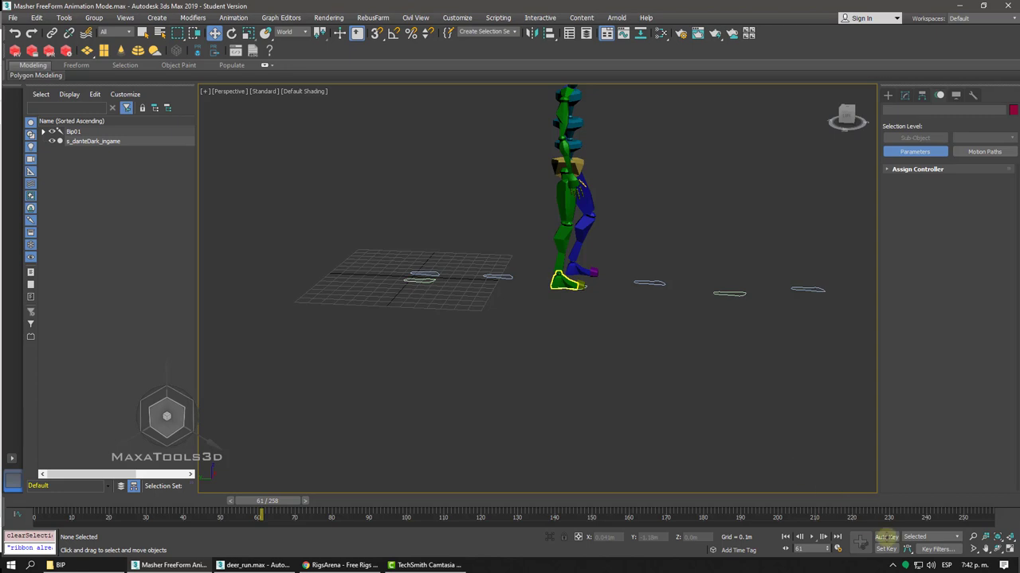
# - Turn on Auto Key, select Bip01 R Foot, and scrub the walk between frames 93 and 12
pyautogui.click(887, 538)
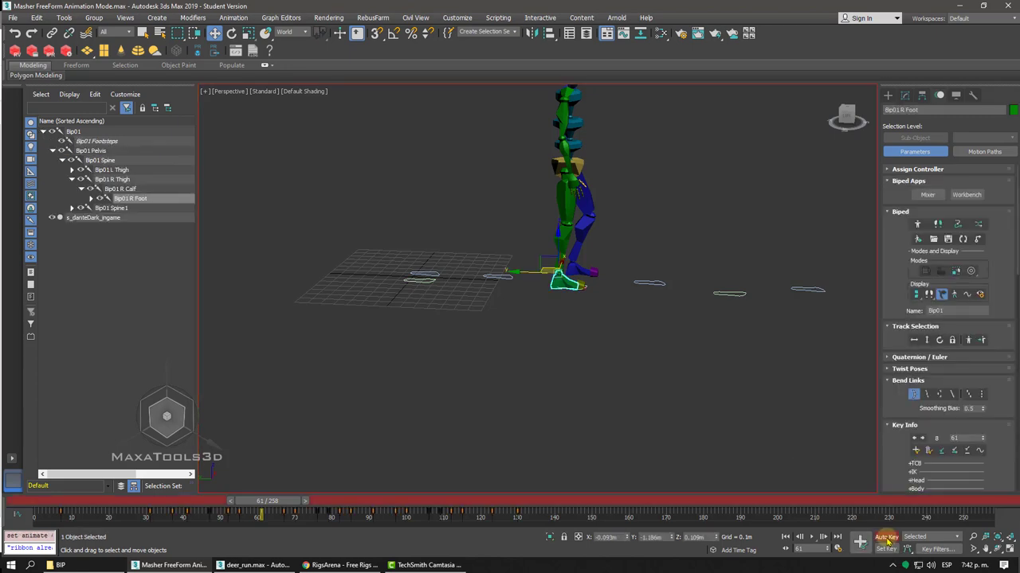
pyautogui.click(555, 254)
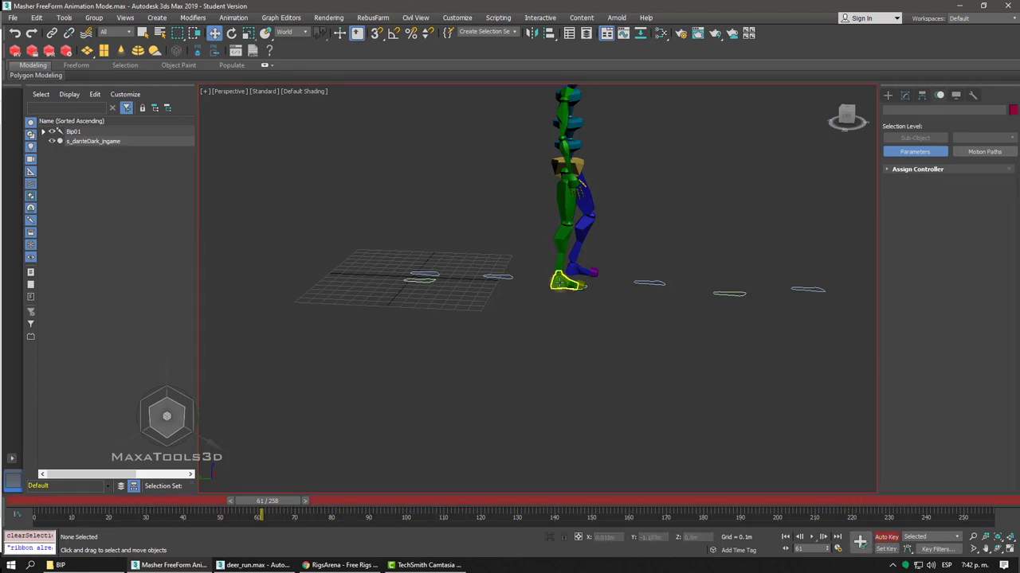
pyautogui.click(560, 253)
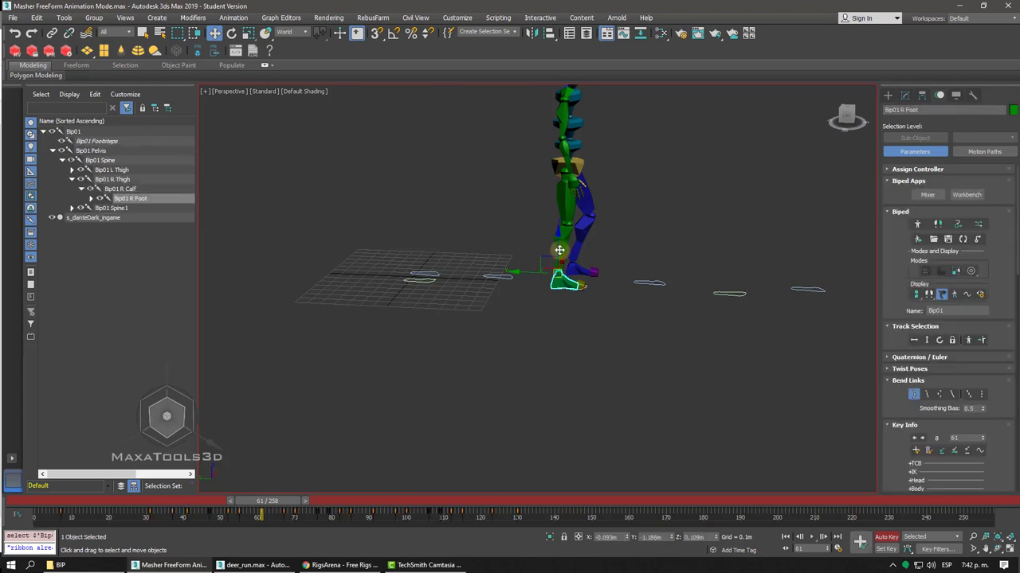
pyautogui.click(555, 244)
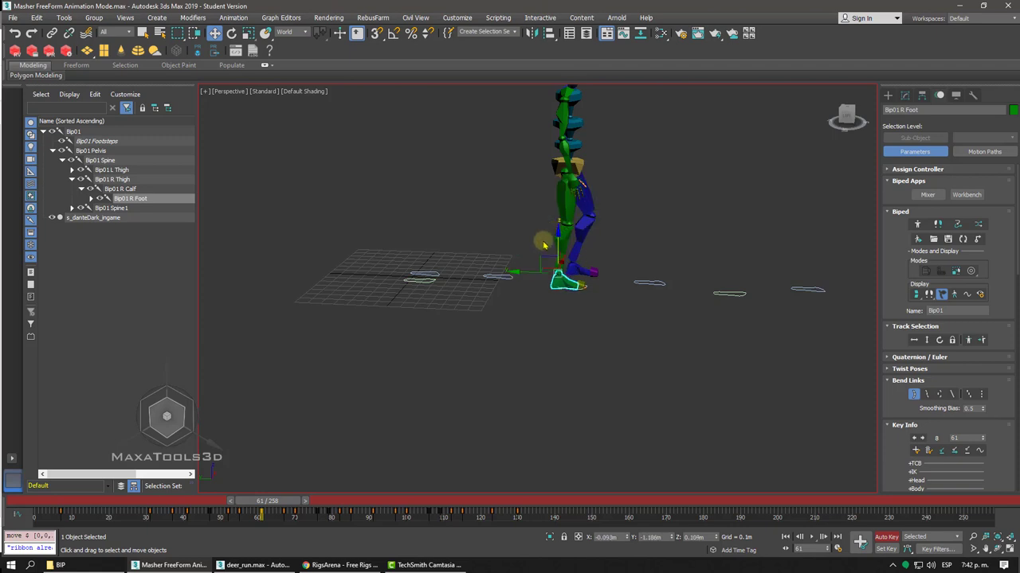
pyautogui.moveTo(266, 501)
pyautogui.mouseDown()
pyautogui.moveTo(429, 501)
pyautogui.moveTo(243, 496)
pyautogui.moveTo(296, 478)
pyautogui.moveTo(484, 500)
pyautogui.moveTo(262, 500)
pyautogui.moveTo(136, 484)
pyautogui.moveTo(318, 494)
pyautogui.moveTo(159, 500)
pyautogui.mouseUp()
pyautogui.moveTo(116, 472); pyautogui.dragTo(78, 501)
# - Orbit and zoom along the footsteps, then select Bip01 Spine
pyautogui.keyDown('alt'); pyautogui.moveTo(296, 342); pyautogui.dragTo(492, 227, button='middle'); pyautogui.keyUp('alt')
pyautogui.scroll(1, 492, 227)
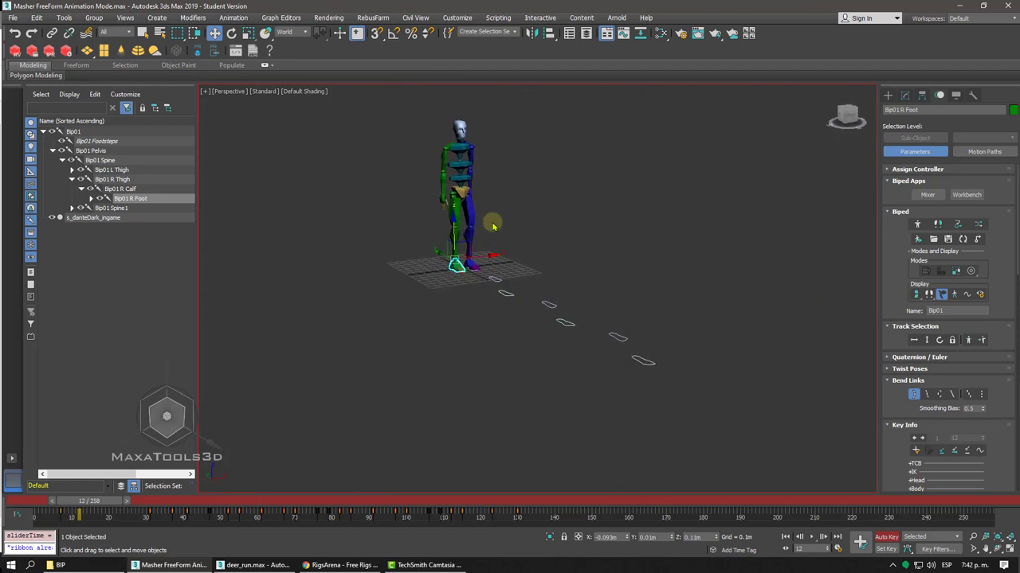
pyautogui.scroll(1, 489, 221)
pyautogui.scroll(1, 485, 221)
pyautogui.scroll(2, 481, 221)
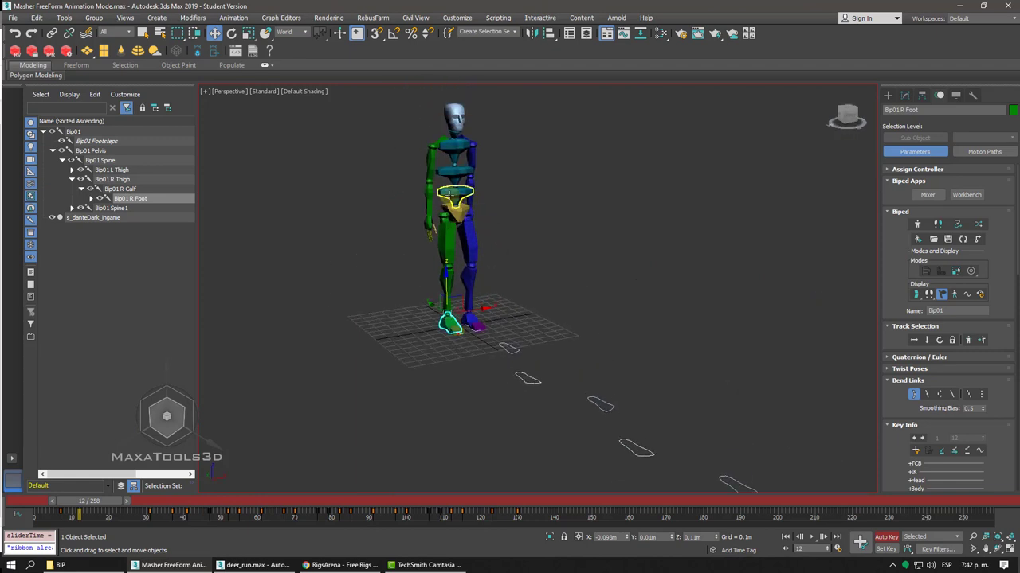
pyautogui.click(450, 194)
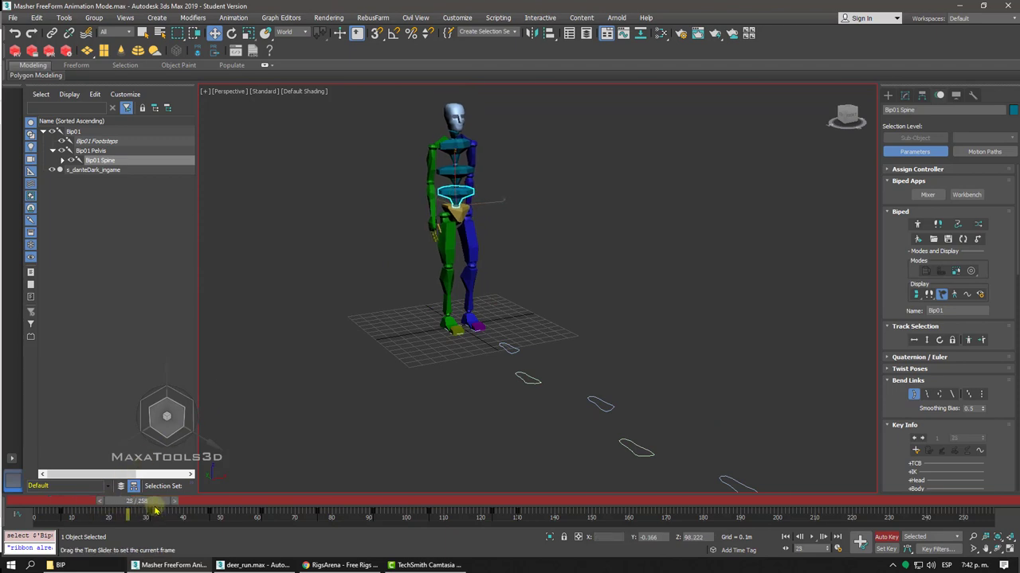
# - Key spine rotations tilting and twisting the torso at frames 31, 47 and 61
pyautogui.moveTo(93, 505); pyautogui.dragTo(160, 504)
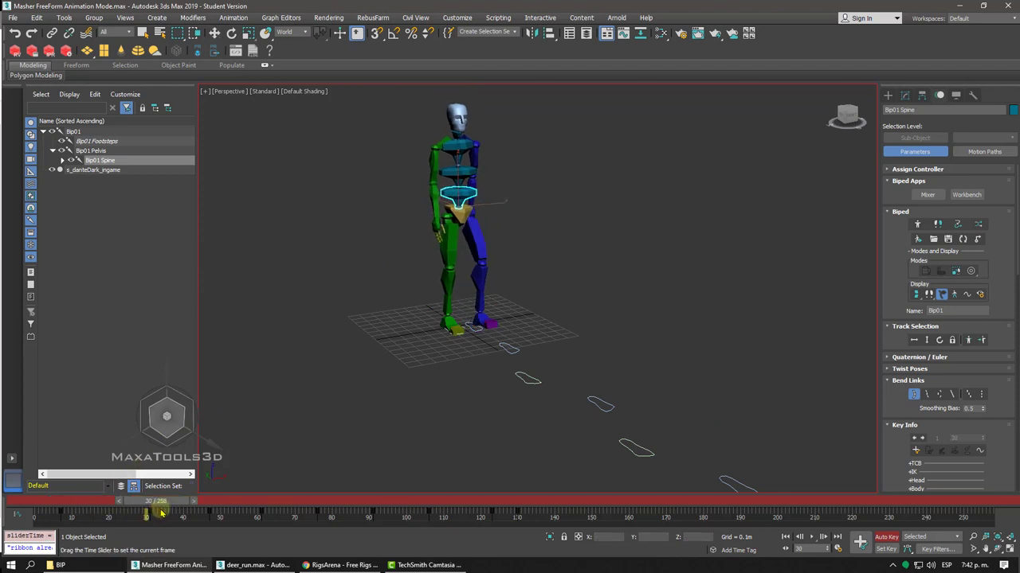
pyautogui.rightClick(457, 189)
pyautogui.click(468, 206)
pyautogui.keyDown('alt'); pyautogui.moveTo(468, 204); pyautogui.dragTo(470, 208, button='middle'); pyautogui.keyUp('alt')
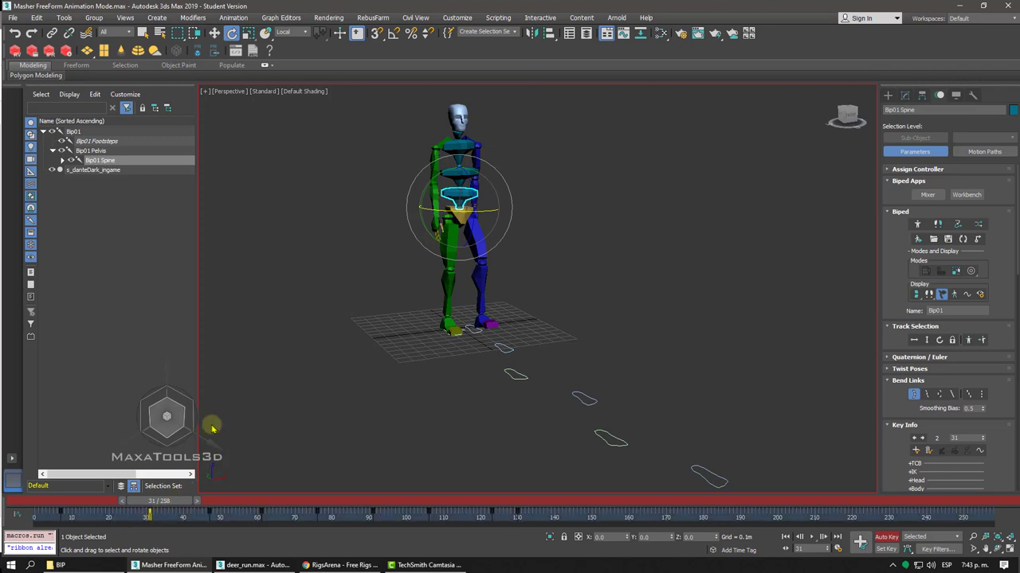
pyautogui.moveTo(443, 173); pyautogui.dragTo(434, 175)
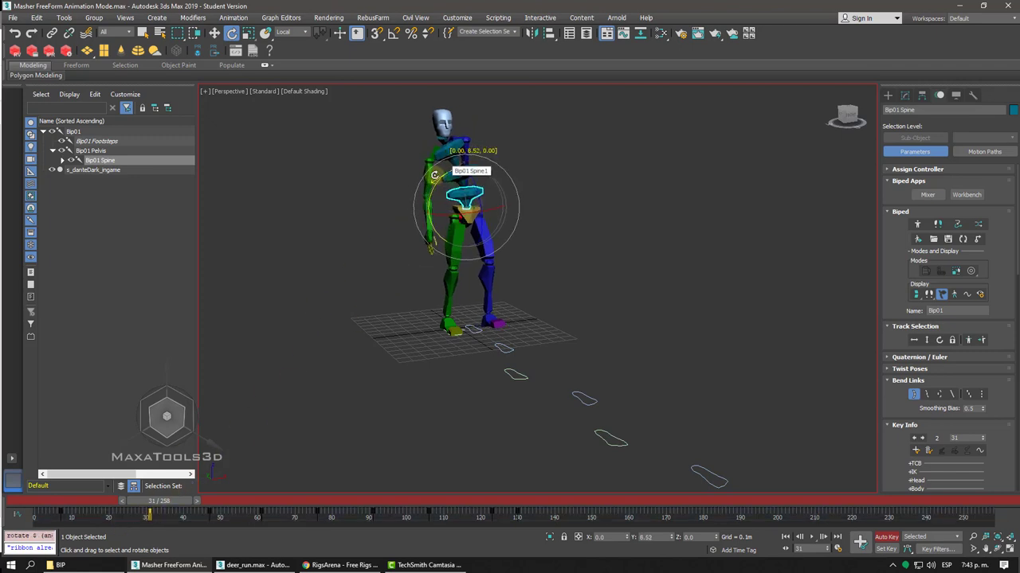
pyautogui.moveTo(159, 500); pyautogui.dragTo(217, 501)
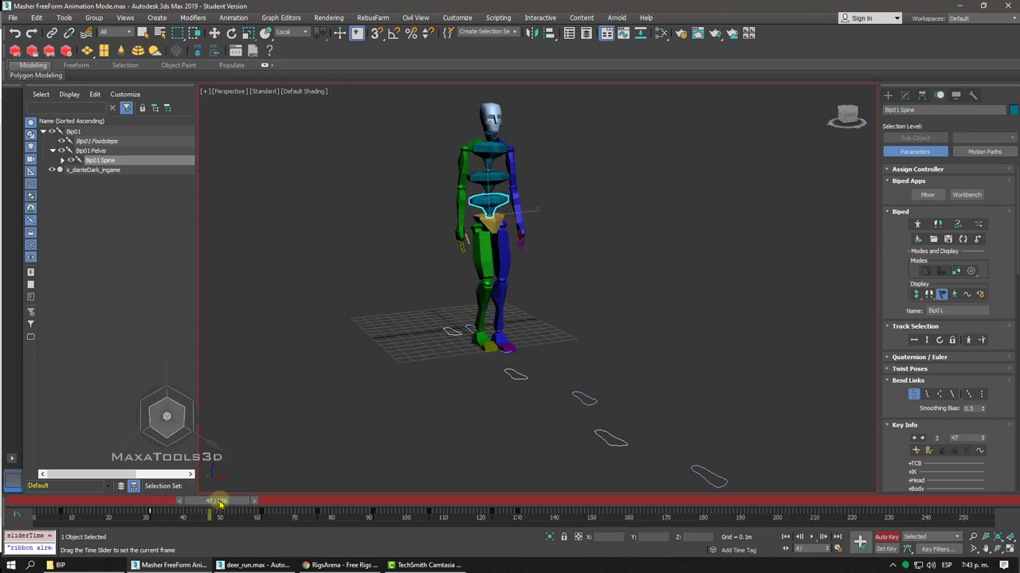
pyautogui.moveTo(472, 181); pyautogui.dragTo(353, 344)
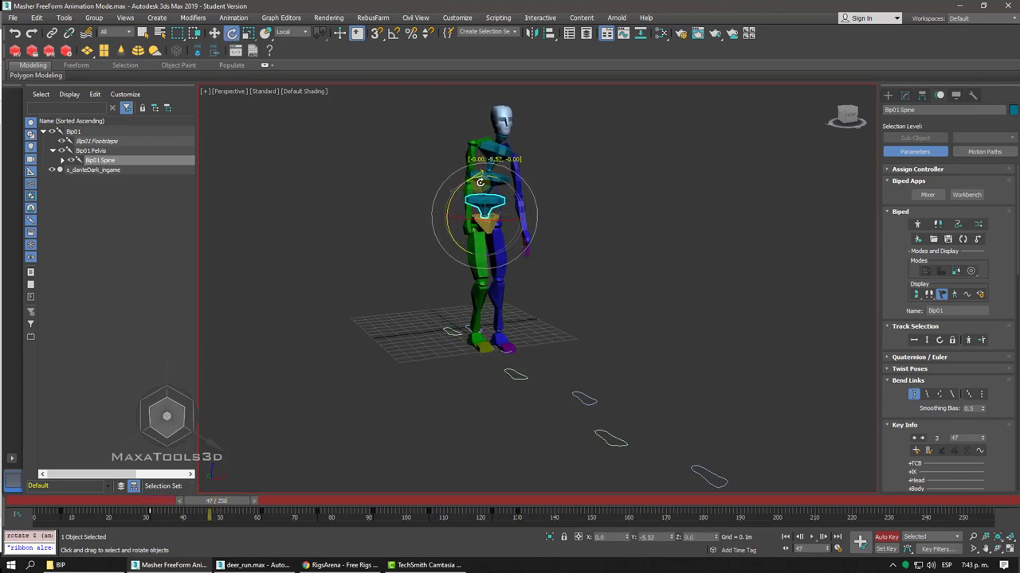
pyautogui.moveTo(225, 502); pyautogui.dragTo(268, 500)
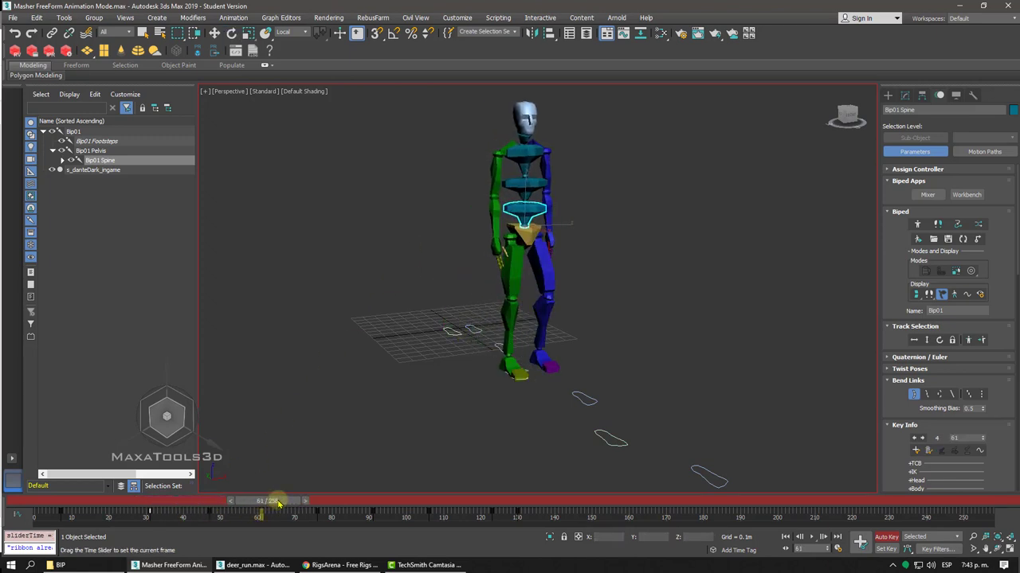
pyautogui.moveTo(503, 193); pyautogui.dragTo(392, 355)
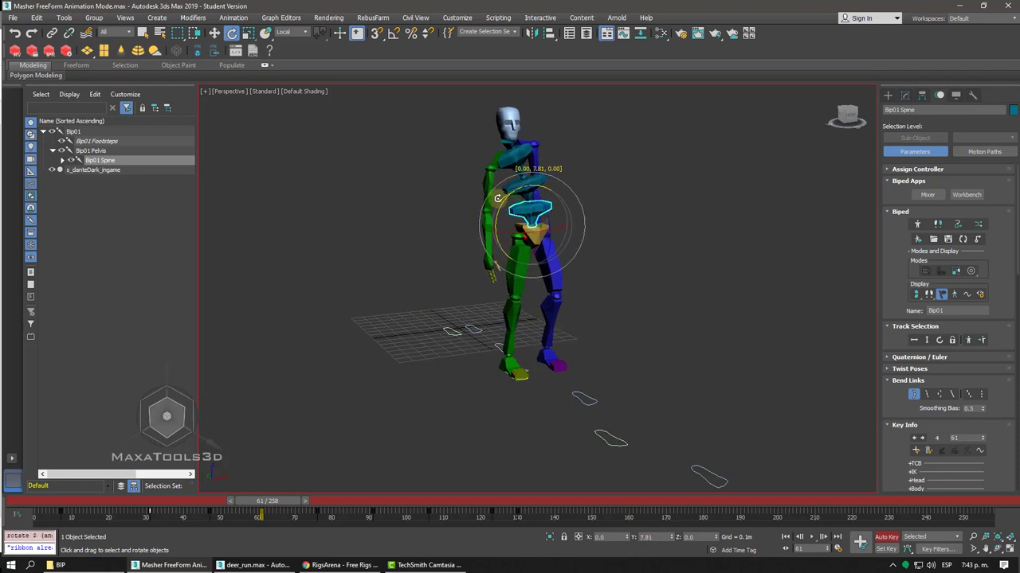
# - Key spine rotations at frame 76 and the next pose, then briefly play to check the torso
pyautogui.moveTo(286, 505); pyautogui.dragTo(339, 501)
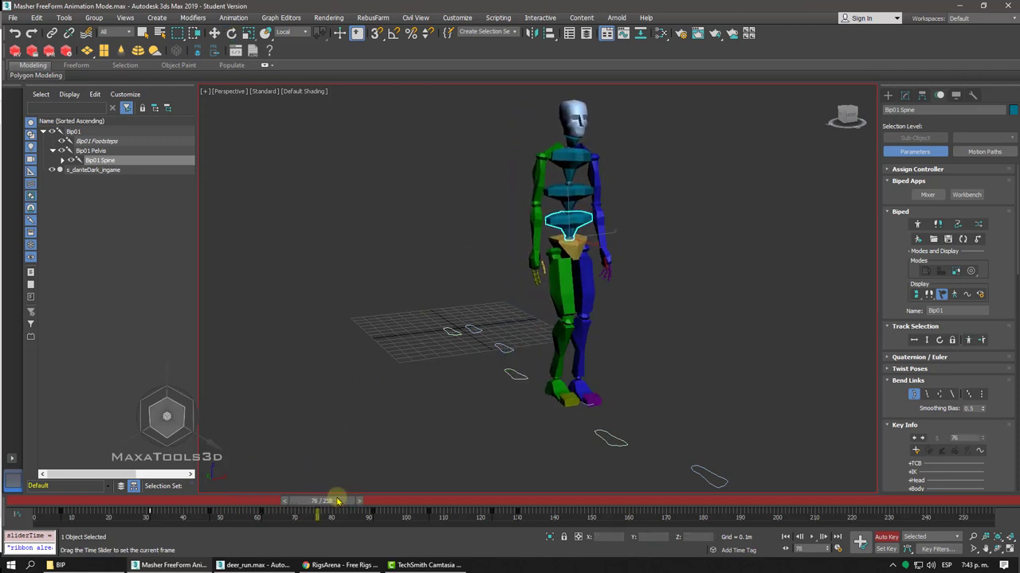
pyautogui.moveTo(550, 206); pyautogui.dragTo(494, 301)
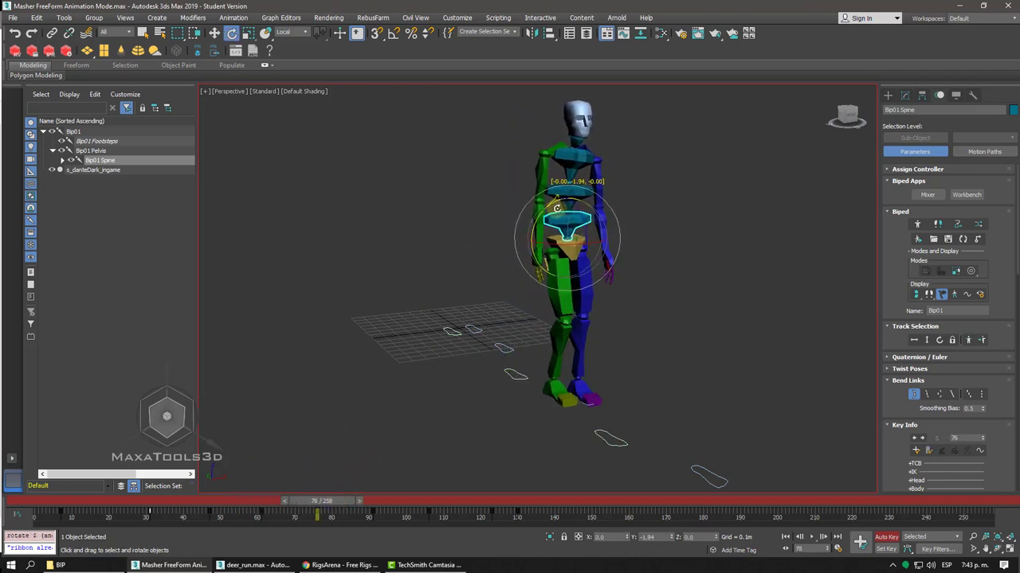
pyautogui.moveTo(339, 505); pyautogui.dragTo(374, 501)
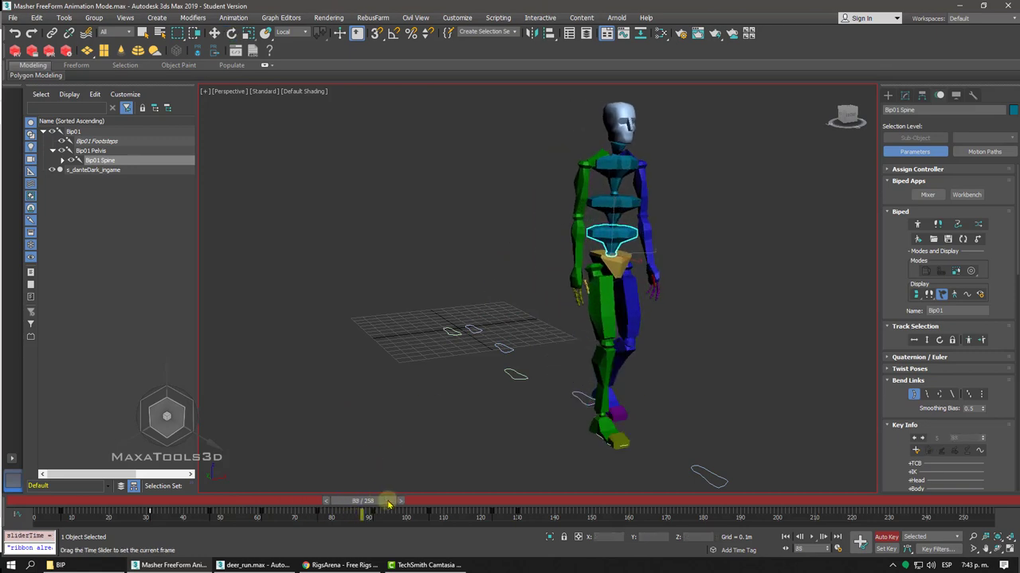
pyautogui.moveTo(606, 218); pyautogui.dragTo(588, 247)
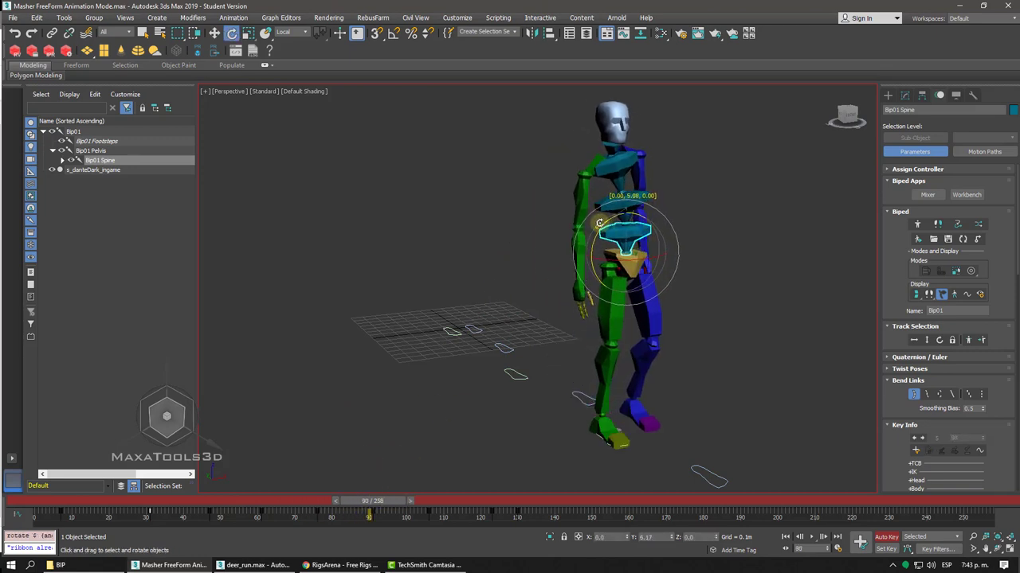
pyautogui.moveTo(388, 505); pyautogui.dragTo(348, 505)
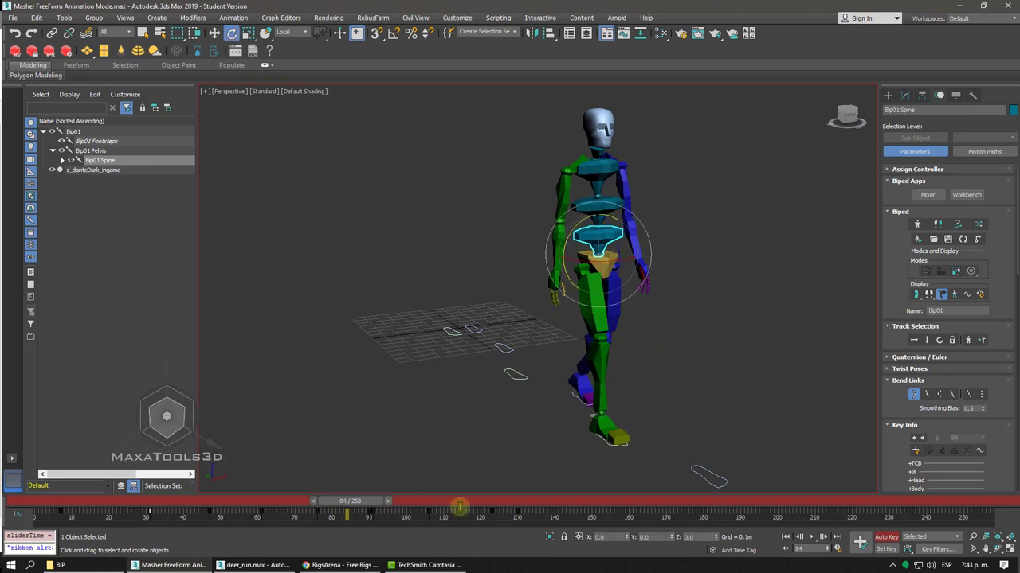
pyautogui.click(813, 537)
pyautogui.click(812, 538)
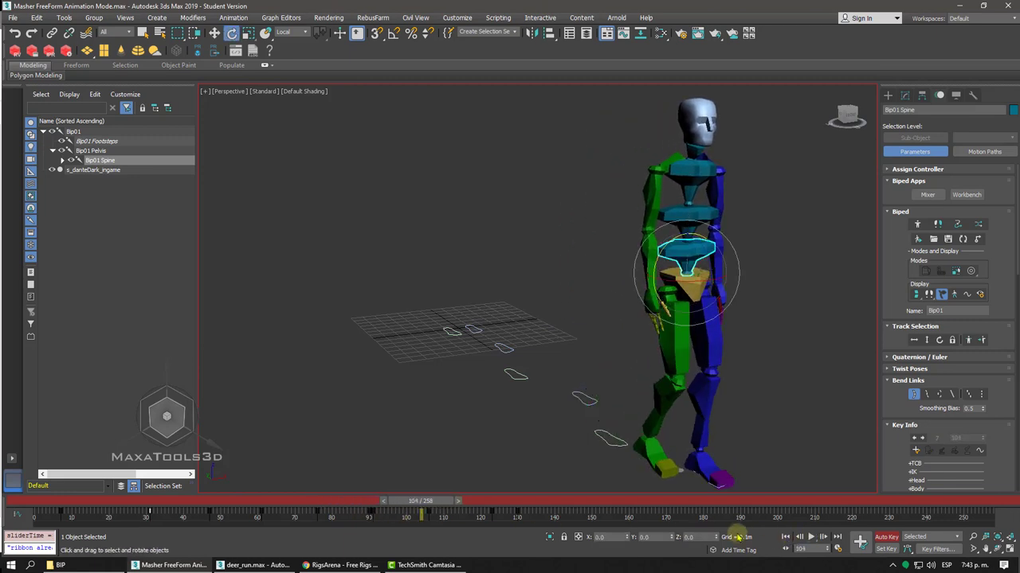
pyautogui.moveTo(422, 508); pyautogui.dragTo(366, 518)
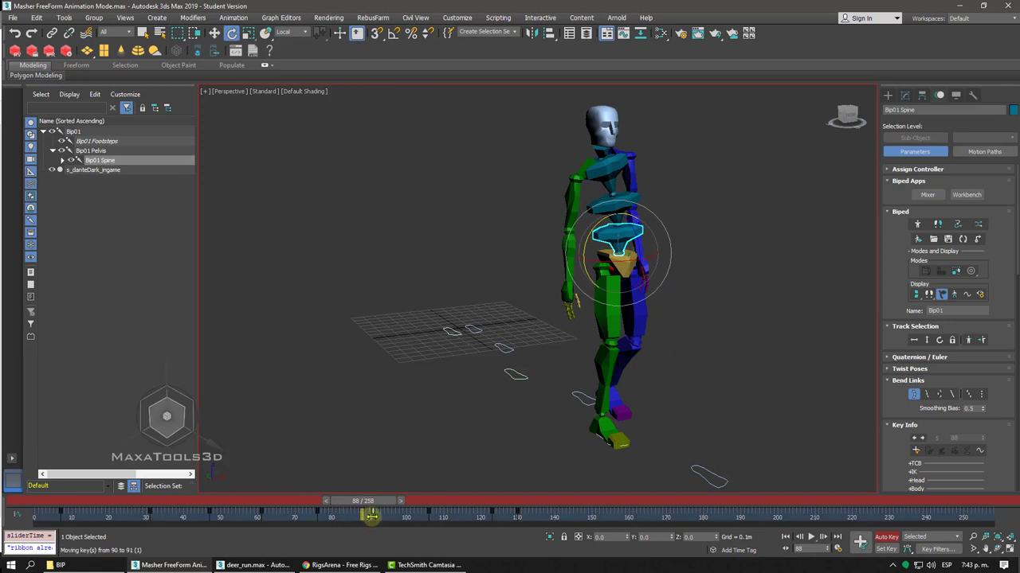
# - Key spine leans and twists at frames 106, 123 and 130, then play the whole walk
pyautogui.moveTo(365, 501); pyautogui.dragTo(447, 502)
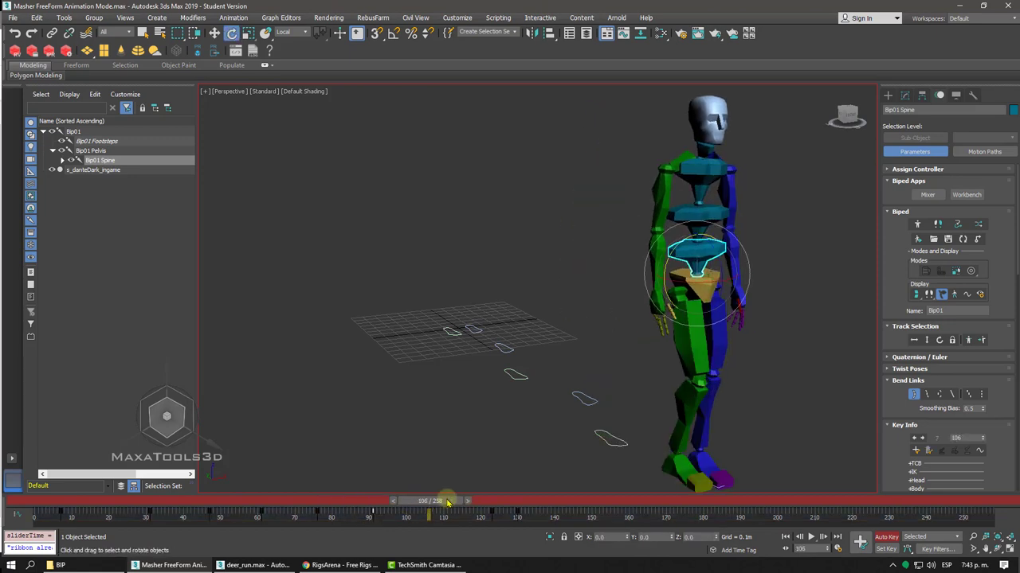
pyautogui.moveTo(686, 239); pyautogui.dragTo(674, 270)
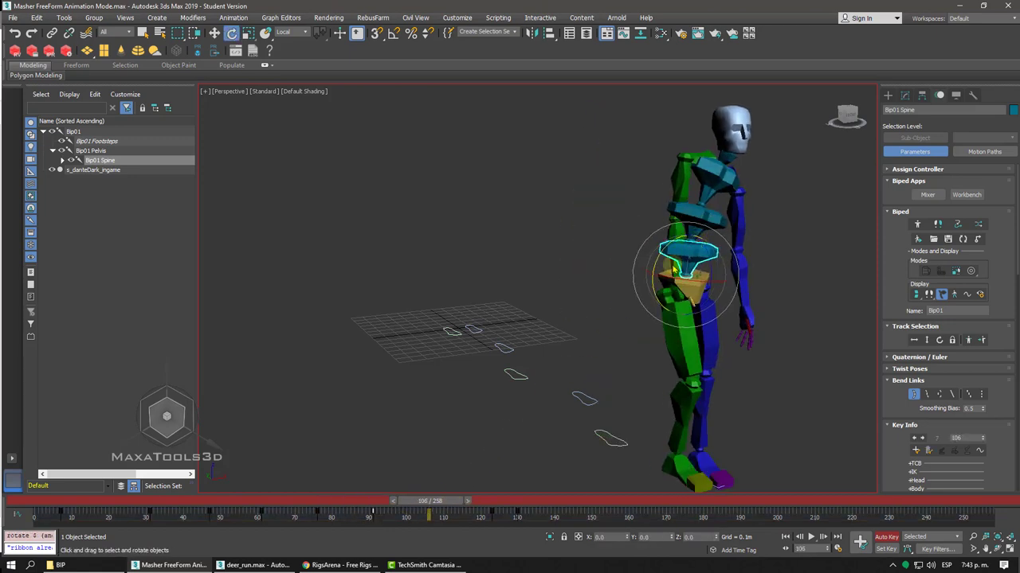
pyautogui.moveTo(440, 504); pyautogui.dragTo(507, 494)
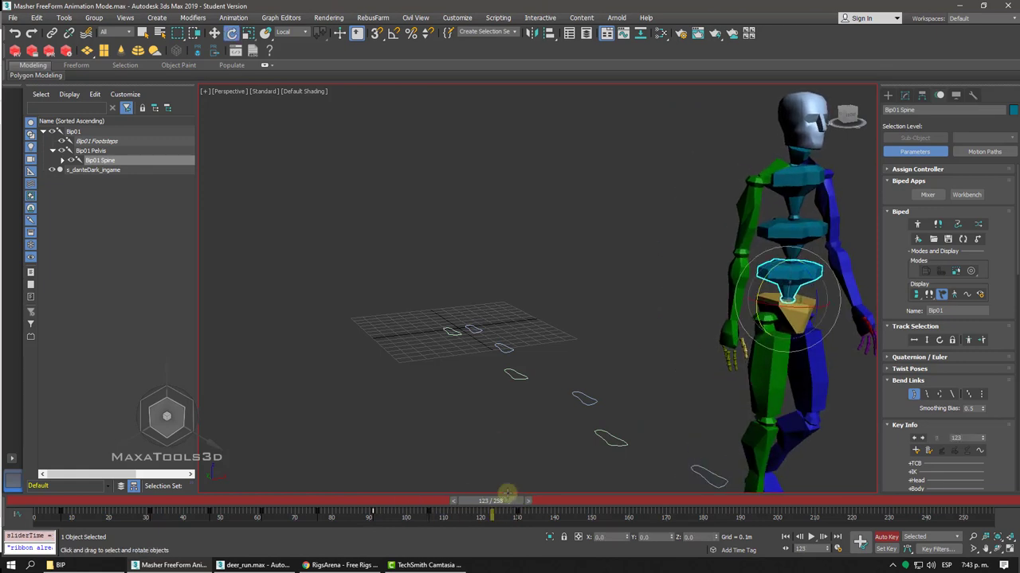
pyautogui.moveTo(772, 270); pyautogui.dragTo(751, 291)
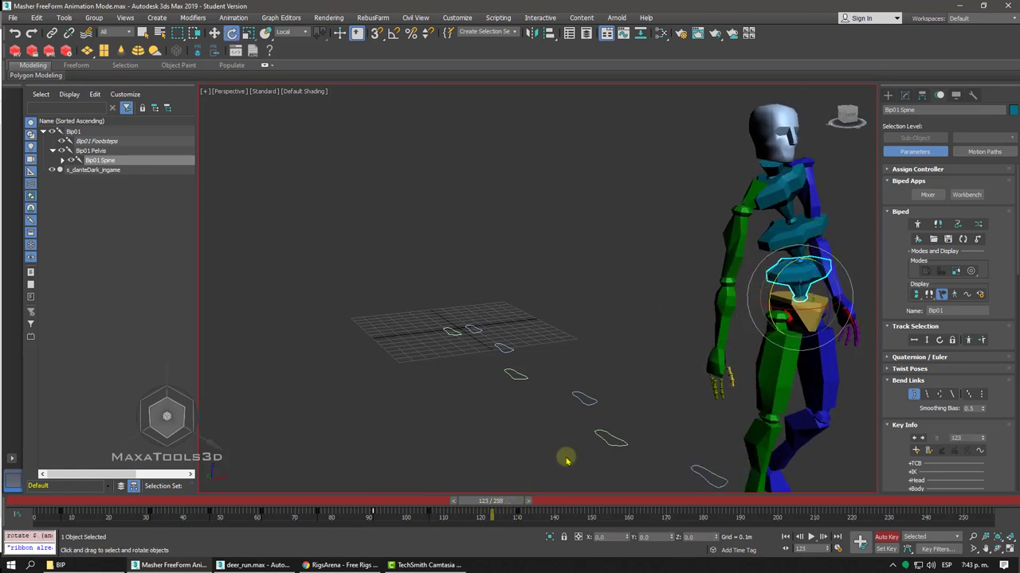
pyautogui.moveTo(522, 501); pyautogui.dragTo(548, 504)
pyautogui.press('e')
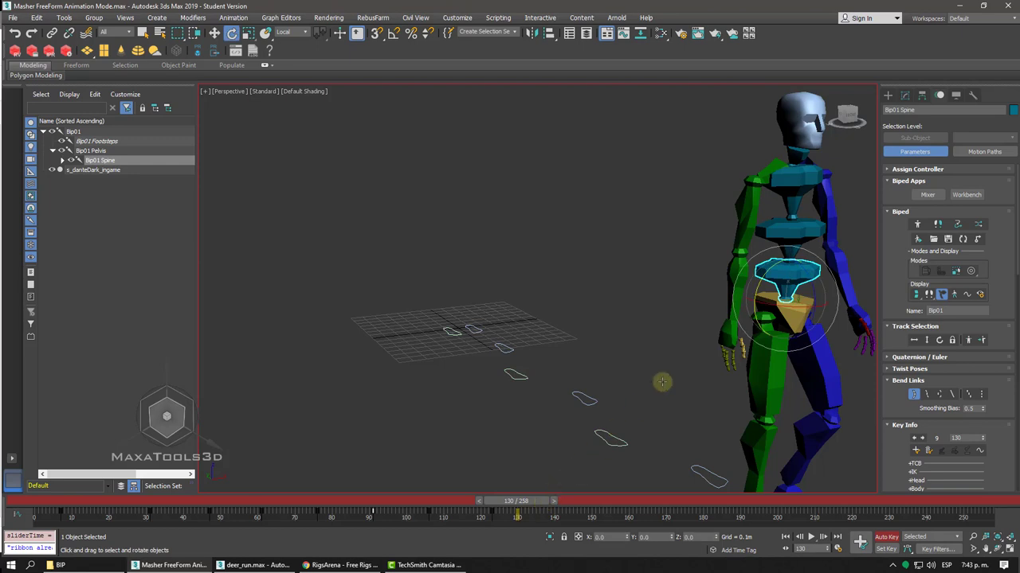
pyautogui.moveTo(757, 286); pyautogui.dragTo(674, 367)
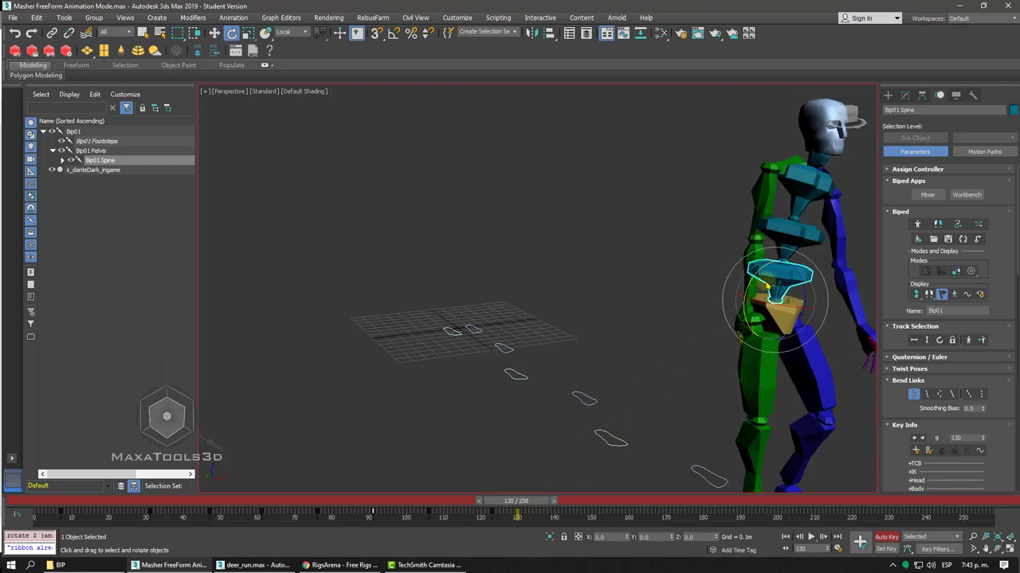
pyautogui.moveTo(516, 501); pyautogui.dragTo(23, 501)
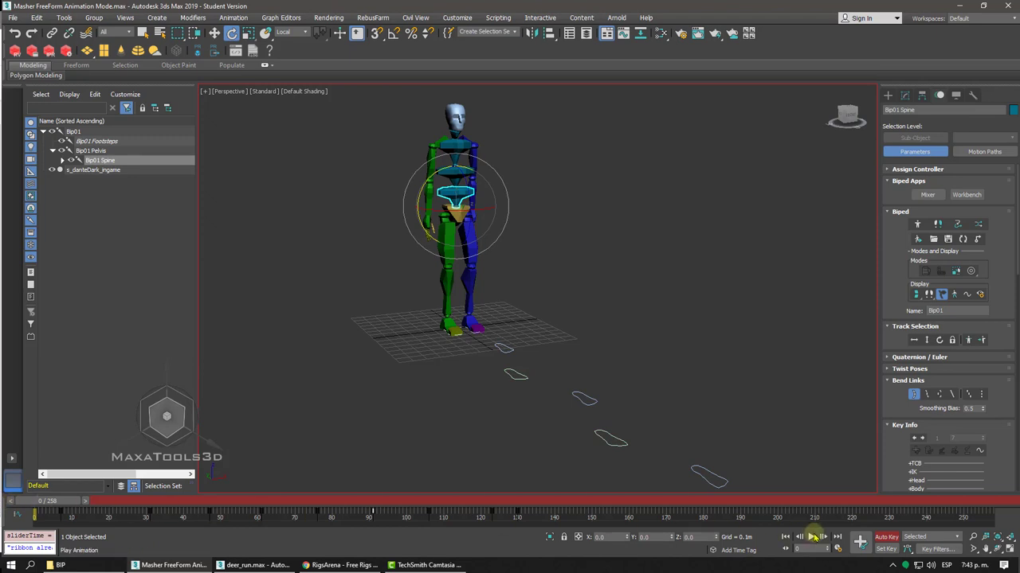
pyautogui.click(812, 538)
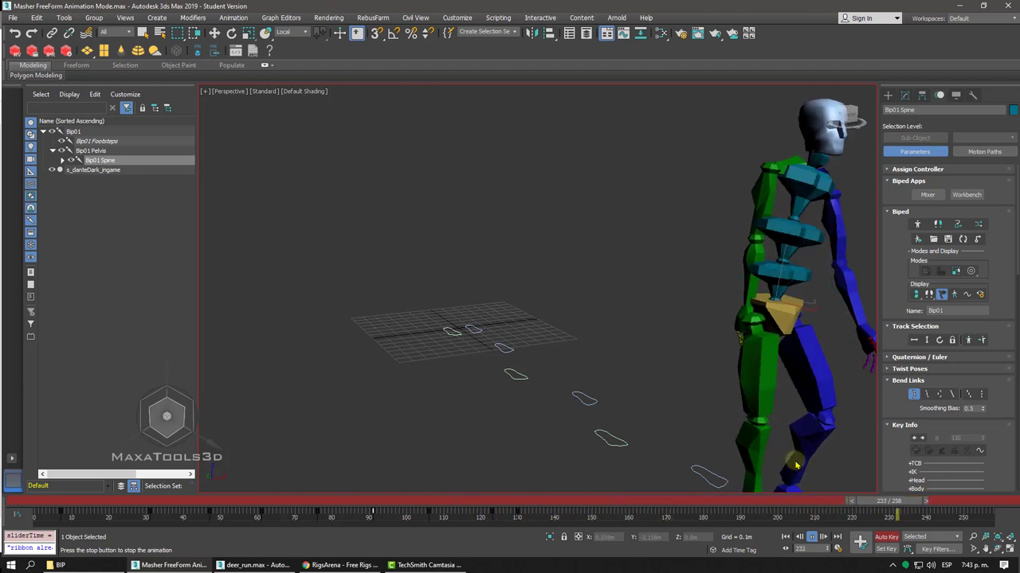
pyautogui.moveTo(409, 500); pyautogui.dragTo(319, 501)
# - Turn on Footstep Mode, select footsteps, and spread them apart with a scale of 1.29
pyautogui.press('e')
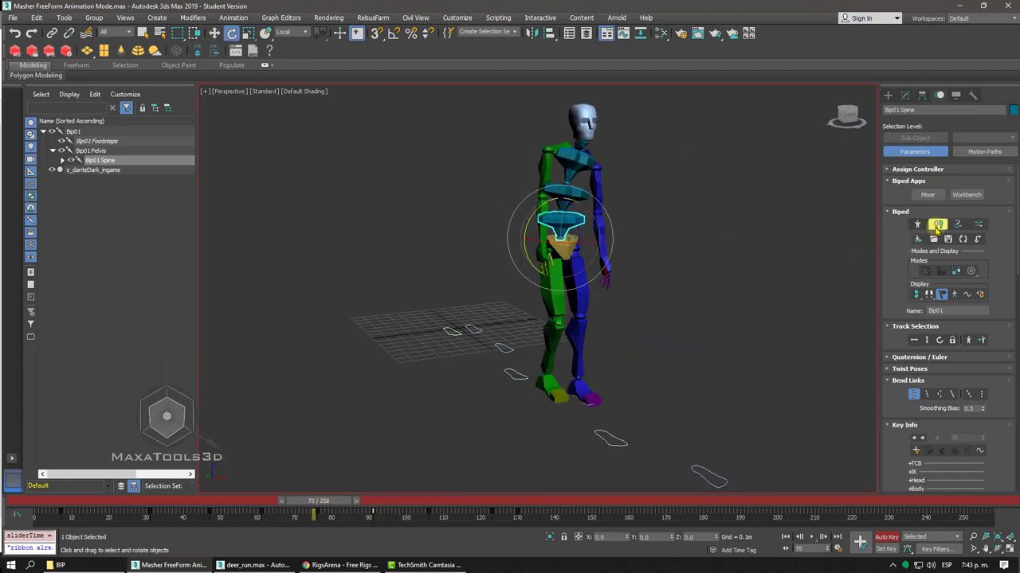
pyautogui.click(937, 226)
pyautogui.click(518, 377)
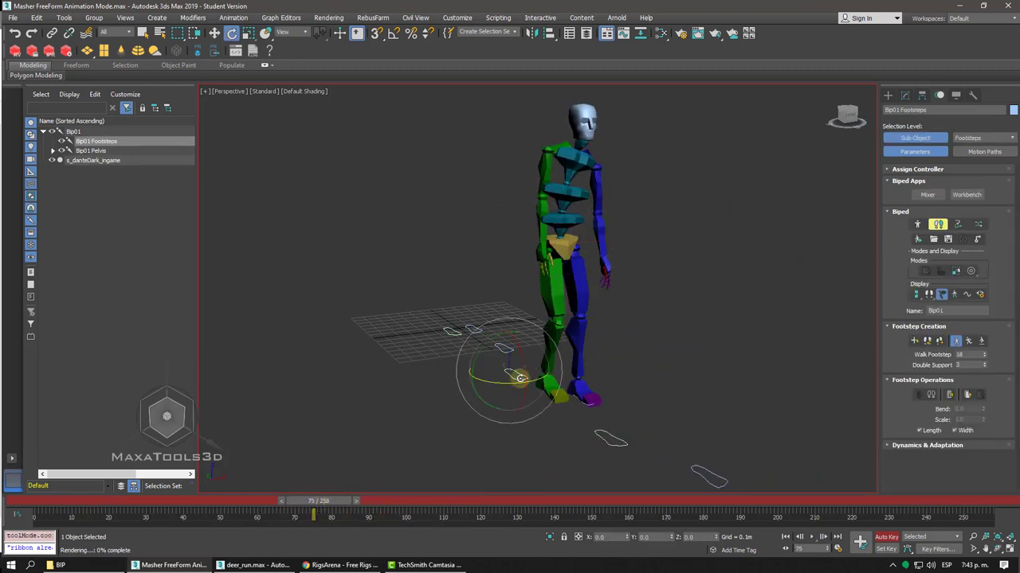
pyautogui.rightClick(580, 384)
pyautogui.click(593, 391)
pyautogui.keyDown('alt'); pyautogui.moveTo(587, 391); pyautogui.dragTo(504, 346, button='middle'); pyautogui.keyUp('alt')
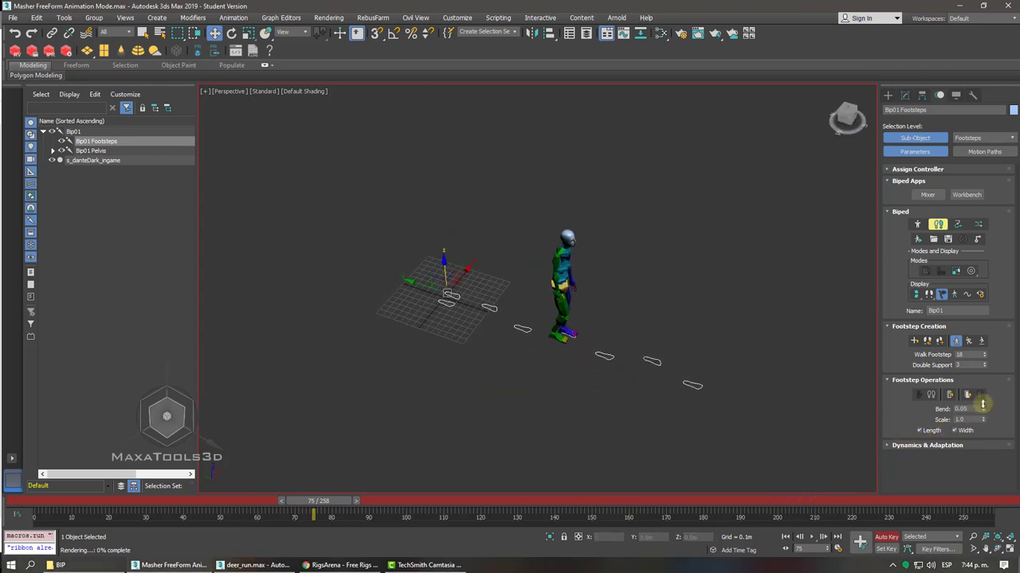
pyautogui.click(955, 271)
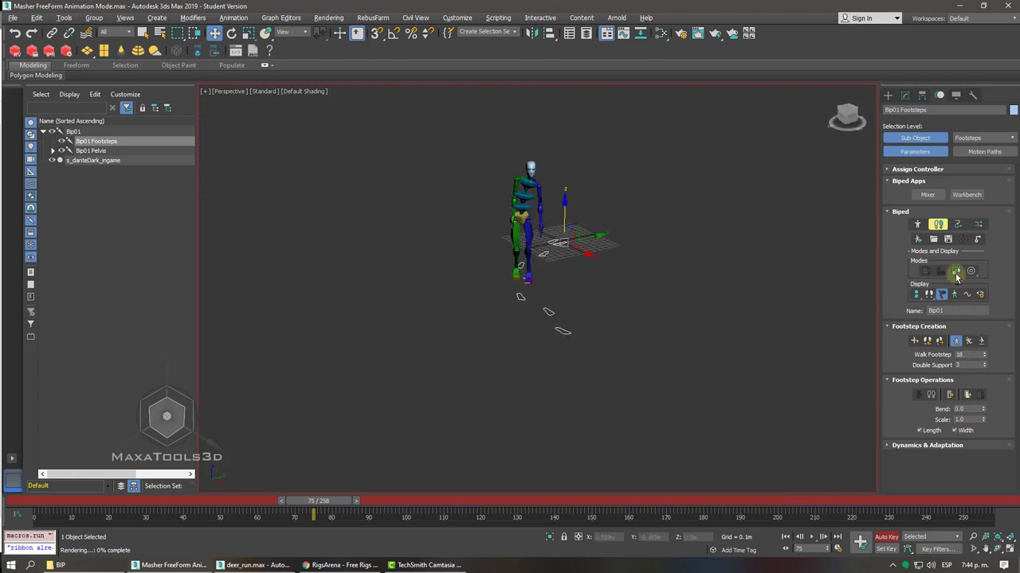
pyautogui.moveTo(983, 414)
pyautogui.mouseDown()
pyautogui.moveTo(981, 404)
pyautogui.moveTo(972, 425)
pyautogui.mouseUp()
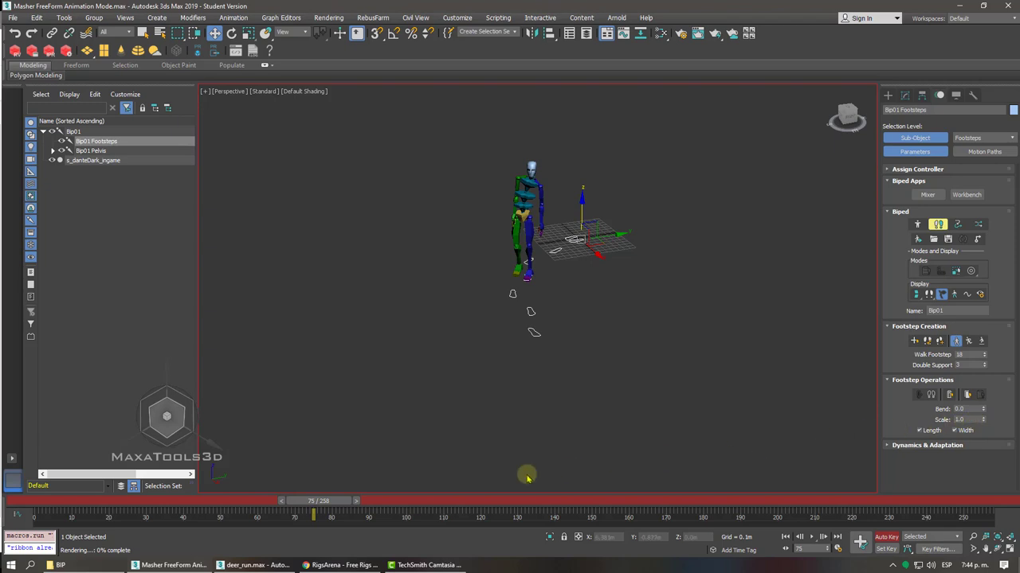
# - Move the footstep under the biped's foot and the lower-left footstep to new positions
pyautogui.moveTo(317, 503)
pyautogui.mouseDown()
pyautogui.moveTo(398, 503)
pyautogui.moveTo(237, 503)
pyautogui.mouseUp()
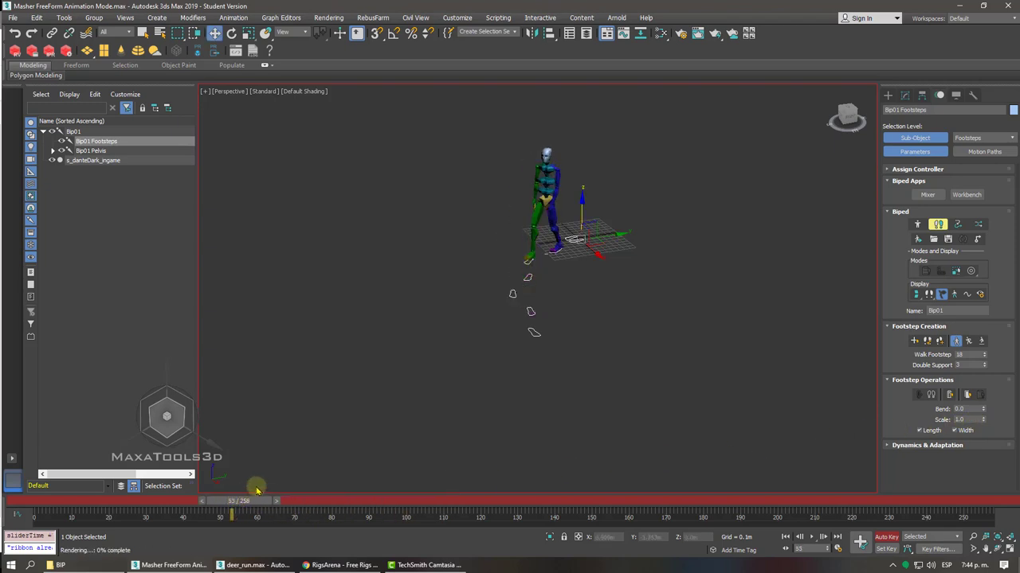
pyautogui.scroll(5, 519, 313)
pyautogui.click(535, 317)
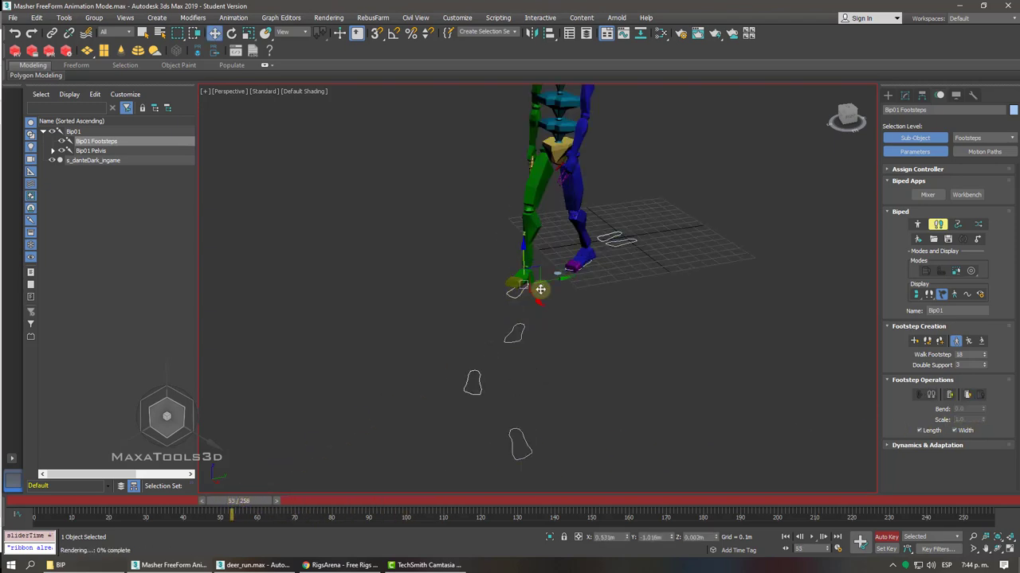
pyautogui.moveTo(529, 287); pyautogui.dragTo(520, 326)
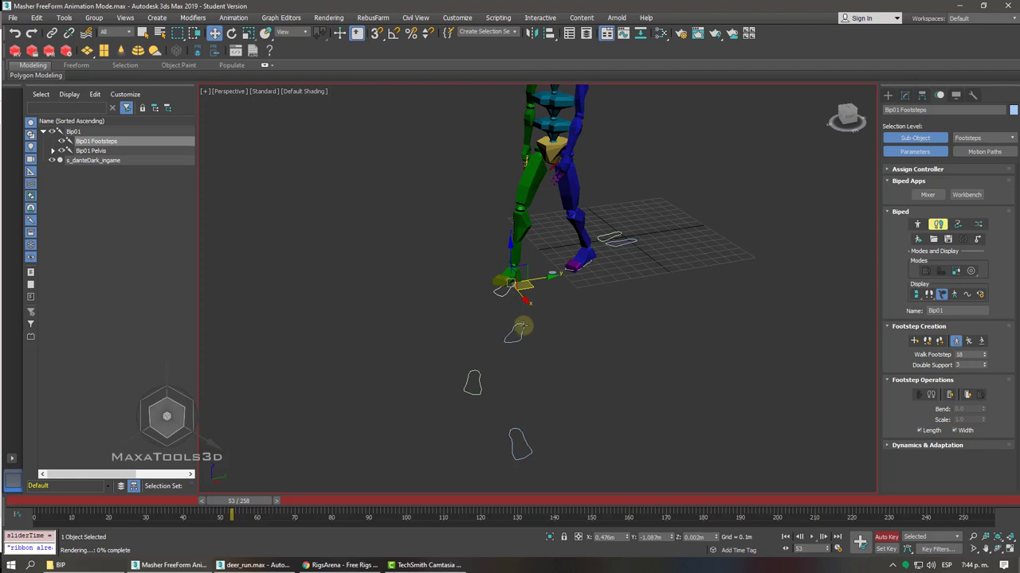
pyautogui.click(470, 384)
pyautogui.moveTo(522, 444); pyautogui.dragTo(536, 446)
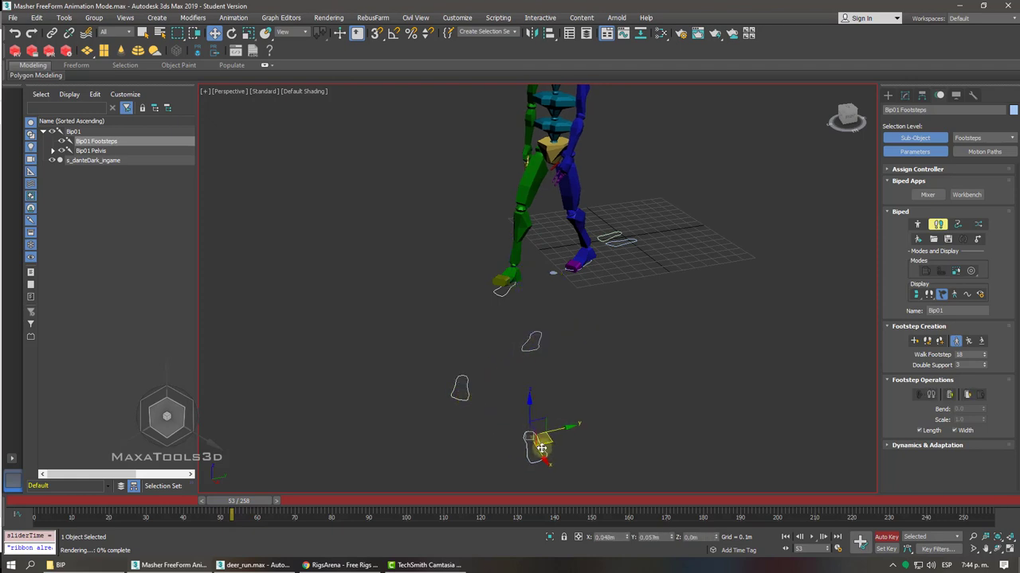
pyautogui.click(597, 273)
pyautogui.scroll(-3, 601, 273)
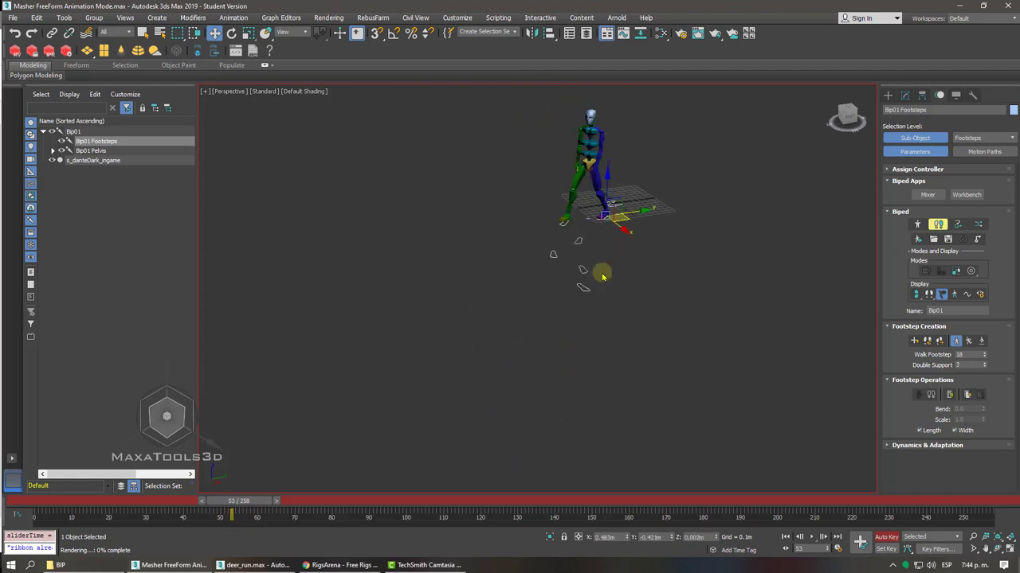
# - Rewind to frame 0, play the walk along the adjusted path, and stop it
pyautogui.moveTo(598, 266)
pyautogui.keyDown('alt'); pyautogui.mouseDown(button='middle')
pyautogui.moveTo(582, 196)
pyautogui.moveTo(559, 180)
pyautogui.mouseUp(button='middle'); pyautogui.keyUp('alt')
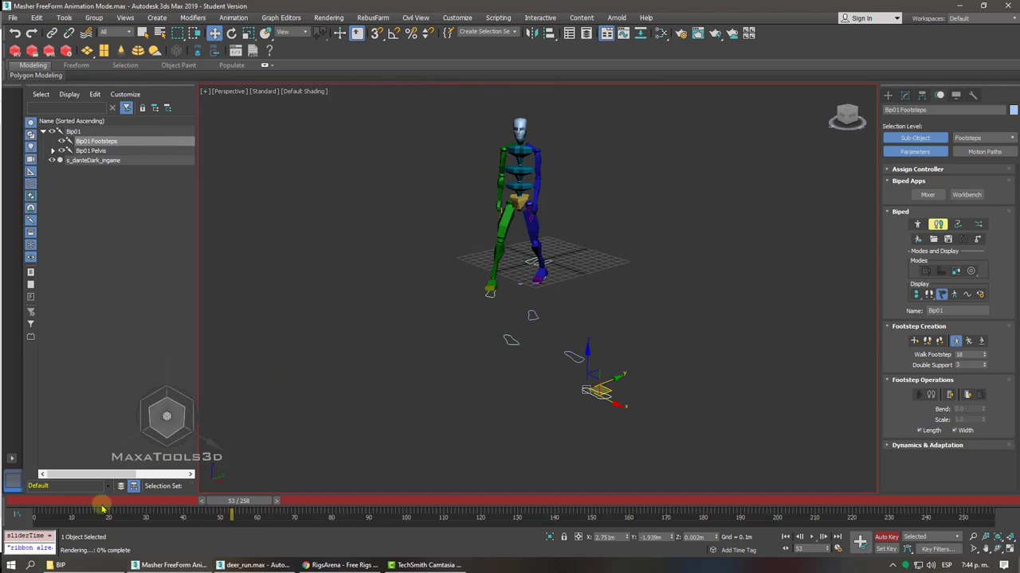
pyautogui.moveTo(102, 508); pyautogui.dragTo(40, 502)
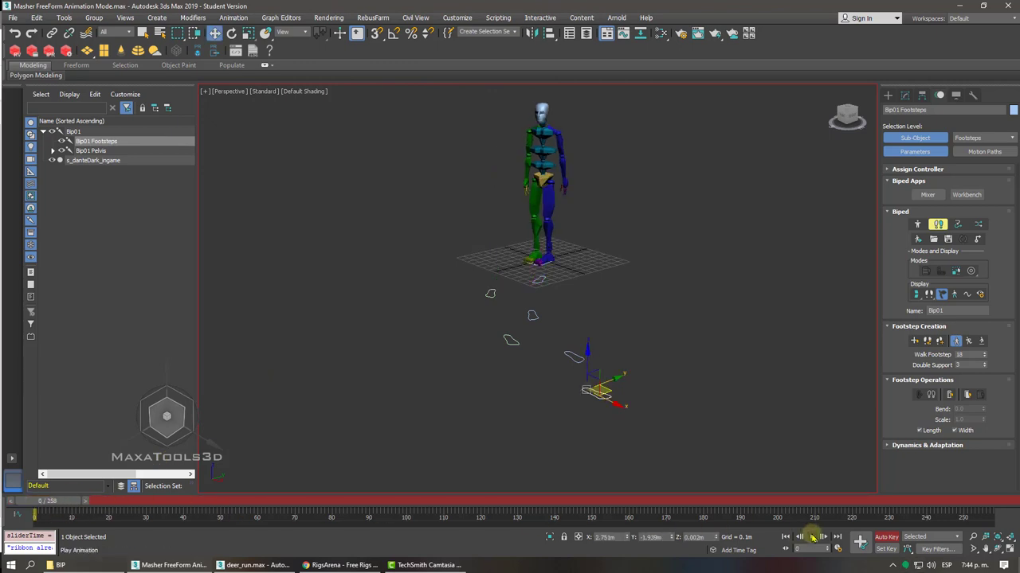
pyautogui.click(812, 538)
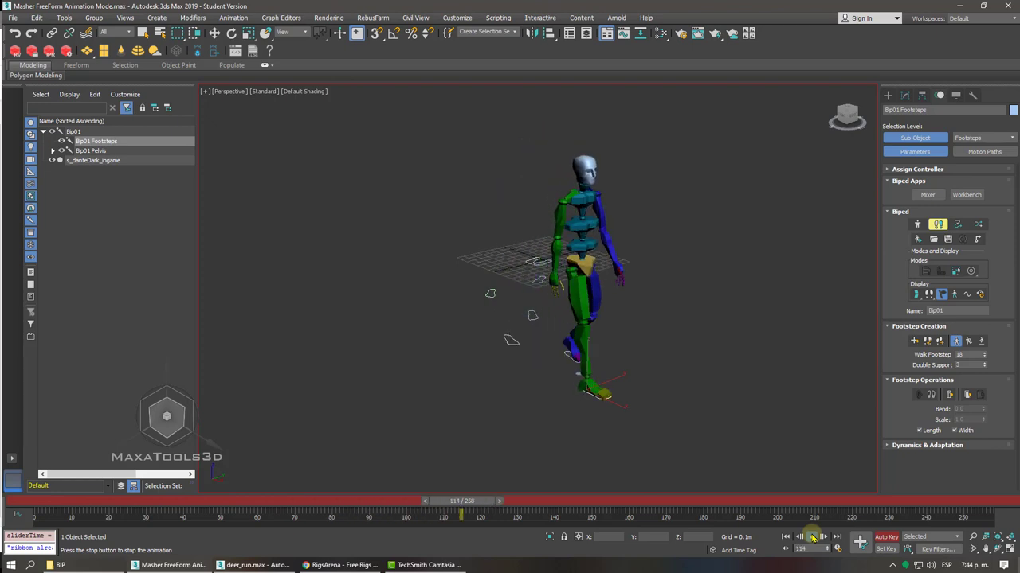
pyautogui.click(813, 538)
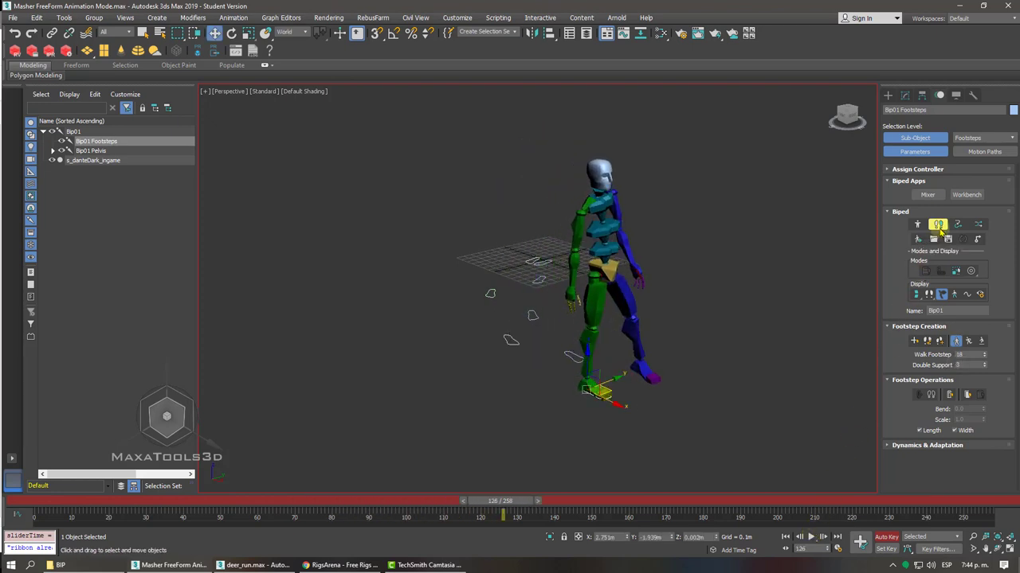
# - Leave Footstep Mode, convert Bip01's walk to freeform, and play it back to frame 56
pyautogui.click(939, 225)
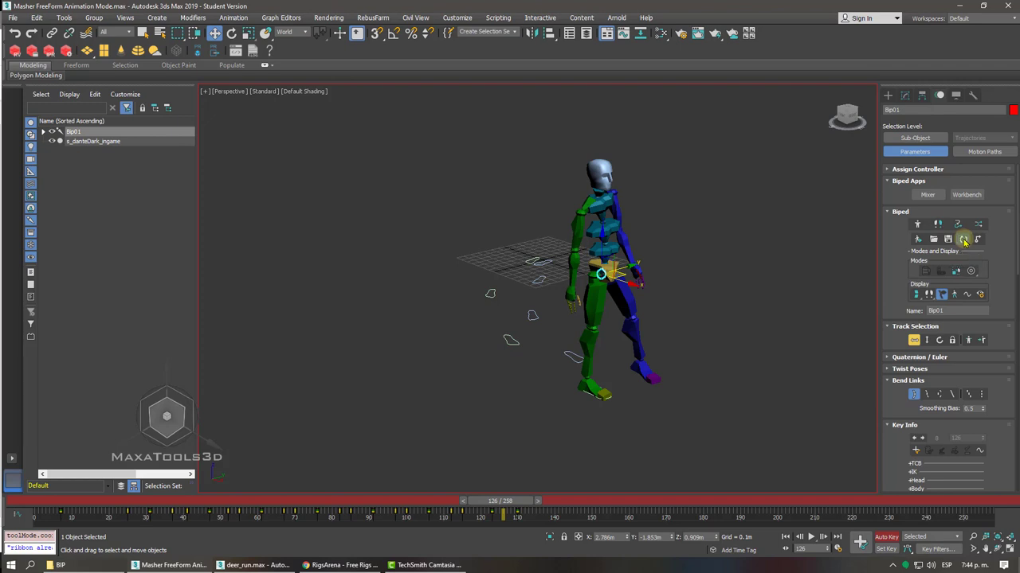
pyautogui.click(963, 239)
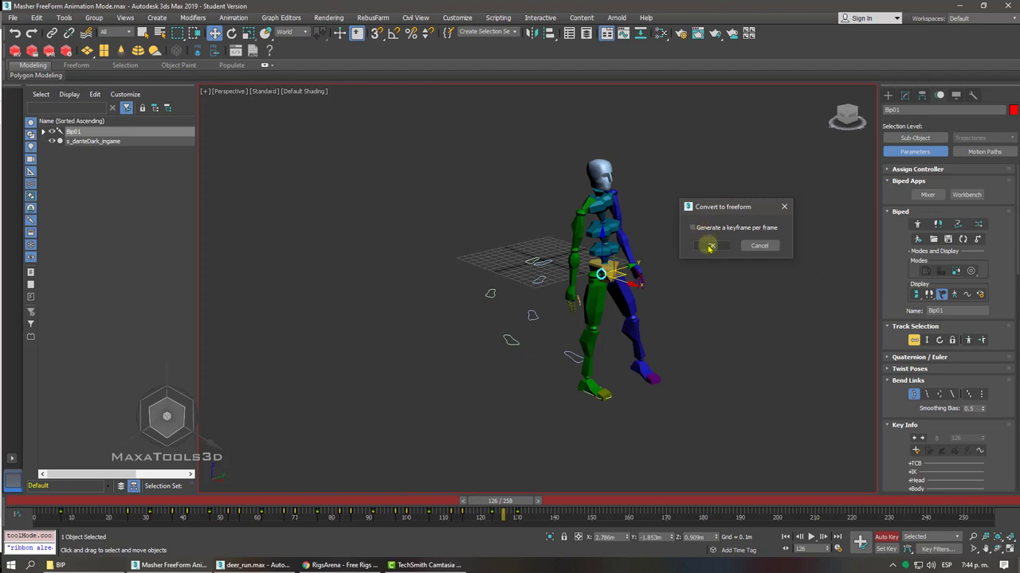
pyautogui.click(710, 247)
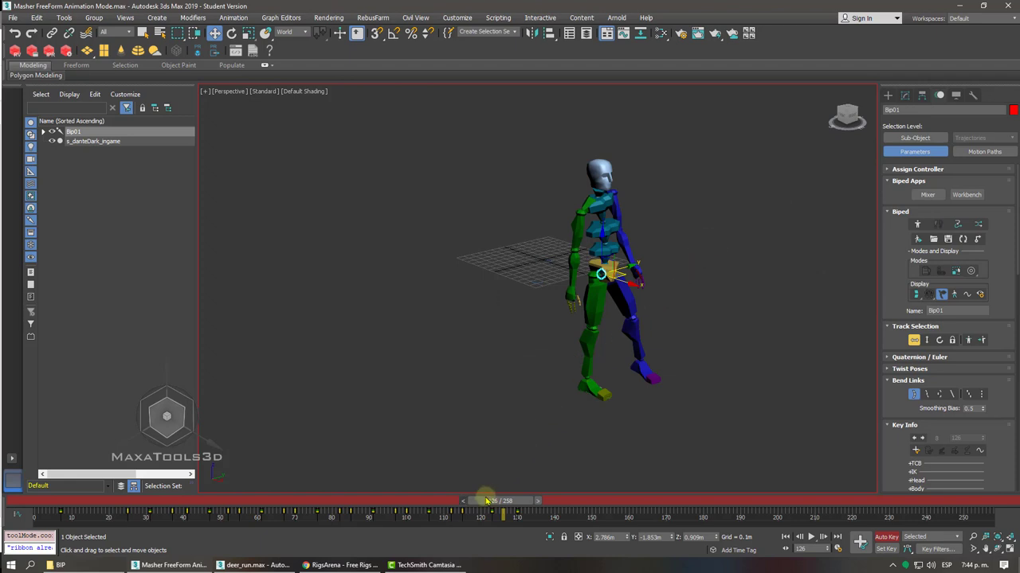
pyautogui.moveTo(486, 501); pyautogui.dragTo(8, 508)
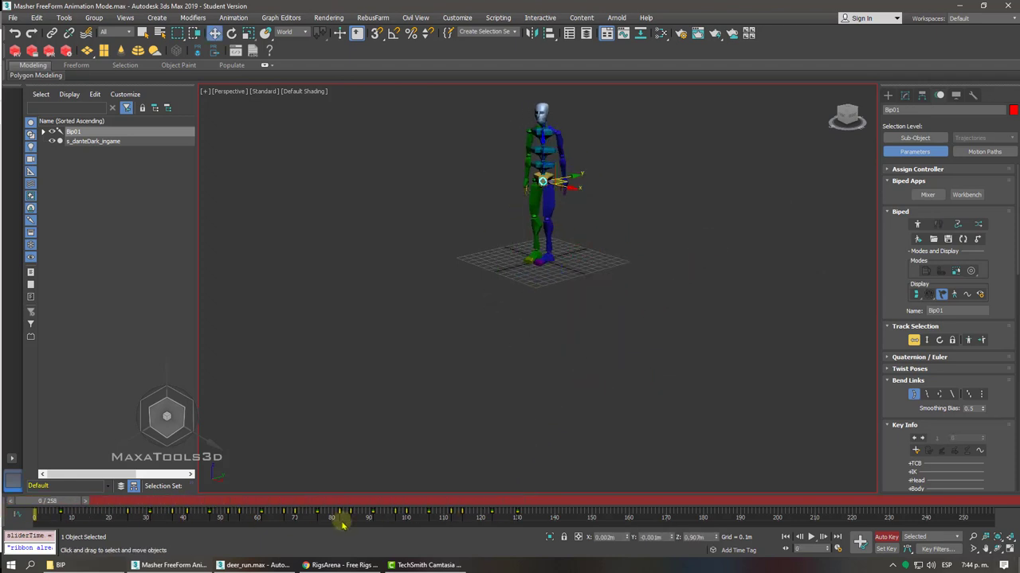
pyautogui.click(810, 538)
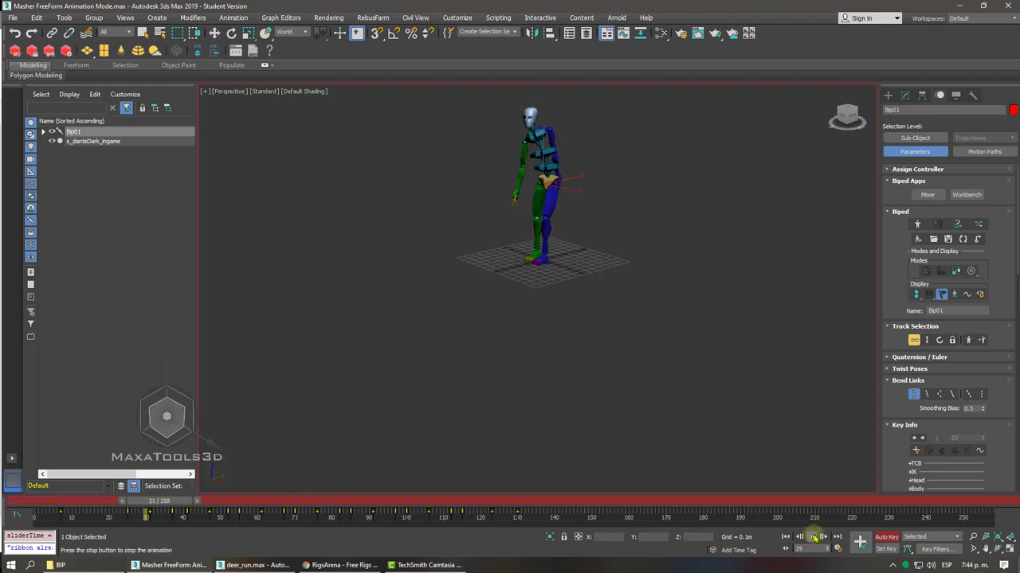
pyautogui.click(815, 537)
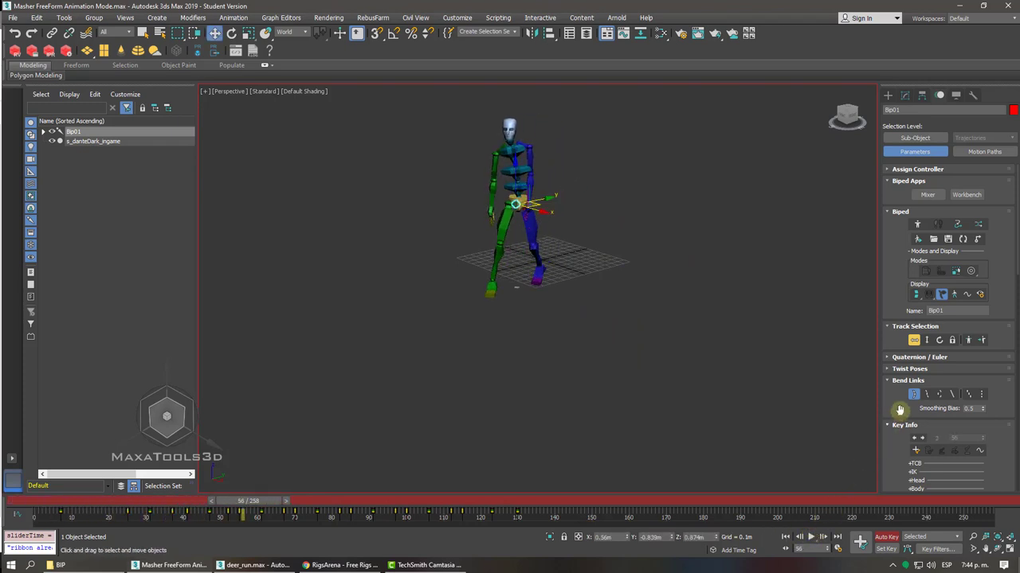
pyautogui.moveTo(900, 410); pyautogui.dragTo(928, 230)
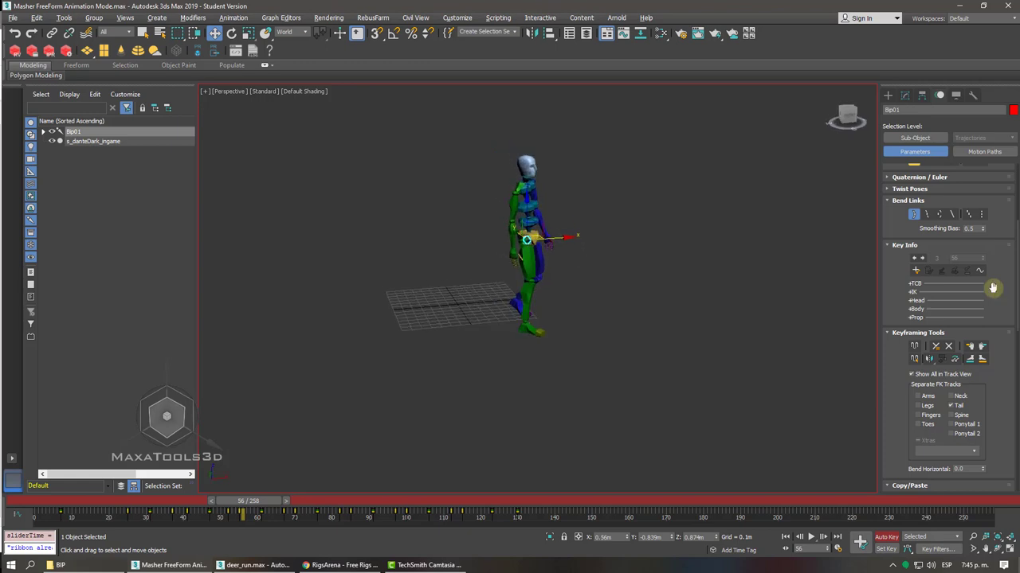
# - Create a new biped, Bip002, beside the first one using Systems > Biped
pyautogui.click(889, 97)
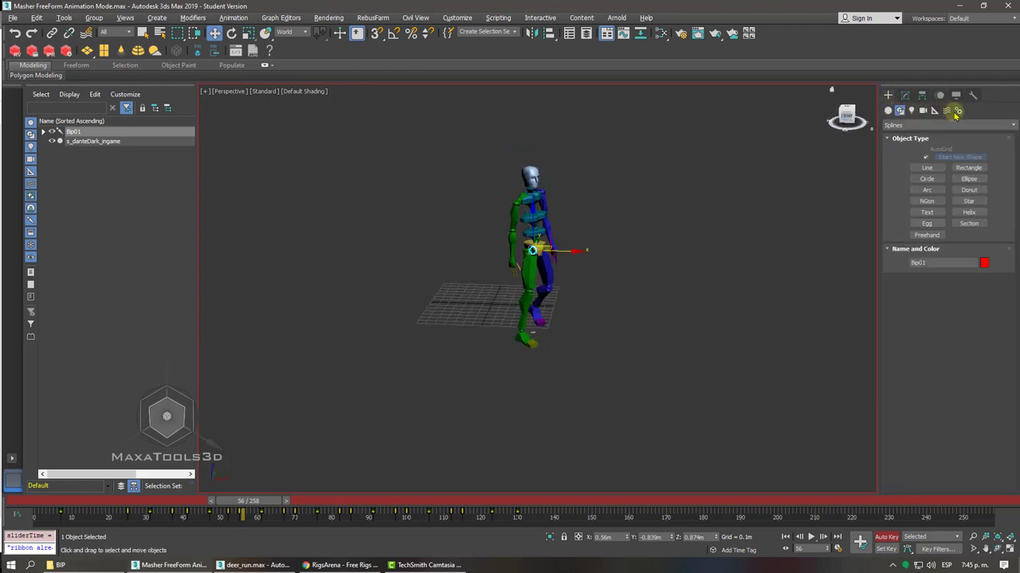
pyautogui.click(957, 110)
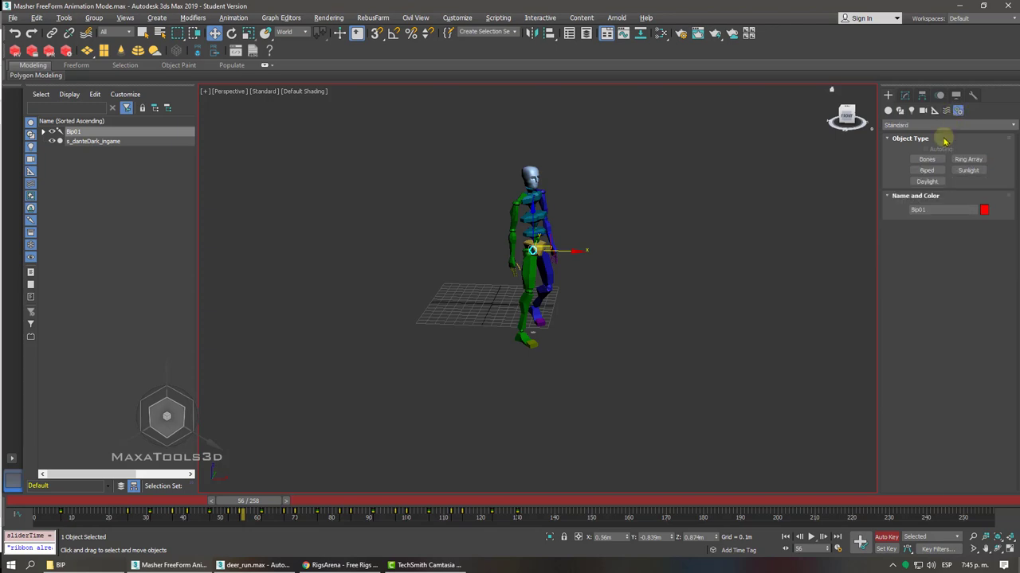
pyautogui.click(927, 170)
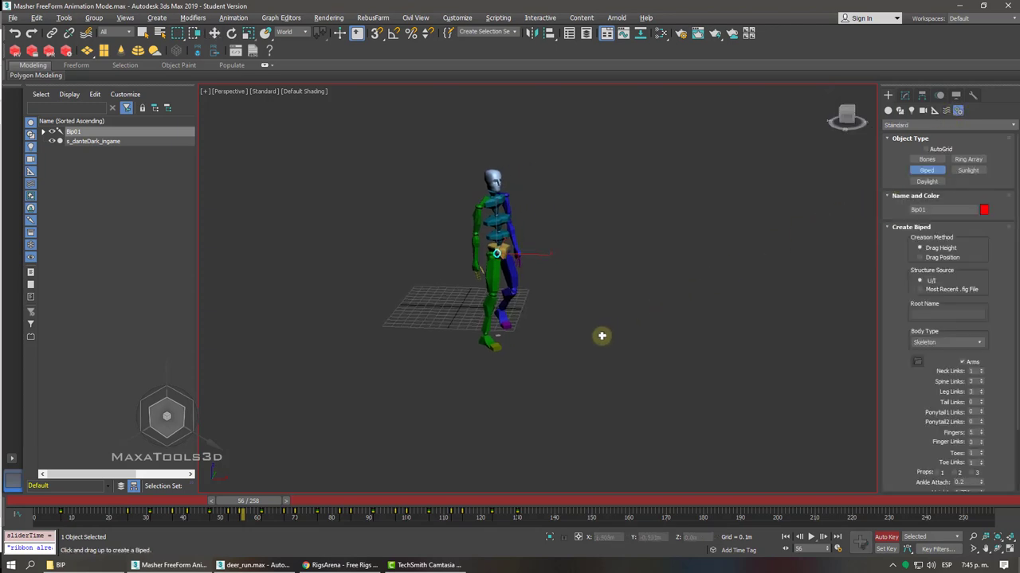
pyautogui.moveTo(601, 336); pyautogui.dragTo(603, 169)
pyautogui.rightClick(679, 219)
pyautogui.keyDown('alt'); pyautogui.moveTo(683, 221); pyautogui.dragTo(706, 209, button='middle'); pyautogui.keyUp('alt')
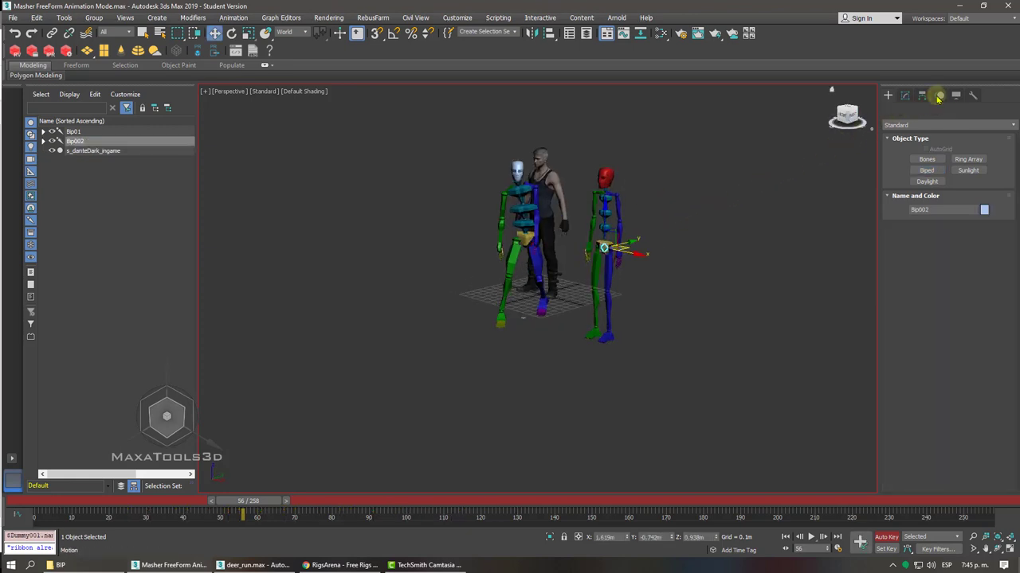
# - In the Motion panel, turn on Footstep Mode for Bip002
pyautogui.click(939, 95)
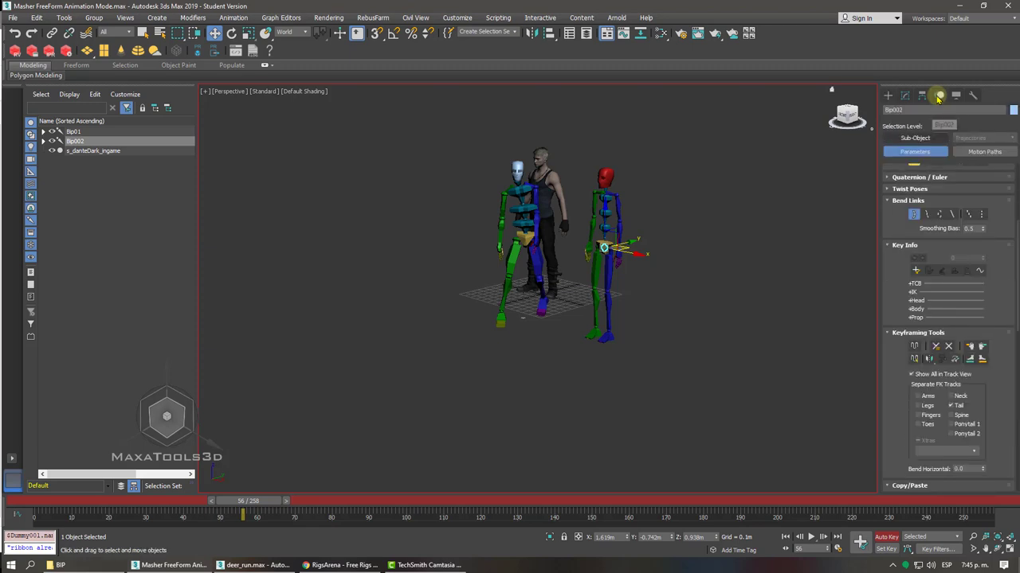
pyautogui.moveTo(891, 231); pyautogui.dragTo(900, 385)
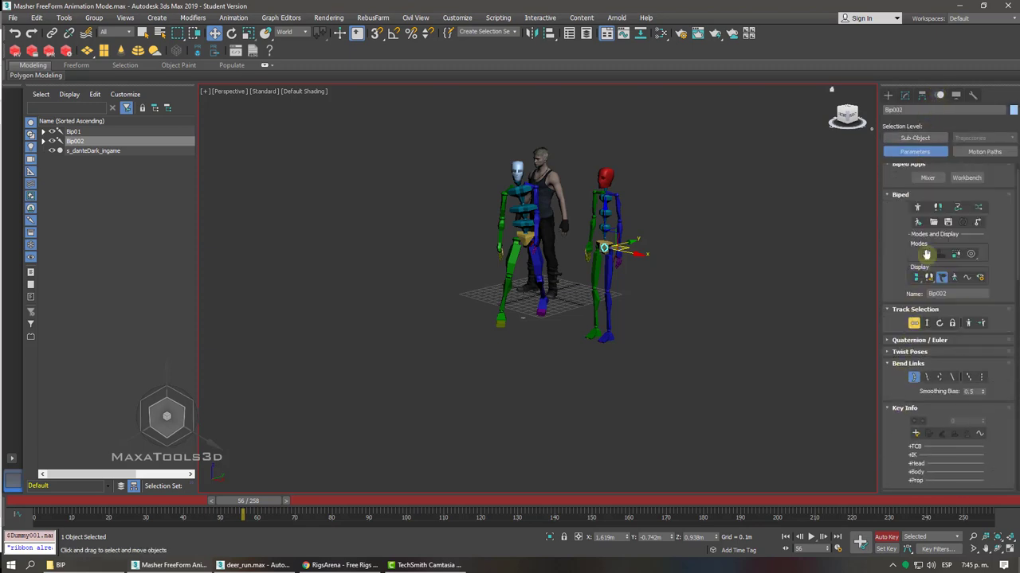
pyautogui.click(938, 208)
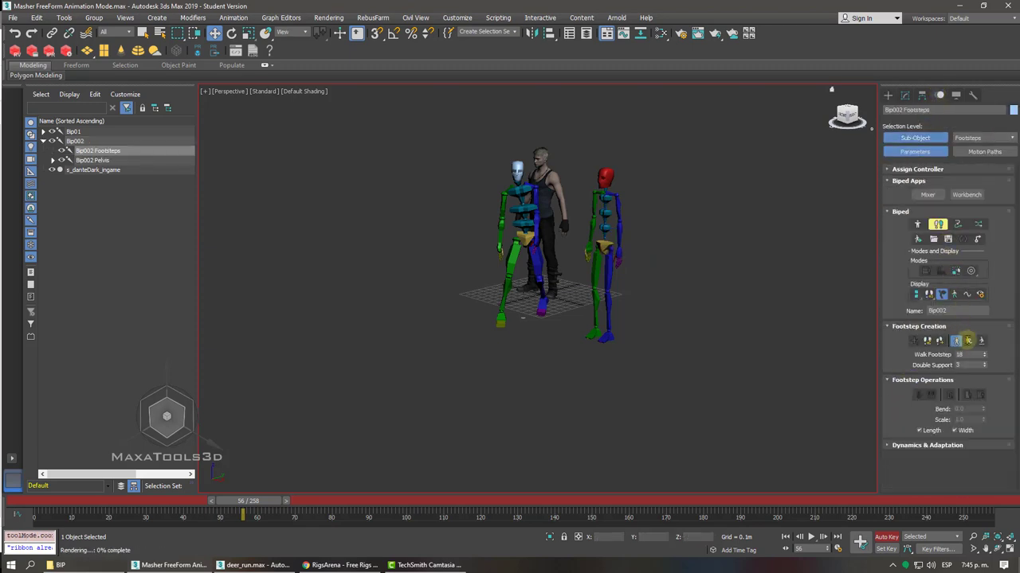
# - Switch the gait to Run and create 20 multiple footsteps
pyautogui.click(968, 342)
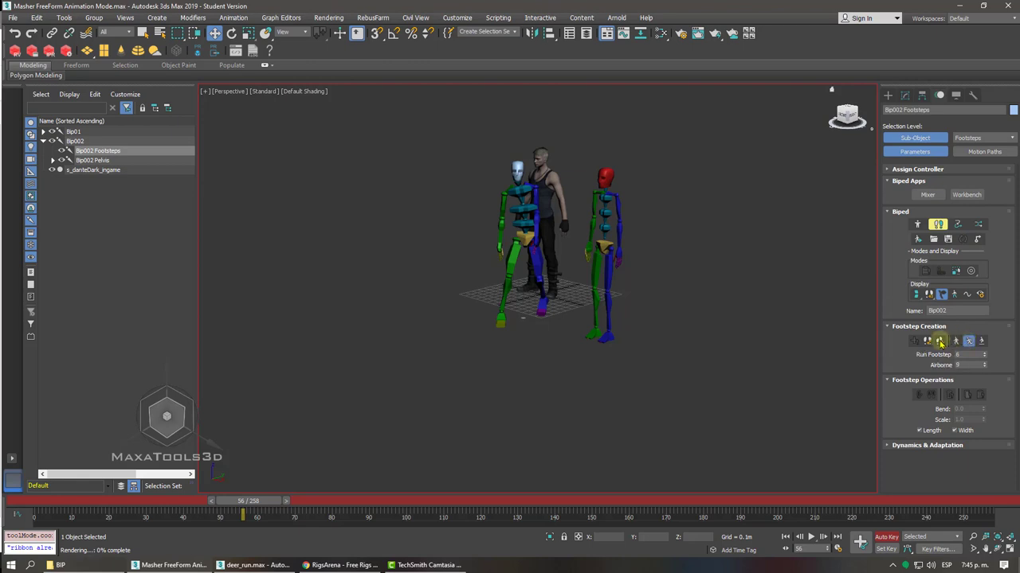
pyautogui.click(940, 342)
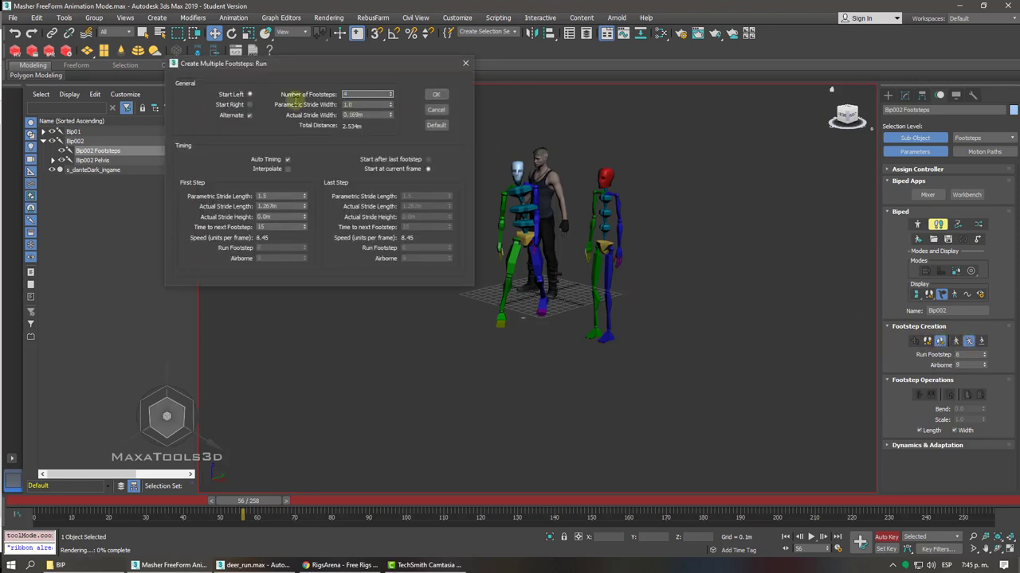
pyautogui.write('20')
pyautogui.click(435, 96)
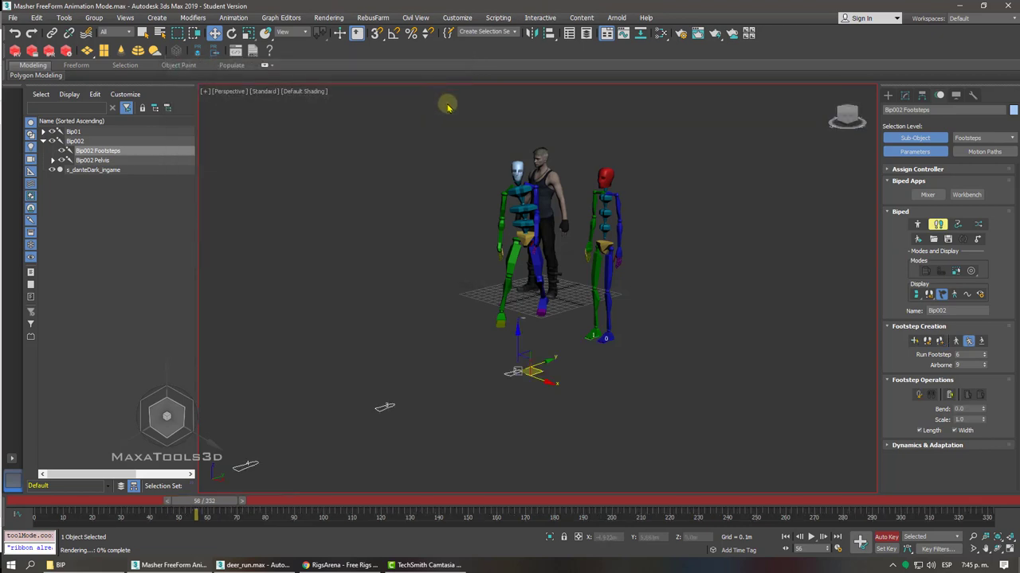
# - Create keys for the inactive run footsteps, play the run, and scrub back to frame 23
pyautogui.click(918, 394)
pyautogui.press('z')
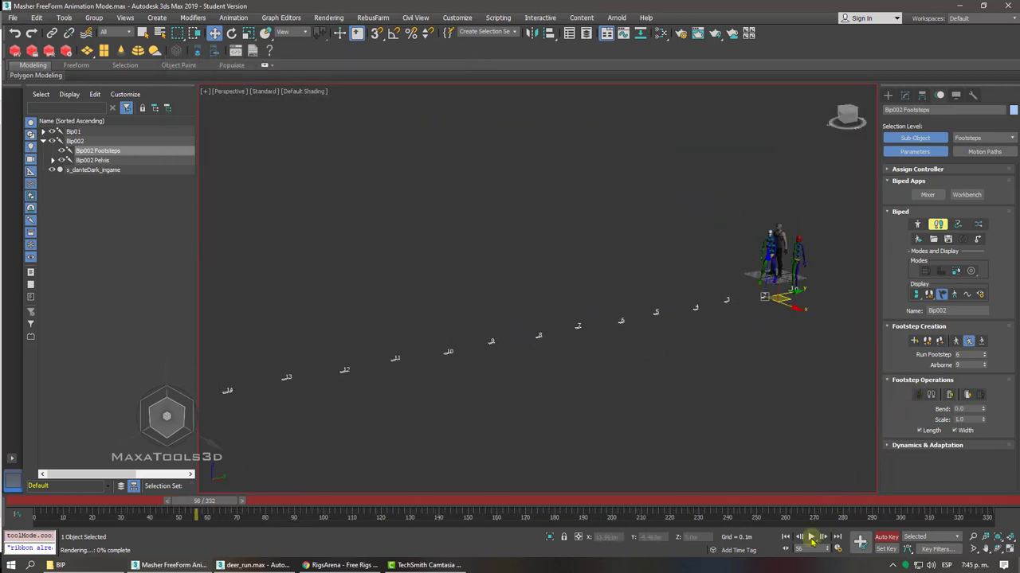
pyautogui.click(811, 538)
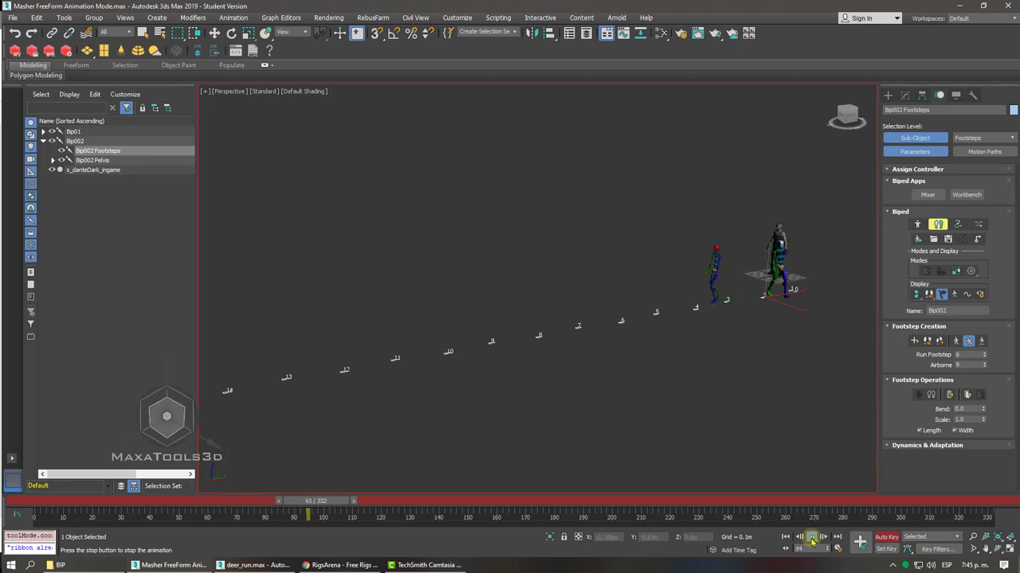
pyautogui.press('z')
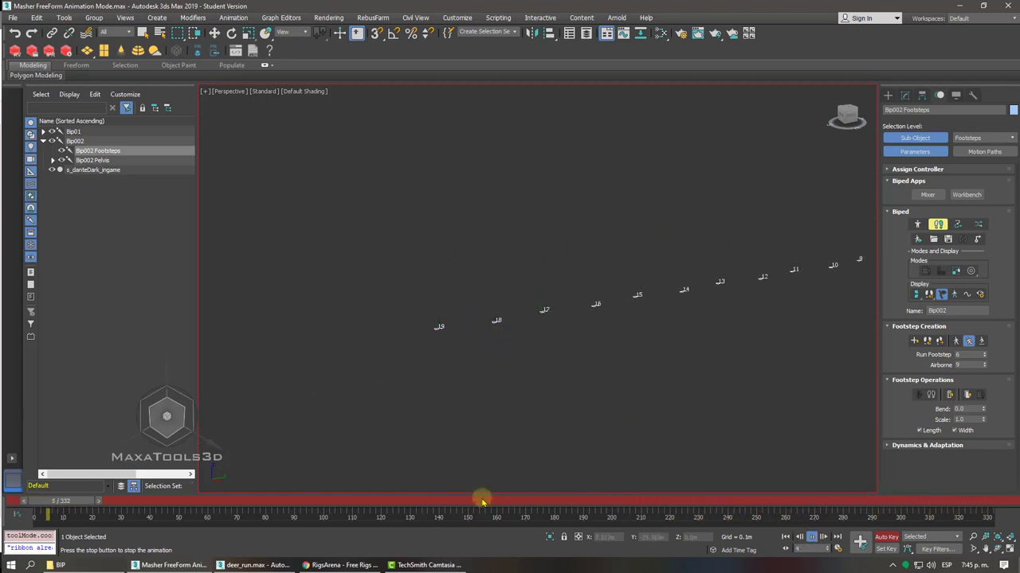
pyautogui.moveTo(482, 500)
pyautogui.mouseDown()
pyautogui.moveTo(747, 501)
pyautogui.moveTo(117, 500)
pyautogui.mouseUp()
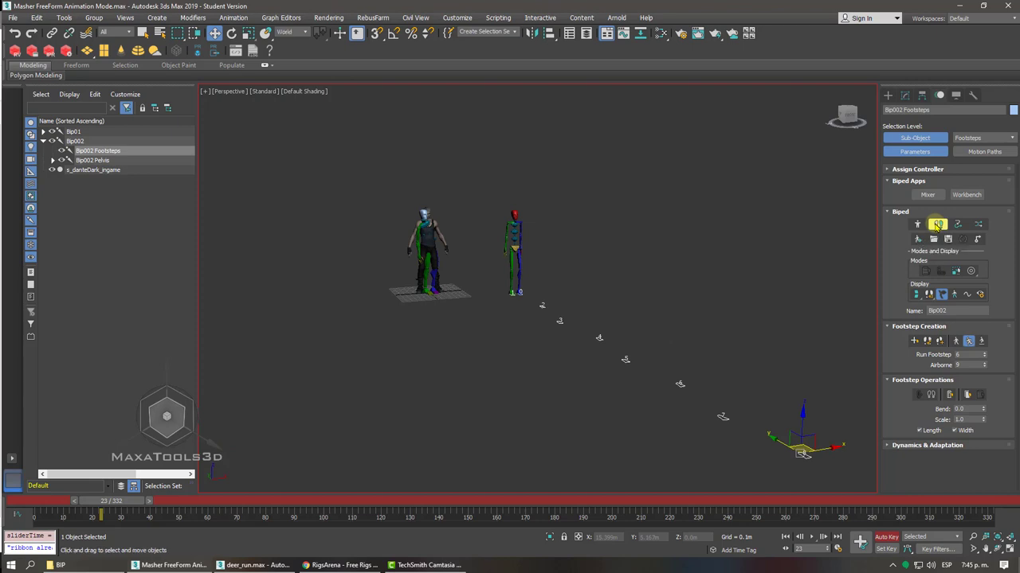
# - Delete the extra biped Bip002 and its footsteps, then select Bip01 R Thigh
pyautogui.click(938, 226)
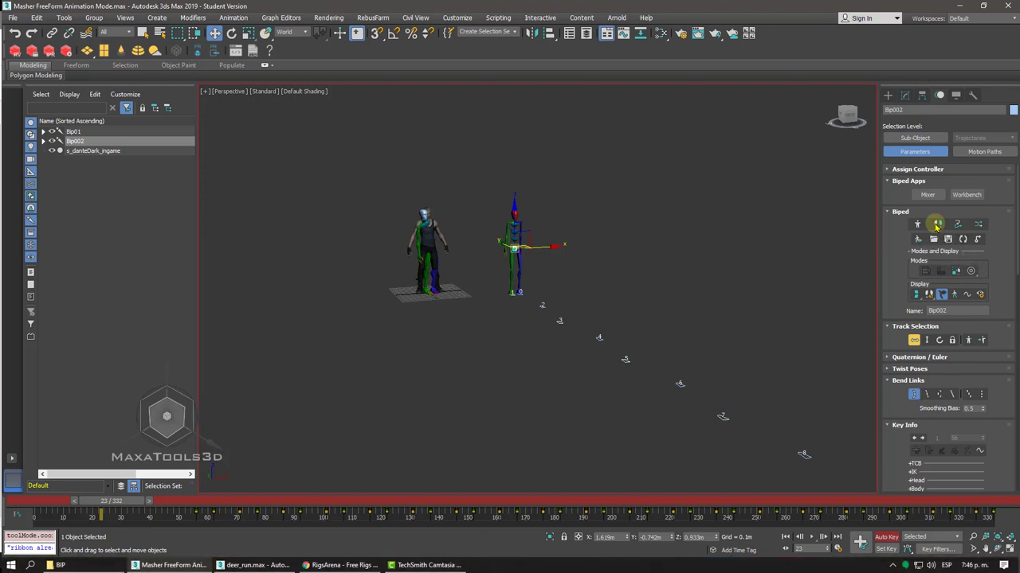
pyautogui.press('Delete')
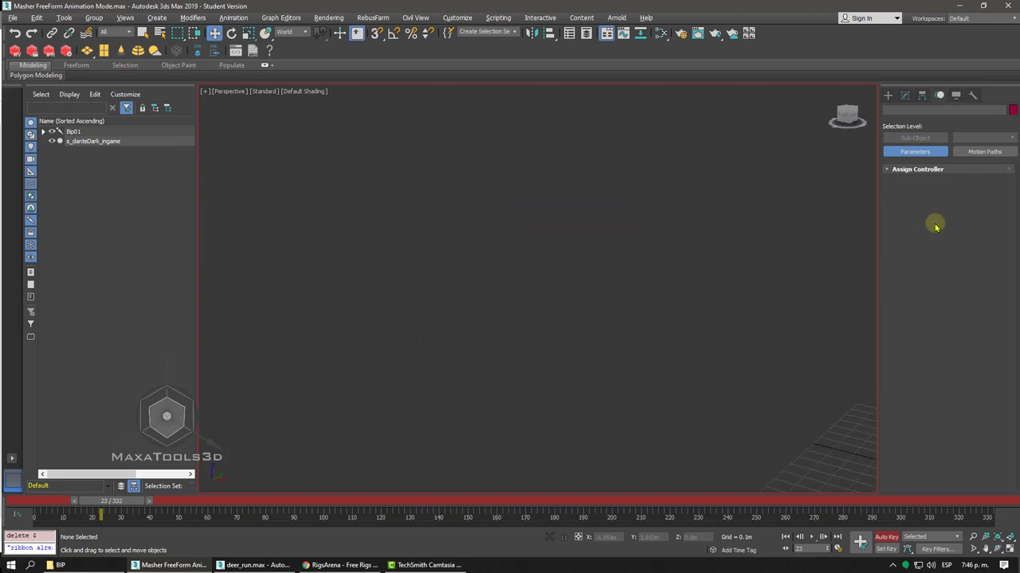
pyautogui.scroll(3, 728, 282)
pyautogui.scroll(3, 709, 291)
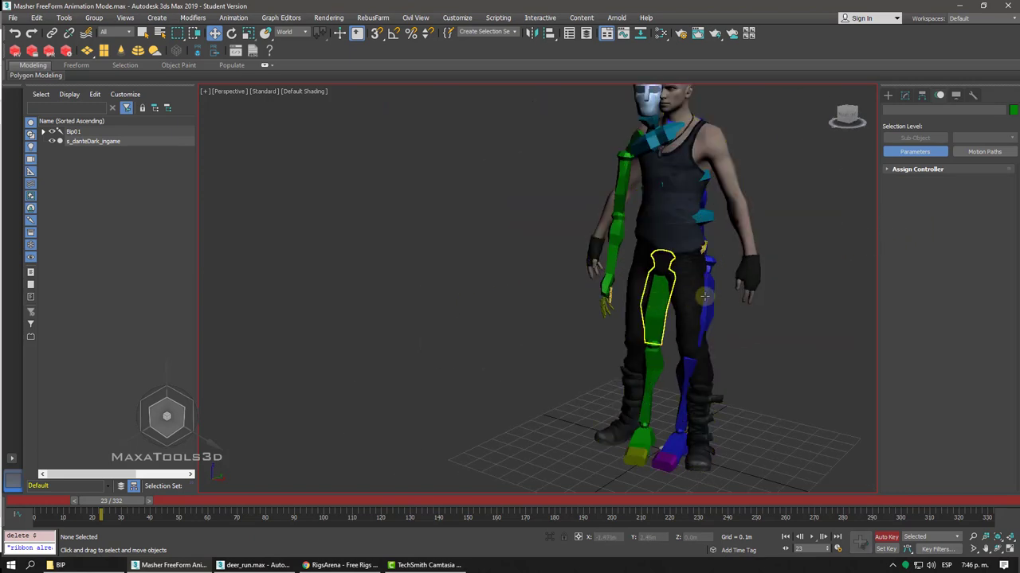
pyautogui.click(704, 297)
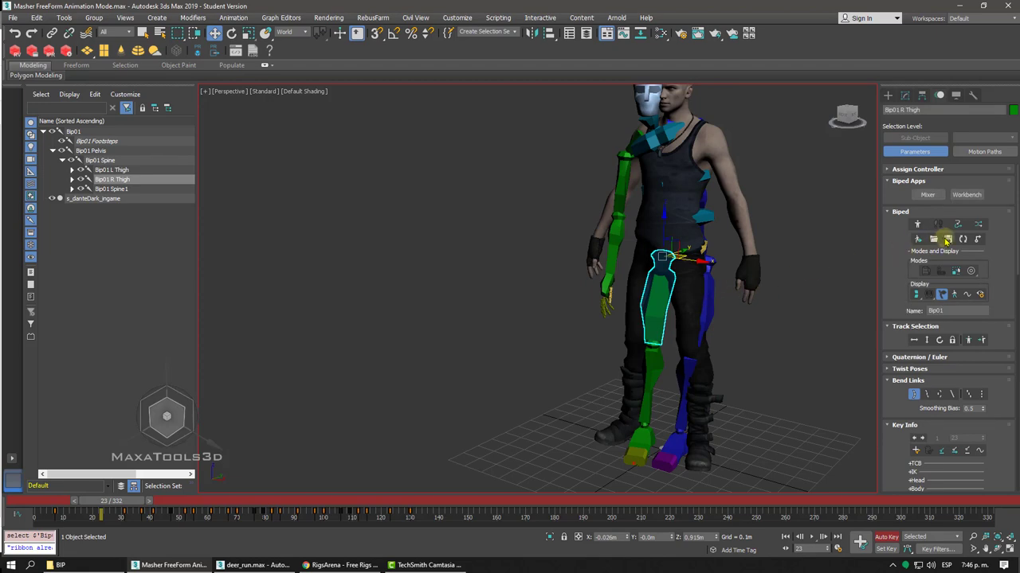
# - Save Bip01's animation as 'Masher Zombie.bip' in the BIP library folder
pyautogui.click(947, 240)
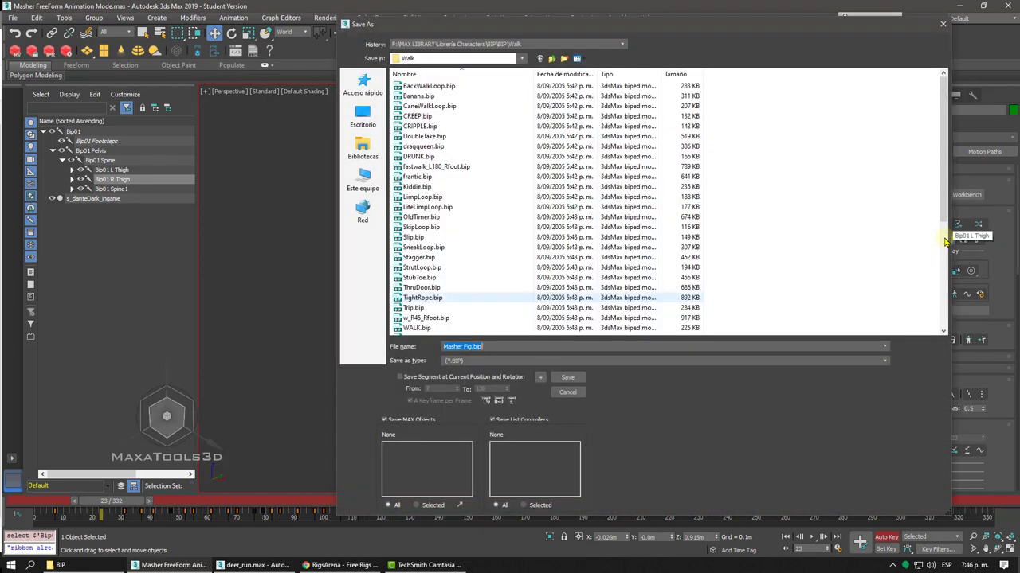
pyautogui.click(551, 59)
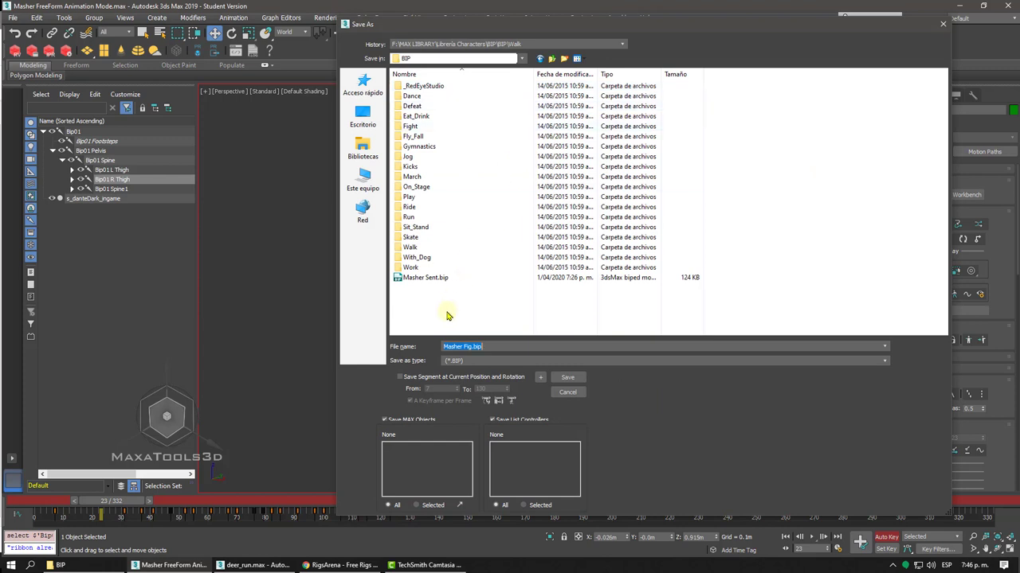
pyautogui.write('mASHEW')
pyautogui.press('BackSpace')
pyautogui.press('BackSpace')
pyautogui.press('BackSpace')
pyautogui.press('BackSpace')
pyautogui.press('BackSpace')
pyautogui.press('BackSpace')
pyautogui.write('Ma')
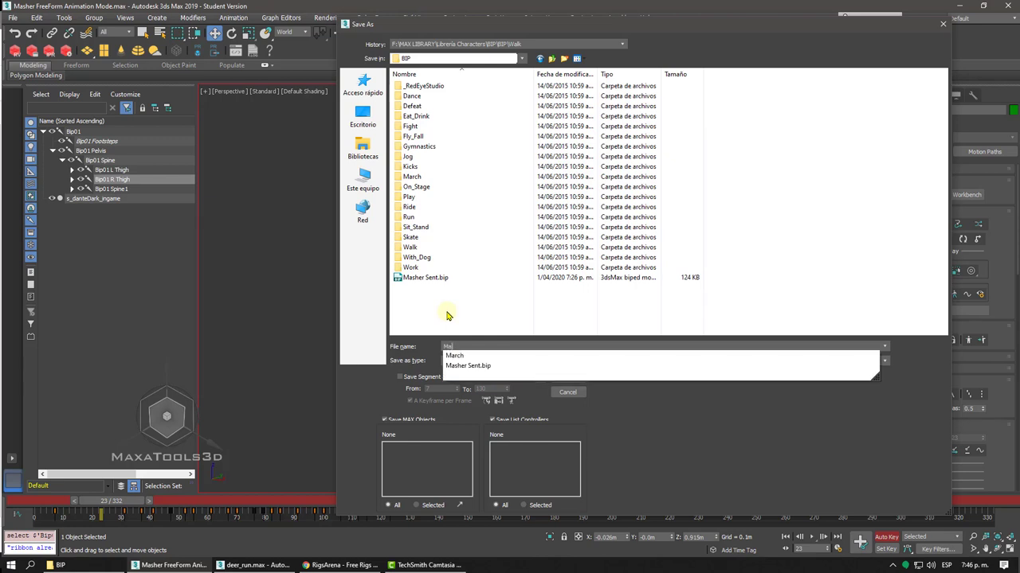
pyautogui.write('sher')
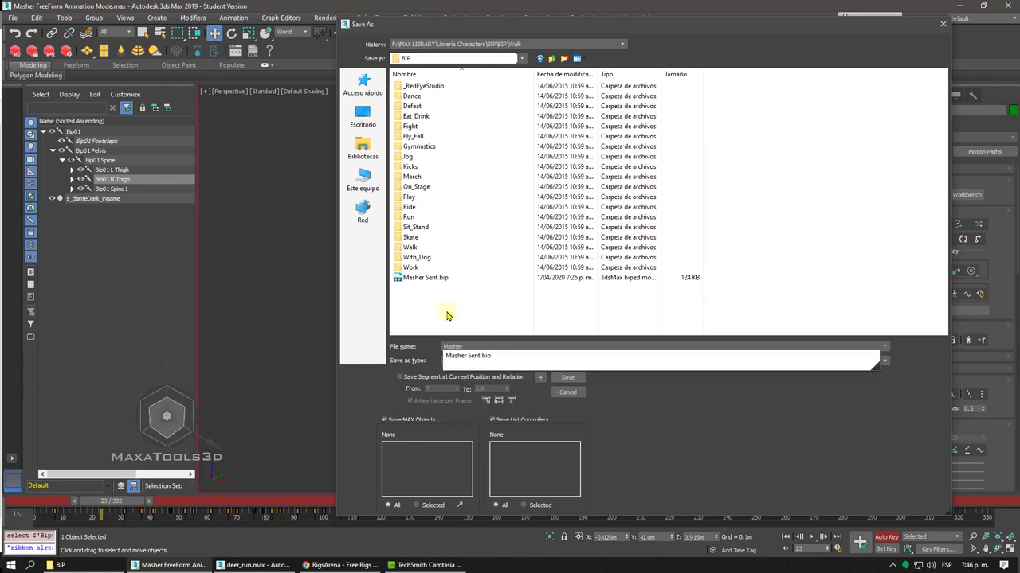
pyautogui.write(' Zombie')
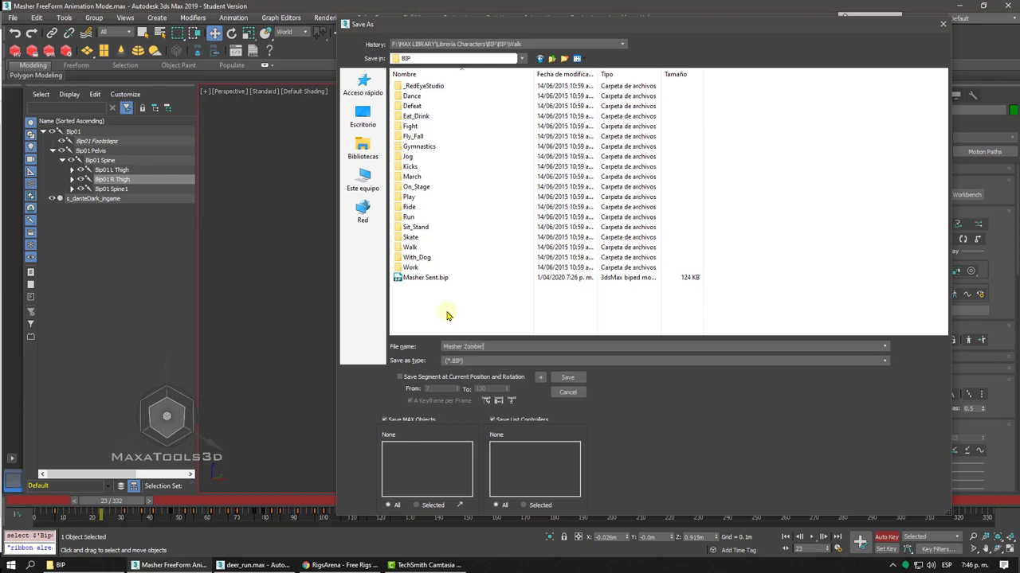
pyautogui.click(581, 378)
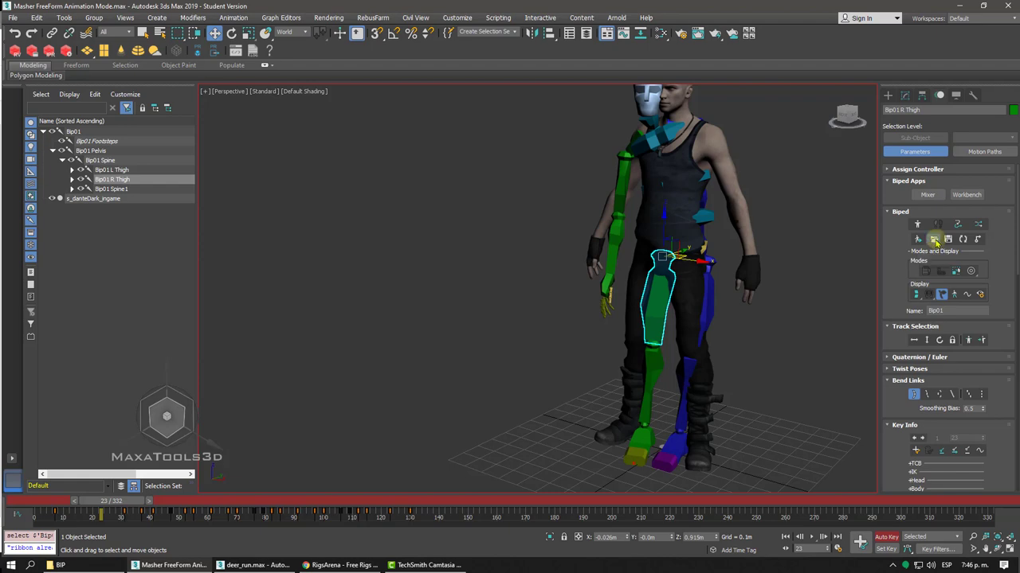
# - Load the Masher Sent.bip animation onto the biped
pyautogui.click(935, 240)
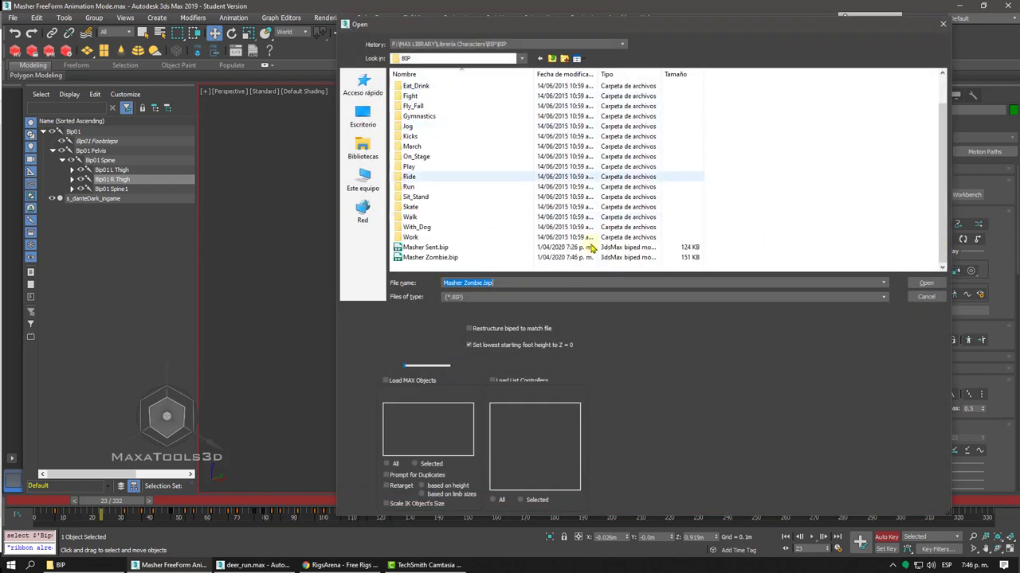
pyautogui.click(426, 248)
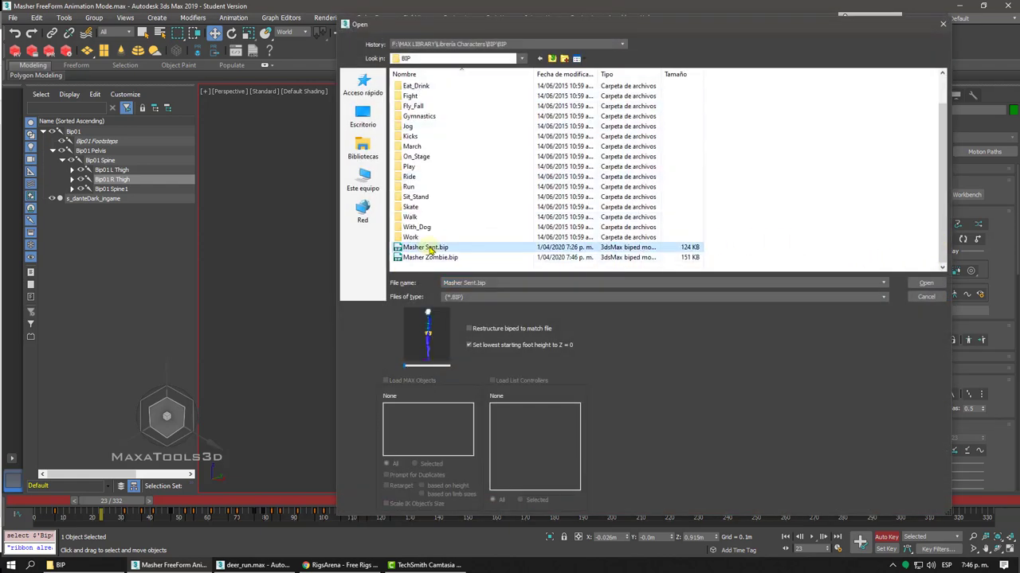
pyautogui.click(922, 284)
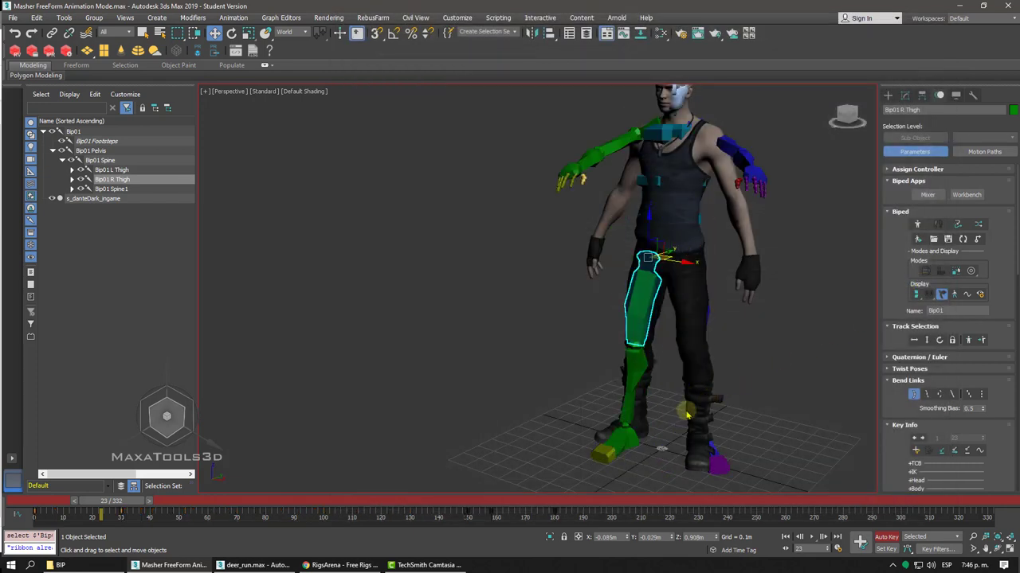
# - Hide the character mesh, play the motion, then scrub back to frame 66
pyautogui.scroll(-3, 687, 411)
pyautogui.hotkey('shift', 'g')
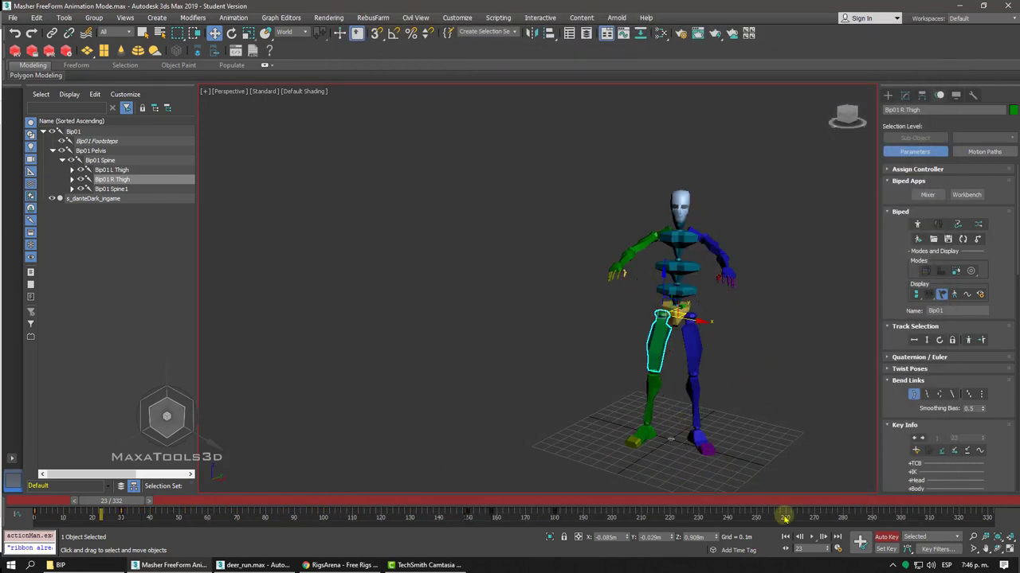
pyautogui.click(810, 537)
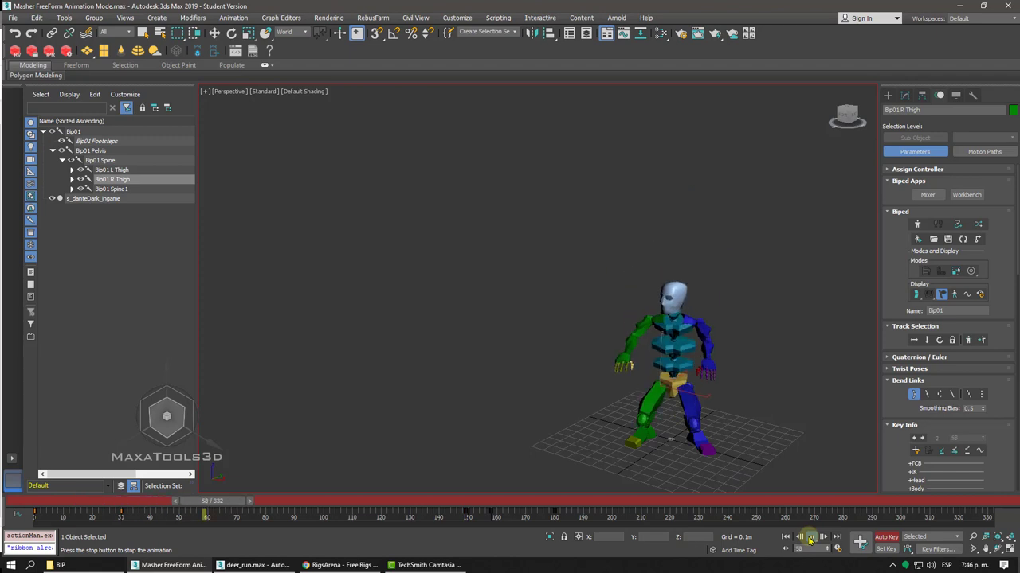
pyautogui.moveTo(693, 359); pyautogui.dragTo(622, 298, button='middle')
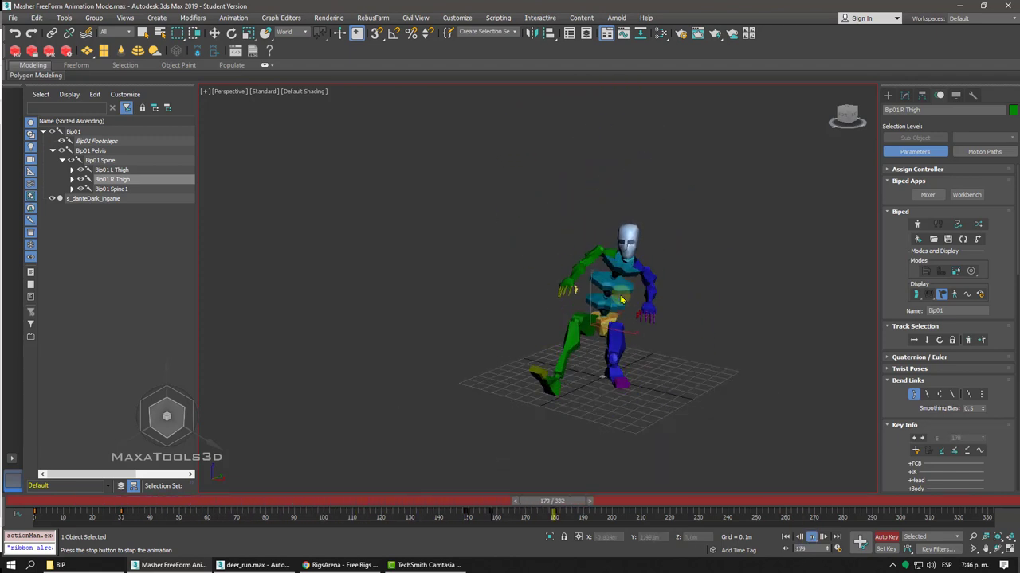
pyautogui.moveTo(558, 501); pyautogui.dragTo(231, 501)
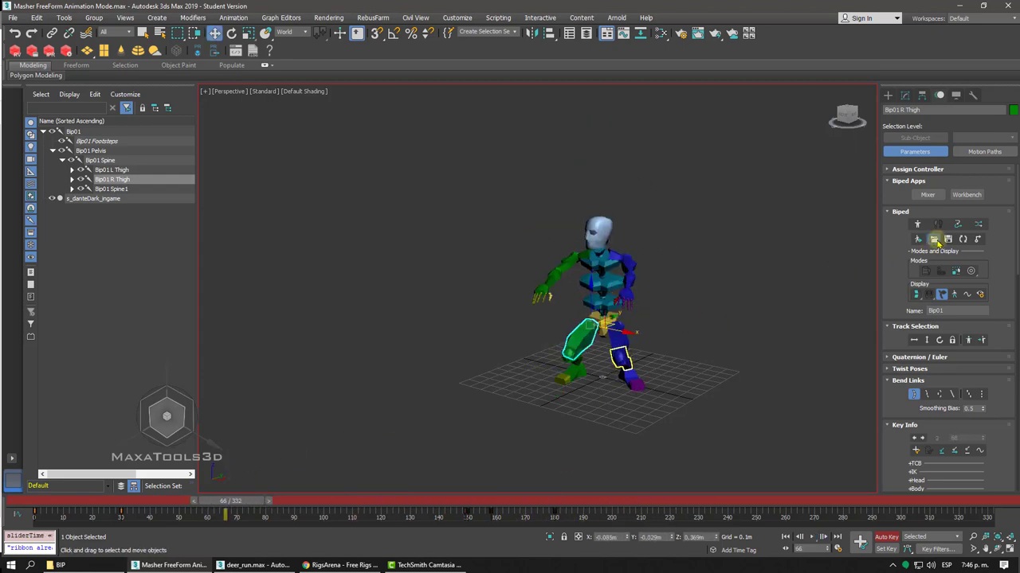
# - Load Masher Zombie.bip onto the biped and play it from frame 0
pyautogui.click(934, 239)
pyautogui.scroll(-3, 712, 263)
pyautogui.click(419, 258)
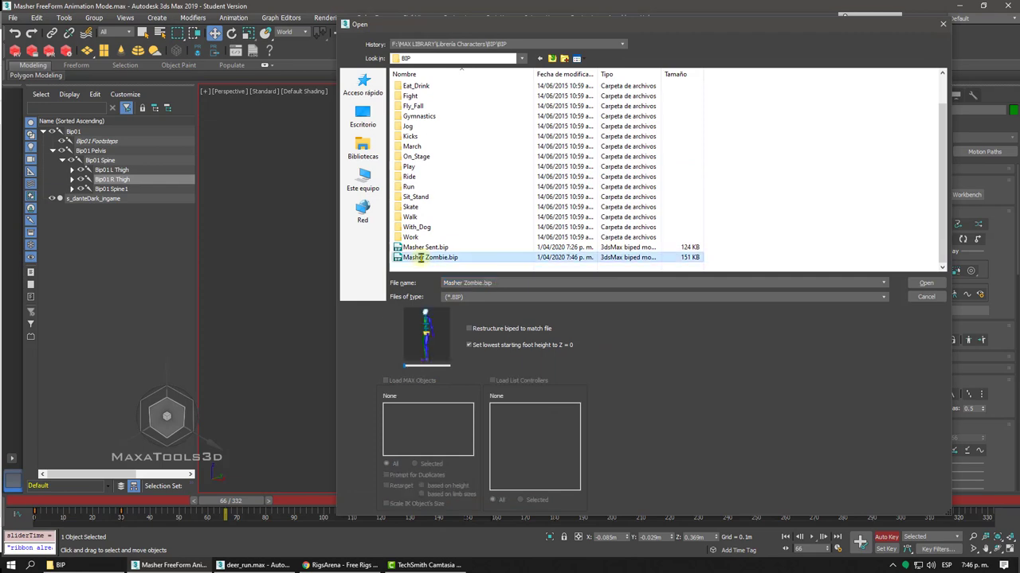
pyautogui.click(924, 283)
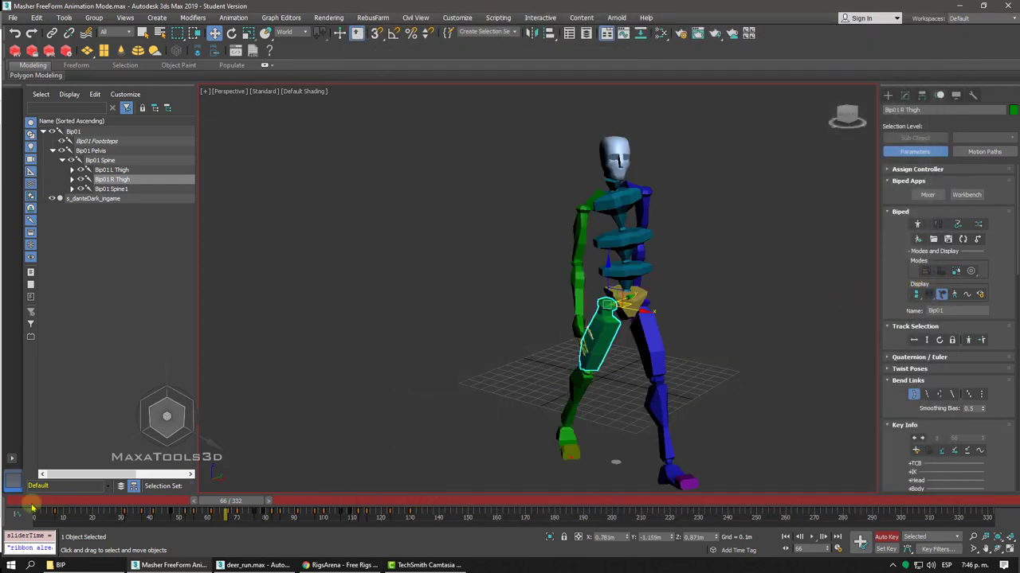
pyautogui.click(32, 507)
pyautogui.click(811, 538)
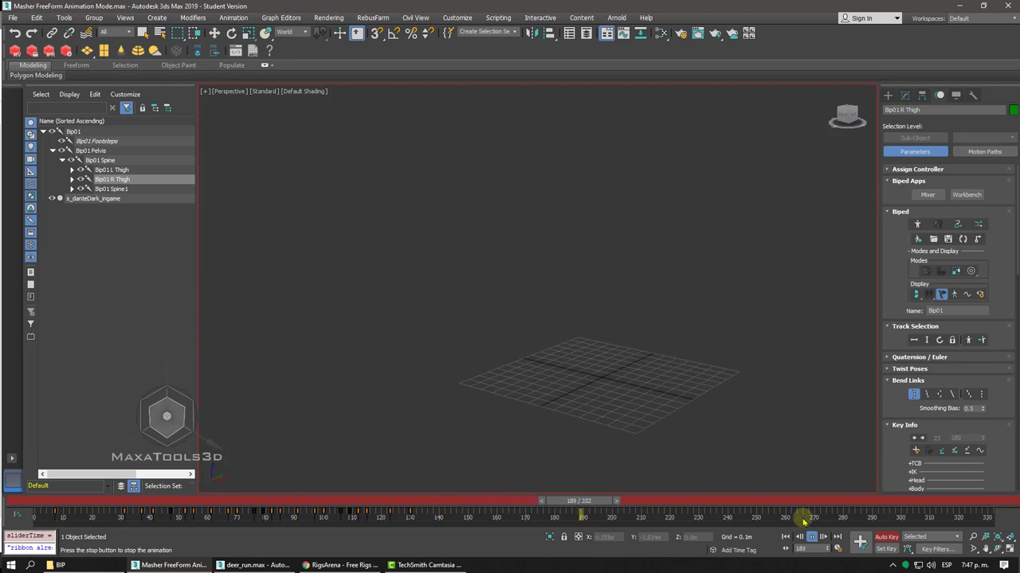
pyautogui.moveTo(704, 501); pyautogui.dragTo(317, 495)
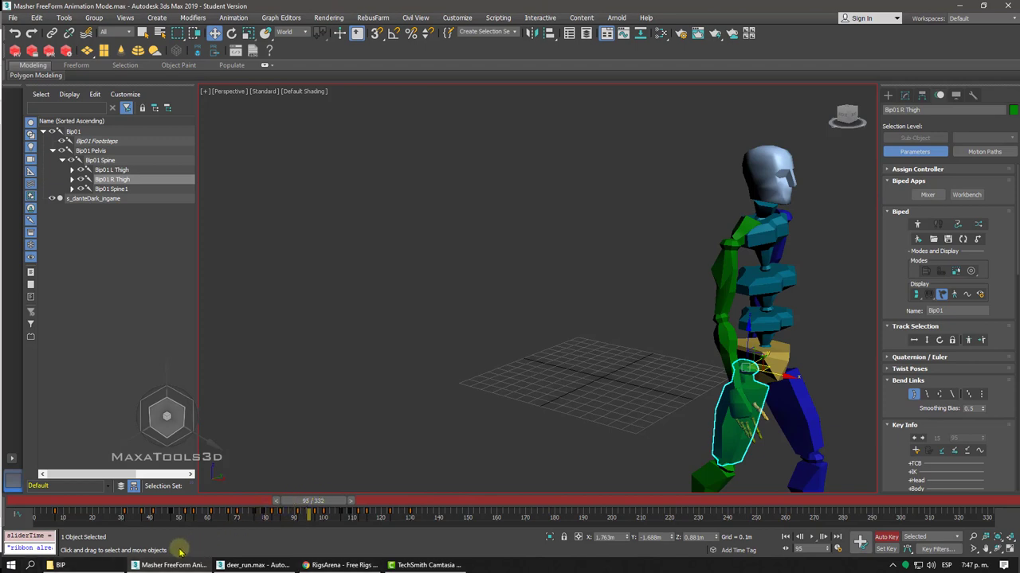
pyautogui.press('z')
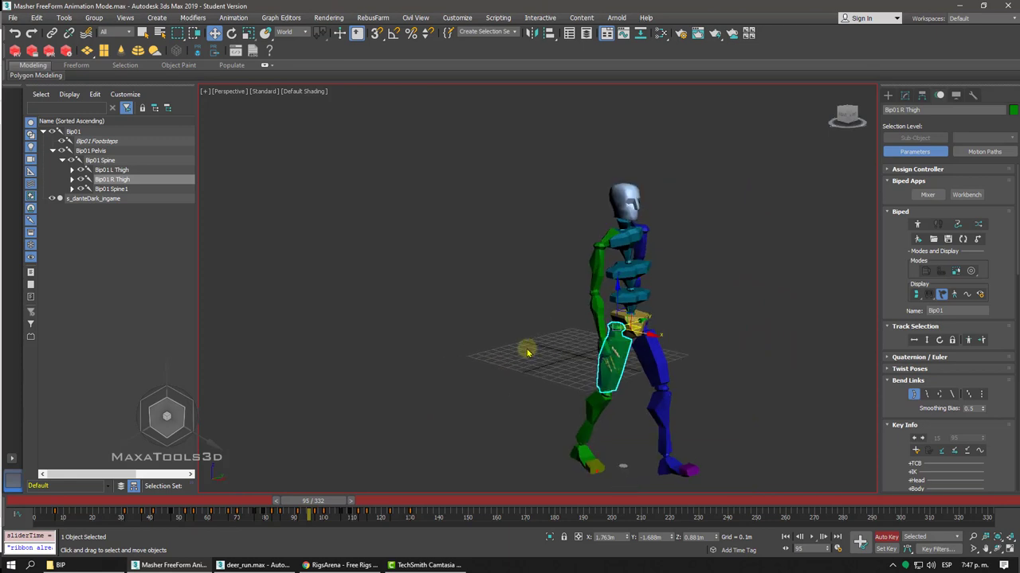
pyautogui.keyDown('alt'); pyautogui.moveTo(527, 348); pyautogui.dragTo(528, 348, button='middle'); pyautogui.keyUp('alt')
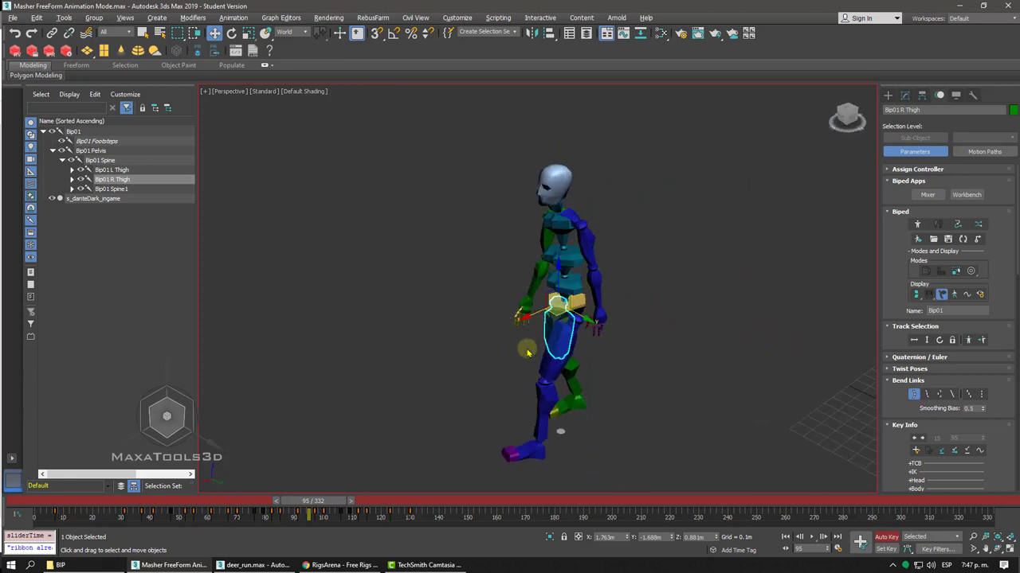
# - Clear all of the biped's animation, return to frame 0 and turn off Auto Key
pyautogui.click(902, 381)
pyautogui.moveTo(895, 409); pyautogui.dragTo(906, 233)
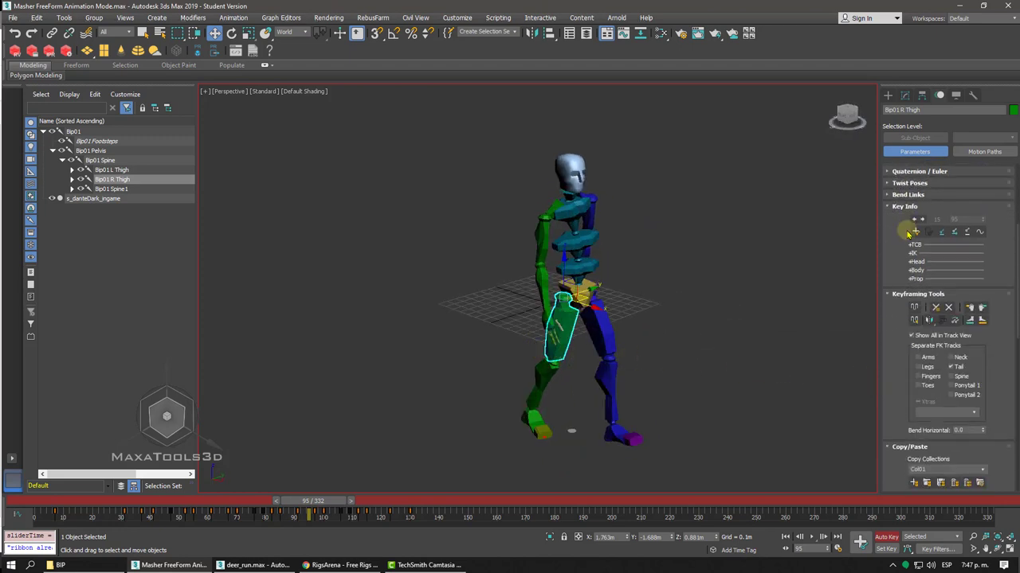
pyautogui.click(945, 310)
pyautogui.moveTo(100, 501); pyautogui.dragTo(48, 501)
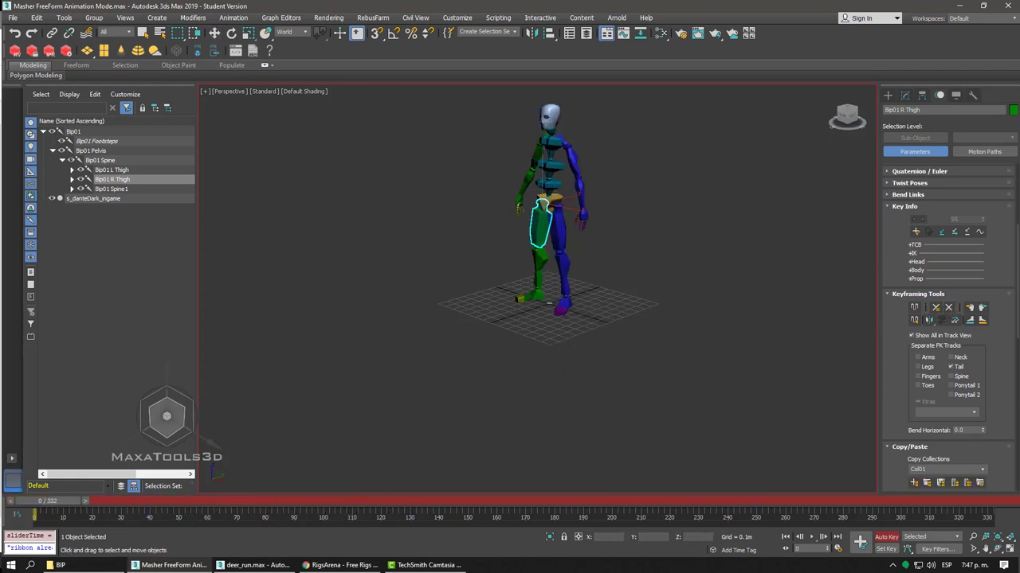
pyautogui.click(883, 537)
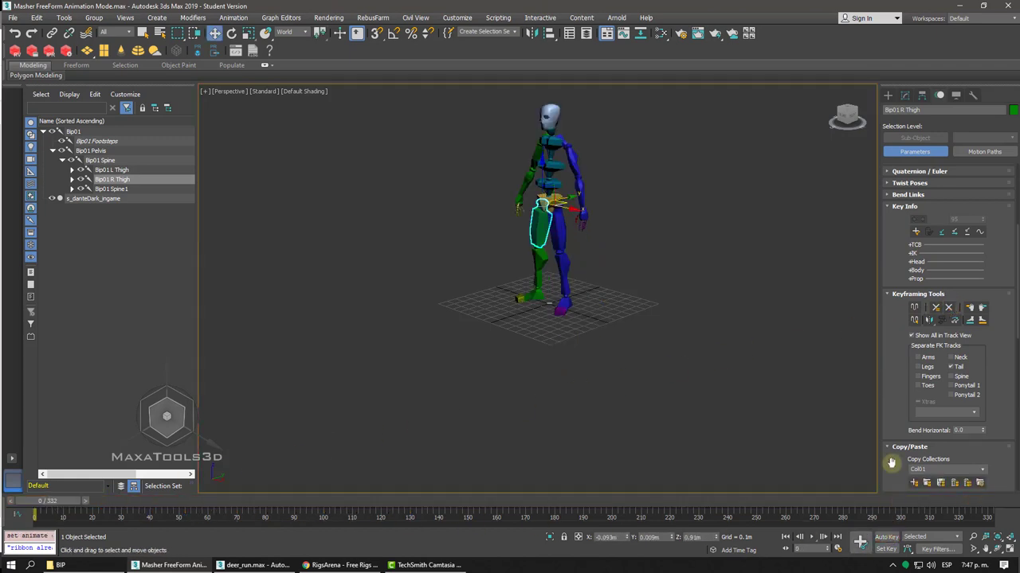
# - Open the Motion Mixer from Biped Apps
pyautogui.moveTo(897, 299); pyautogui.dragTo(884, 392)
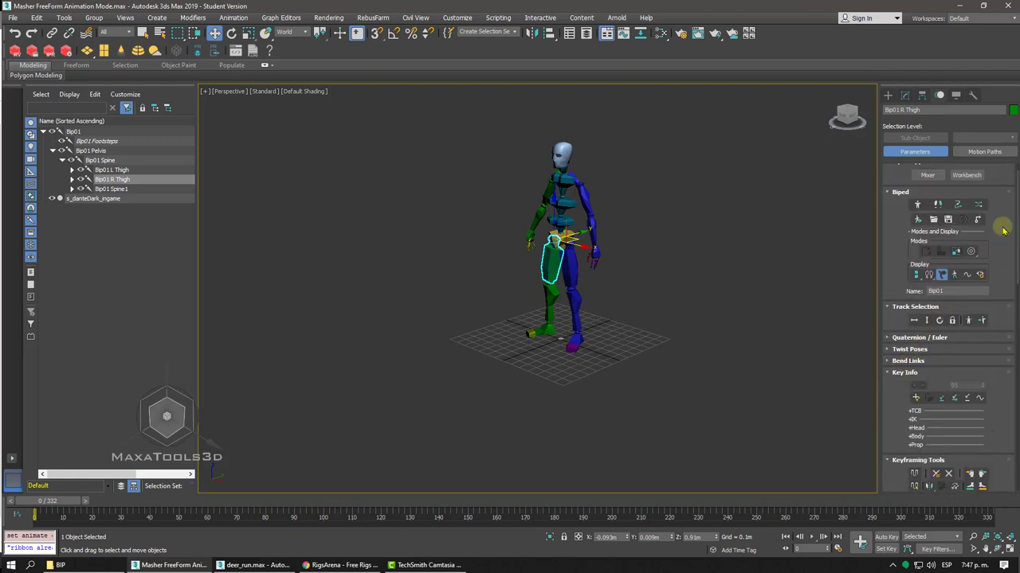
pyautogui.moveTo(1003, 231); pyautogui.dragTo(978, 252)
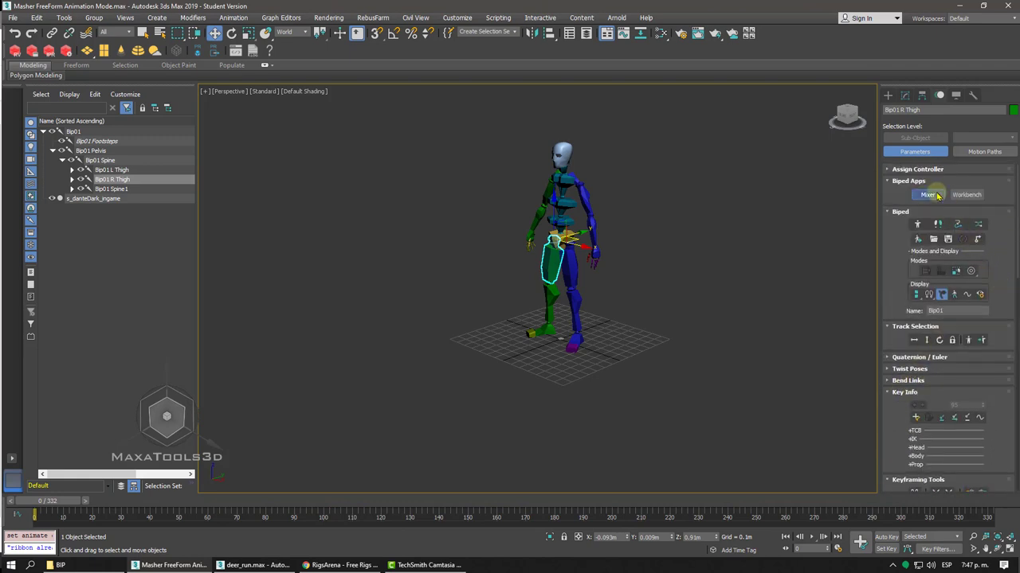
pyautogui.click(928, 196)
# - Add Ballet.bip from the Dance folder as a clip on Bip01's first mixer track
pyautogui.moveTo(418, 98); pyautogui.dragTo(312, 99)
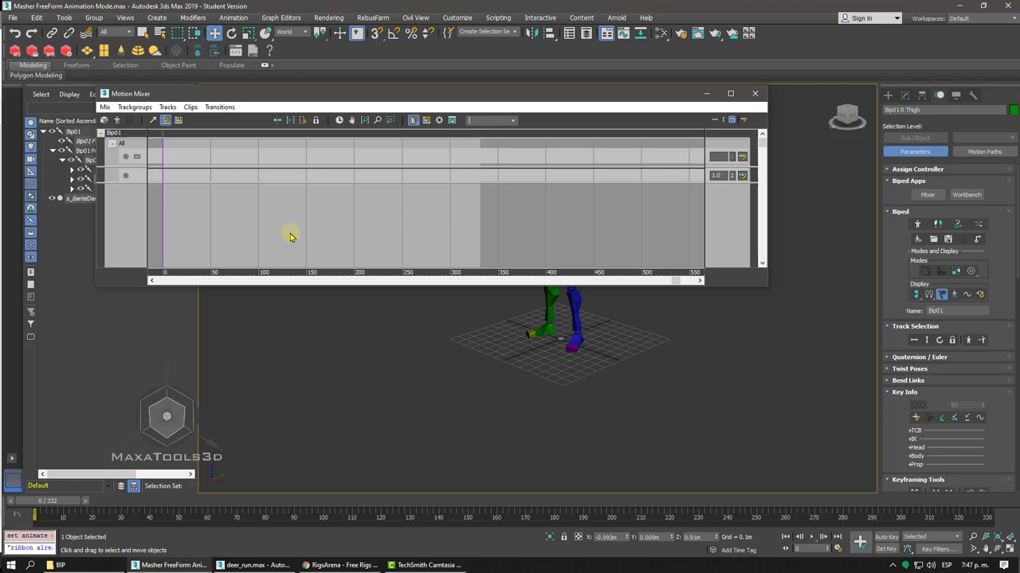
pyautogui.click(201, 156)
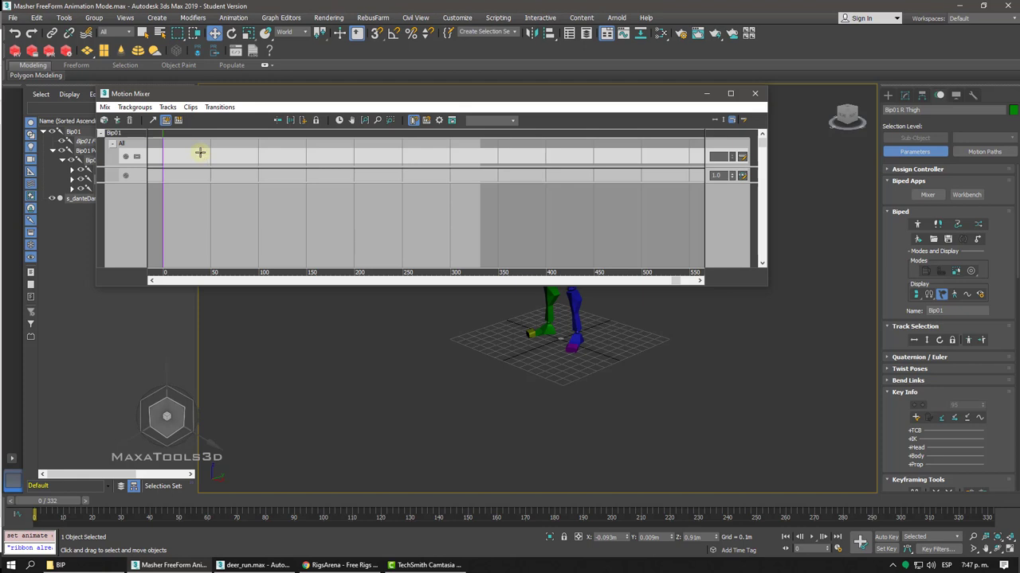
pyautogui.rightClick(214, 157)
pyautogui.moveTo(249, 253)
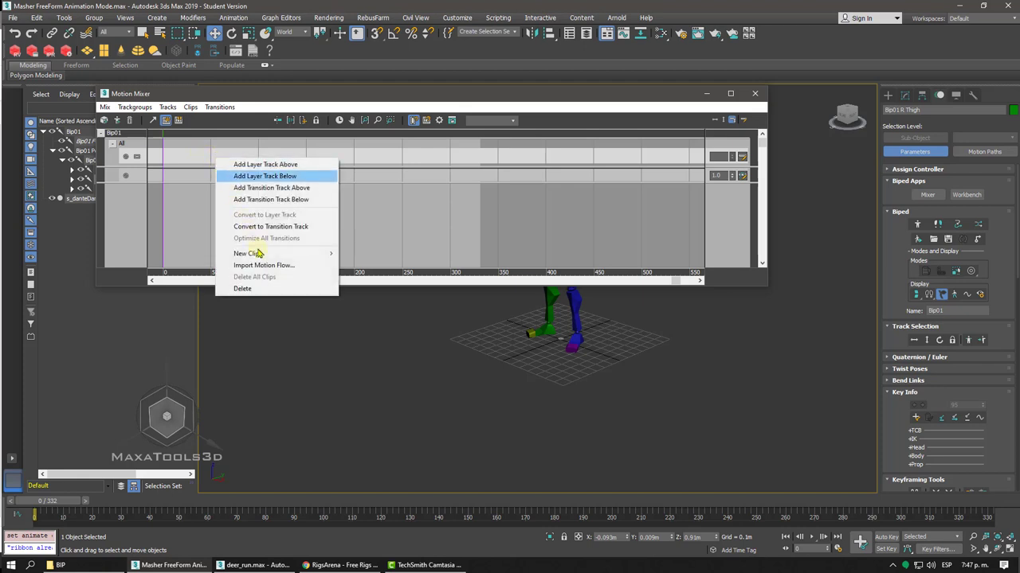
pyautogui.click(362, 253)
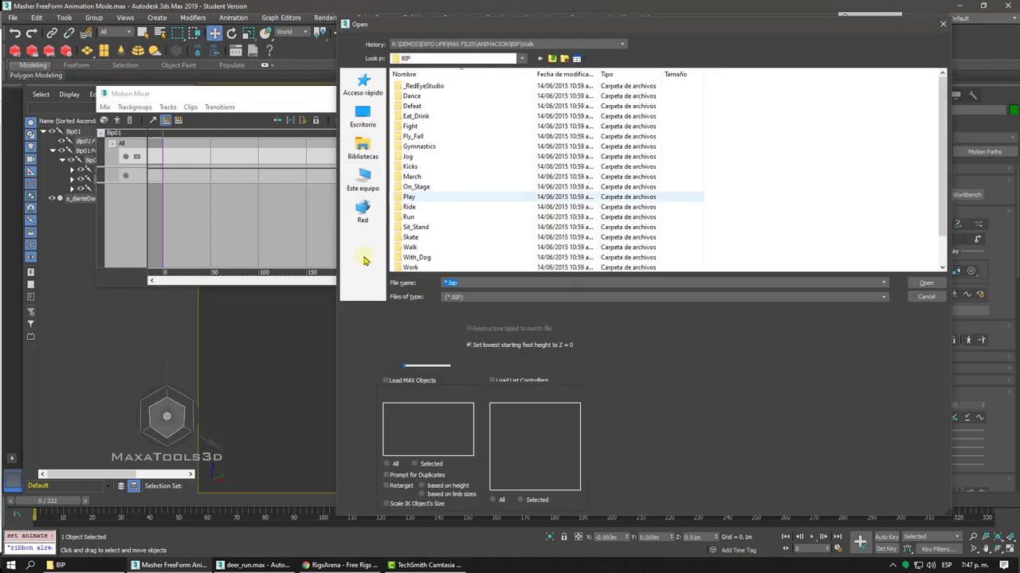
pyautogui.doubleClick(412, 97)
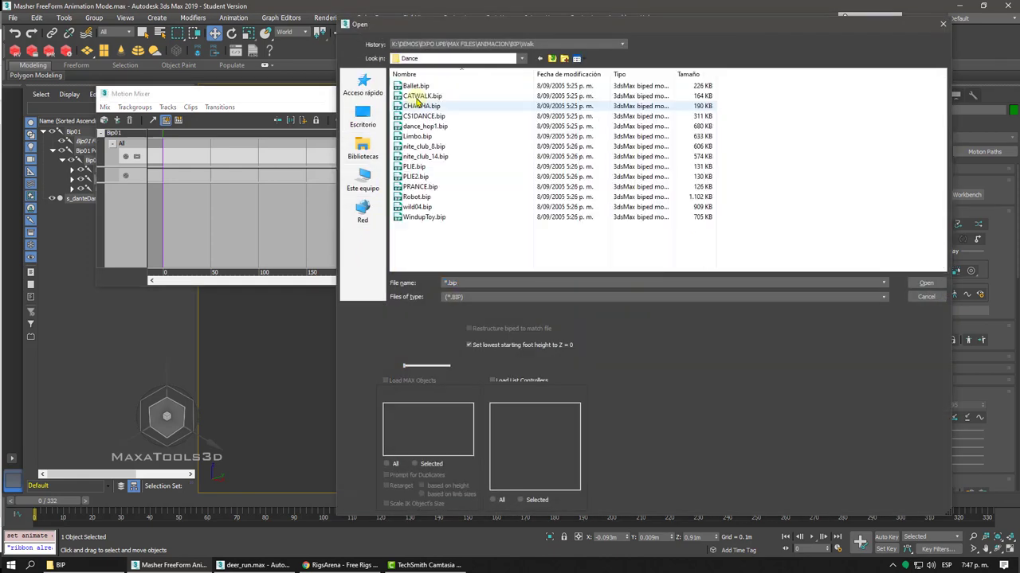
pyautogui.click(414, 86)
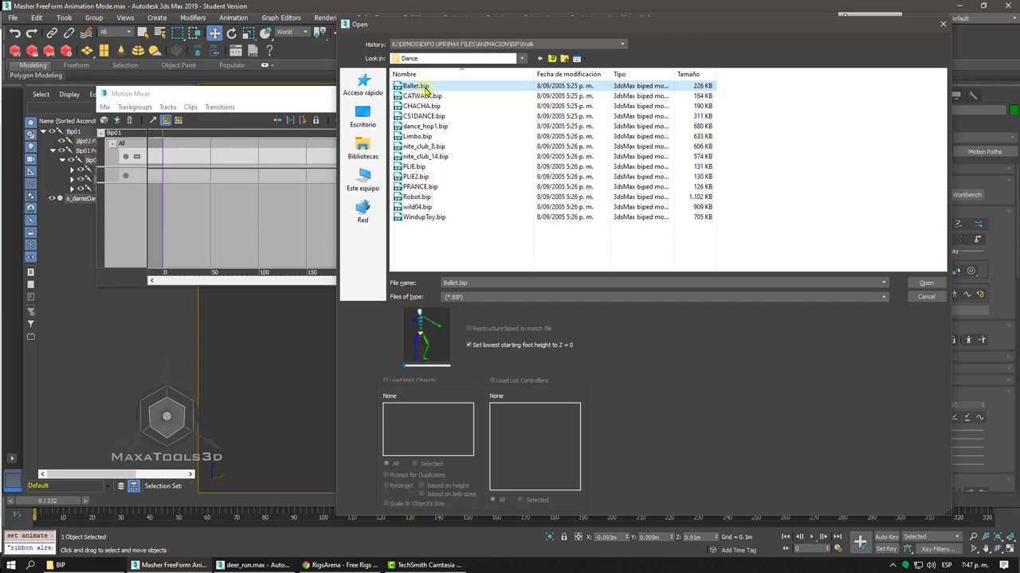
pyautogui.click(925, 283)
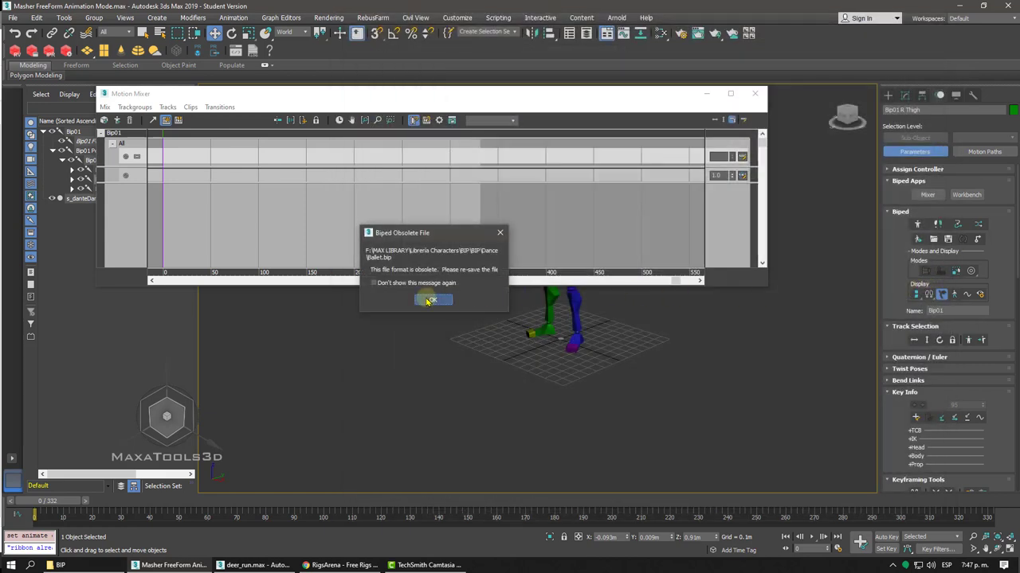
pyautogui.click(431, 299)
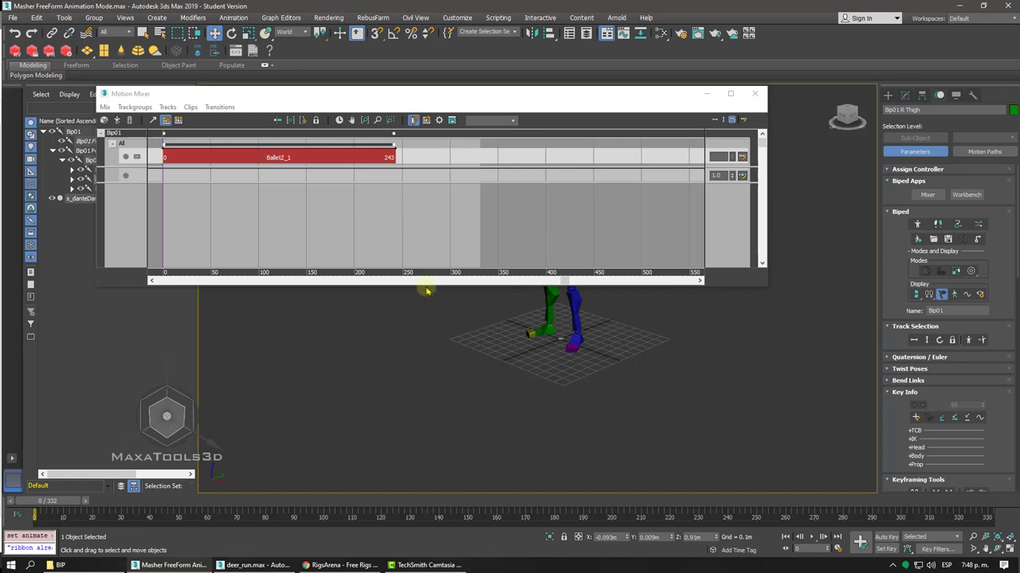
# - Turn on Mixer Mode and preview the Ballet clip playing on the biped
pyautogui.moveTo(428, 104); pyautogui.dragTo(421, 78)
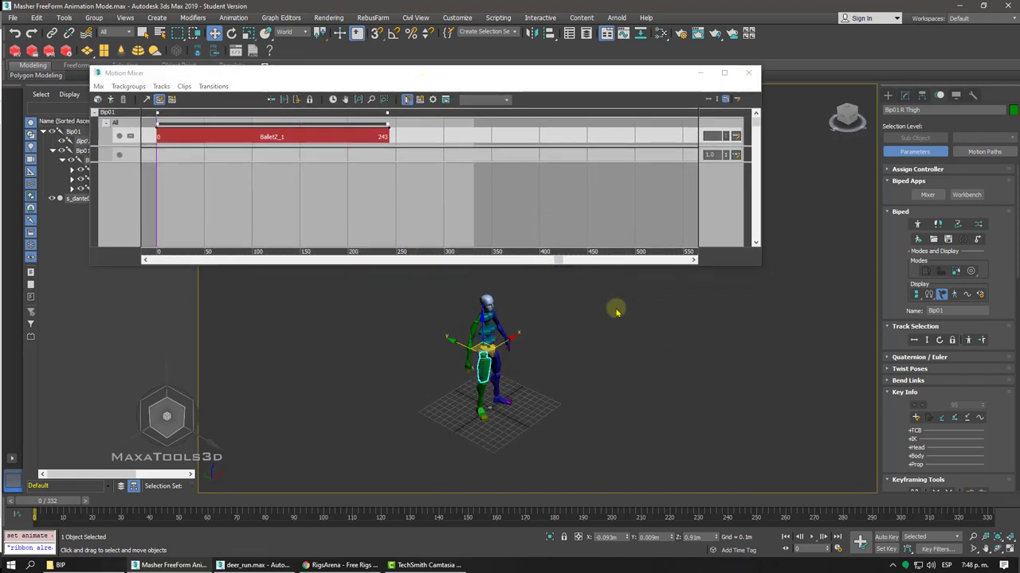
pyautogui.click(811, 539)
pyautogui.press('w')
pyautogui.click(811, 538)
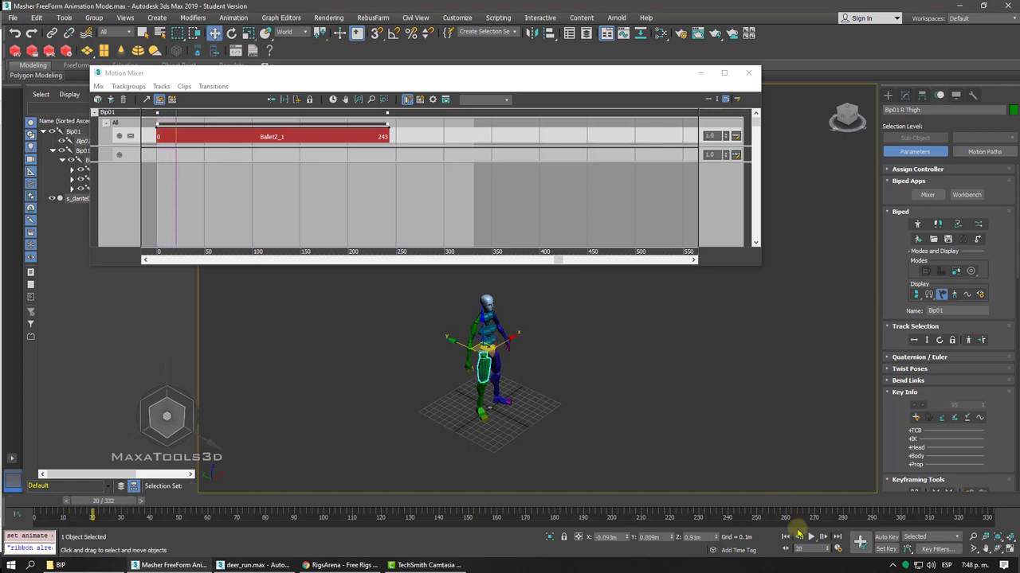
pyautogui.click(176, 163)
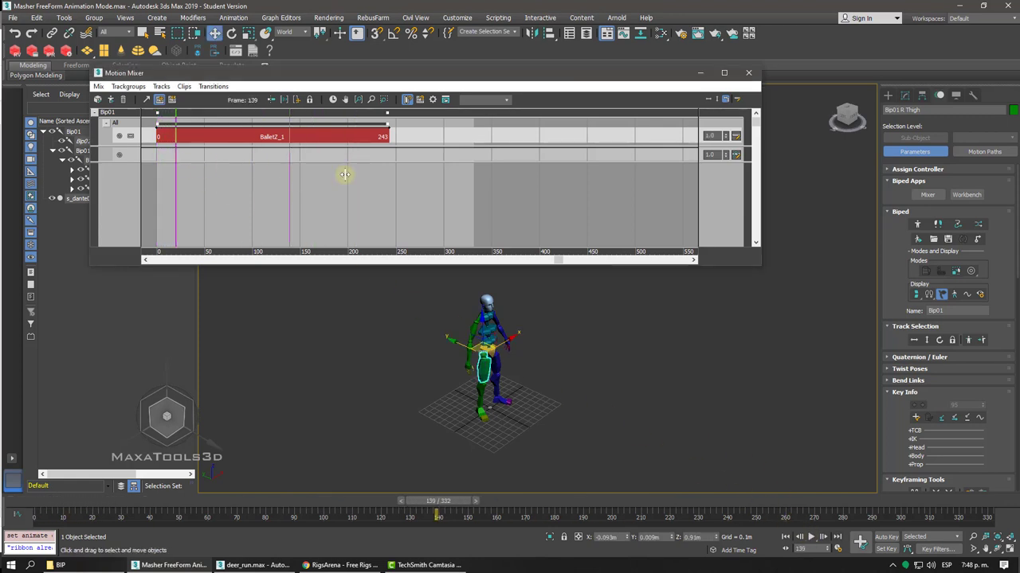
pyautogui.click(979, 224)
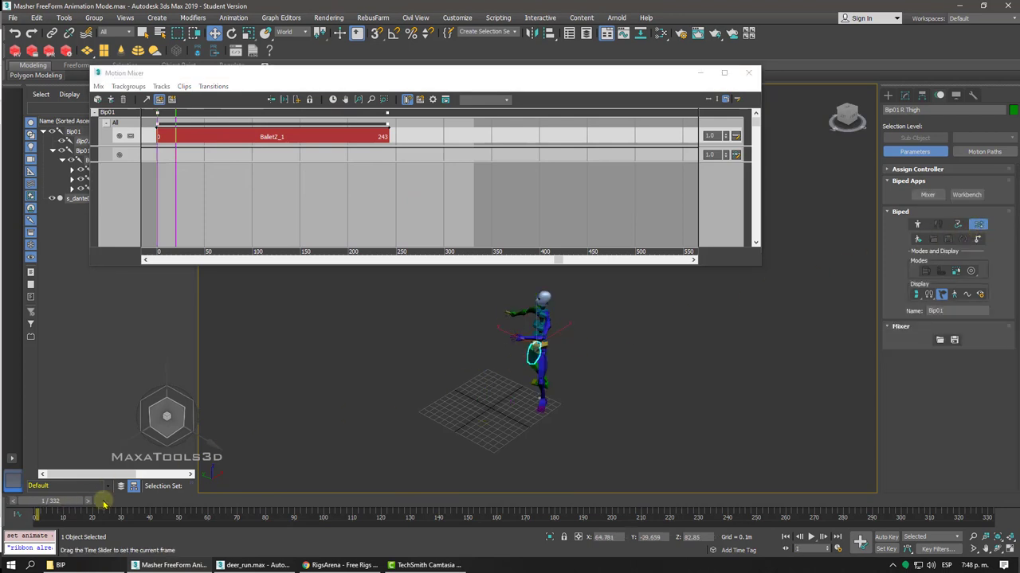
pyautogui.moveTo(51, 501); pyautogui.dragTo(24, 500)
pyautogui.click(10, 482)
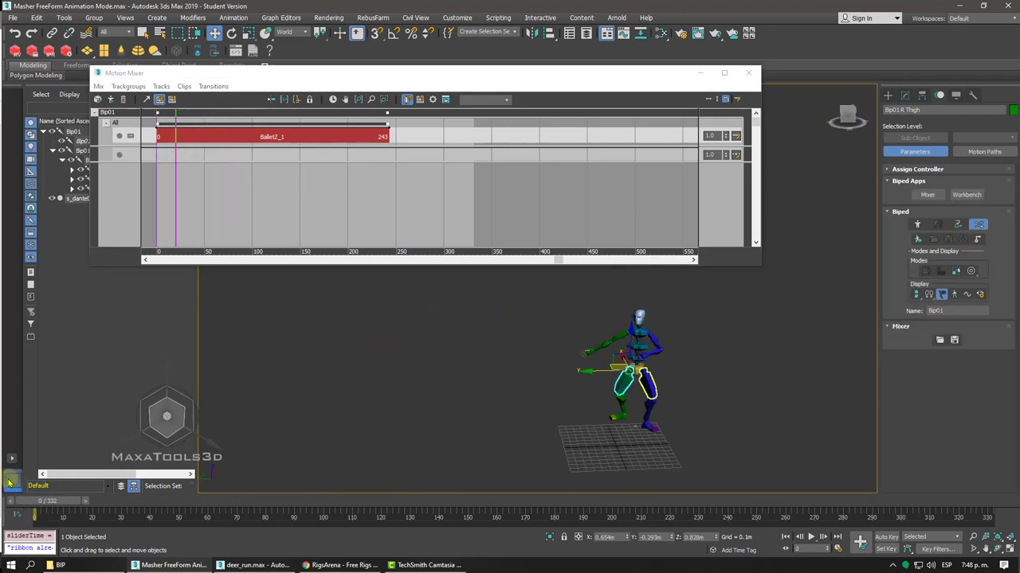
pyautogui.click(811, 538)
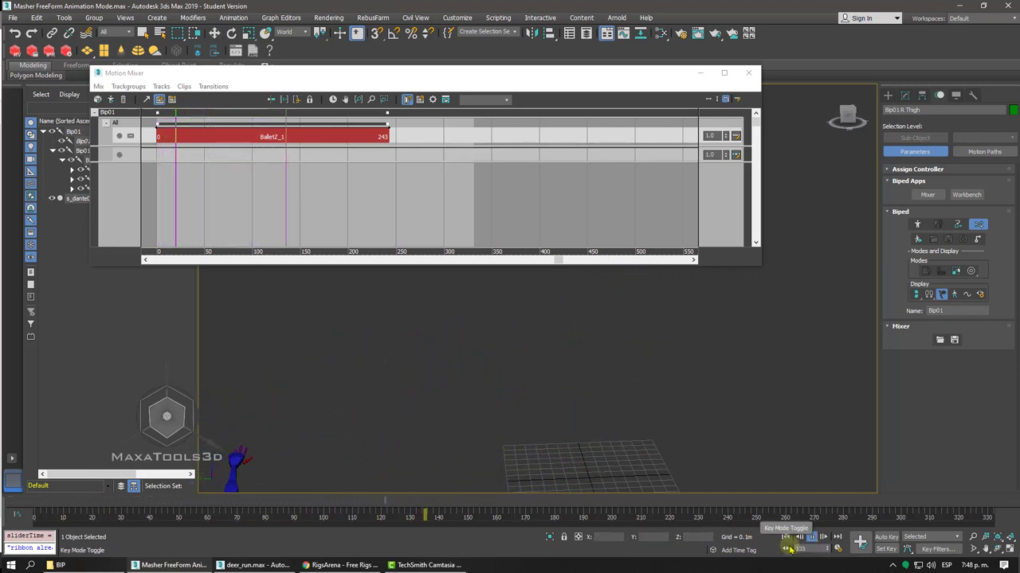
pyautogui.moveTo(537, 501); pyautogui.dragTo(71, 502)
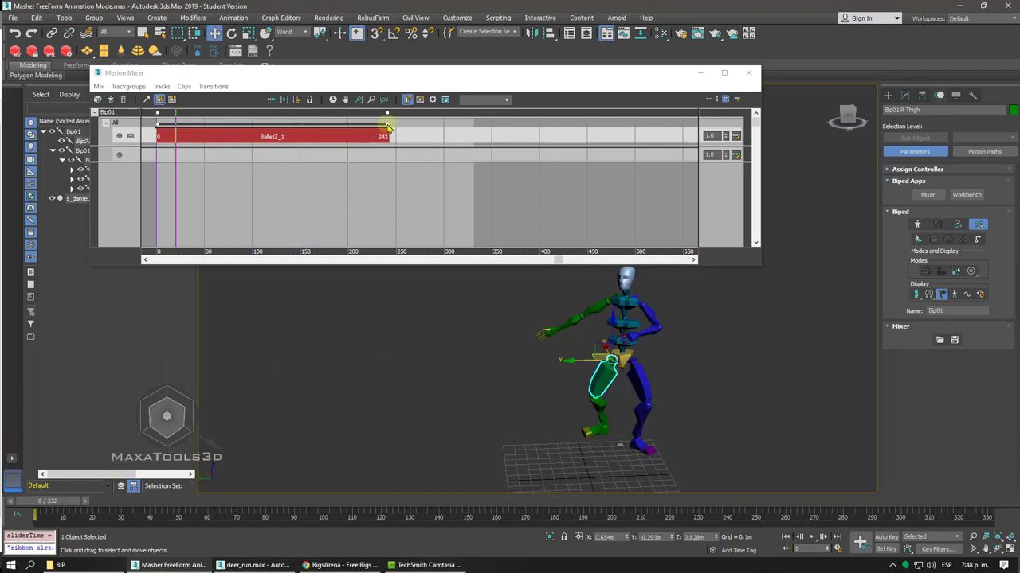
# - Stretch the Ballet clip to run from frame 0 to 327, testing playback along the way
pyautogui.moveTo(383, 124); pyautogui.dragTo(258, 124)
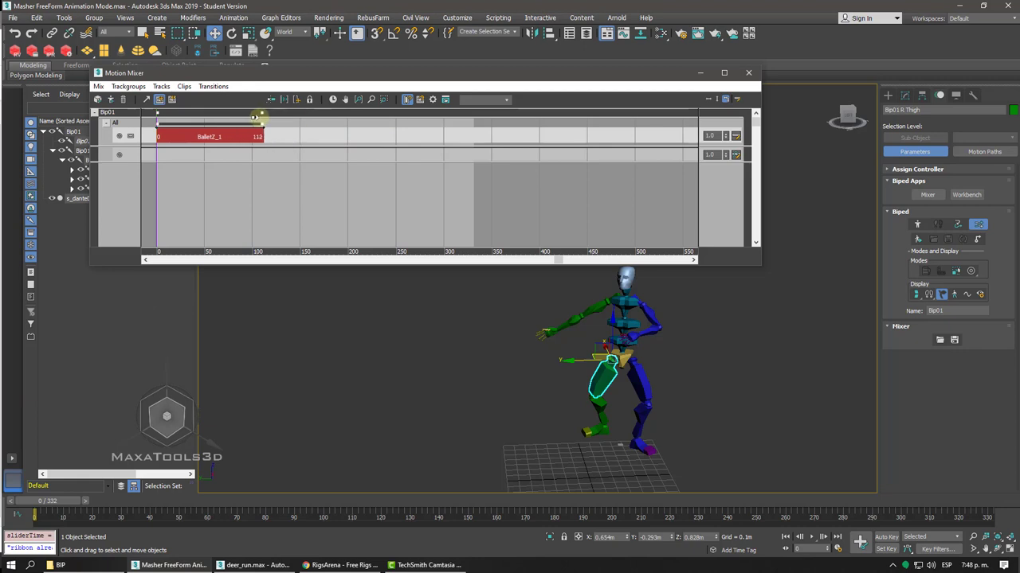
pyautogui.click(811, 537)
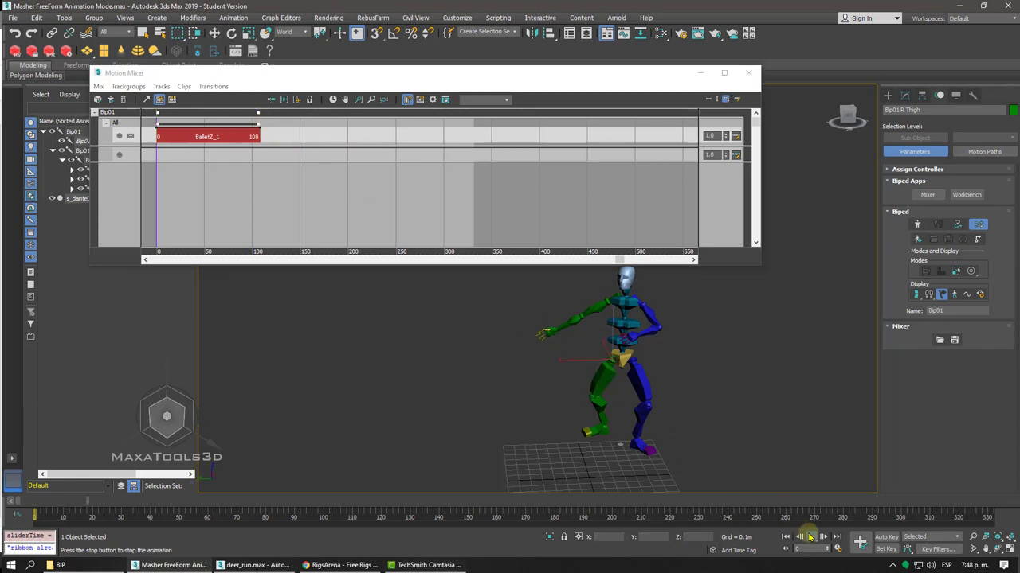
pyautogui.click(810, 538)
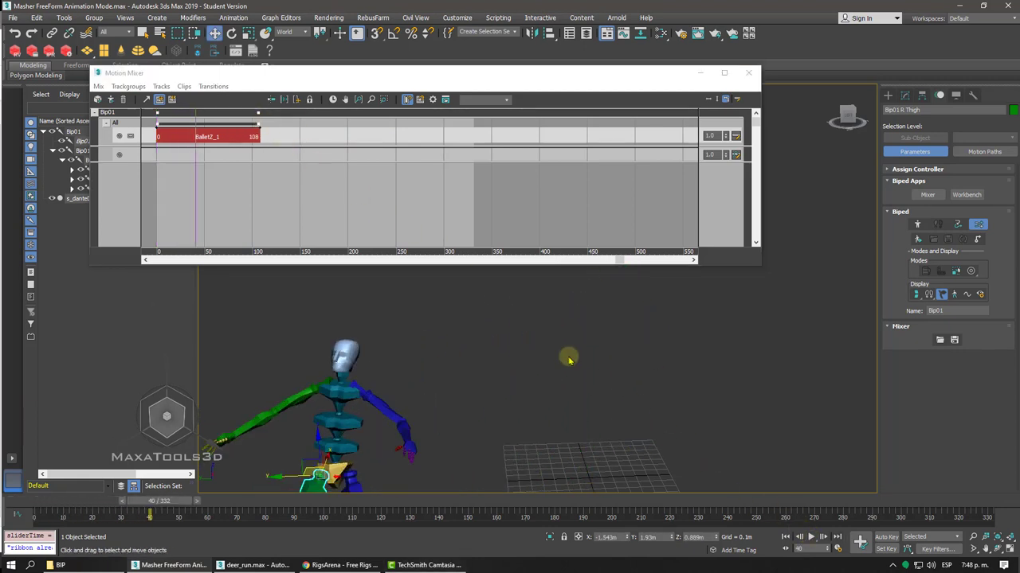
pyautogui.moveTo(257, 125); pyautogui.dragTo(469, 124)
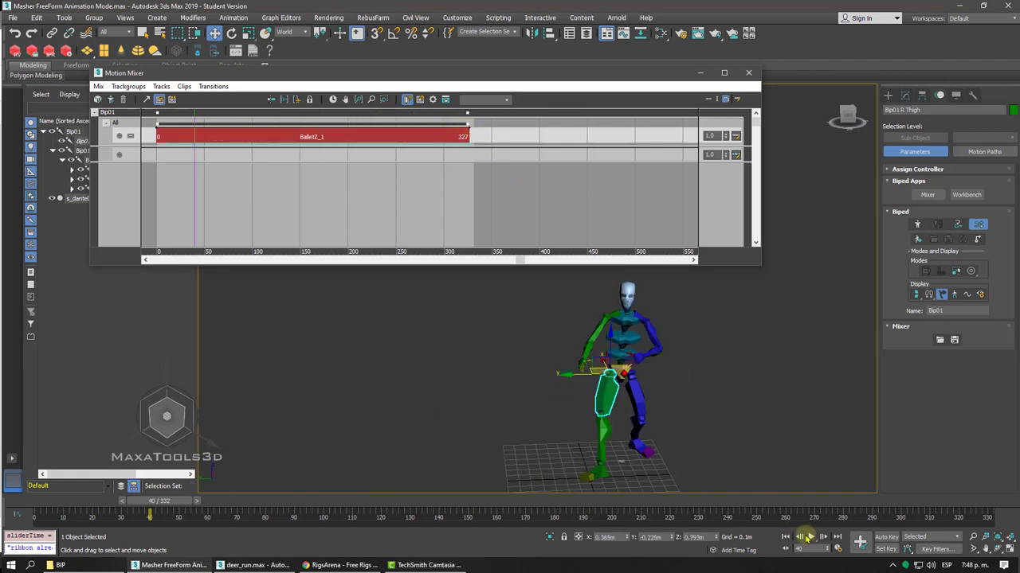
pyautogui.click(809, 538)
pyautogui.click(810, 537)
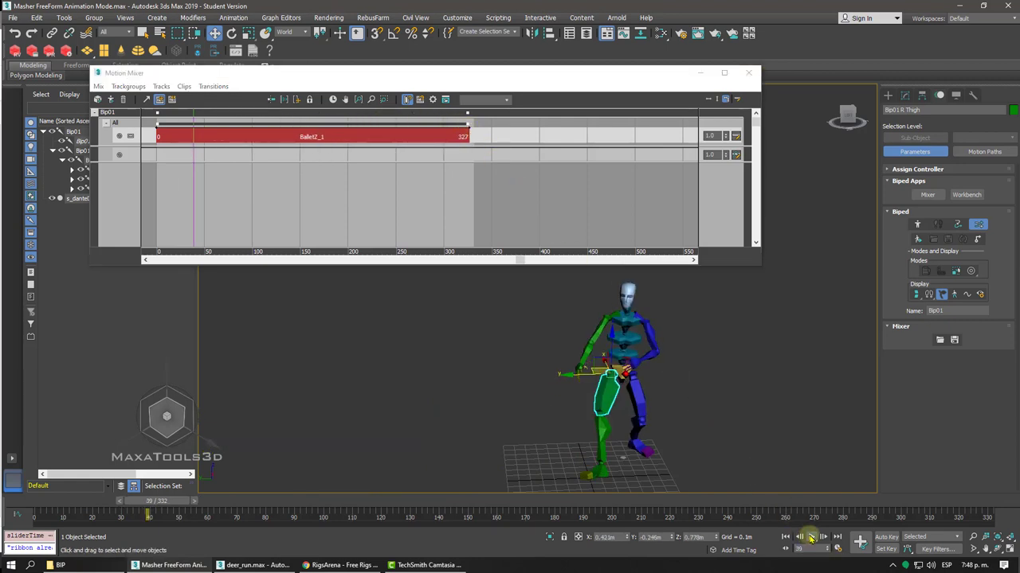
pyautogui.click(810, 538)
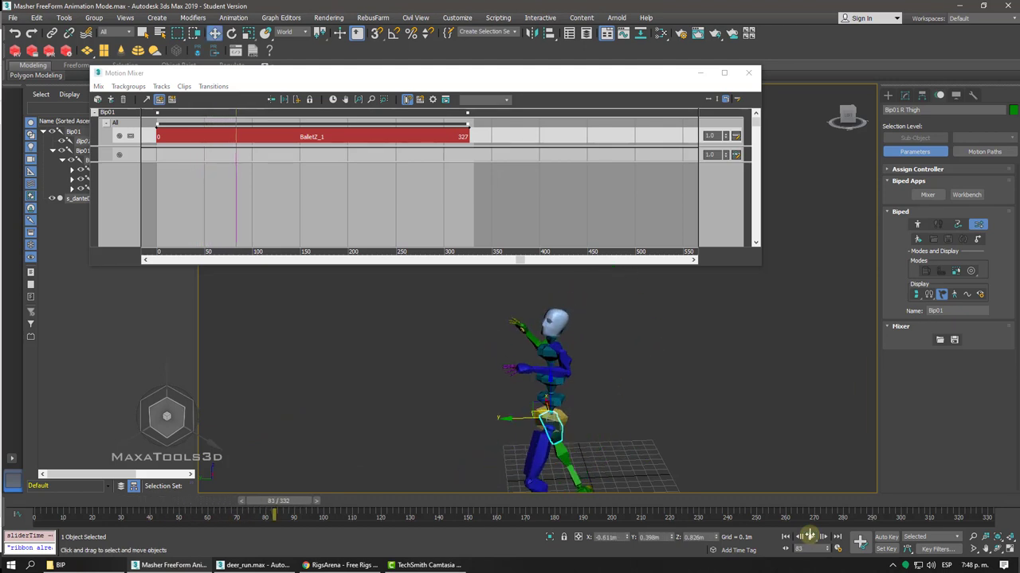
pyautogui.moveTo(464, 126); pyautogui.dragTo(463, 124)
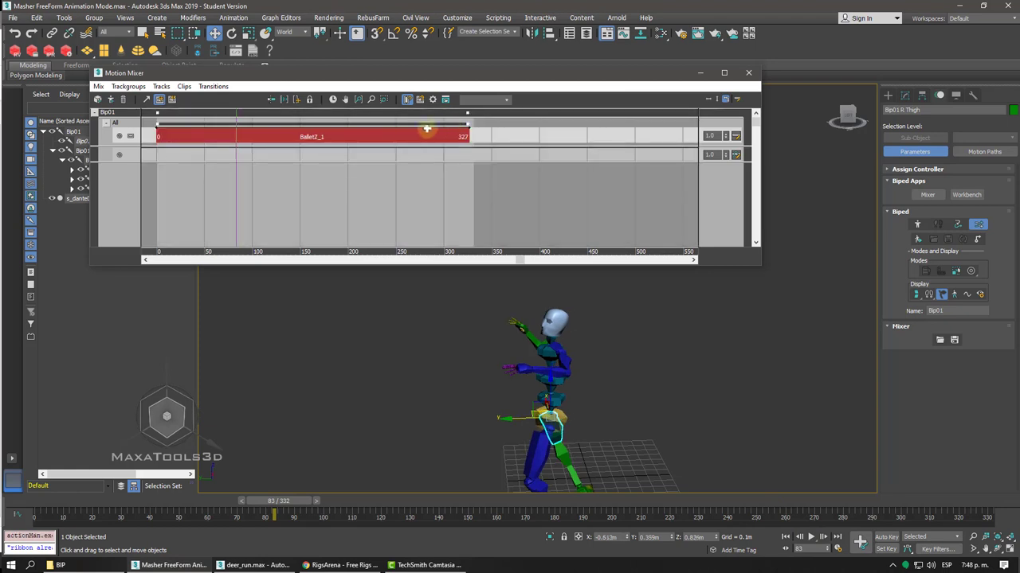
pyautogui.moveTo(355, 136); pyautogui.dragTo(354, 138)
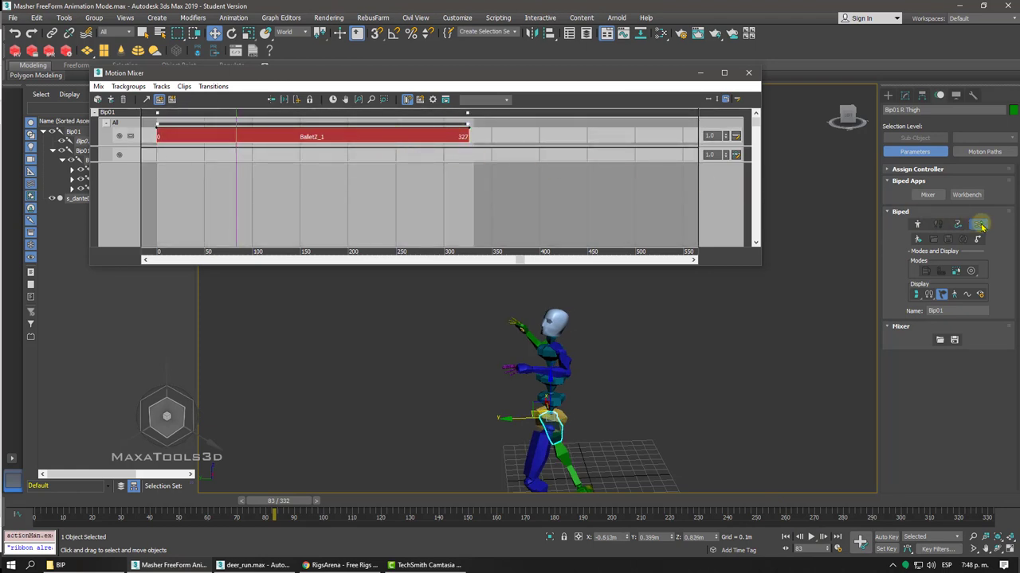
pyautogui.click(980, 225)
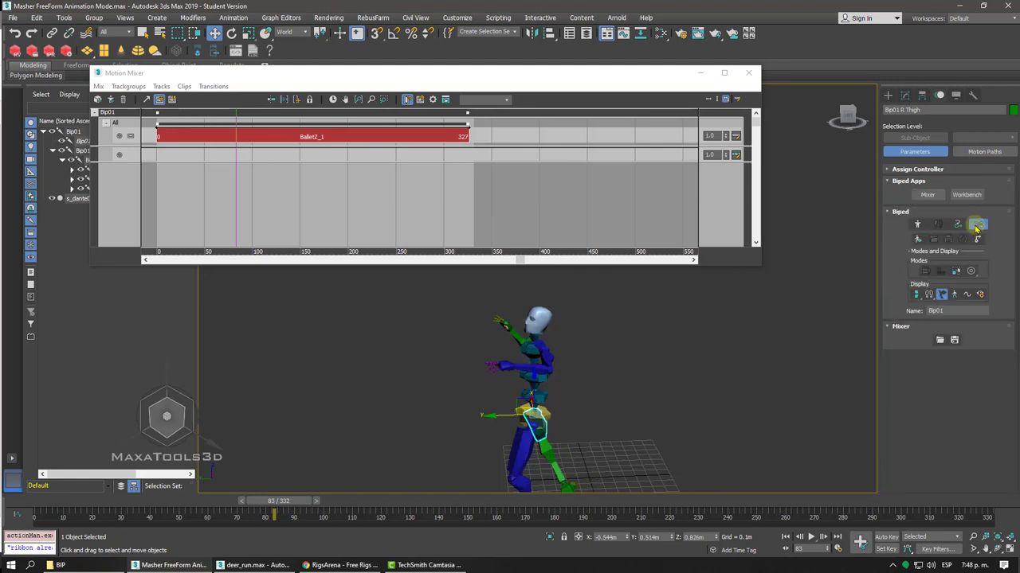
pyautogui.click(978, 226)
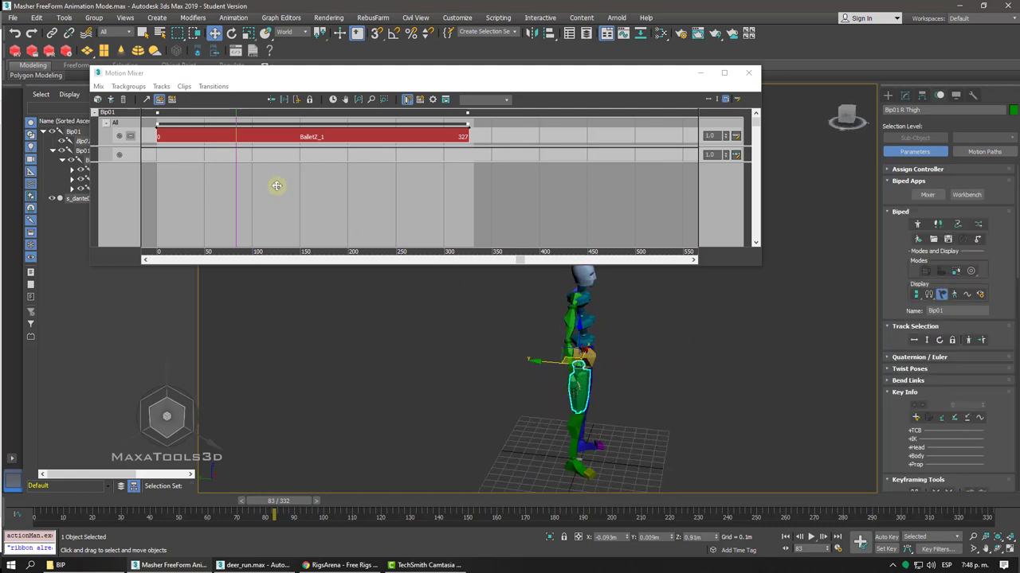
# - Compute a mixdown of the Ballet mix with default settings
pyautogui.rightClick(181, 134)
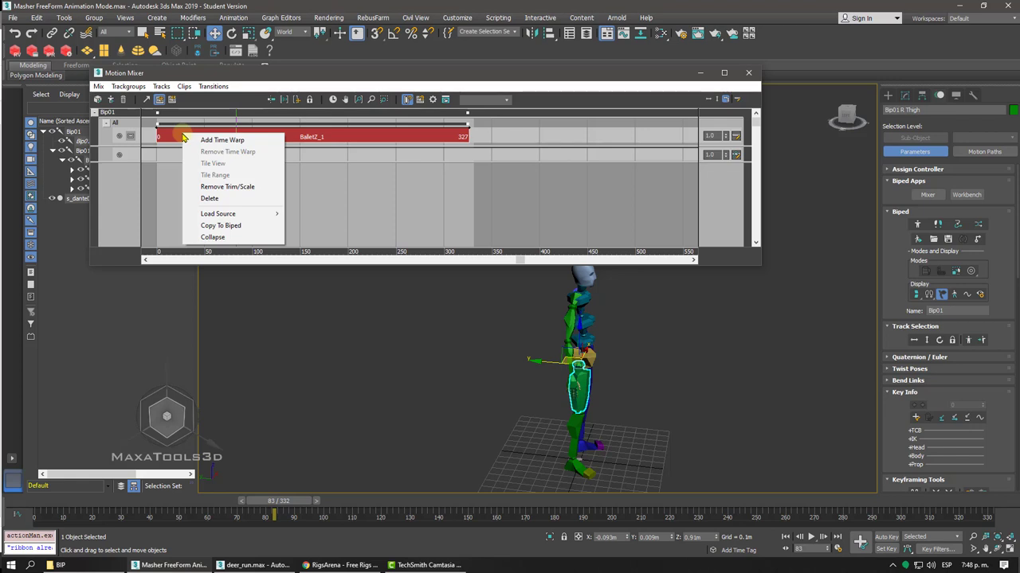
pyautogui.rightClick(116, 128)
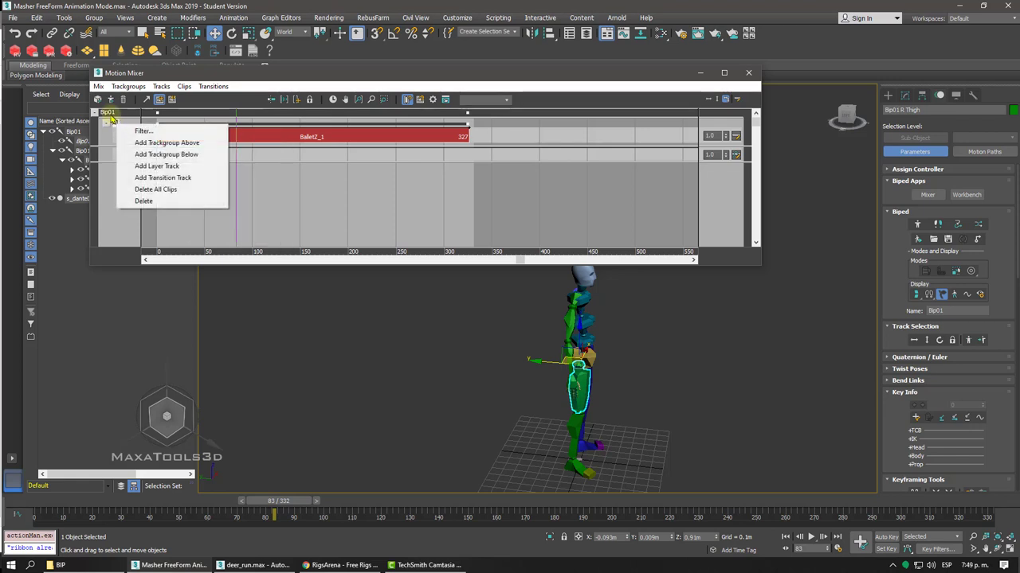
pyautogui.rightClick(110, 113)
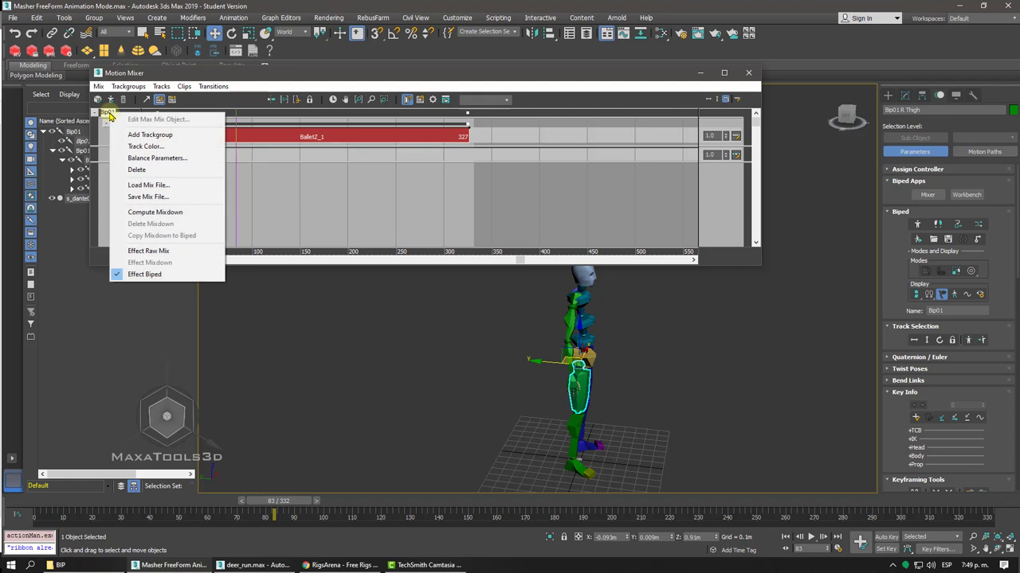
pyautogui.click(163, 213)
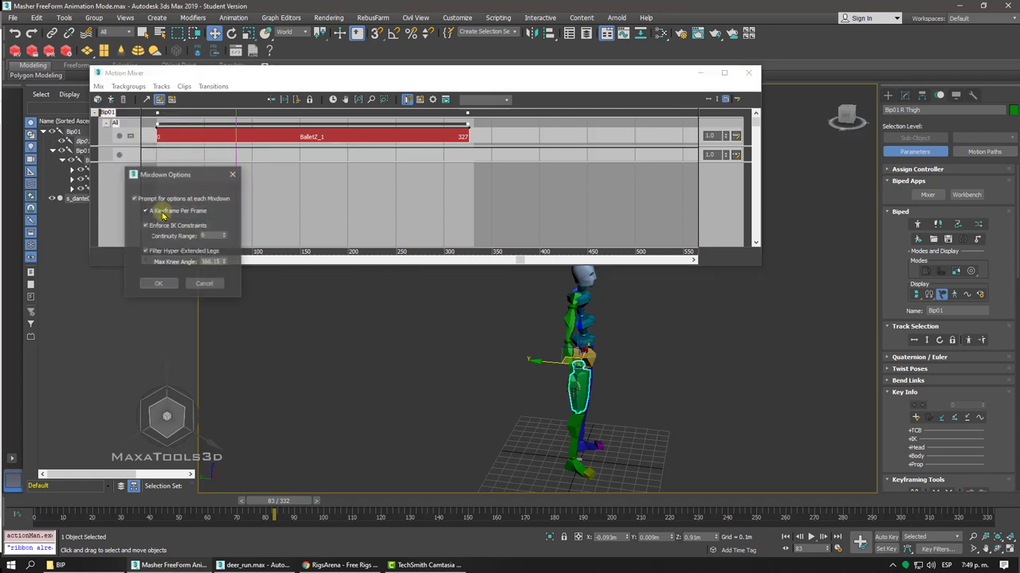
pyautogui.click(160, 283)
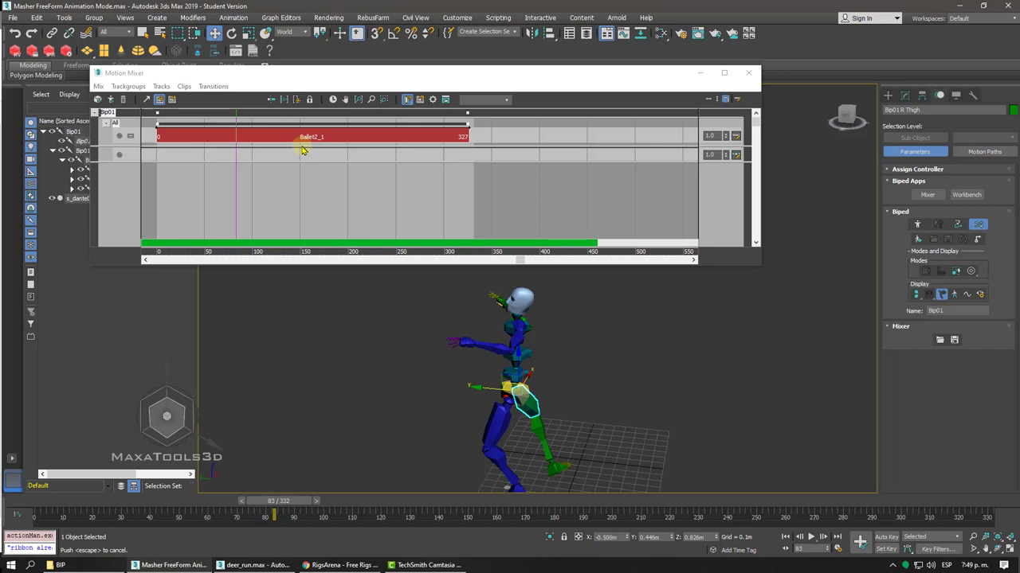
# - Copy the mixdown onto Bip01 and close the Motion Mixer
pyautogui.click(285, 169)
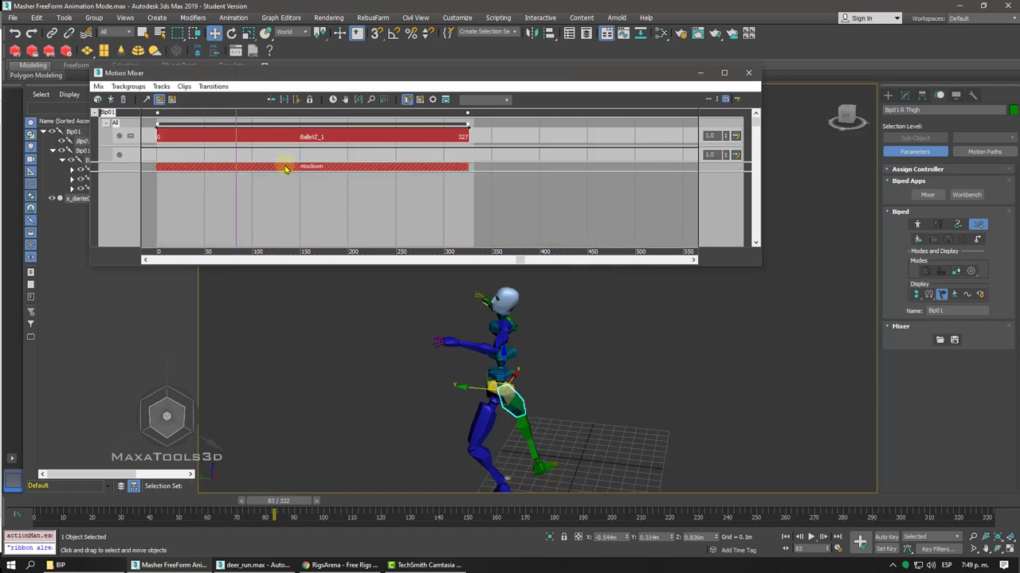
pyautogui.rightClick(293, 171)
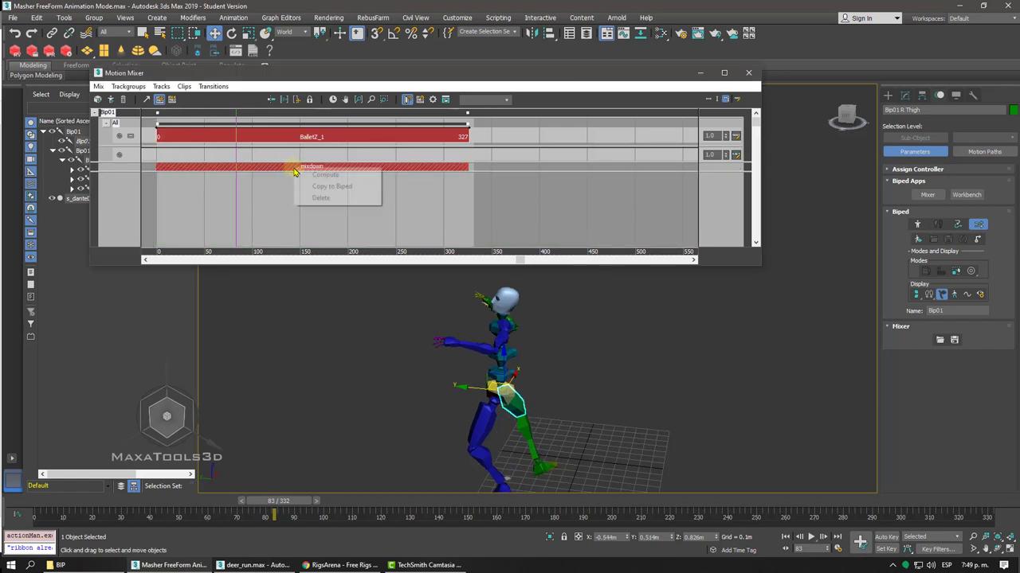
pyautogui.click(331, 188)
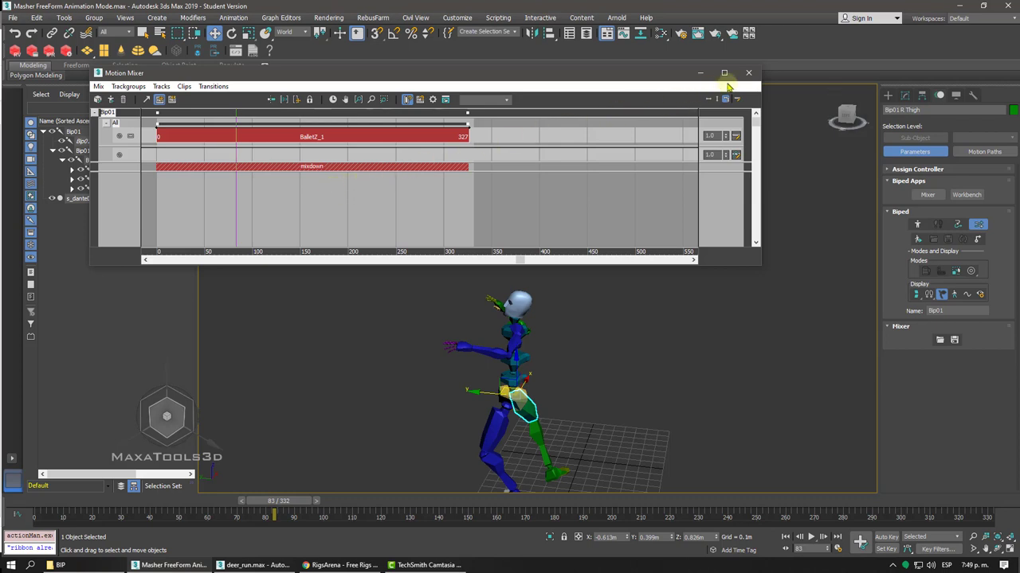
pyautogui.click(749, 73)
pyautogui.click(977, 225)
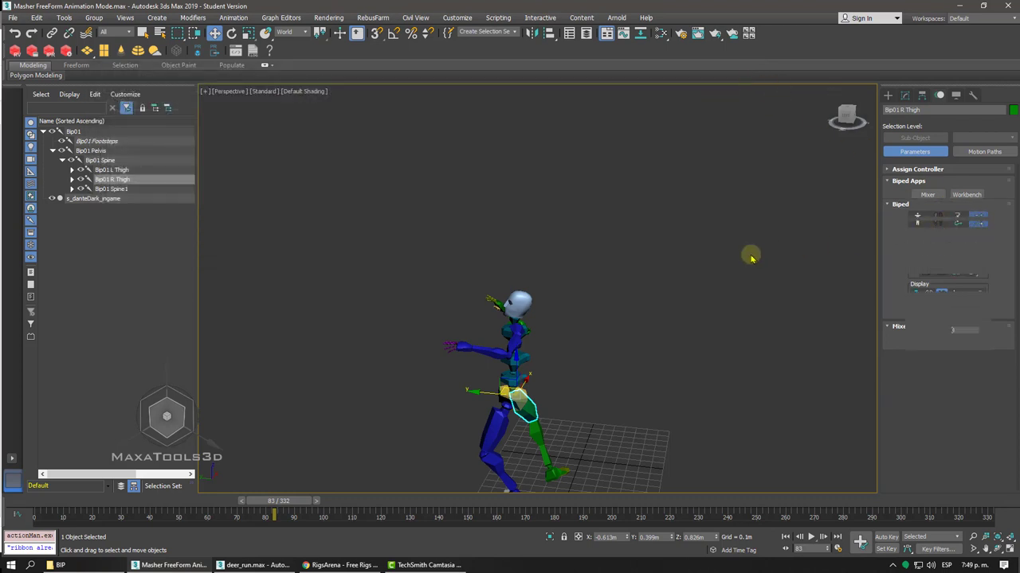
# - Play the biped's copied ballet animation and stop it at frame 27
pyautogui.scroll(-5, 614, 275)
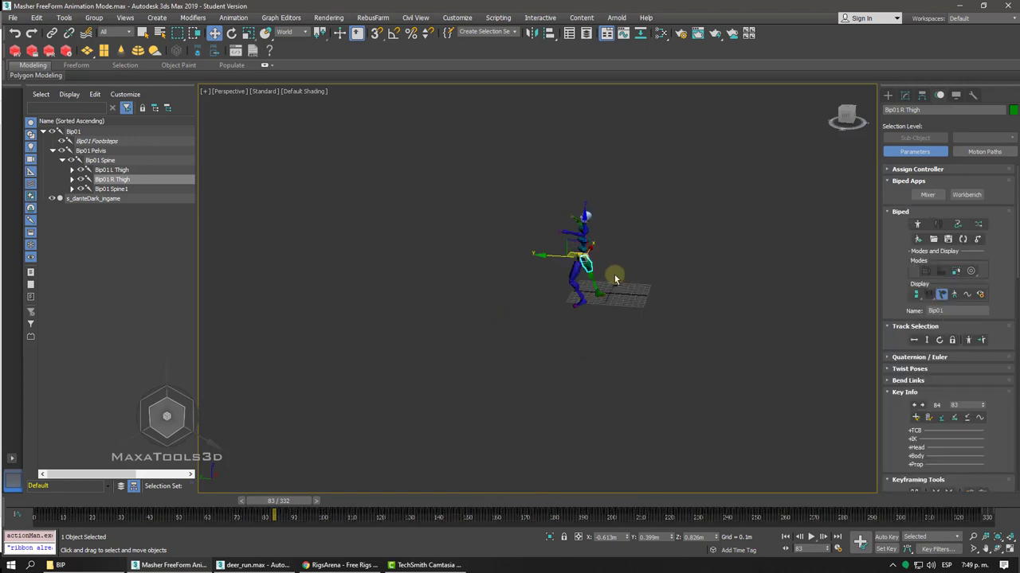
pyautogui.click(82, 502)
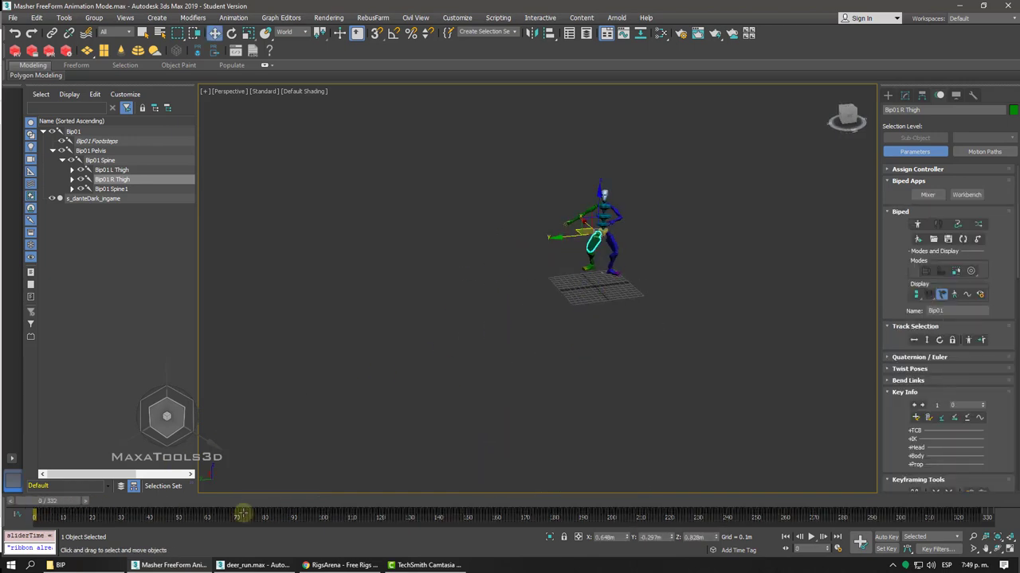
pyautogui.click(811, 538)
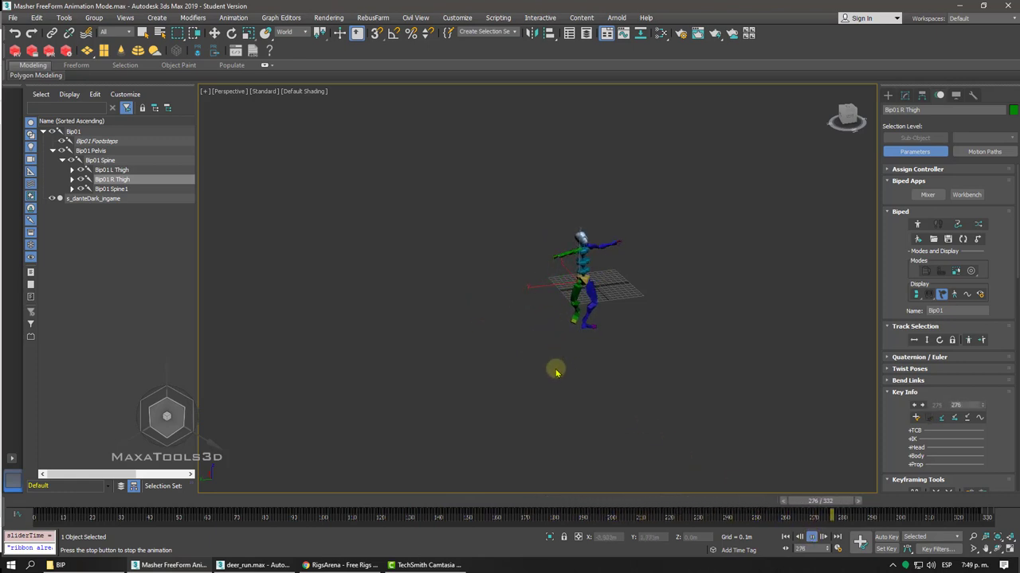
pyautogui.press('w')
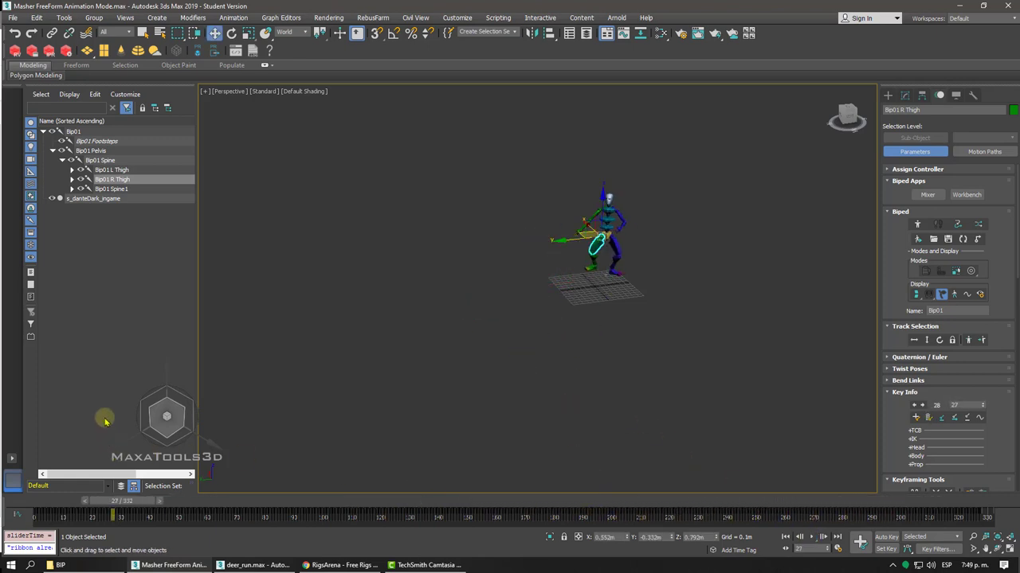
# - Return the biped to a standing pose and zoom extents on it
pyautogui.click(12, 19)
pyautogui.click(14, 17)
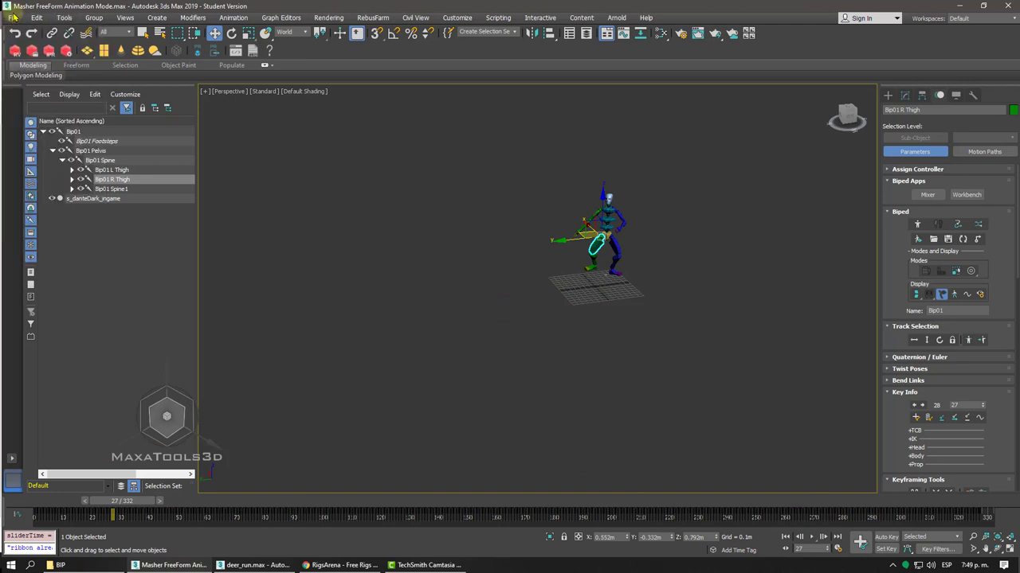
pyautogui.click(905, 392)
pyautogui.click(950, 418)
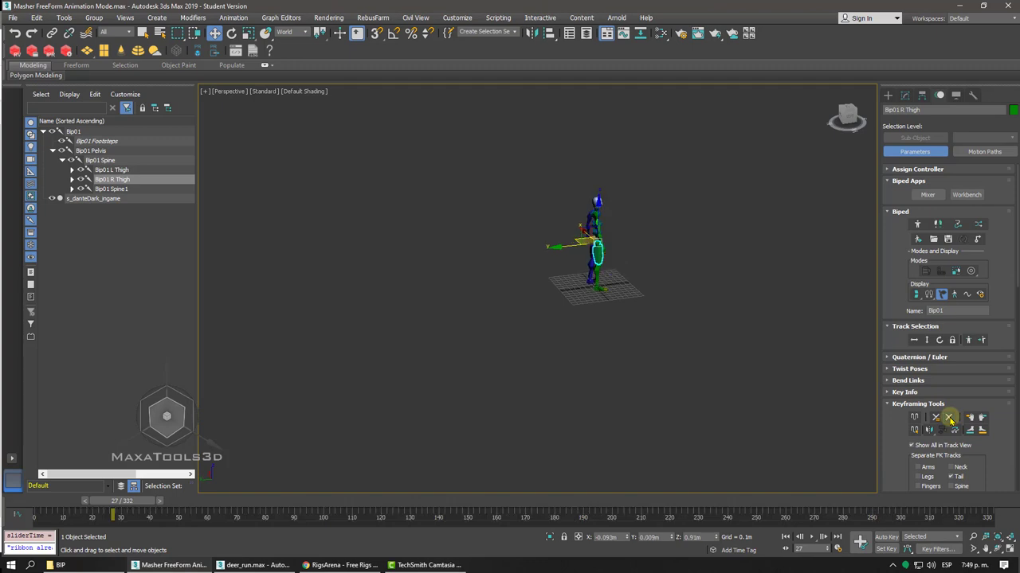
pyautogui.hotkey('ctrl', 'alt', 'z')
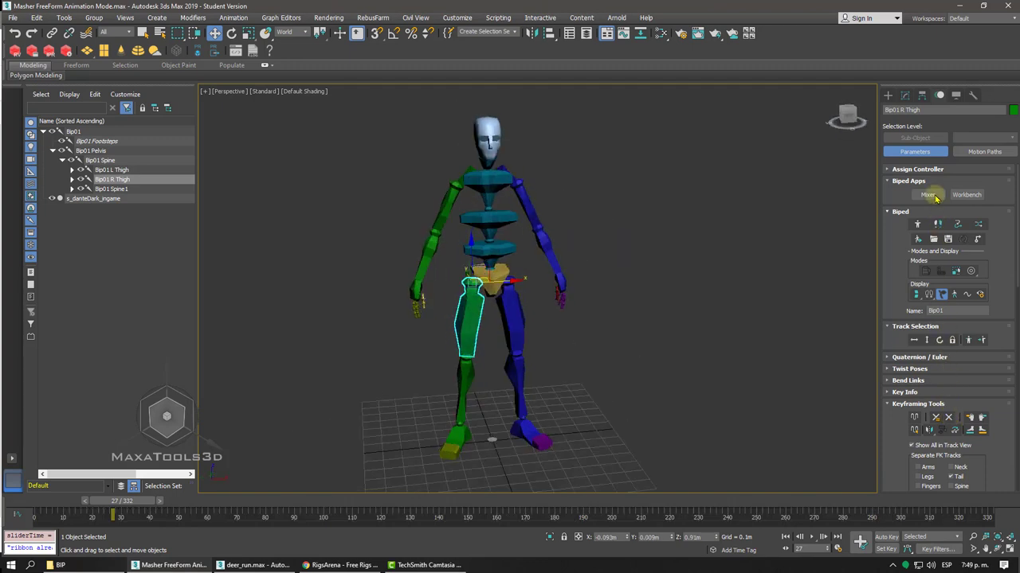
# - Reopen the Motion Mixer and delete the ballet clip and its mixdown
pyautogui.click(932, 195)
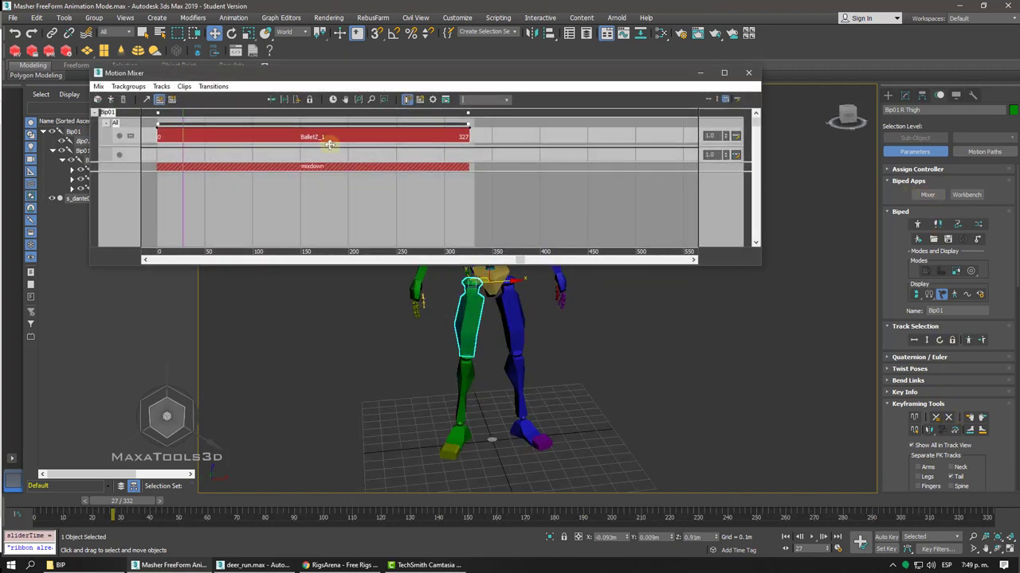
pyautogui.press('Delete')
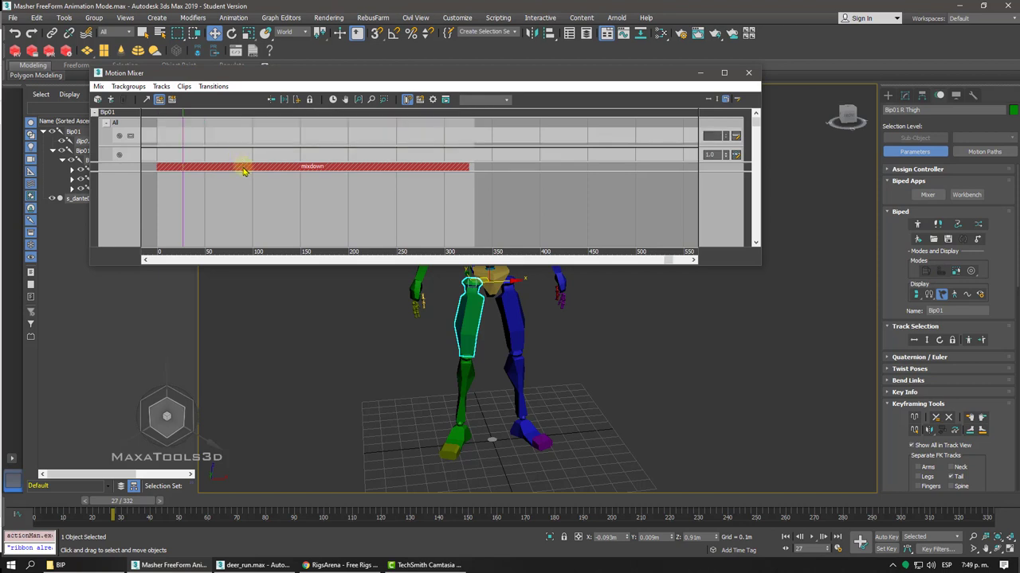
pyautogui.rightClick(244, 170)
pyautogui.click(269, 200)
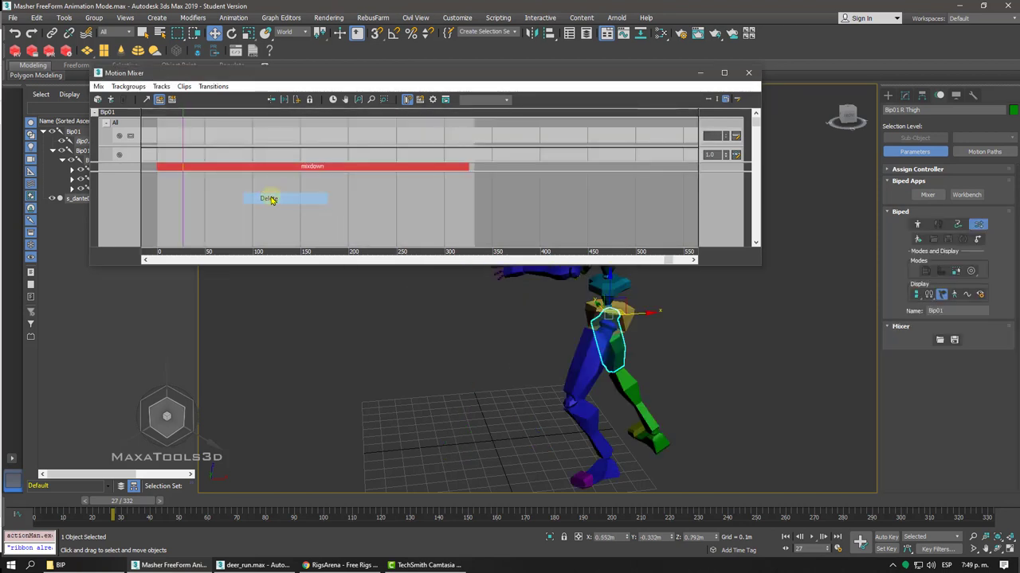
pyautogui.click(245, 139)
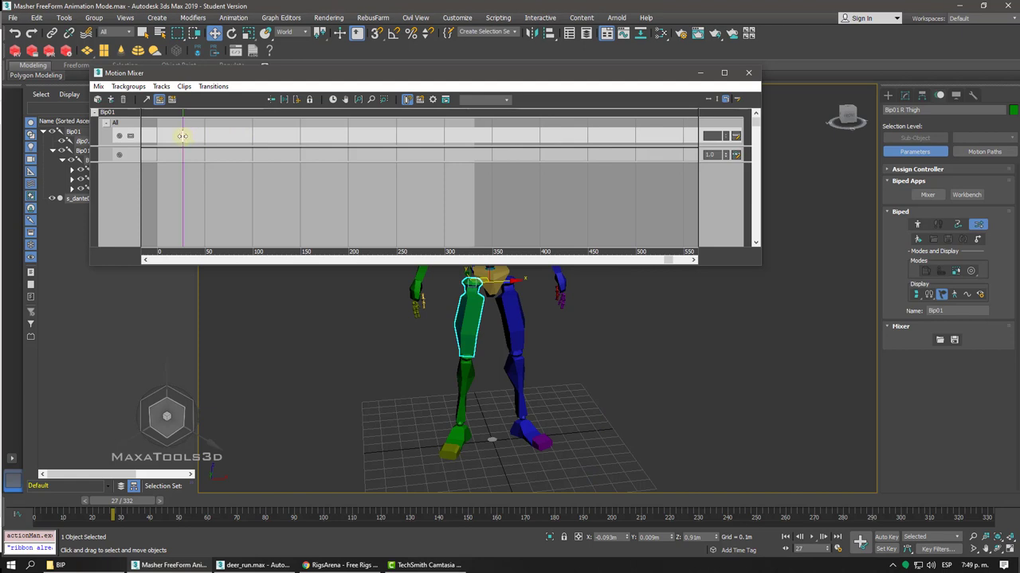
pyautogui.rightClick(196, 139)
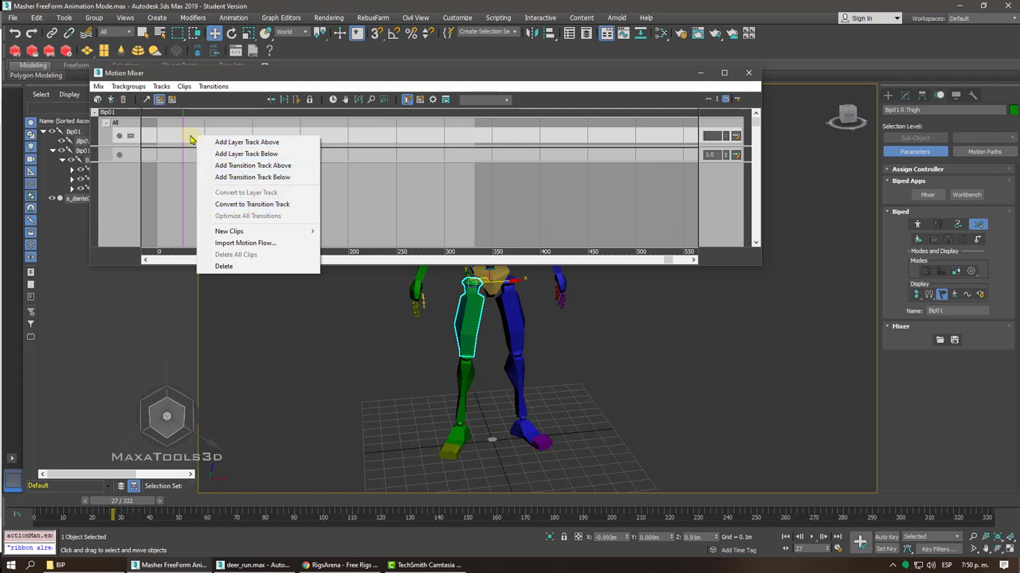
# - Convert the top track to a transition track and load CaneWalkLoop.bip from BIP\Walk onto it
pyautogui.click(243, 209)
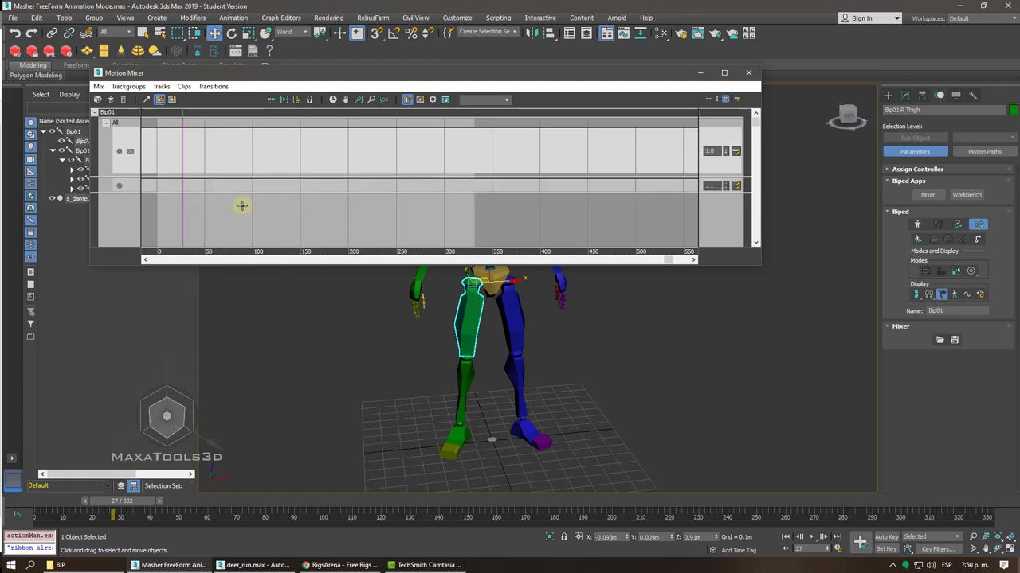
pyautogui.rightClick(205, 157)
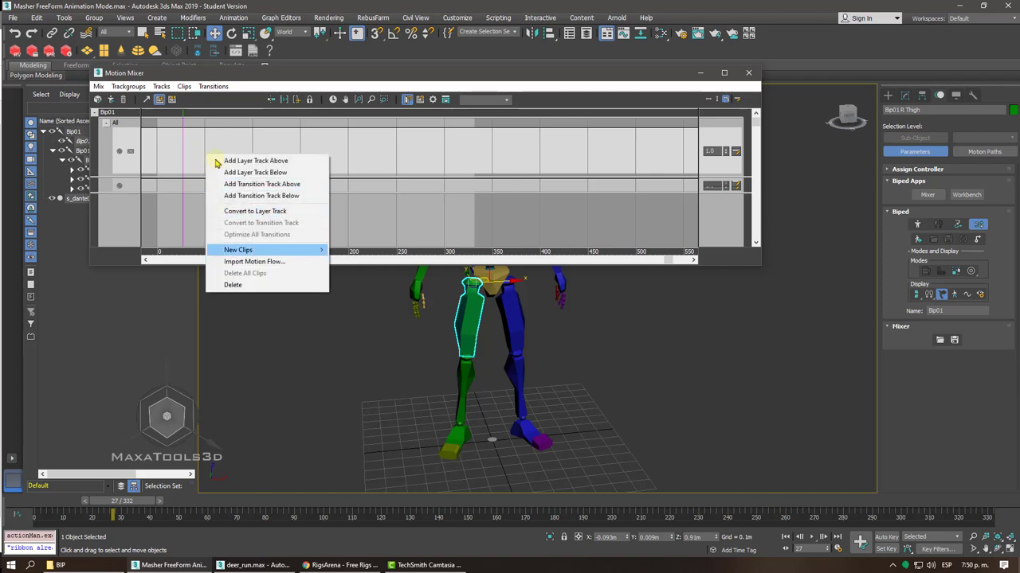
pyautogui.moveTo(238, 250)
pyautogui.click(381, 251)
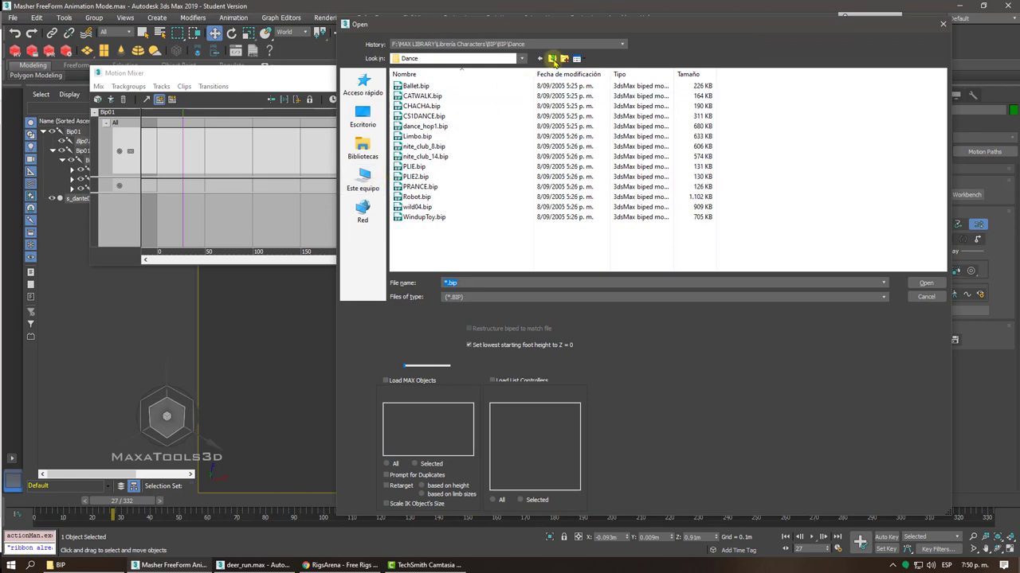
pyautogui.click(553, 60)
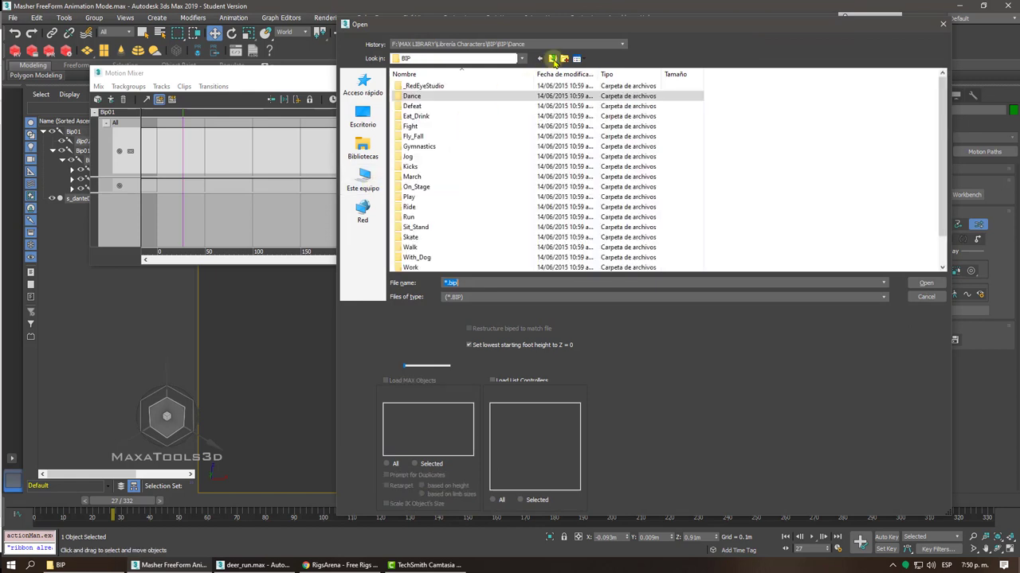
pyautogui.scroll(-1, 434, 203)
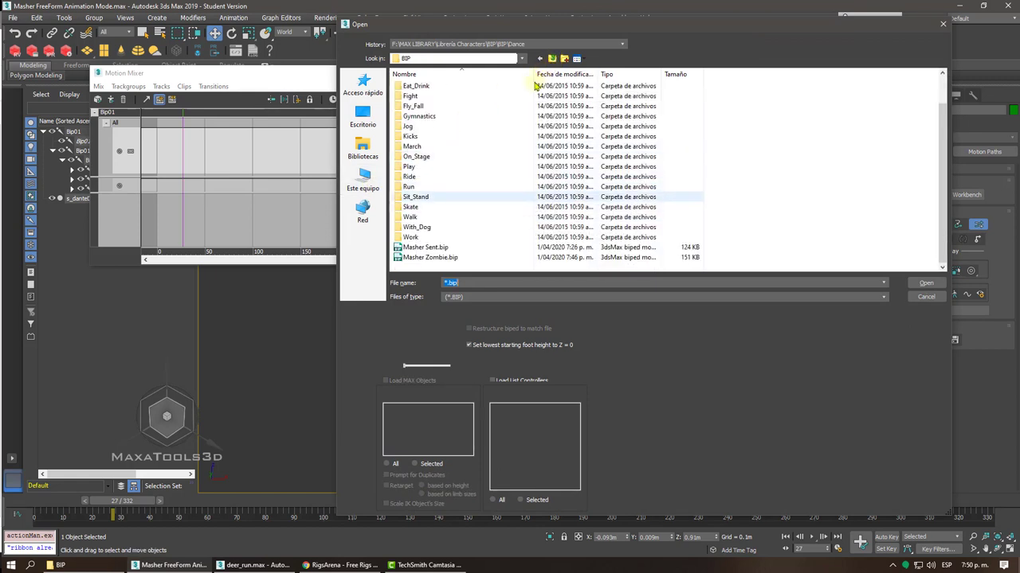
pyautogui.doubleClick(421, 219)
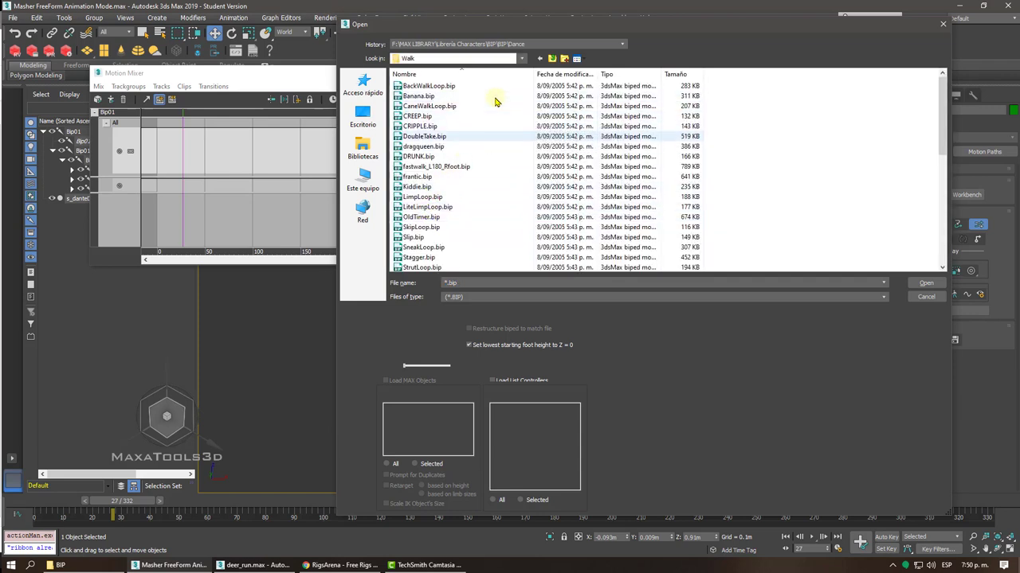
pyautogui.click(443, 108)
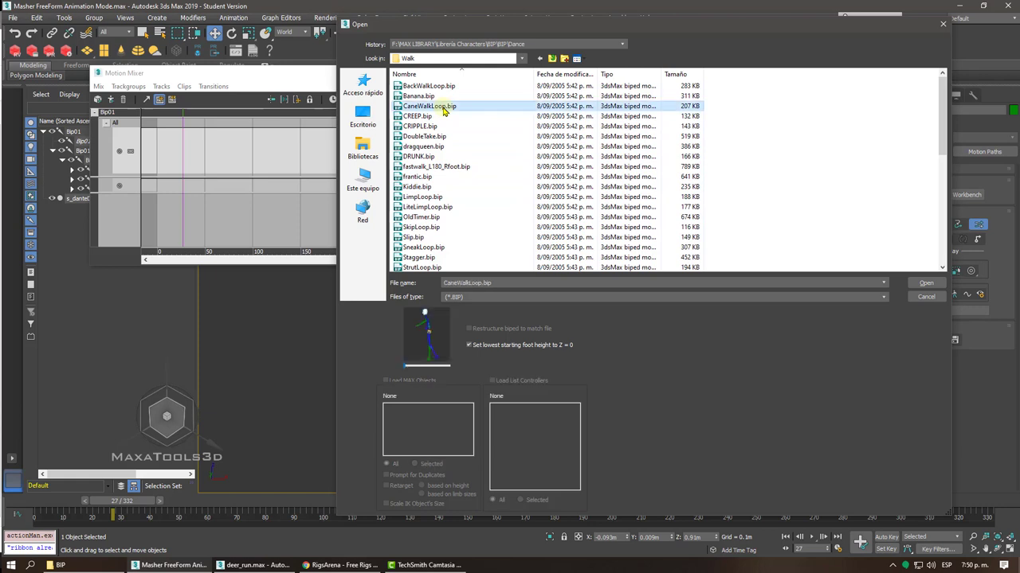
pyautogui.click(408, 367)
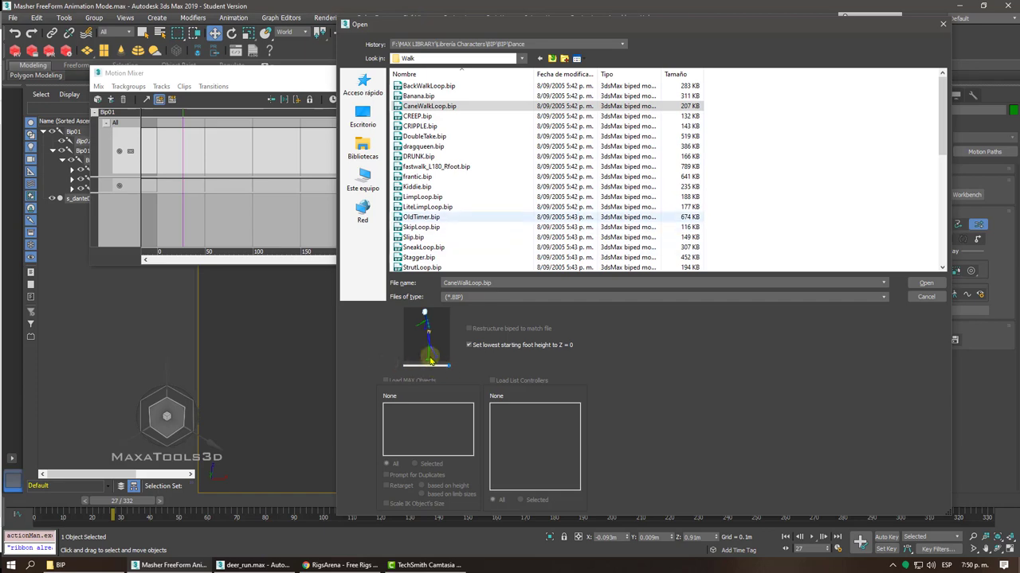
pyautogui.click(925, 284)
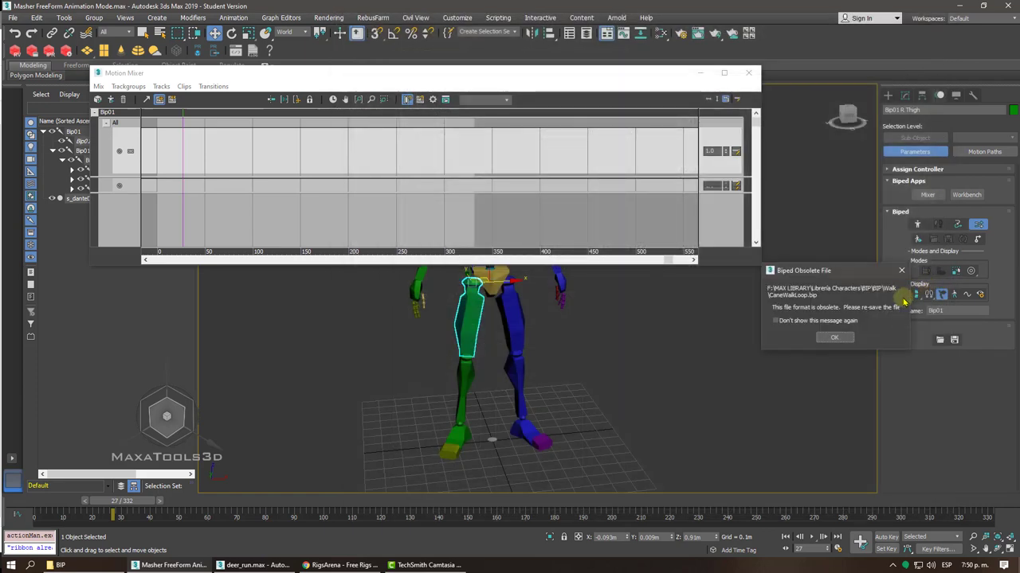
# - Dismiss the obsolete-file notice and preview the cane walk clip from frame 0
pyautogui.click(839, 338)
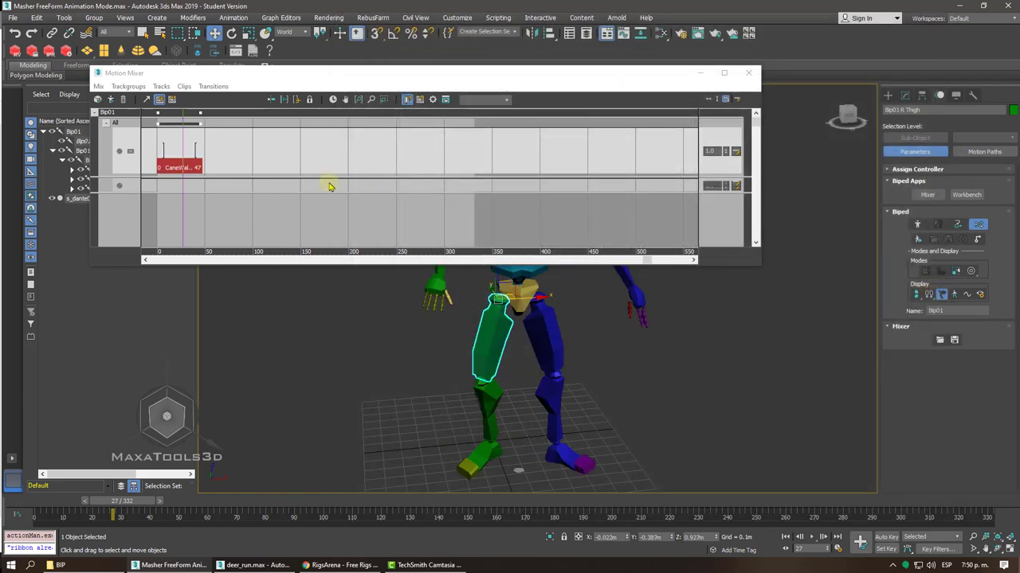
pyautogui.moveTo(183, 137); pyautogui.dragTo(104, 151)
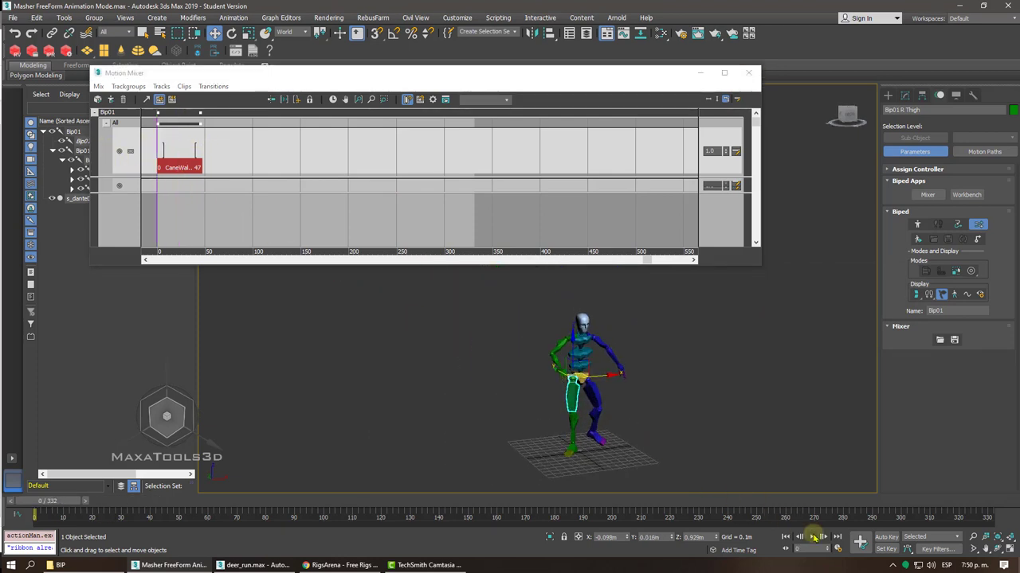
pyautogui.click(816, 537)
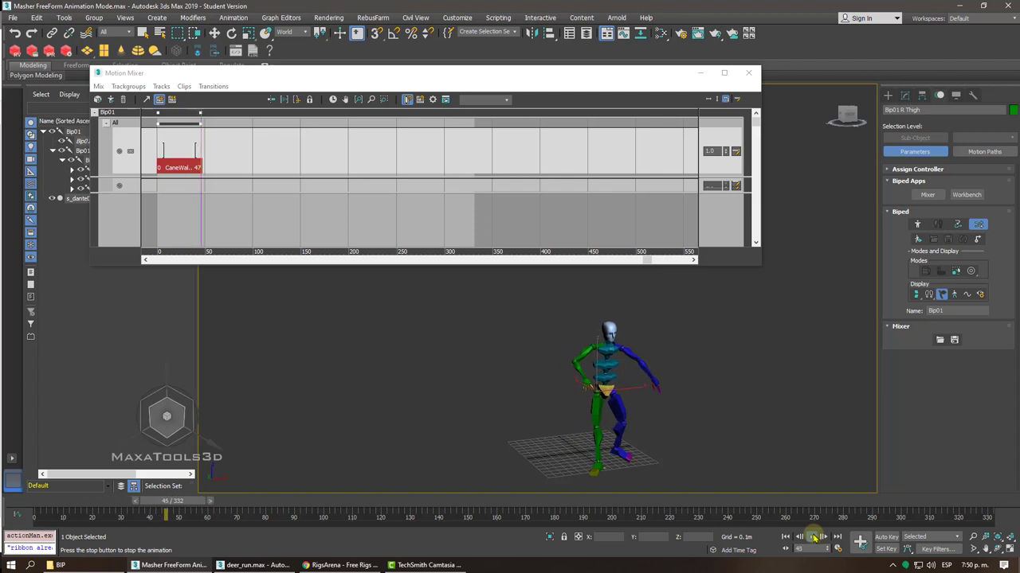
pyautogui.click(810, 537)
pyautogui.moveTo(247, 500); pyautogui.dragTo(33, 500)
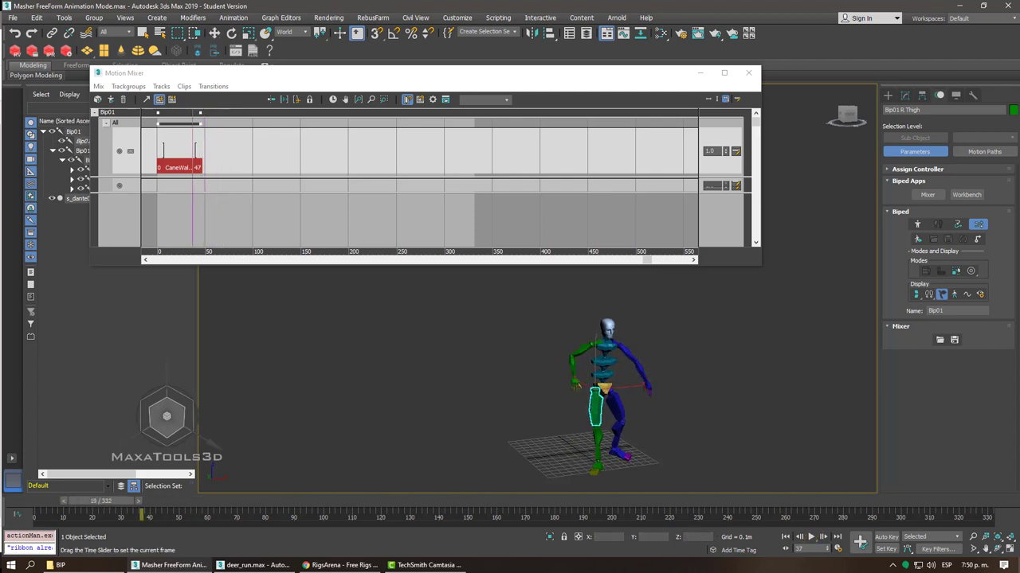
# - Replace the cane walk clip with DoubleTake.bip (frames 0–175) and play it back
pyautogui.click(180, 167)
pyautogui.press('Delete')
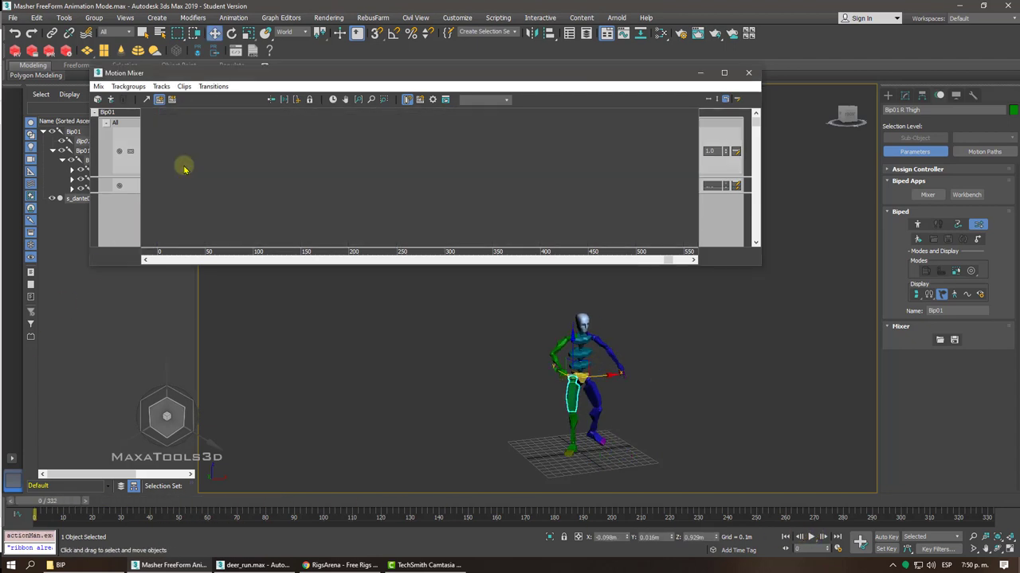
pyautogui.rightClick(184, 166)
pyautogui.moveTo(217, 262)
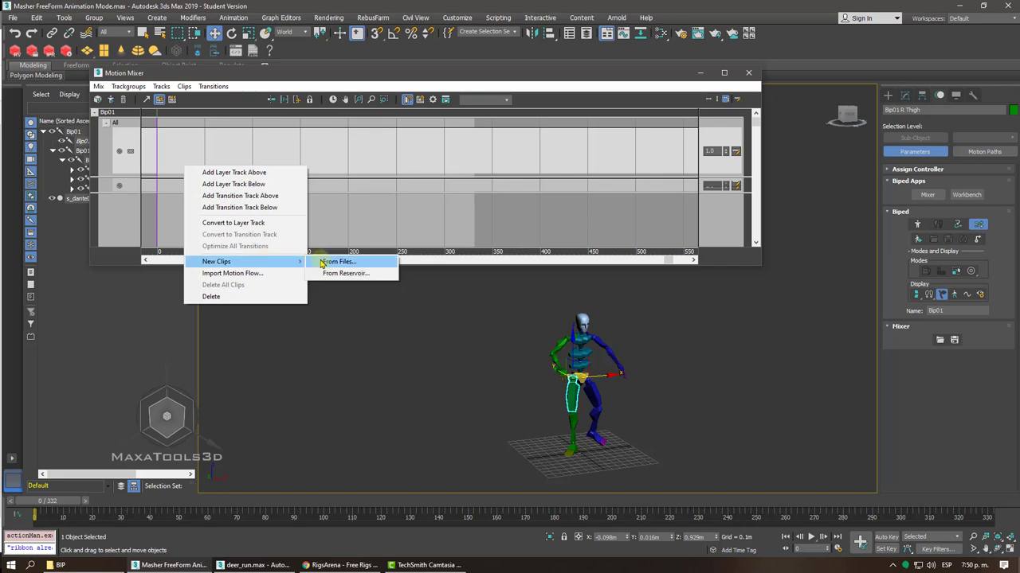
pyautogui.click(334, 262)
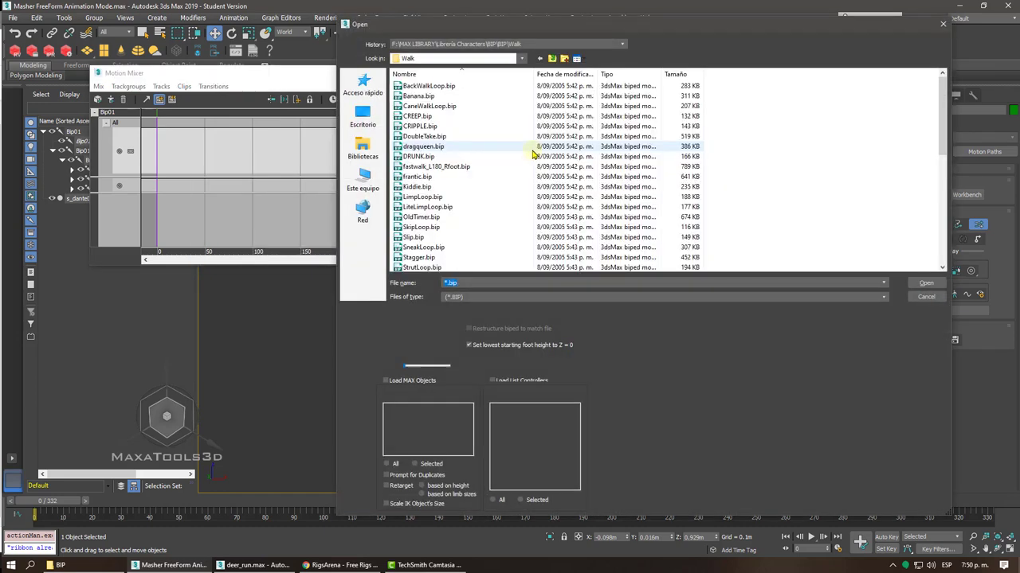
pyautogui.scroll(-2, 533, 154)
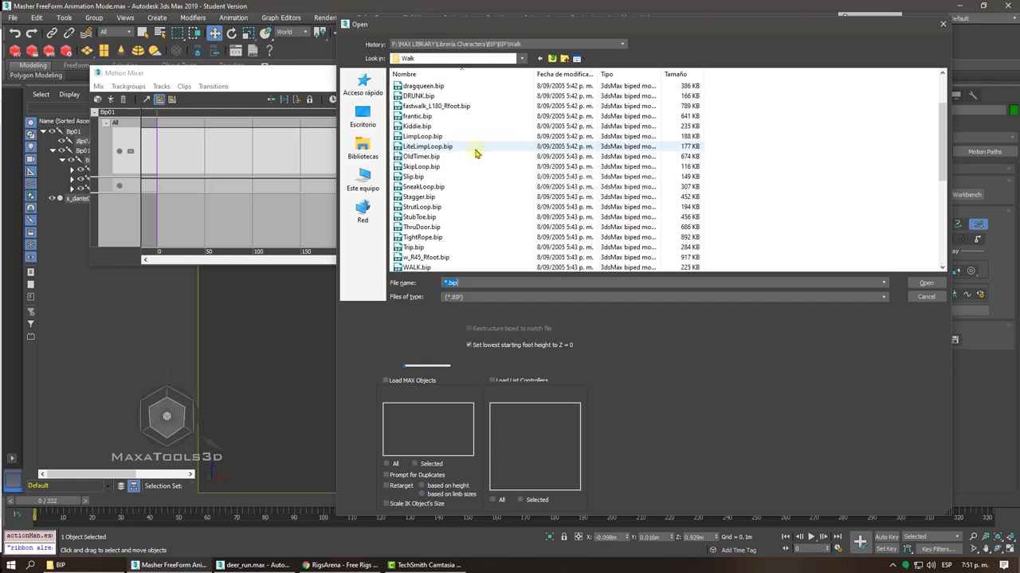
pyautogui.scroll(1, 458, 152)
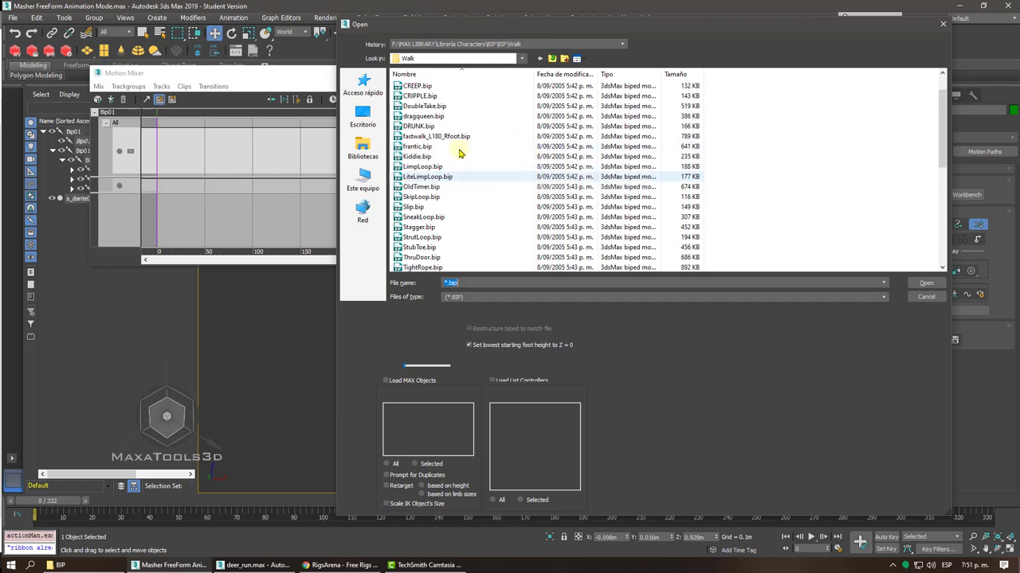
pyautogui.click(425, 106)
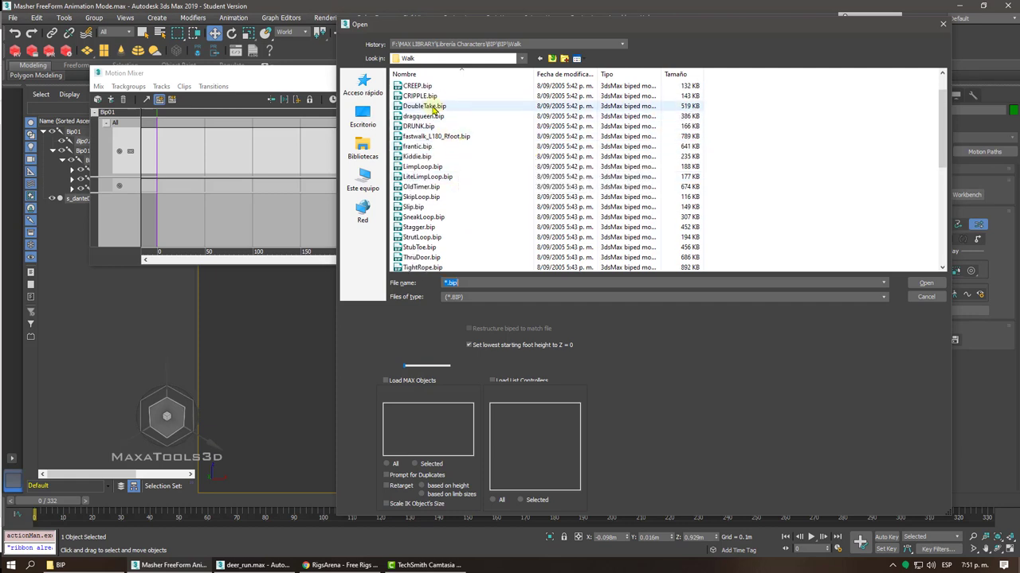
pyautogui.click(917, 282)
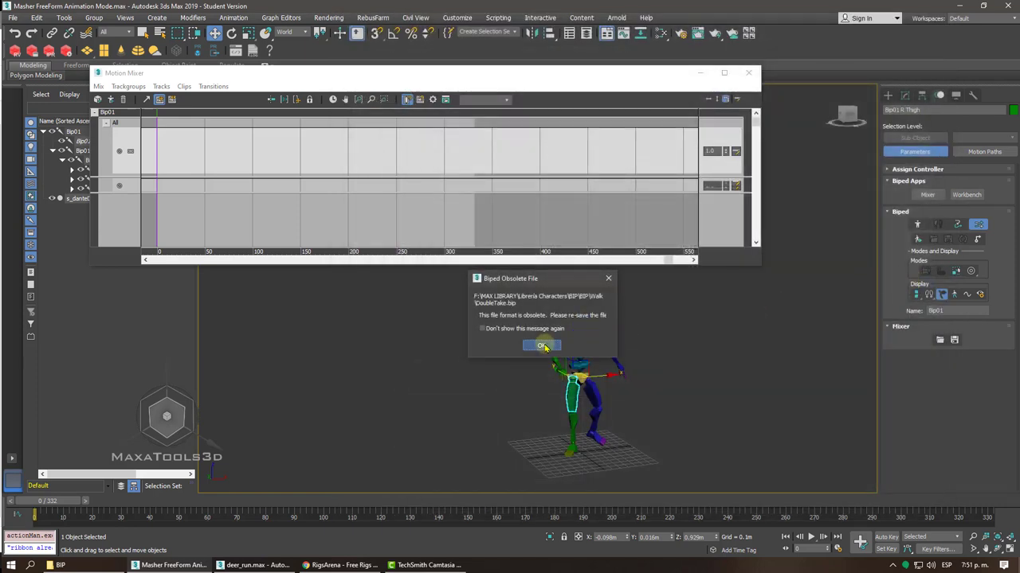
pyautogui.click(542, 345)
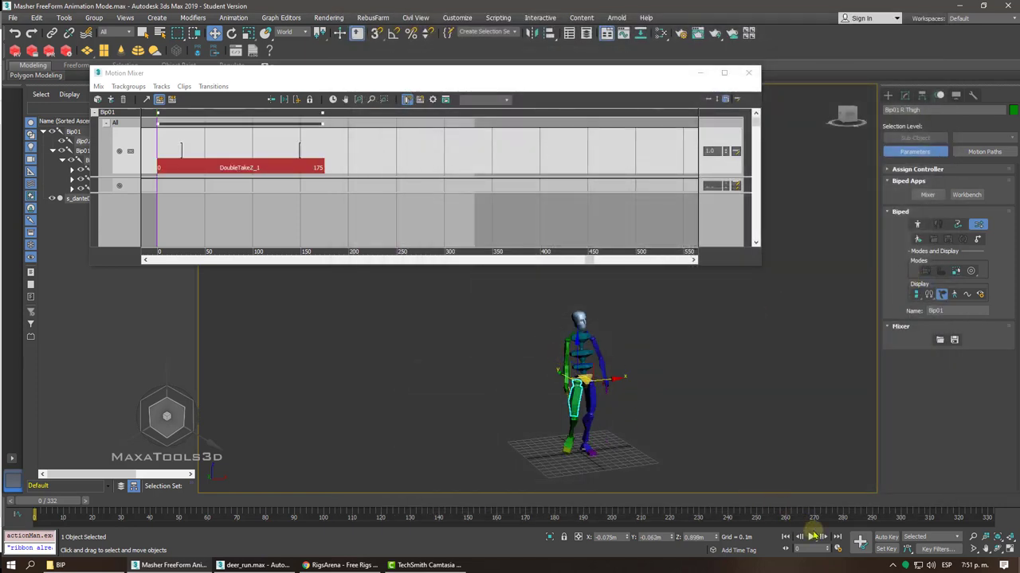
pyautogui.click(812, 536)
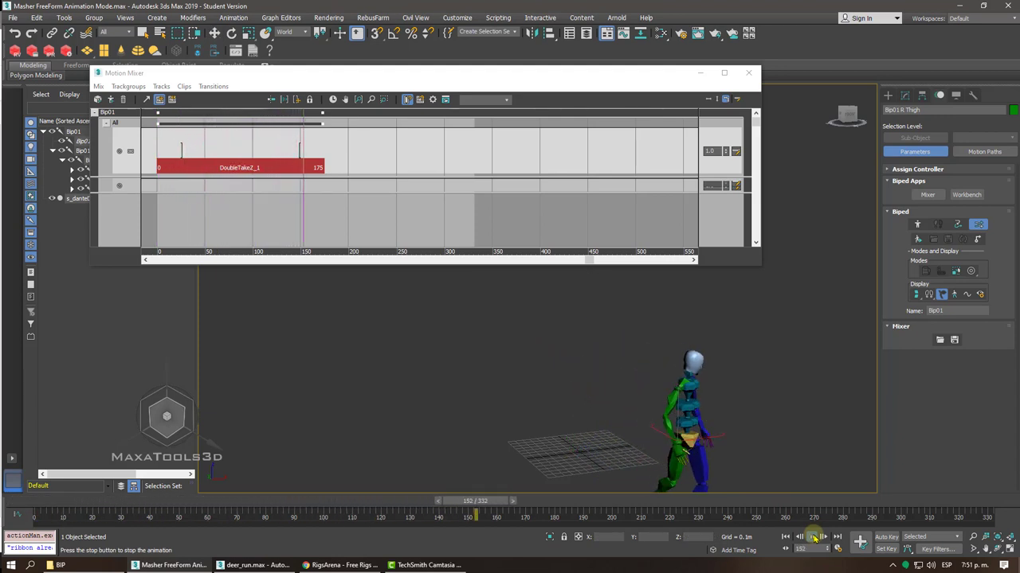
pyautogui.click(814, 536)
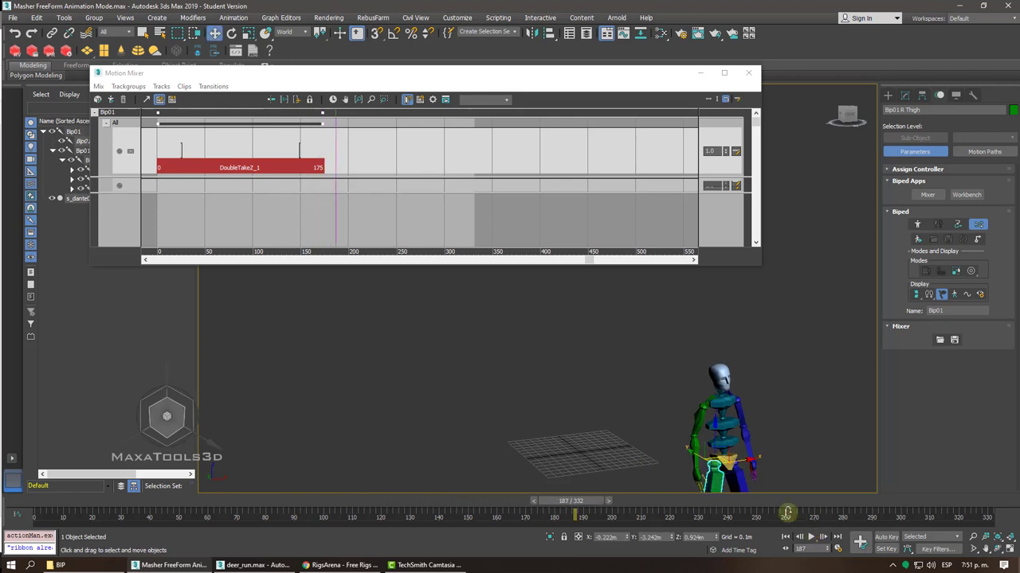
# - Load Banana.bip from the Walk folder as a clip at frames 148–238
pyautogui.rightClick(321, 145)
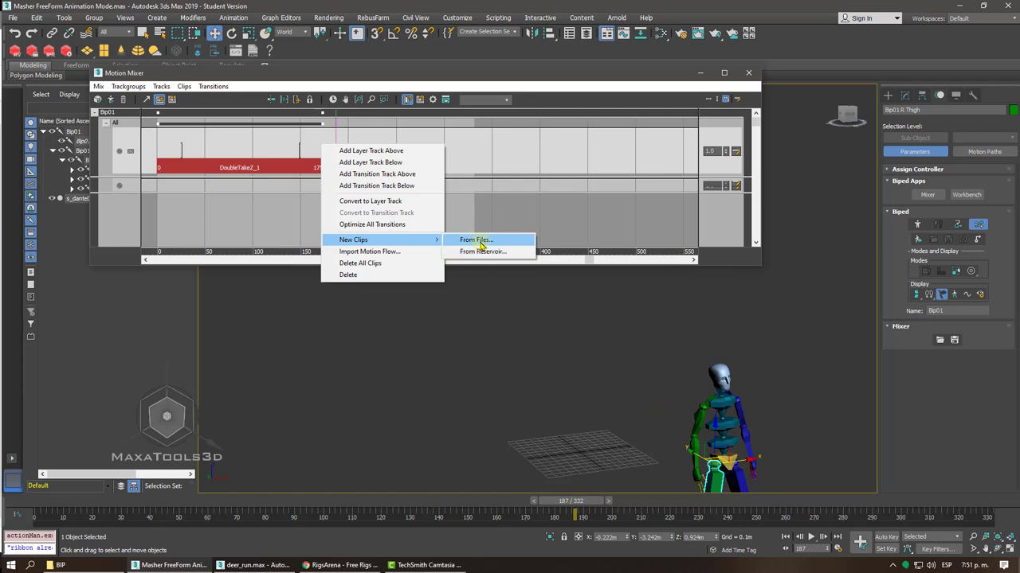
pyautogui.click(466, 239)
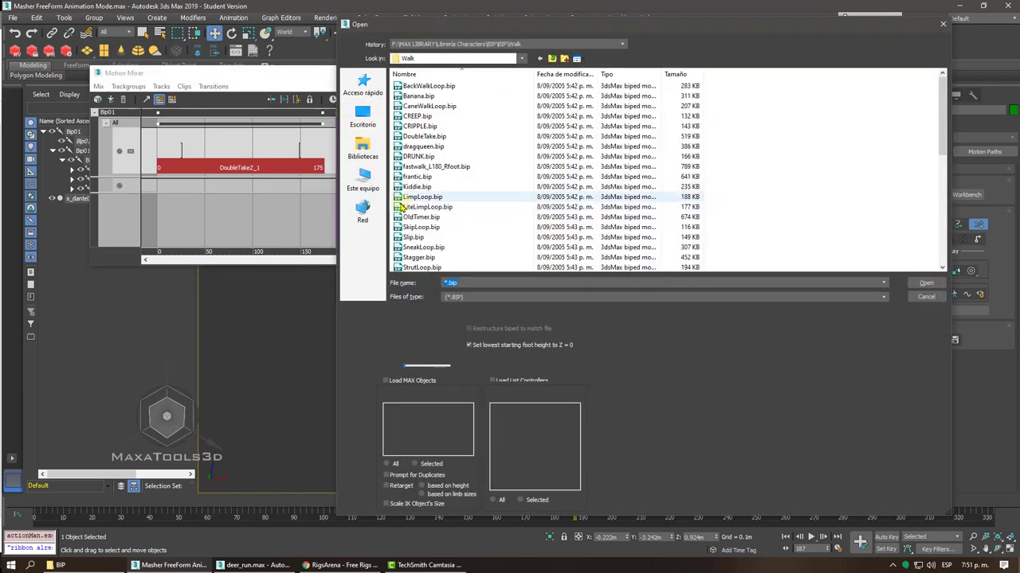
pyautogui.click(411, 97)
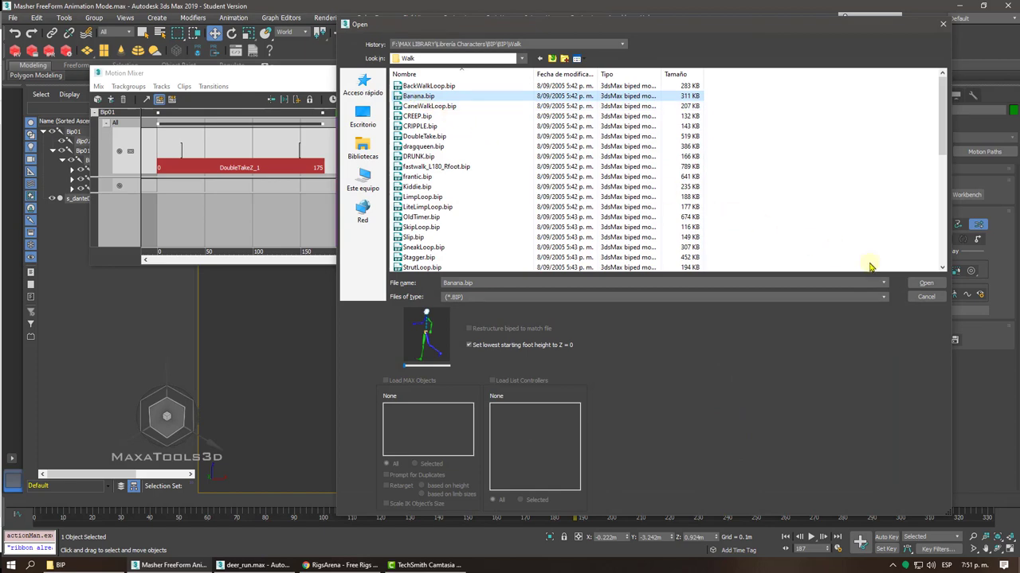
pyautogui.click(926, 285)
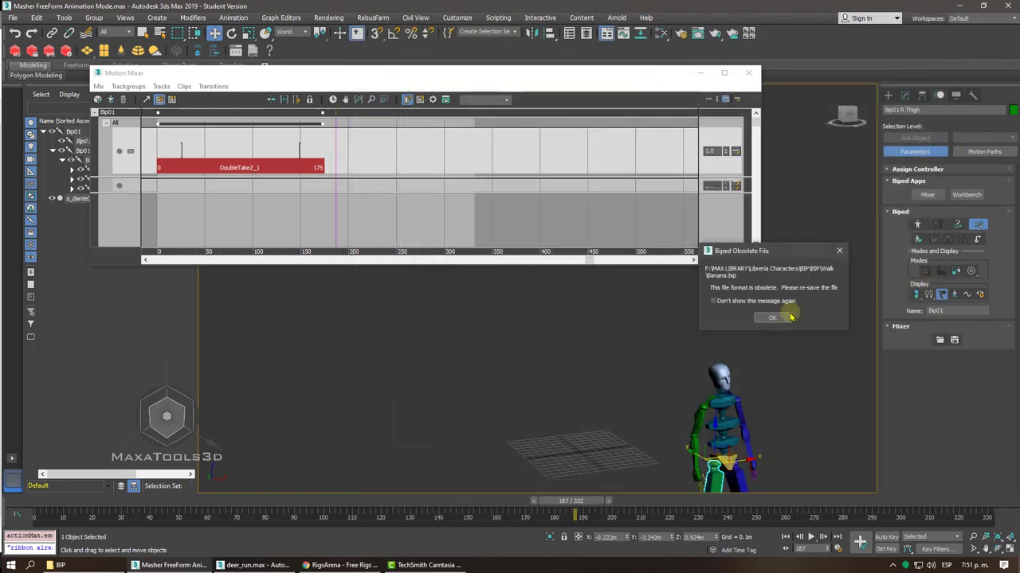
pyautogui.click(774, 318)
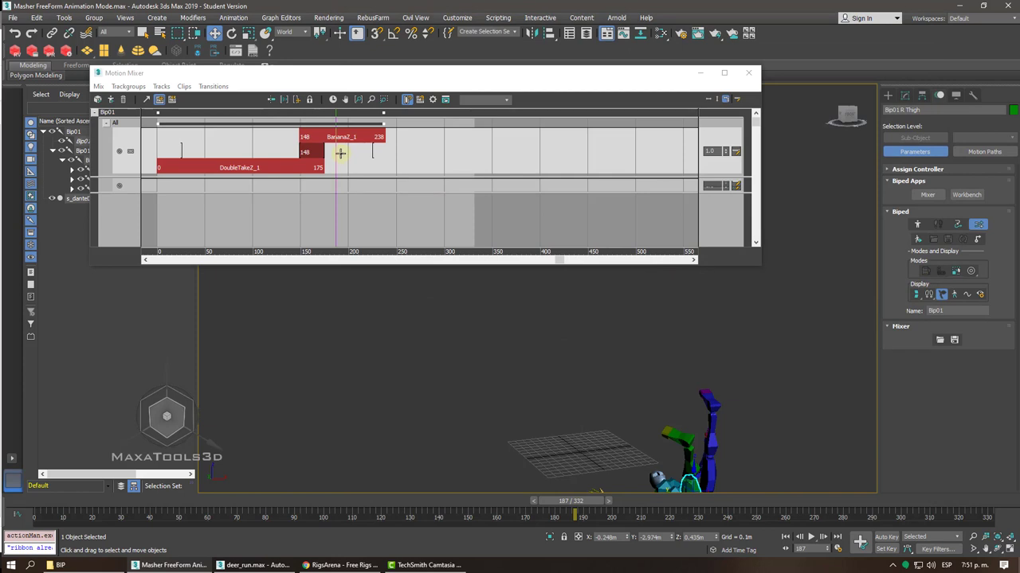
pyautogui.click(306, 145)
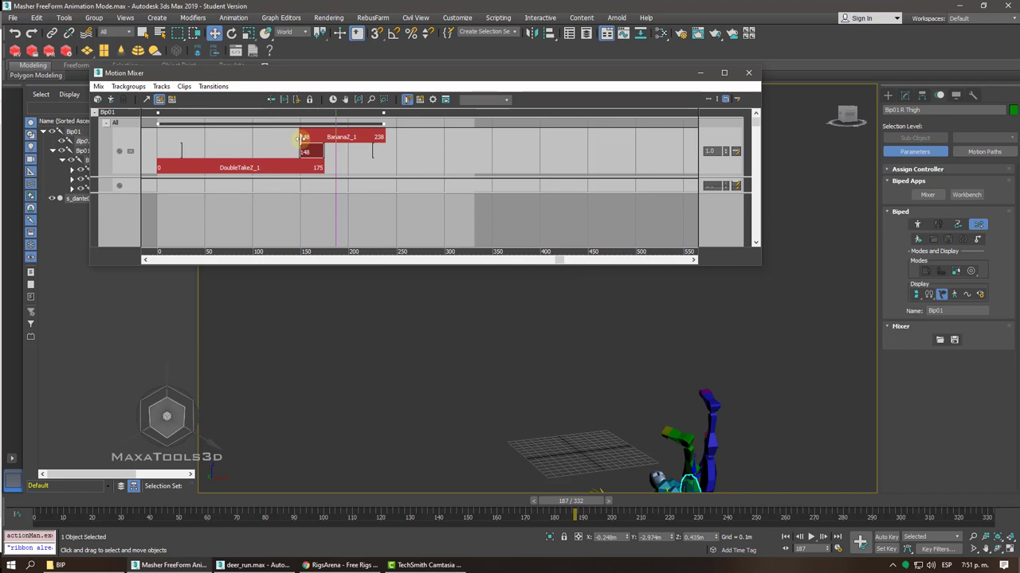
# - Optimize the transition into BananaZ_1 so the clip starts at frame 139
pyautogui.rightClick(309, 153)
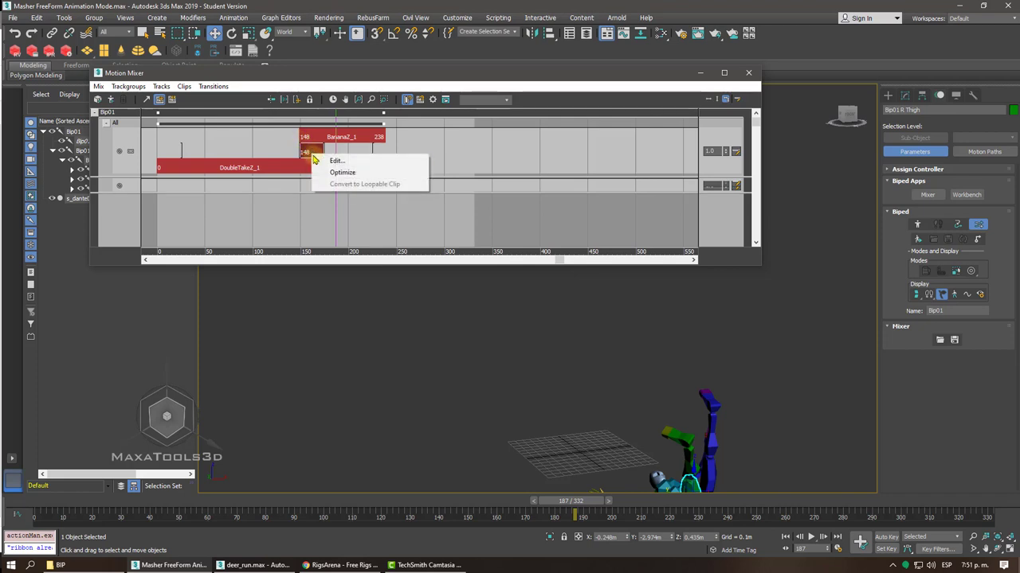
pyautogui.click(344, 173)
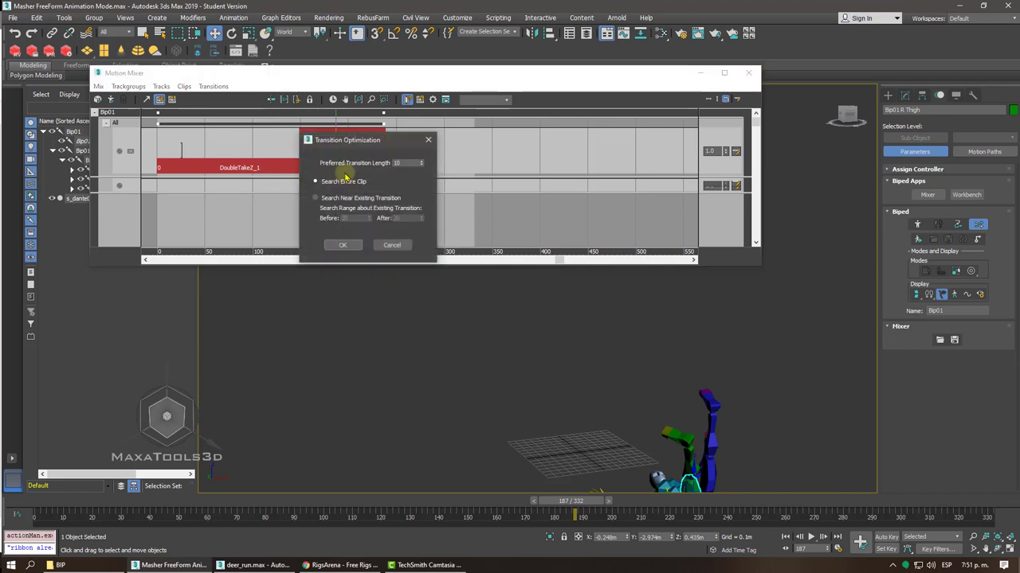
pyautogui.moveTo(353, 149); pyautogui.dragTo(489, 146)
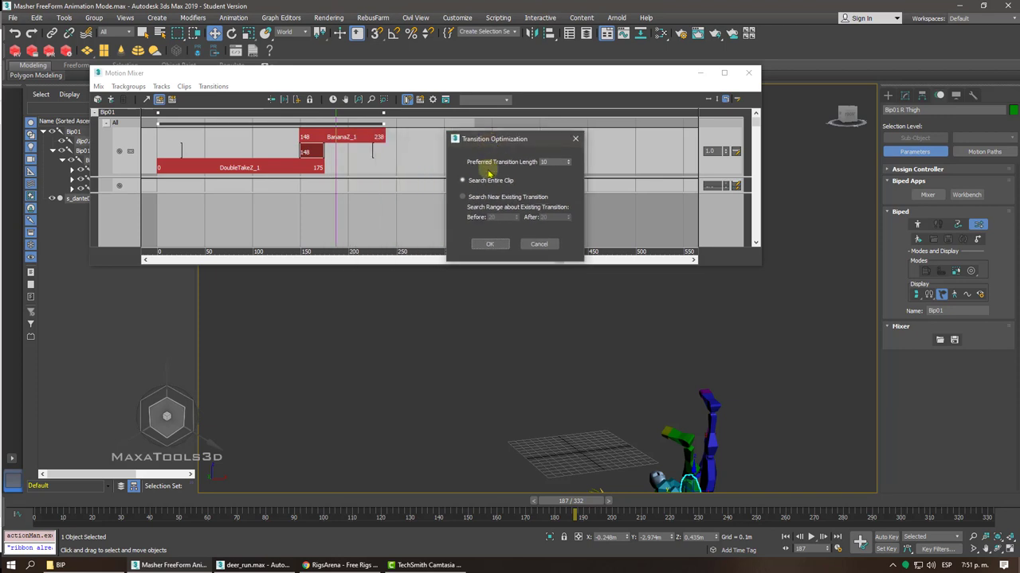
pyautogui.click(490, 244)
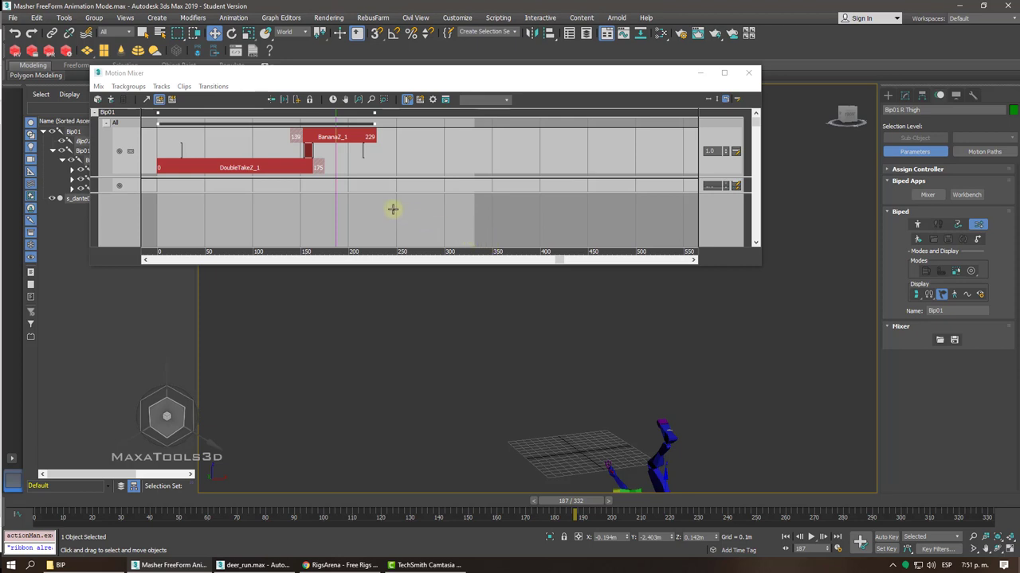
# - Rewind to frame 0, zoom in on the character, and play and scrub the blend
pyautogui.moveTo(334, 188); pyautogui.dragTo(52, 207)
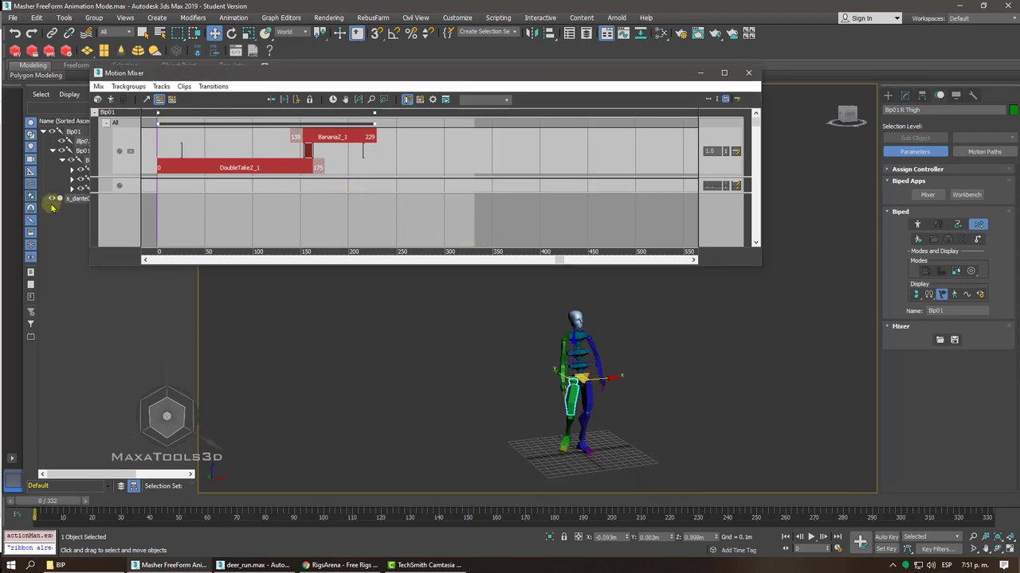
pyautogui.keyDown('alt'); pyautogui.moveTo(542, 345); pyautogui.dragTo(601, 372, button='middle'); pyautogui.keyUp('alt')
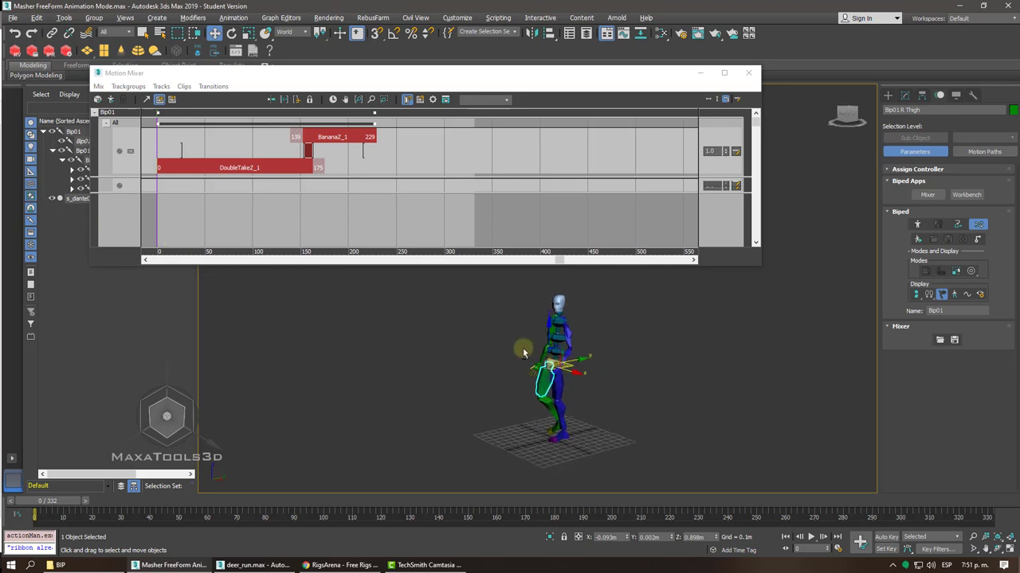
pyautogui.scroll(1, 601, 371)
pyautogui.scroll(1, 601, 374)
pyautogui.scroll(1, 603, 377)
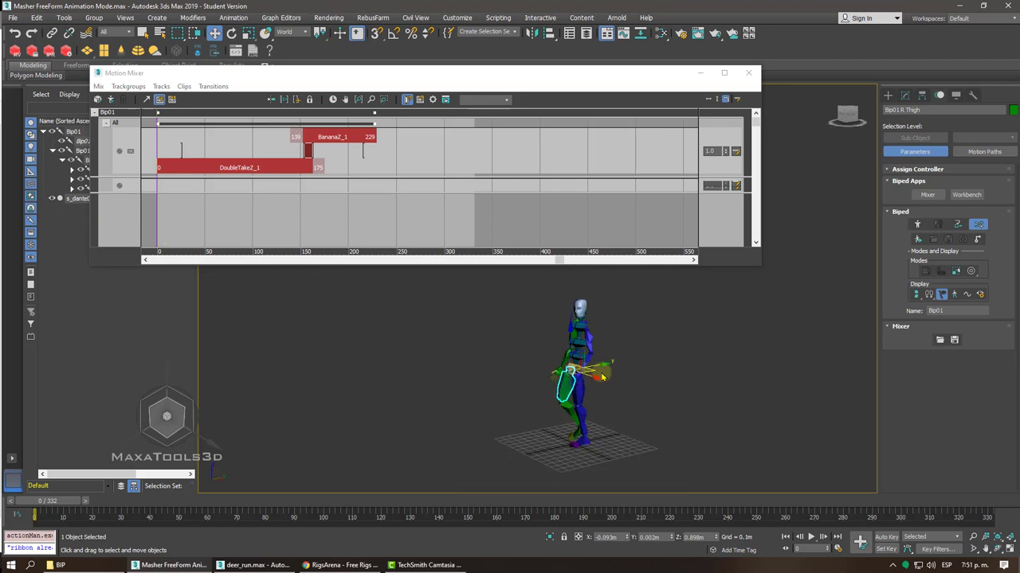
pyautogui.click(810, 537)
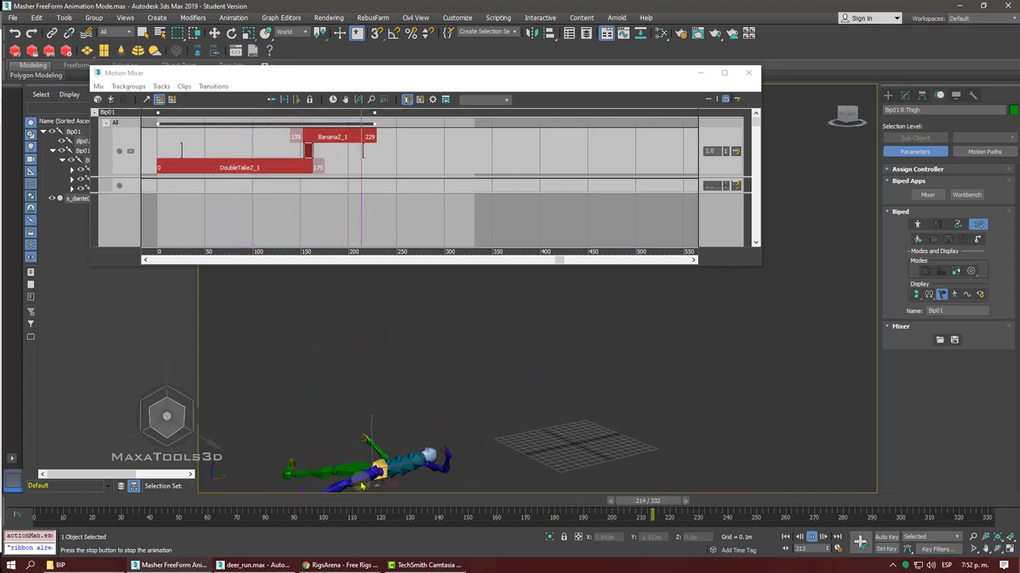
pyautogui.moveTo(606, 504)
pyautogui.mouseDown()
pyautogui.moveTo(853, 530)
pyautogui.moveTo(411, 533)
pyautogui.mouseUp()
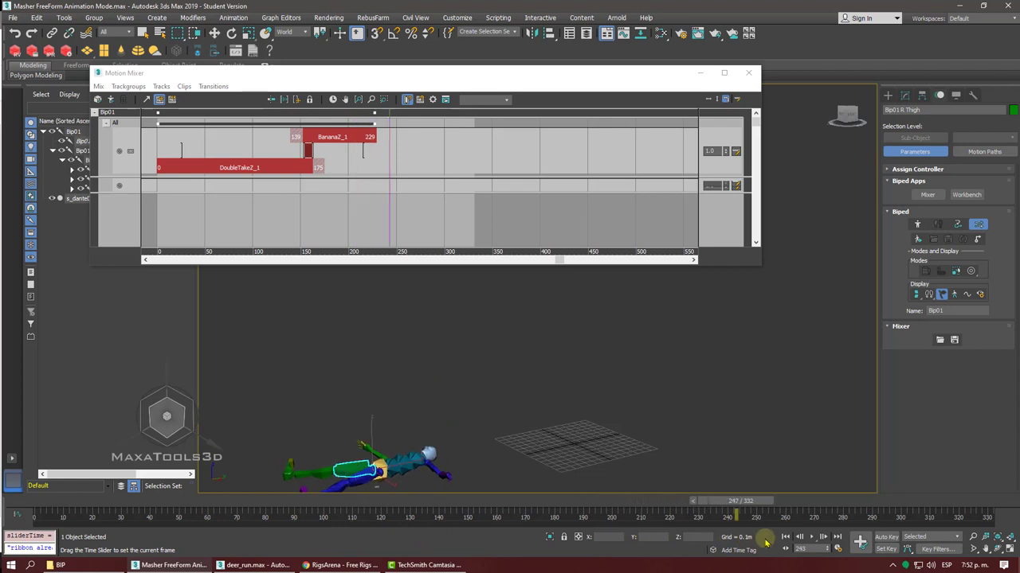
pyautogui.moveTo(411, 534)
pyautogui.mouseDown()
pyautogui.moveTo(780, 533)
pyautogui.moveTo(296, 519)
pyautogui.moveTo(605, 524)
pyautogui.moveTo(640, 514)
pyautogui.mouseUp()
# - Browse the Sit_Stand folder, previewing the ChairStand and ChairSit motions for a new clip
pyautogui.rightClick(385, 169)
pyautogui.moveTo(430, 263)
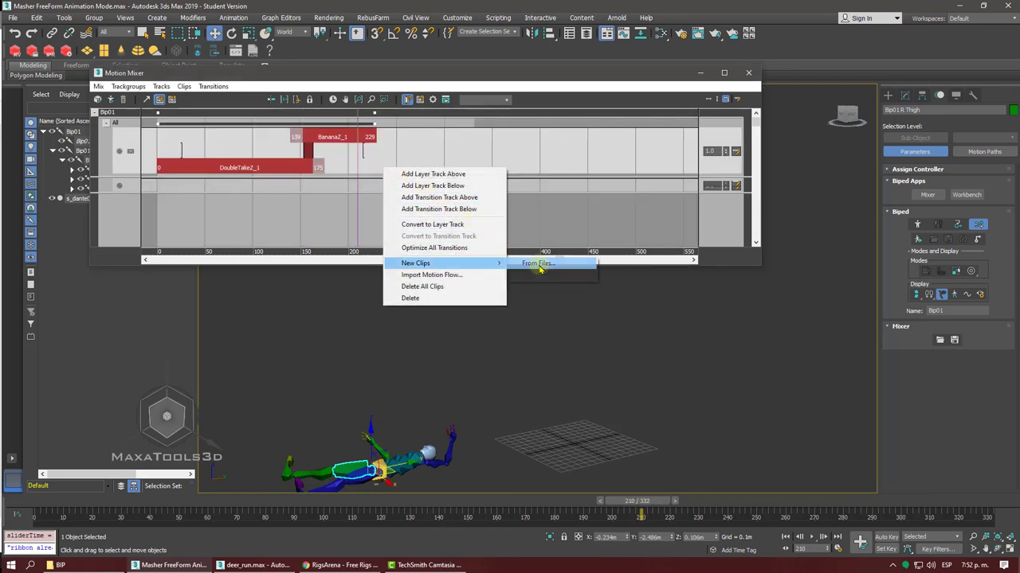
pyautogui.click(538, 264)
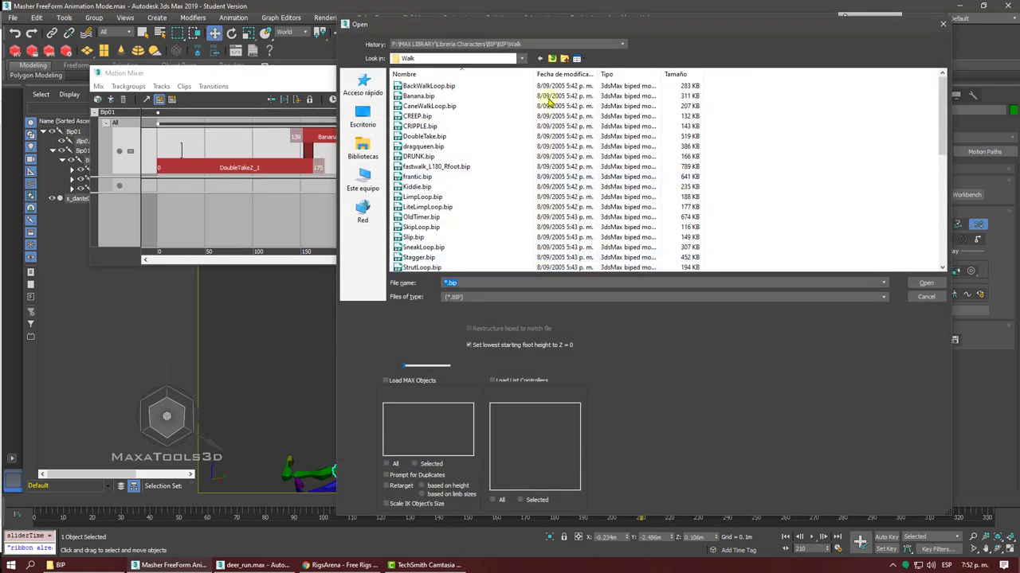
pyautogui.click(552, 59)
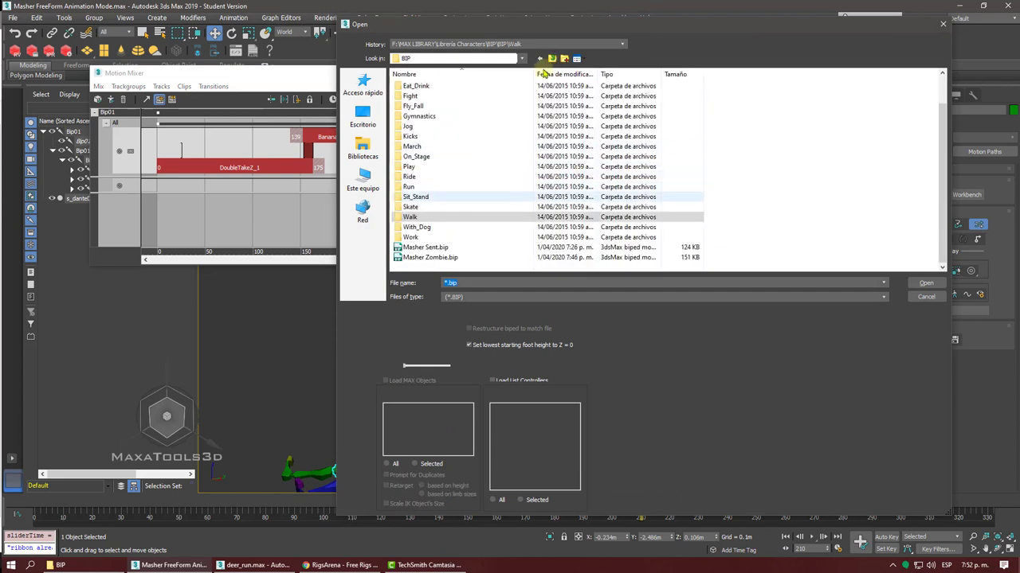
pyautogui.doubleClick(422, 197)
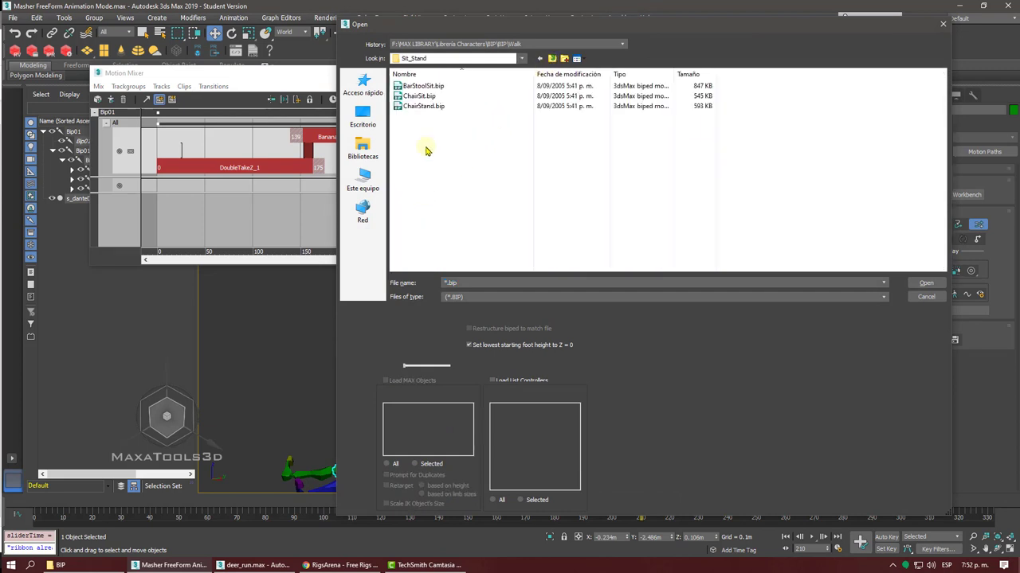
pyautogui.click(421, 93)
pyautogui.click(416, 106)
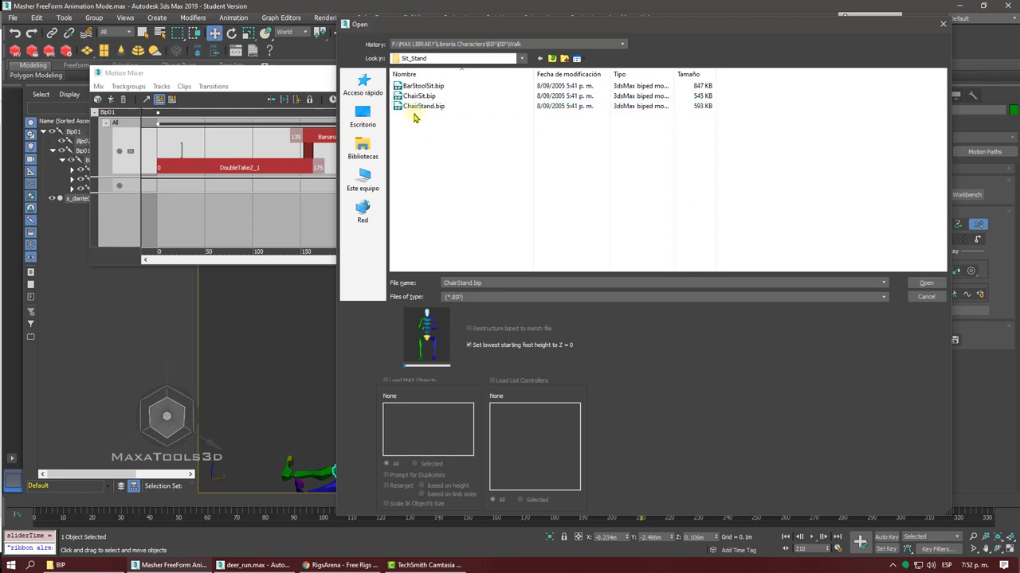
pyautogui.click(419, 96)
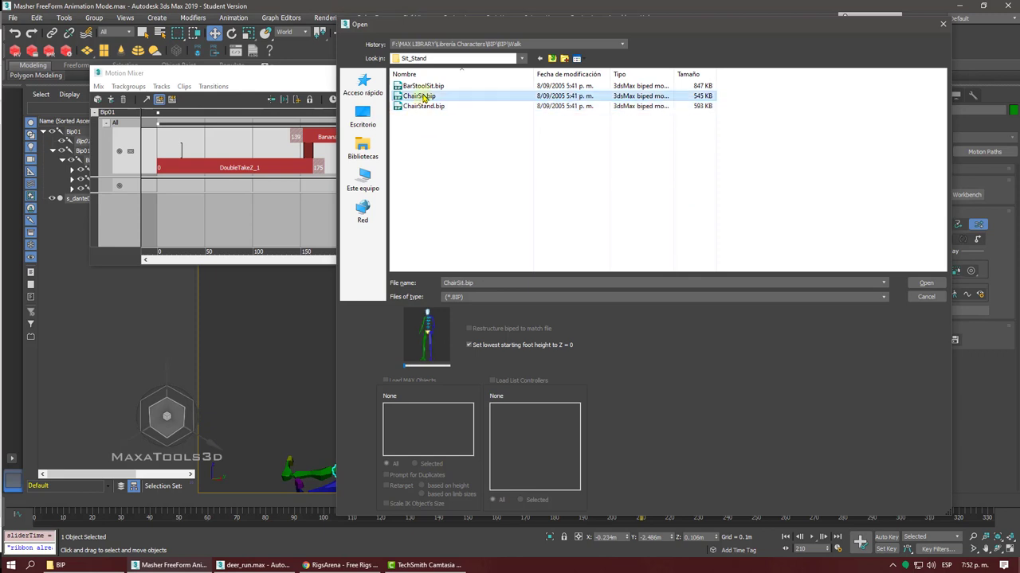
pyautogui.click(551, 60)
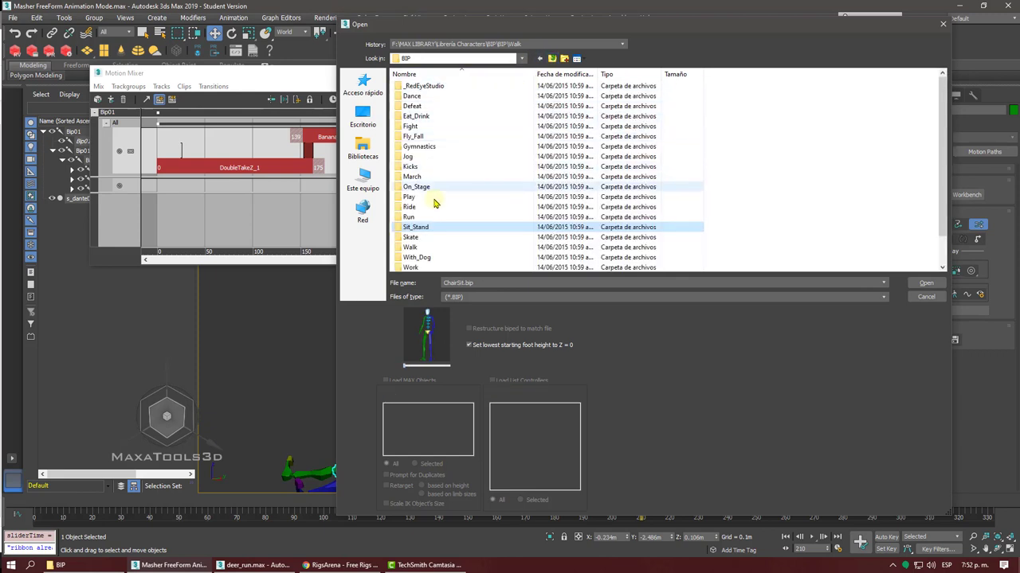
# - Add ChairStand.bip after BananaZ_1 at frames 215–419 and scrub the mix
pyautogui.scroll(-1, 434, 203)
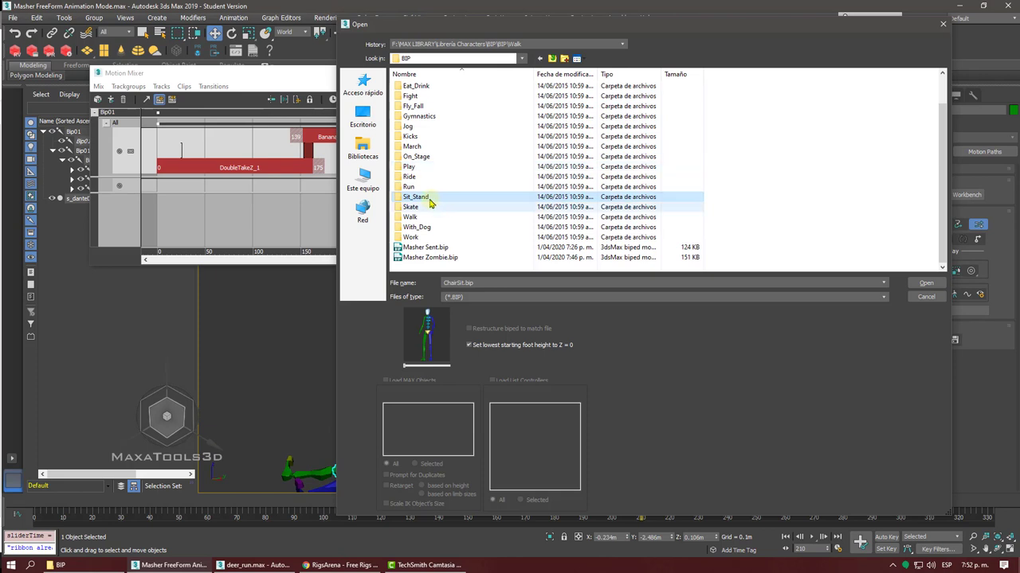
pyautogui.doubleClick(423, 199)
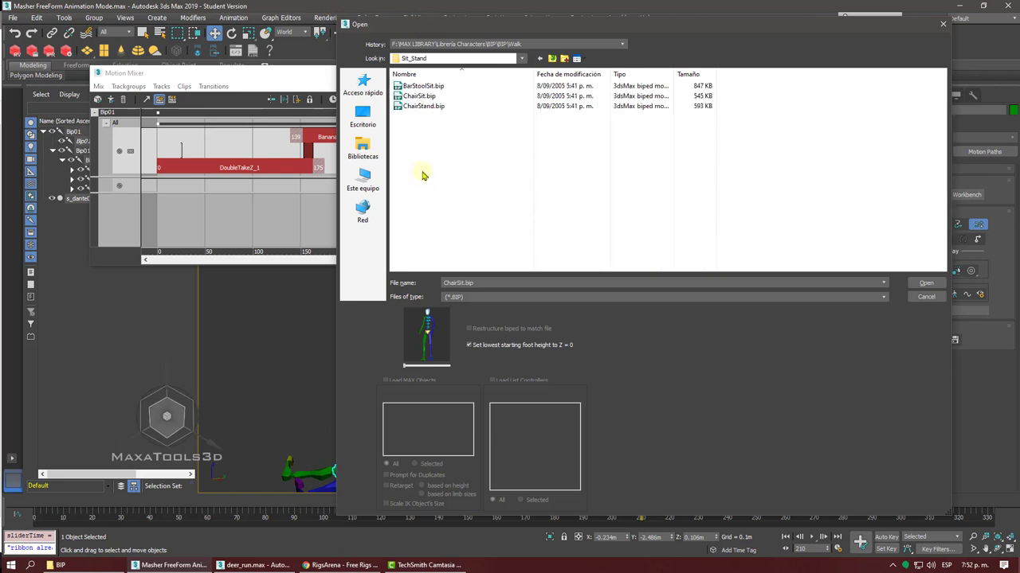
pyautogui.click(414, 96)
pyautogui.click(426, 106)
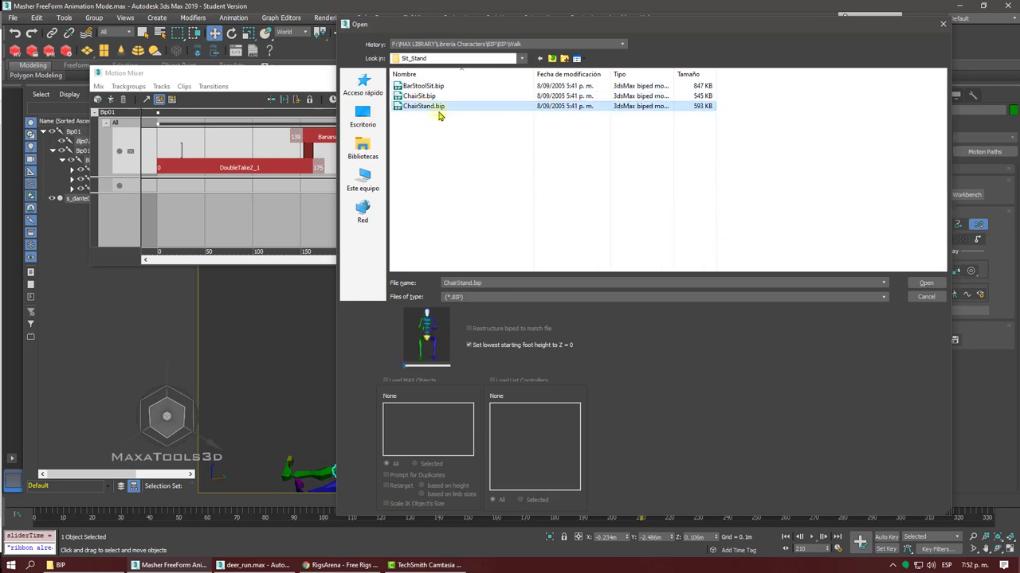
pyautogui.click(920, 284)
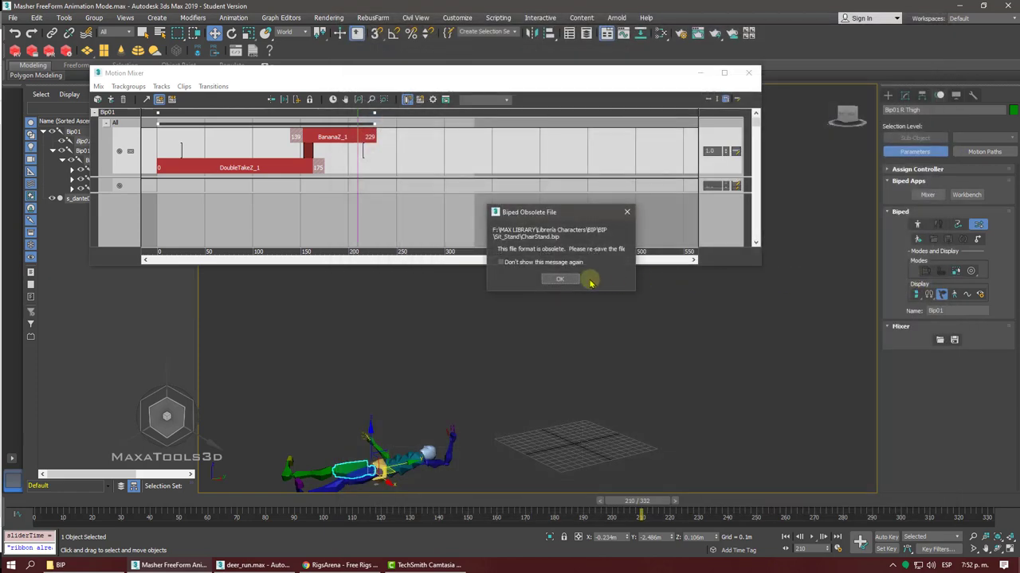
pyautogui.click(560, 280)
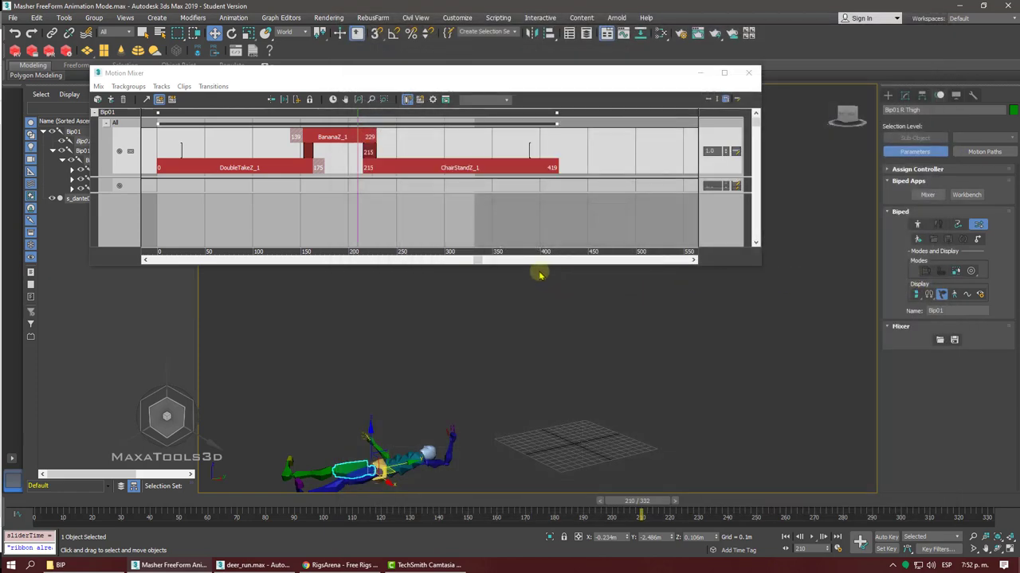
pyautogui.moveTo(357, 207)
pyautogui.mouseDown()
pyautogui.moveTo(382, 220)
pyautogui.moveTo(358, 218)
pyautogui.moveTo(493, 220)
pyautogui.moveTo(364, 216)
pyautogui.moveTo(481, 223)
pyautogui.mouseUp()
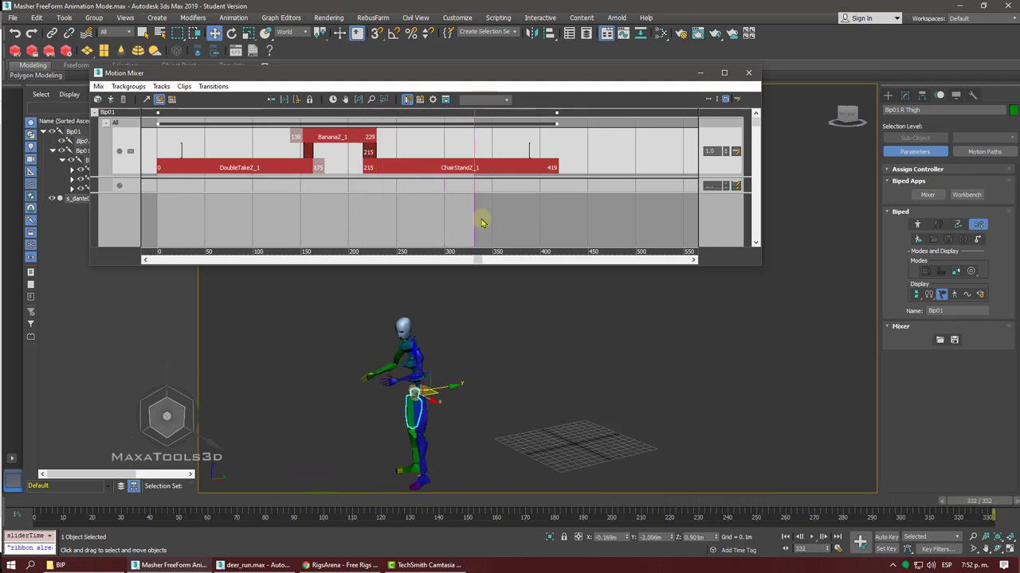
# - Delete the ChairStandZ_1 clip and fit the animation range to frames 0–229
pyautogui.click(334, 100)
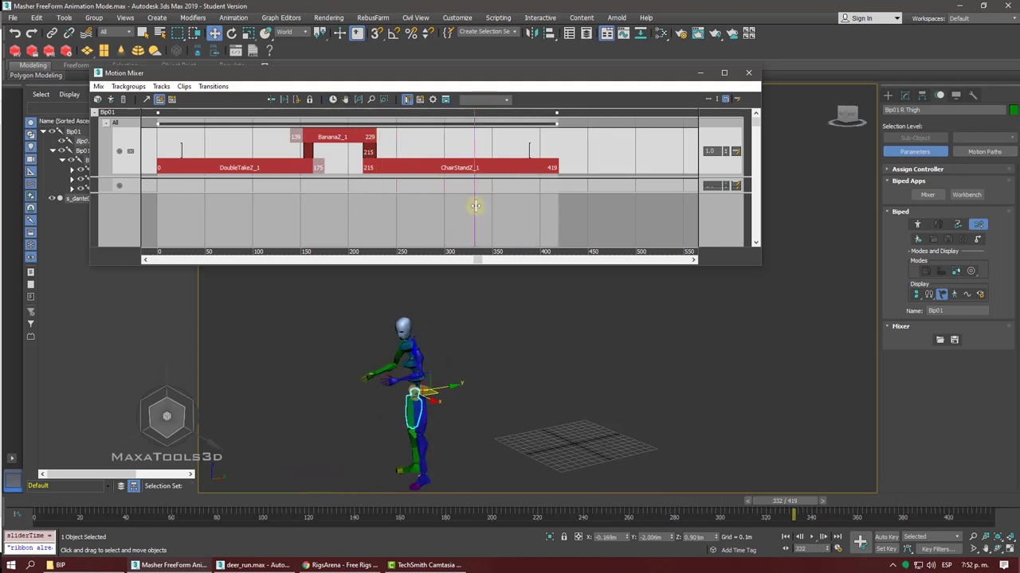
pyautogui.moveTo(475, 206)
pyautogui.mouseDown()
pyautogui.moveTo(552, 218)
pyautogui.moveTo(262, 205)
pyautogui.mouseUp()
pyautogui.moveTo(375, 164); pyautogui.dragTo(378, 164)
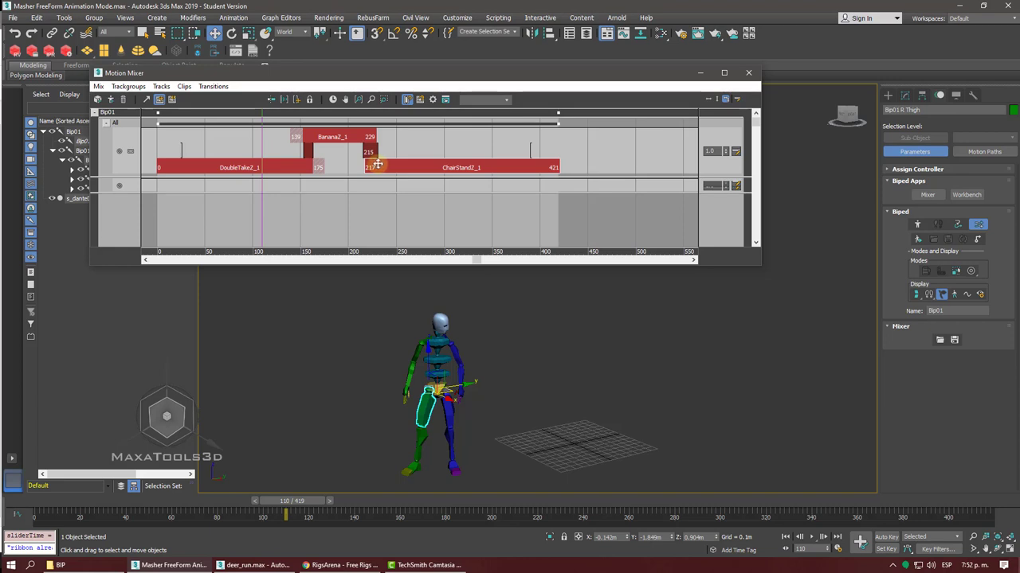
pyautogui.press('Delete')
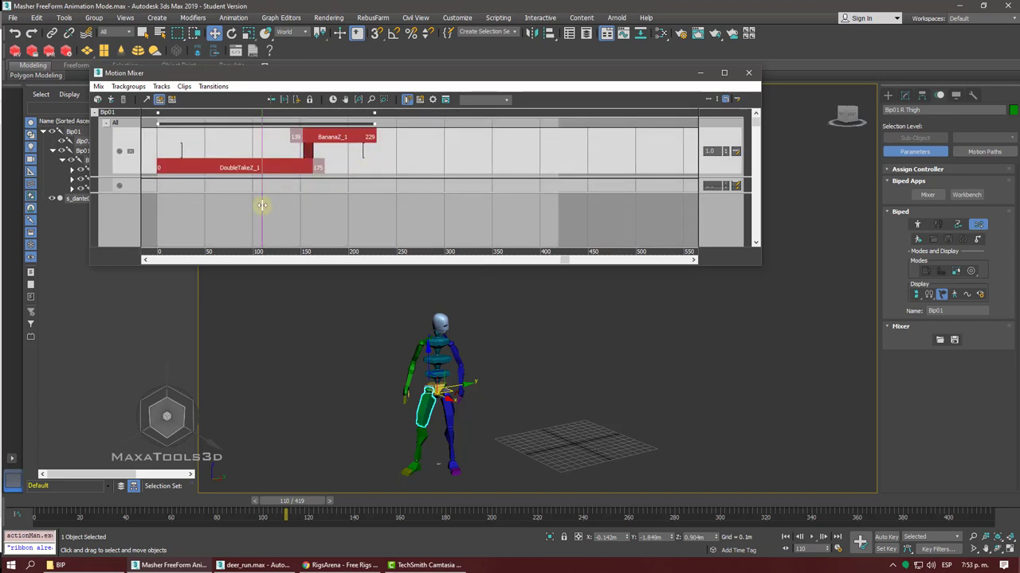
pyautogui.moveTo(262, 205)
pyautogui.mouseDown()
pyautogui.moveTo(328, 230)
pyautogui.moveTo(380, 218)
pyautogui.moveTo(155, 215)
pyautogui.moveTo(382, 213)
pyautogui.moveTo(80, 219)
pyautogui.mouseUp()
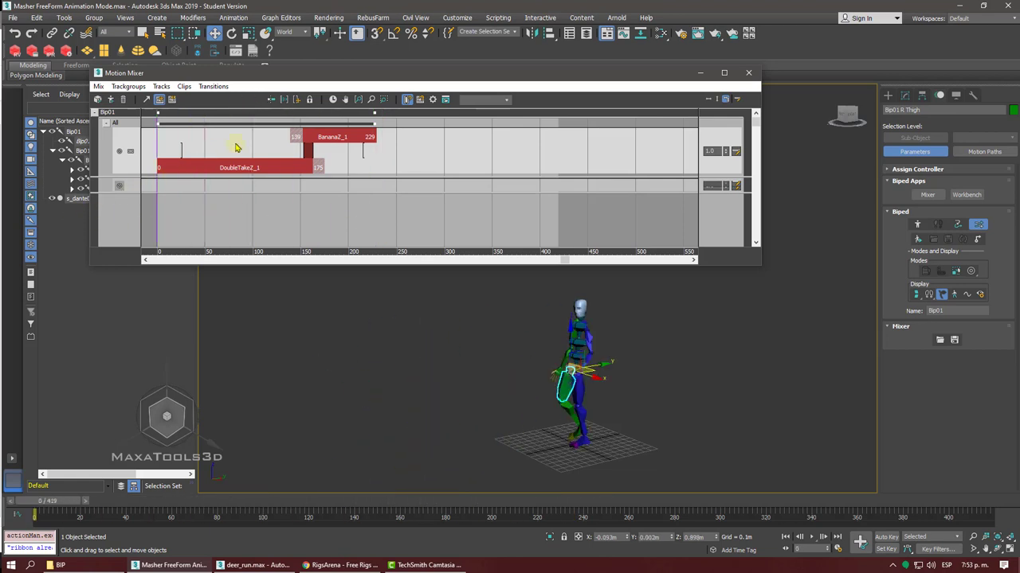
pyautogui.click(333, 100)
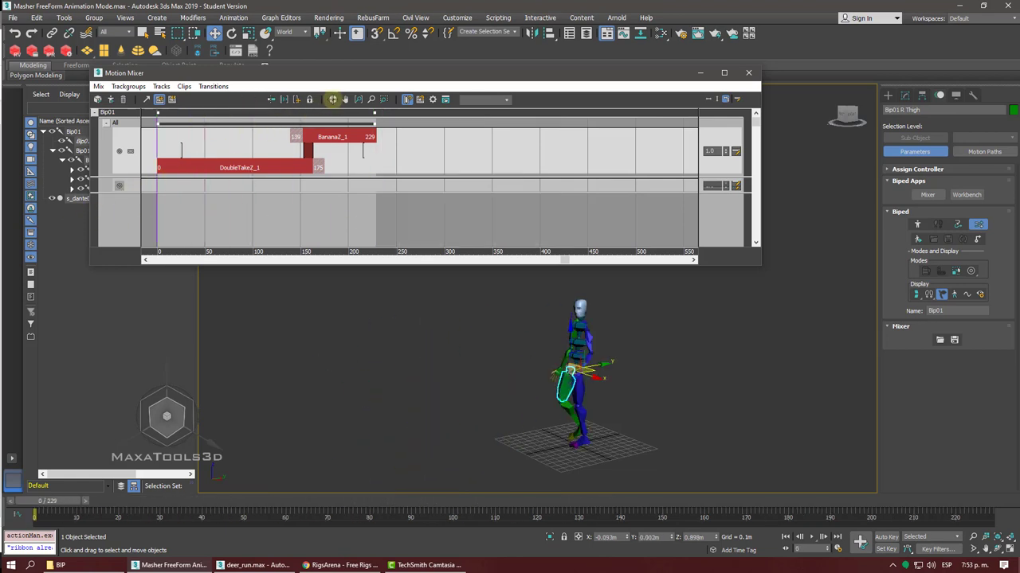
# - Compute a mixdown of Bip01's mix and copy it onto the biped
pyautogui.rightClick(105, 112)
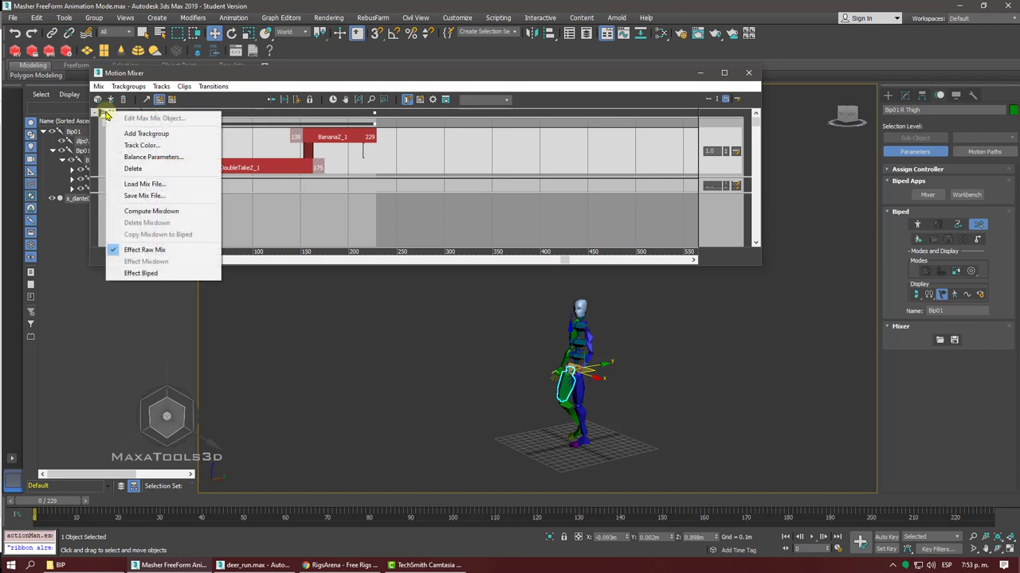
pyautogui.click(146, 212)
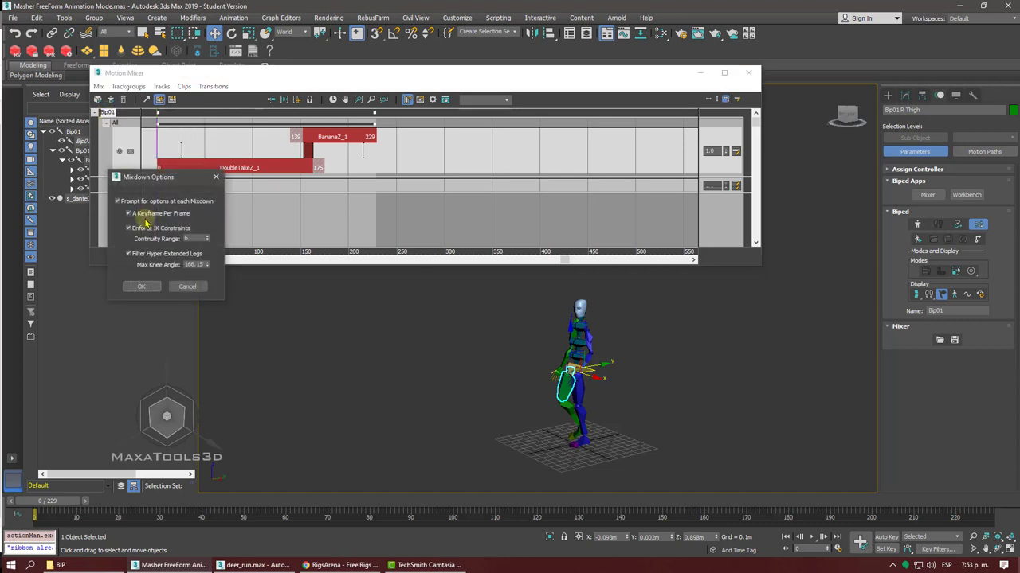
pyautogui.click(142, 287)
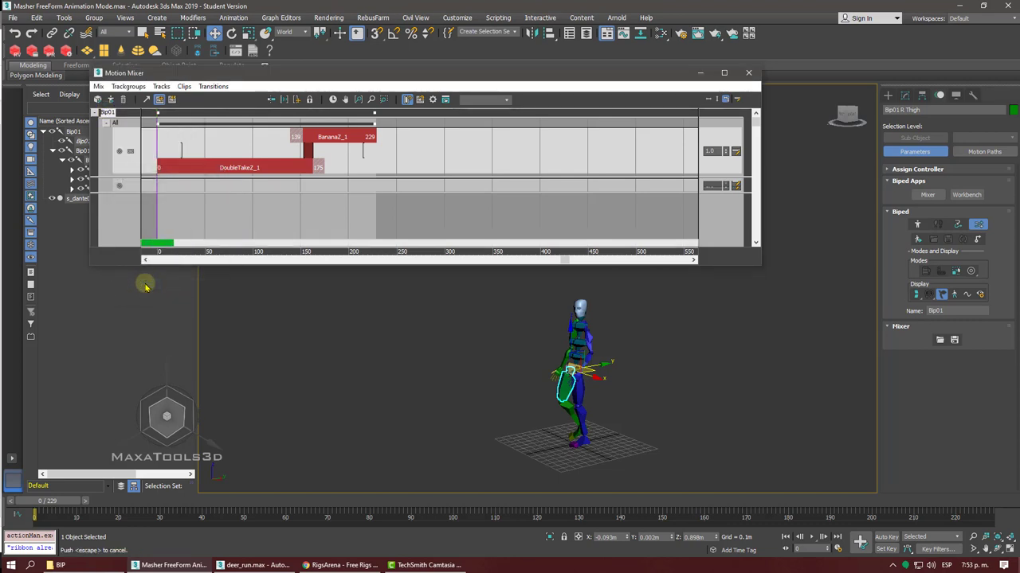
pyautogui.rightClick(256, 200)
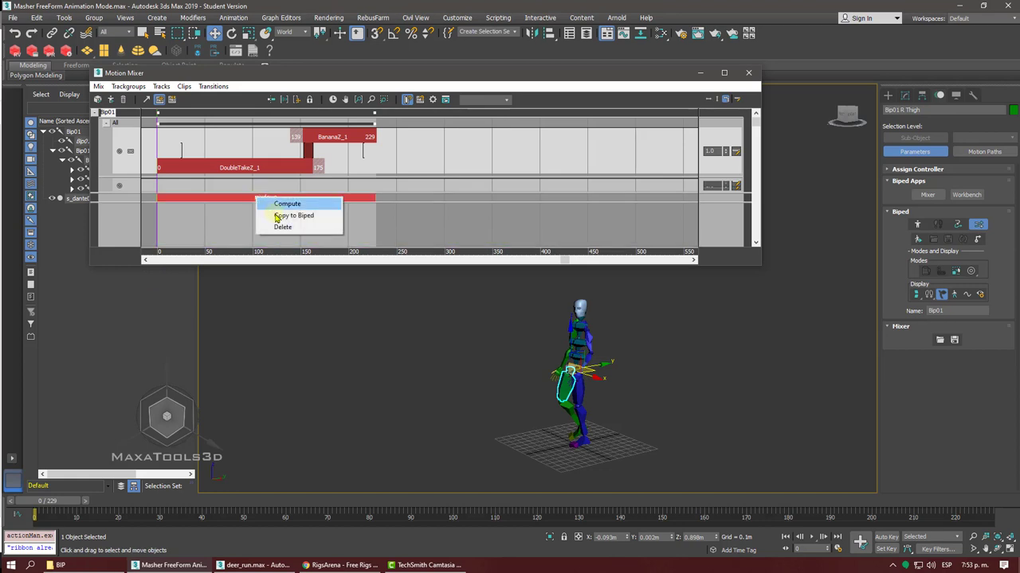
pyautogui.click(278, 216)
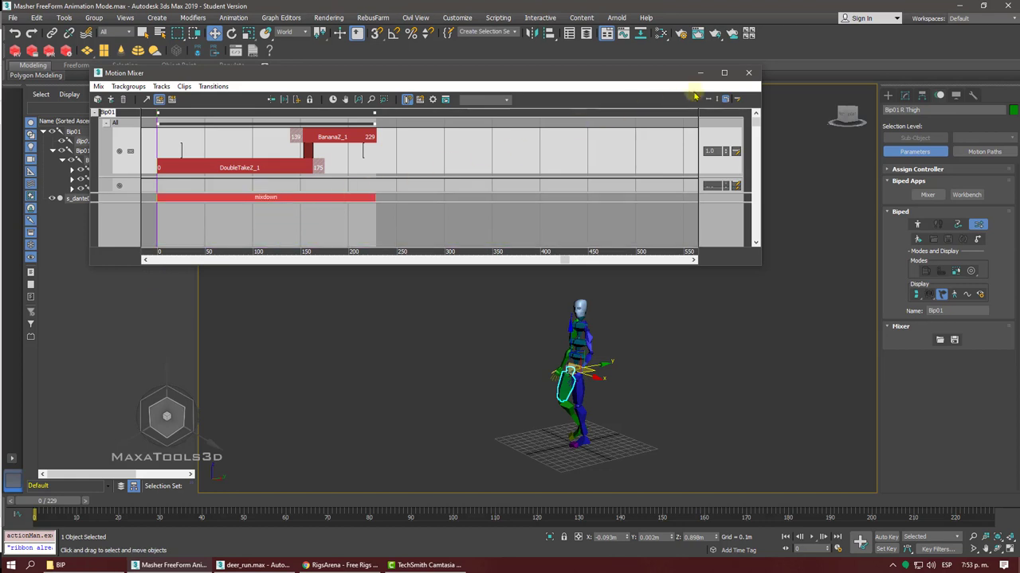
# - Close the mixer, play the copied animation, and return Bip01 to mixer mode at frame 0
pyautogui.click(749, 73)
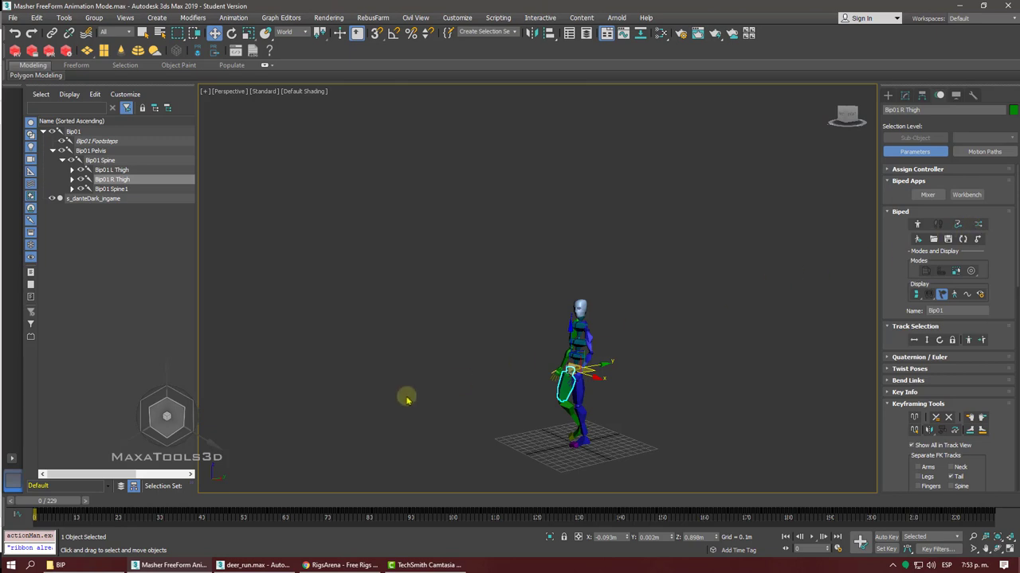
pyautogui.moveTo(62, 504)
pyautogui.mouseDown()
pyautogui.moveTo(189, 521)
pyautogui.moveTo(569, 519)
pyautogui.moveTo(940, 538)
pyautogui.moveTo(48, 514)
pyautogui.mouseUp()
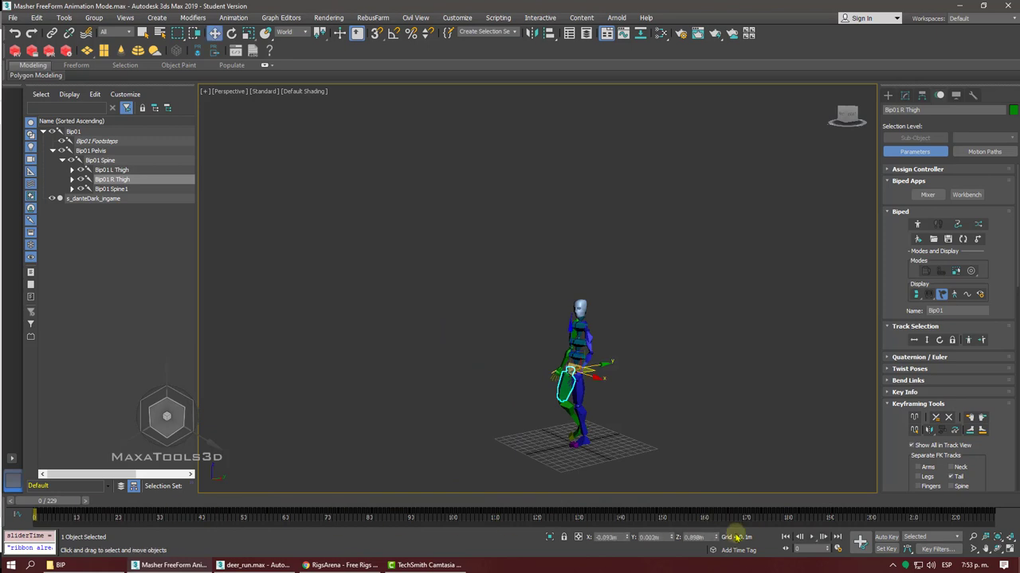
pyautogui.click(811, 537)
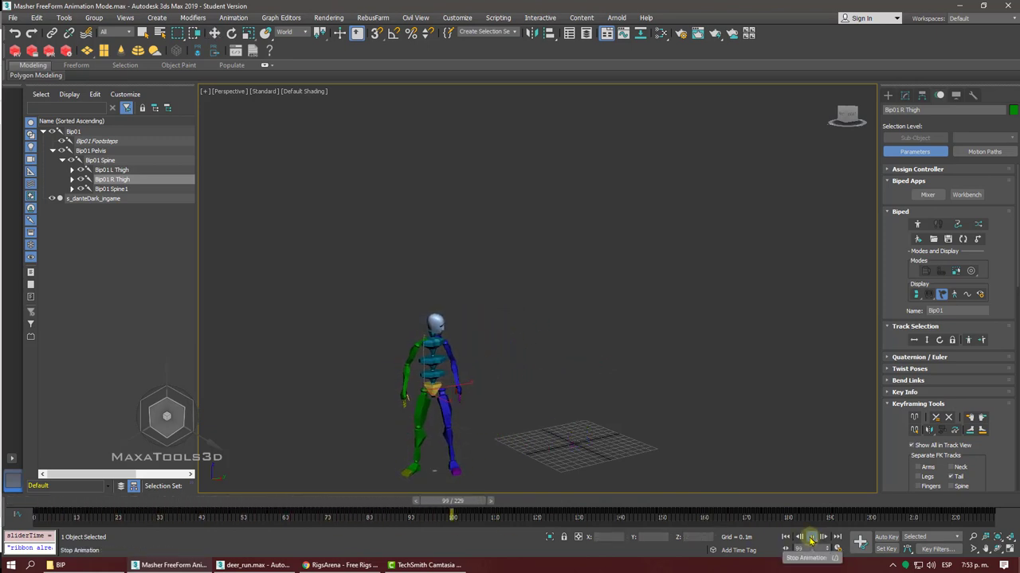
pyautogui.click(810, 537)
pyautogui.click(947, 419)
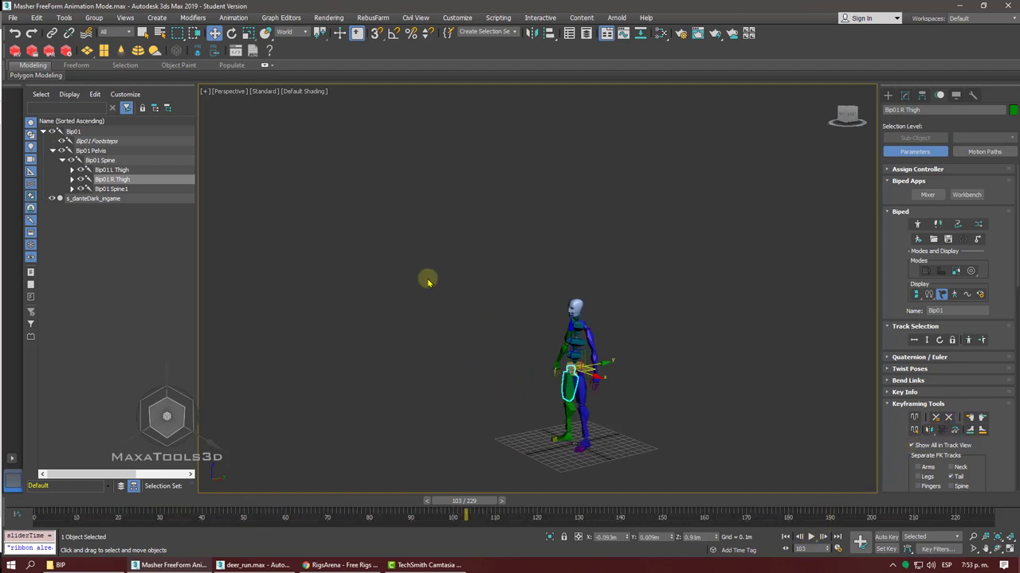
pyautogui.click(978, 227)
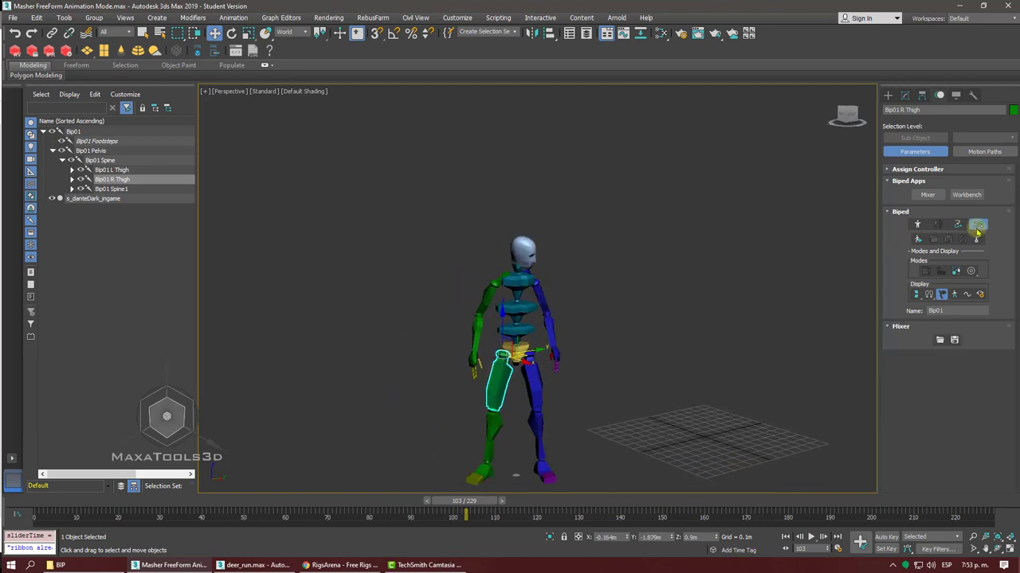
pyautogui.press('Home')
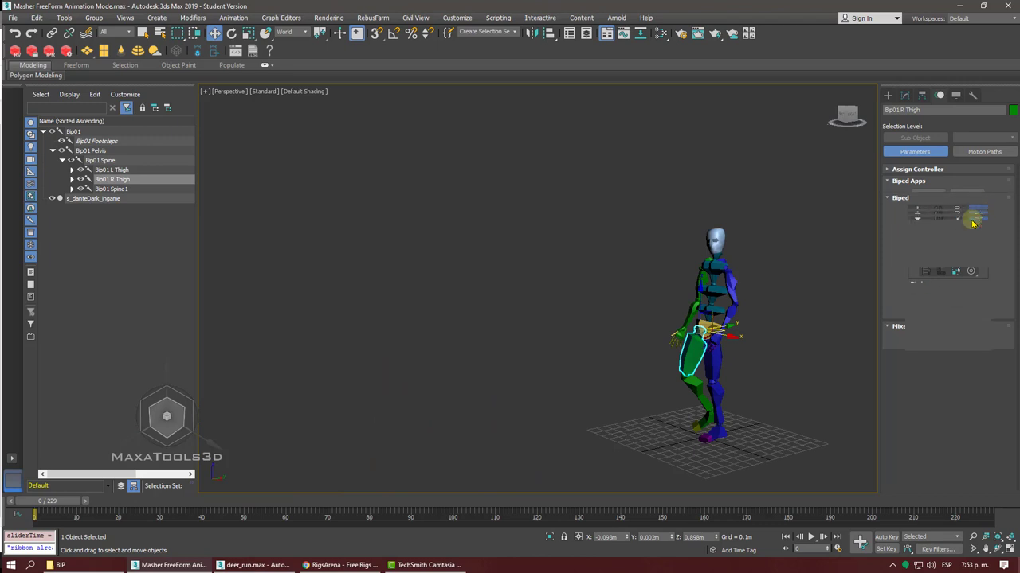
pyautogui.click(979, 225)
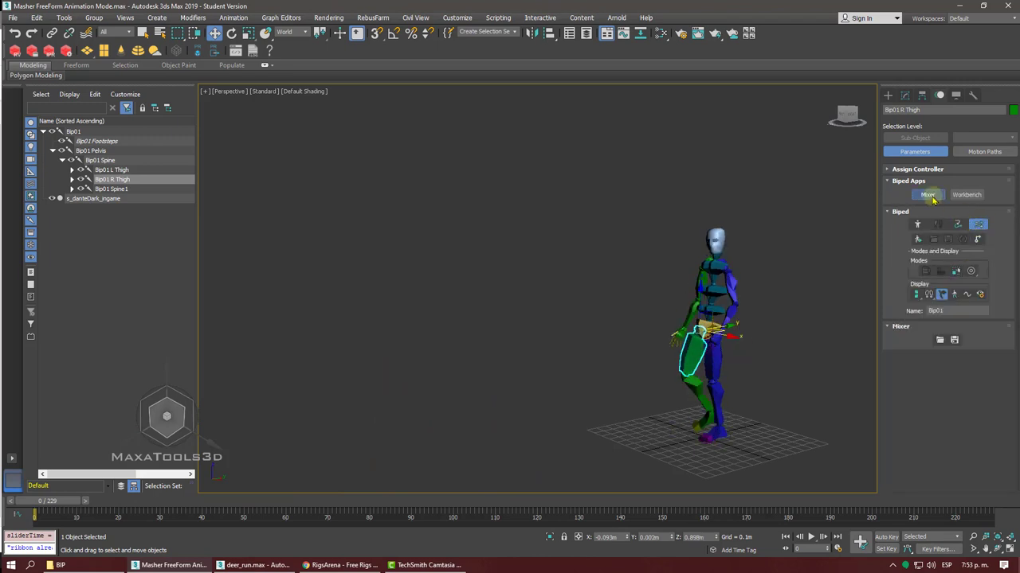
# - Reopen the Motion Mixer and delete DoubleTakeZ_1, BananaZ_1 and the mixdown
pyautogui.click(930, 196)
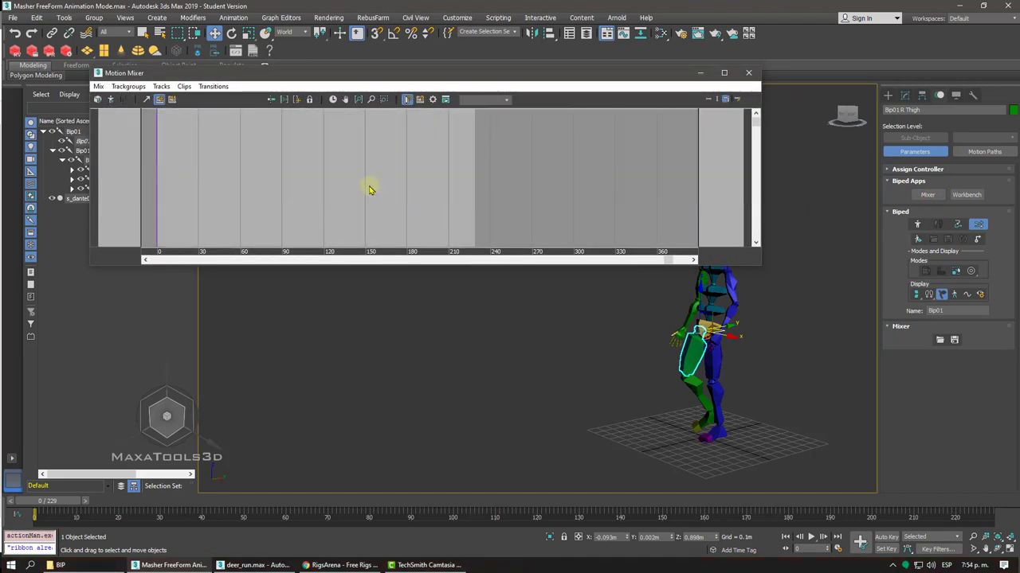
pyautogui.scroll(-4, 369, 188)
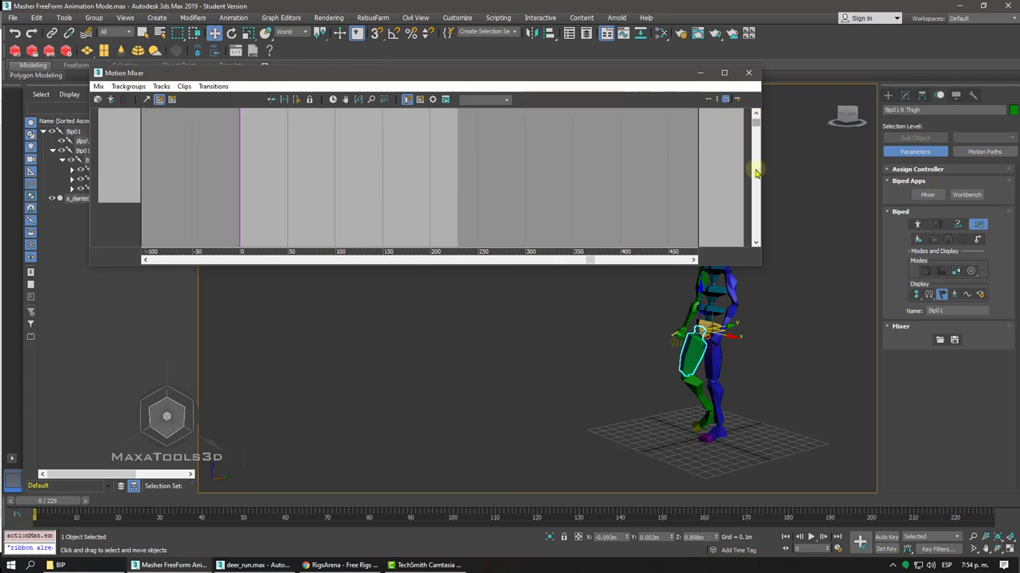
pyautogui.click(747, 74)
pyautogui.click(928, 196)
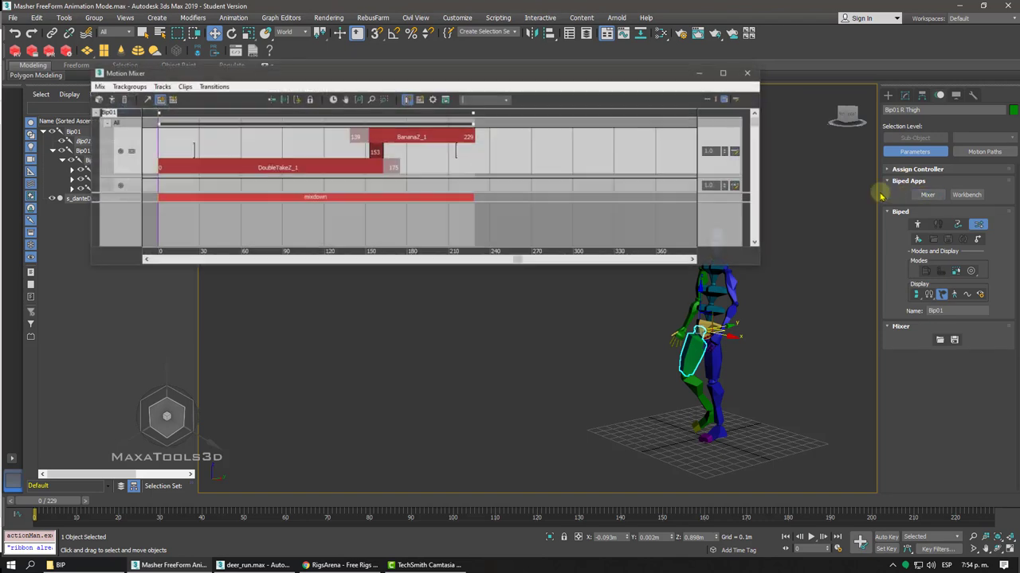
pyautogui.press('Delete')
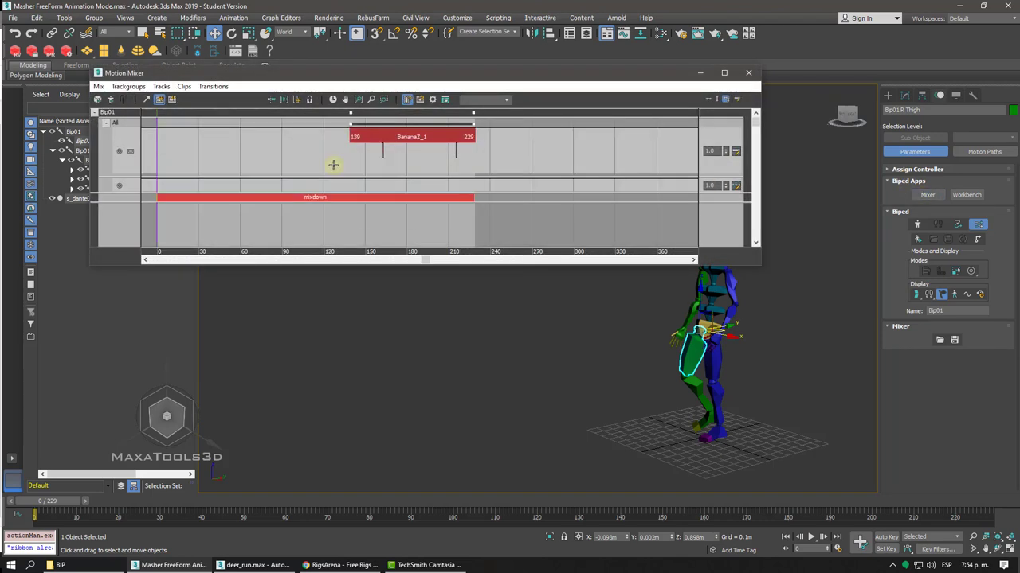
pyautogui.click(335, 203)
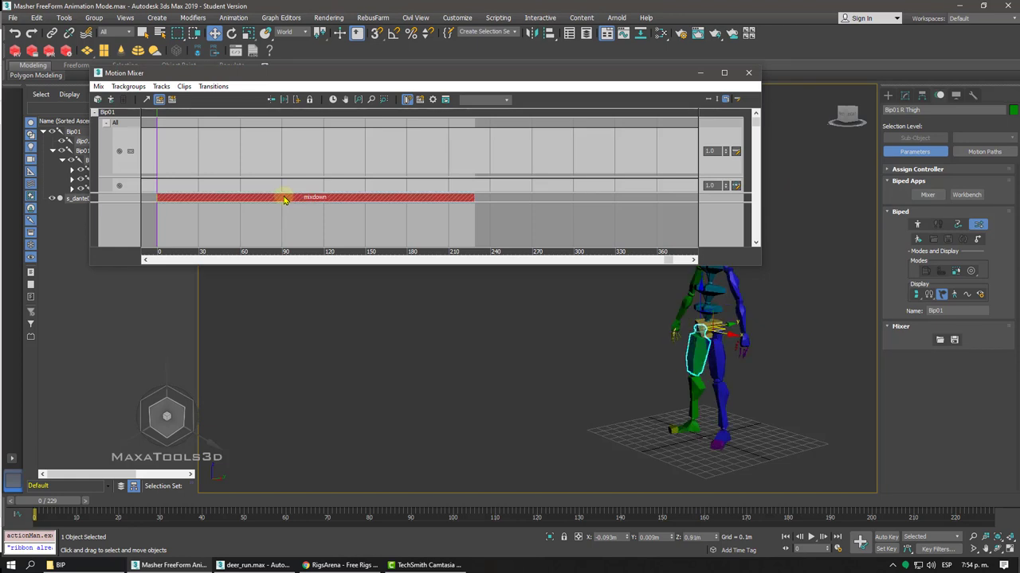
pyautogui.rightClick(284, 199)
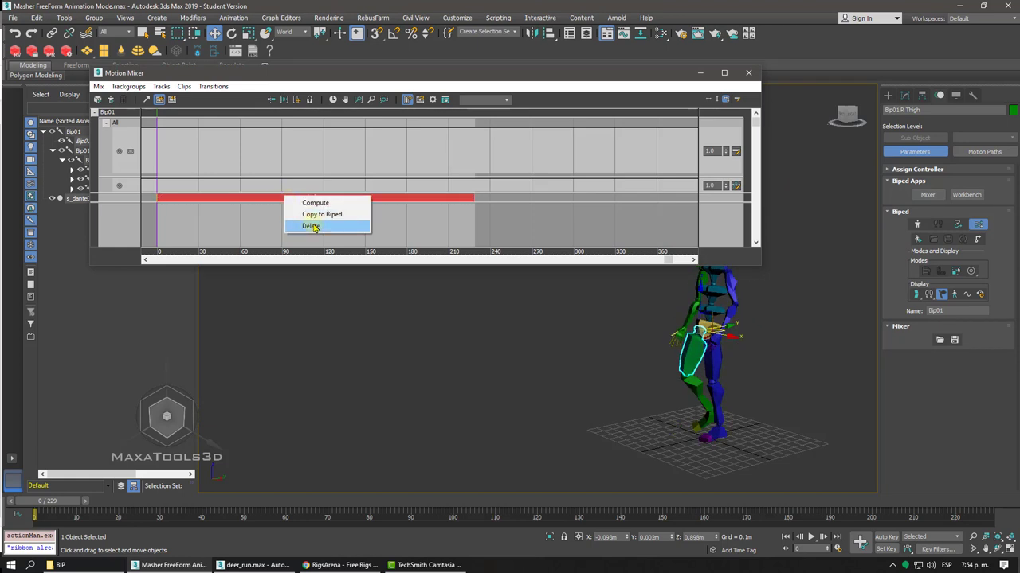
pyautogui.click(309, 226)
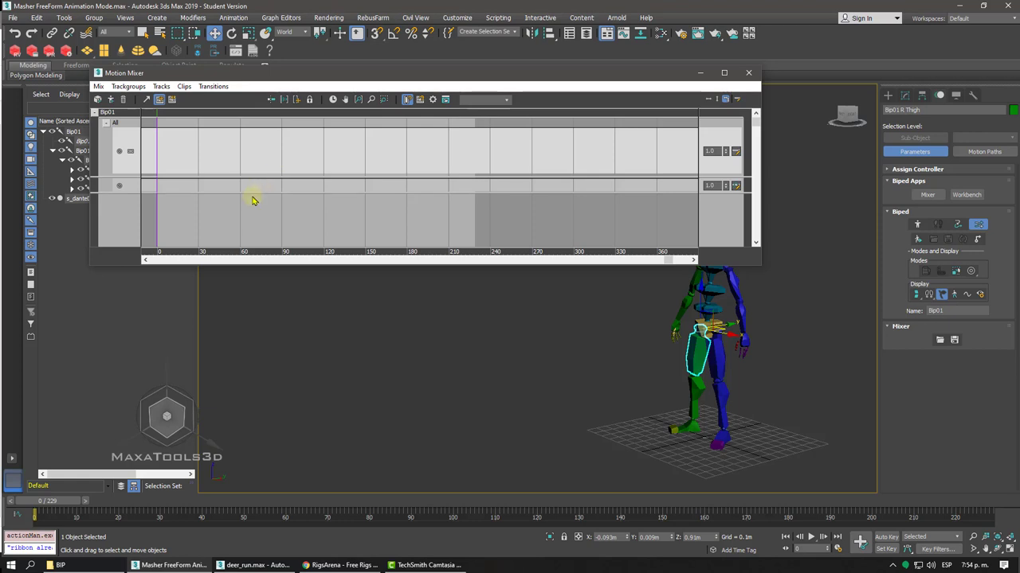
# - Convert the empty track to a layer track and add another layer track above it
pyautogui.rightClick(238, 156)
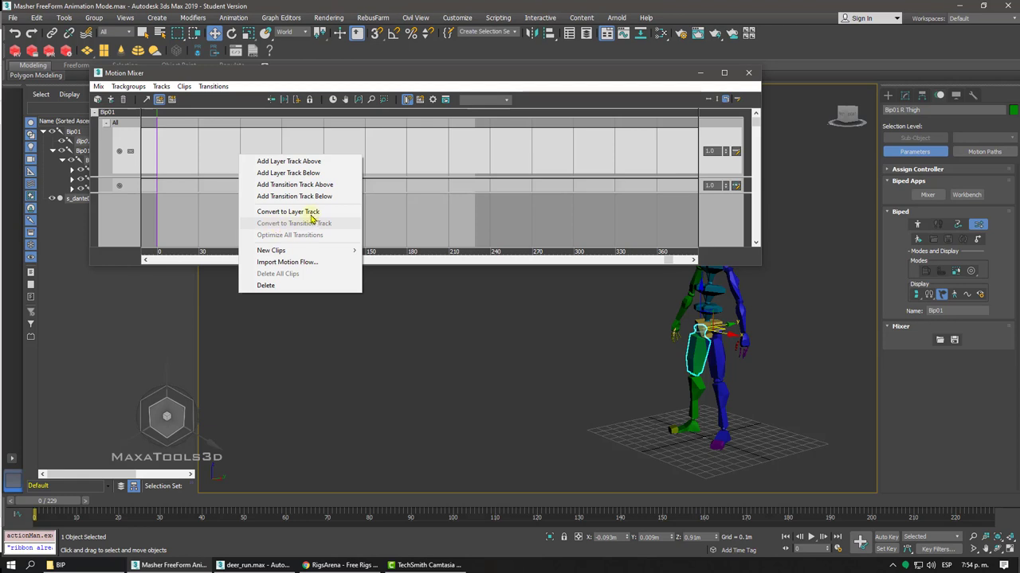
pyautogui.click(302, 212)
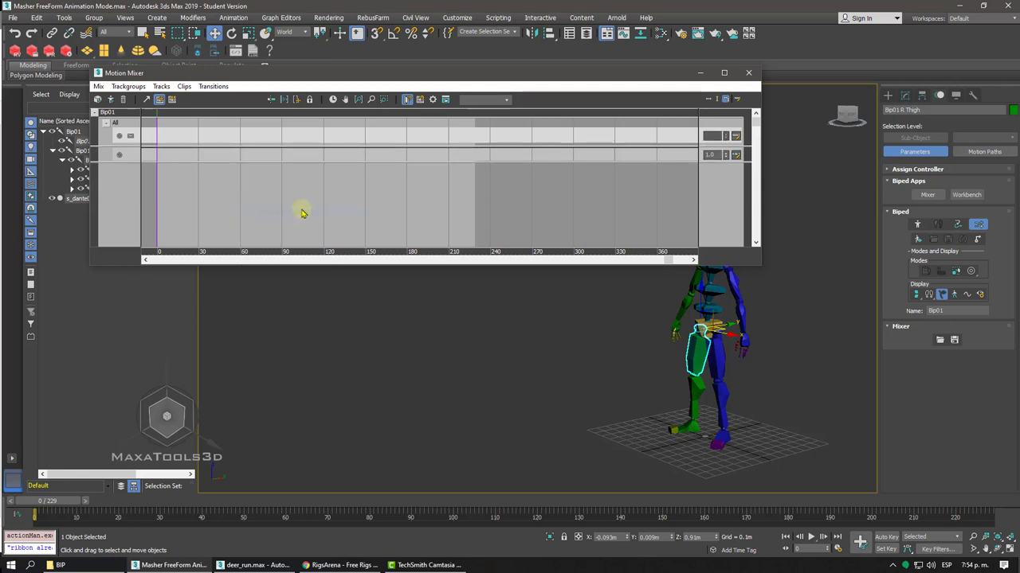
pyautogui.rightClick(184, 134)
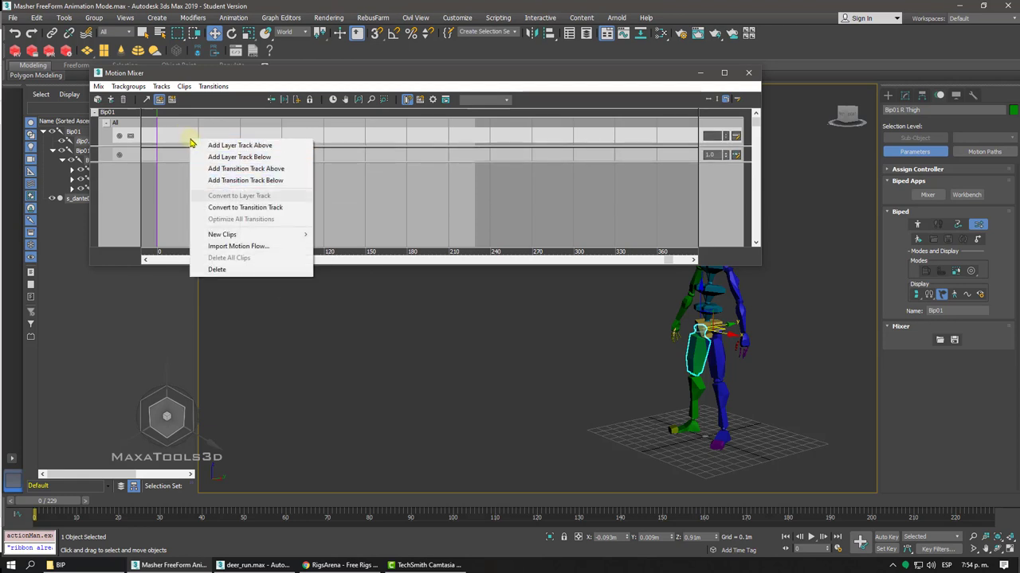
pyautogui.click(271, 146)
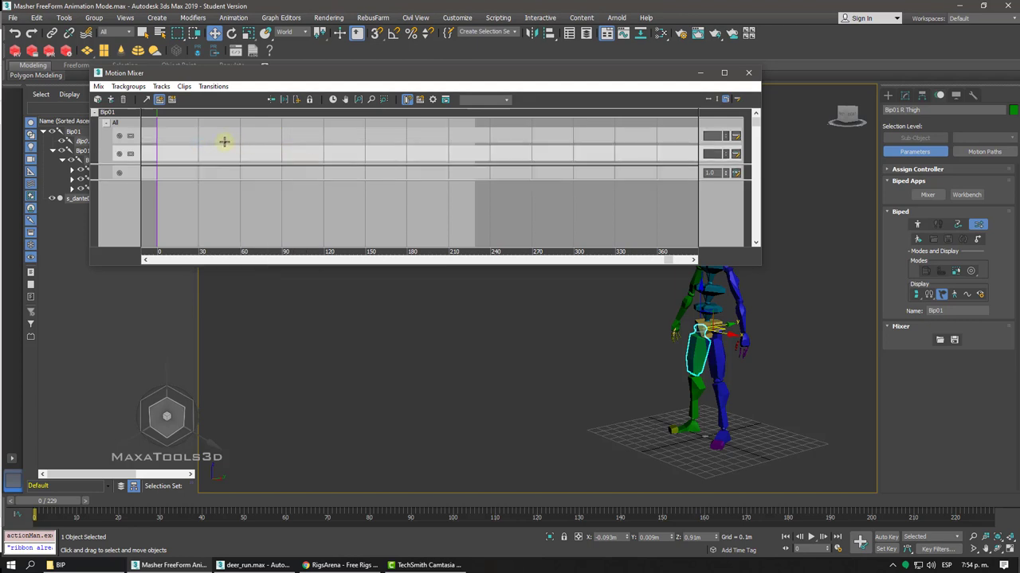
pyautogui.rightClick(179, 159)
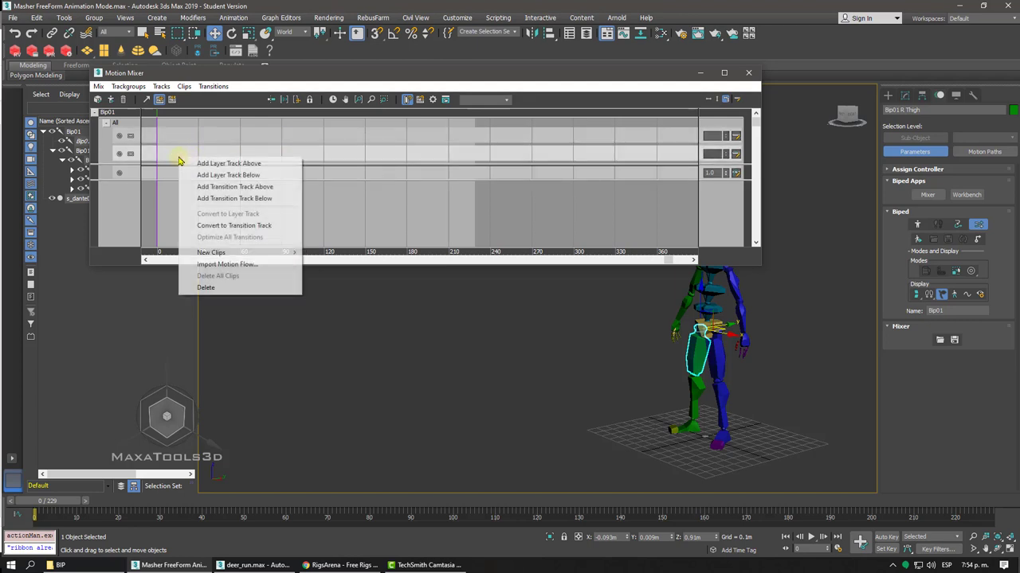
# - Preview clips in the Run folder and load RunLoopC.bip onto the track
pyautogui.click(316, 262)
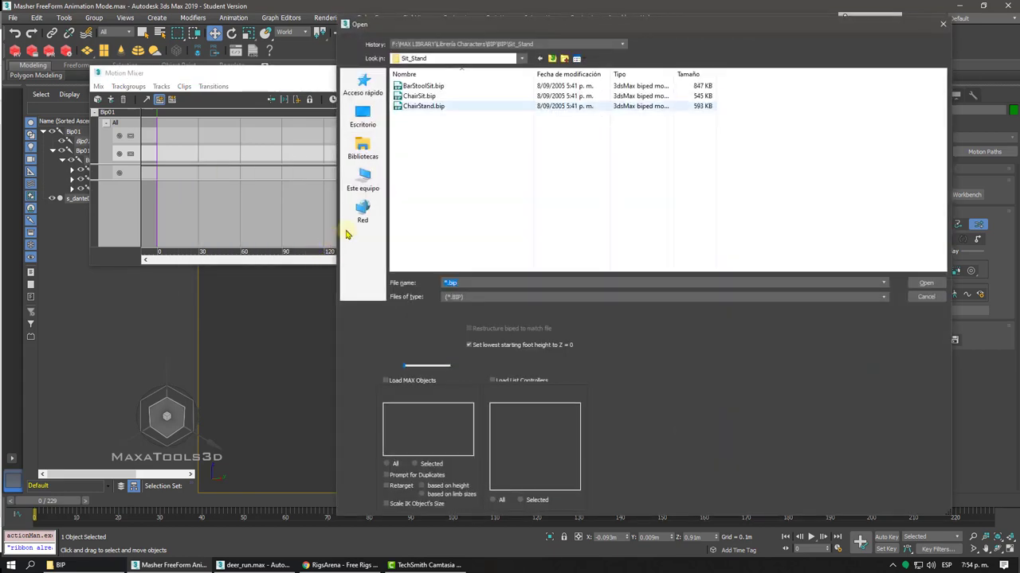
pyautogui.click(550, 60)
pyautogui.scroll(-1, 423, 215)
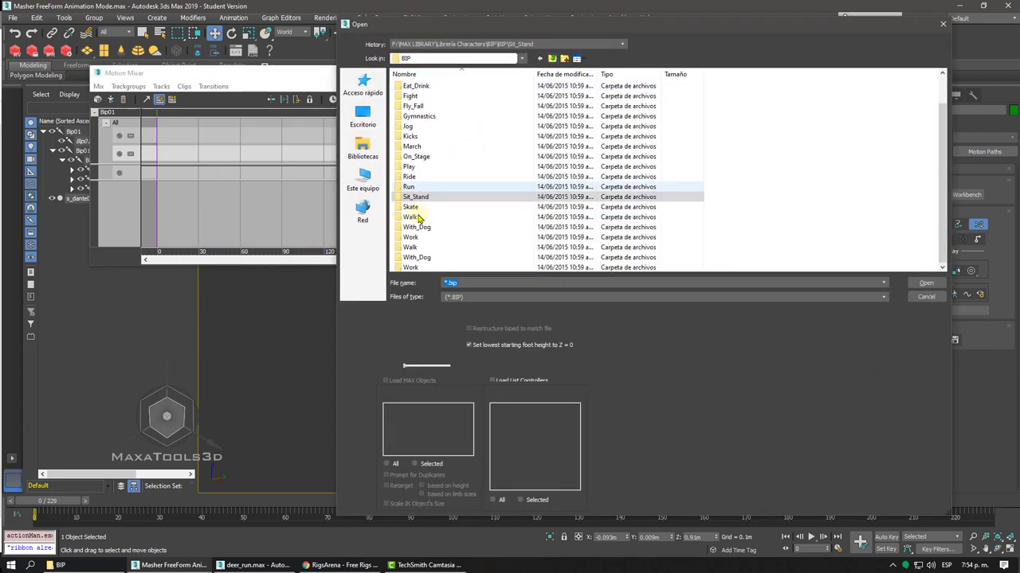
pyautogui.doubleClick(409, 187)
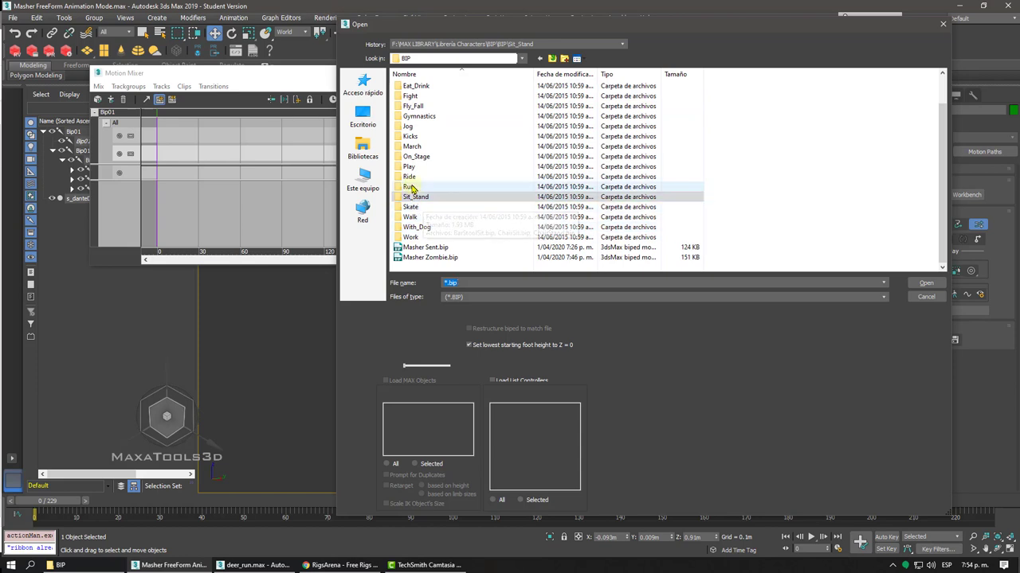
pyautogui.click(414, 97)
pyautogui.click(414, 106)
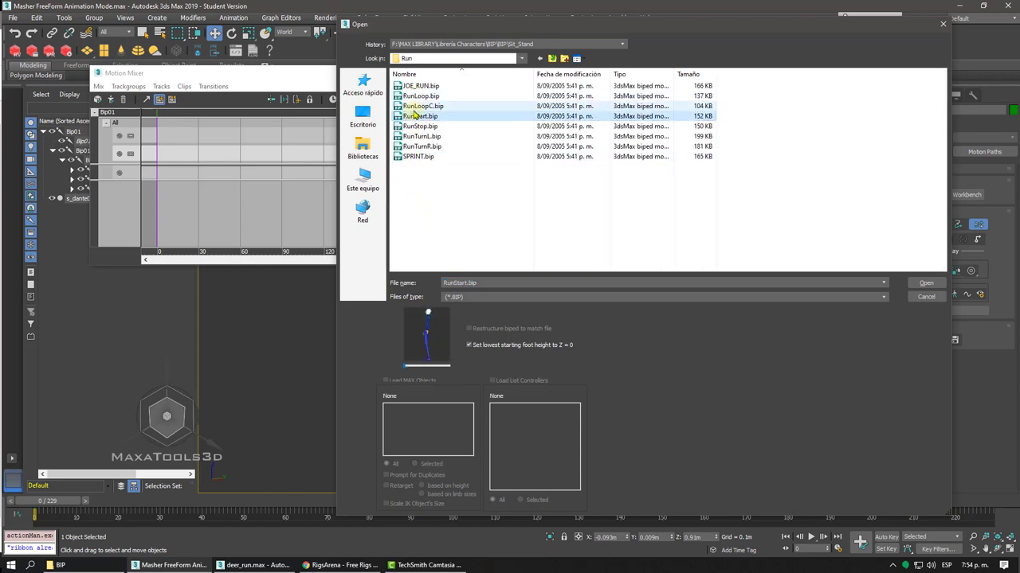
pyautogui.click(410, 125)
pyautogui.click(412, 116)
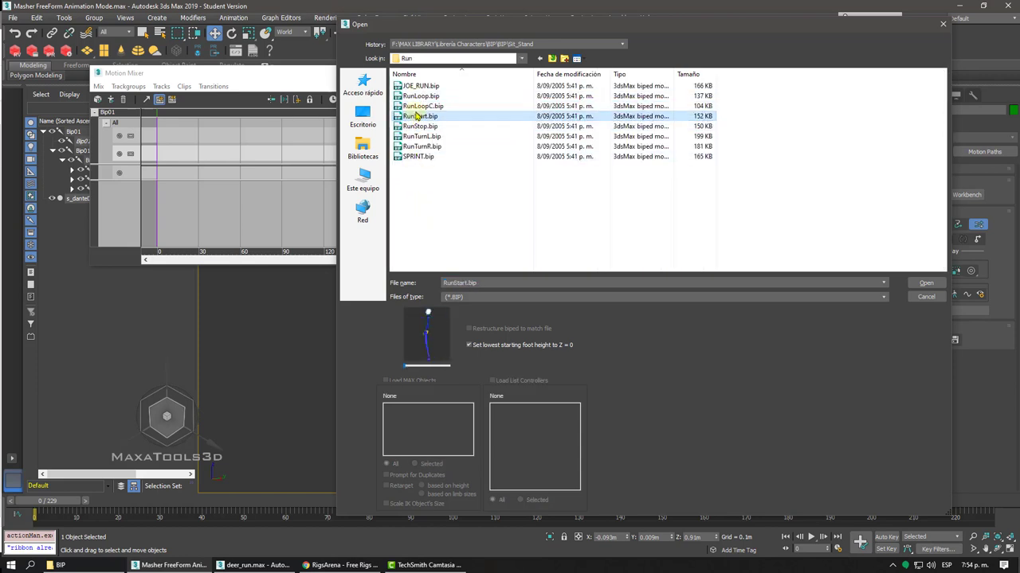
pyautogui.click(423, 107)
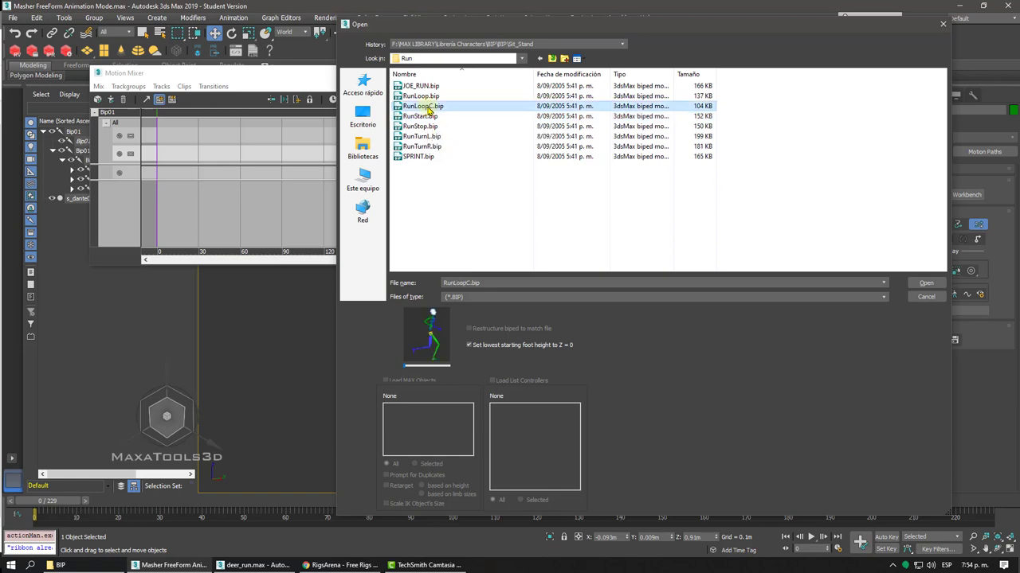
pyautogui.click(920, 283)
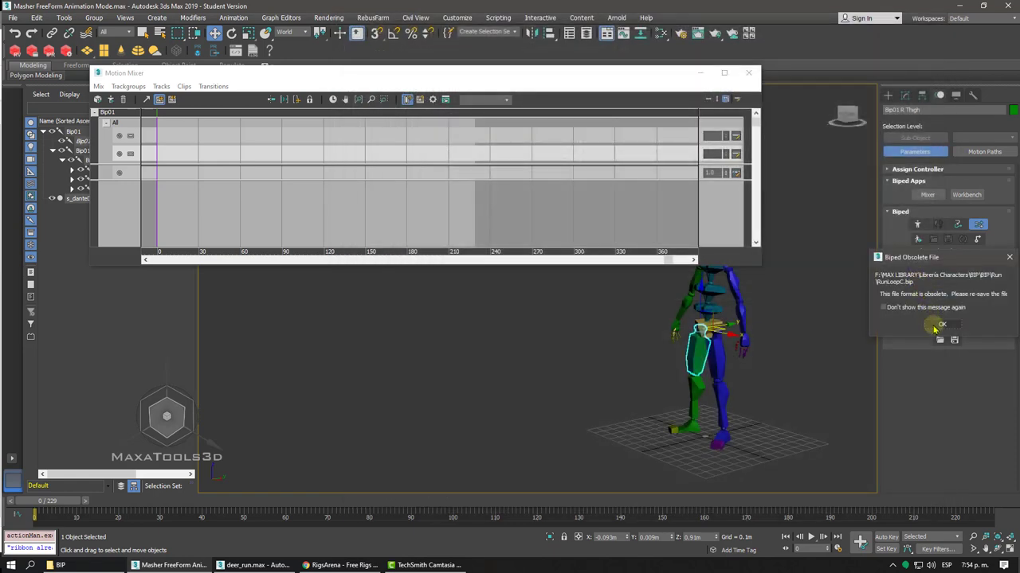
pyautogui.click(940, 325)
# - Add RunStop.bip as another clip and scrub the mix to frame 6
pyautogui.rightClick(172, 154)
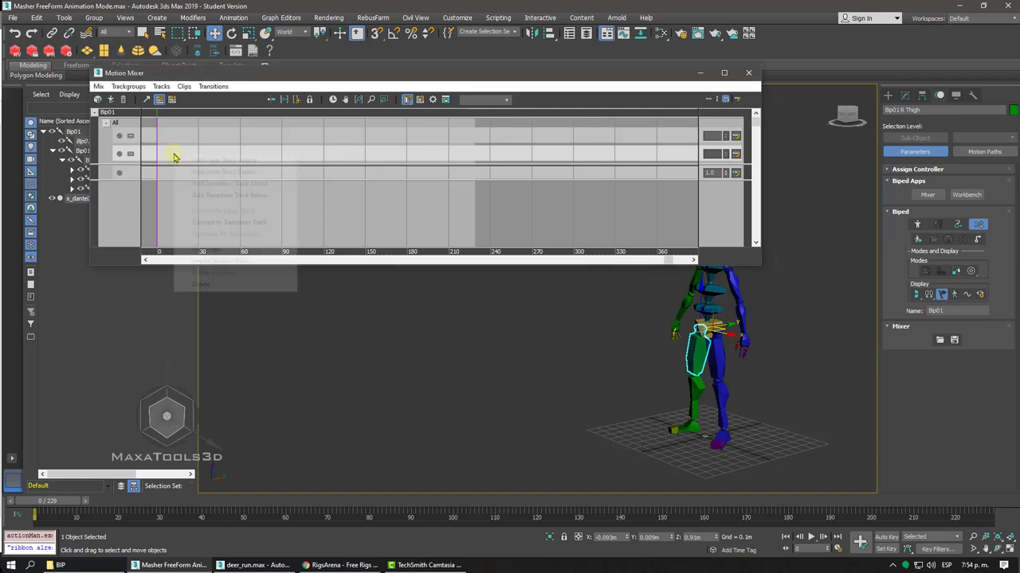
pyautogui.moveTo(231, 250)
pyautogui.click(352, 251)
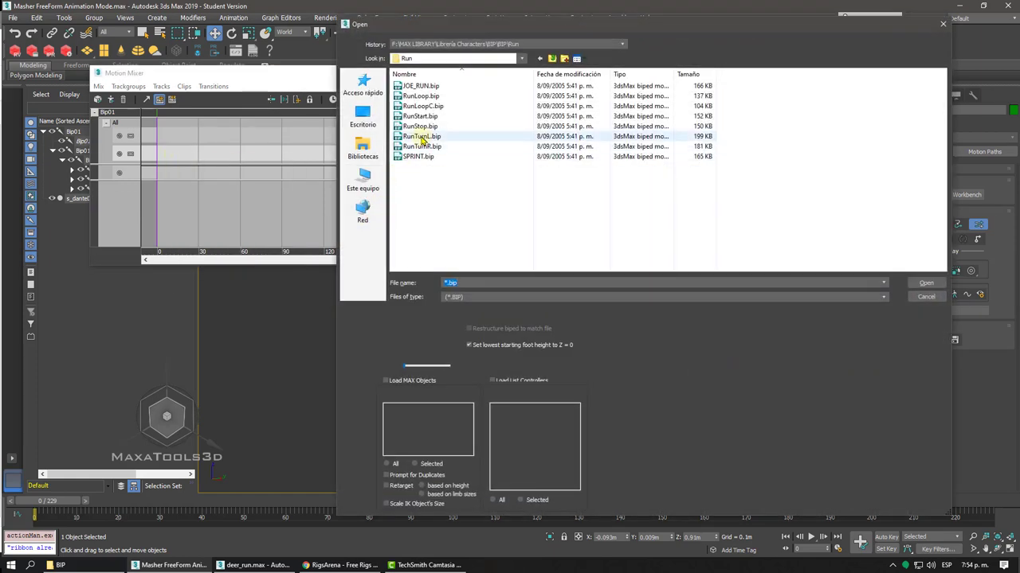
pyautogui.click(417, 137)
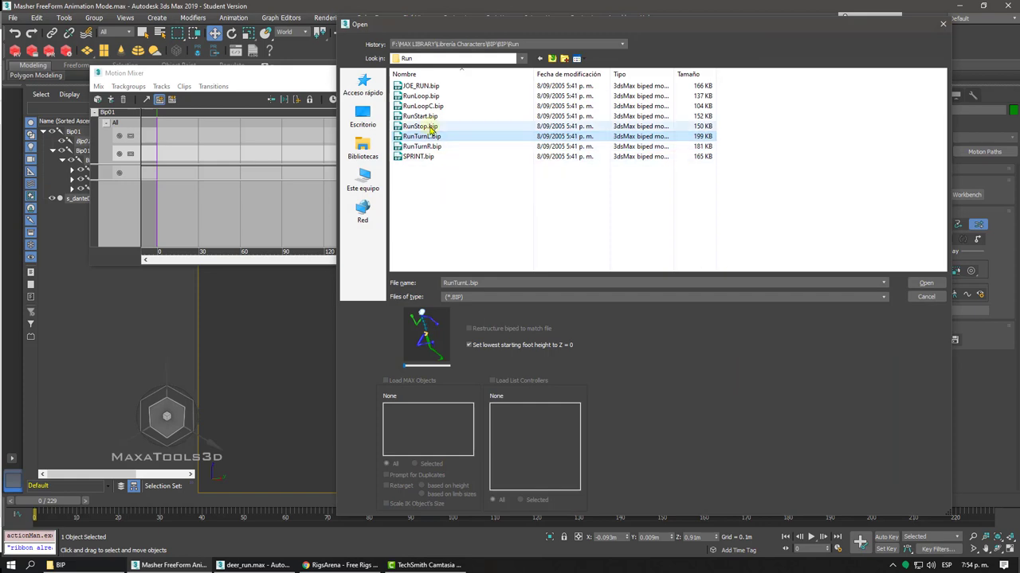
pyautogui.press('Up')
pyautogui.click(921, 283)
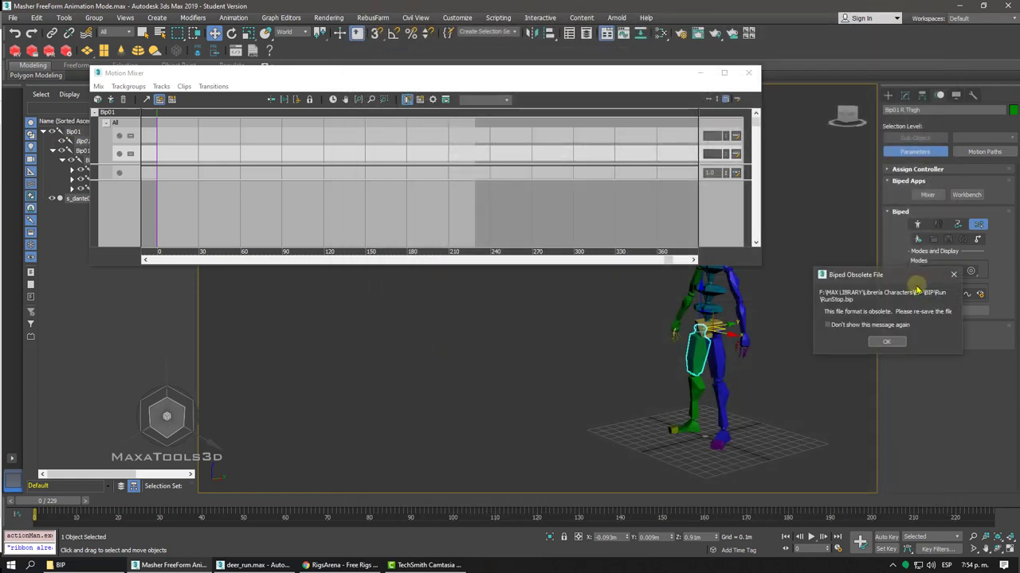
pyautogui.click(889, 342)
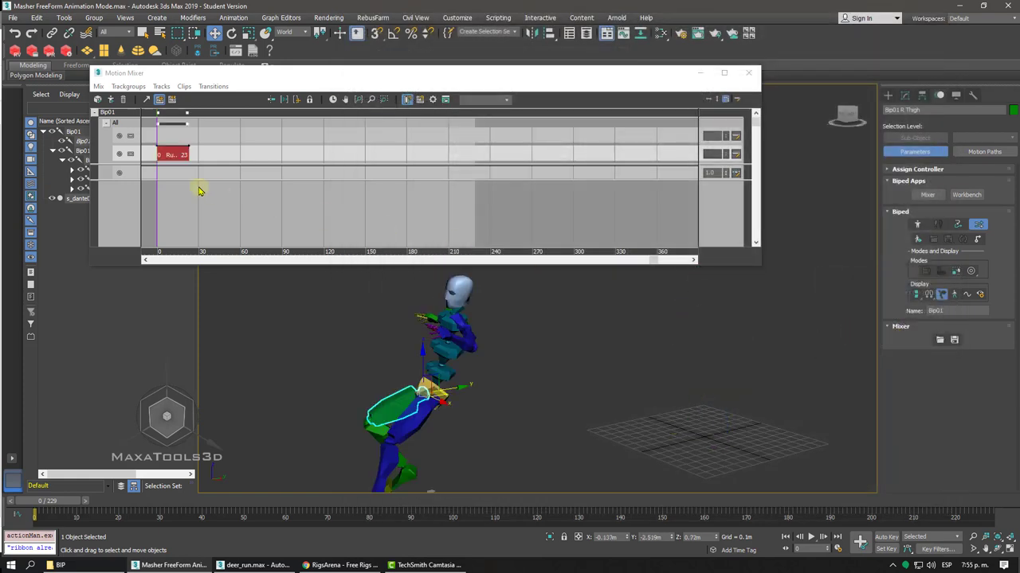
pyautogui.moveTo(161, 199)
pyautogui.mouseDown()
pyautogui.moveTo(193, 202)
pyautogui.moveTo(165, 209)
pyautogui.mouseUp()
# - Remove the RunStop clip and load JOE_RUN.bip onto the track at frames 0–198
pyautogui.press('Delete')
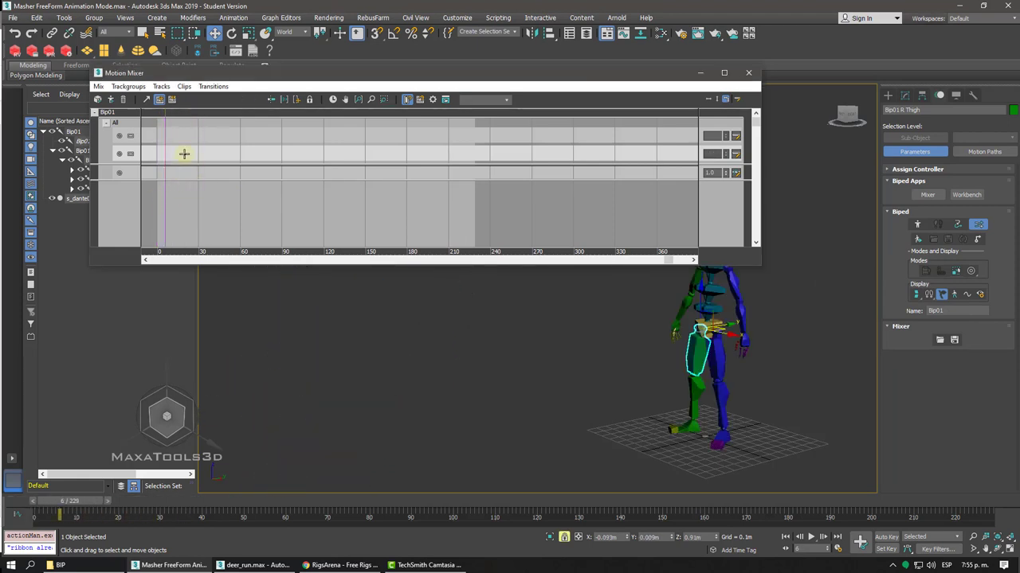
pyautogui.rightClick(183, 155)
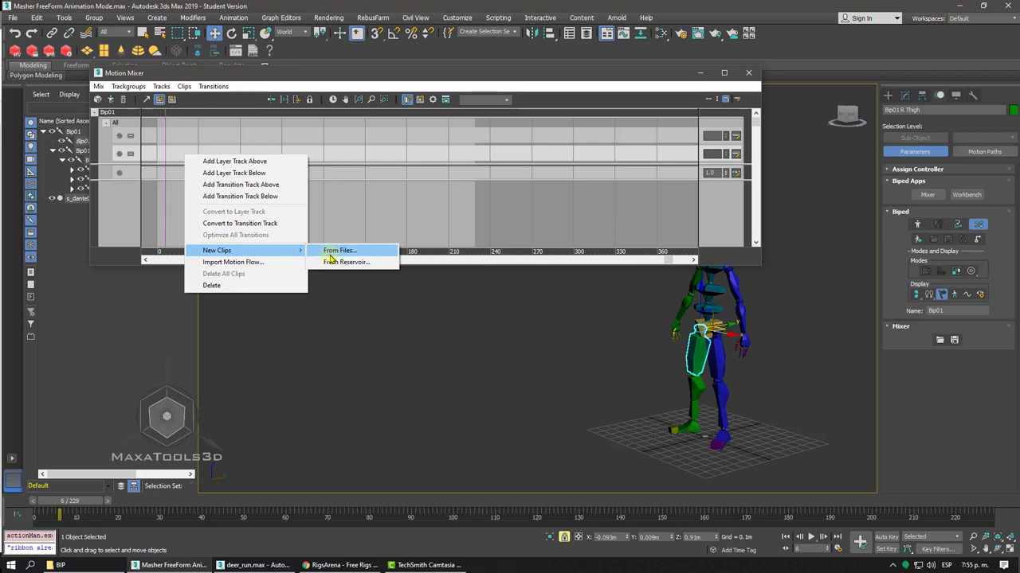
pyautogui.click(329, 252)
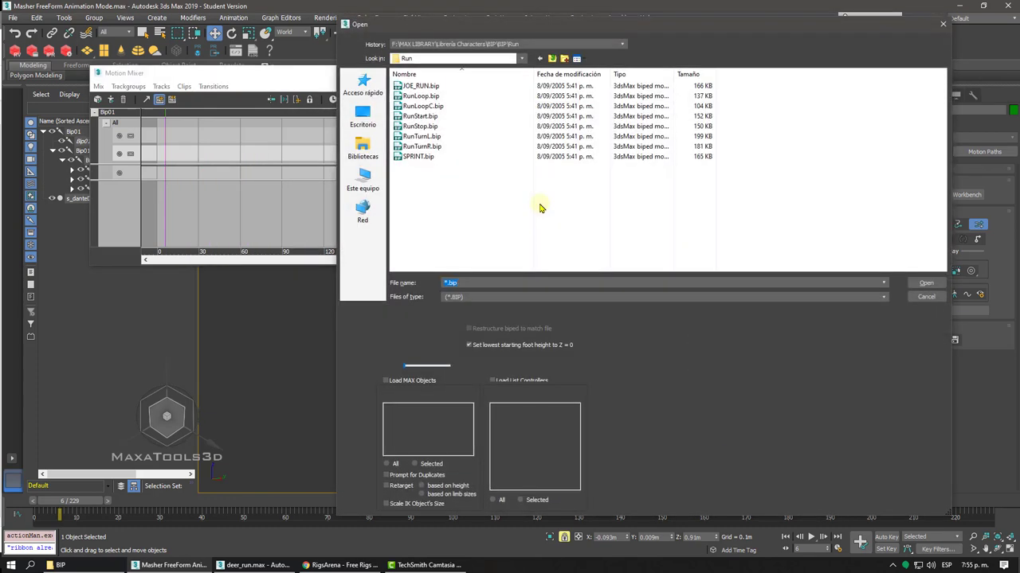
pyautogui.click(420, 87)
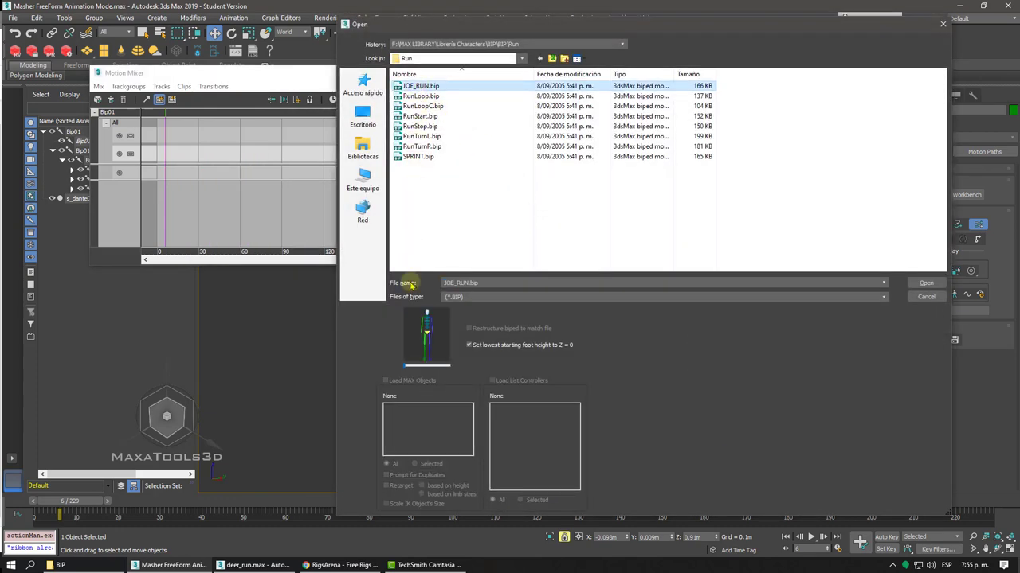
pyautogui.moveTo(408, 367); pyautogui.dragTo(422, 371)
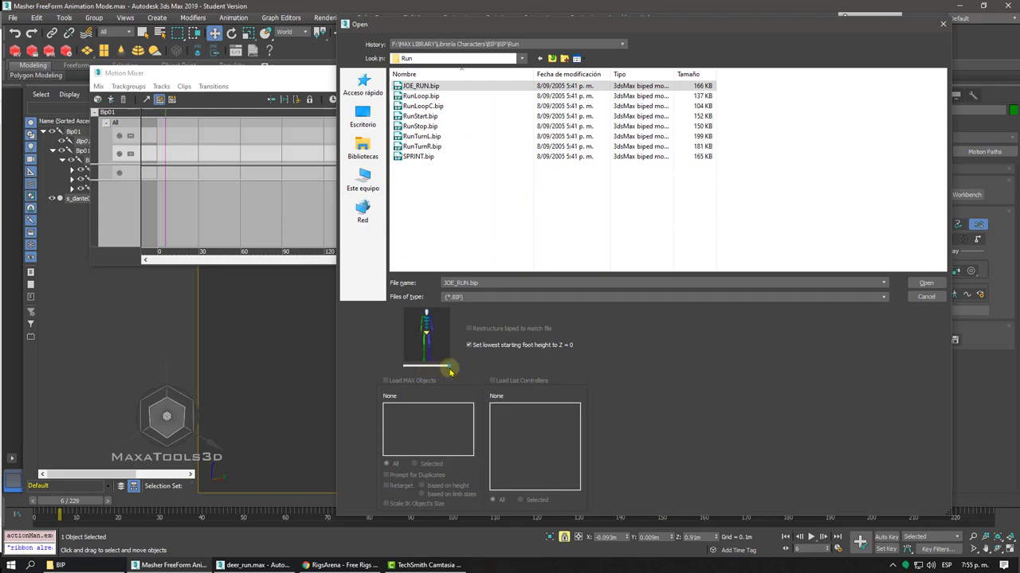
pyautogui.click(926, 283)
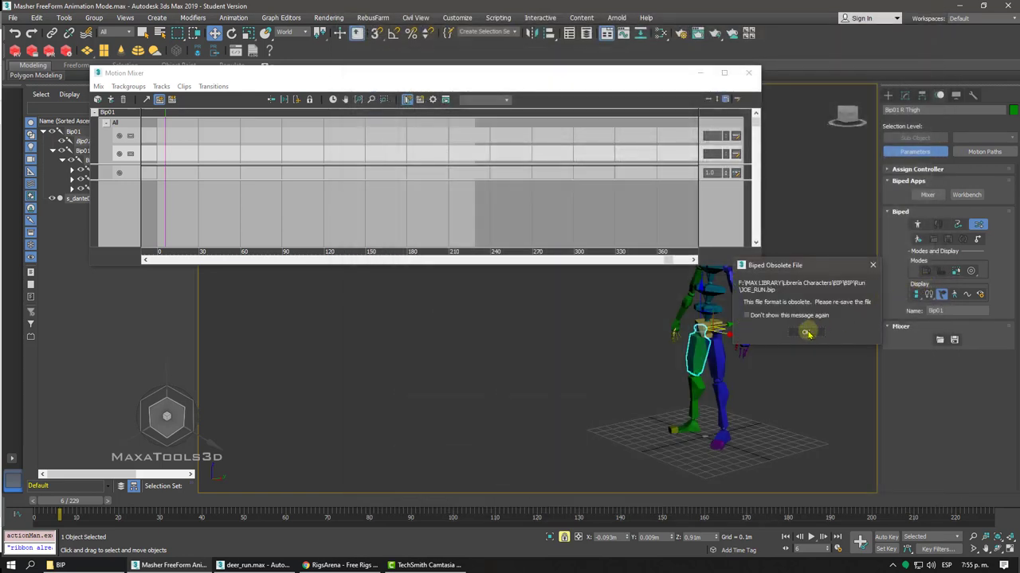
pyautogui.click(805, 333)
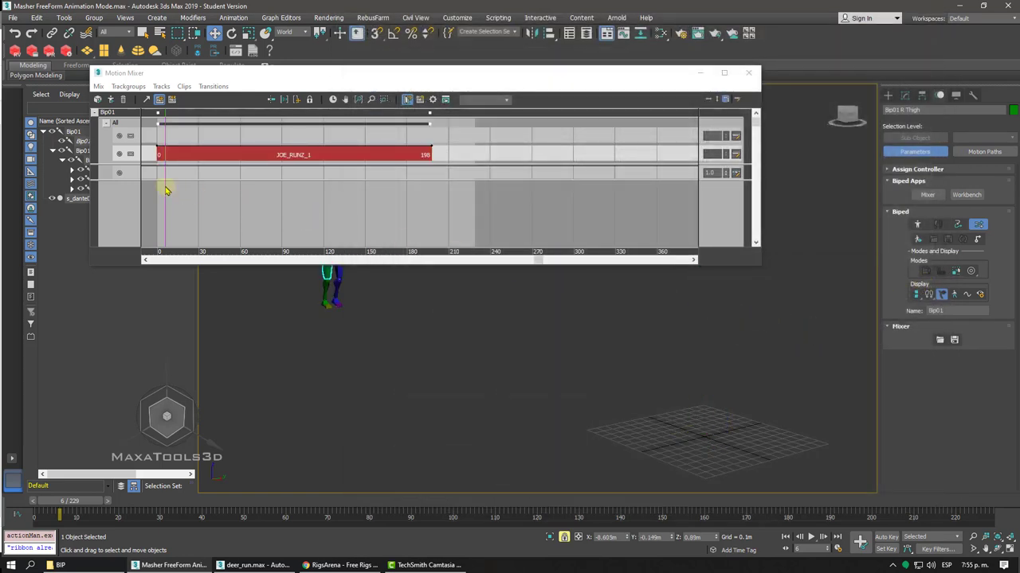
# - Scrub and play the JOE_RUN running motion, then rewind to frame 0
pyautogui.moveTo(166, 190)
pyautogui.mouseDown()
pyautogui.moveTo(337, 212)
pyautogui.moveTo(200, 205)
pyautogui.mouseUp()
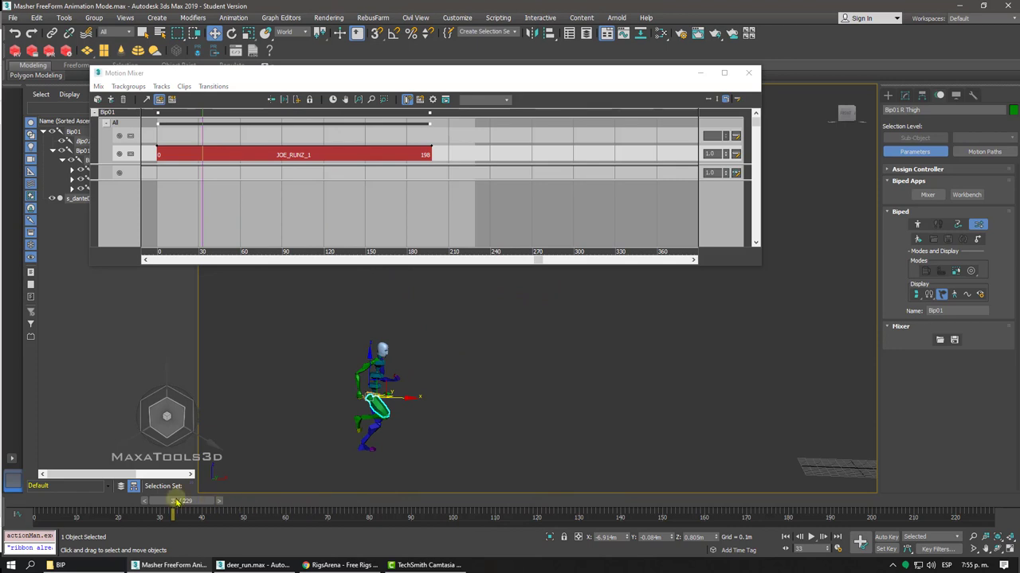
pyautogui.moveTo(176, 502); pyautogui.dragTo(38, 502)
pyautogui.click(810, 536)
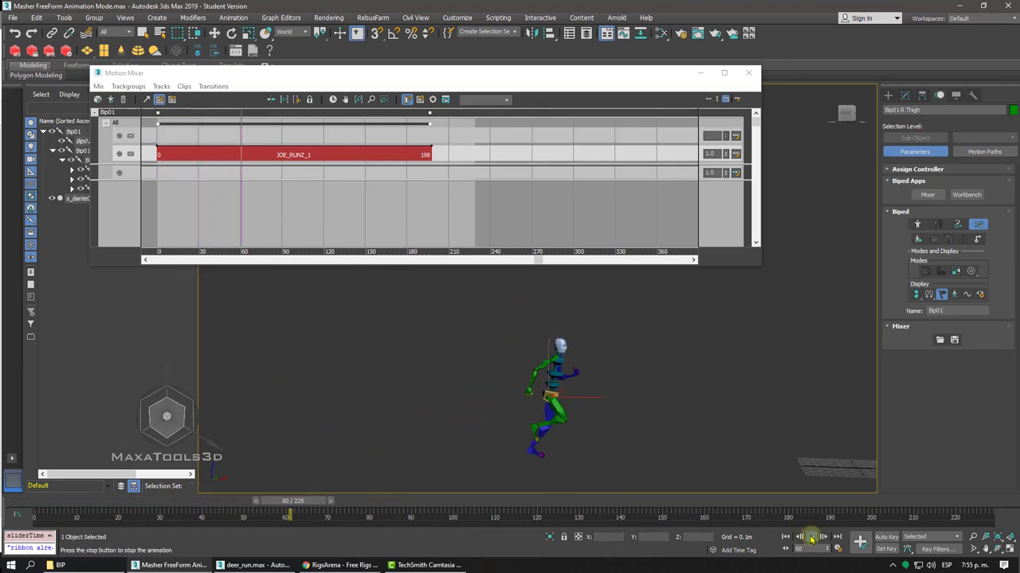
pyautogui.click(809, 537)
pyautogui.moveTo(348, 500); pyautogui.dragTo(34, 500)
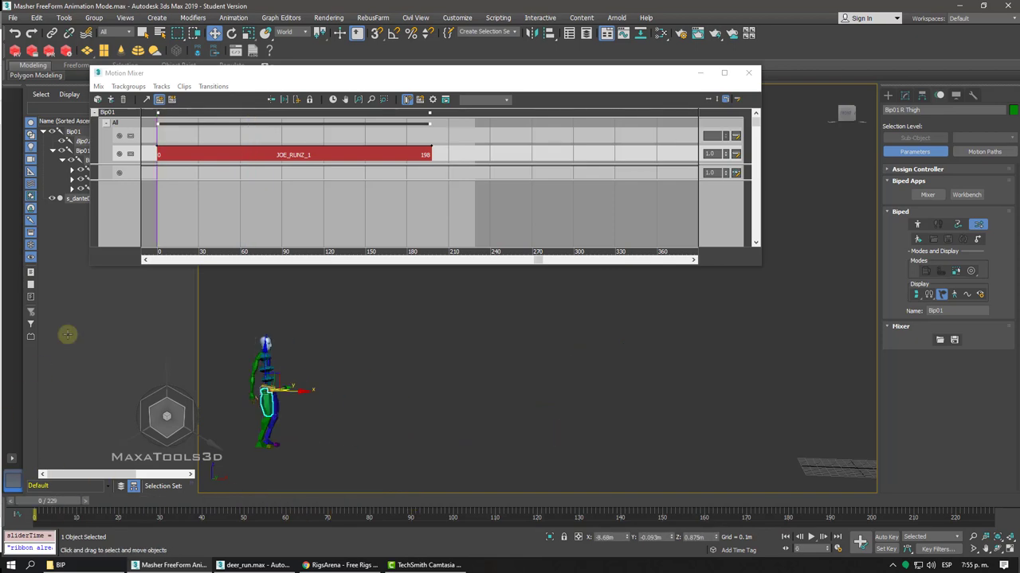
# - Start a new clip from file and browse up to the BIP library's Fight folder
pyautogui.rightClick(226, 138)
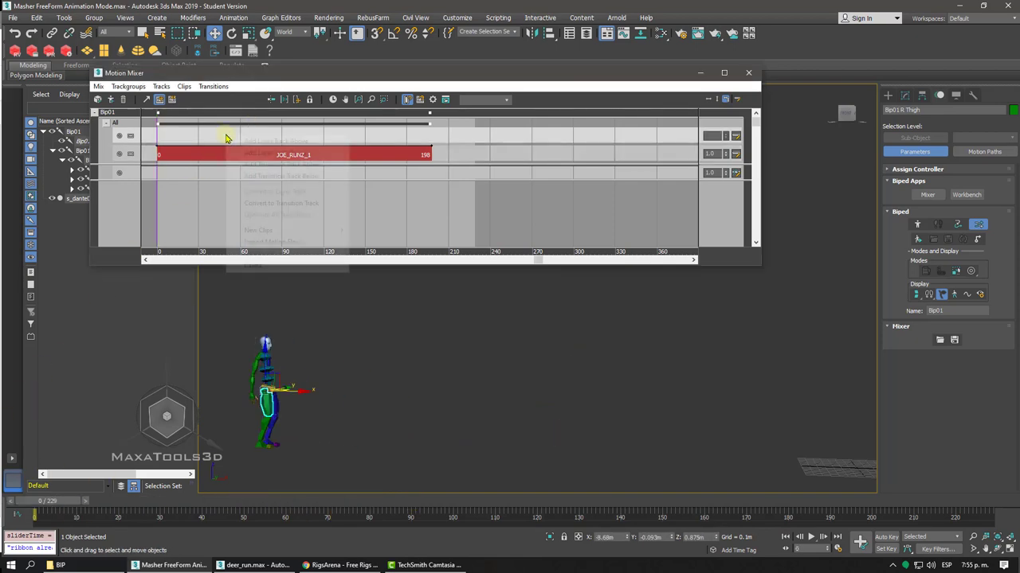
pyautogui.moveTo(258, 229)
pyautogui.click(373, 229)
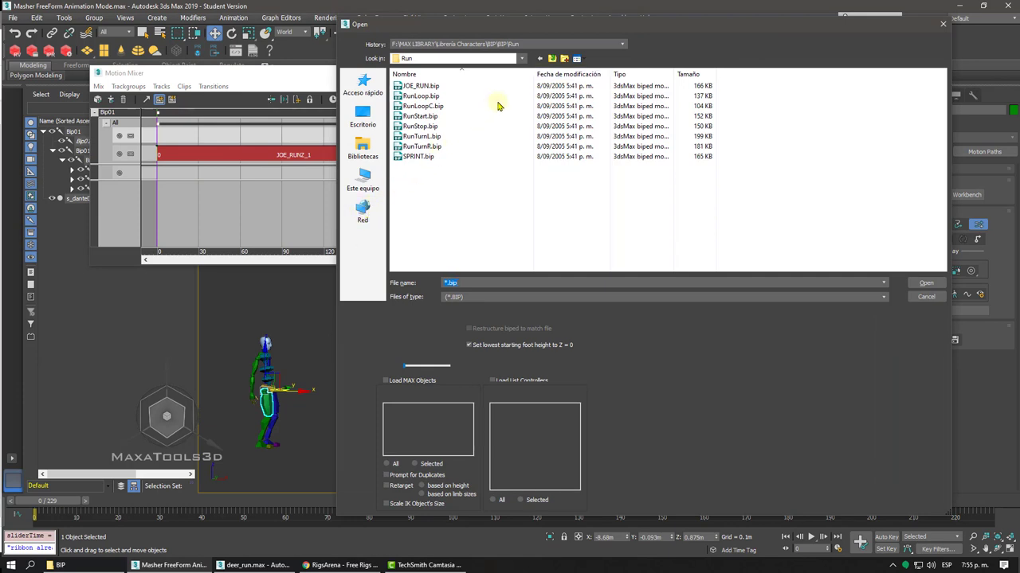
pyautogui.click(551, 59)
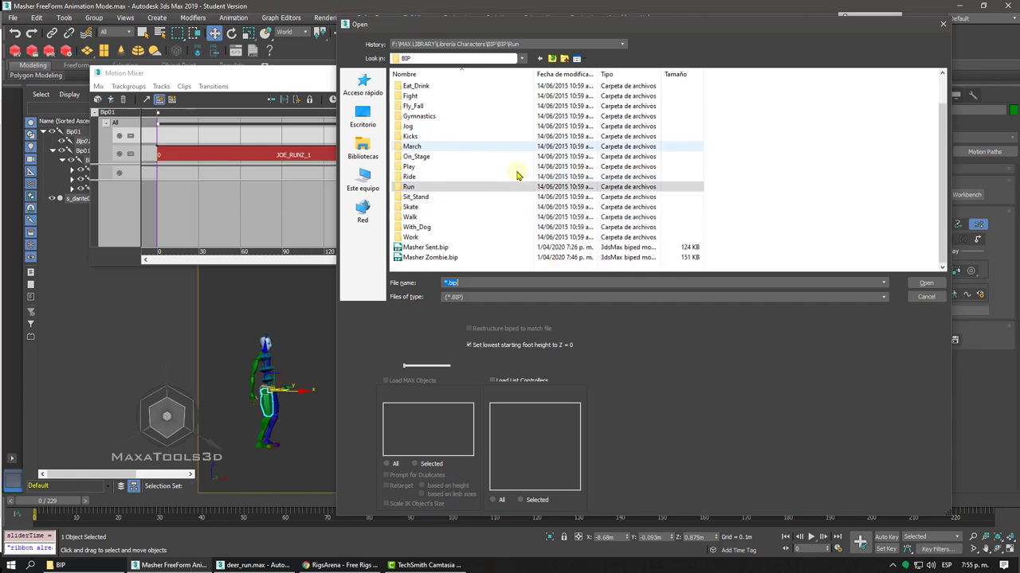
pyautogui.doubleClick(425, 127)
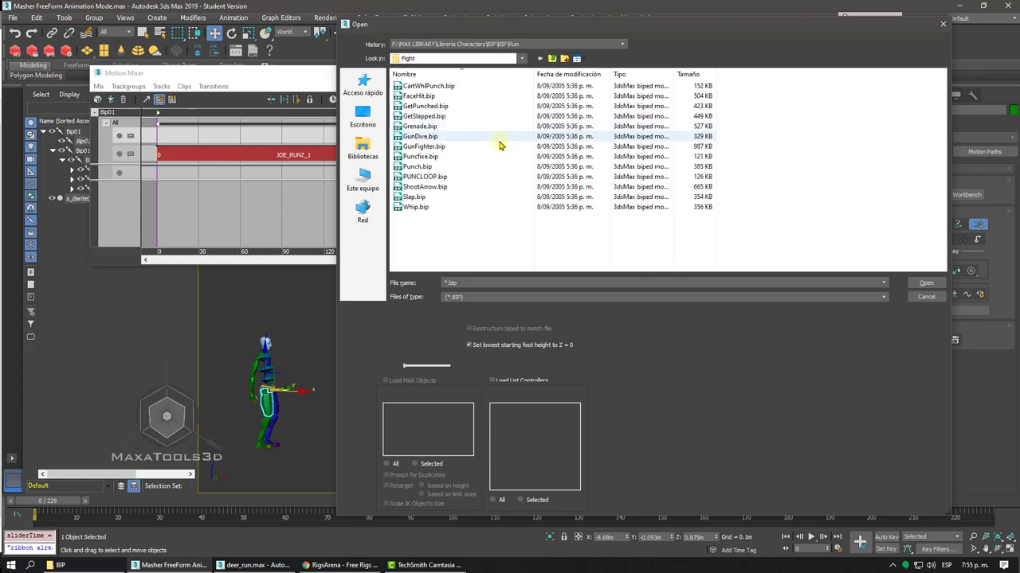
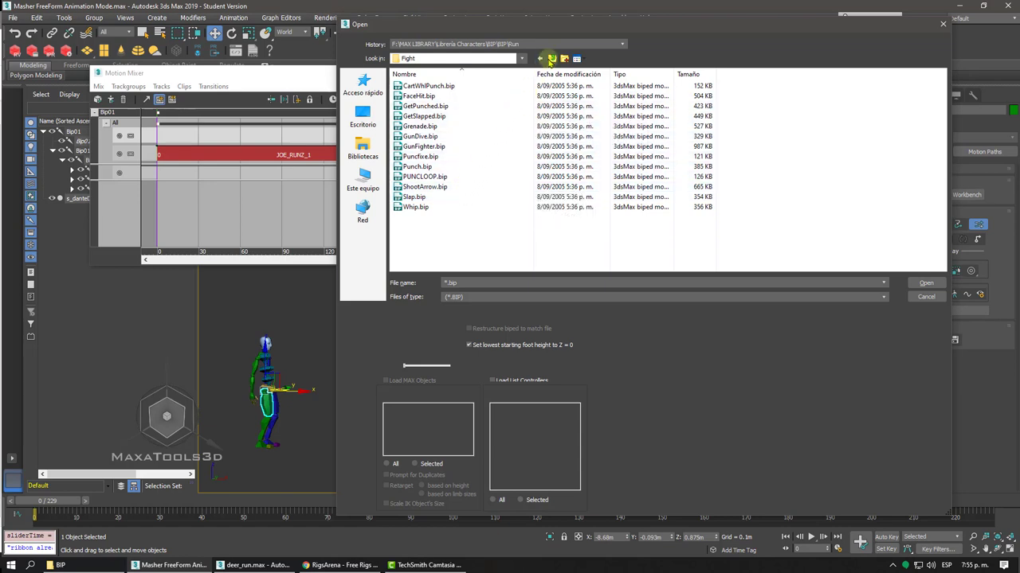
# - Browse the Gymnastics BIP folder, previewing the AthleteStretch and Excercise motions
pyautogui.click(551, 59)
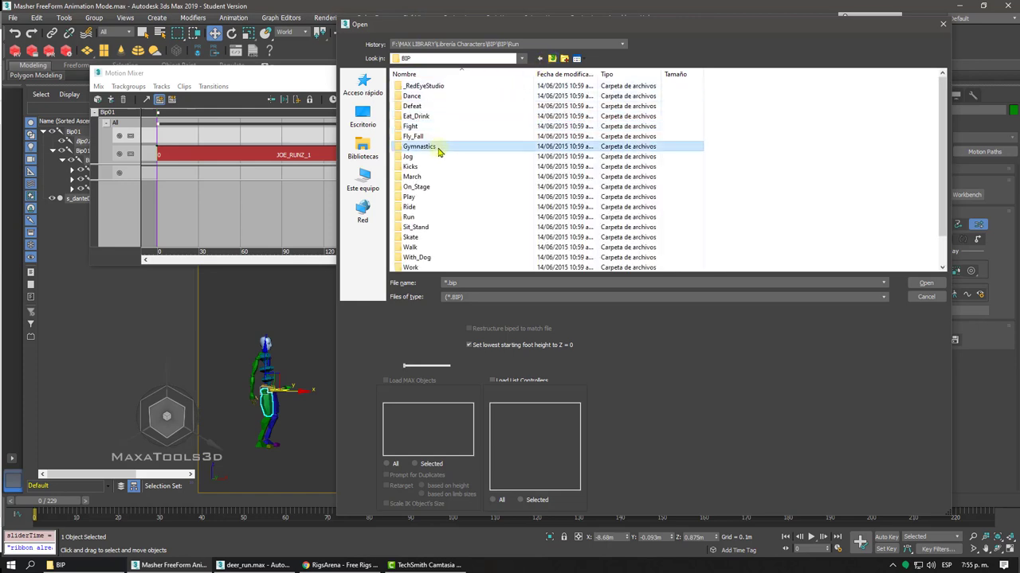
pyautogui.doubleClick(438, 150)
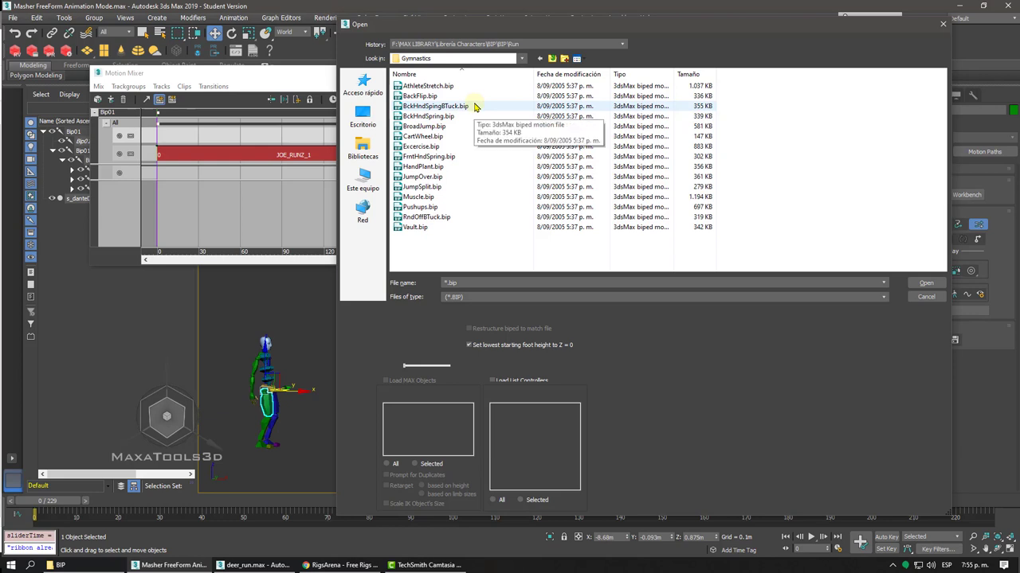
pyautogui.click(421, 95)
pyautogui.click(429, 88)
pyautogui.click(428, 116)
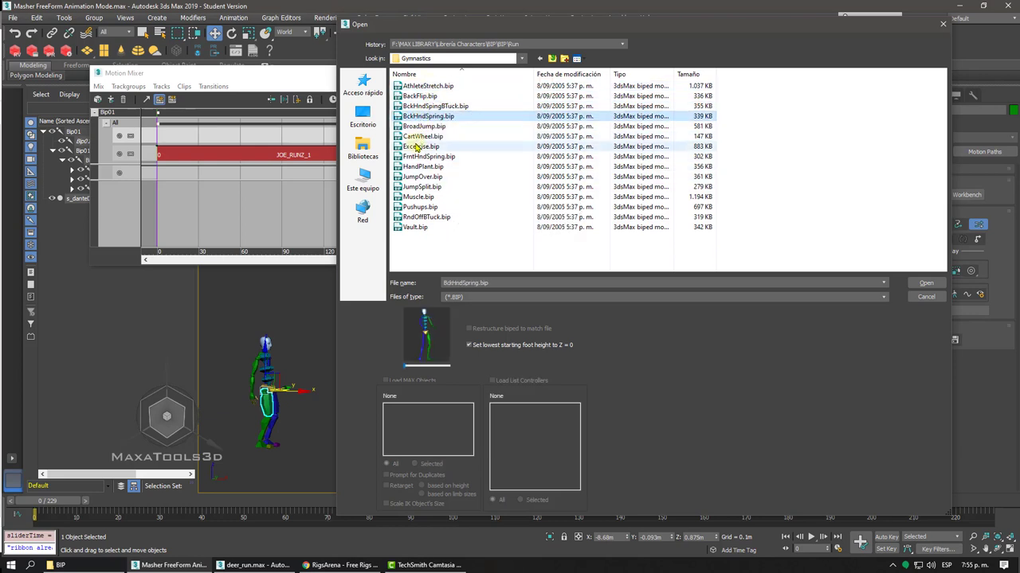
pyautogui.click(420, 146)
# - Pick Puncfixe.bip in the Fight folder, scrub its preview, and load it into the mixer
pyautogui.click(551, 58)
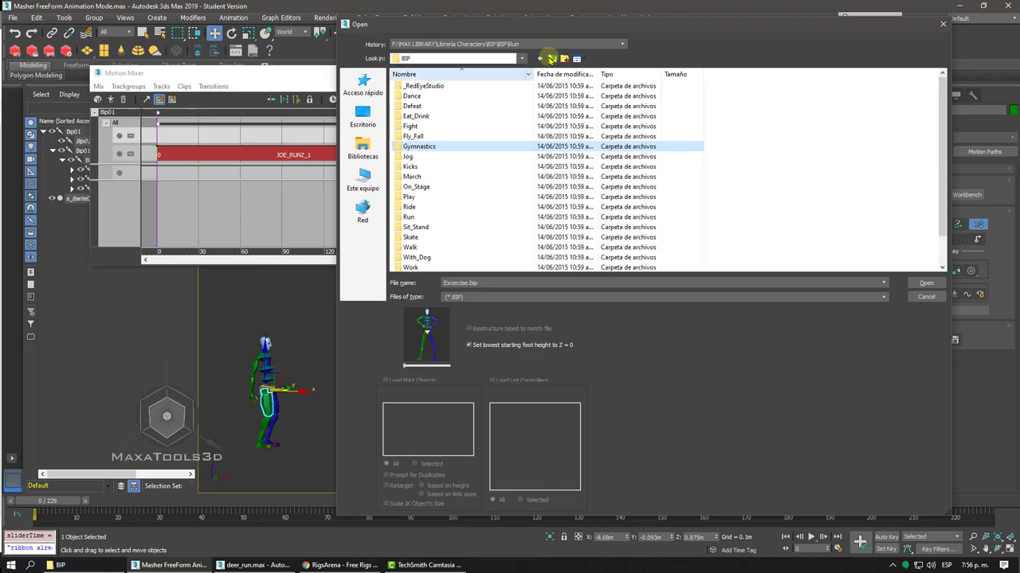
pyautogui.doubleClick(418, 128)
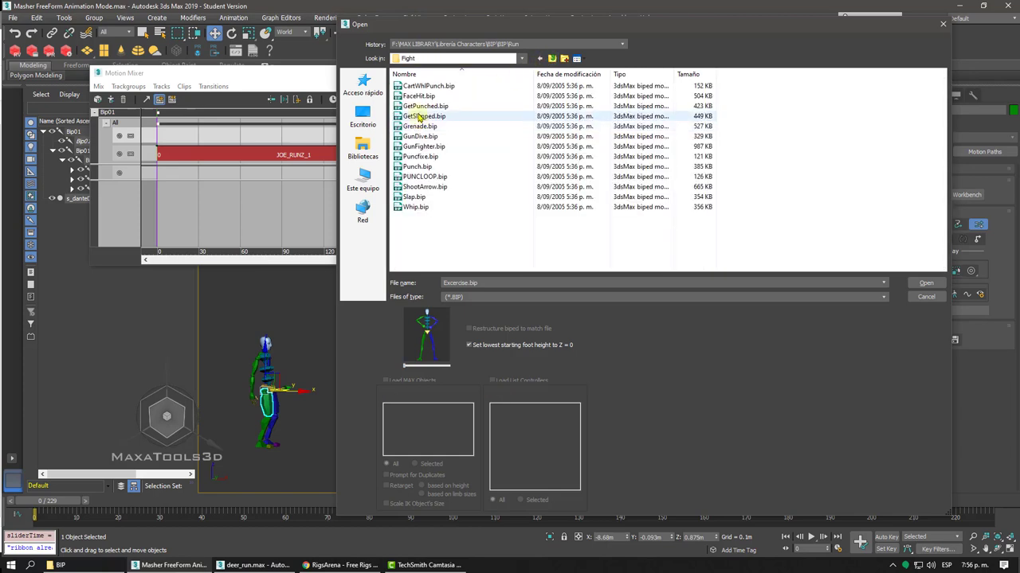
pyautogui.click(419, 116)
pyautogui.click(419, 136)
pyautogui.click(413, 157)
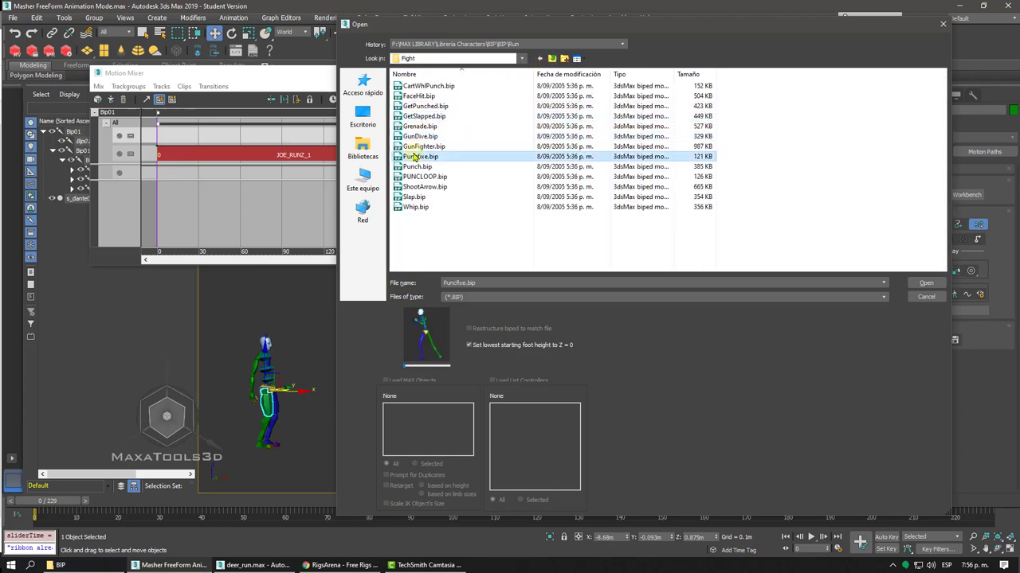
pyautogui.moveTo(404, 369); pyautogui.dragTo(419, 367)
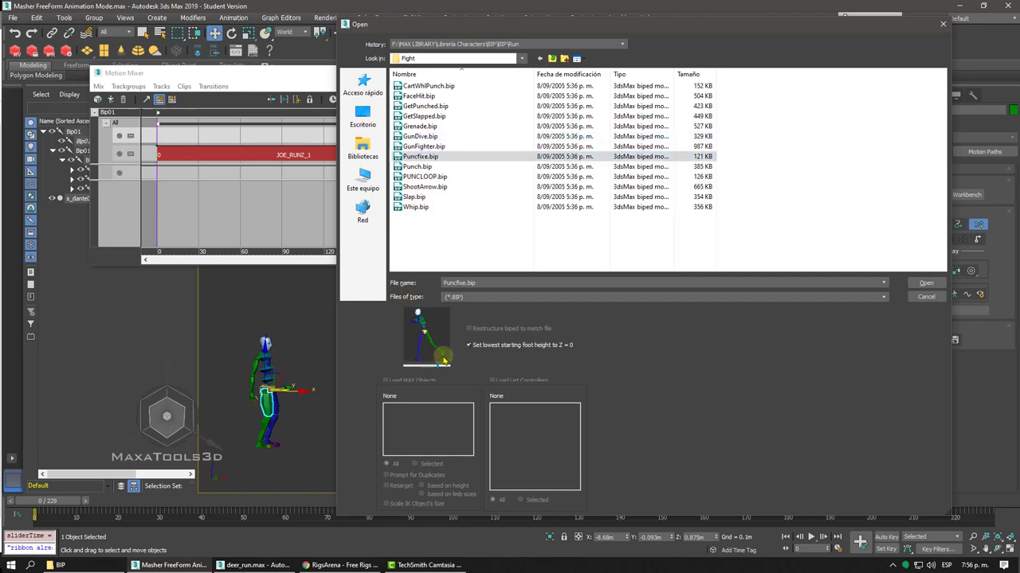
pyautogui.click(922, 285)
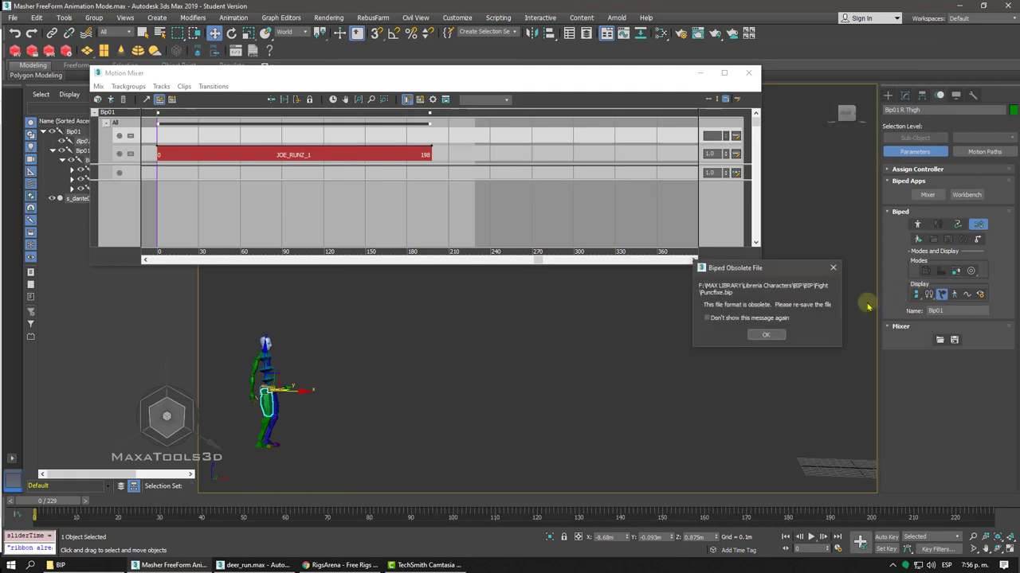
# - Accept the obsolete-file warning, scrub through the run-into-punch motion, and return to frame 0
pyautogui.click(780, 334)
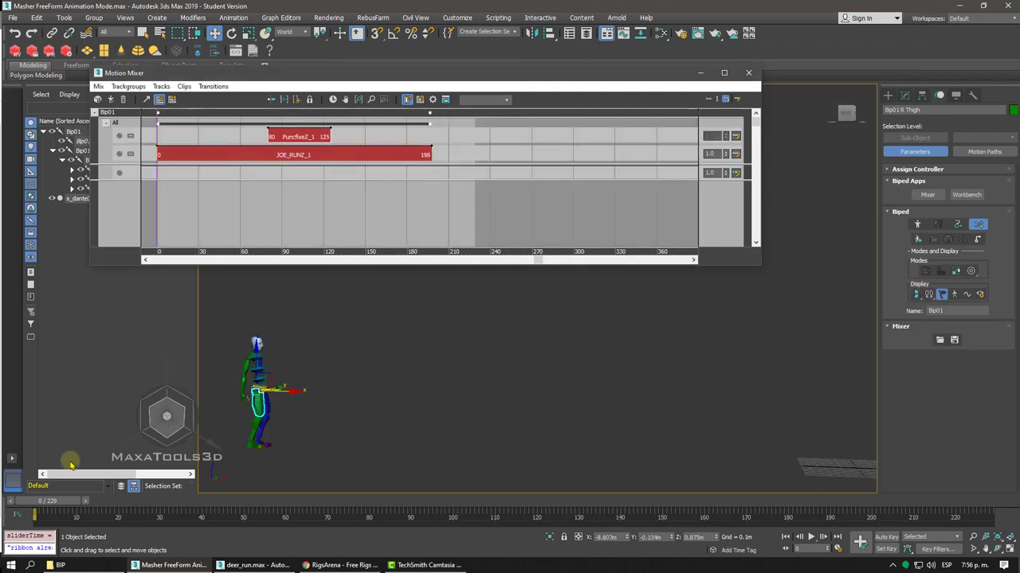
pyautogui.moveTo(34, 500); pyautogui.dragTo(420, 500)
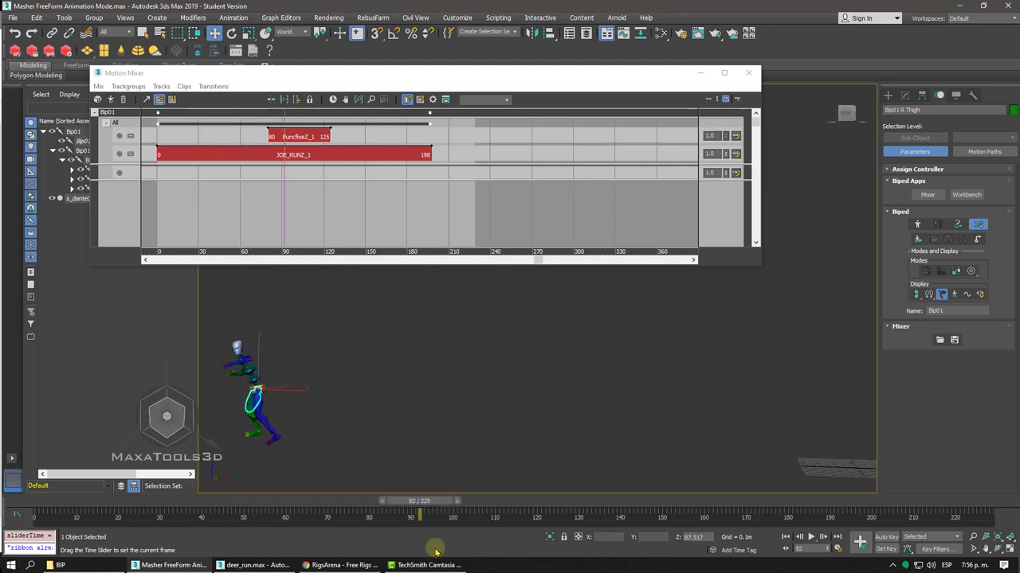
pyautogui.moveTo(436, 552); pyautogui.dragTo(223, 499)
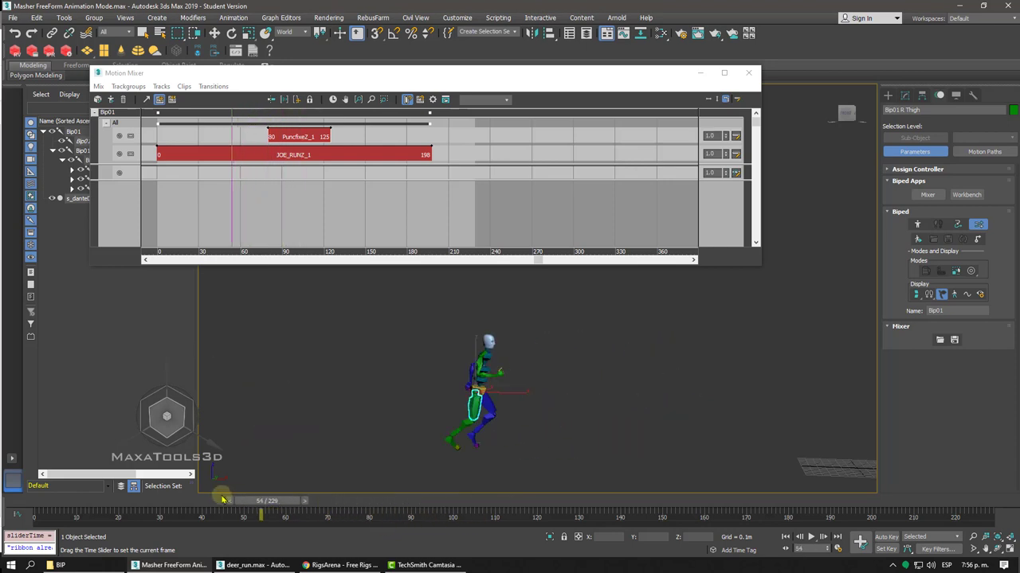
pyautogui.moveTo(223, 499); pyautogui.dragTo(0, 419)
pyautogui.press('w')
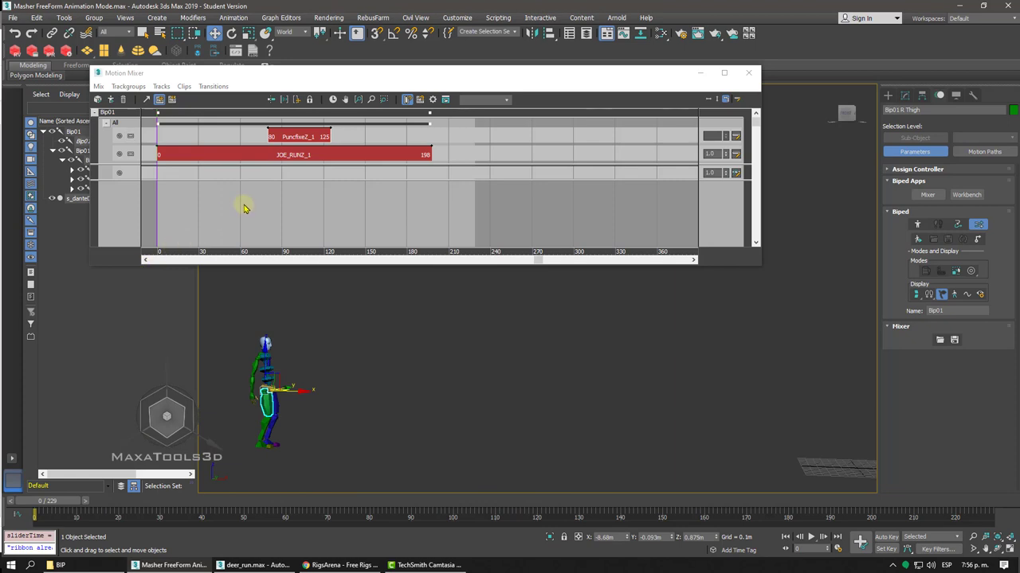
pyautogui.scroll(-3, 244, 208)
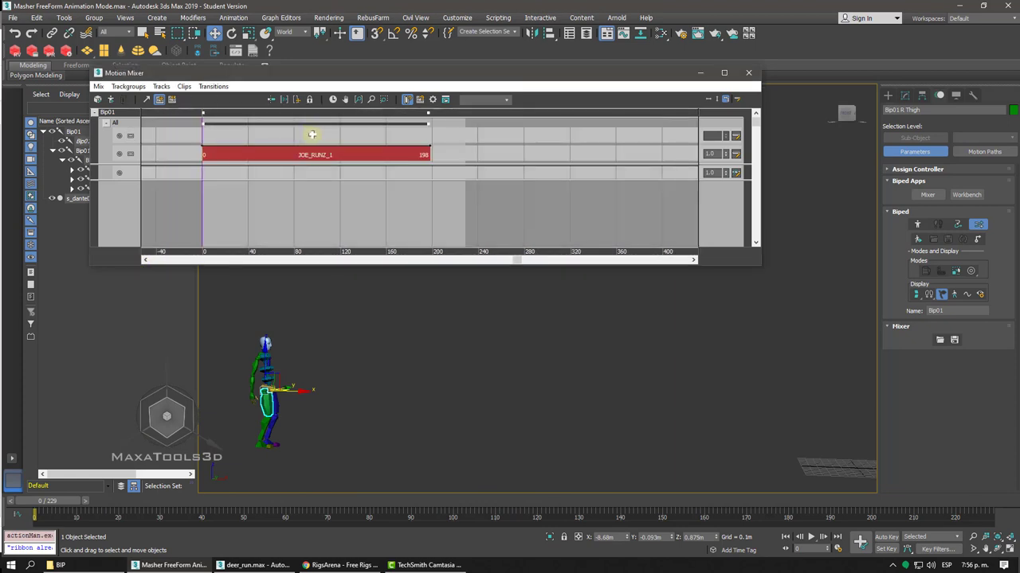
# - Add and delete an extra track, then undo the punch and run clips
pyautogui.rightClick(247, 135)
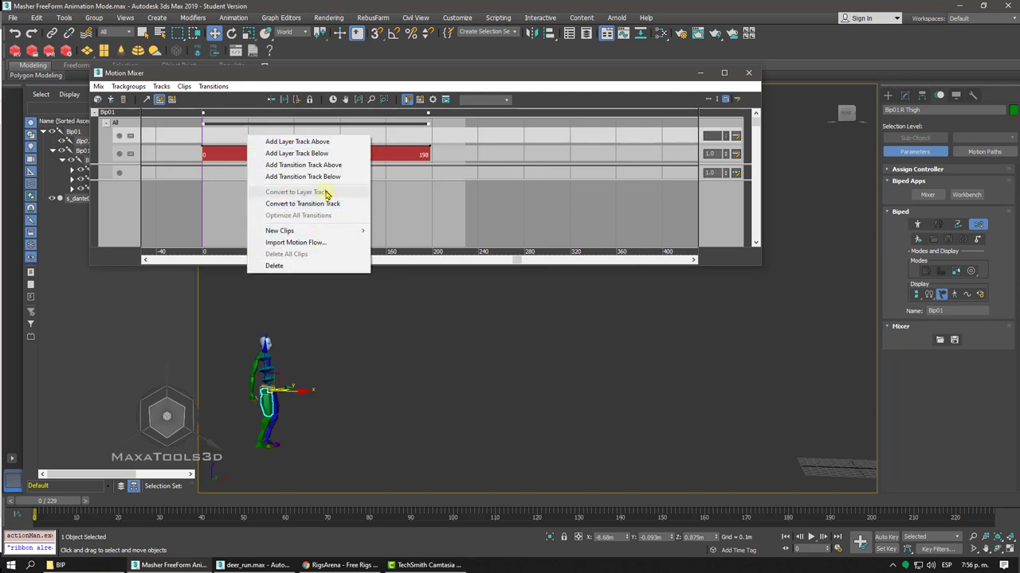
pyautogui.click(318, 167)
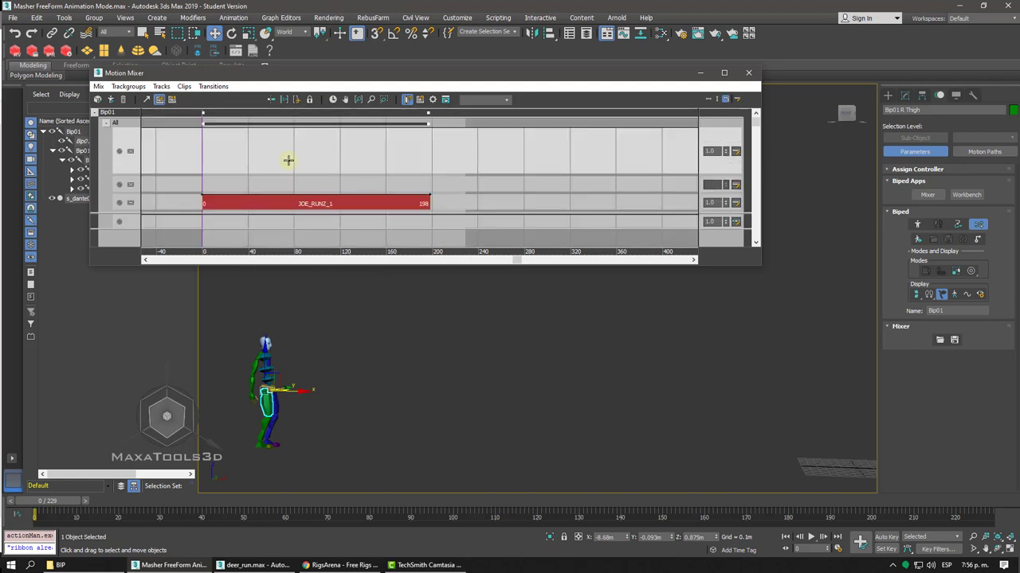
pyautogui.press('Delete')
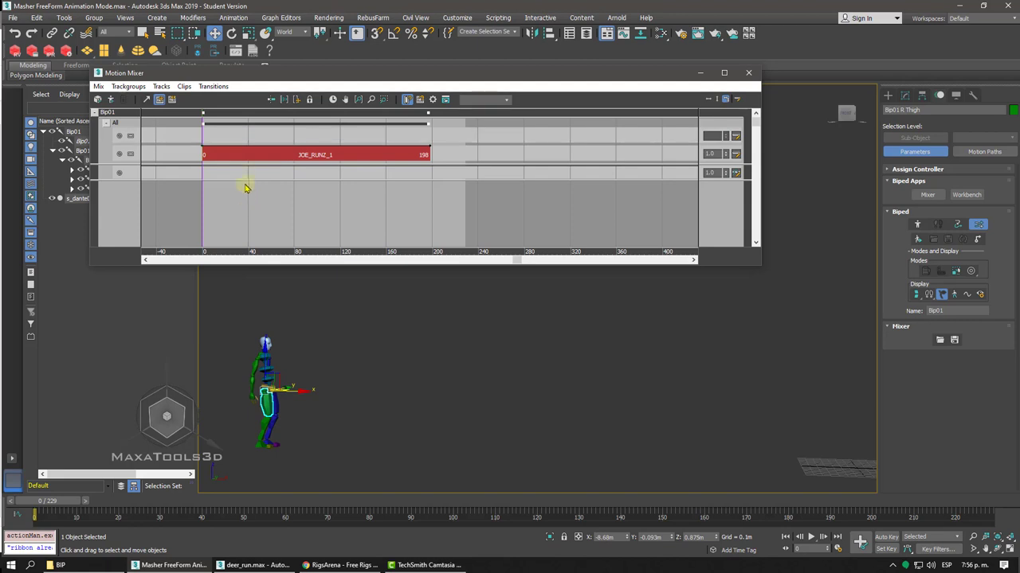
pyautogui.click(246, 139)
pyautogui.hotkey('ctrl', 'z')
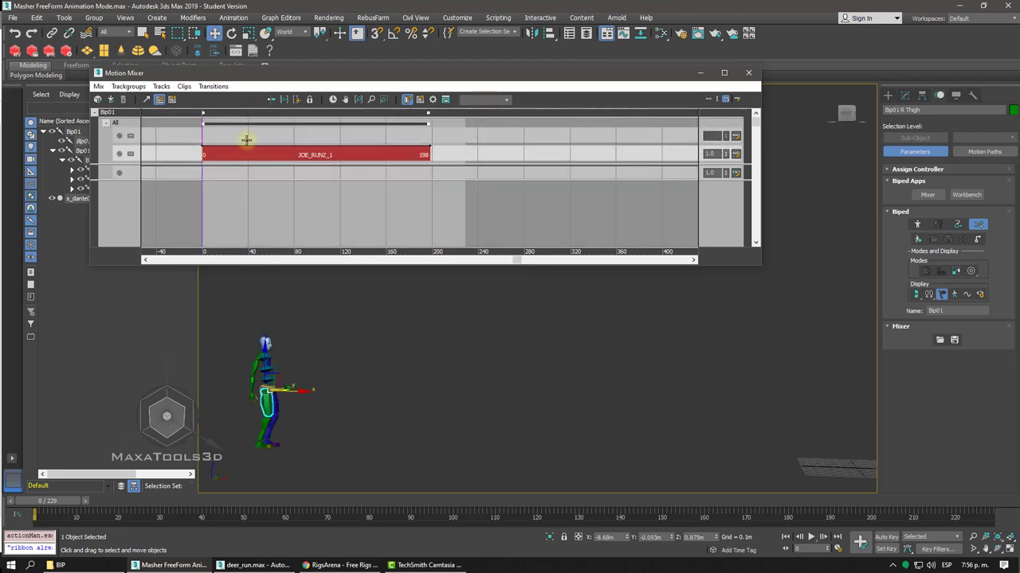
pyautogui.hotkey('ctrl', 'z')
pyautogui.hotkey('ctrl', 'z')
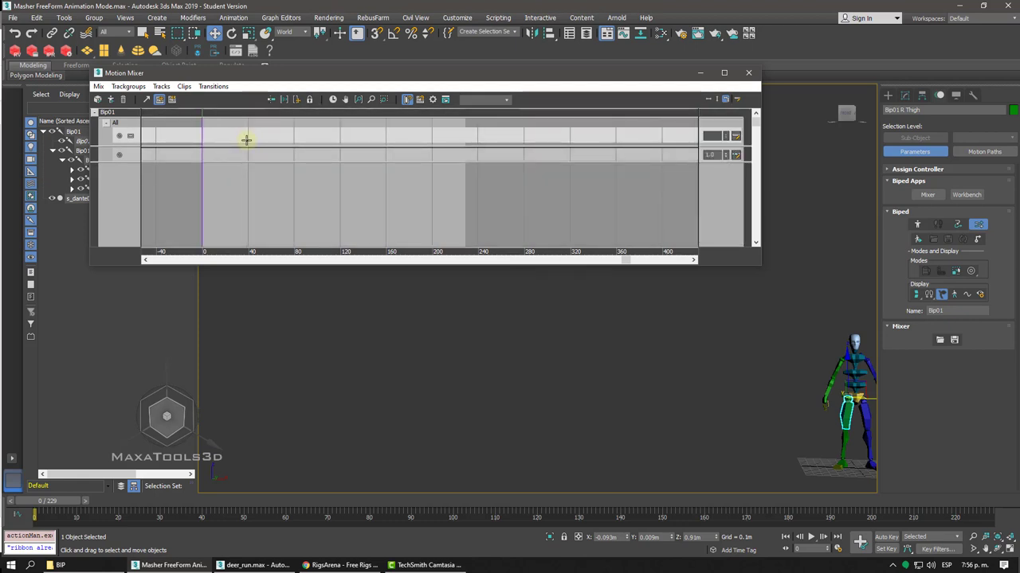
# - Add and undo another layer track, leaving the mixer tracks empty for new clips
pyautogui.rightClick(233, 132)
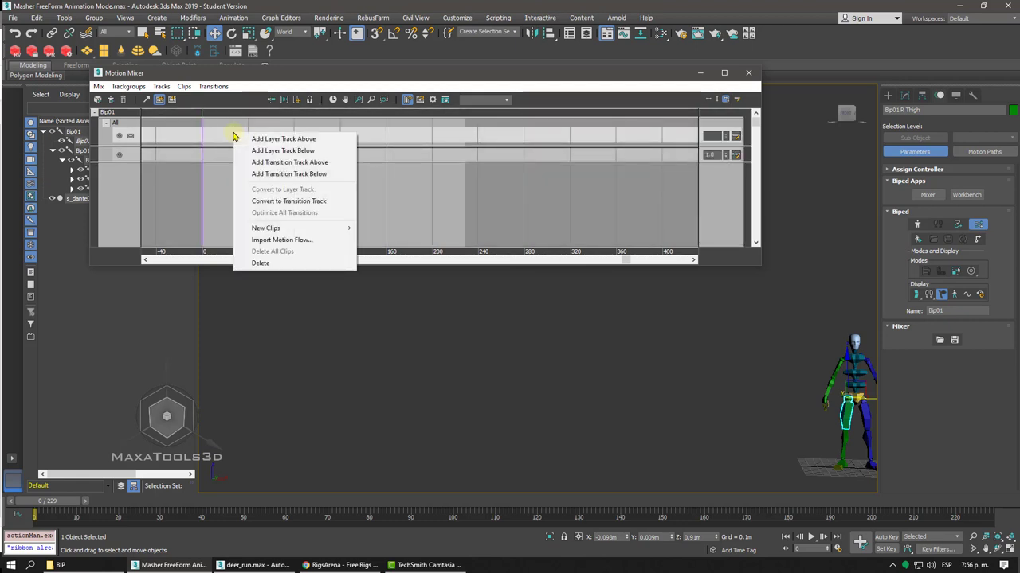
pyautogui.press('Down')
pyautogui.press('Down')
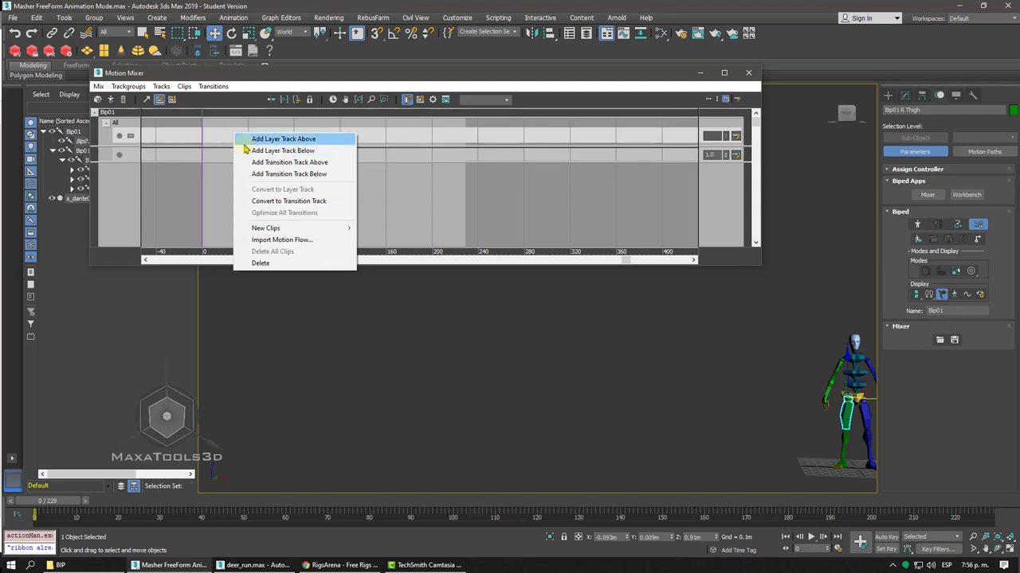
pyautogui.click(245, 149)
pyautogui.hotkey('ctrl', 'z')
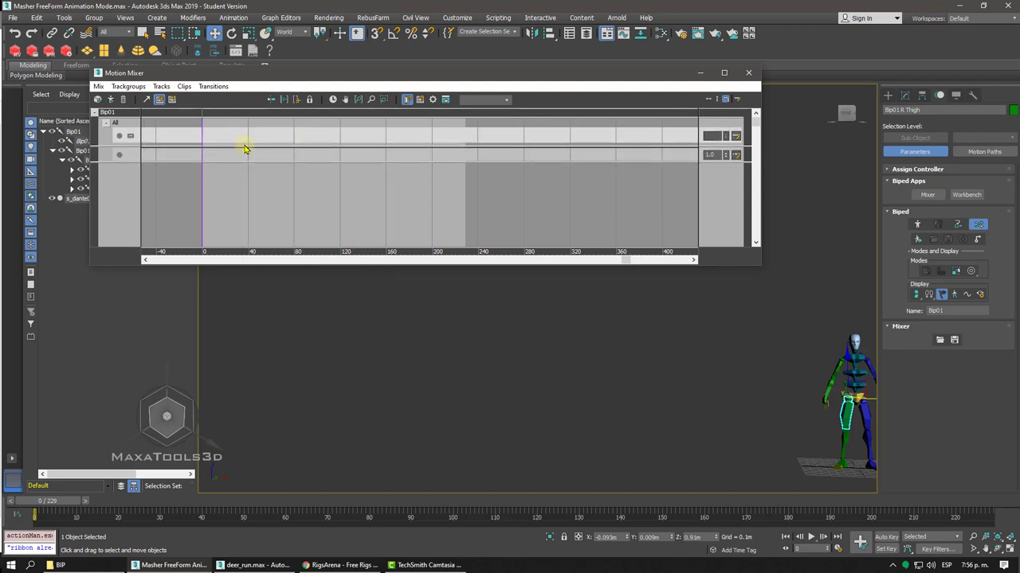
pyautogui.click(114, 125)
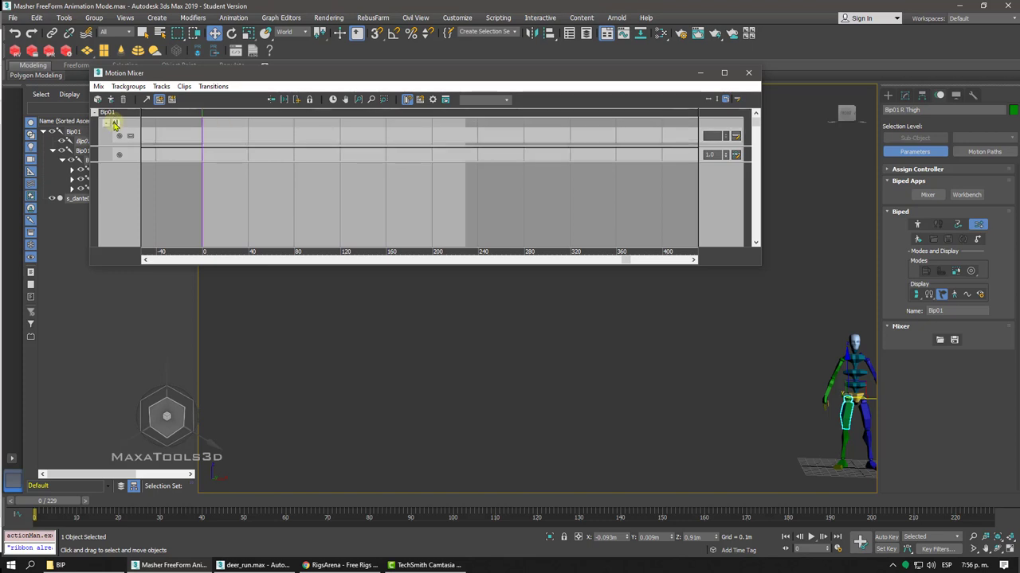
pyautogui.rightClick(161, 134)
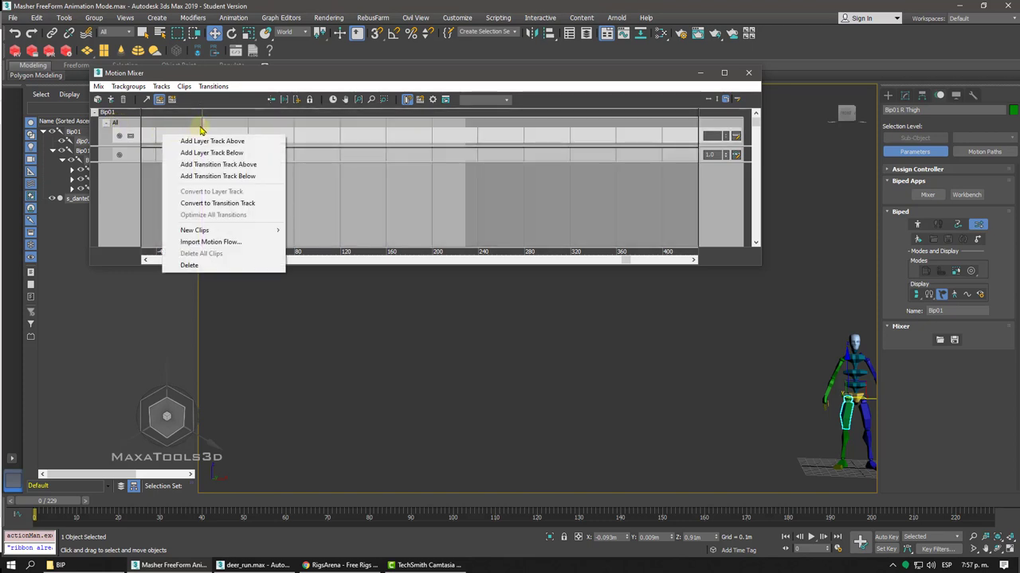
pyautogui.click(200, 130)
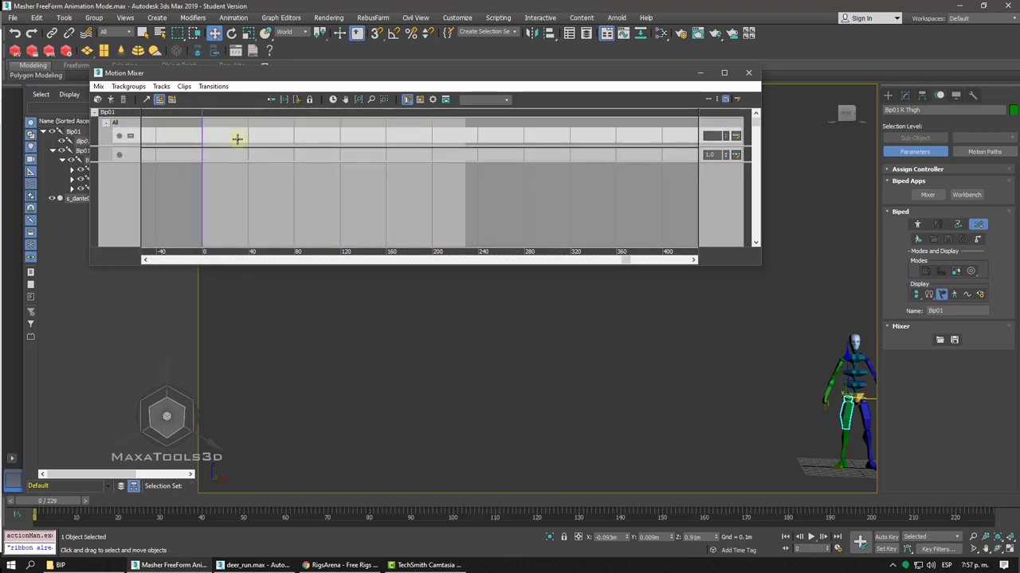
pyautogui.rightClick(237, 139)
# - Load JOE_RUN.bip from the Run folder as a clip and add a layer track below it
pyautogui.click(371, 239)
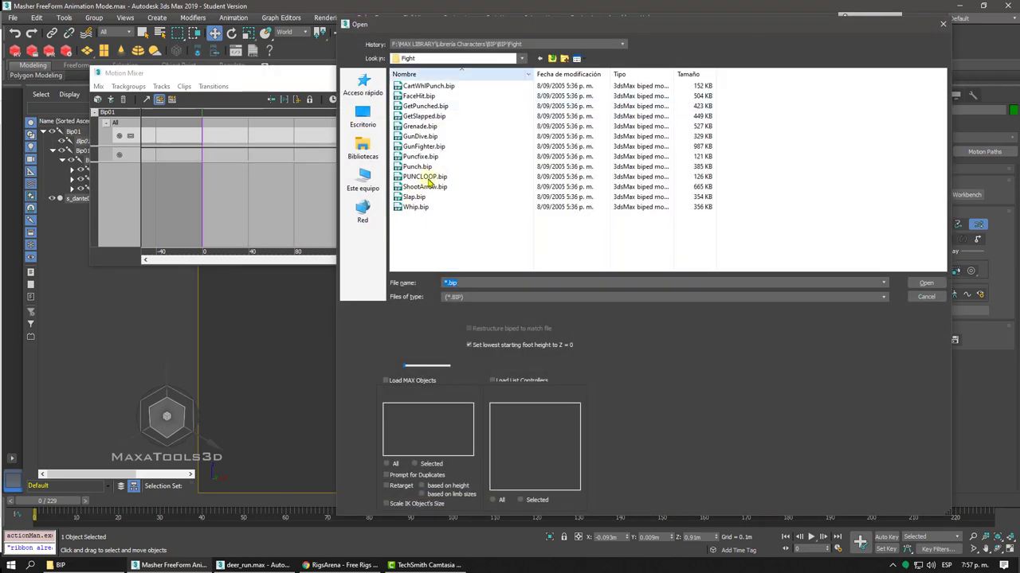
pyautogui.click(551, 58)
pyautogui.scroll(-1, 422, 206)
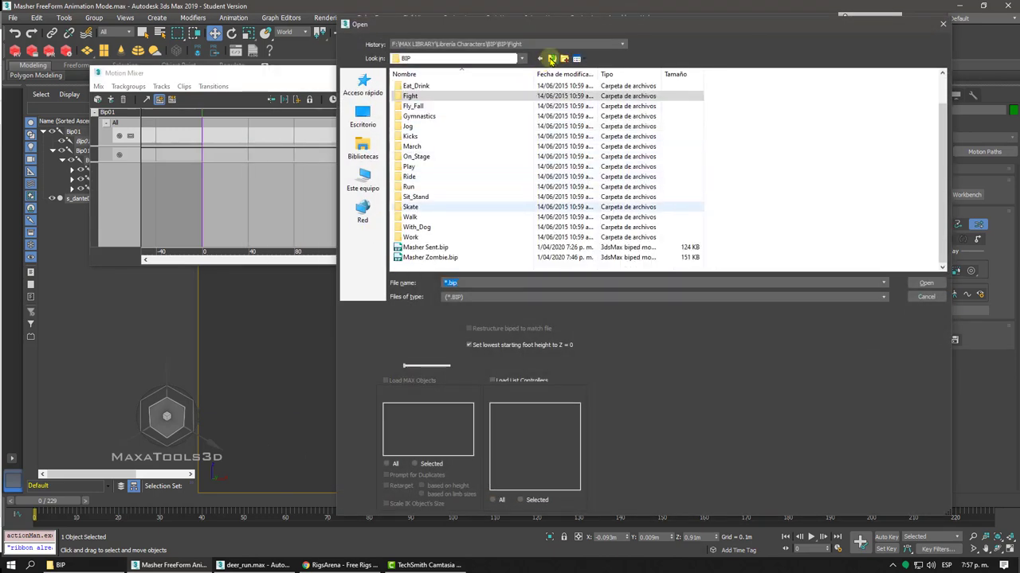
pyautogui.click(408, 186)
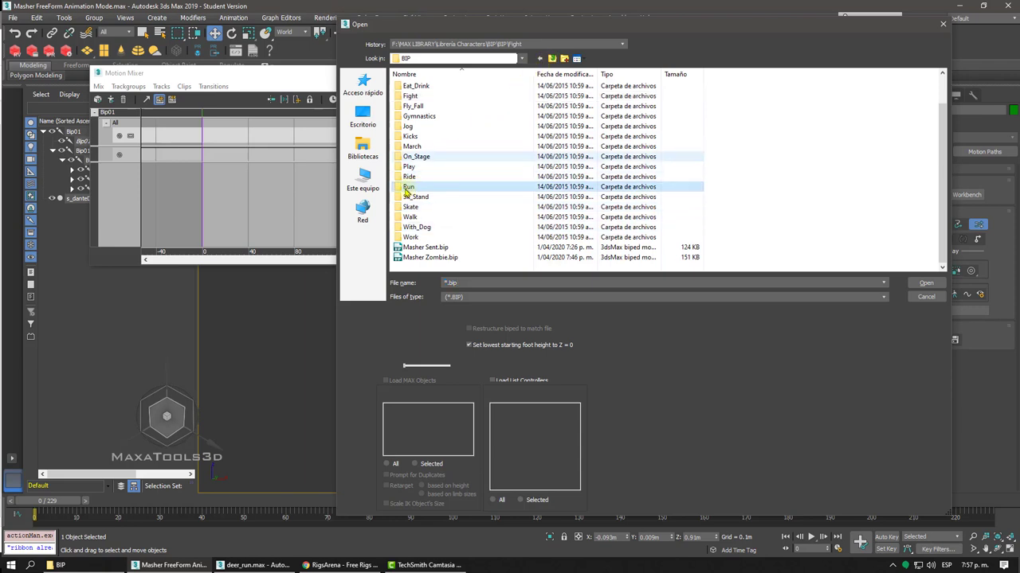
pyautogui.click(405, 188)
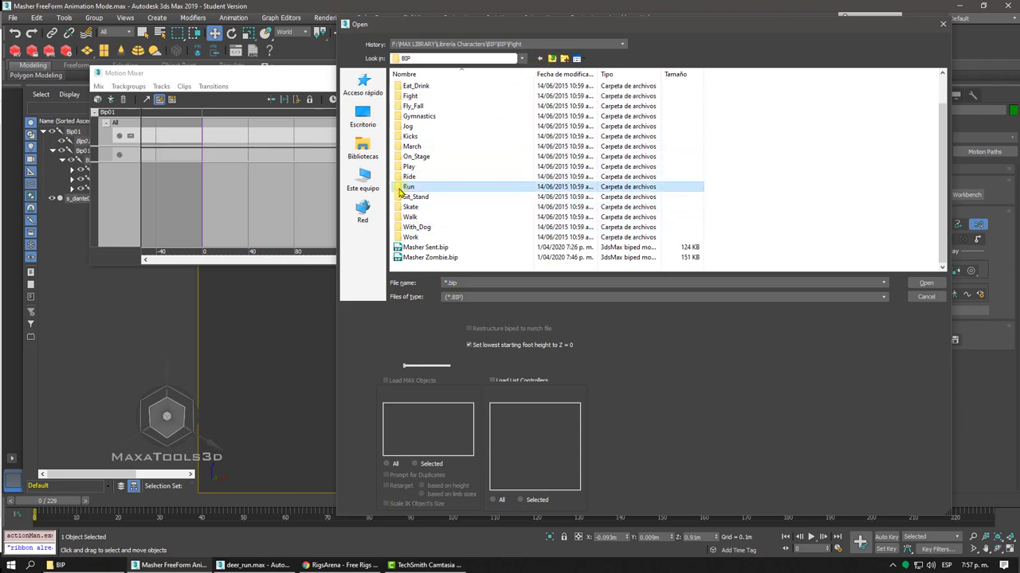
pyautogui.doubleClick(405, 187)
pyautogui.click(426, 87)
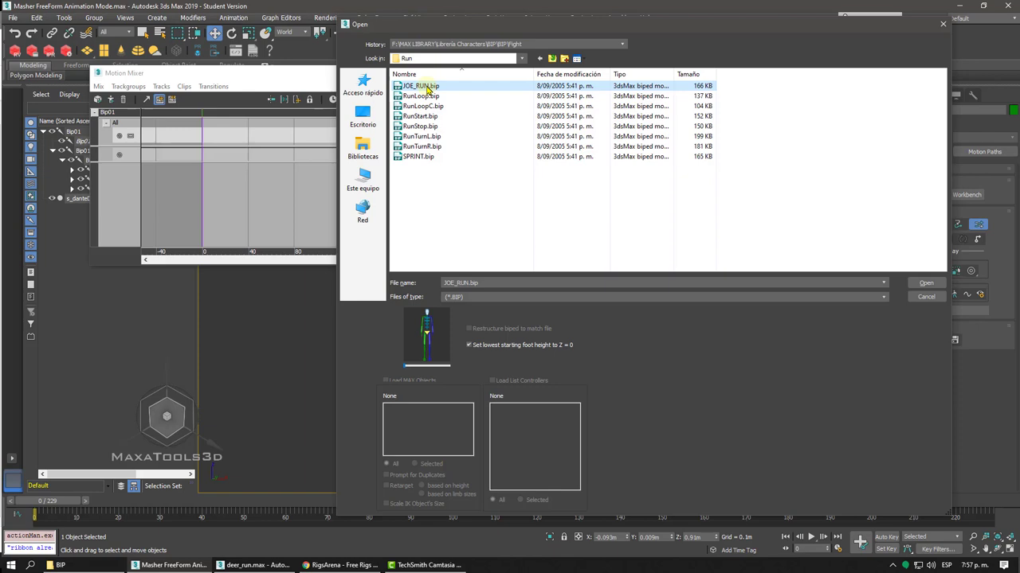
pyautogui.click(918, 284)
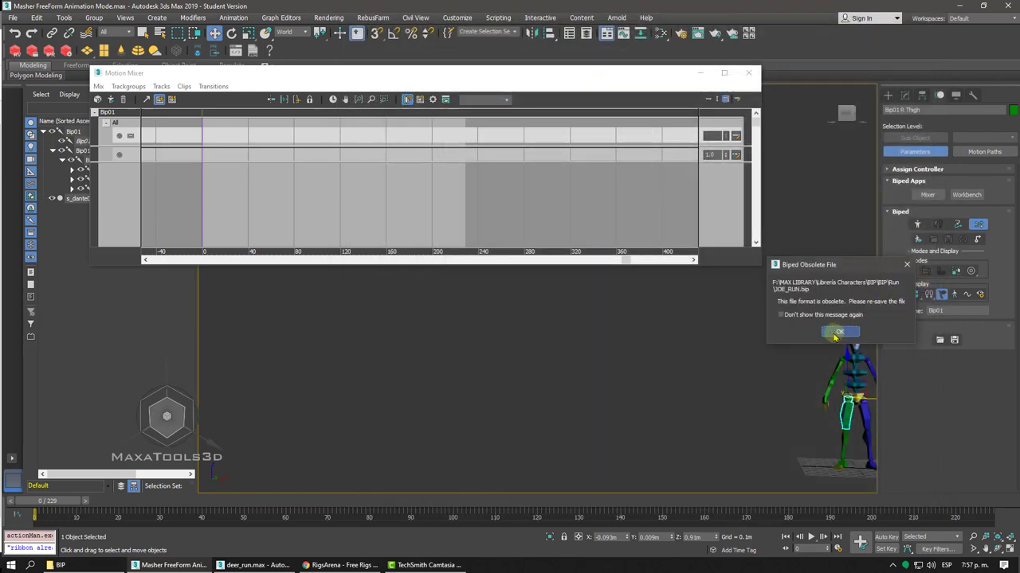
pyautogui.click(836, 334)
pyautogui.rightClick(174, 135)
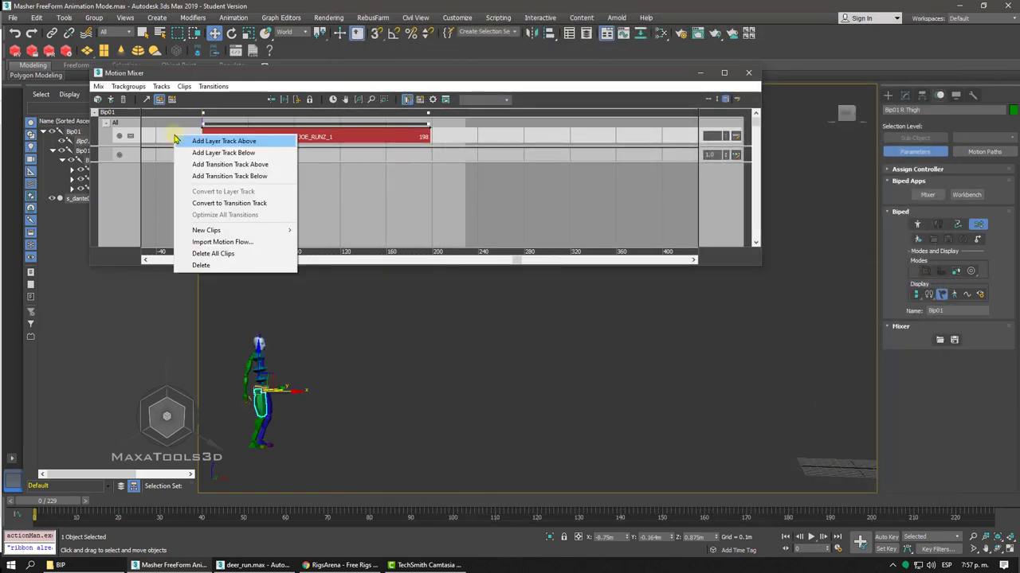
pyautogui.click(213, 152)
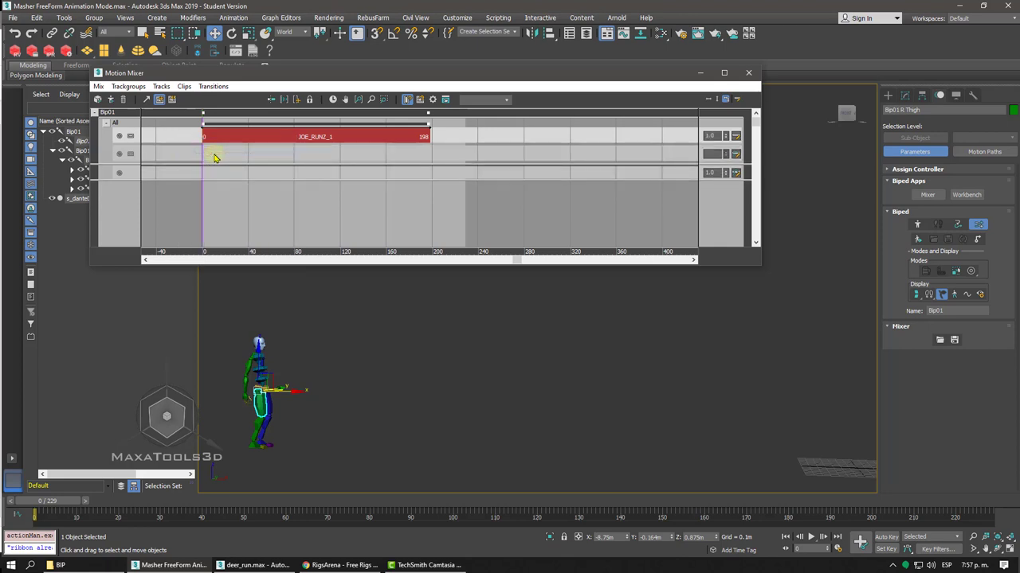
# - Try adding a transition track and a trackgroup, undoing both with Ctrl+Z
pyautogui.rightClick(177, 137)
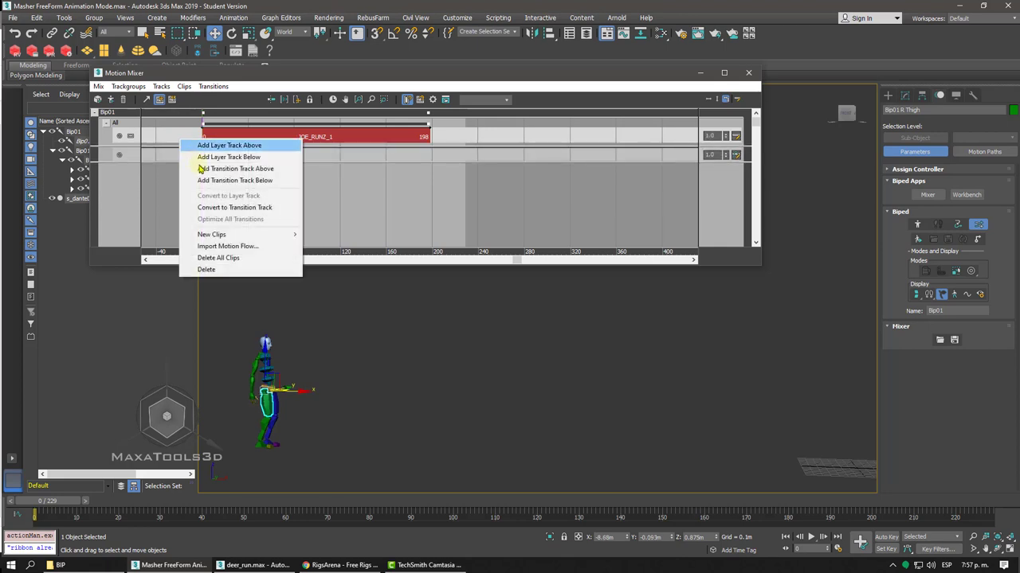
pyautogui.click(204, 169)
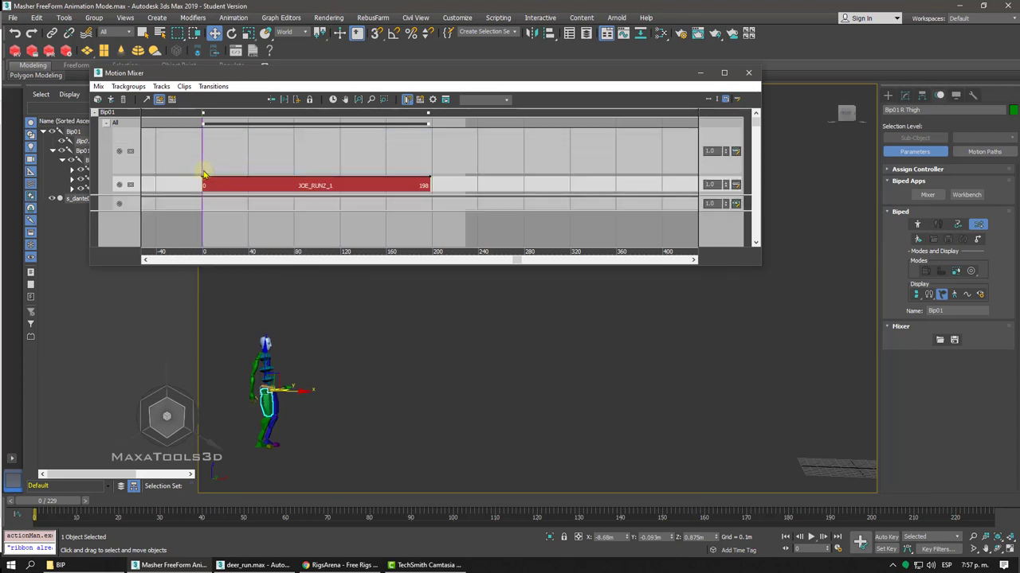
pyautogui.hotkey('ctrl', 'z')
pyautogui.rightClick(178, 141)
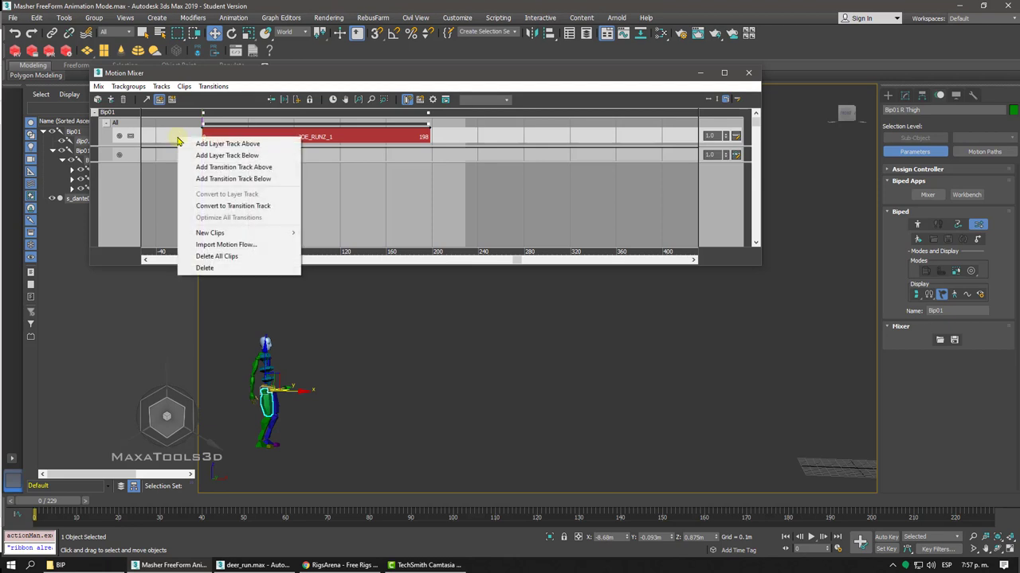
pyautogui.click(115, 117)
pyautogui.rightClick(115, 117)
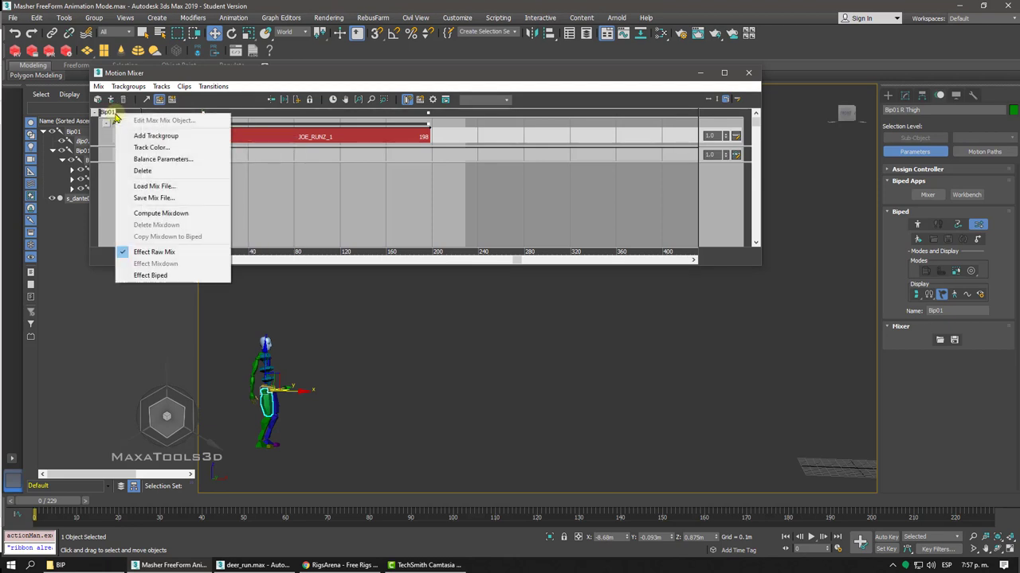
pyautogui.click(137, 135)
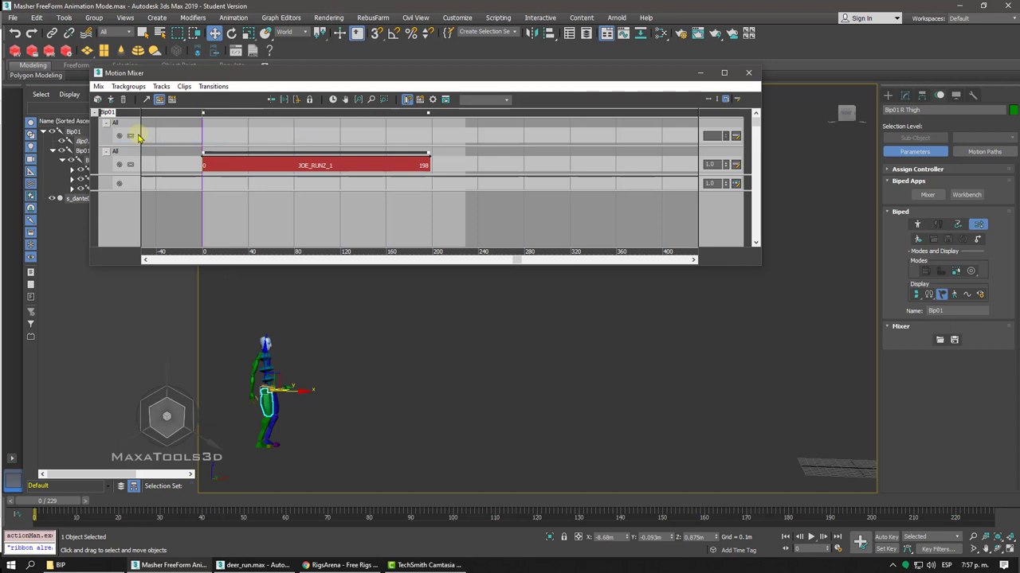
pyautogui.hotkey('ctrl', 'z')
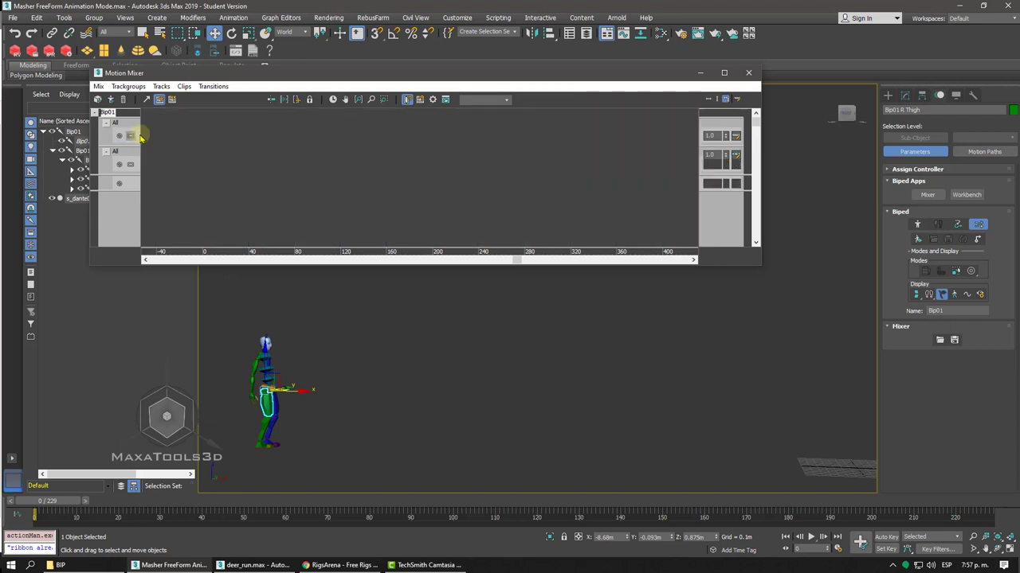
# - Add an empty trackgroup from the trackgroup label's menu above the JOE_RUNZ_1 trackgroup
pyautogui.rightClick(171, 140)
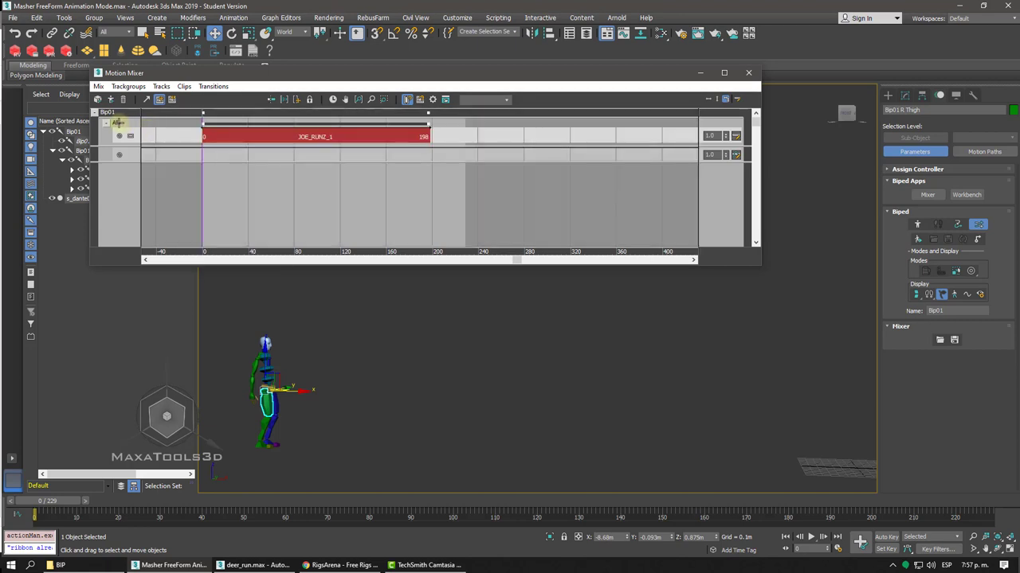
pyautogui.rightClick(117, 122)
pyautogui.click(187, 250)
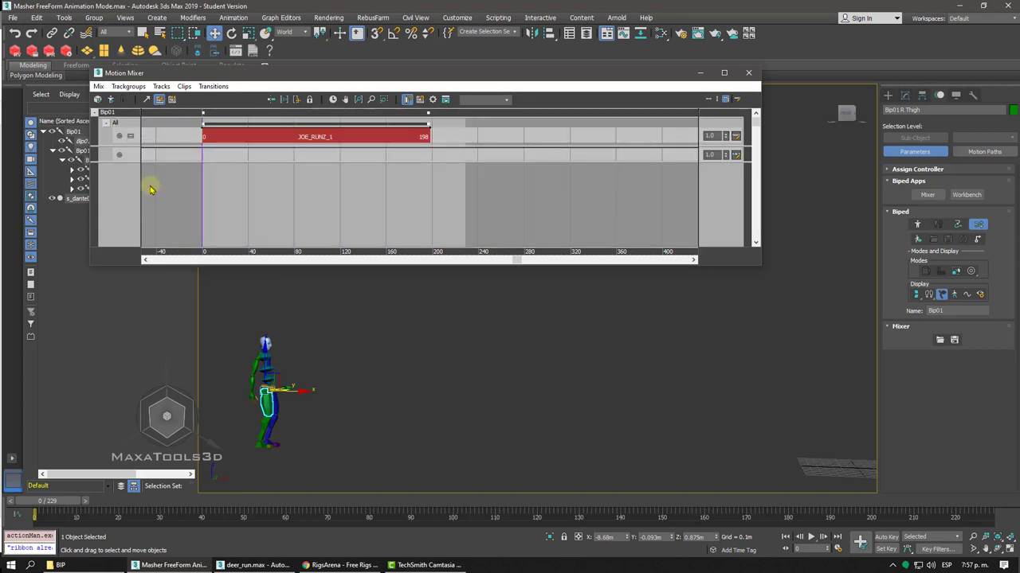
pyautogui.rightClick(105, 116)
pyautogui.click(131, 133)
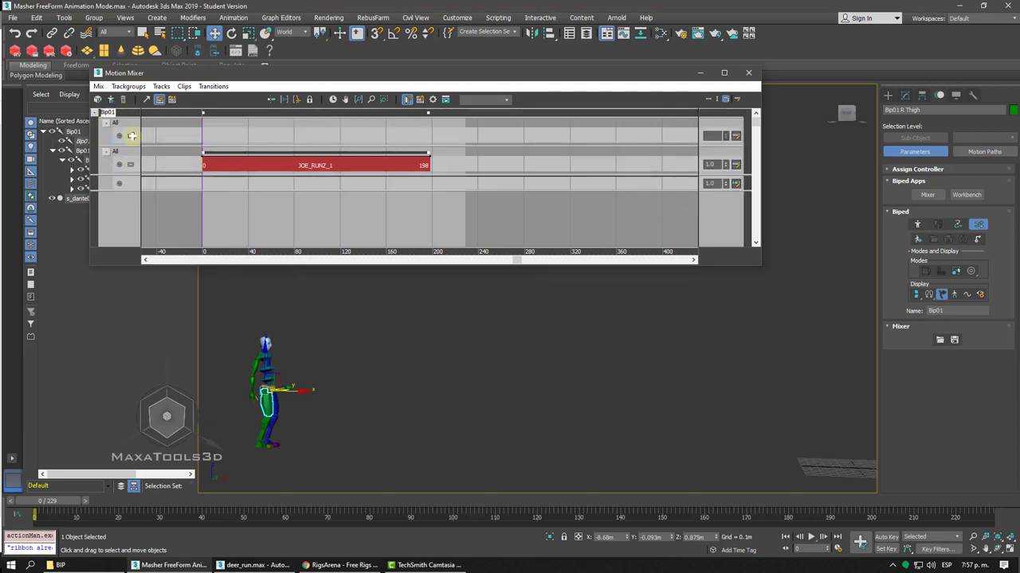
pyautogui.rightClick(119, 124)
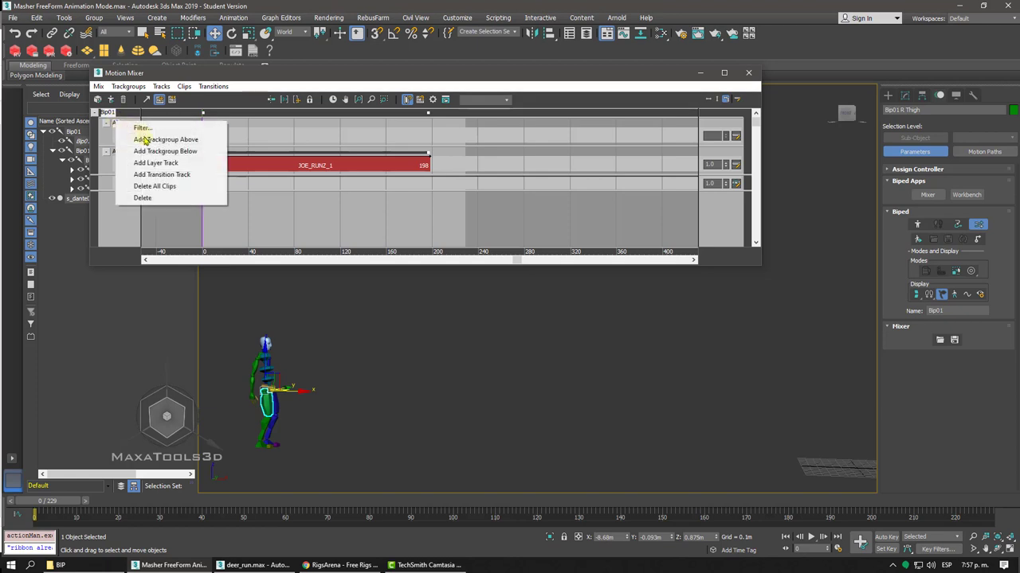
pyautogui.click(177, 223)
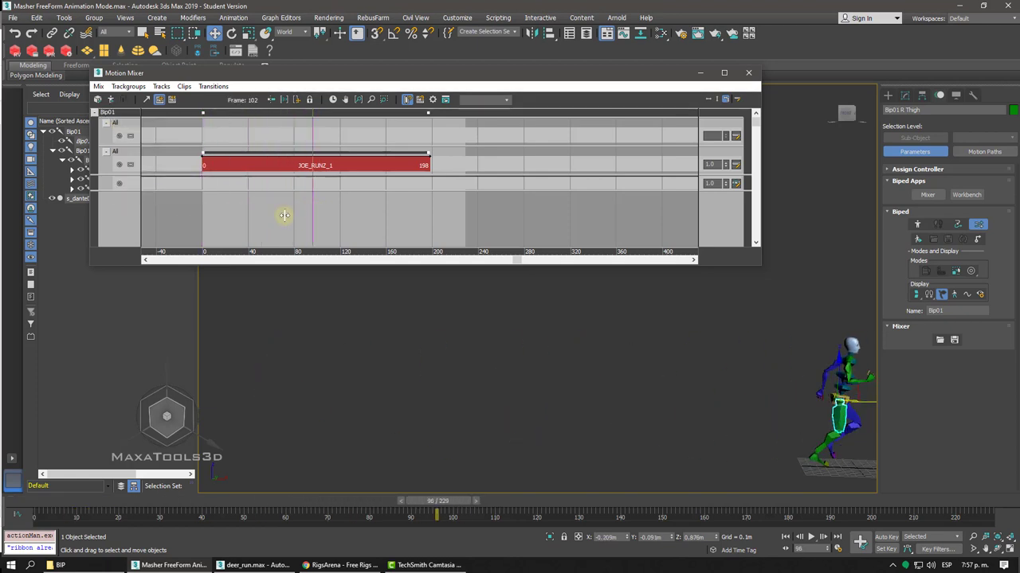
# - Add Punch.bip from the Fight folder as a new clip on the empty upper track
pyautogui.click(232, 139)
pyautogui.rightClick(232, 139)
pyautogui.moveTo(267, 236)
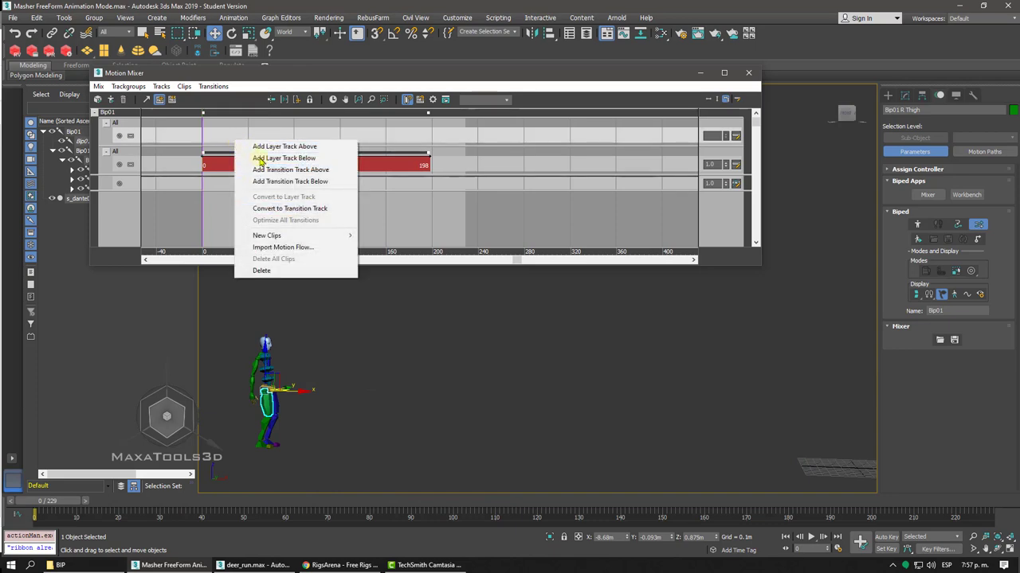
pyautogui.click(375, 236)
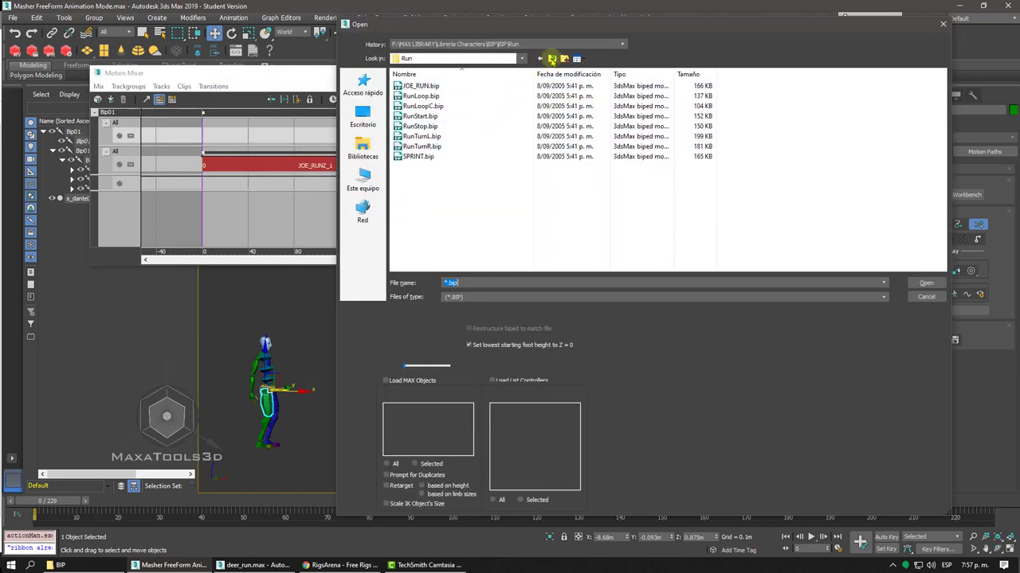
pyautogui.click(552, 60)
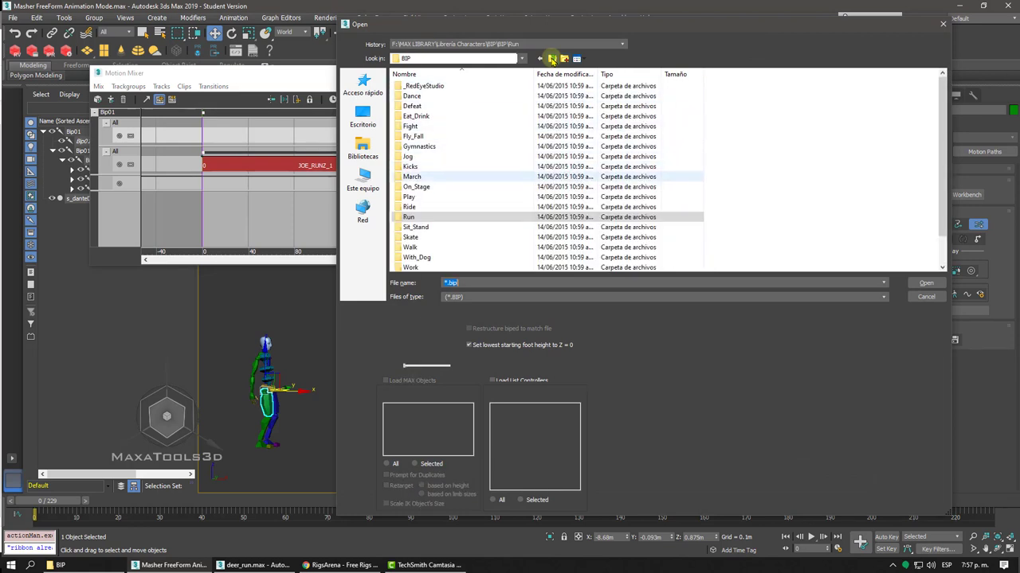
pyautogui.doubleClick(415, 127)
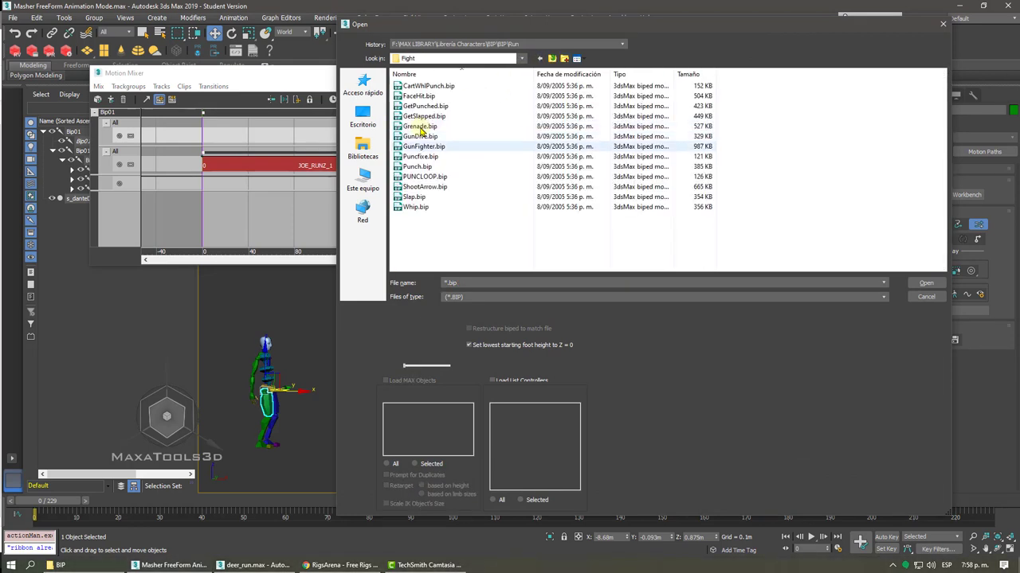
pyautogui.click(414, 166)
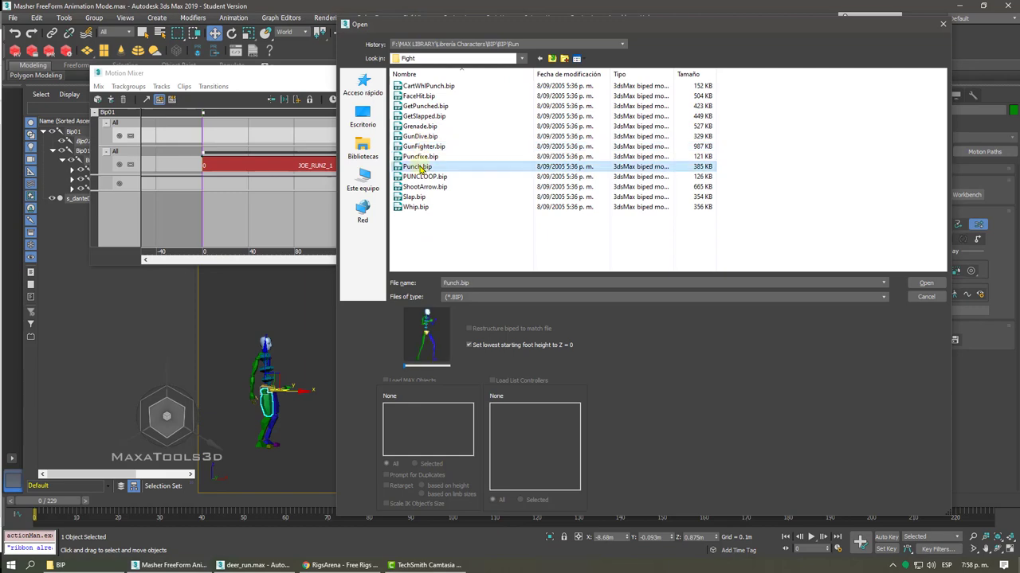
pyautogui.click(924, 284)
pyautogui.click(460, 228)
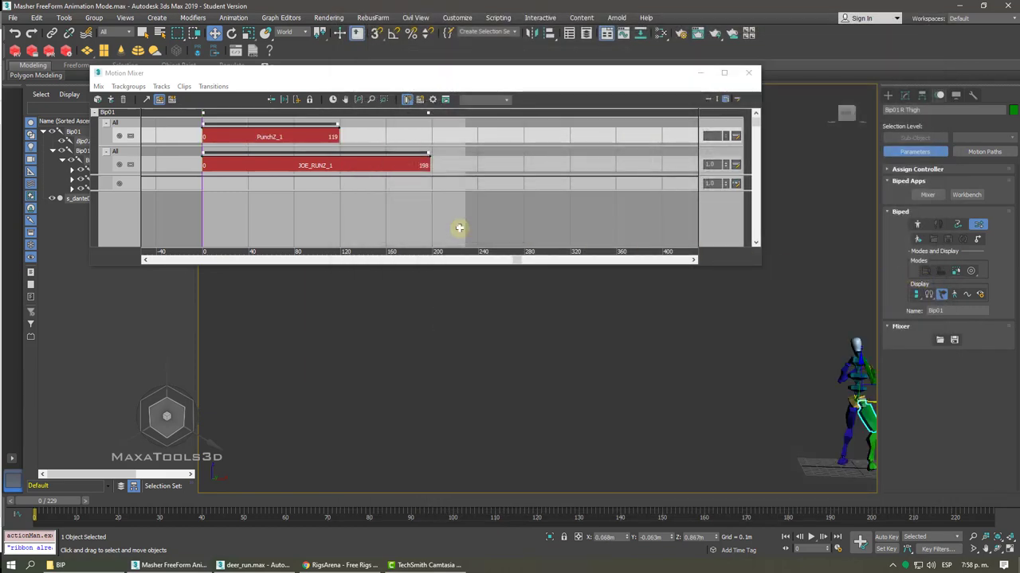
# - Scrub to about frame 153 and filter the run trackgroup to pelvis, legs and feet only
pyautogui.click(200, 198)
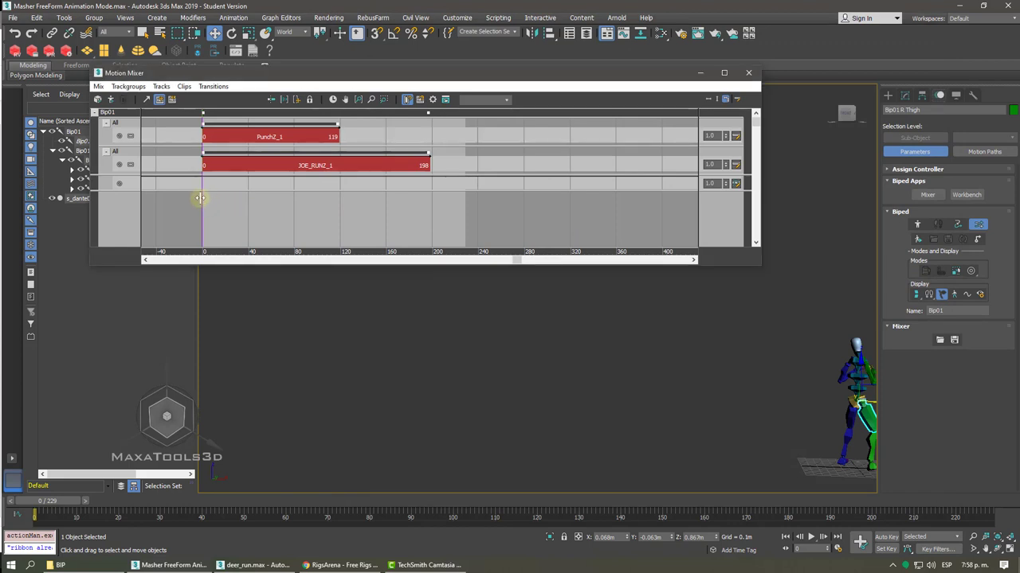
pyautogui.moveTo(202, 198); pyautogui.dragTo(379, 213)
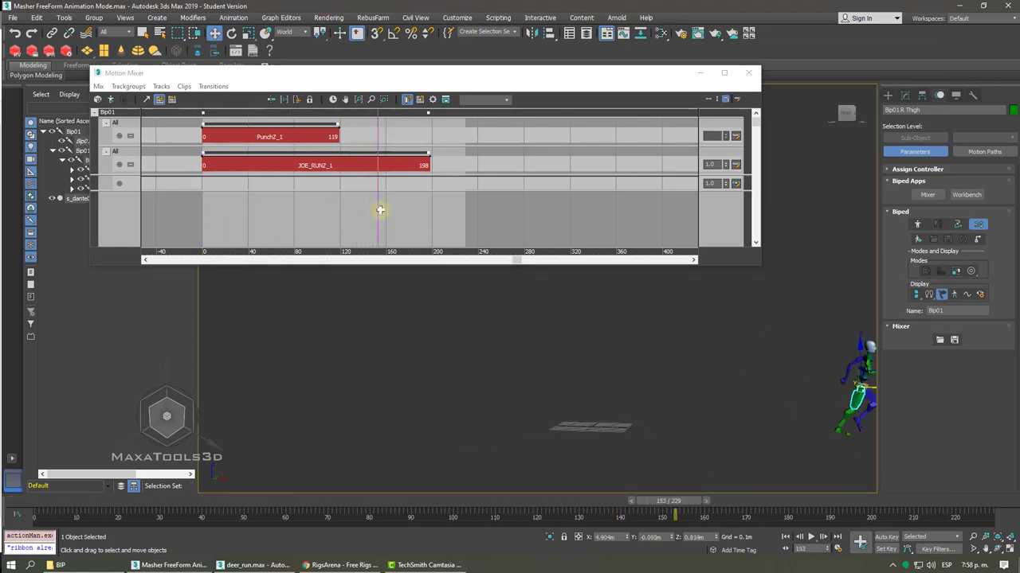
pyautogui.rightClick(115, 151)
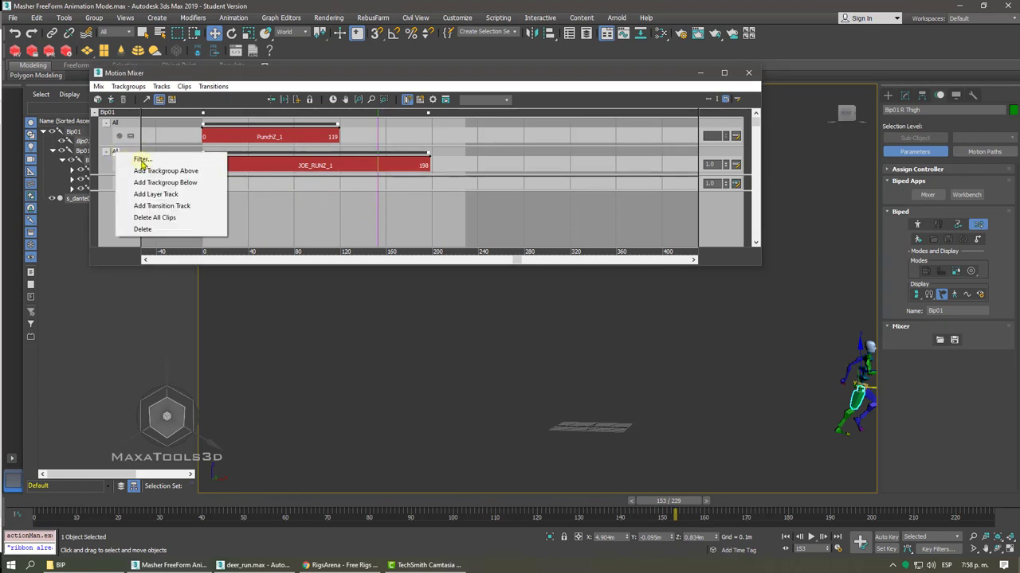
pyautogui.click(142, 160)
pyautogui.moveTo(183, 119)
pyautogui.mouseDown()
pyautogui.moveTo(493, 177)
pyautogui.moveTo(731, 191)
pyautogui.mouseUp()
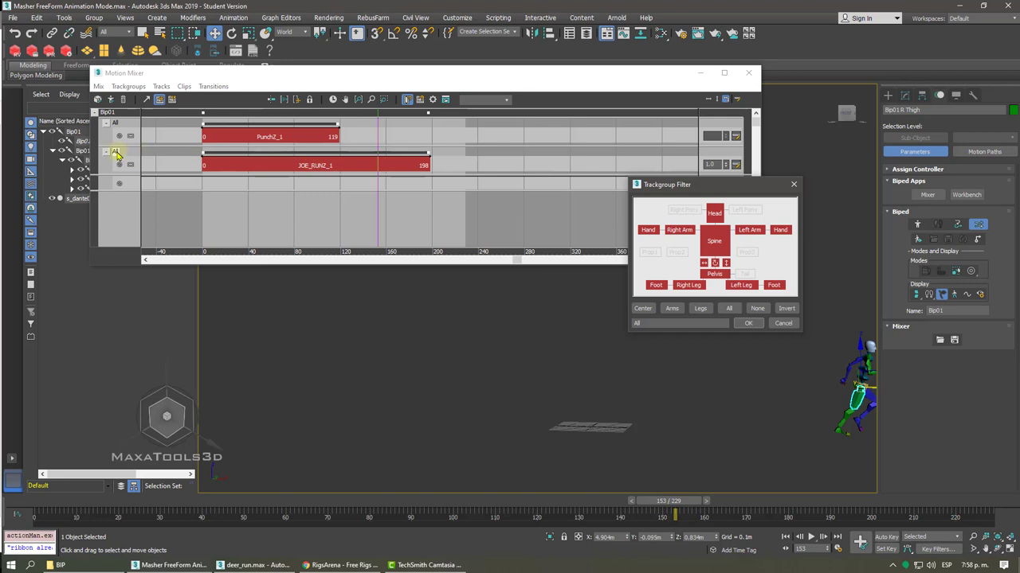
pyautogui.click(713, 226)
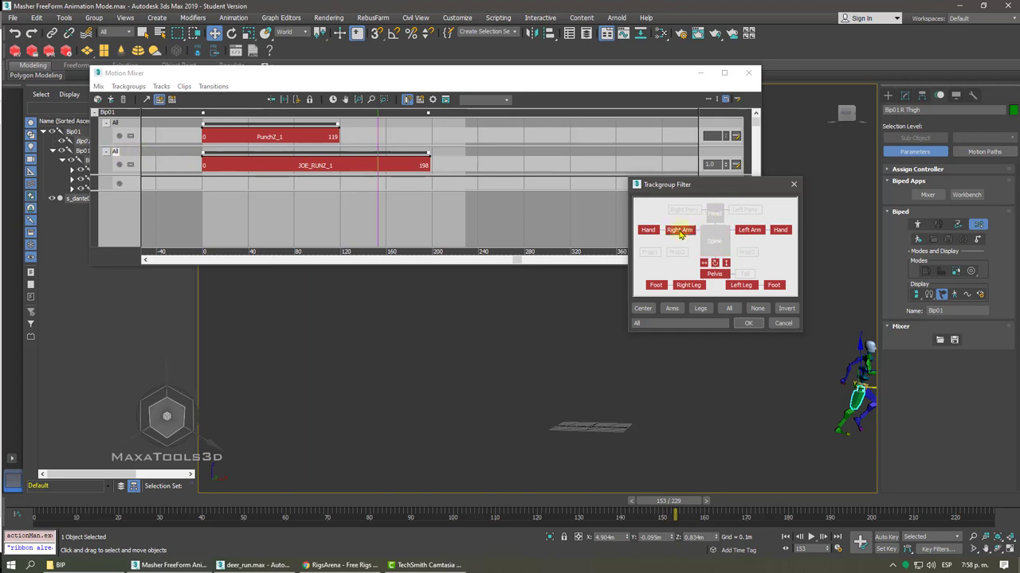
pyautogui.click(780, 230)
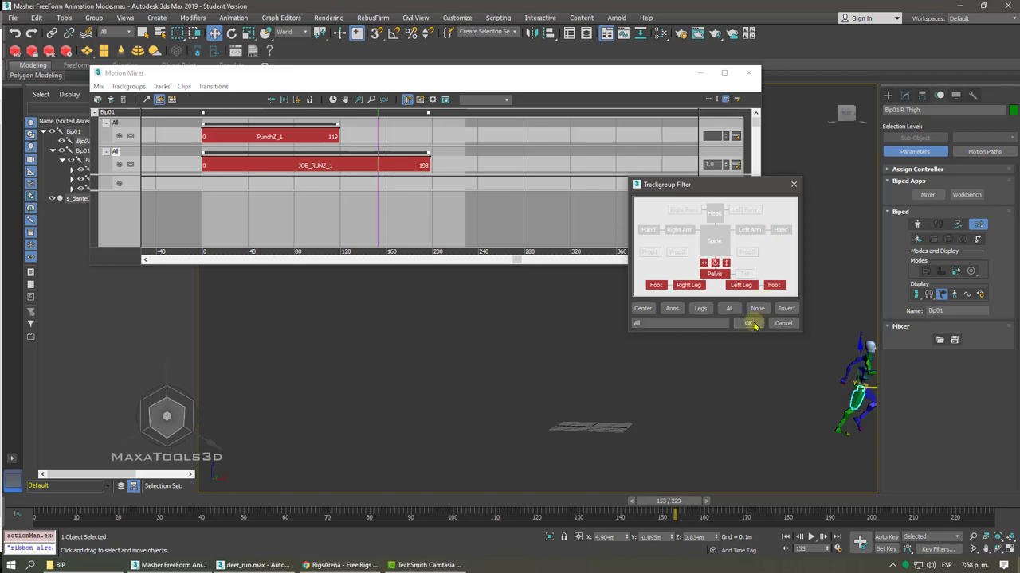
pyautogui.click(747, 324)
# - Filter the punch trackgroup to exclude the pelvis and legs
pyautogui.click(114, 125)
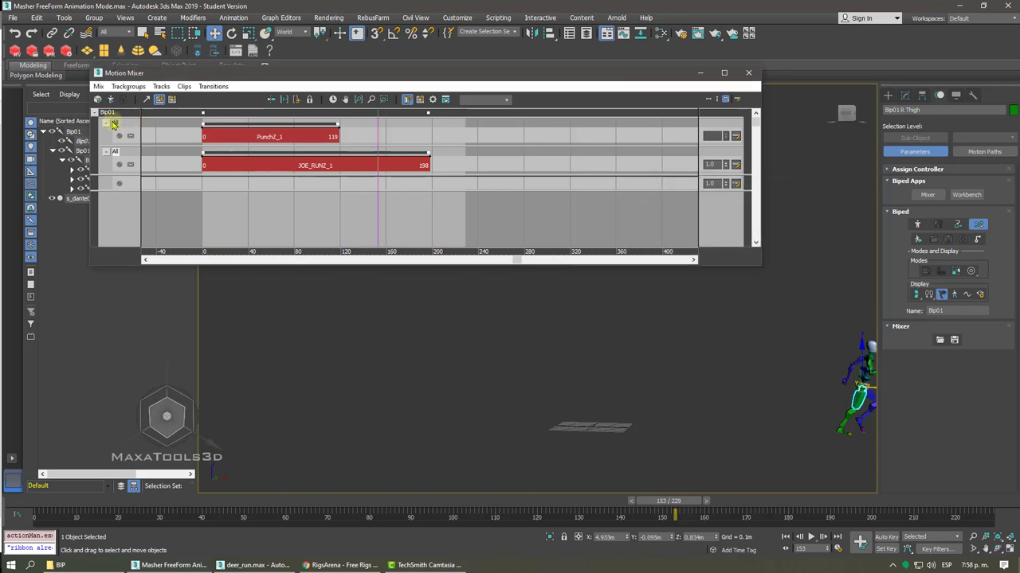
pyautogui.rightClick(112, 124)
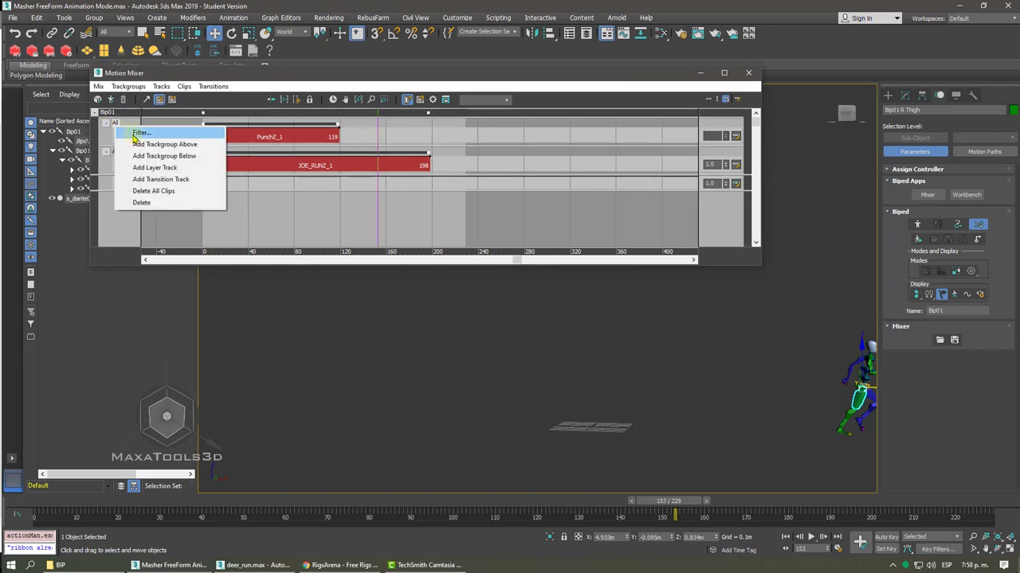
pyautogui.click(129, 132)
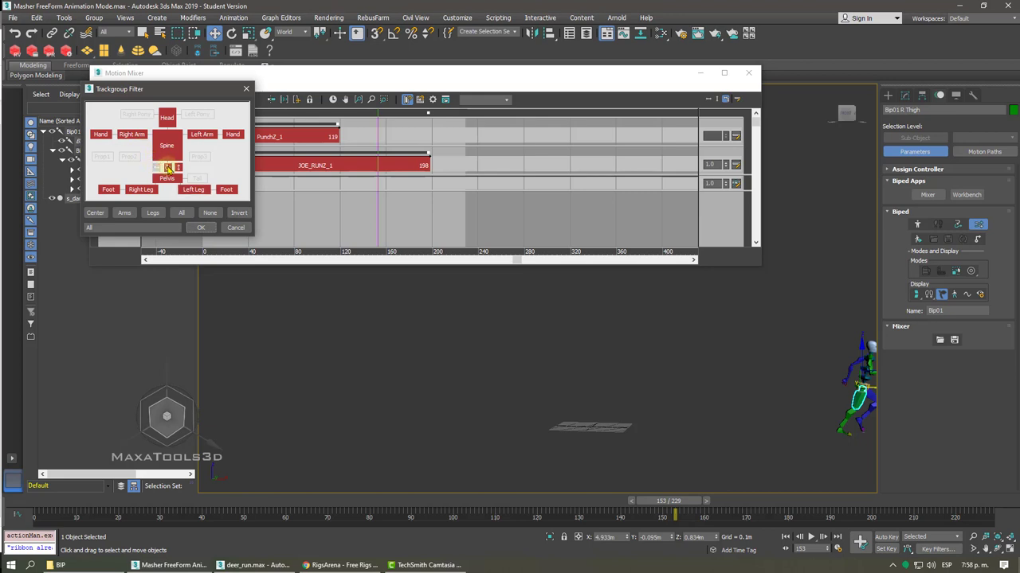
pyautogui.click(144, 190)
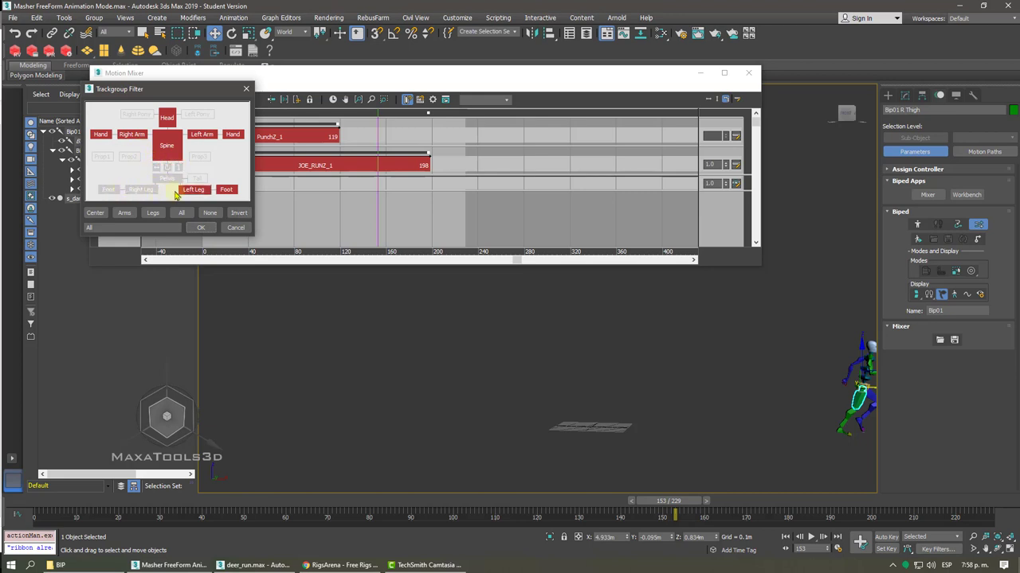
pyautogui.click(201, 227)
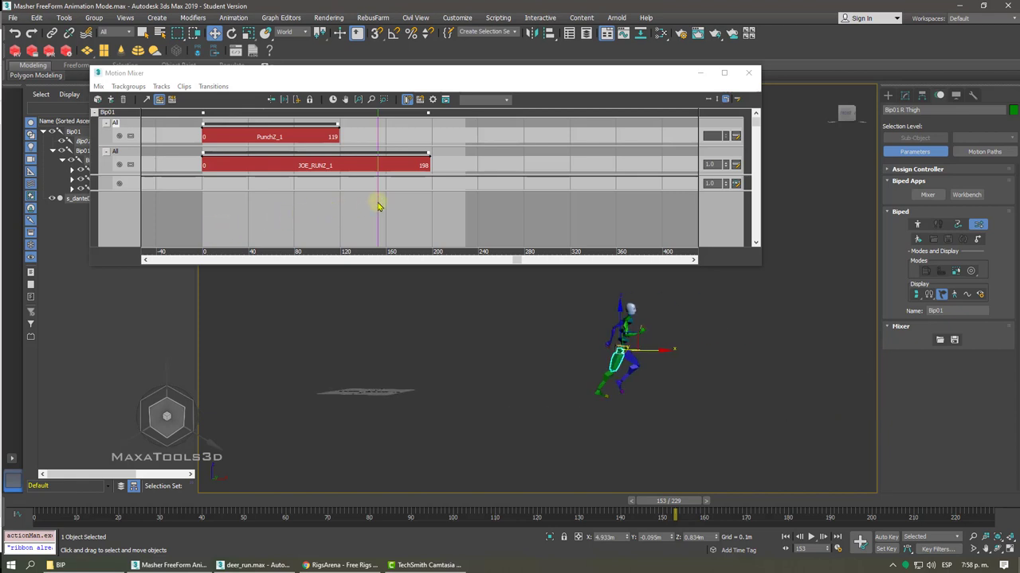
# - Rewind and scrub through the blended run-and-punch animation, zooming to frame the biped
pyautogui.moveTo(378, 202); pyautogui.dragTo(154, 197)
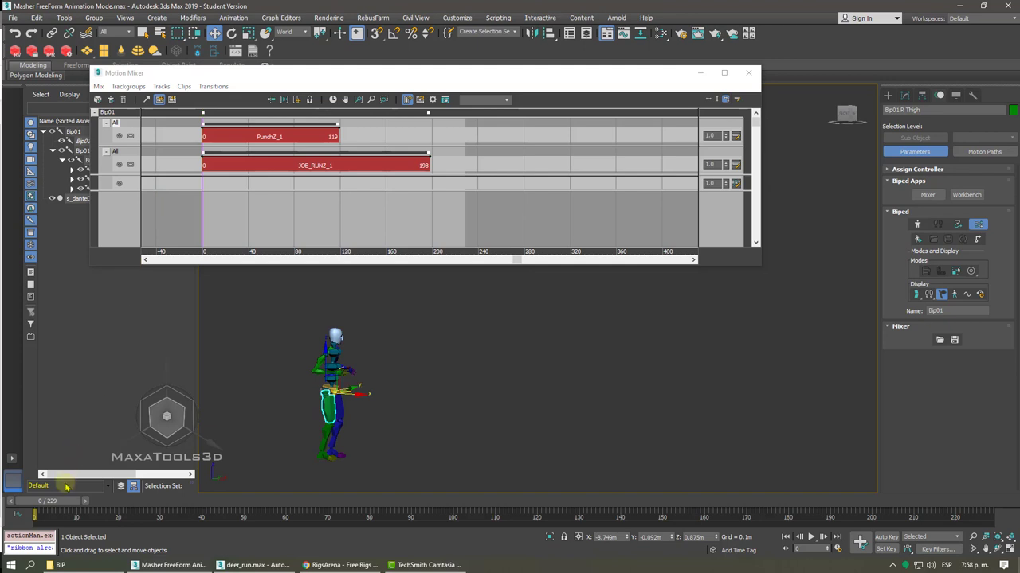
pyautogui.moveTo(77, 500)
pyautogui.mouseDown()
pyautogui.moveTo(295, 553)
pyautogui.moveTo(368, 555)
pyautogui.moveTo(314, 535)
pyautogui.moveTo(223, 536)
pyautogui.moveTo(480, 522)
pyautogui.moveTo(706, 528)
pyautogui.moveTo(466, 518)
pyautogui.moveTo(131, 411)
pyautogui.mouseUp()
pyautogui.press('w')
pyautogui.press('z')
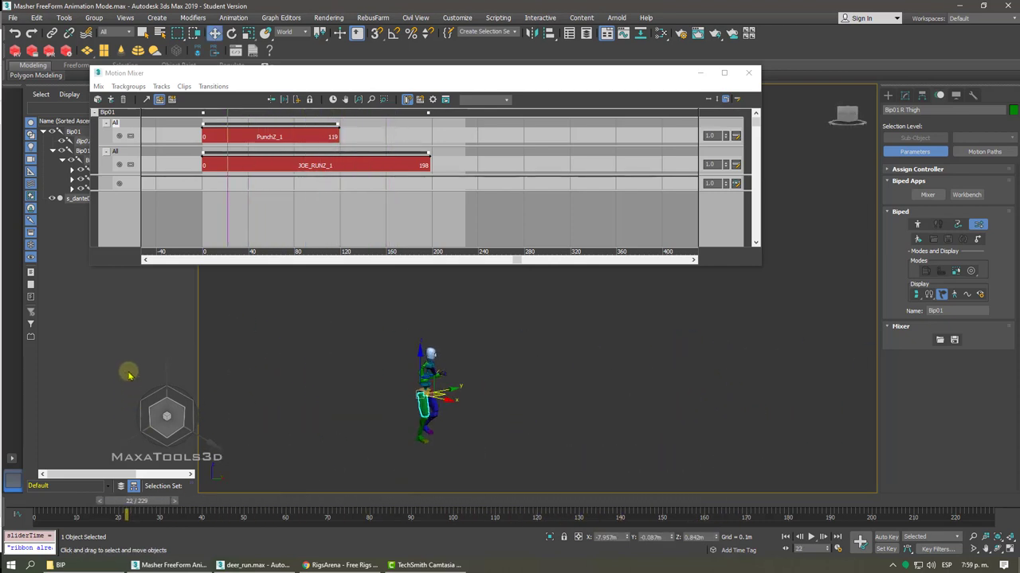
pyautogui.moveTo(109, 79); pyautogui.dragTo(123, 83)
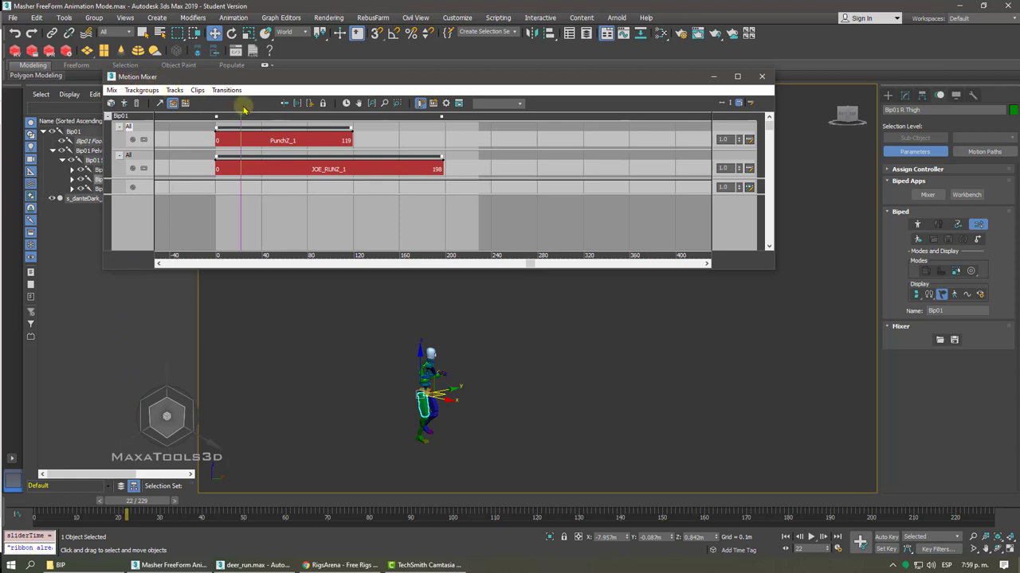
pyautogui.rightClick(382, 140)
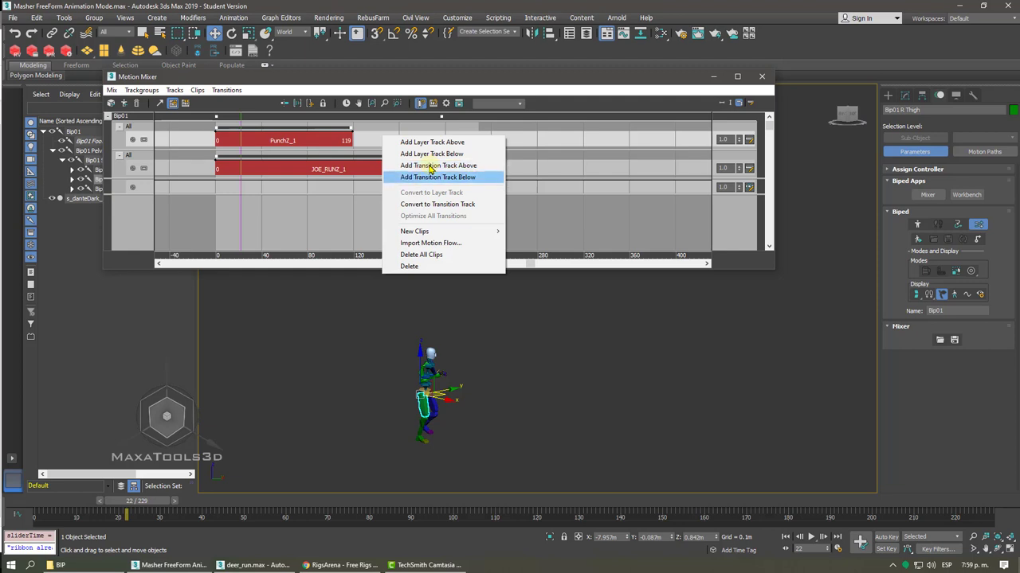
pyautogui.click(426, 180)
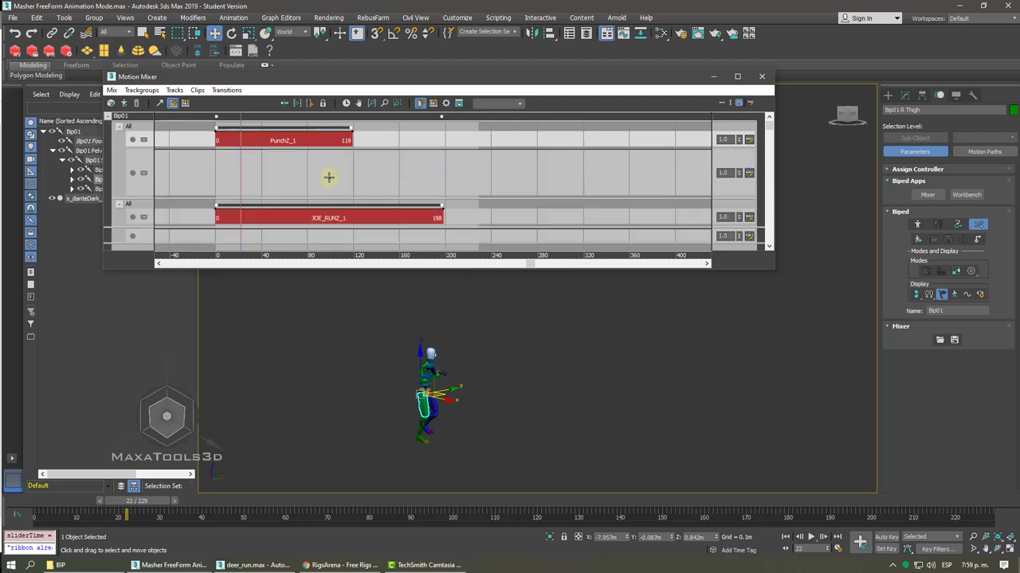
pyautogui.hotkey('ctrl', 'z')
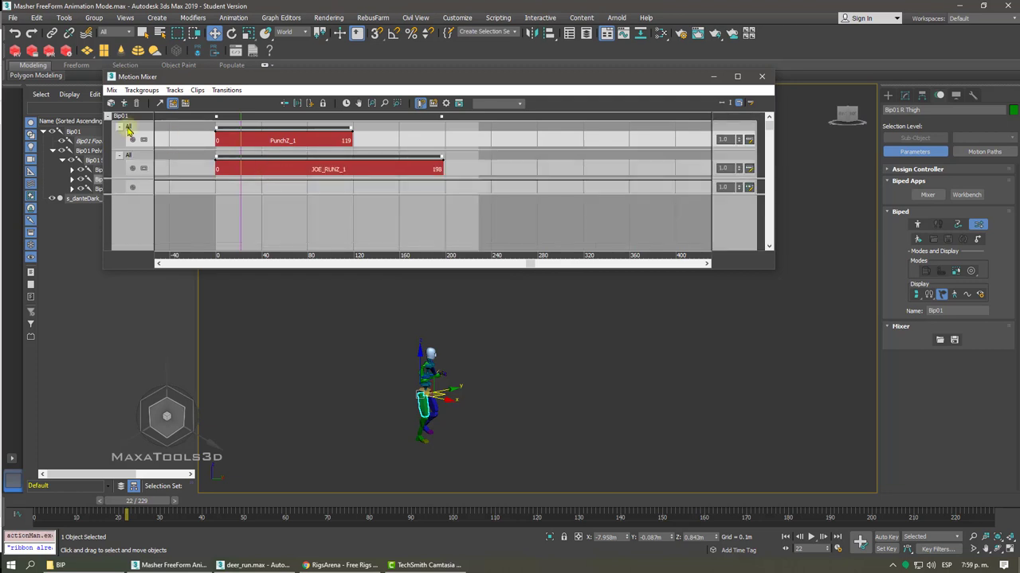
# - Check the punch trackgroup's filter without changes, then open the Mixer's Mix menu
pyautogui.rightClick(127, 128)
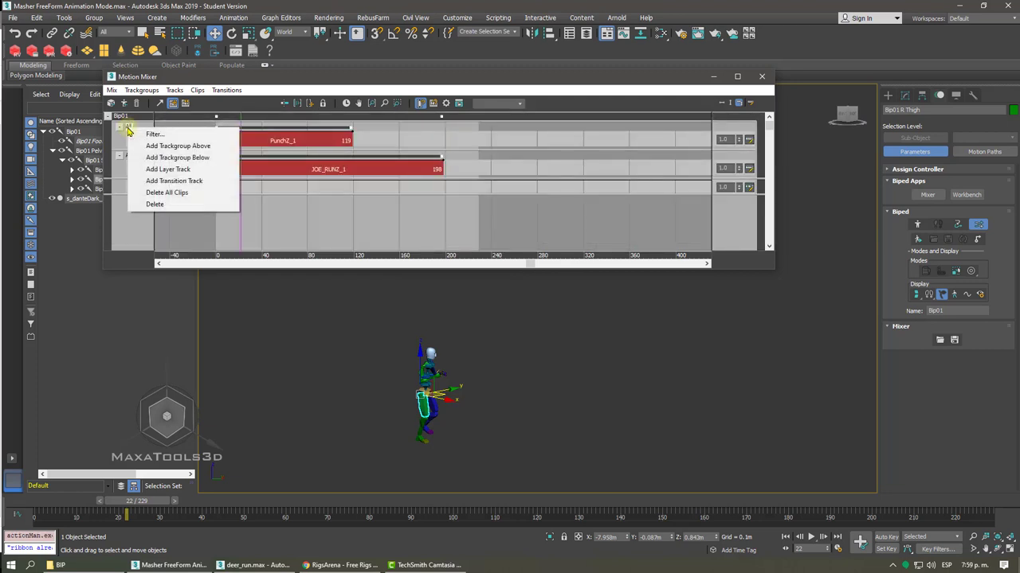
pyautogui.click(152, 136)
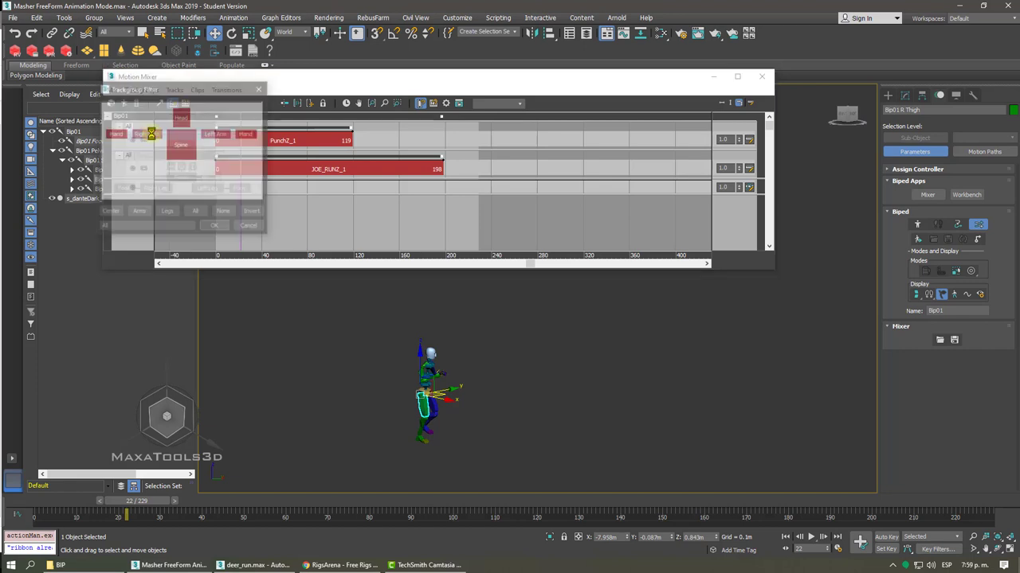
pyautogui.click(261, 89)
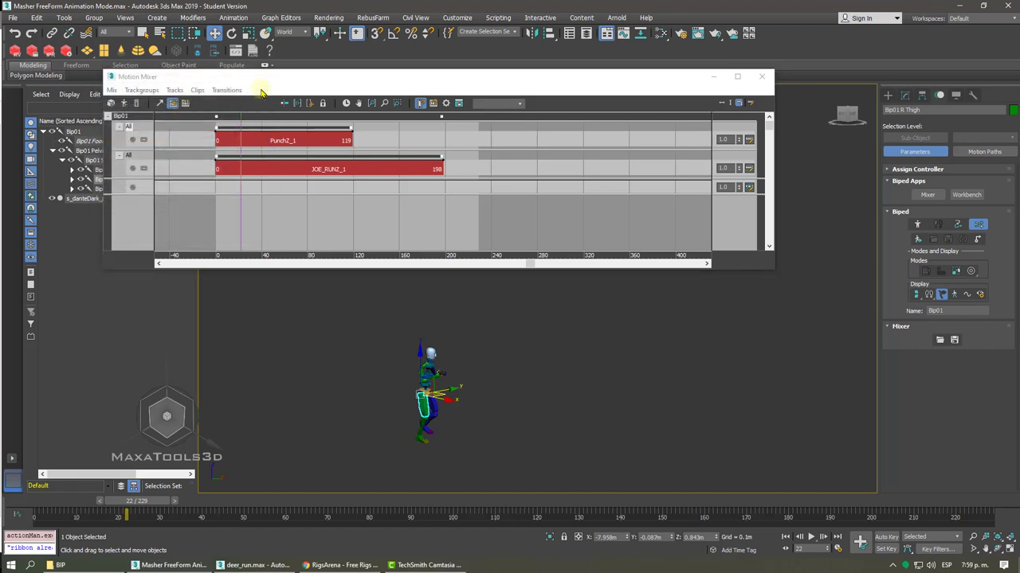
pyautogui.click(290, 210)
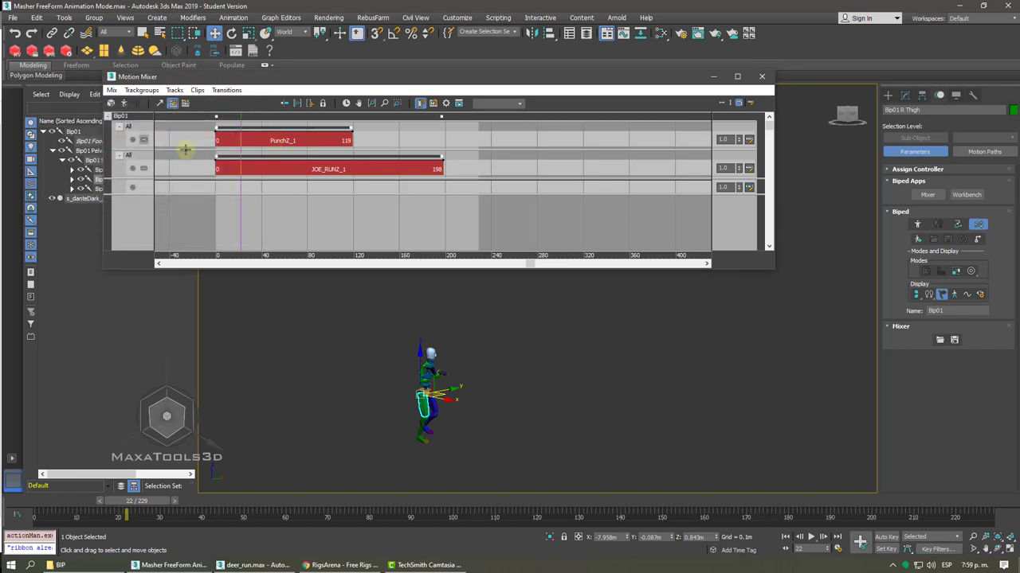
pyautogui.click(112, 90)
# - Compute Mixdown with default options, copy the mixdown clip to Bip01, and close the Mixer
pyautogui.click(179, 216)
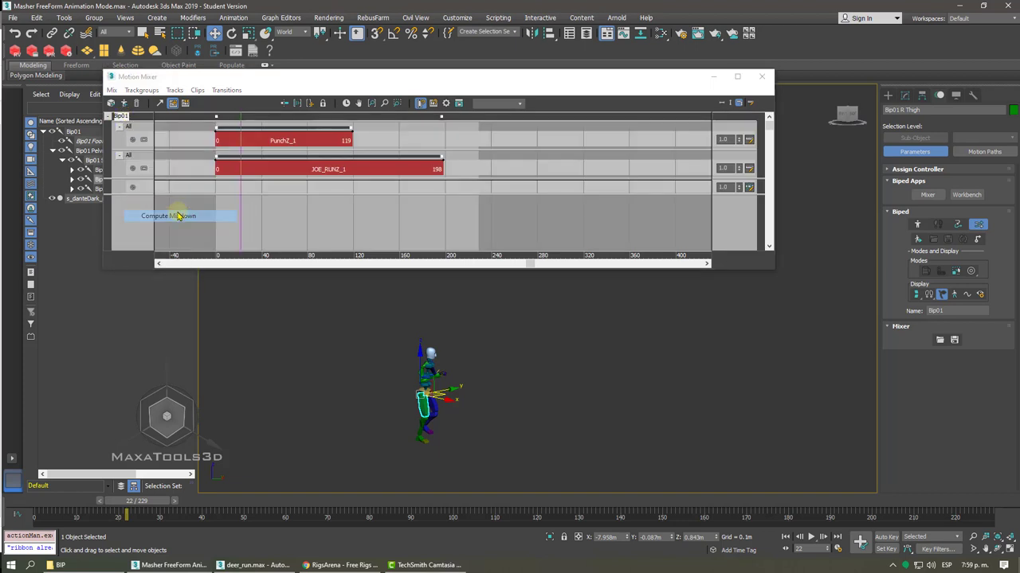
pyautogui.click(179, 285)
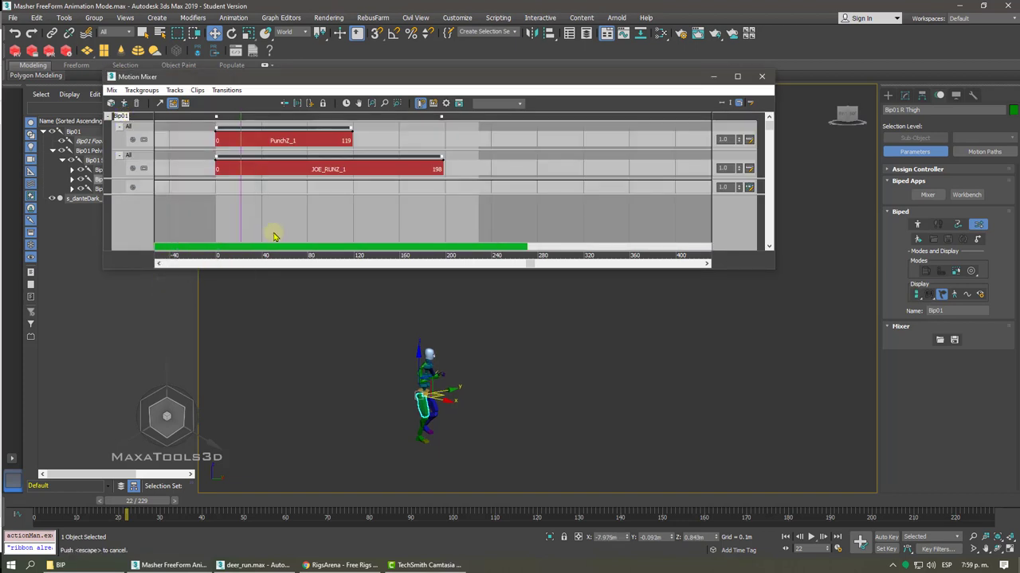
pyautogui.rightClick(278, 201)
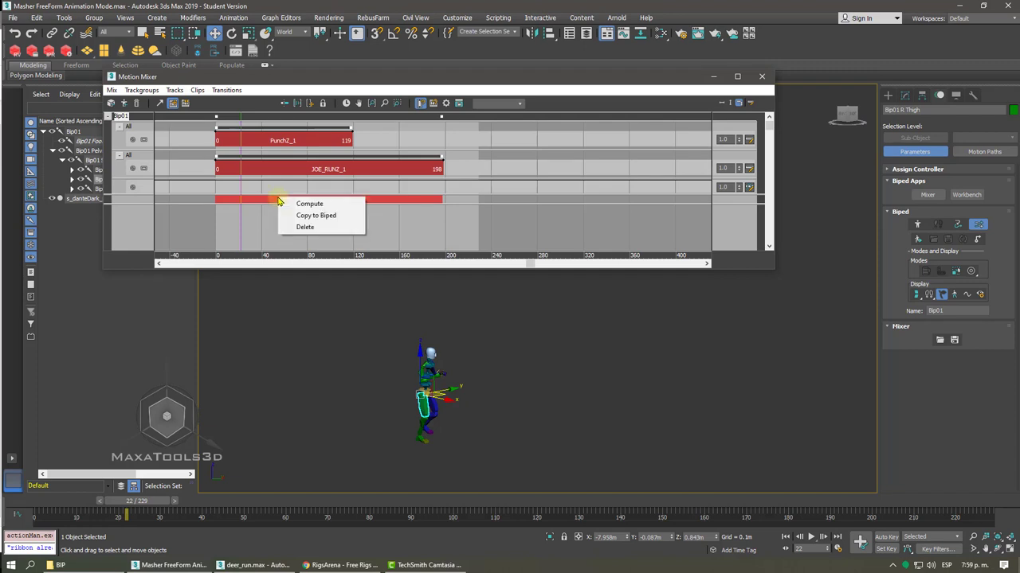
pyautogui.click(318, 221)
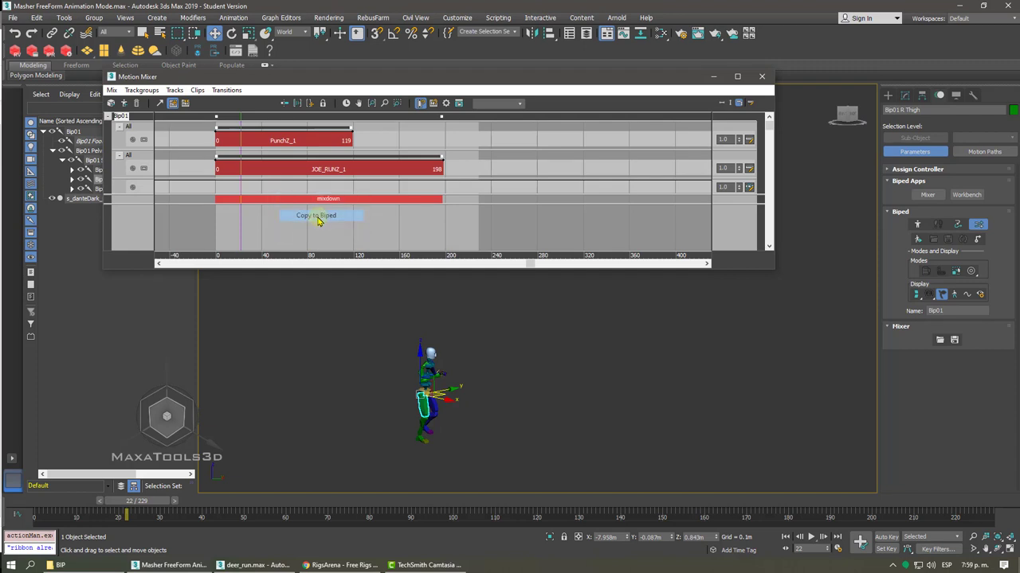
pyautogui.click(763, 77)
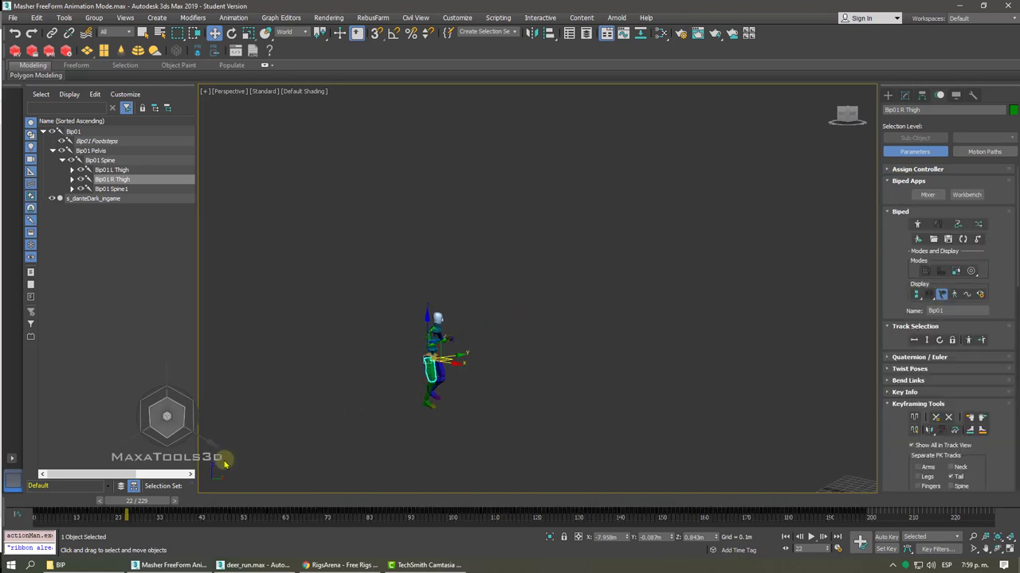
# - Play the mixed run-and-punch animation from frame 0 and stop it at frame 101
pyautogui.moveTo(137, 500); pyautogui.dragTo(48, 500)
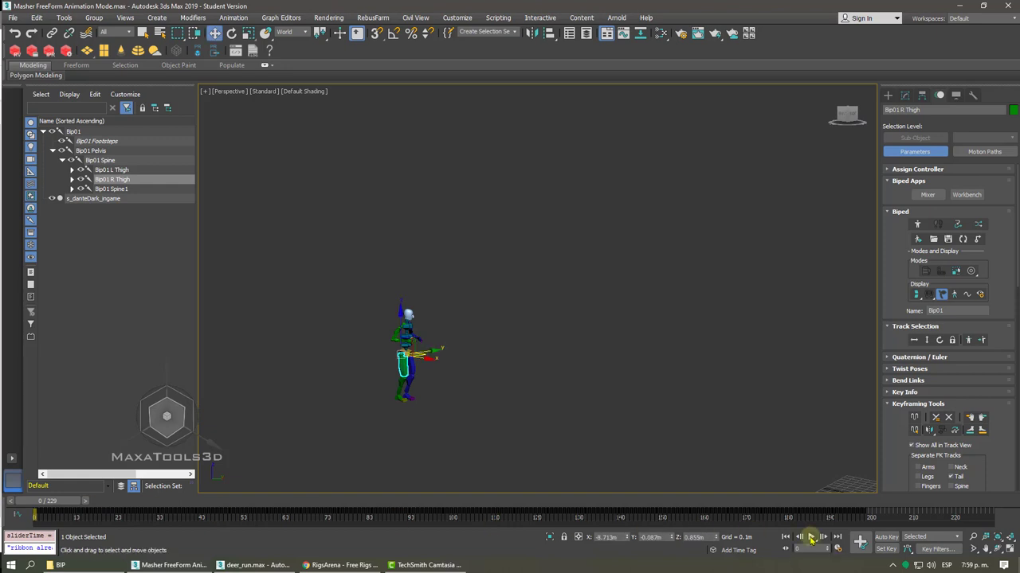
pyautogui.click(811, 537)
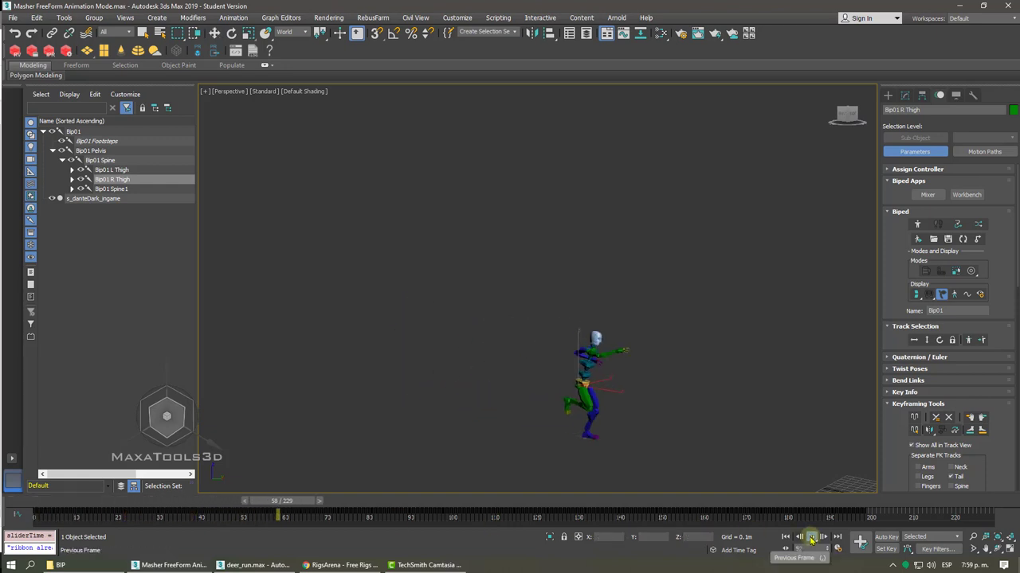
pyautogui.click(813, 538)
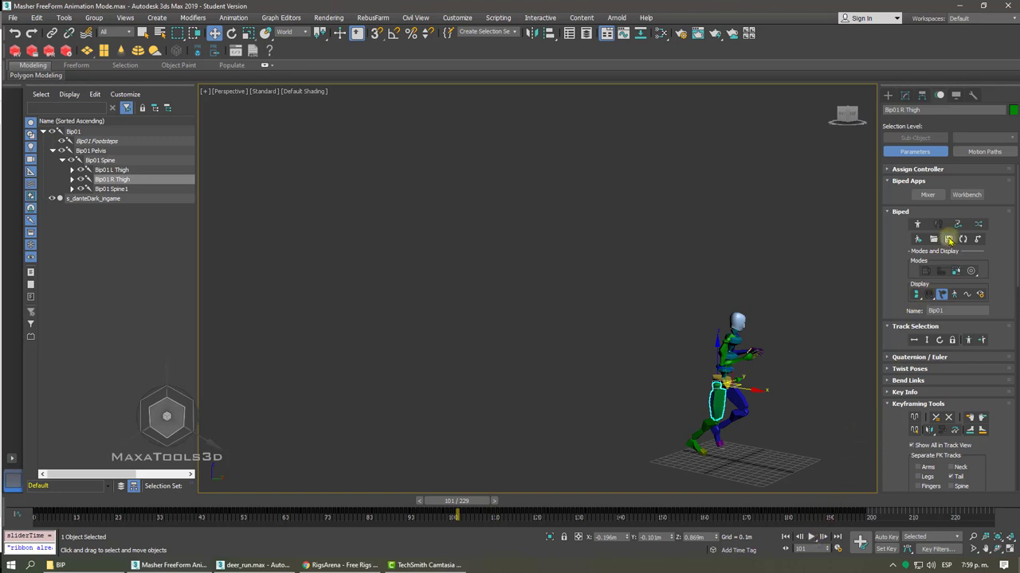
# - Save Bip01's animation as the biped file 'Run Fight.bip' in the BIP folder
pyautogui.click(948, 240)
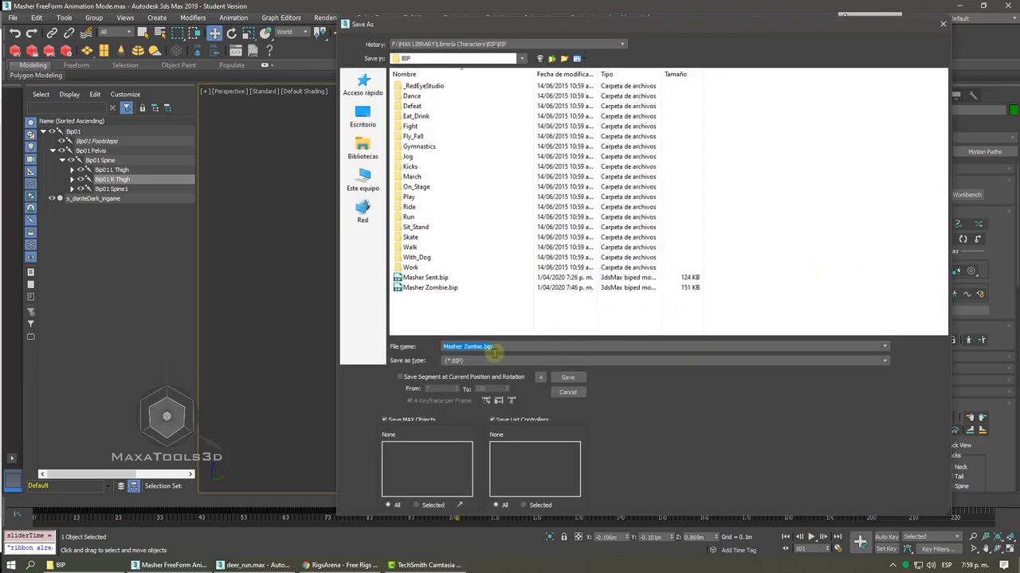
pyautogui.write('R')
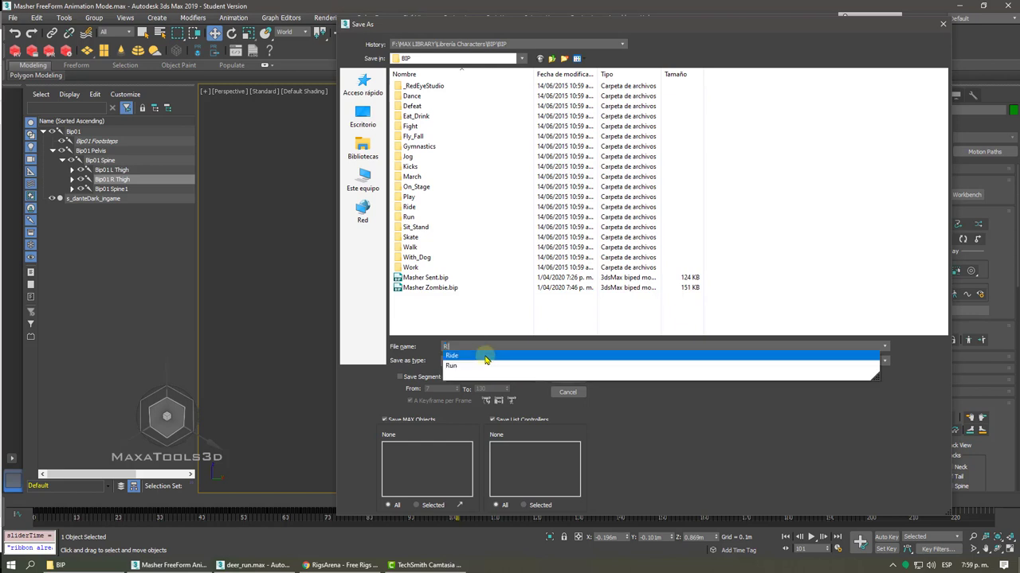
pyautogui.write('un Fight')
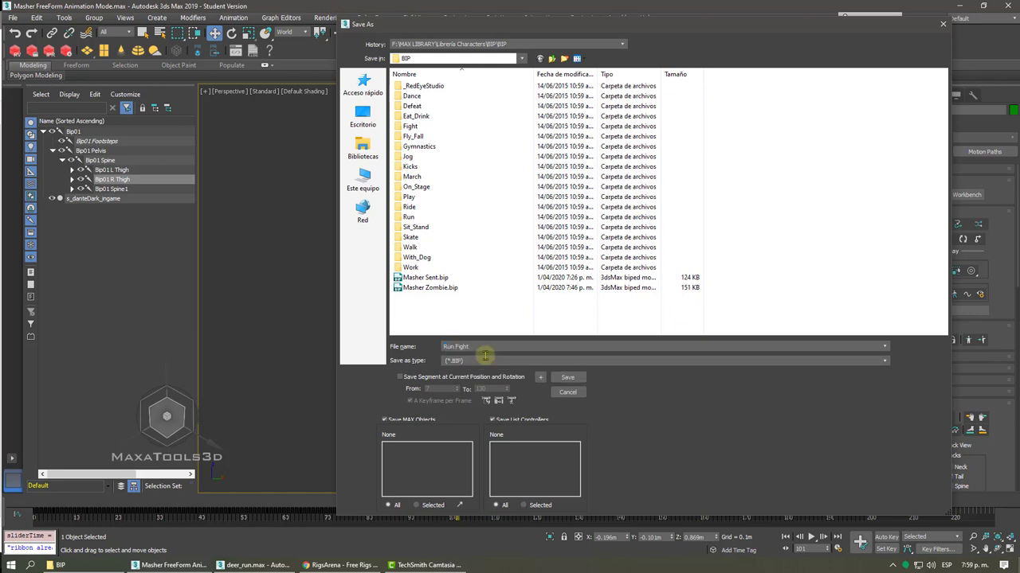
pyautogui.click(567, 379)
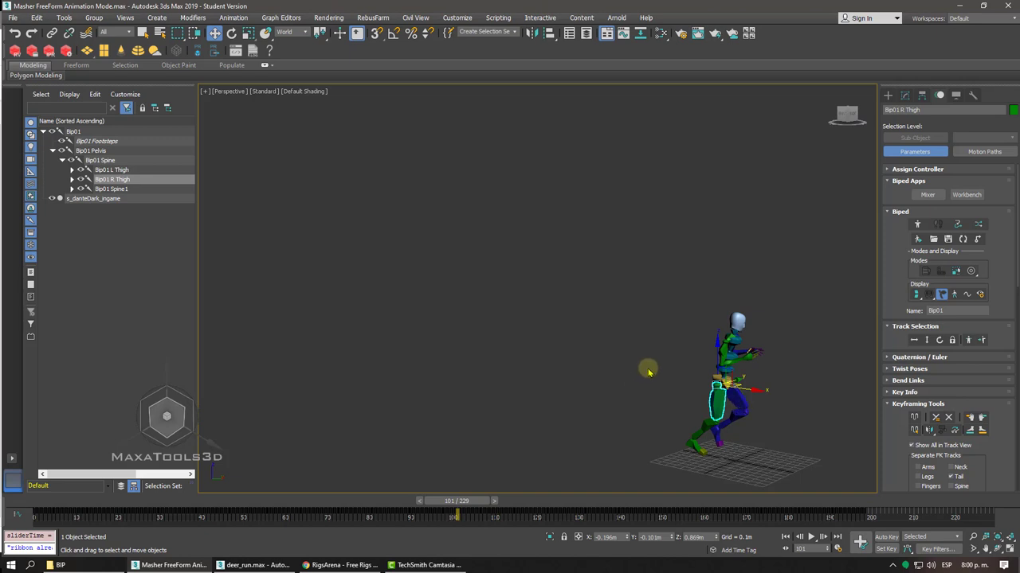
# - Turn on Move All Mode and shift the whole biped to the view centre, checking frames 34 and 73
pyautogui.moveTo(647, 367); pyautogui.dragTo(586, 345, button='middle')
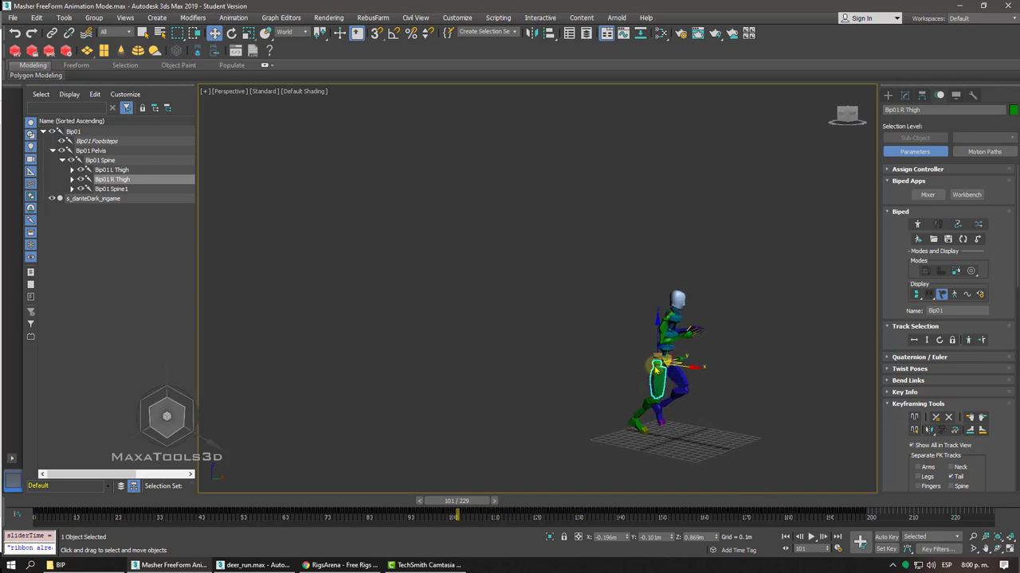
pyautogui.click(975, 241)
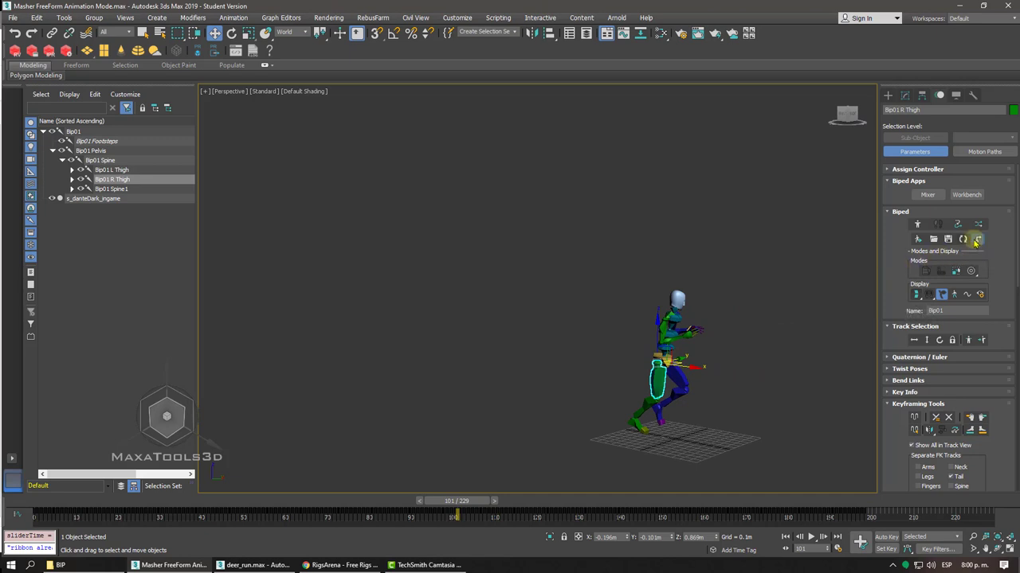
pyautogui.click(976, 240)
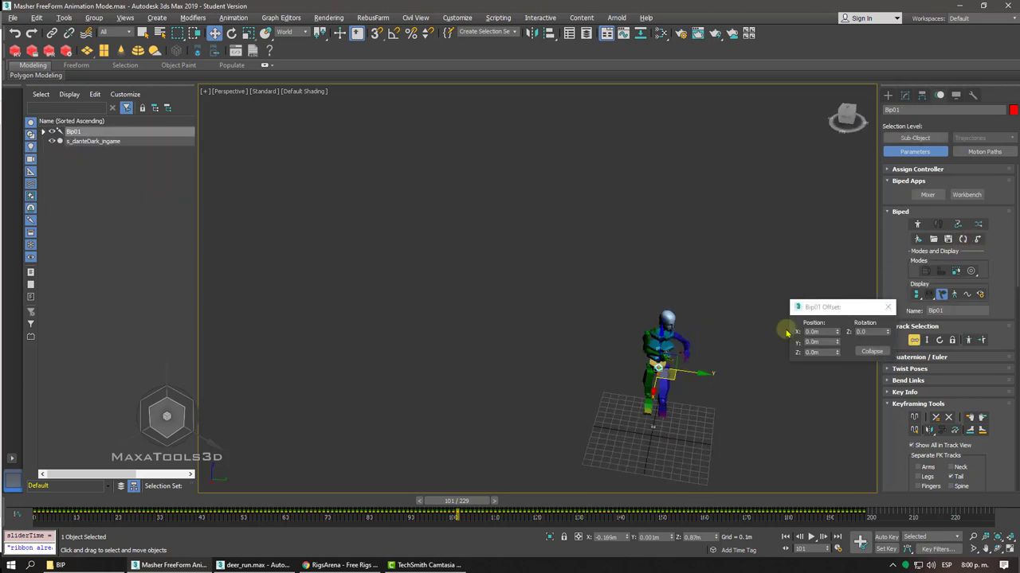
pyautogui.moveTo(663, 370)
pyautogui.mouseDown()
pyautogui.moveTo(507, 372)
pyautogui.moveTo(355, 287)
pyautogui.mouseUp()
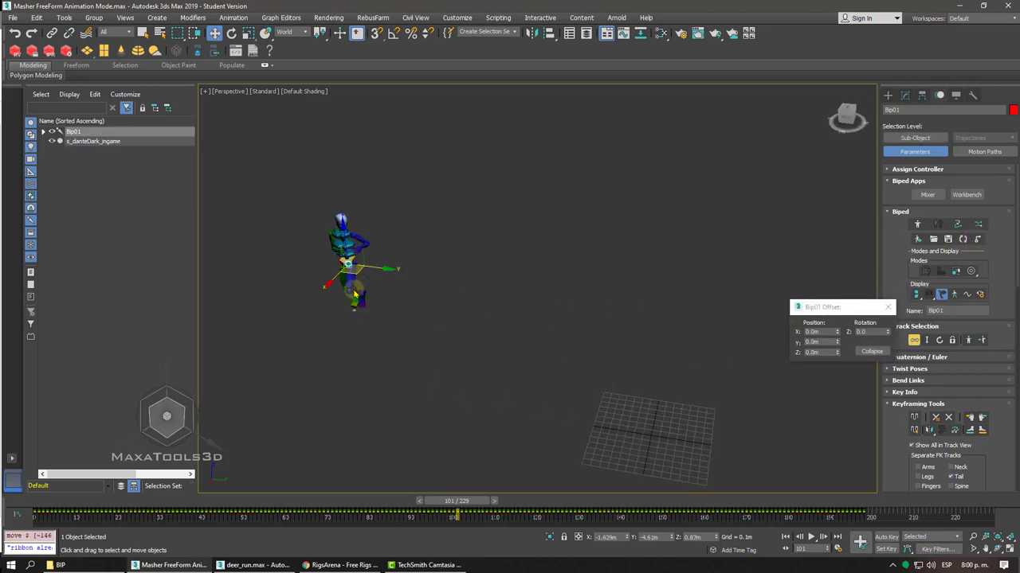
pyautogui.click(208, 507)
pyautogui.moveTo(209, 506); pyautogui.dragTo(358, 506)
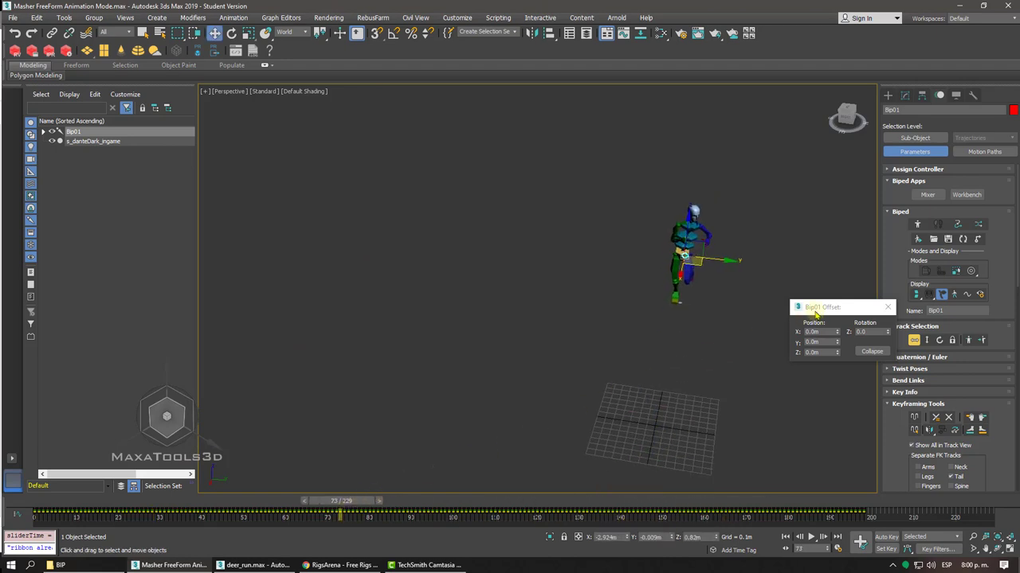
pyautogui.moveTo(807, 301); pyautogui.dragTo(762, 297)
# - Move the biped further left, check frames 93 to 105, and collapse the offset
pyautogui.moveTo(701, 266); pyautogui.dragTo(426, 268)
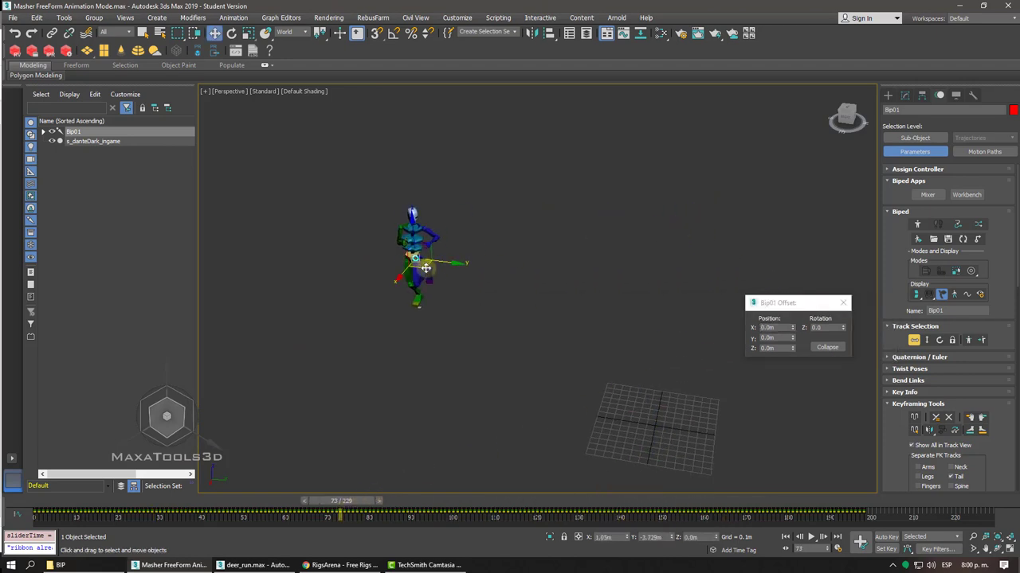
pyautogui.moveTo(368, 505); pyautogui.dragTo(420, 502)
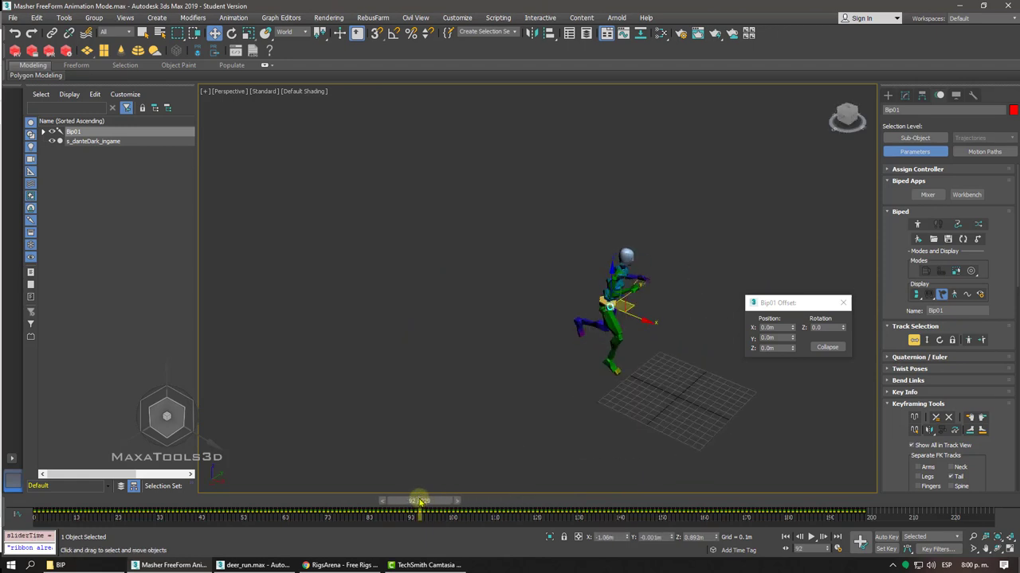
pyautogui.moveTo(426, 503); pyautogui.dragTo(500, 506)
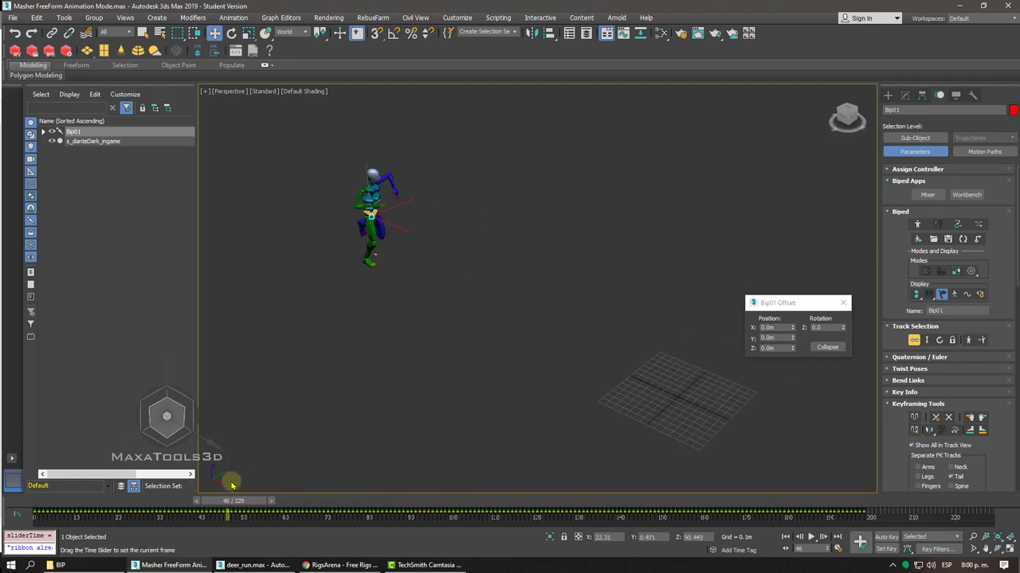
pyautogui.moveTo(481, 504); pyautogui.dragTo(278, 502)
pyautogui.moveTo(402, 248); pyautogui.dragTo(209, 288)
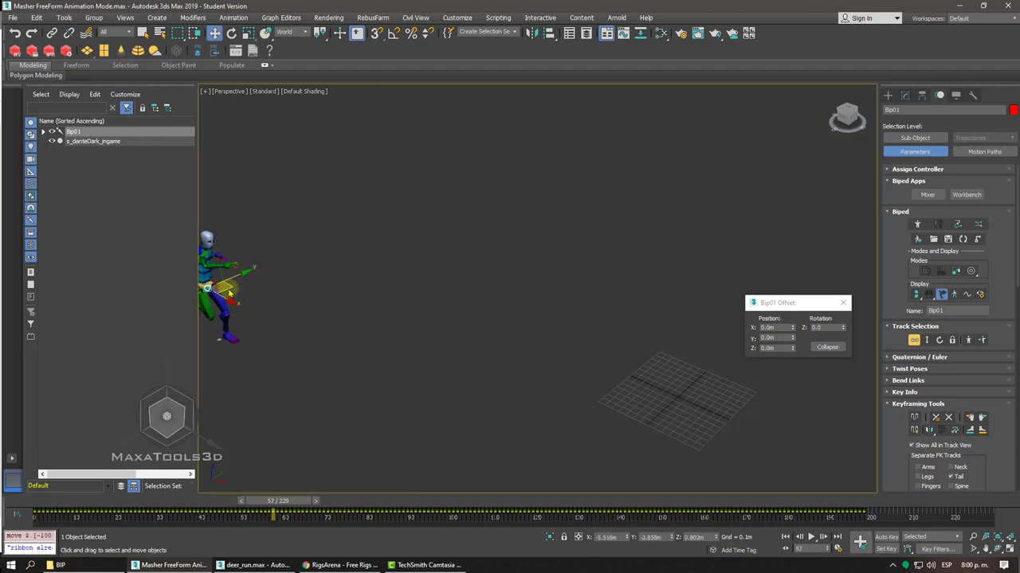
pyautogui.click(828, 346)
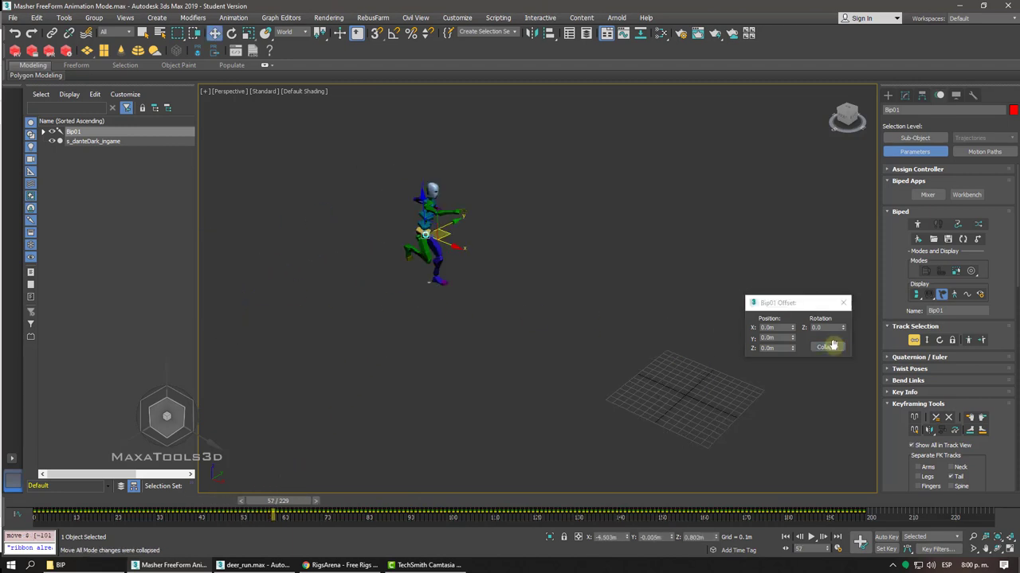
# - Shift the biped toward the lower-left, collapse that offset, and close the offset dialog
pyautogui.moveTo(270, 501)
pyautogui.mouseDown()
pyautogui.moveTo(325, 513)
pyautogui.moveTo(391, 498)
pyautogui.mouseUp()
pyautogui.moveTo(602, 280); pyautogui.dragTo(402, 366)
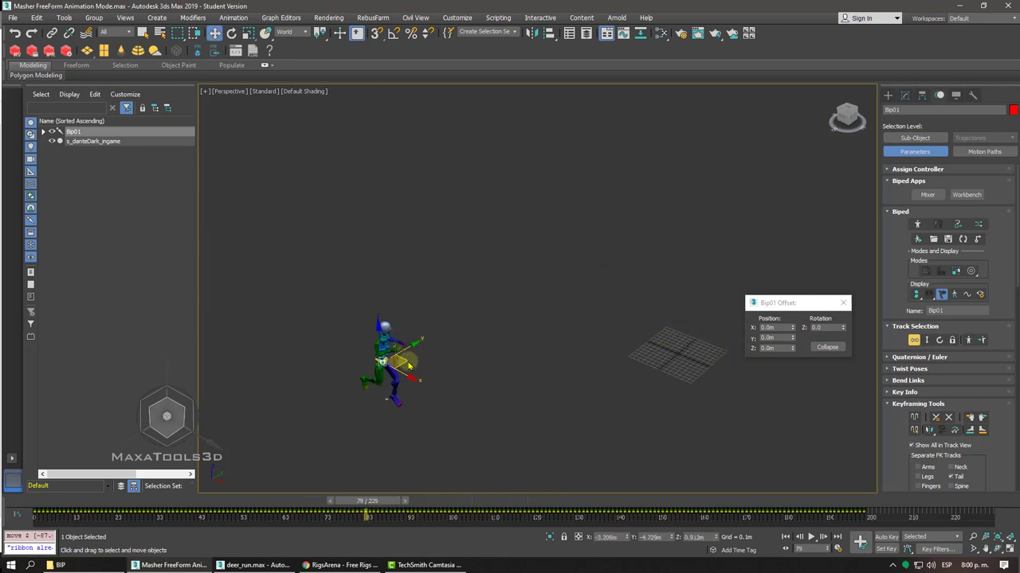
pyautogui.click(826, 347)
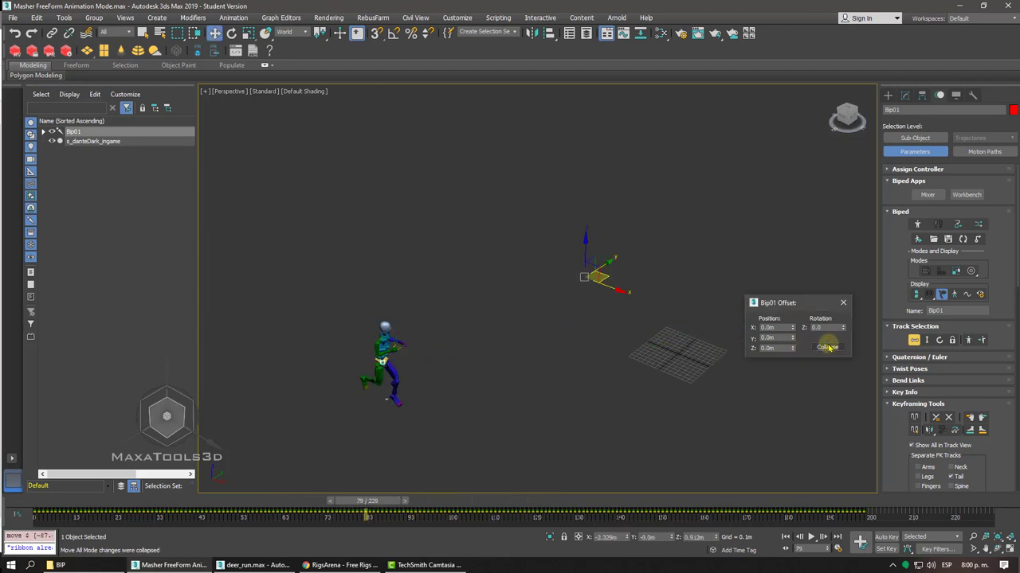
pyautogui.click(842, 306)
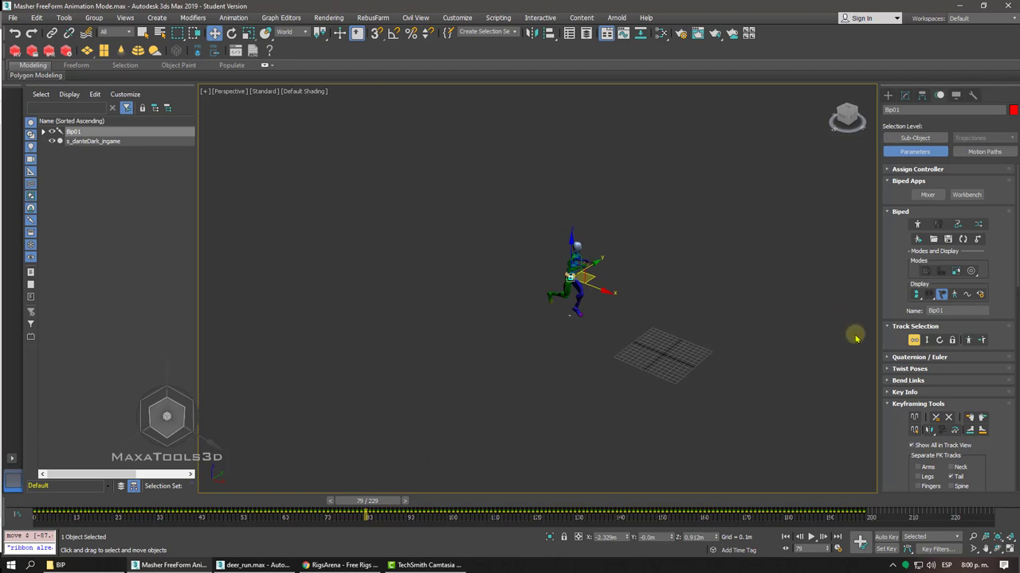
# - Zoom in on the biped's legs and list the Systems types: Bones, Biped, Ring Array, Sunlight, Daylight
pyautogui.click(911, 428)
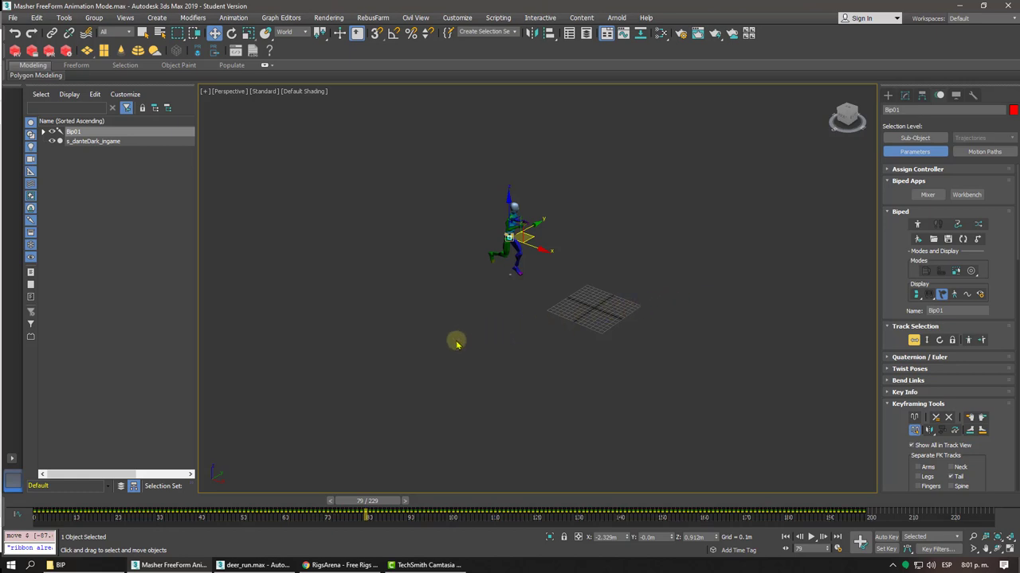
pyautogui.scroll(3, 455, 343)
pyautogui.scroll(3, 456, 343)
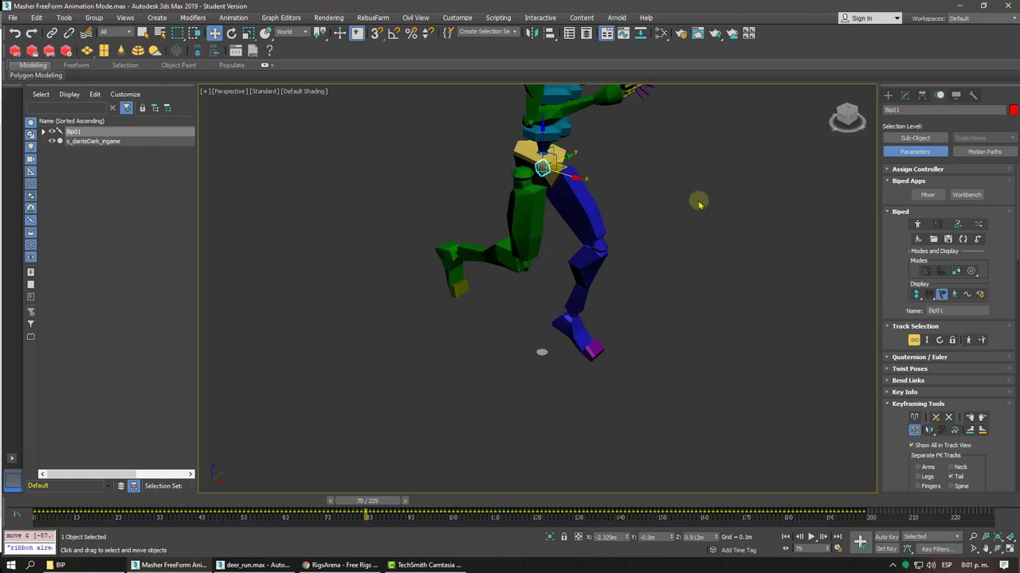
pyautogui.click(887, 96)
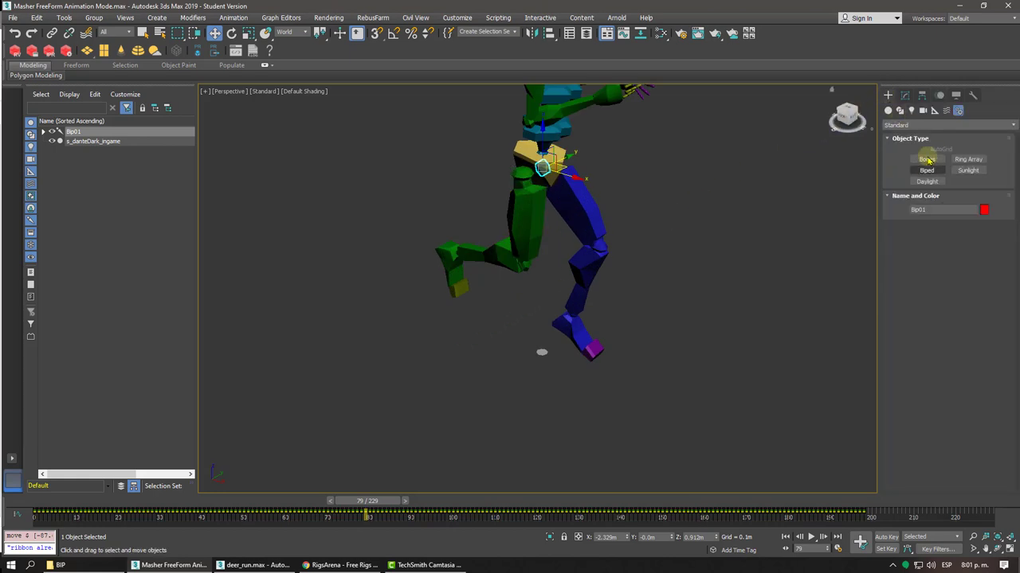